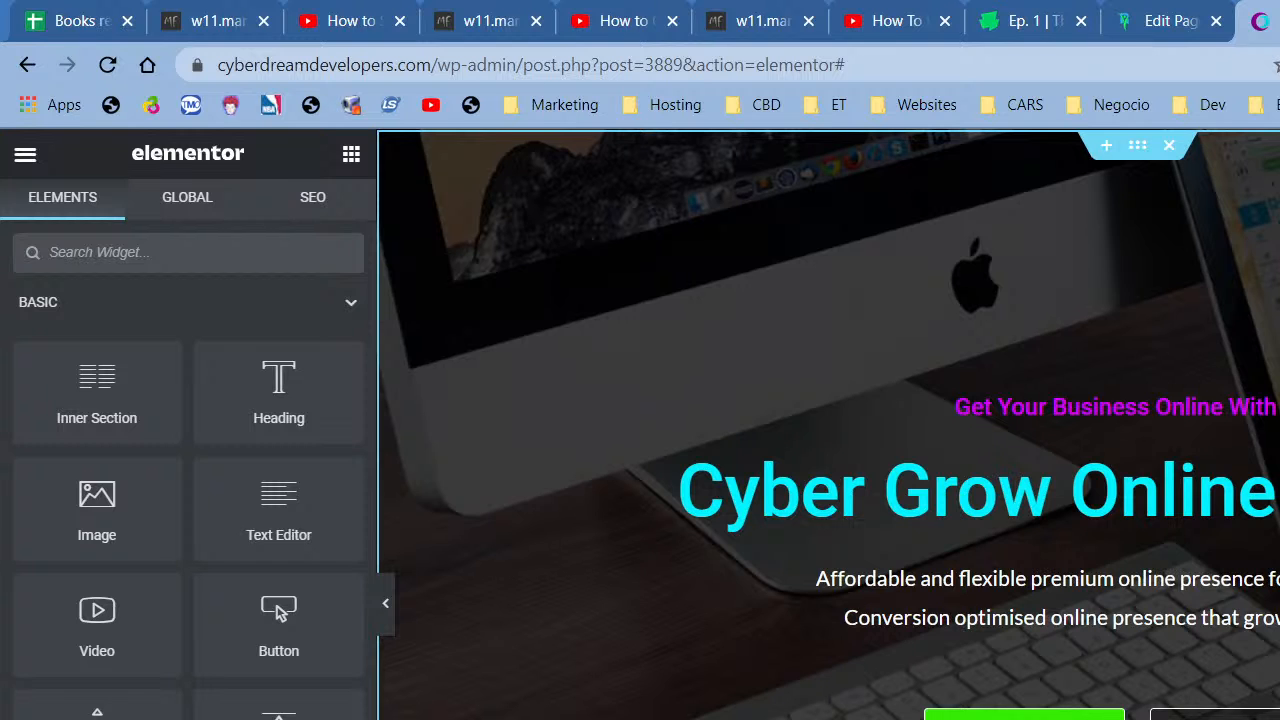
Examine the redesigned Cyber Grow page in the Elementor editor, from the hero down to the Who Needs CyberGrow section.
scroll(828, 424, "down", 10)
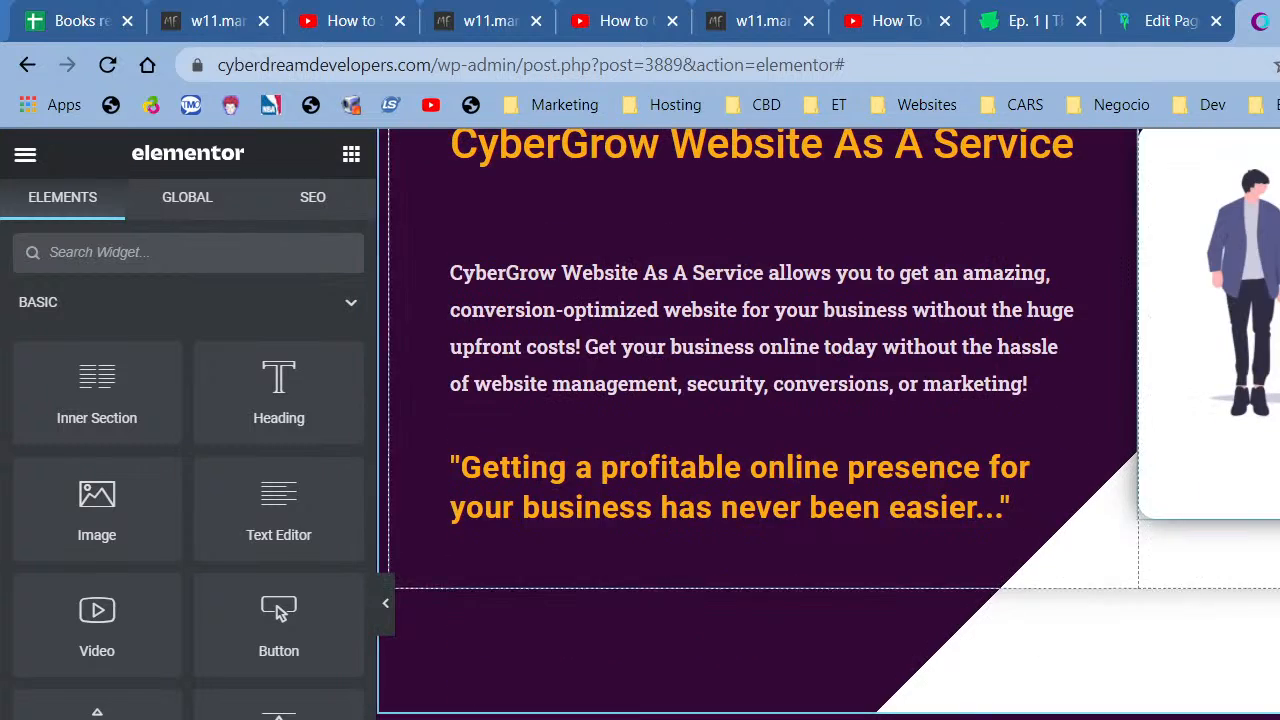
scroll(828, 424, "down", 10)
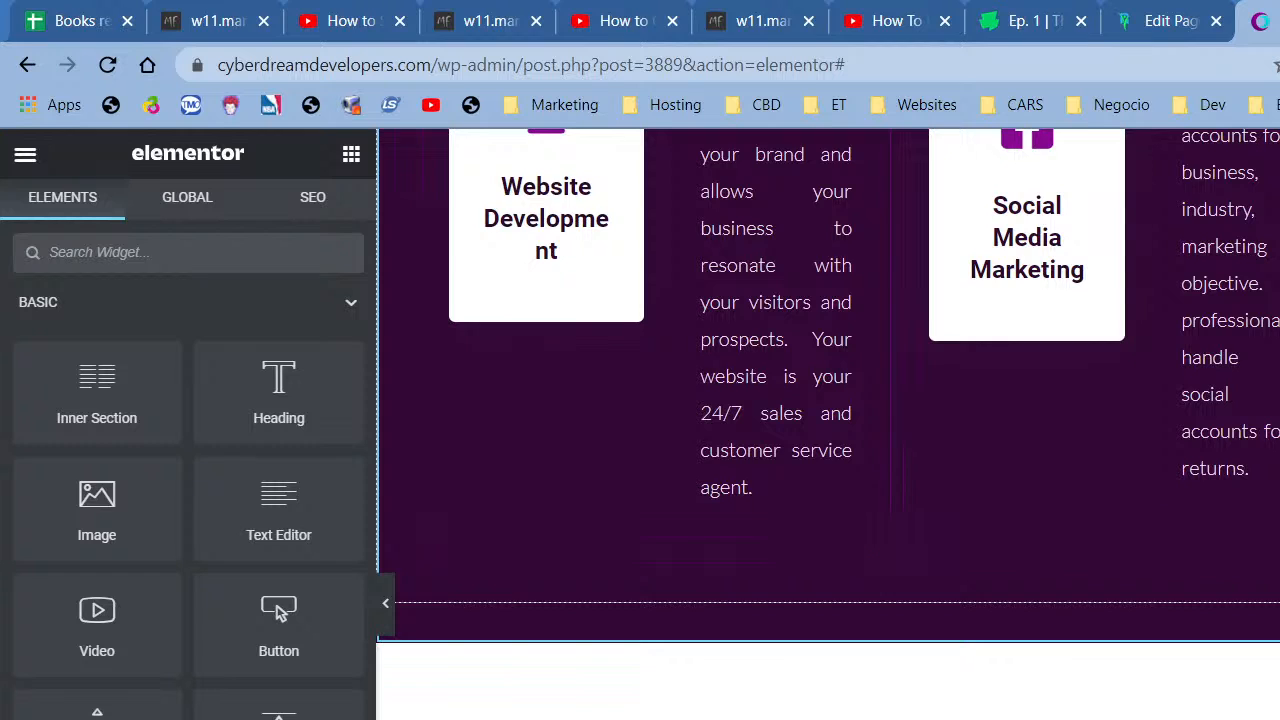
scroll(828, 424, "down", 4)
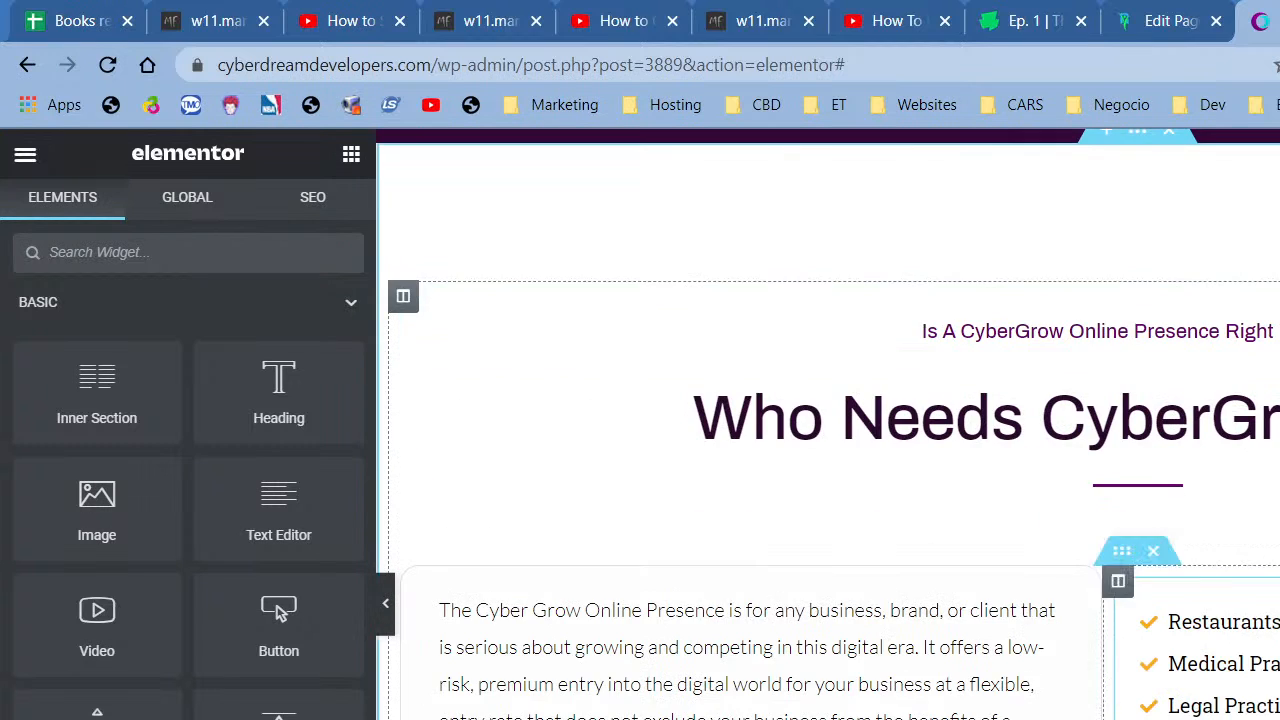
scroll(828, 424, "down", 4)
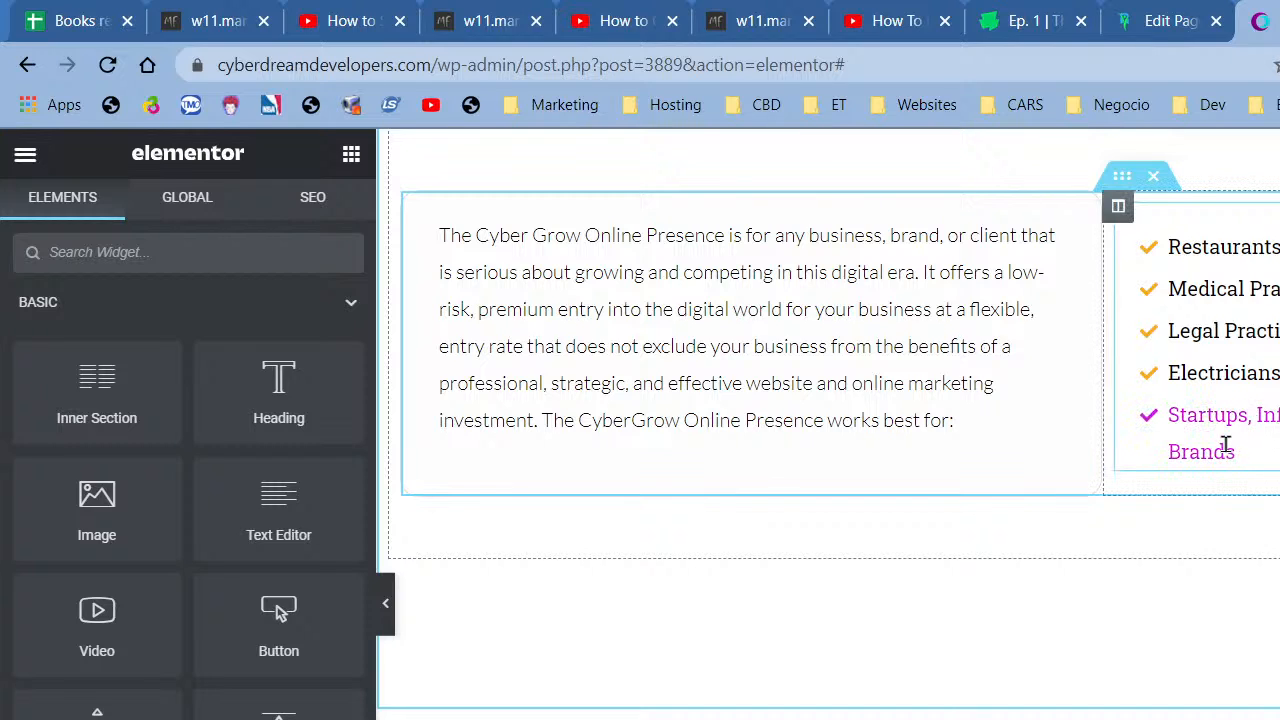
scroll(1225, 445, "down", 1)
scroll(1225, 445, "up", 10)
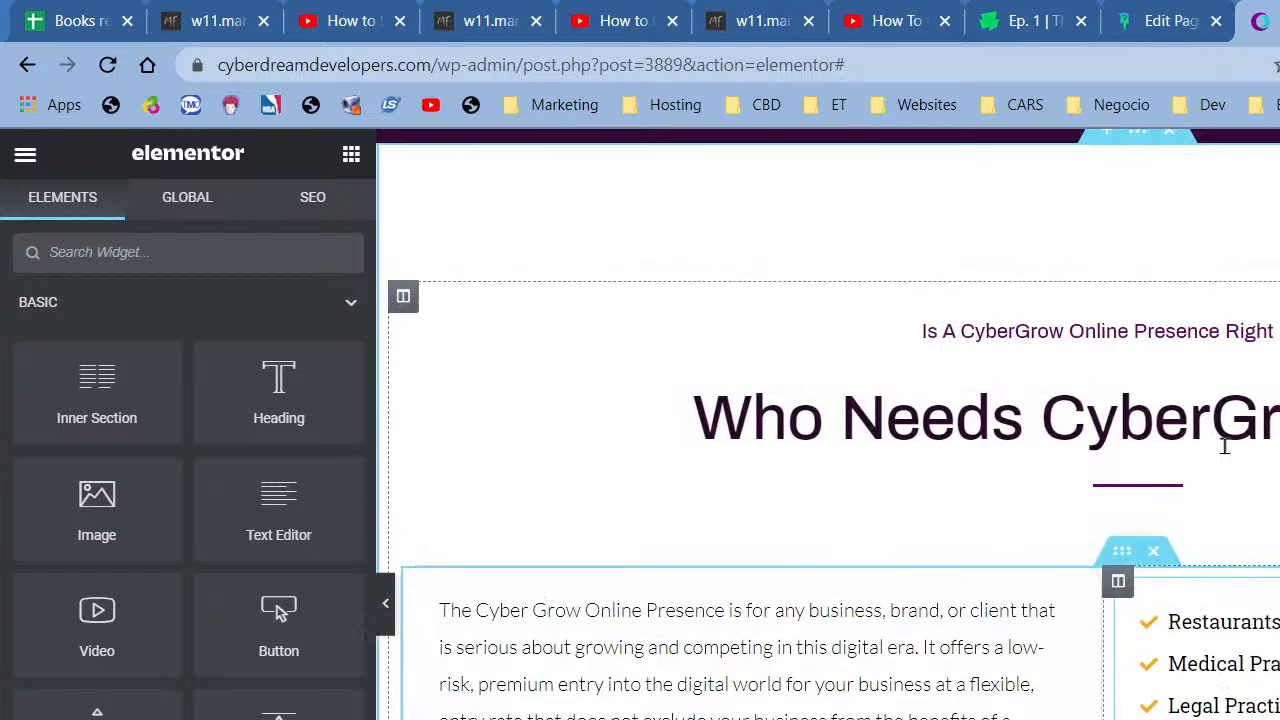
scroll(1225, 445, "up", 8)
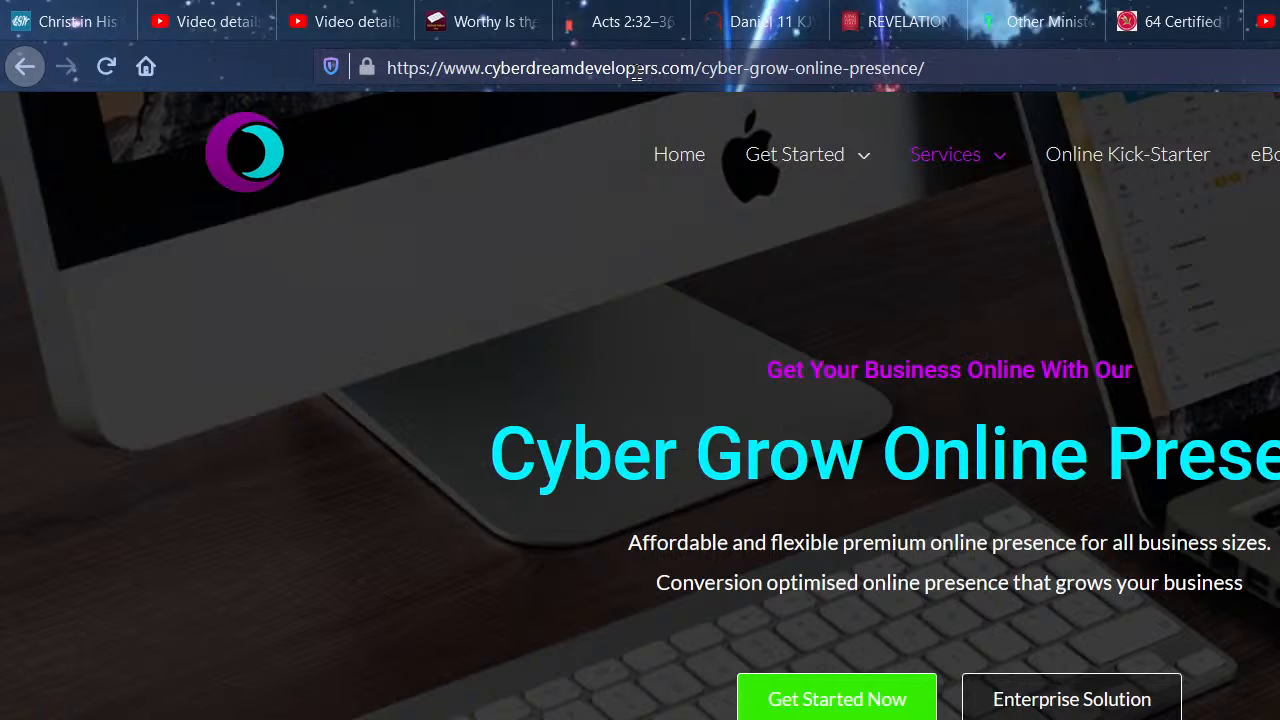
On the live CyberDream Developers site, open the home page and examine its Online Kick Starter Special and welcome sections.
left_click(695, 177)
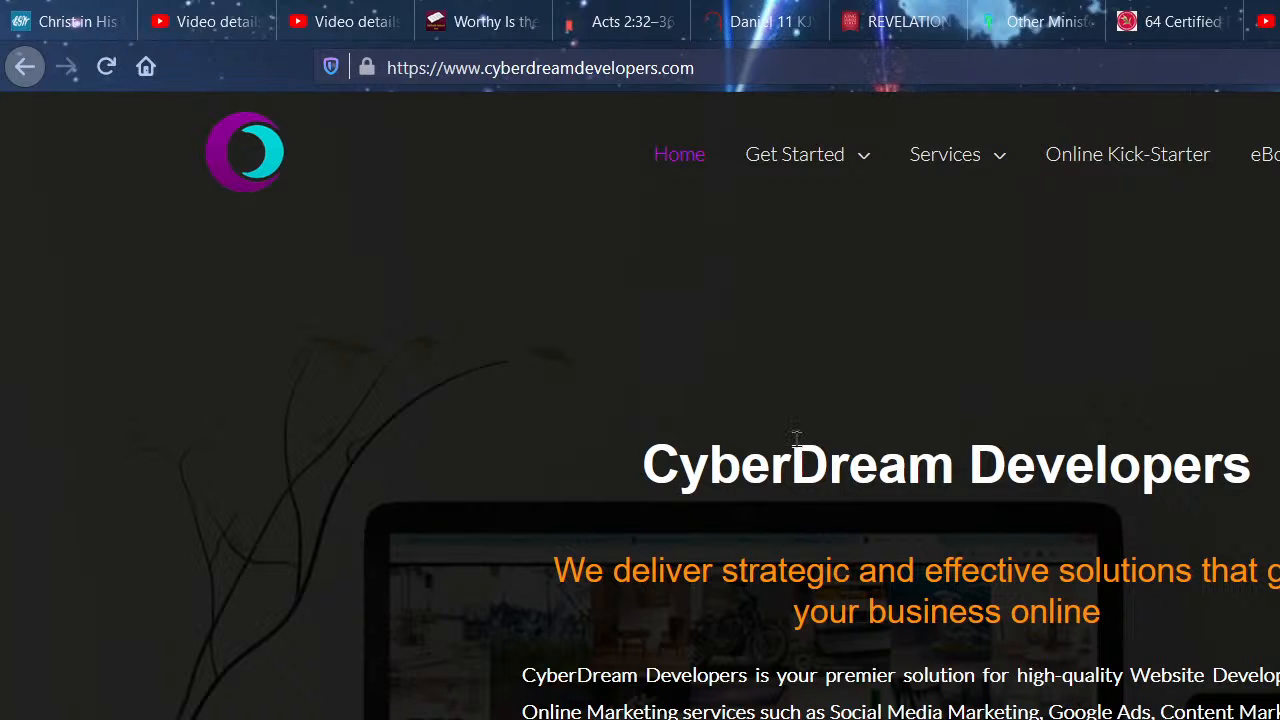
scroll(797, 455, "down", 15)
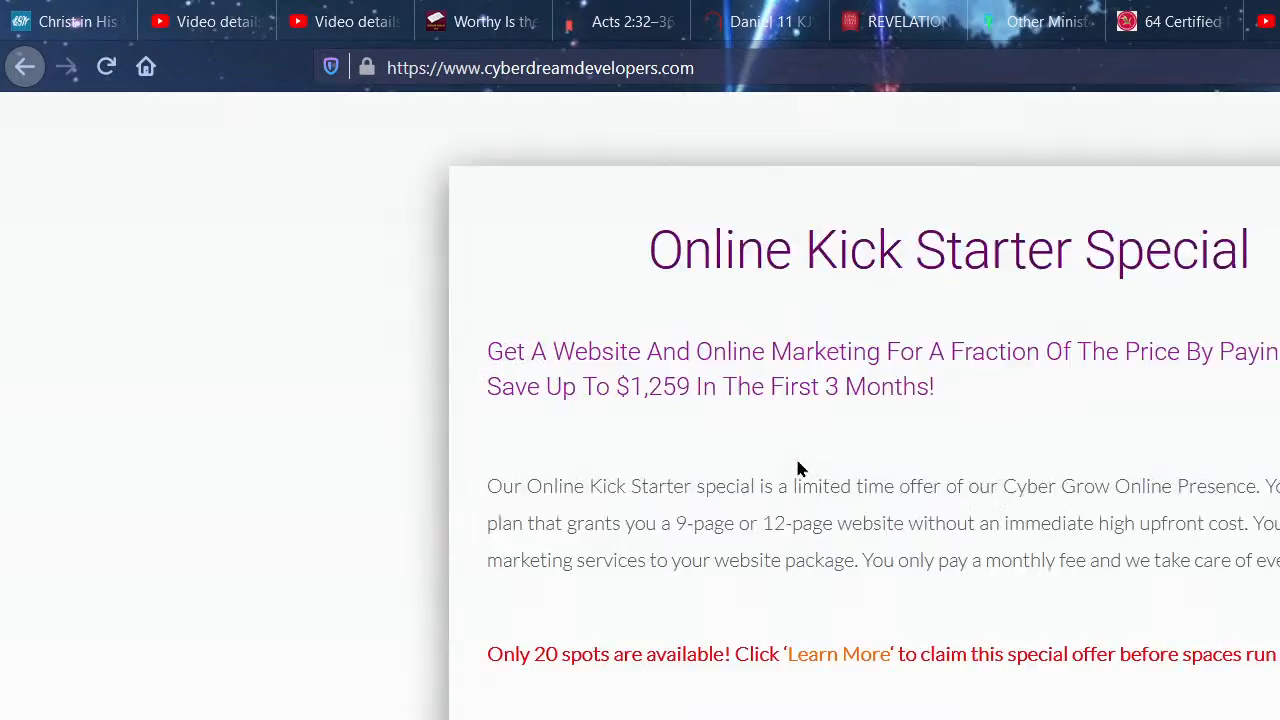
scroll(797, 463, "down", 4)
scroll(795, 457, "up", 7)
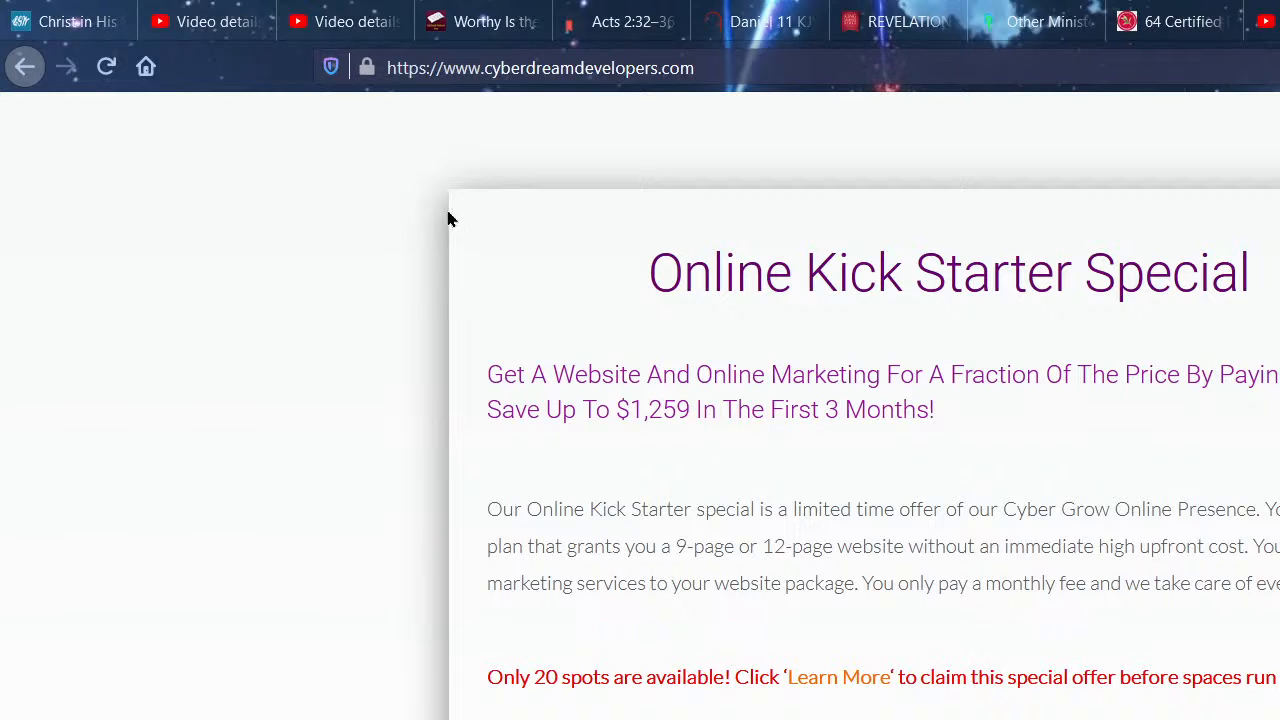
scroll(466, 343, "down", 1)
scroll(509, 445, "down", 10)
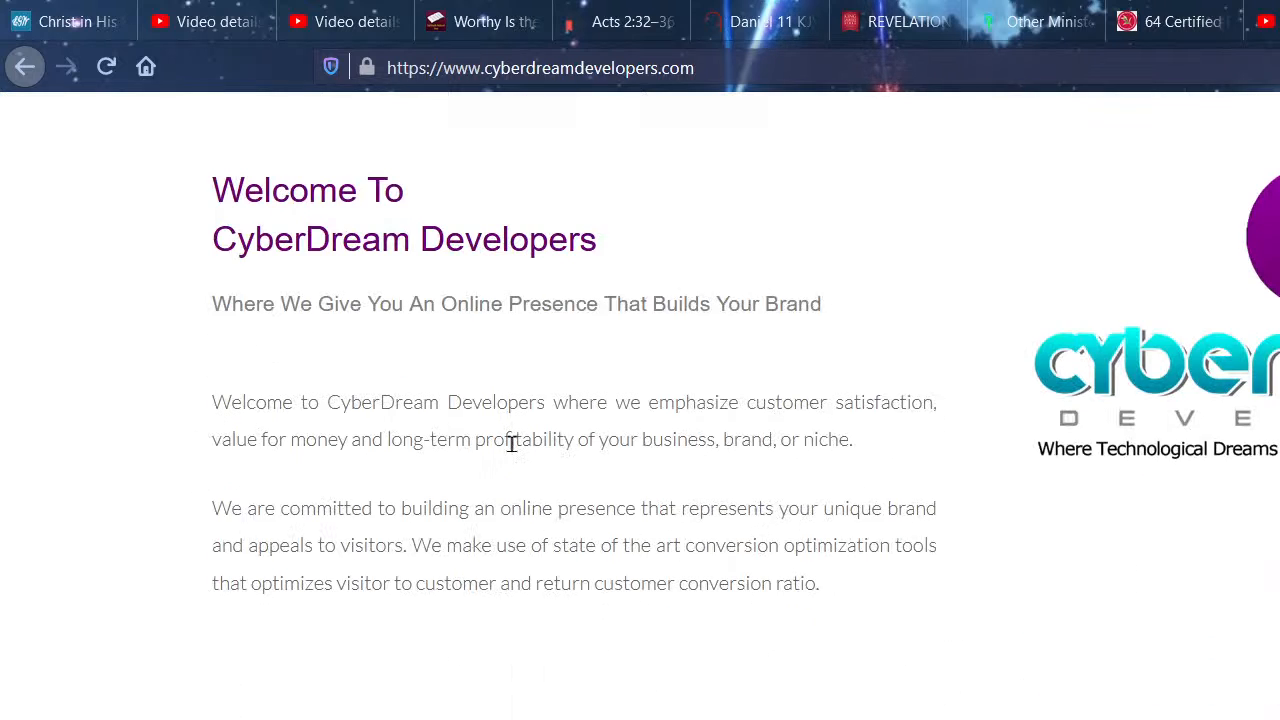
scroll(511, 455, "down", 4)
scroll(512, 457, "down", 1)
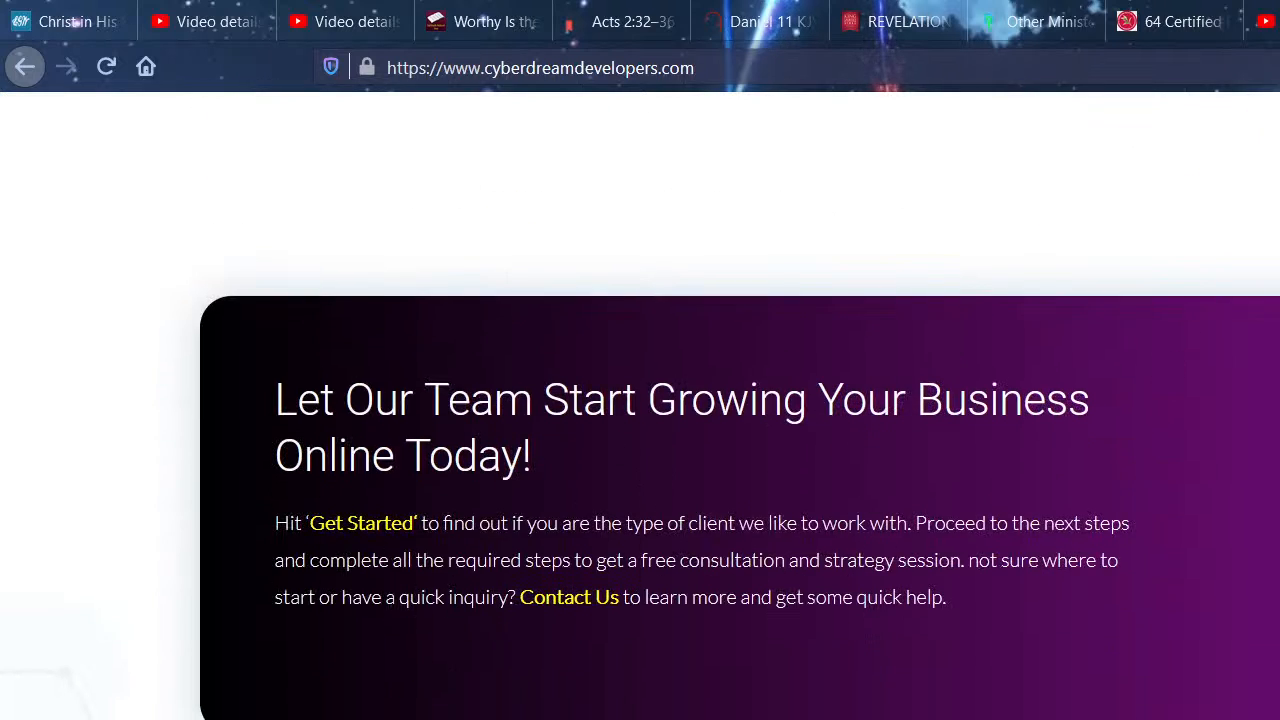
Examine the home page's services, online presence, development process and project showcase sections, and return to the page's beginning.
scroll(946, 517, "down", 5)
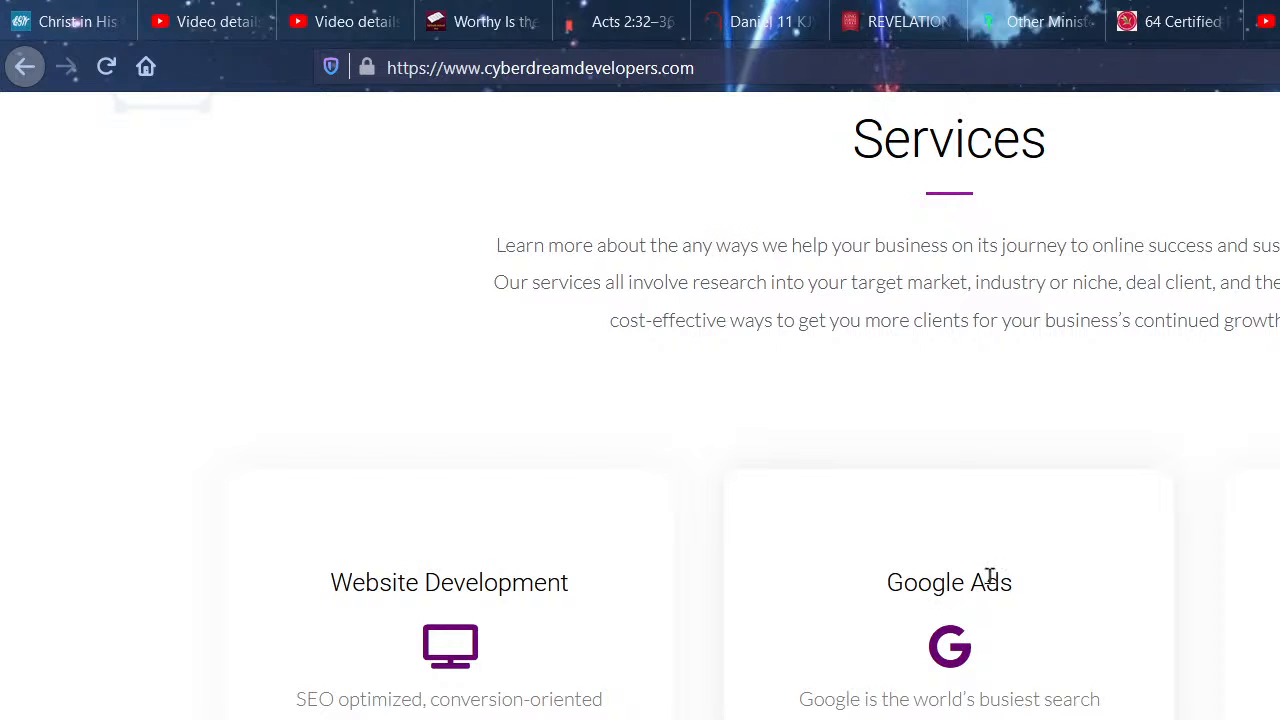
scroll(984, 577, "down", 5)
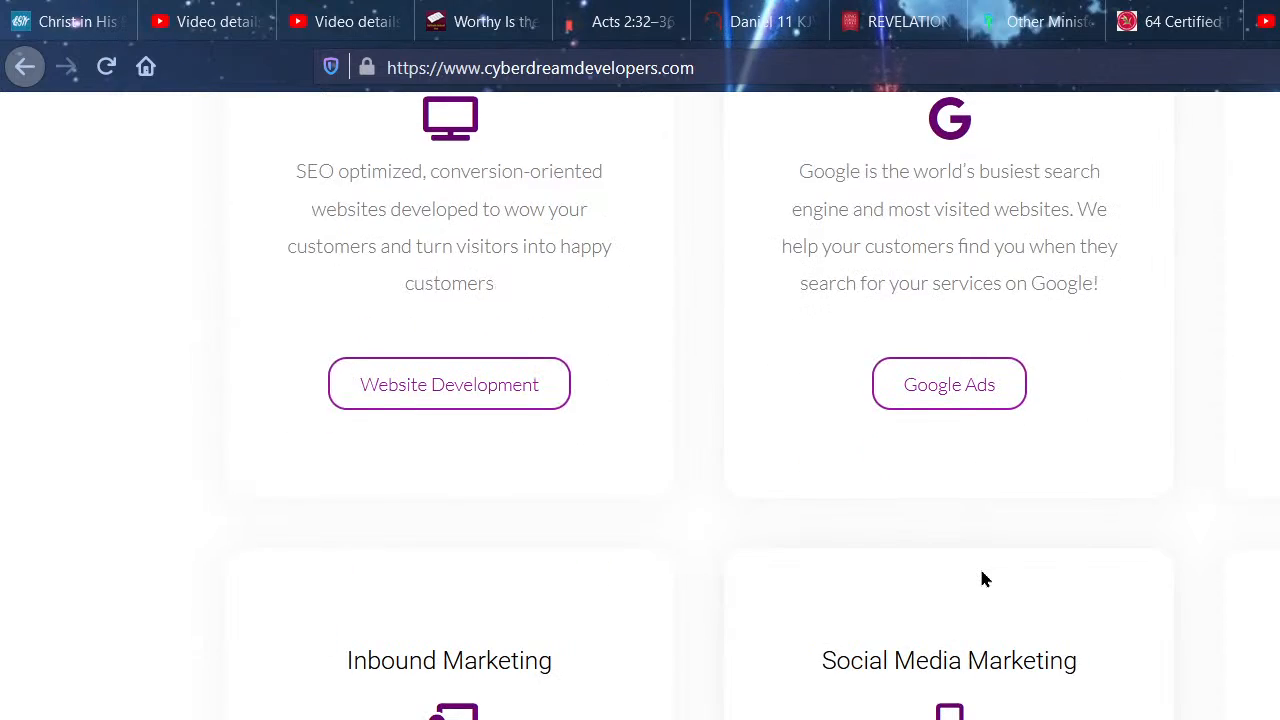
scroll(982, 576, "down", 10)
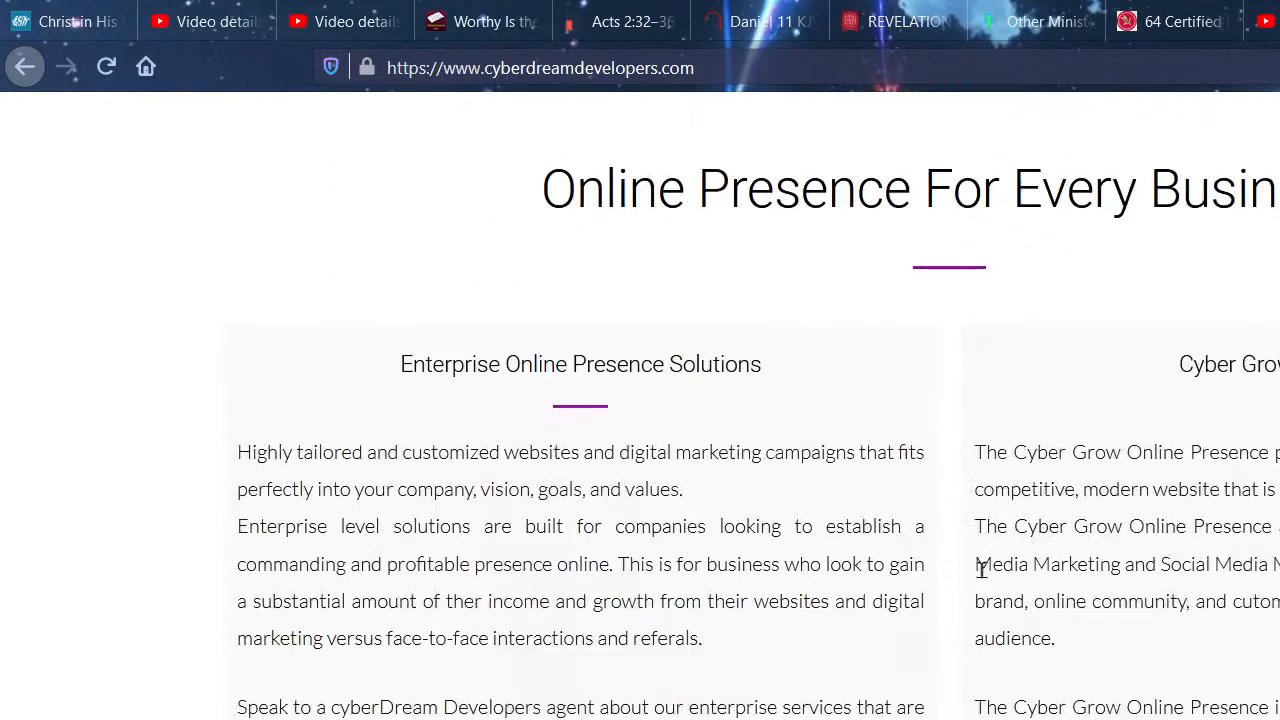
scroll(982, 575, "down", 10)
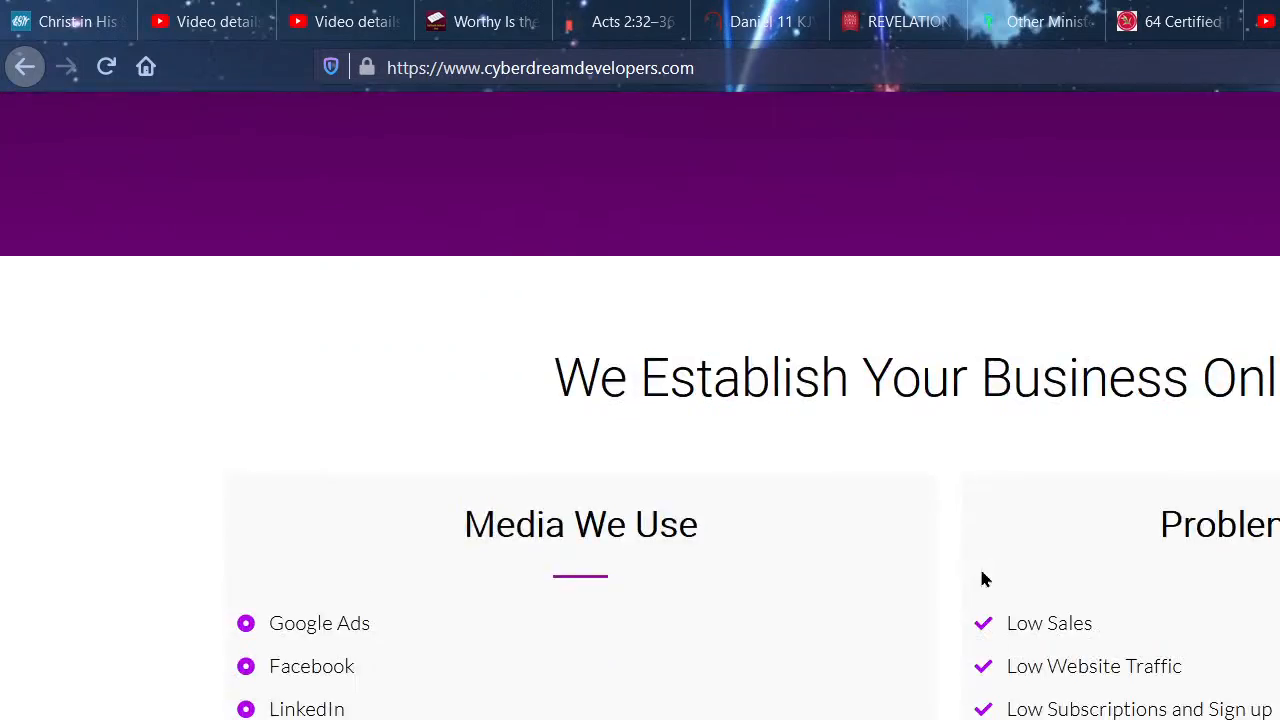
scroll(981, 578, "down", 8)
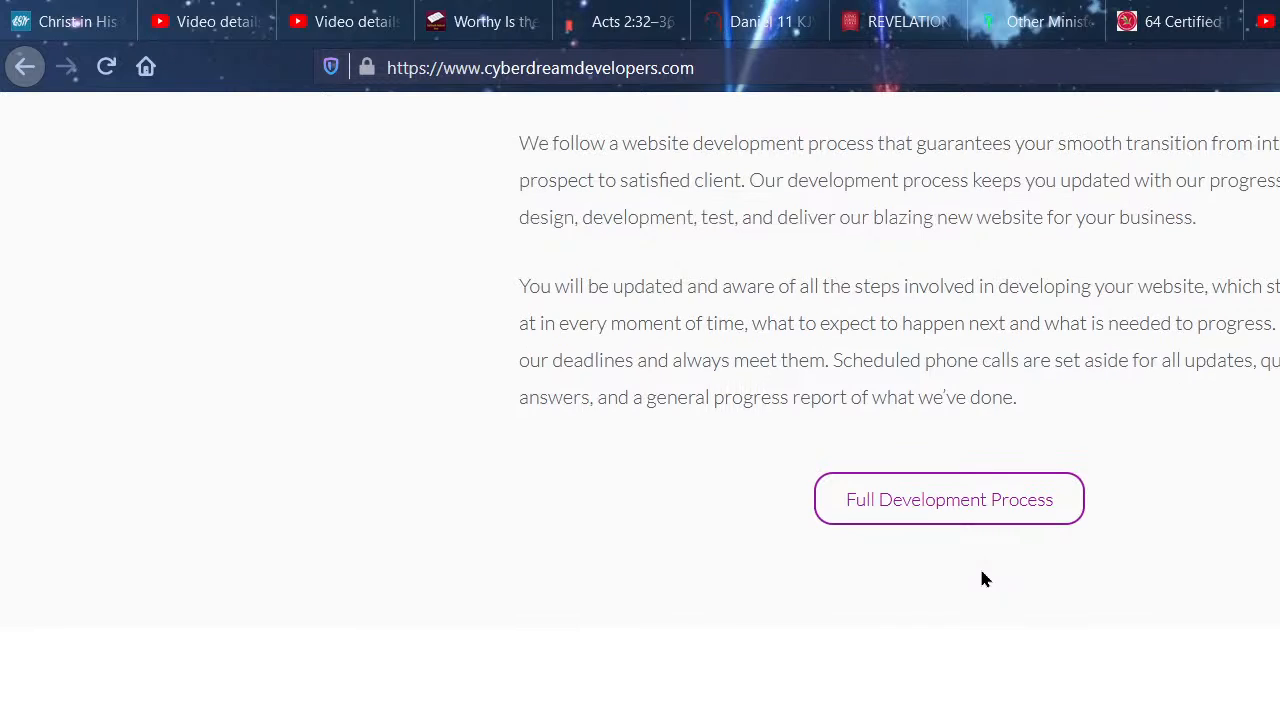
scroll(982, 578, "down", 5)
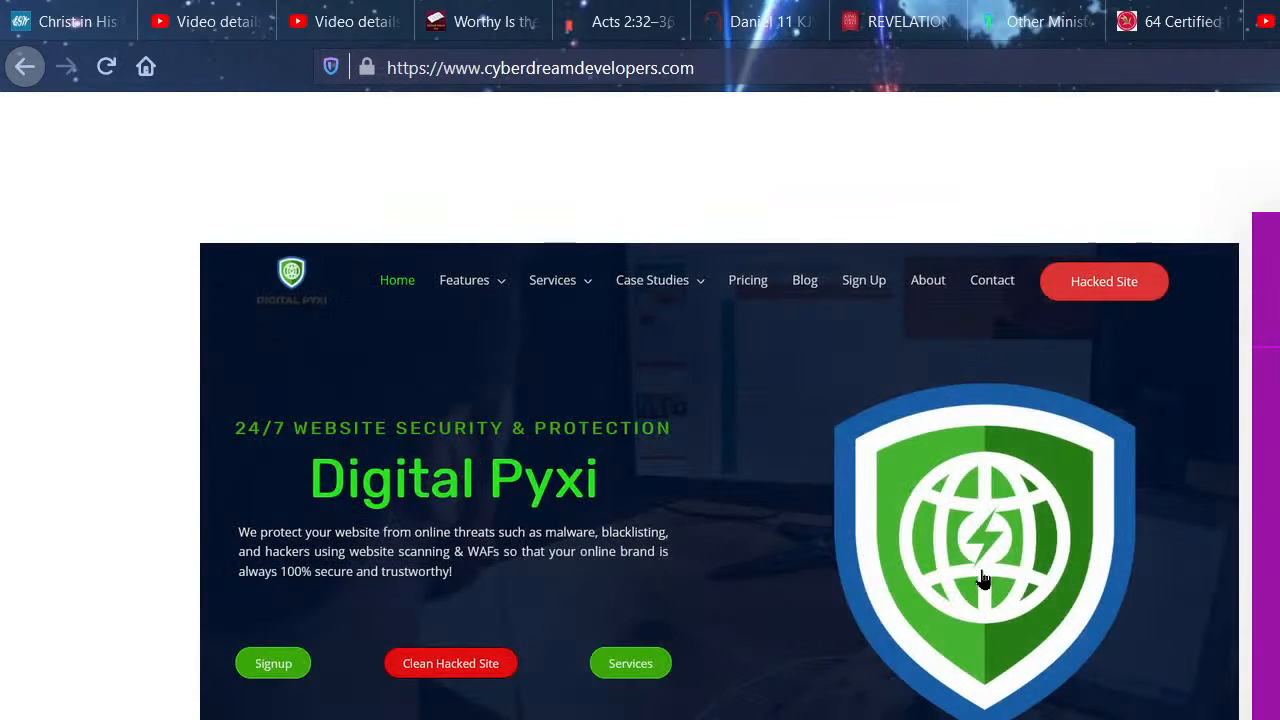
scroll(982, 578, "down", 5)
scroll(981, 578, "down", 4)
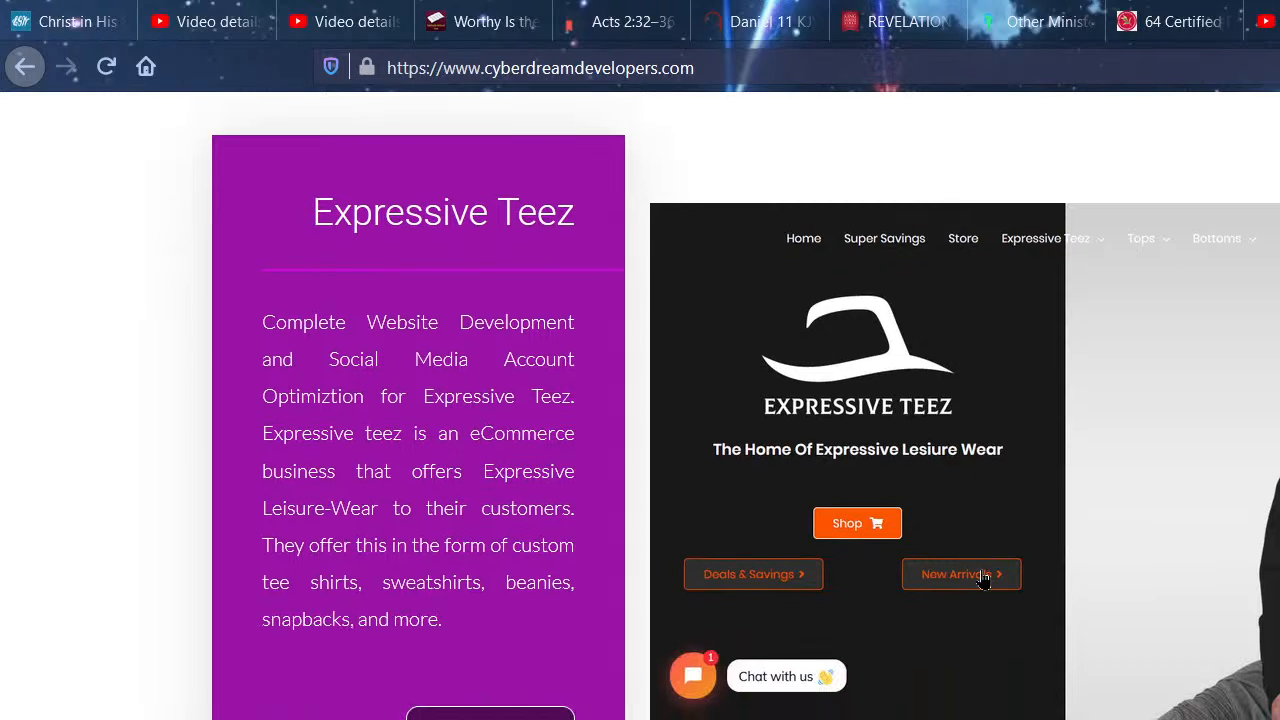
scroll(981, 578, "down", 8)
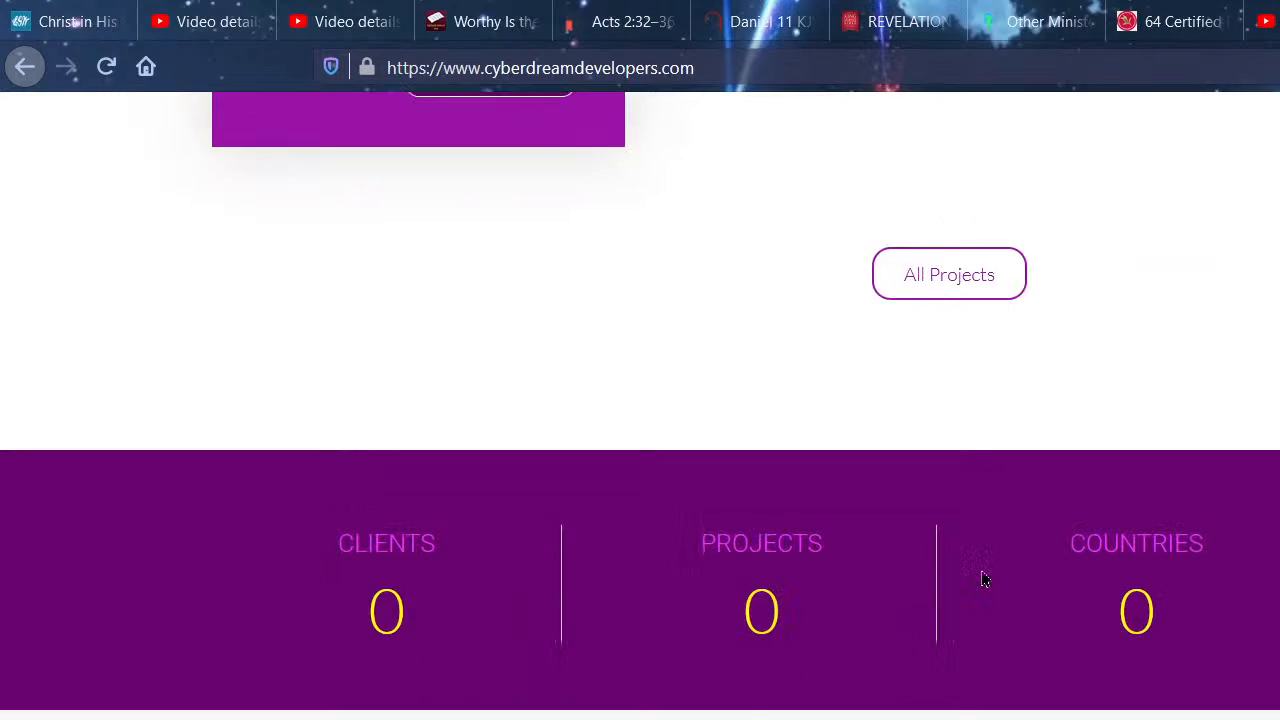
scroll(931, 514, "up", 15)
scroll(931, 514, "down", 20)
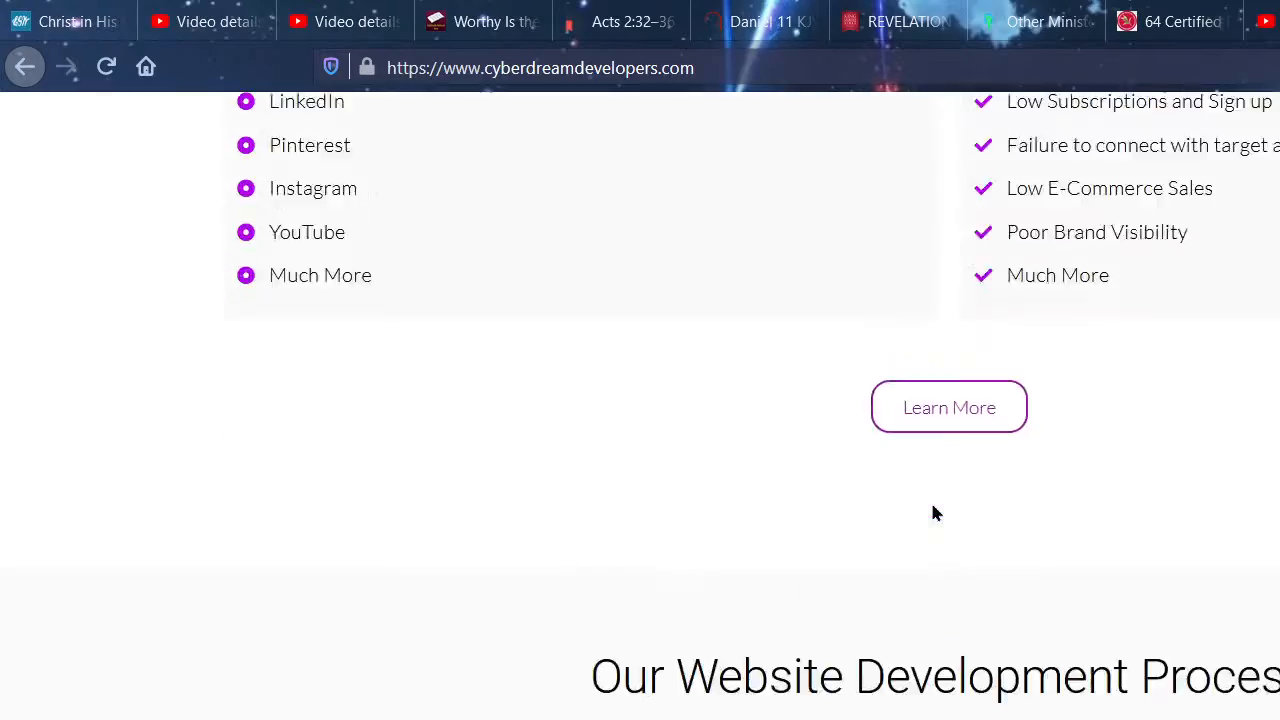
scroll(931, 514, "up", 20)
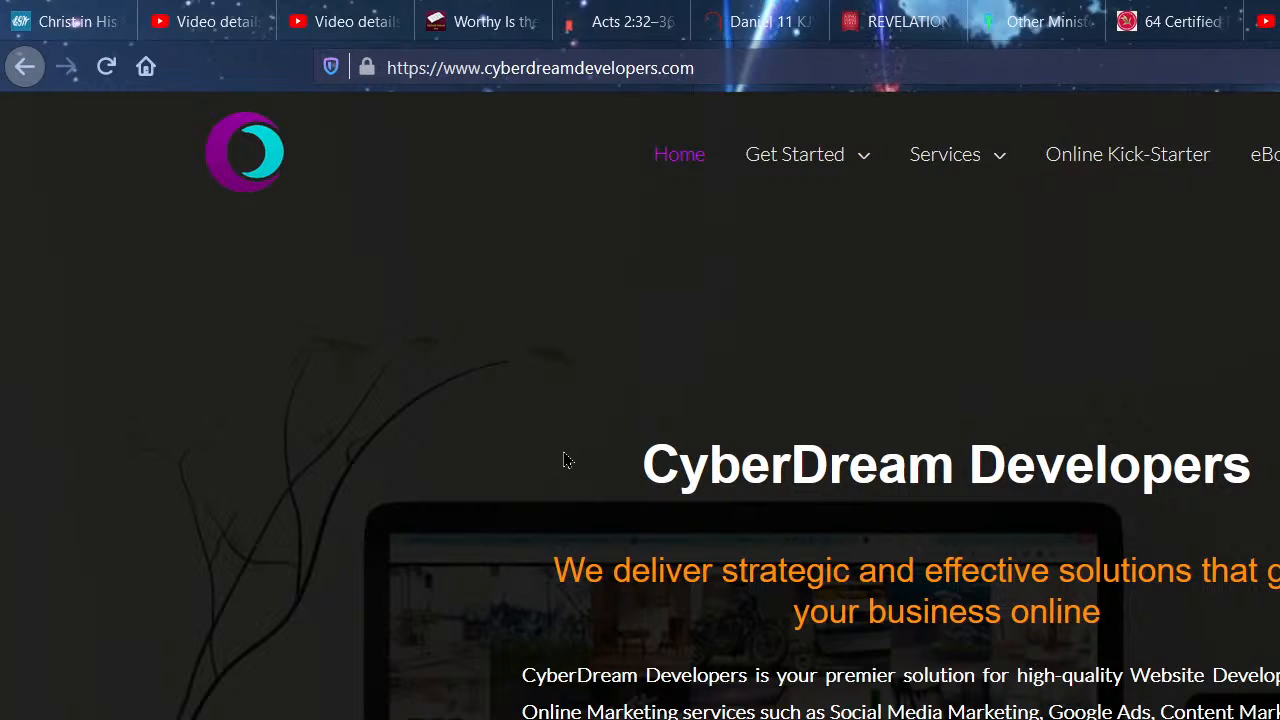
Open the live Cyber Grow Online Presence page listed under the Website Development services.
mouse_move(960, 192)
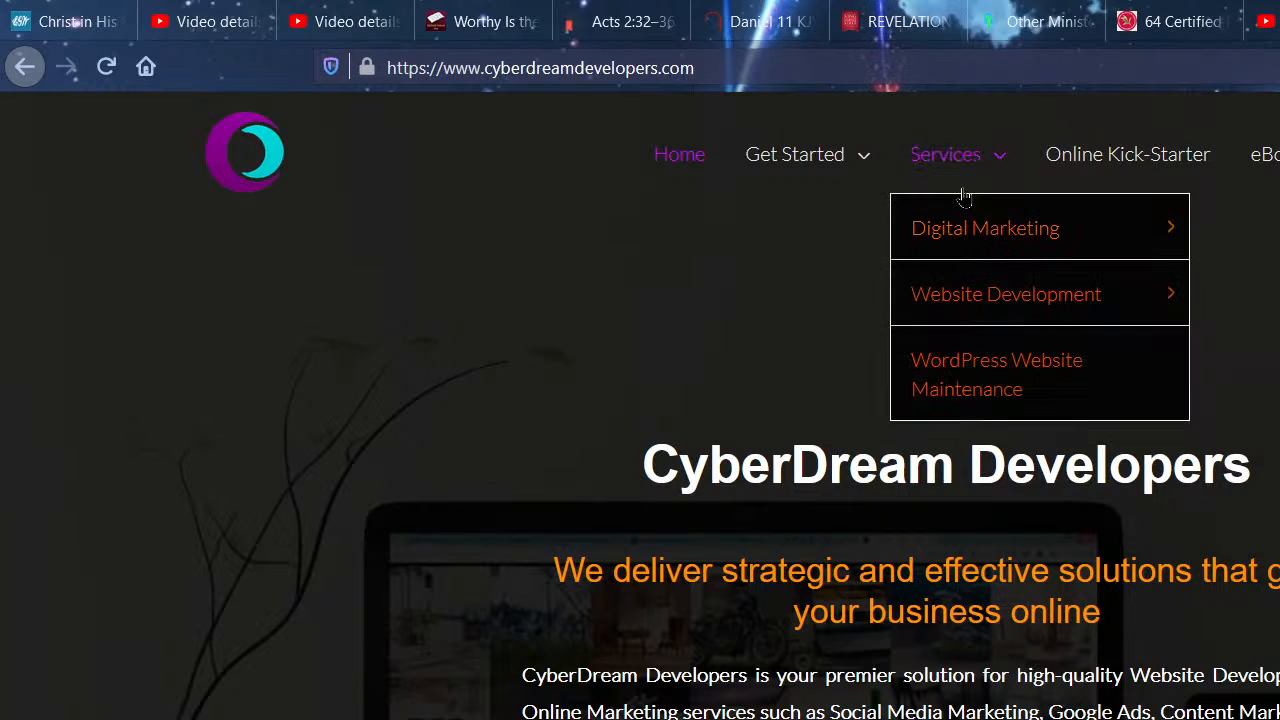
mouse_move(968, 282)
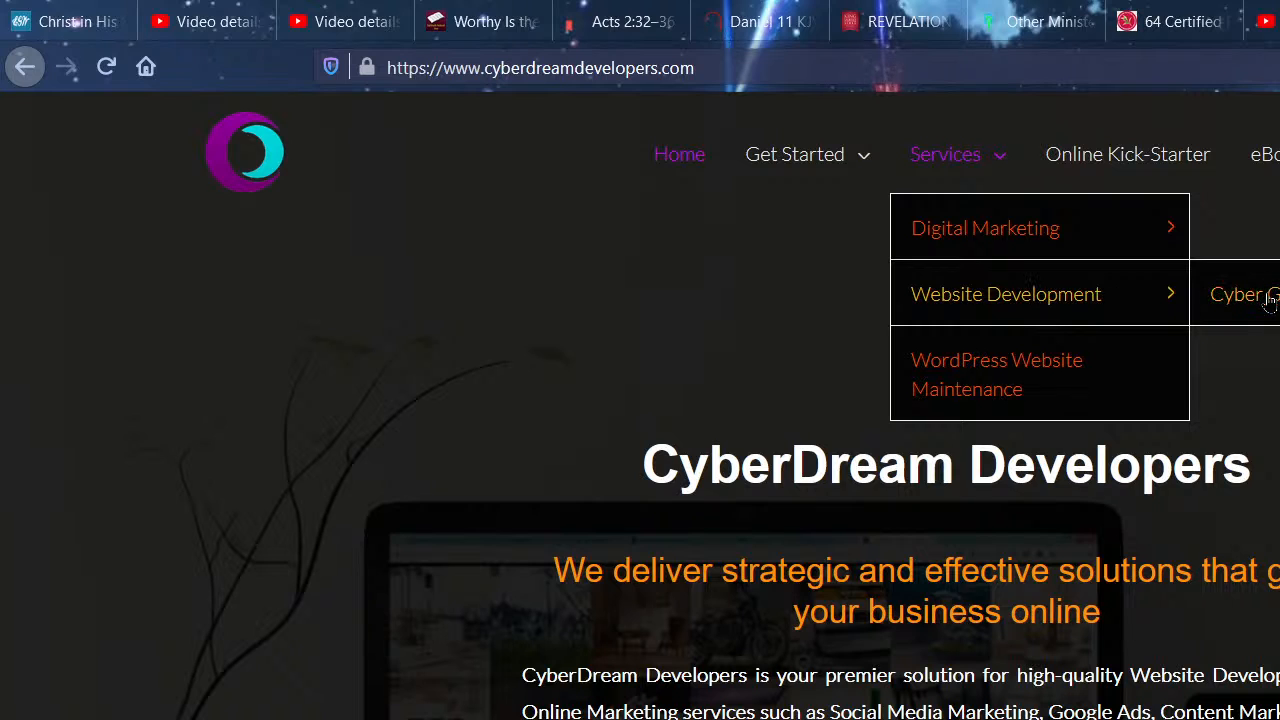
left_click(1268, 300)
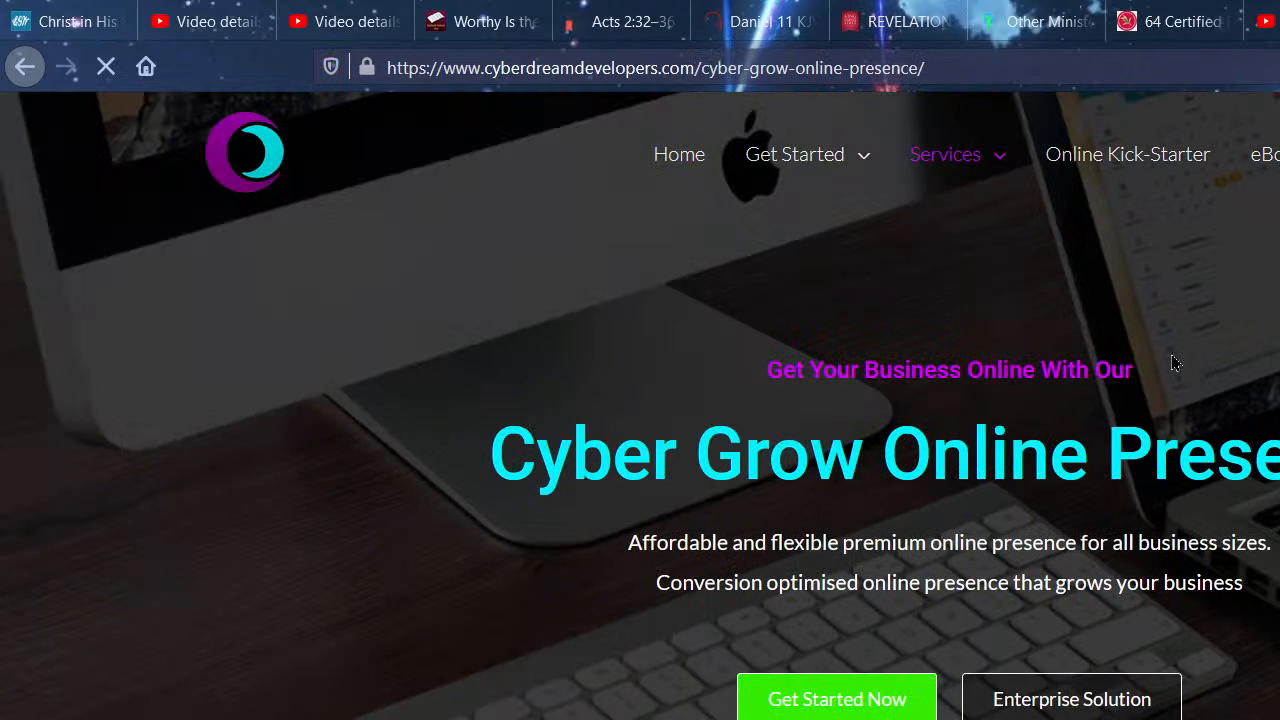
Examine the published Cyber Grow page's layout, including the intro, service blocks and list of suitable businesses.
scroll(1054, 450, "down", 5)
scroll(1056, 452, "down", 6)
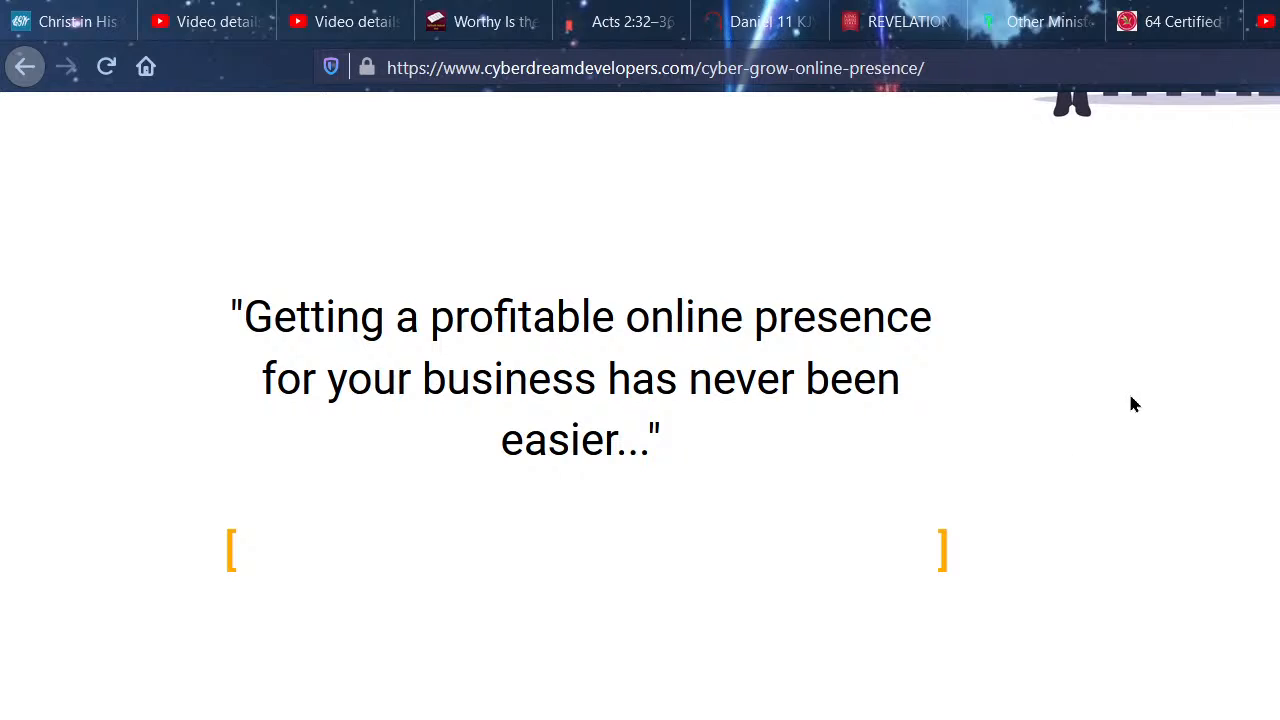
scroll(1148, 390, "down", 5)
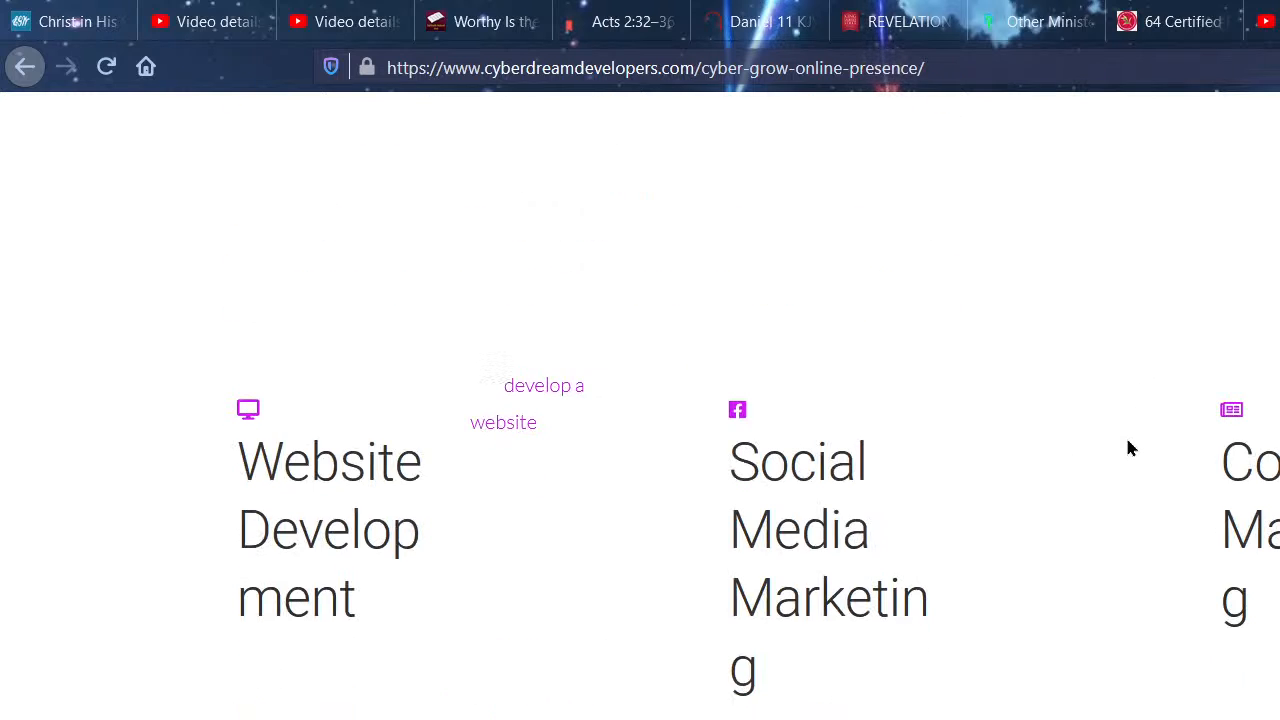
scroll(1128, 448, "down", 5)
scroll(826, 426, "up", 6)
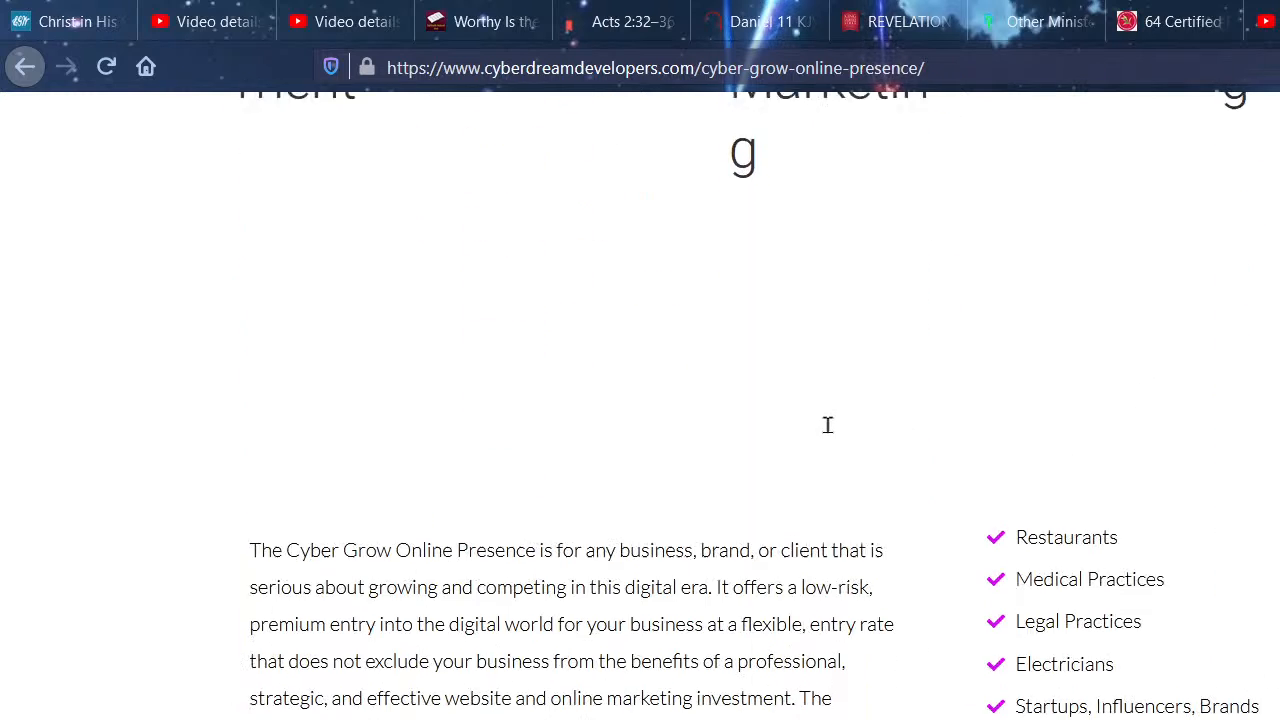
scroll(827, 433, "up", 10)
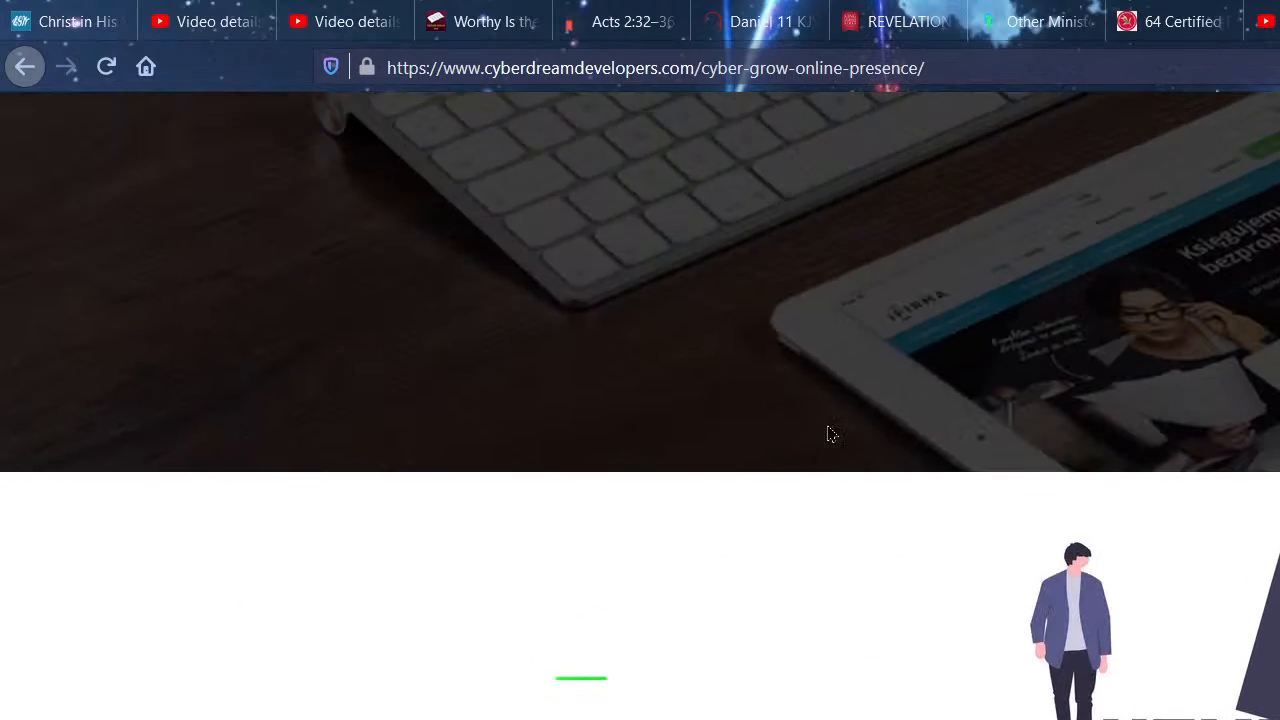
scroll(827, 433, "down", 5)
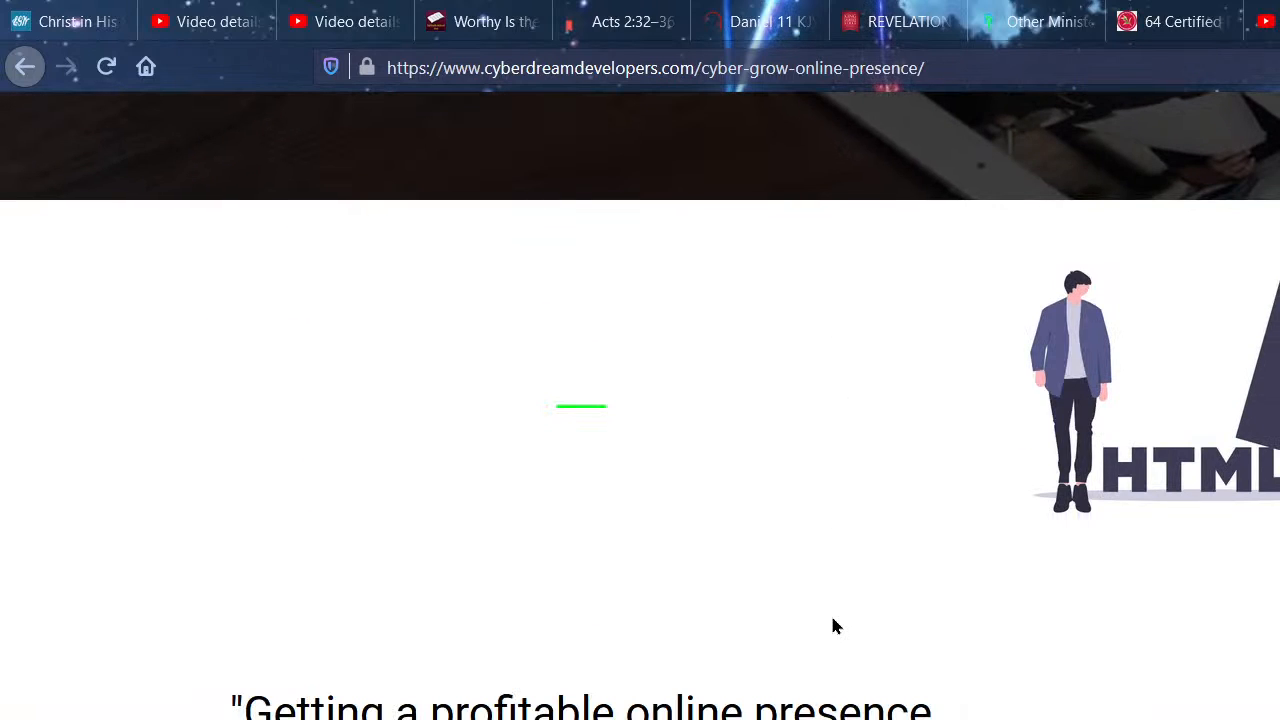
scroll(836, 626, "down", 5)
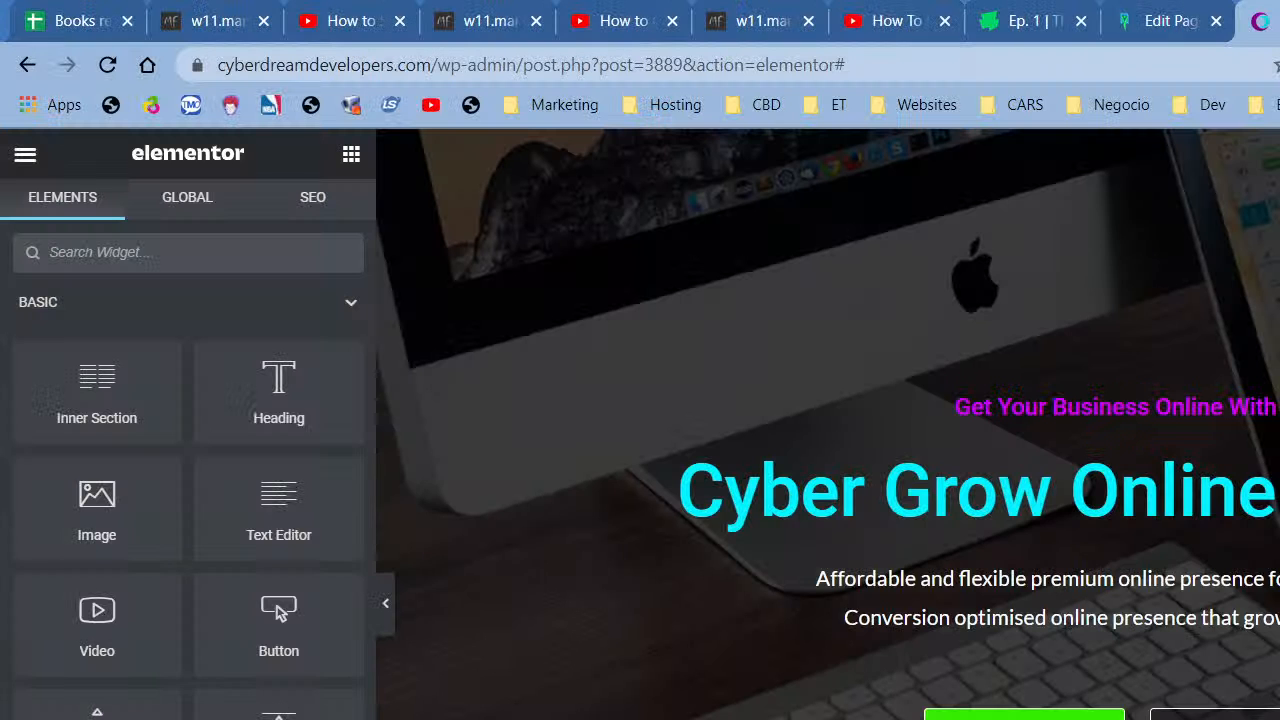
Switch to the Elementor editor, review the redesigned intro and service sections, and open a preview of the Cyber Grow page.
scroll(828, 424, "down", 8)
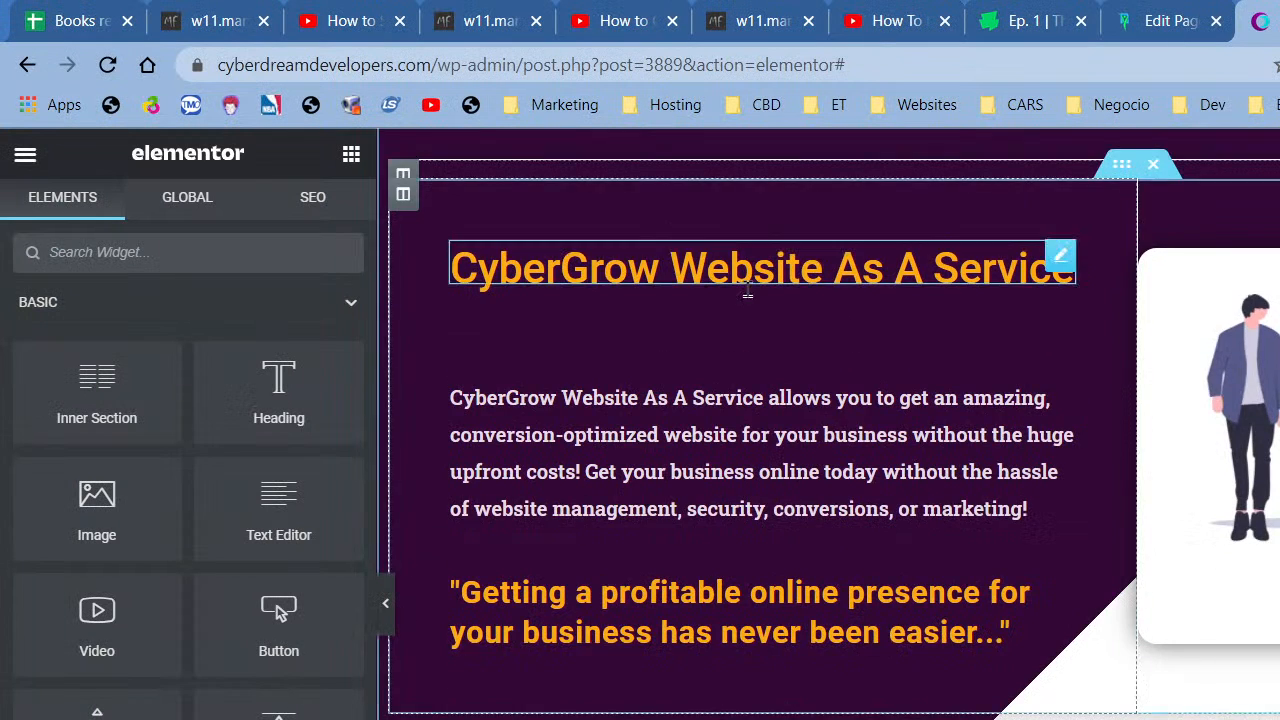
scroll(1167, 420, "up", 4)
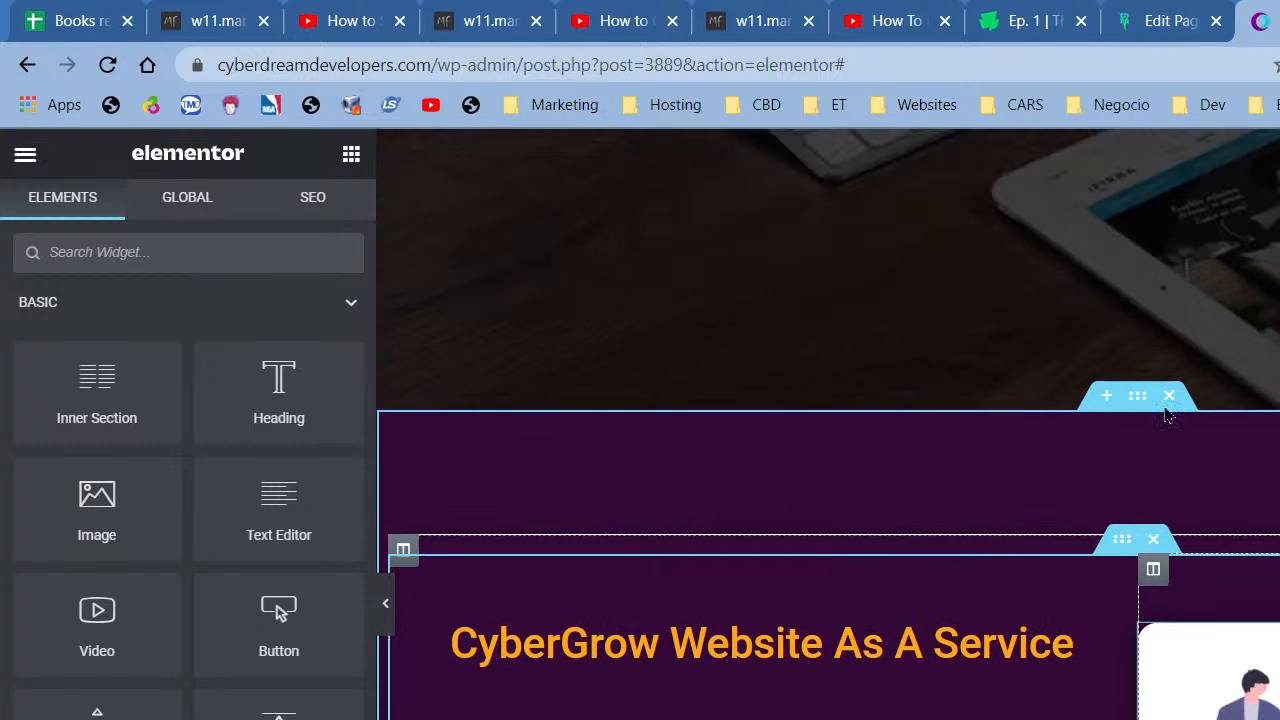
scroll(950, 500, "down", 3)
scroll(945, 496, "down", 5)
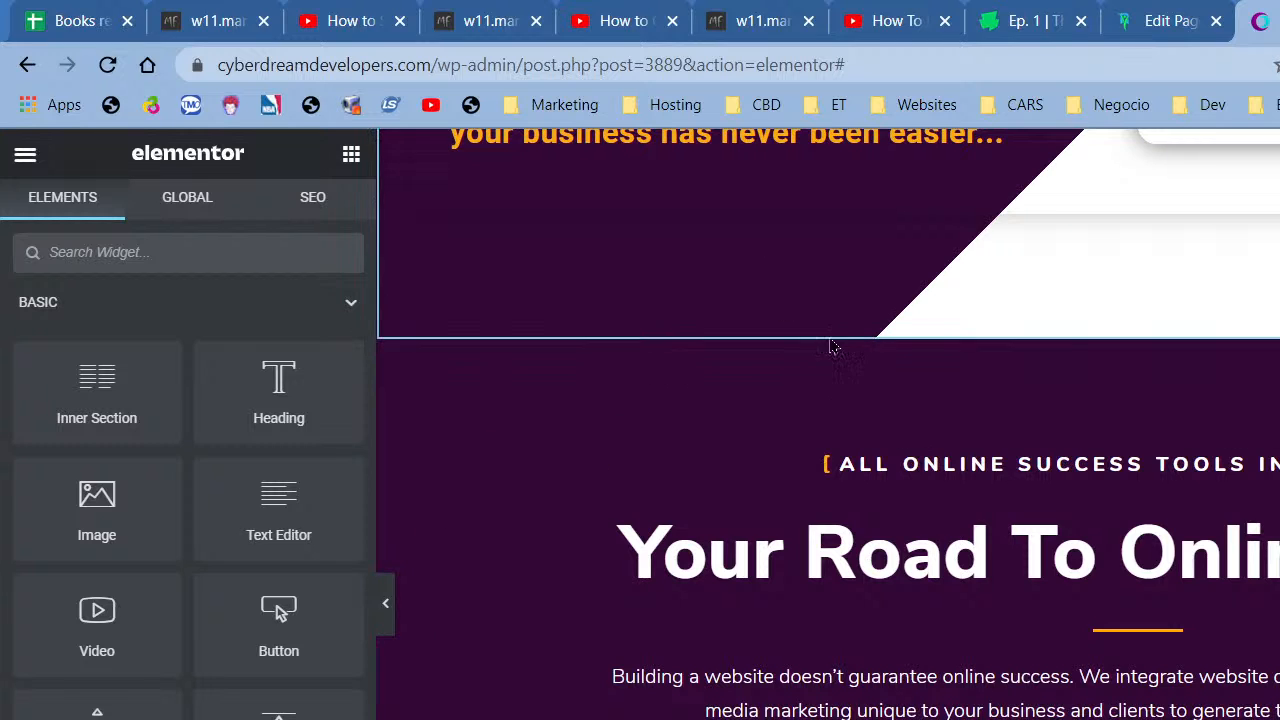
scroll(748, 453, "down", 8)
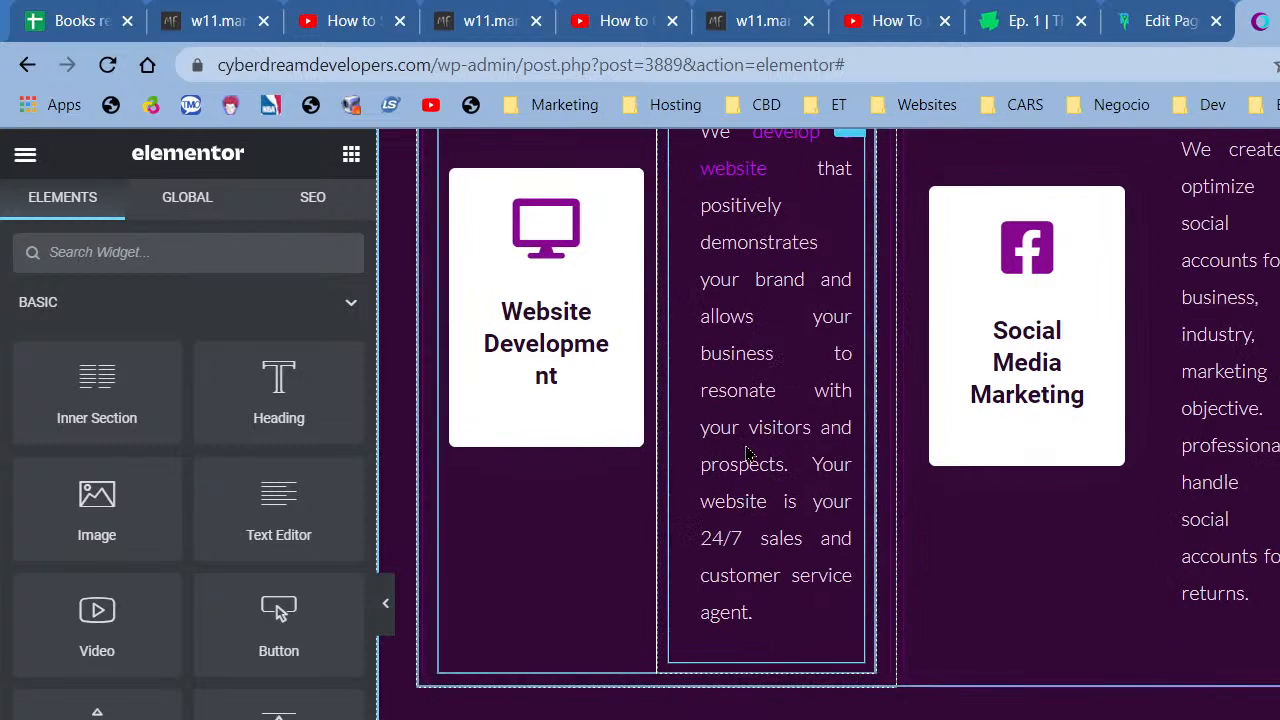
left_click(222, 718)
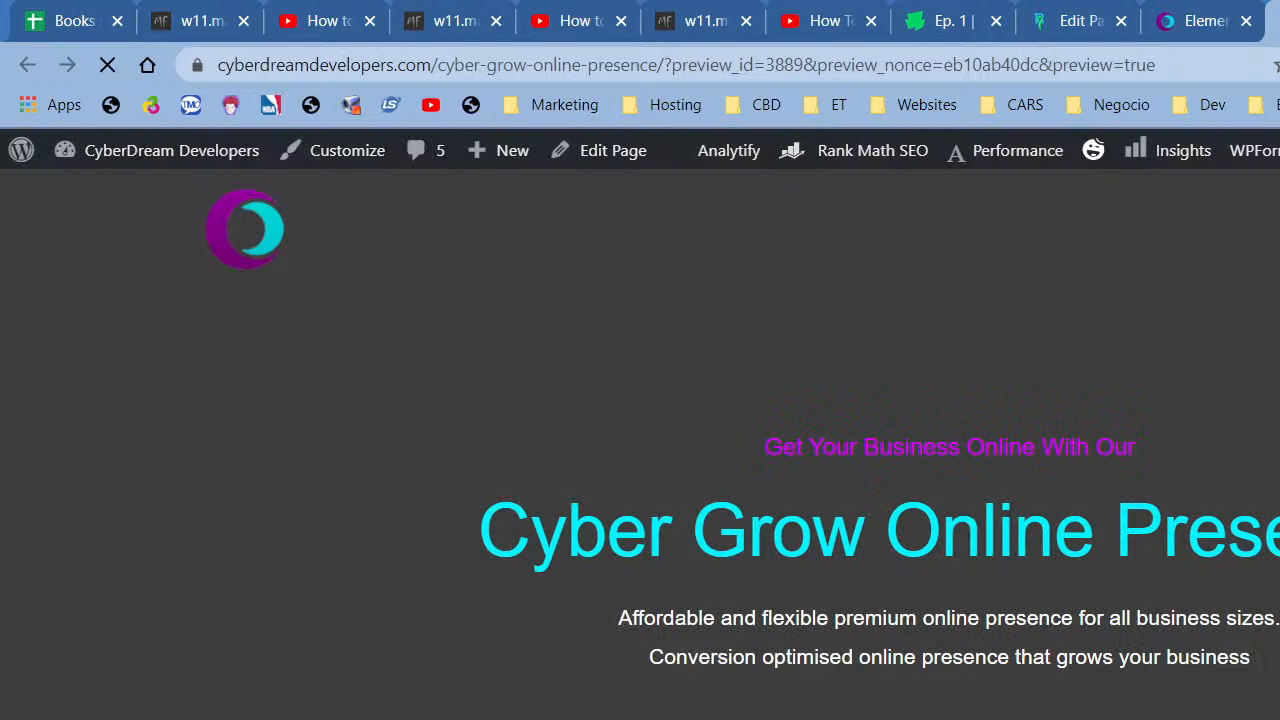
Examine the preview's CyberGrow Website As A Service intro and Your Road To Online Success blocks, and return to the page's beginning.
scroll(640, 444, "down", 8)
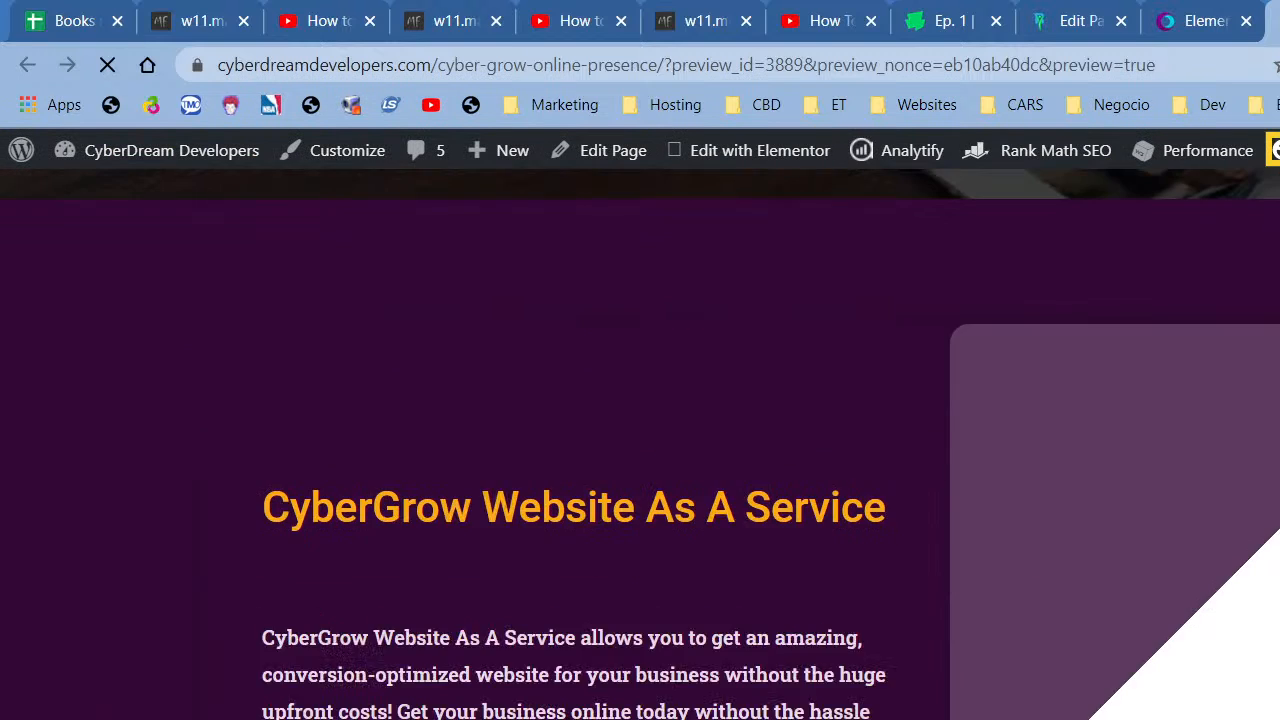
scroll(640, 444, "down", 5)
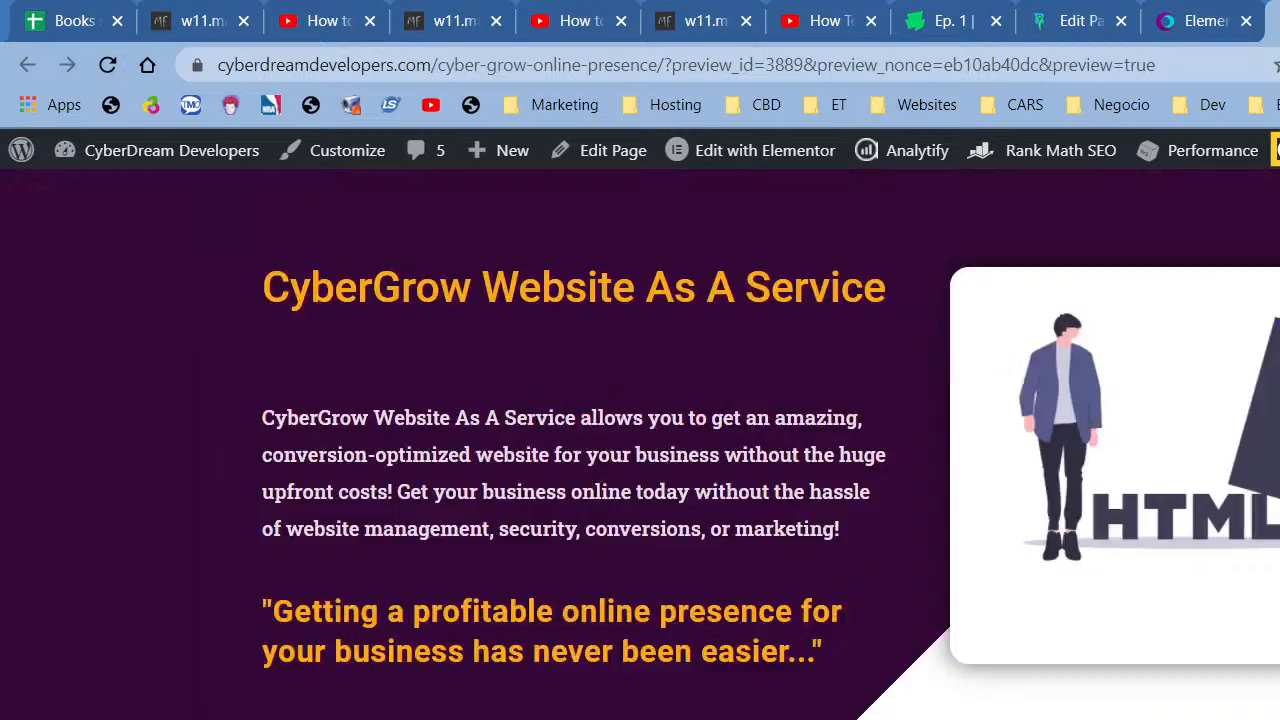
scroll(640, 444, "down", 10)
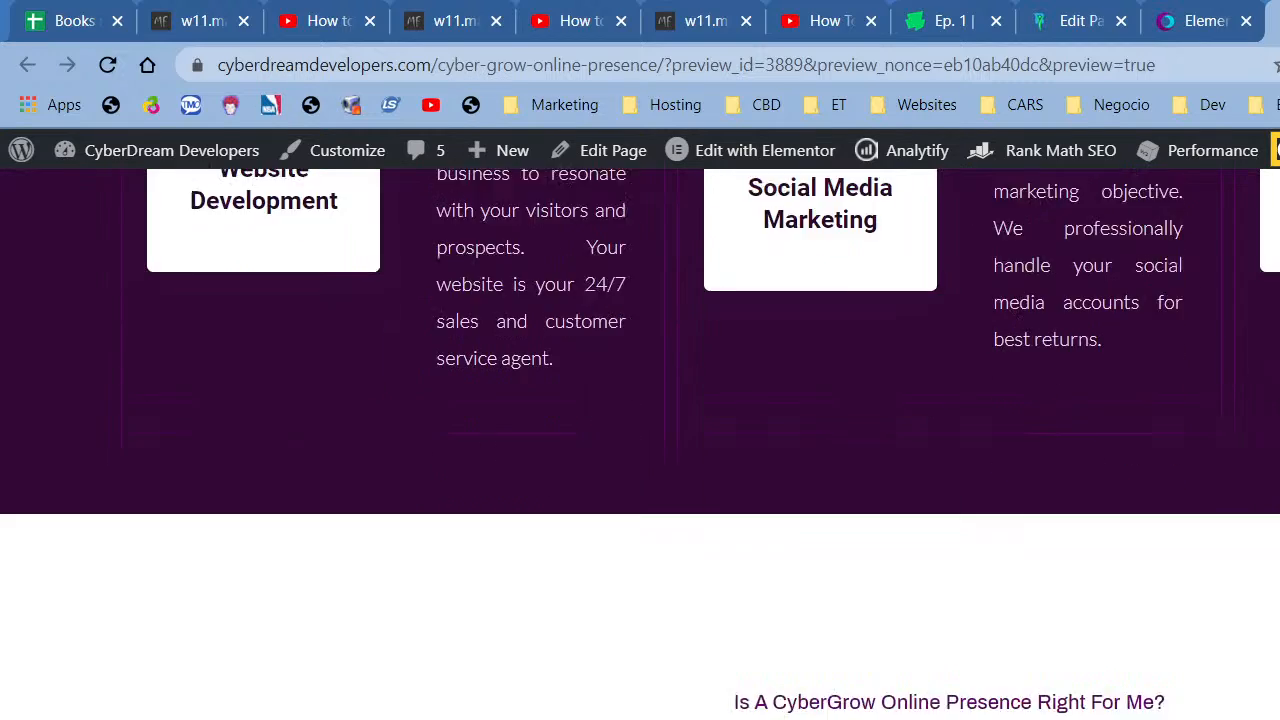
scroll(705, 380, "up", 15)
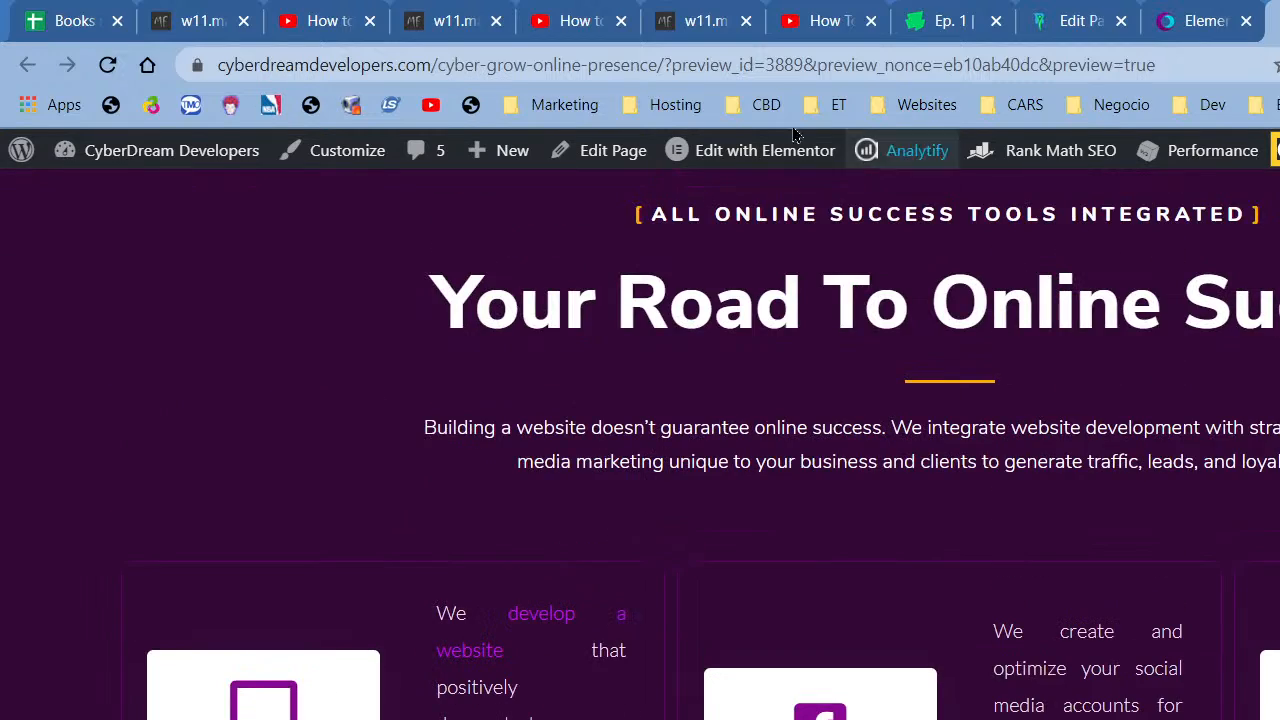
scroll(705, 380, "up", 8)
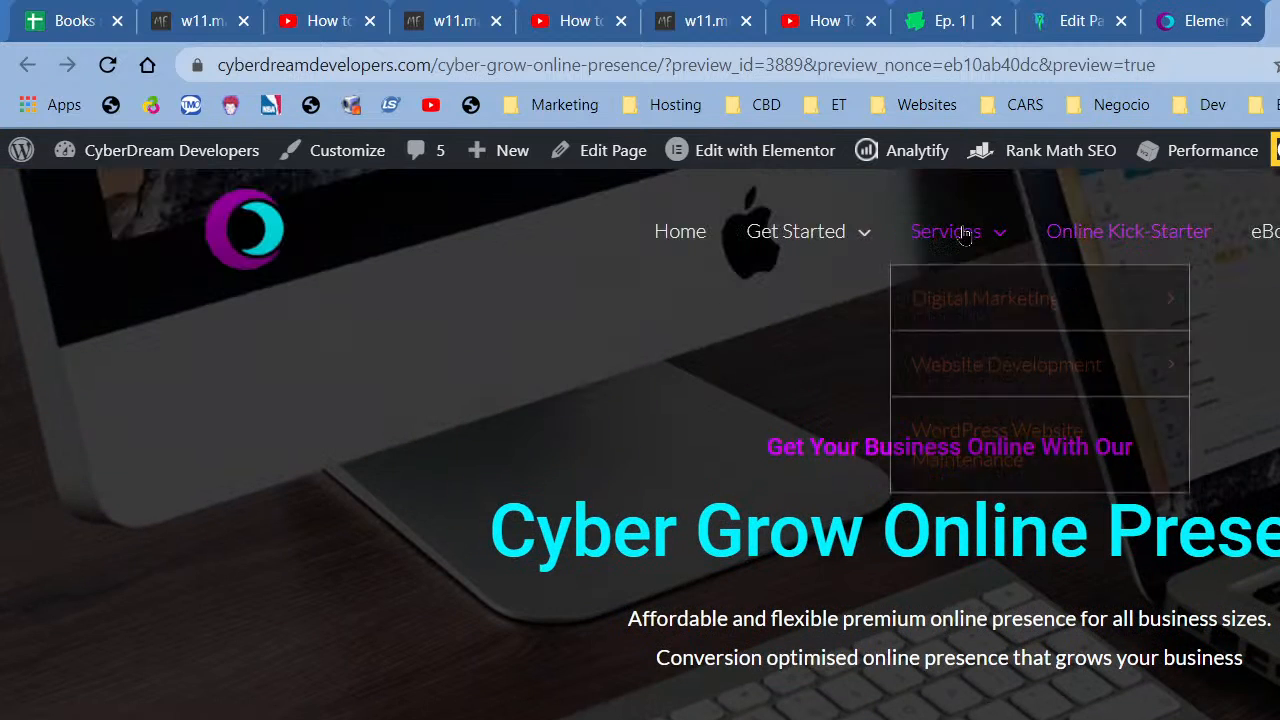
Open the Cyber Grow page listed under the Website Development services in an incognito window.
mouse_move(985, 368)
right_click(1212, 368)
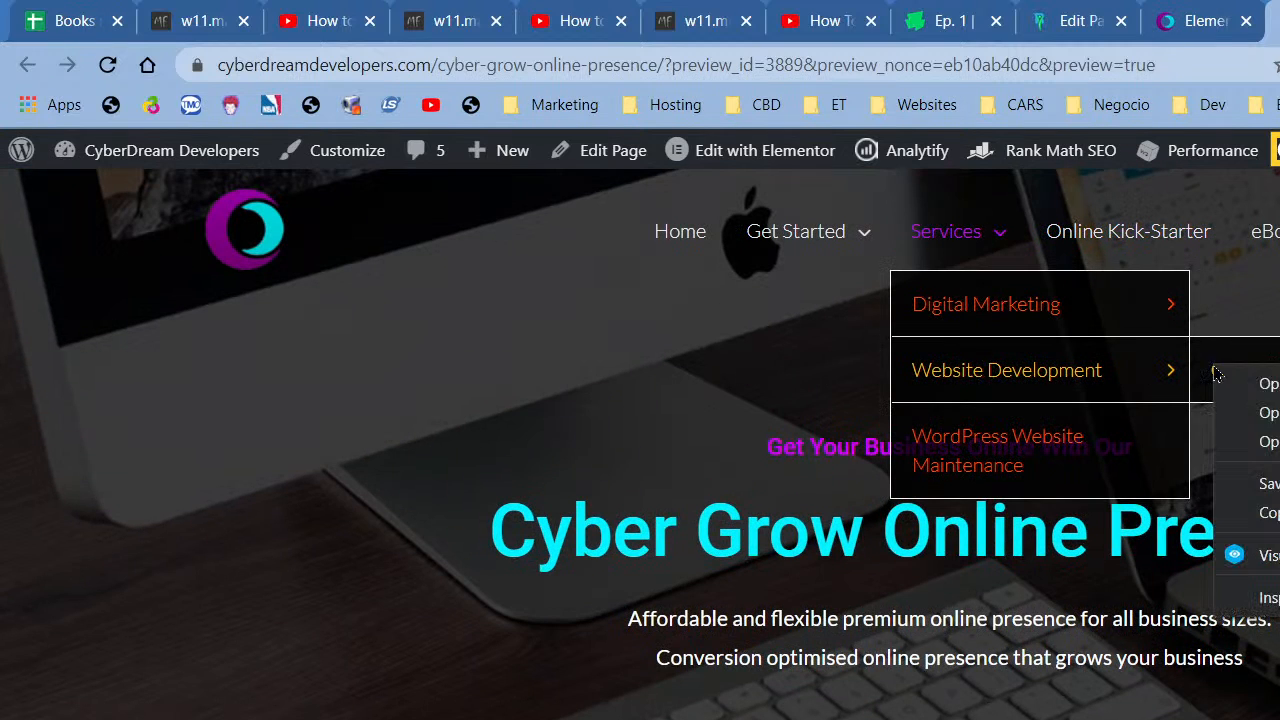
left_click(1268, 441)
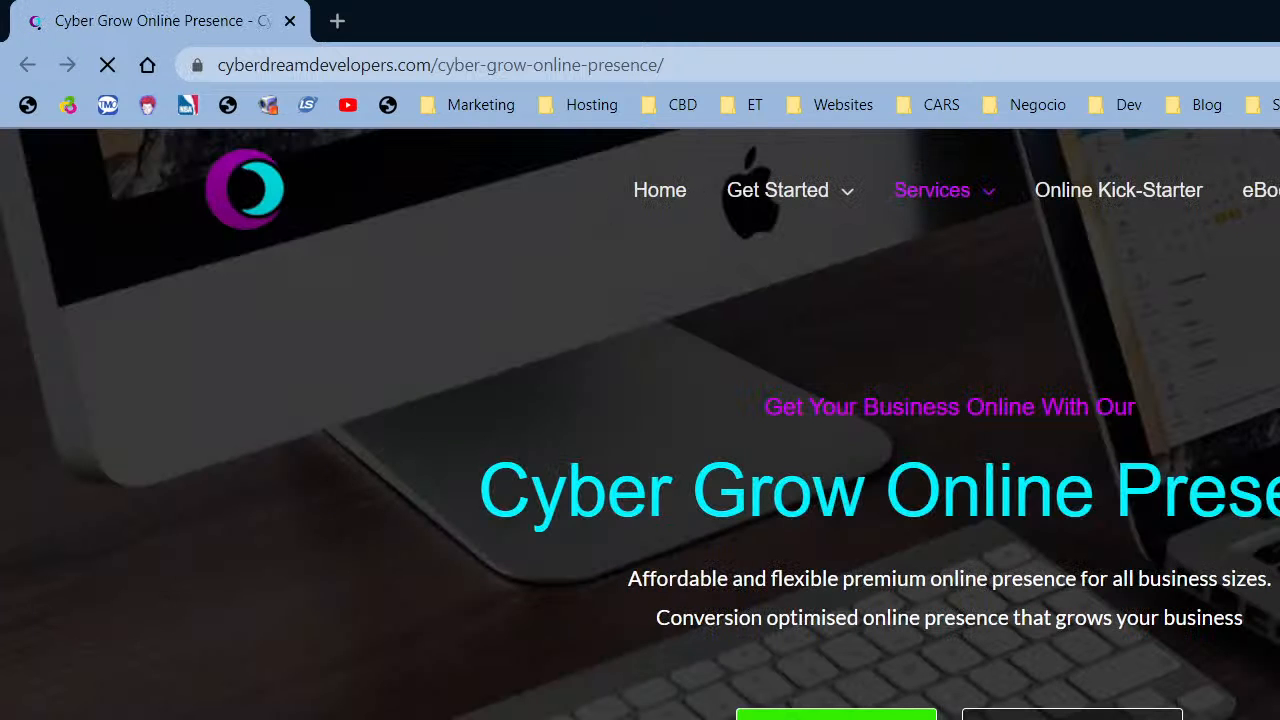
Skim the public Cyber Grow page from the hero through the service blocks to the No Hidden Fees Or Hassle card, and return to its beginning.
scroll(640, 424, "down", 6)
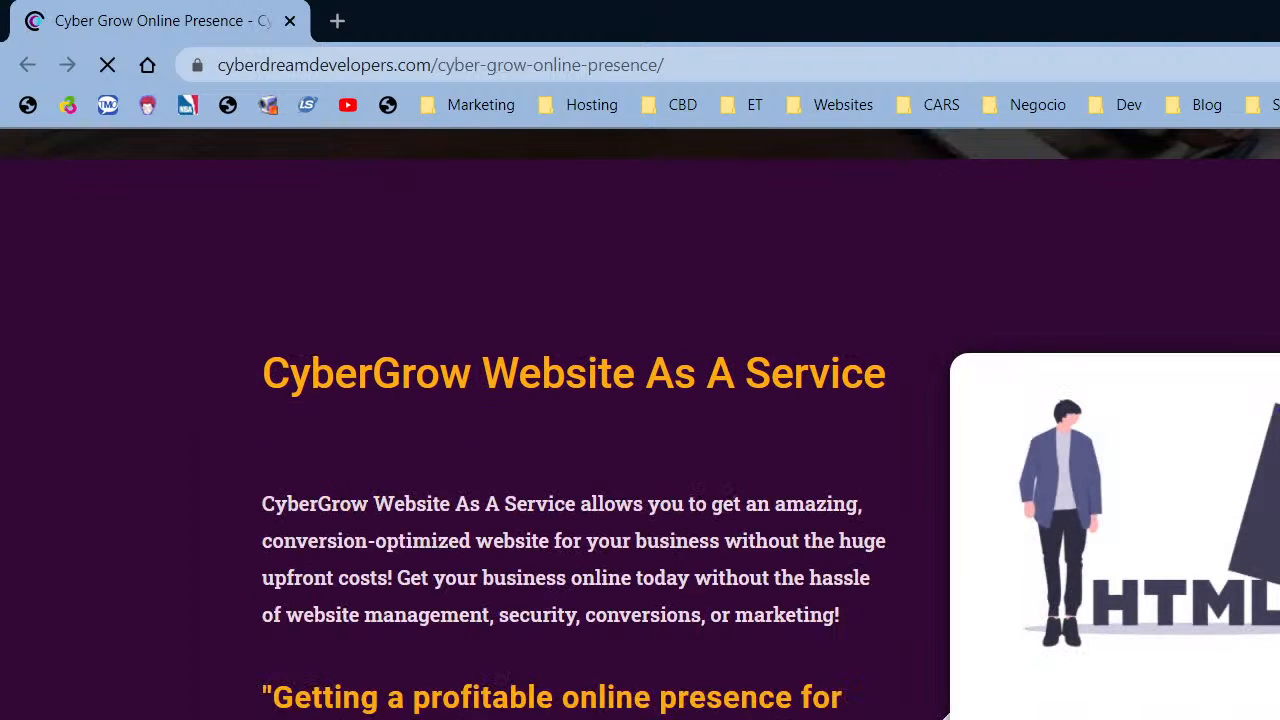
scroll(640, 424, "down", 4)
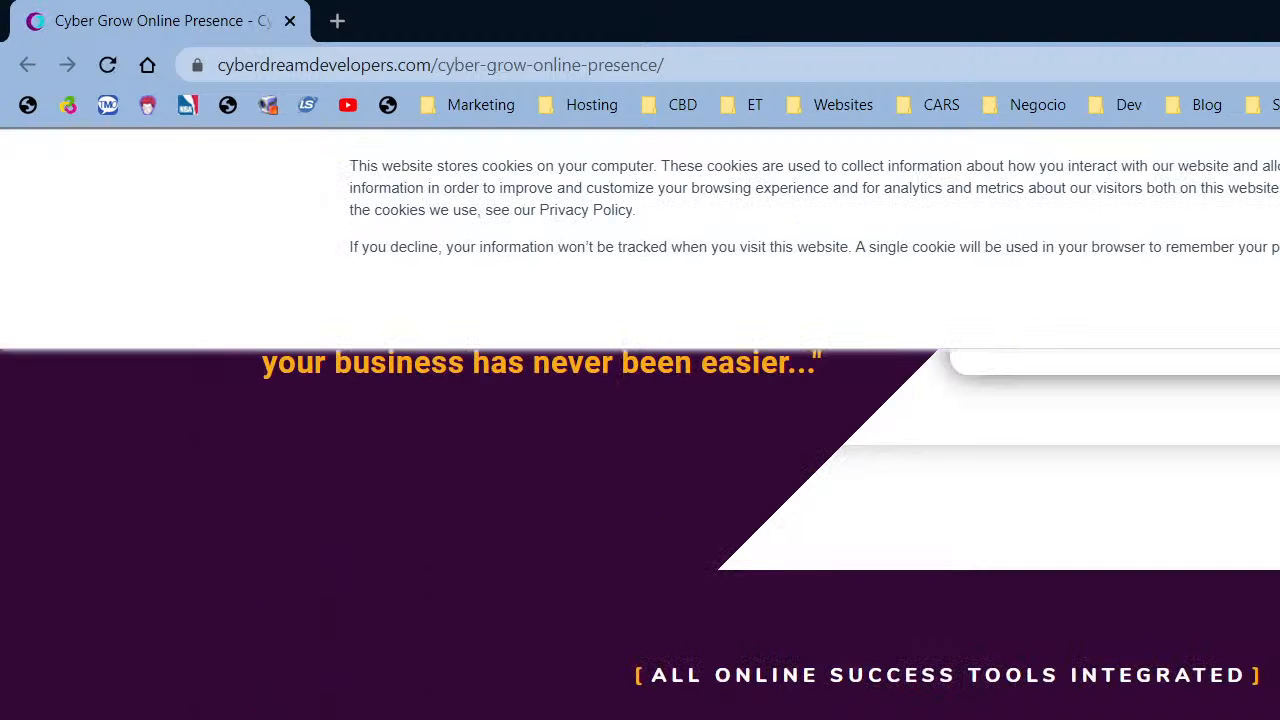
scroll(640, 424, "down", 10)
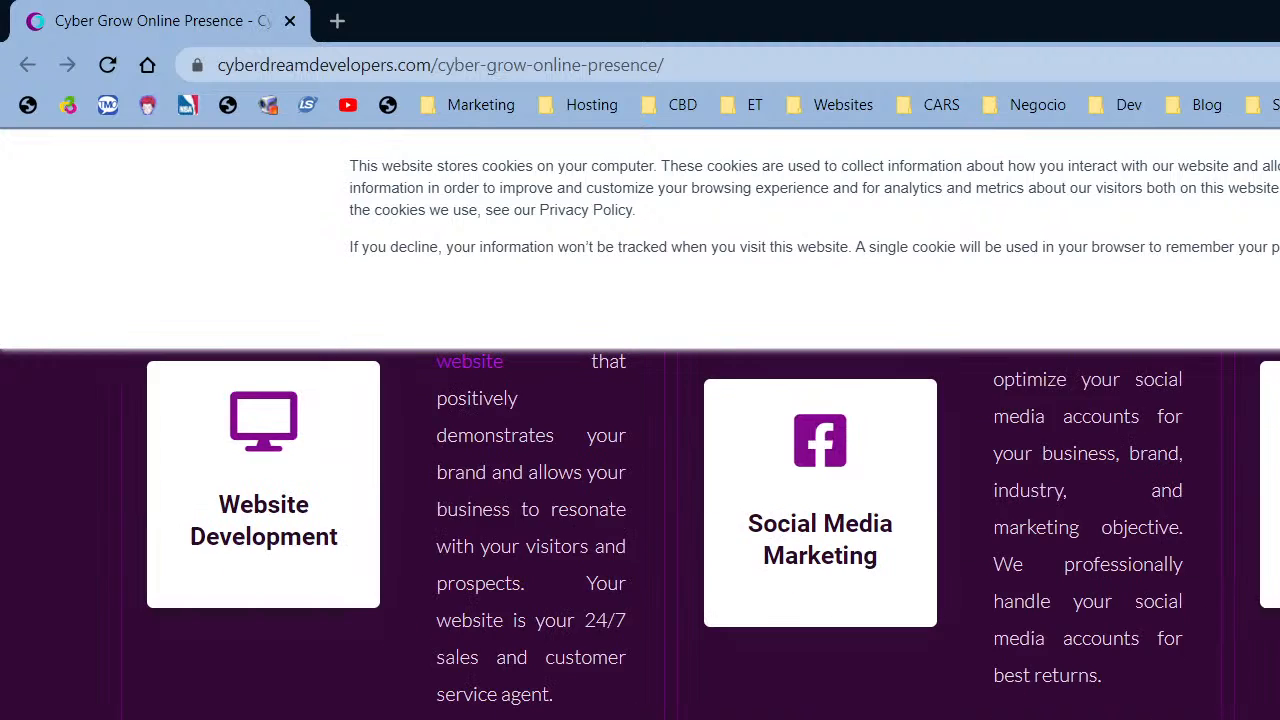
scroll(640, 424, "down", 6)
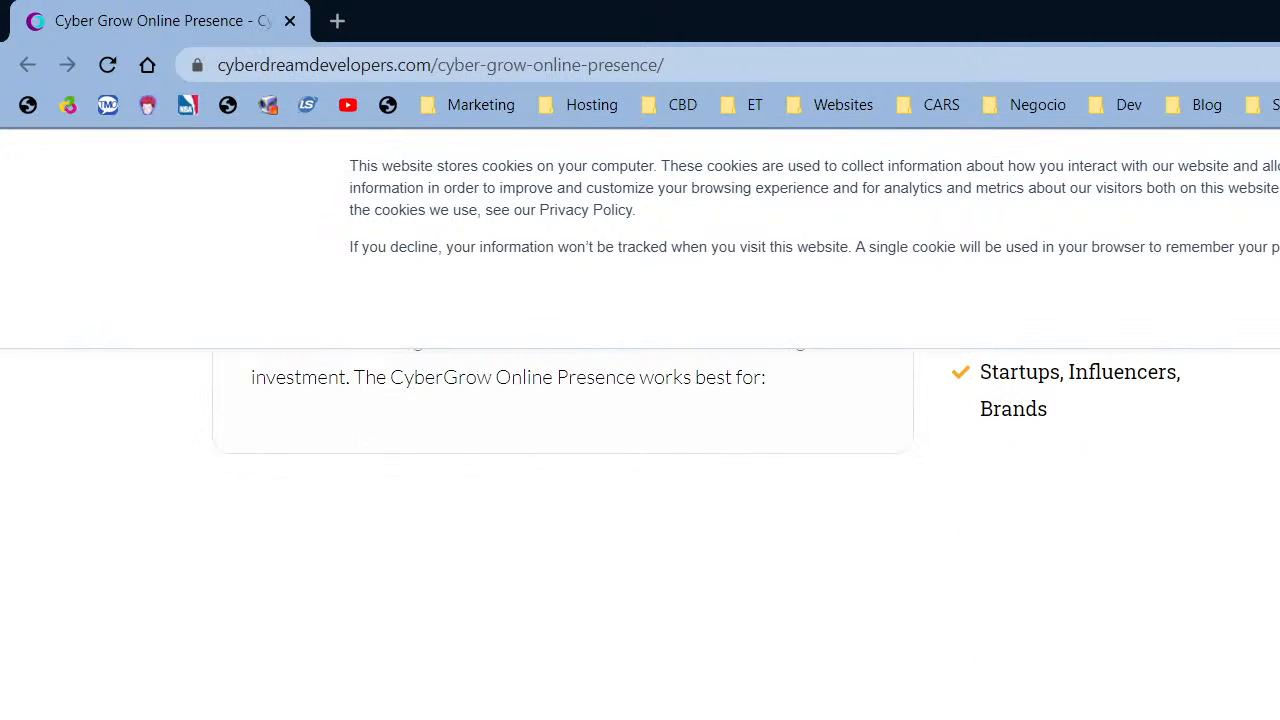
scroll(640, 424, "down", 3)
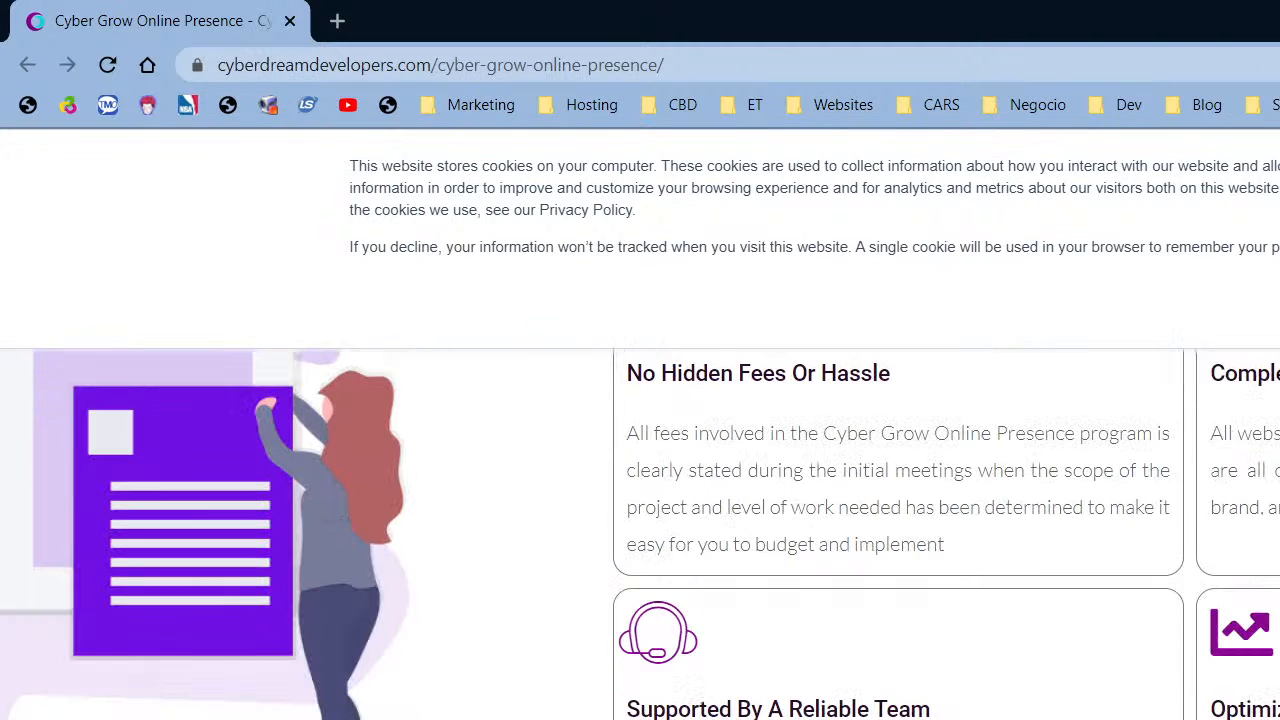
scroll(1267, 498, "up", 8)
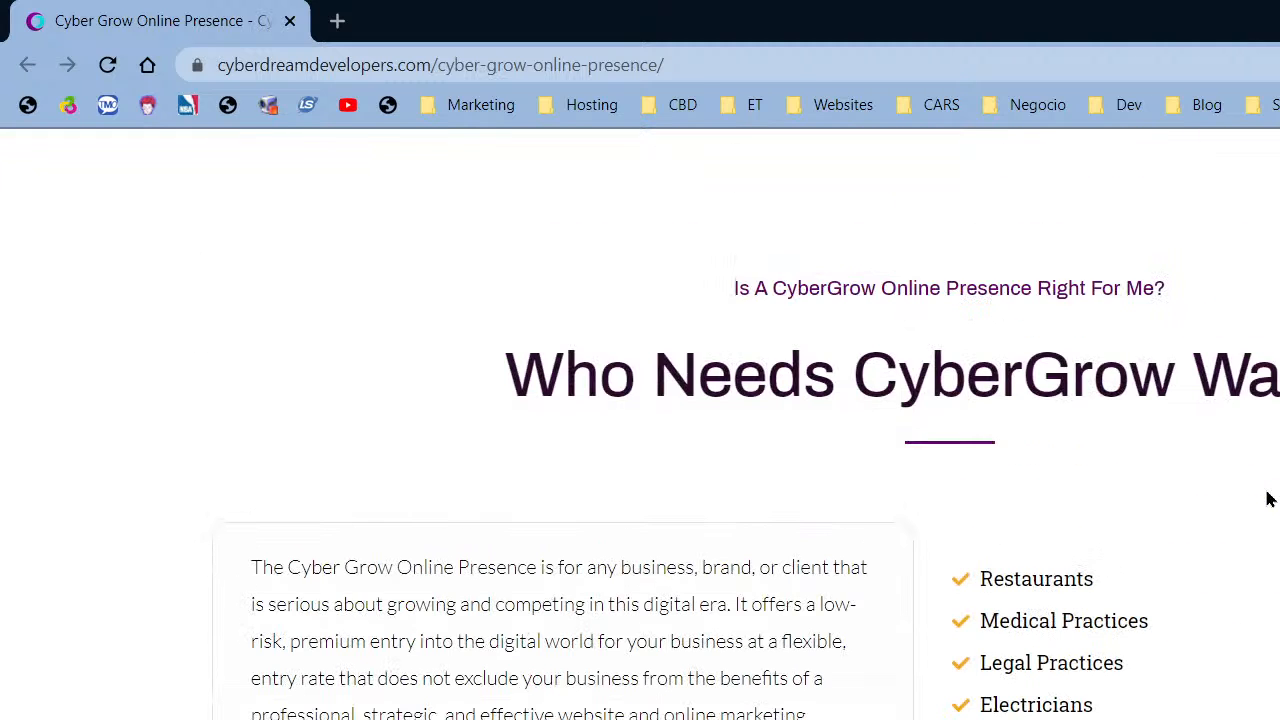
scroll(1267, 498, "up", 7)
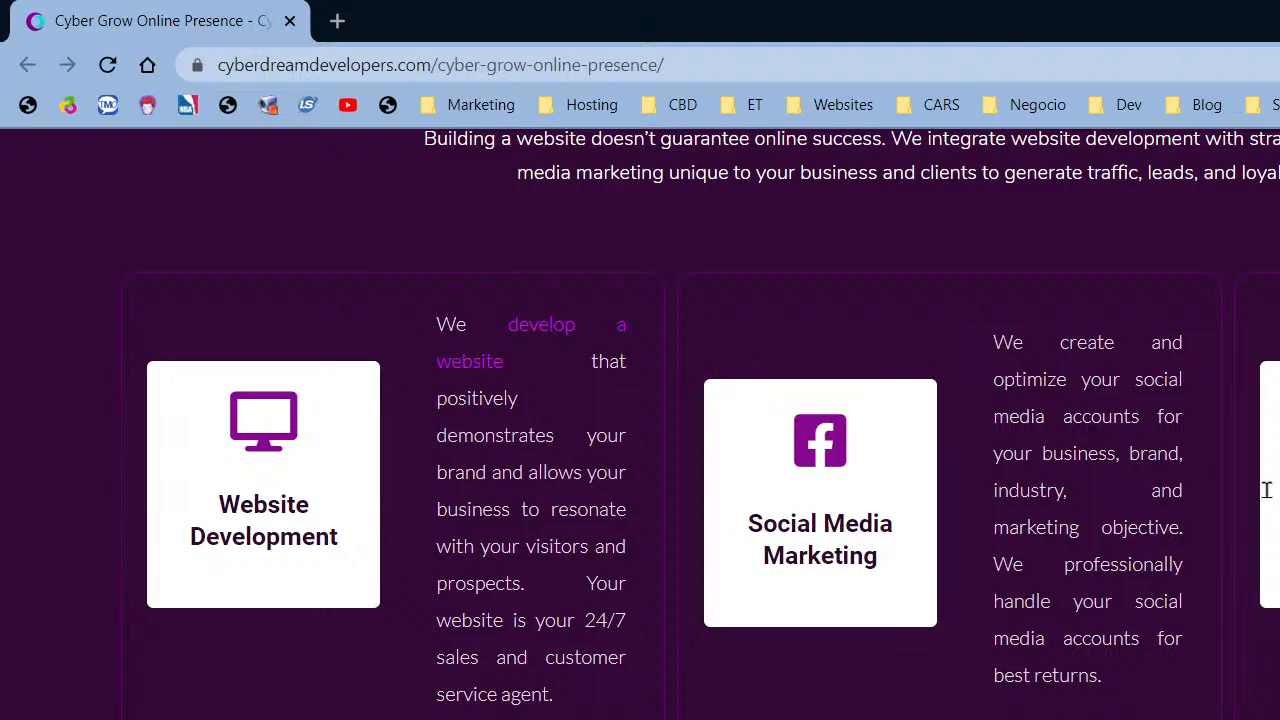
scroll(1267, 490, "up", 7)
scroll(1267, 490, "down", 10)
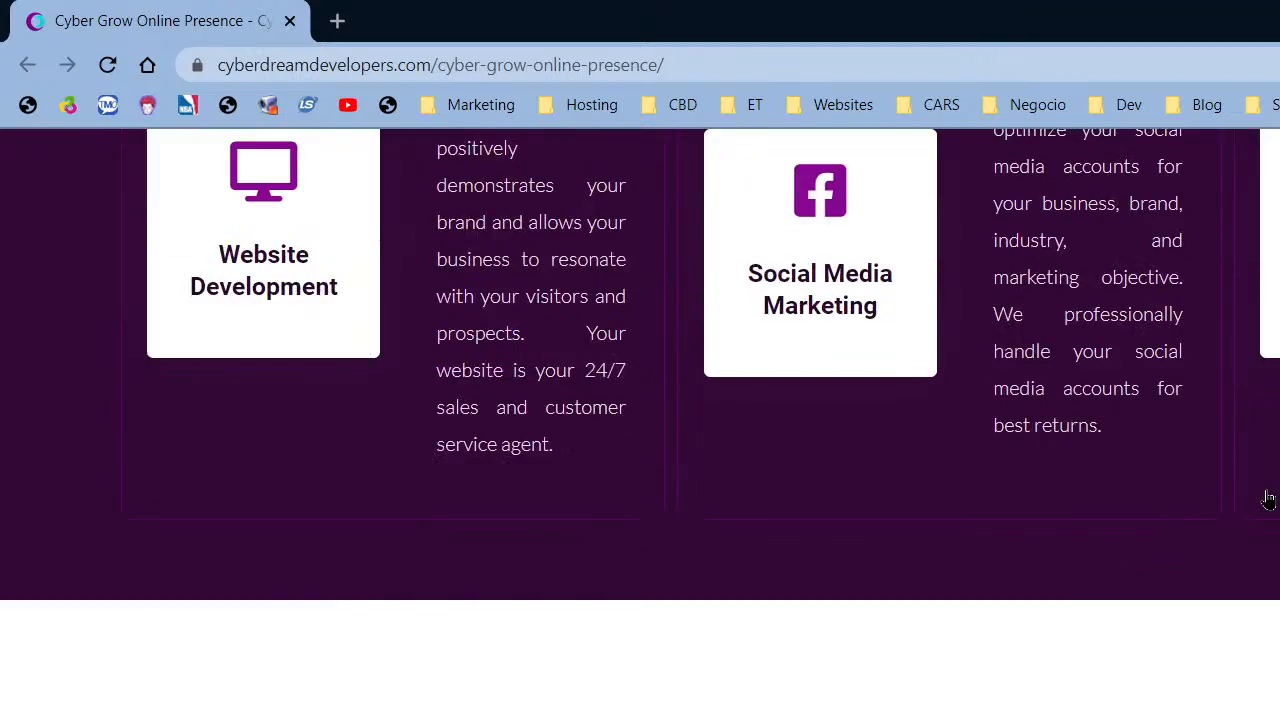
scroll(1268, 500, "up", 12)
scroll(1267, 498, "up", 10)
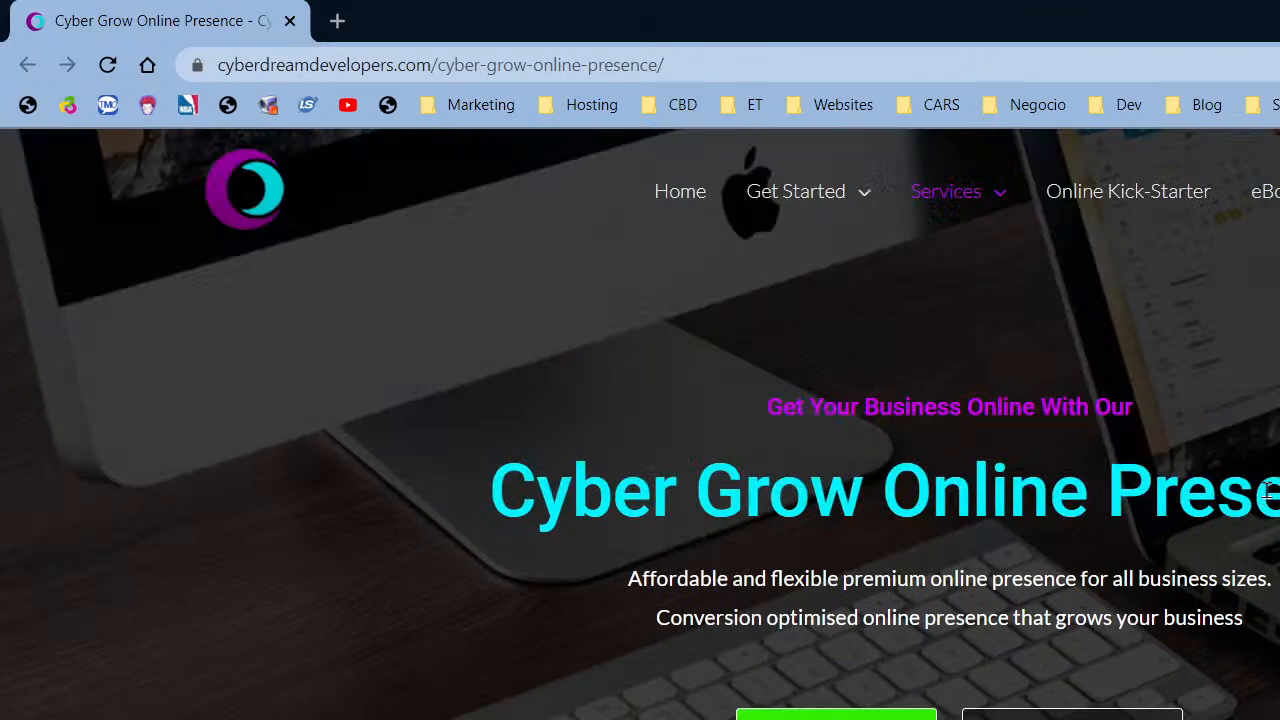
Examine the Website As A Service intro, the online success service blocks and the Who Needs CyberGrow section with its business list.
scroll(1267, 490, "down", 10)
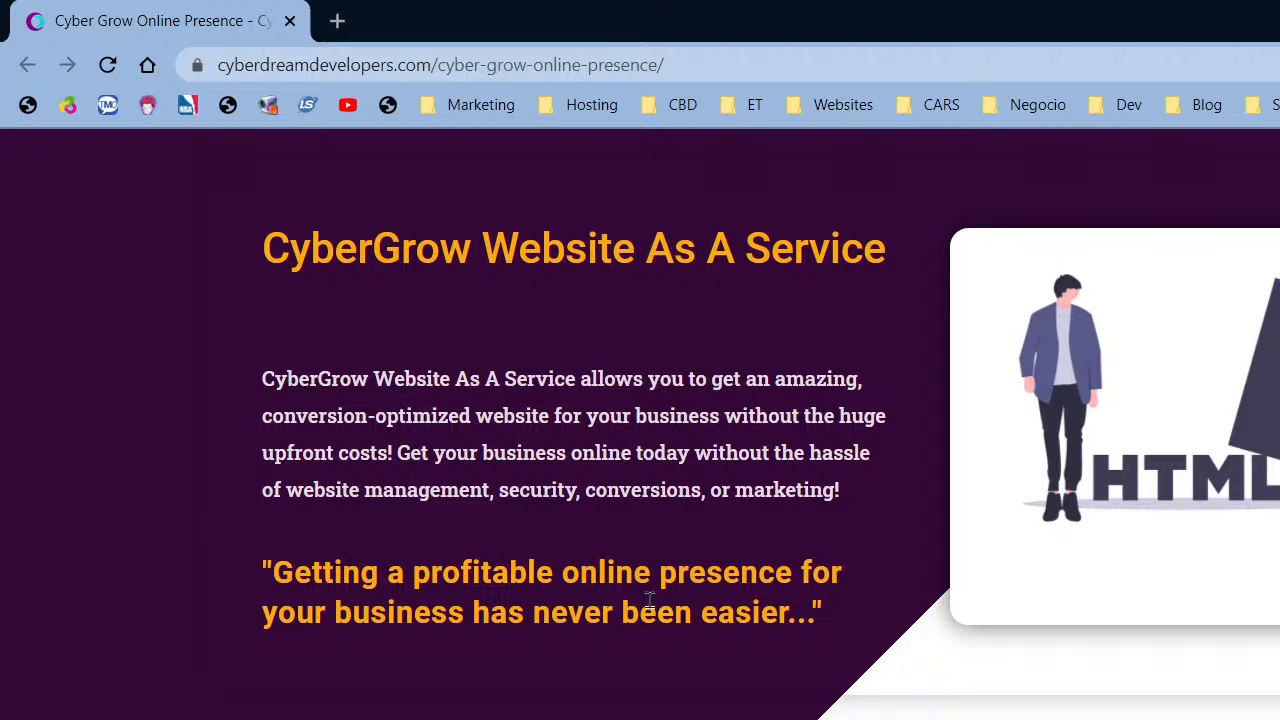
scroll(430, 585, "down", 5)
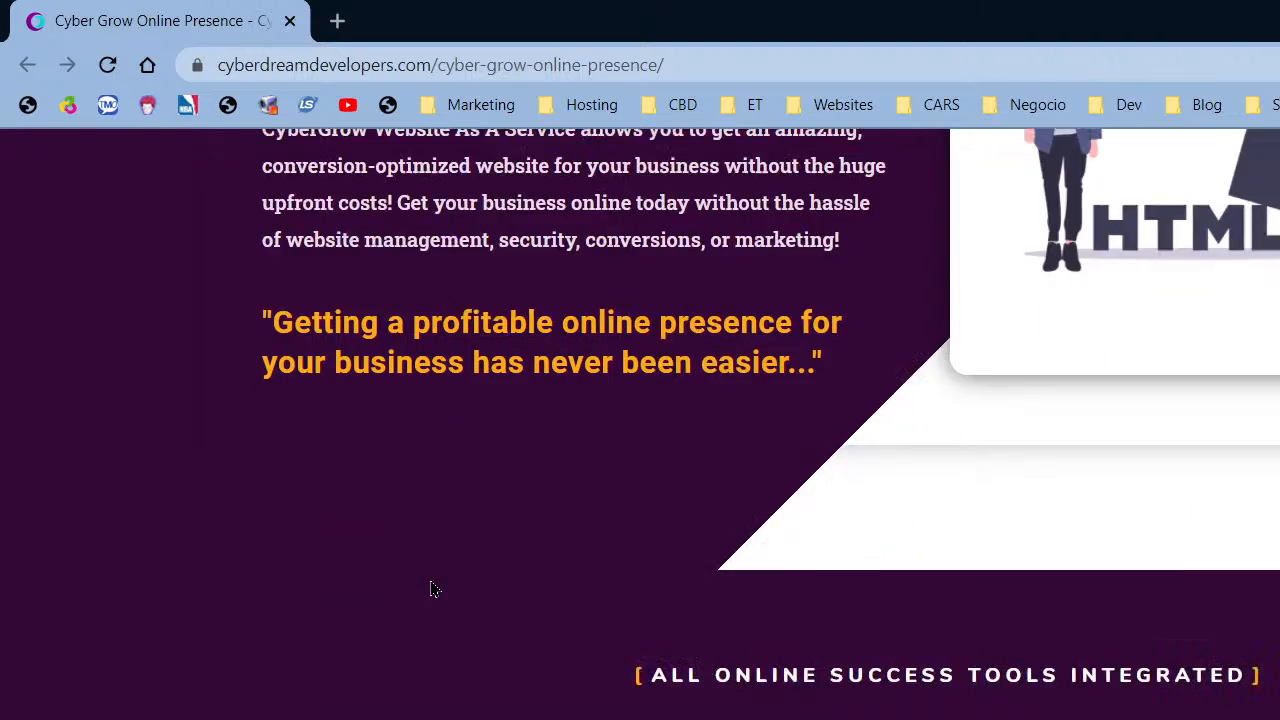
scroll(433, 588, "up", 1)
scroll(431, 580, "up", 3)
scroll(429, 566, "down", 3)
scroll(814, 400, "down", 9)
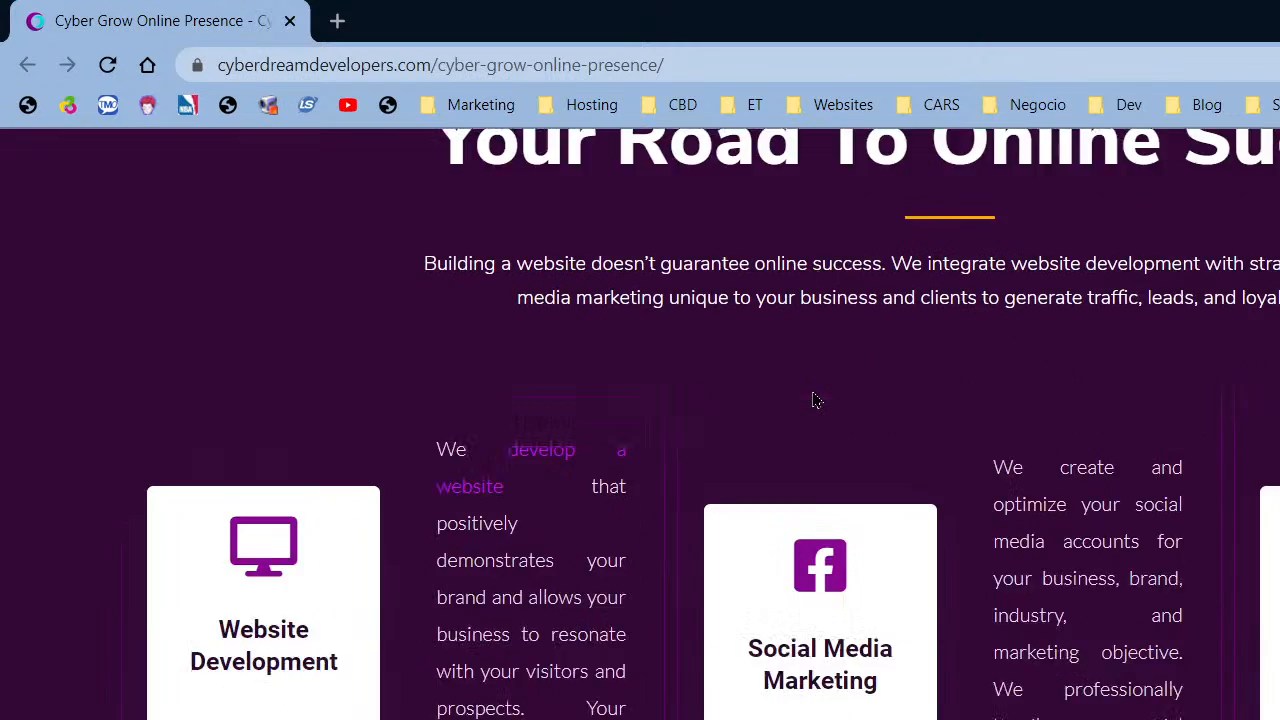
scroll(814, 400, "down", 6)
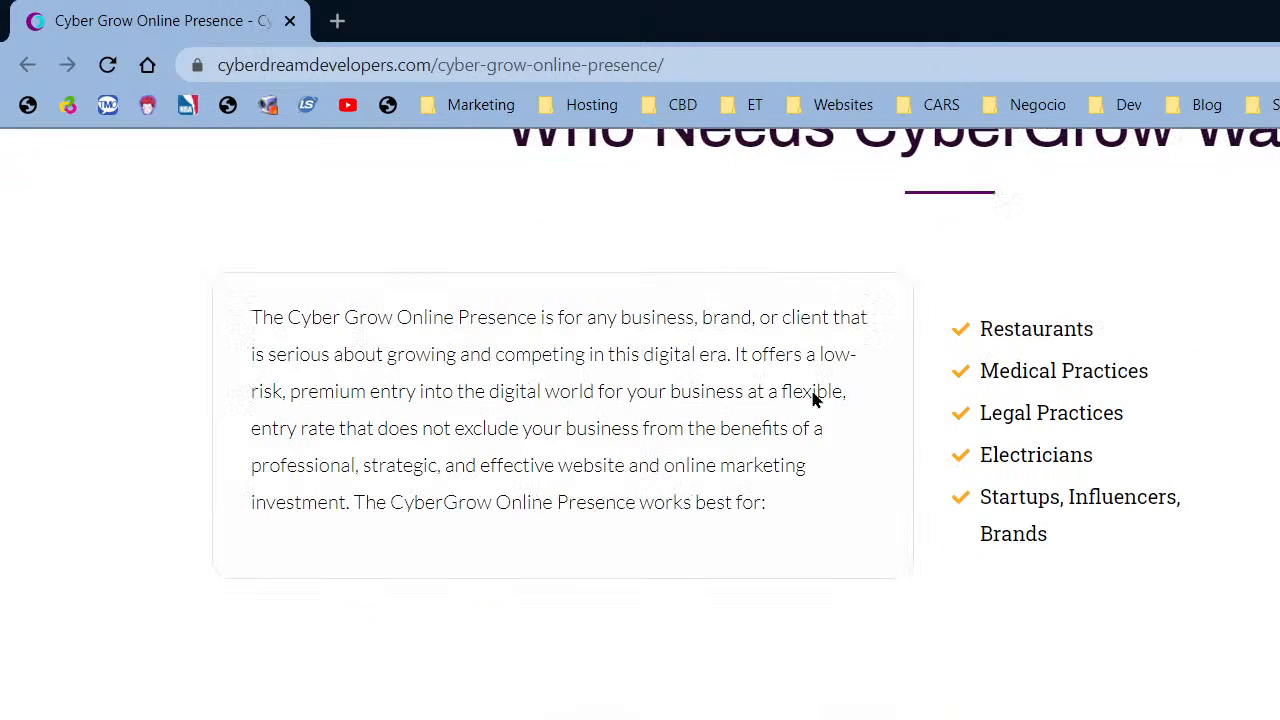
scroll(812, 398, "up", 3)
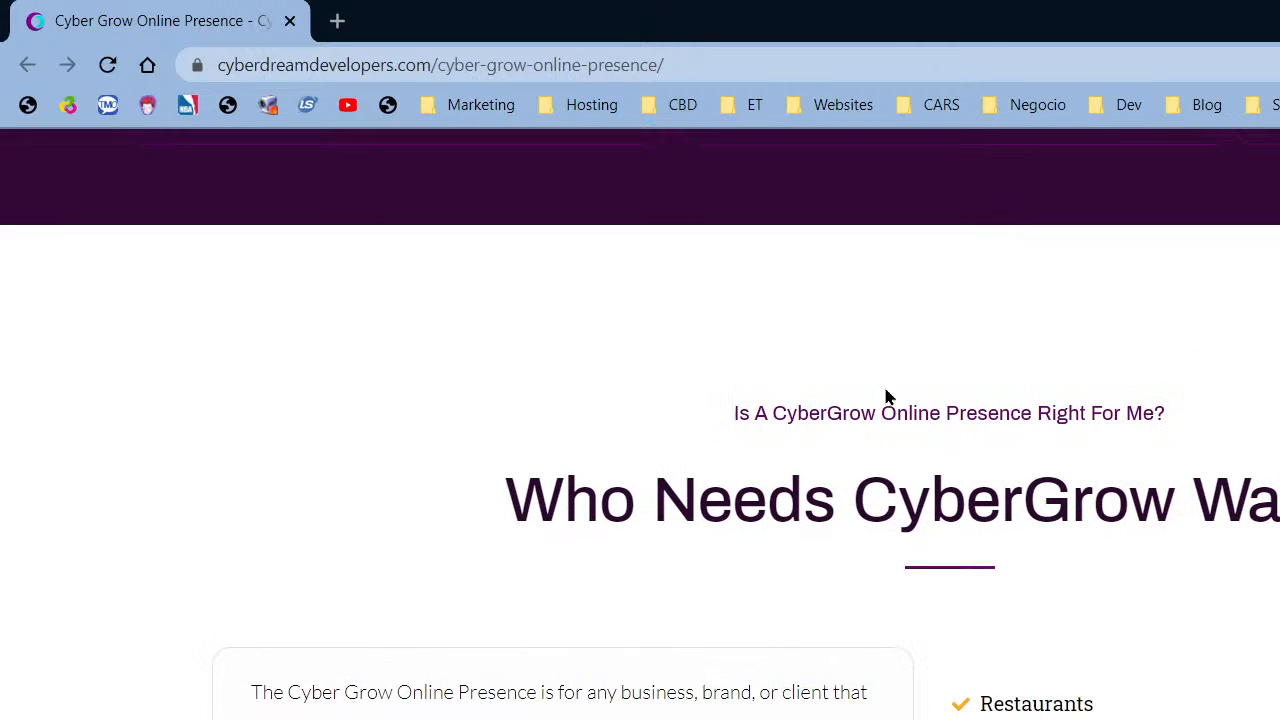
scroll(988, 540, "down", 1)
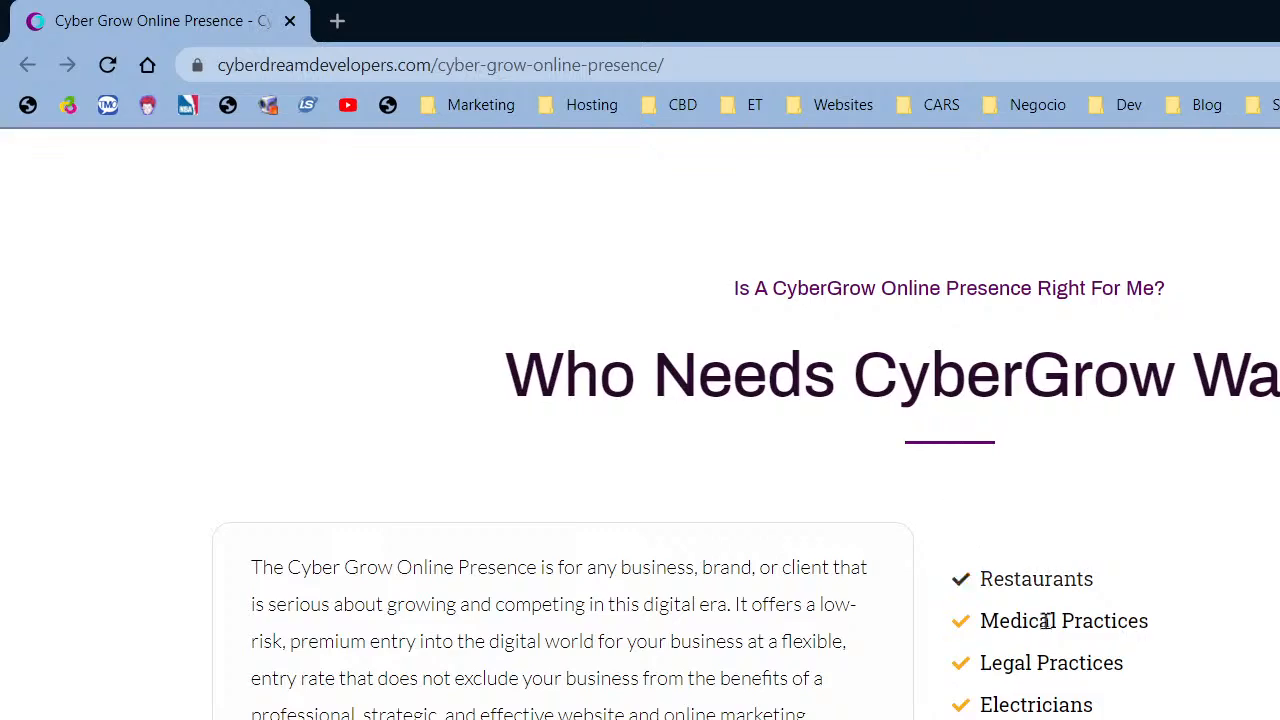
Examine the Supported By A Reliable Team card, the Flexible Pricing Plans block and the features included with all Cyber Grow websites.
scroll(1040, 625, "down", 5)
scroll(840, 632, "down", 10)
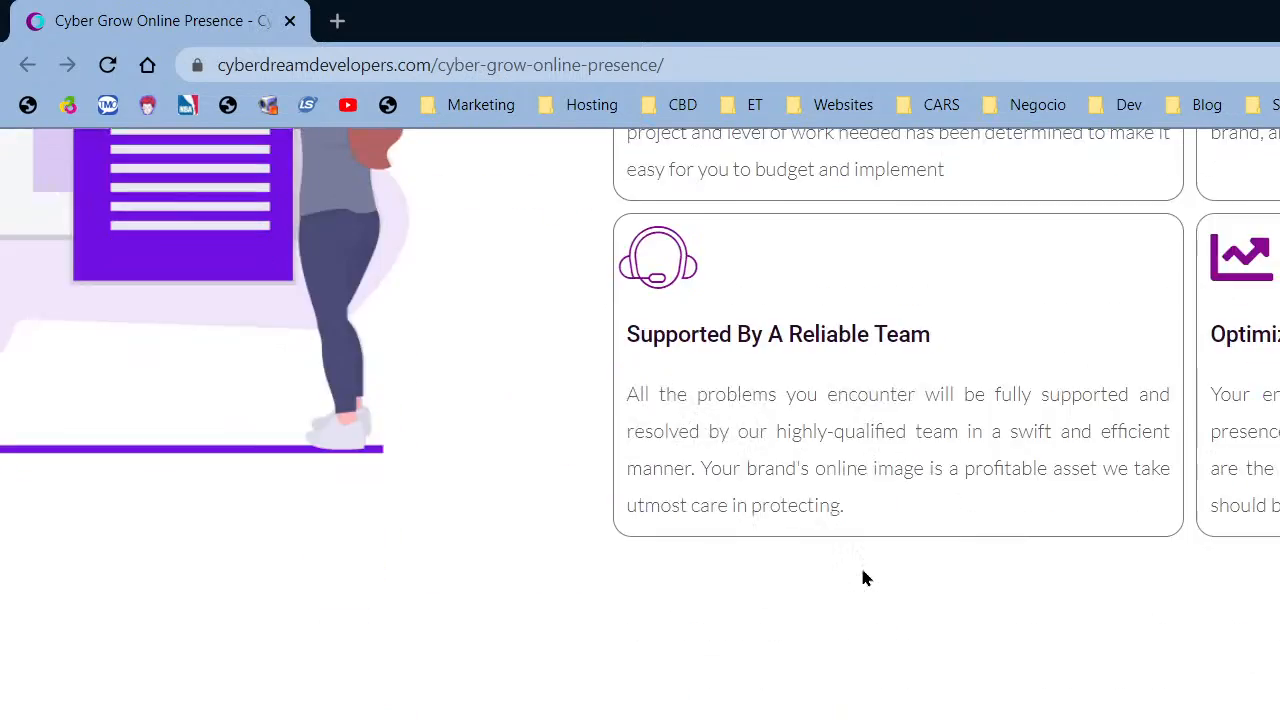
scroll(965, 445, "down", 12)
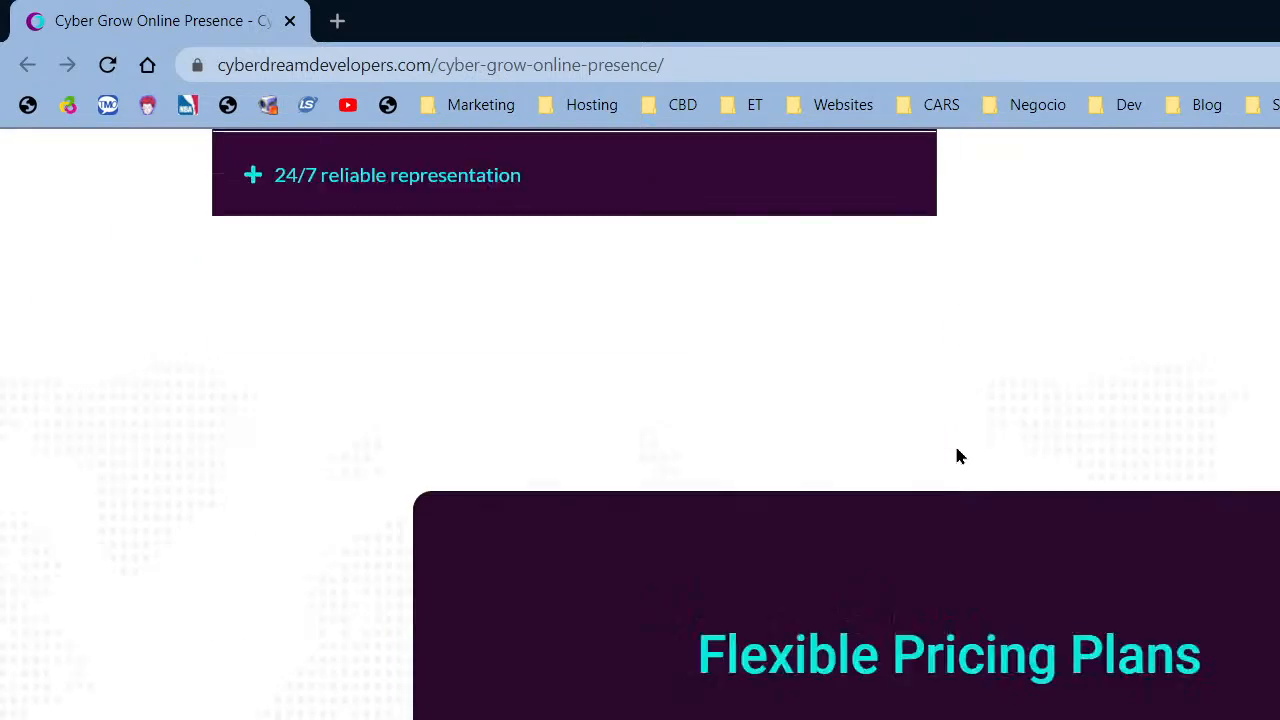
scroll(971, 470, "down", 12)
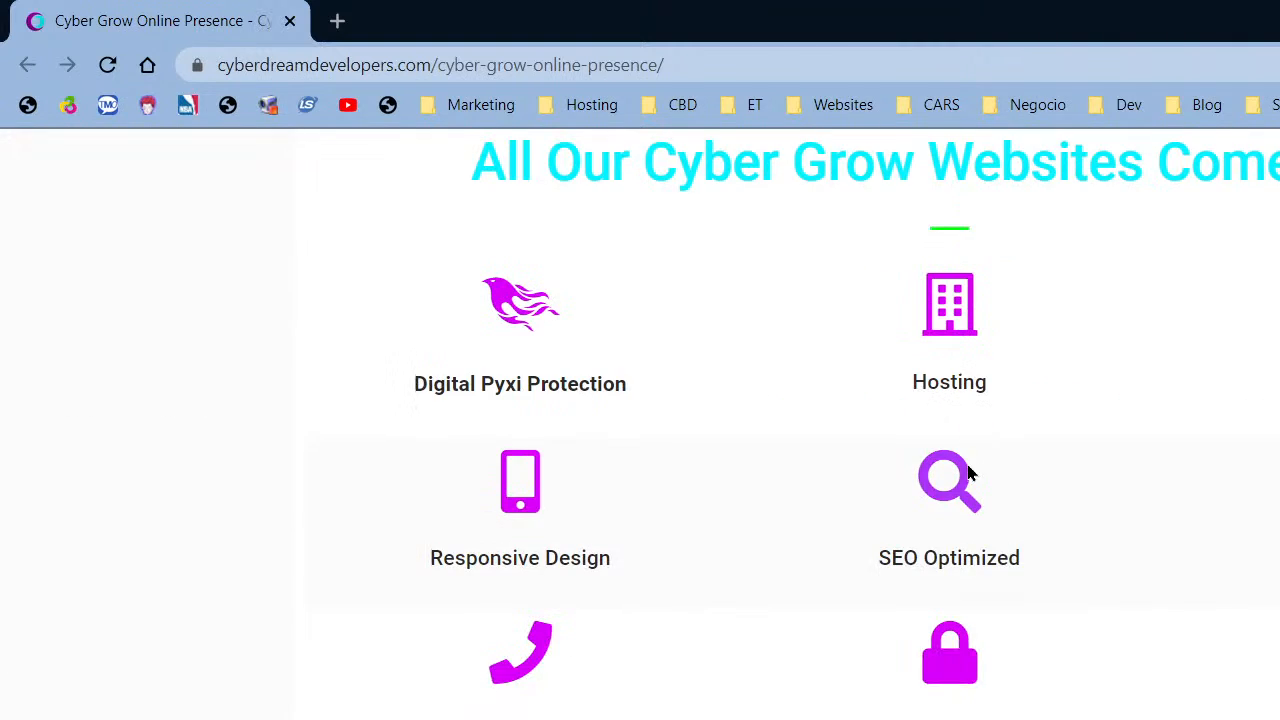
scroll(960, 497, "up", 4)
scroll(961, 500, "up", 5)
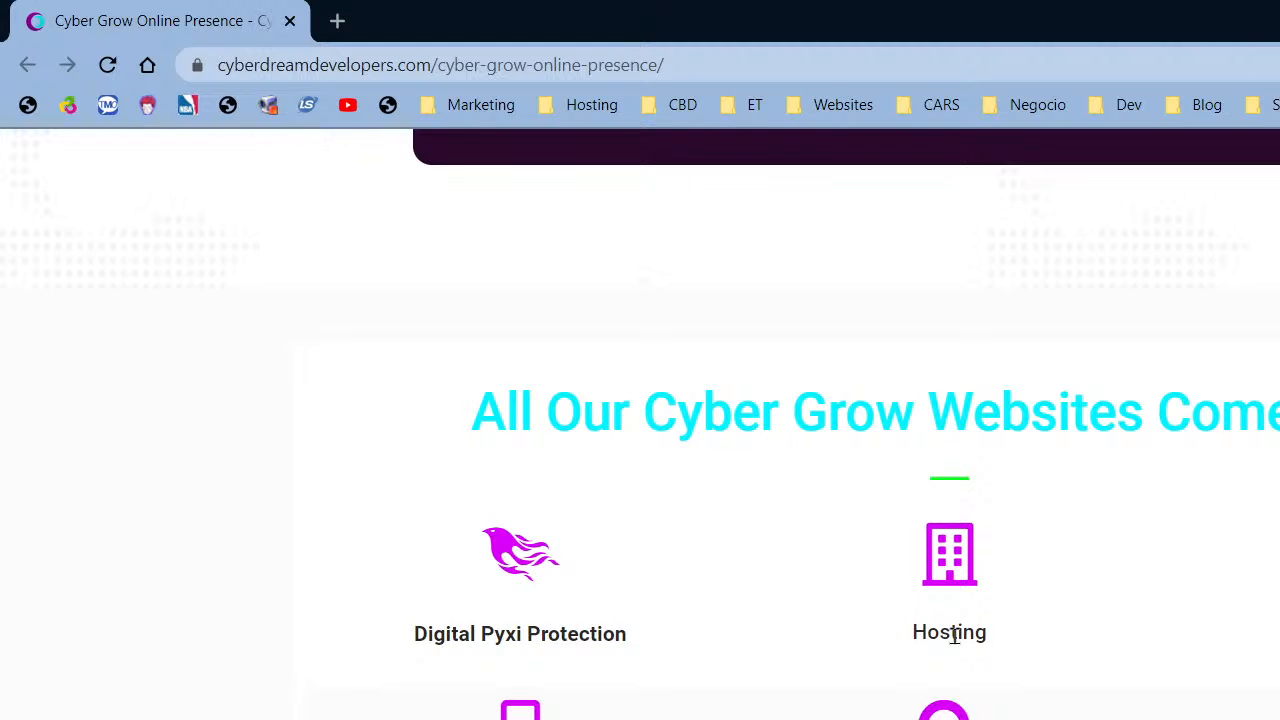
Review the contents of the pricing plans and the Additional Special Features list.
scroll(955, 637, "down", 20)
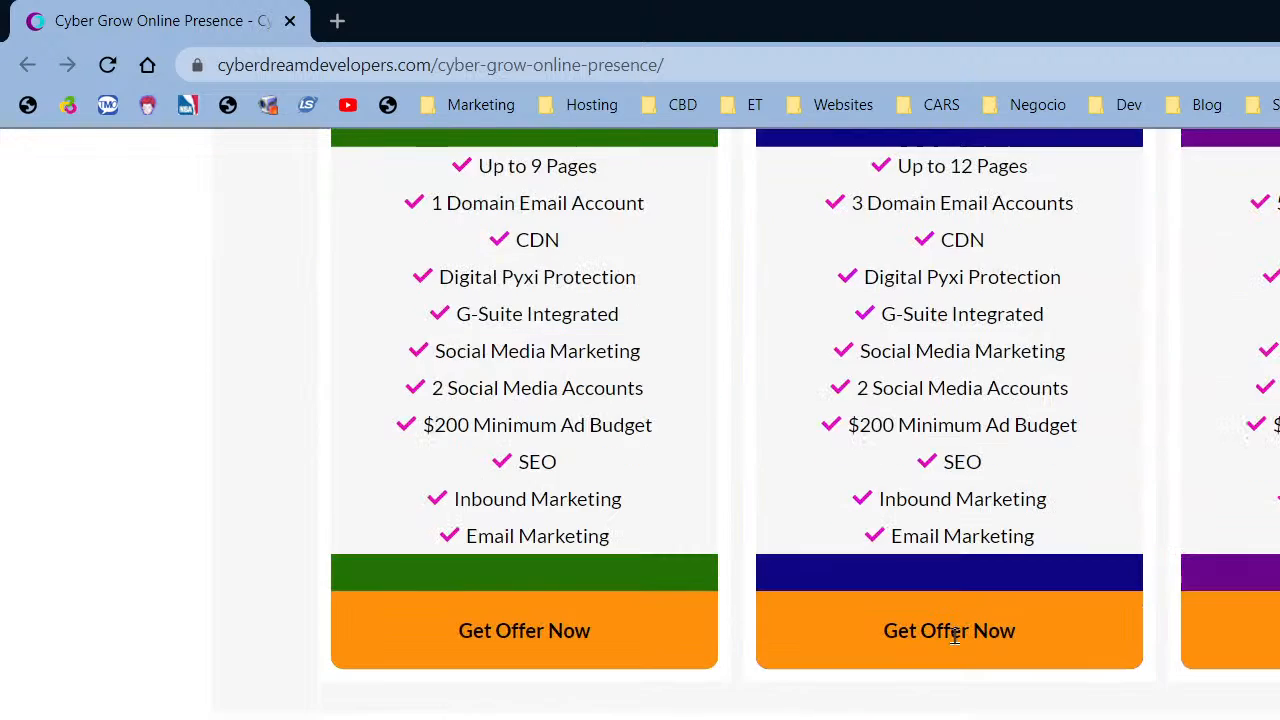
scroll(955, 637, "down", 7)
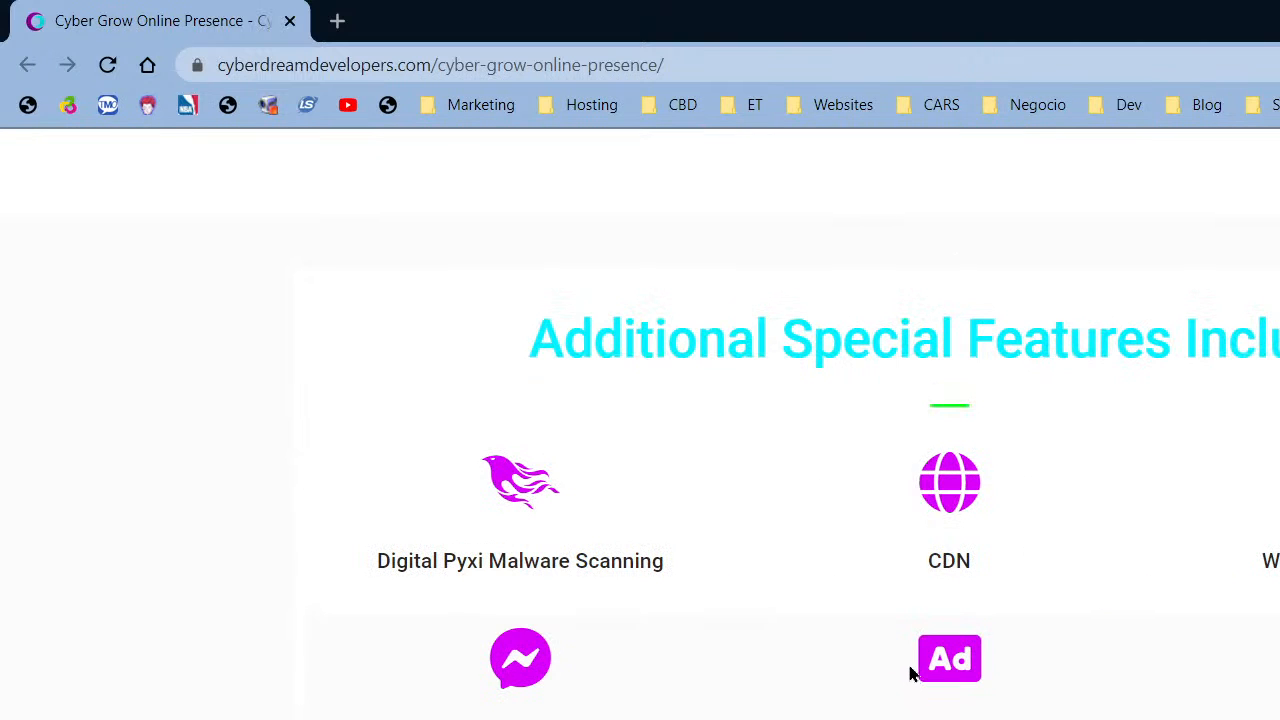
scroll(912, 668, "down", 5)
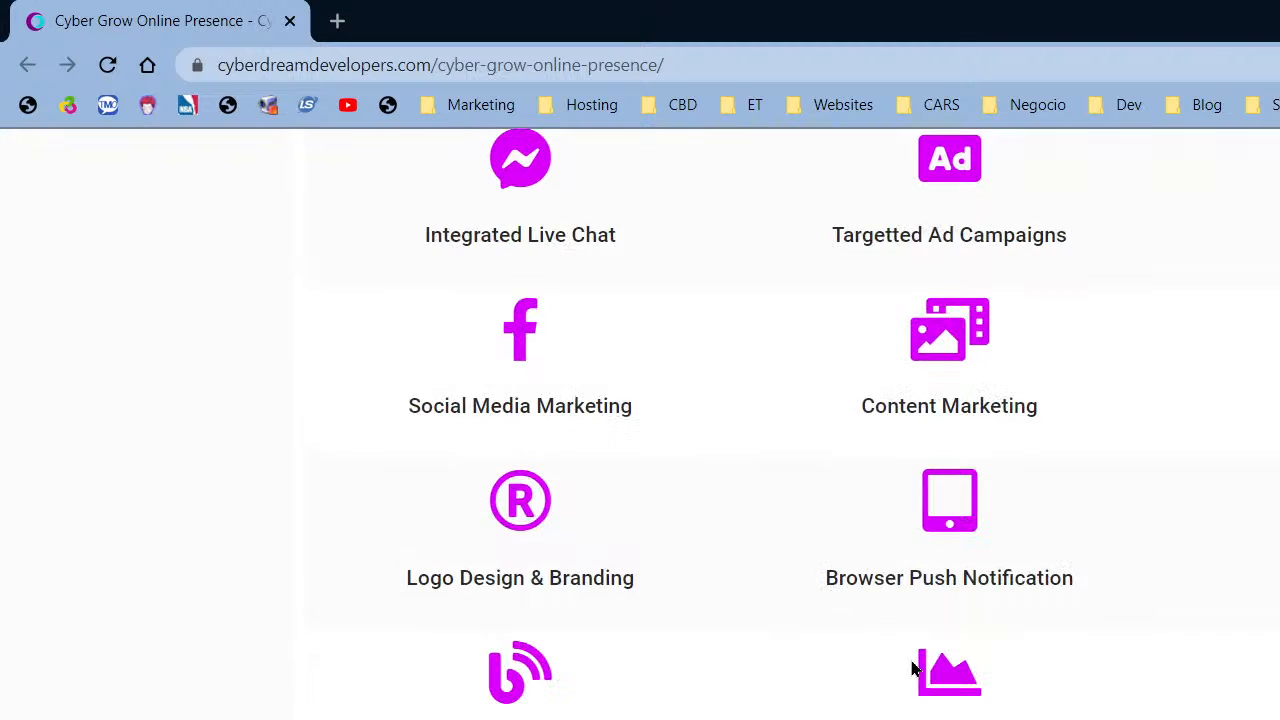
scroll(912, 668, "down", 10)
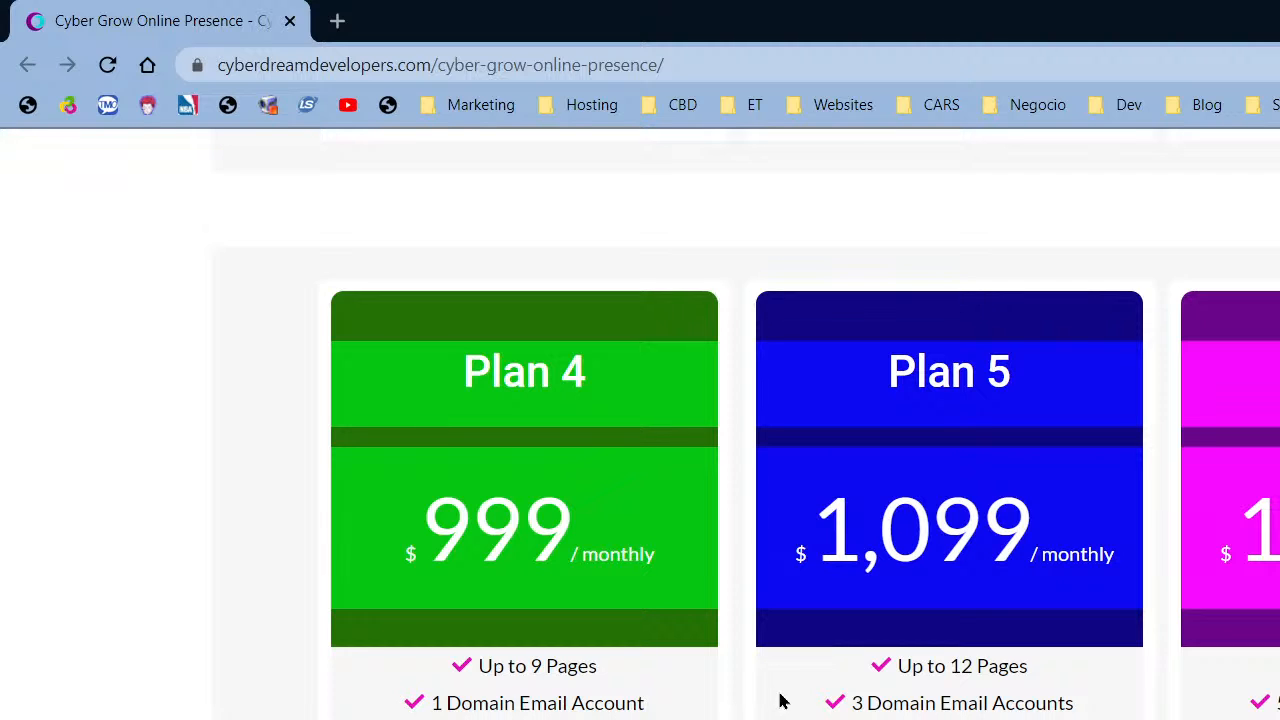
Compare Plans 1 and 2 with Plans 4 and 5, and recheck the included website features and the Pricing heading section.
scroll(783, 702, "up", 1)
scroll(783, 702, "up", 8)
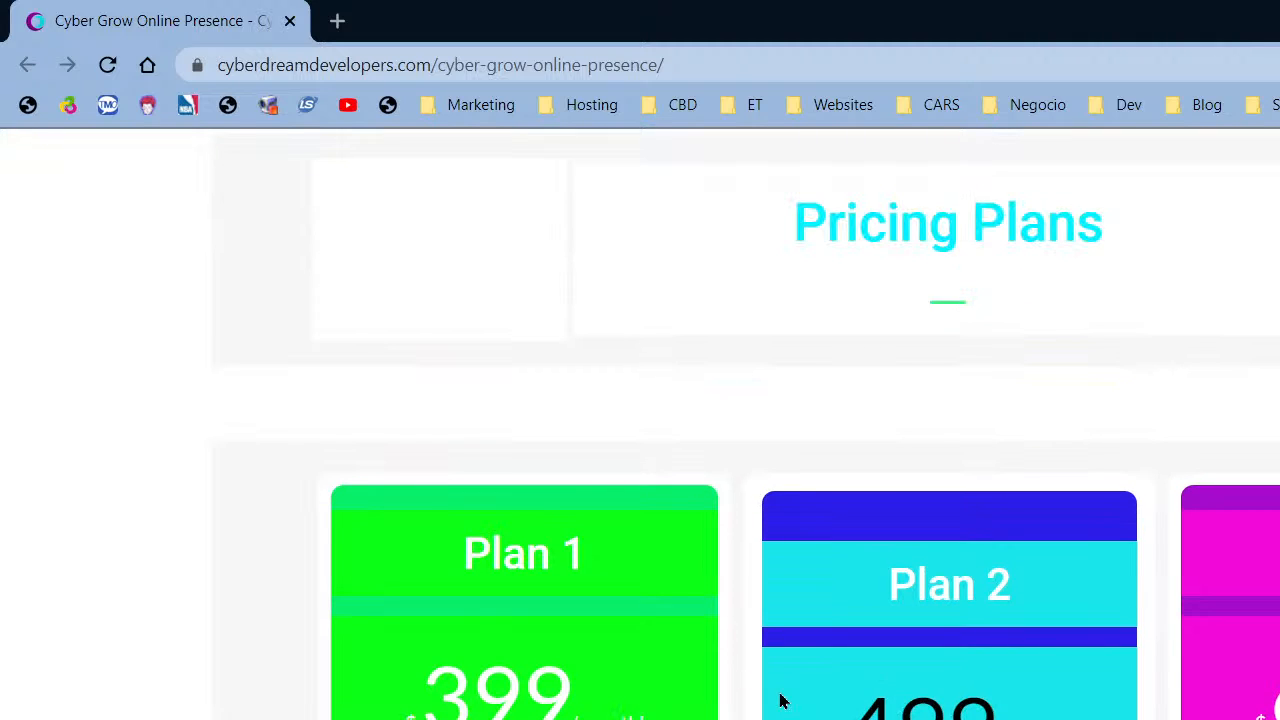
scroll(783, 702, "down", 3)
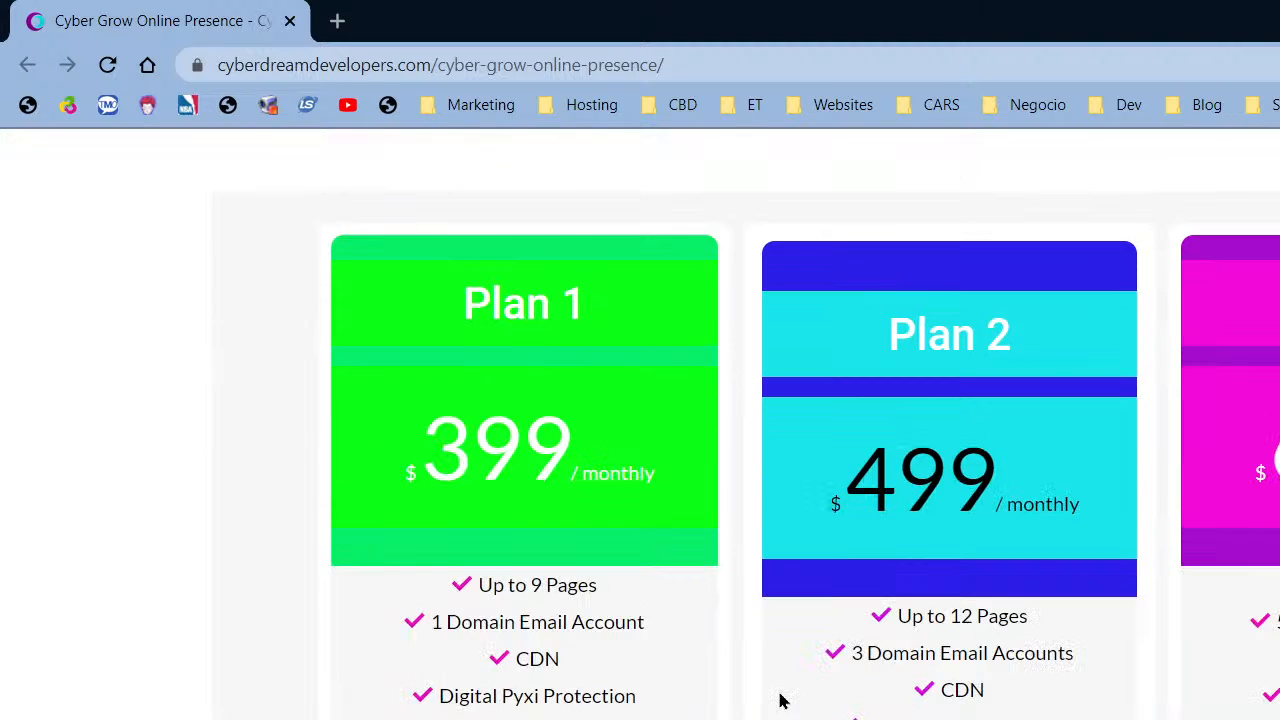
scroll(783, 702, "up", 4)
scroll(783, 702, "down", 3)
scroll(1023, 540, "down", 6)
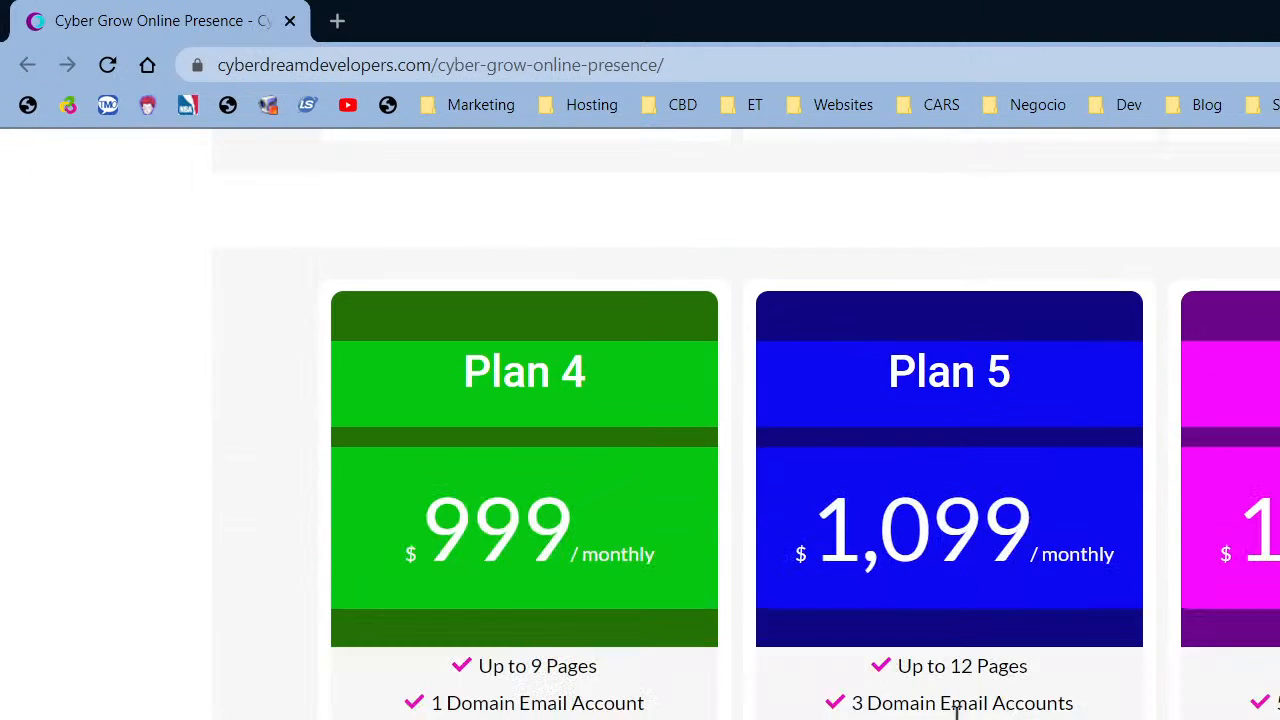
scroll(957, 712, "up", 10)
scroll(957, 712, "up", 12)
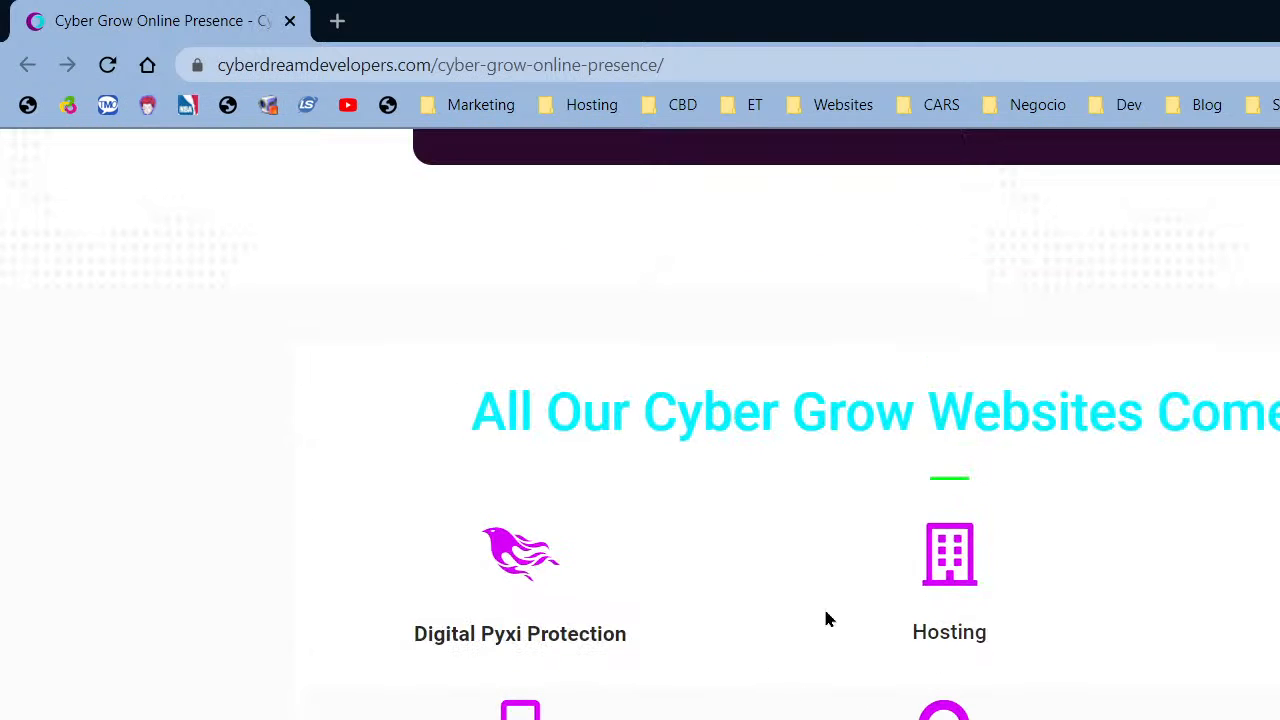
scroll(640, 424, "down", 12)
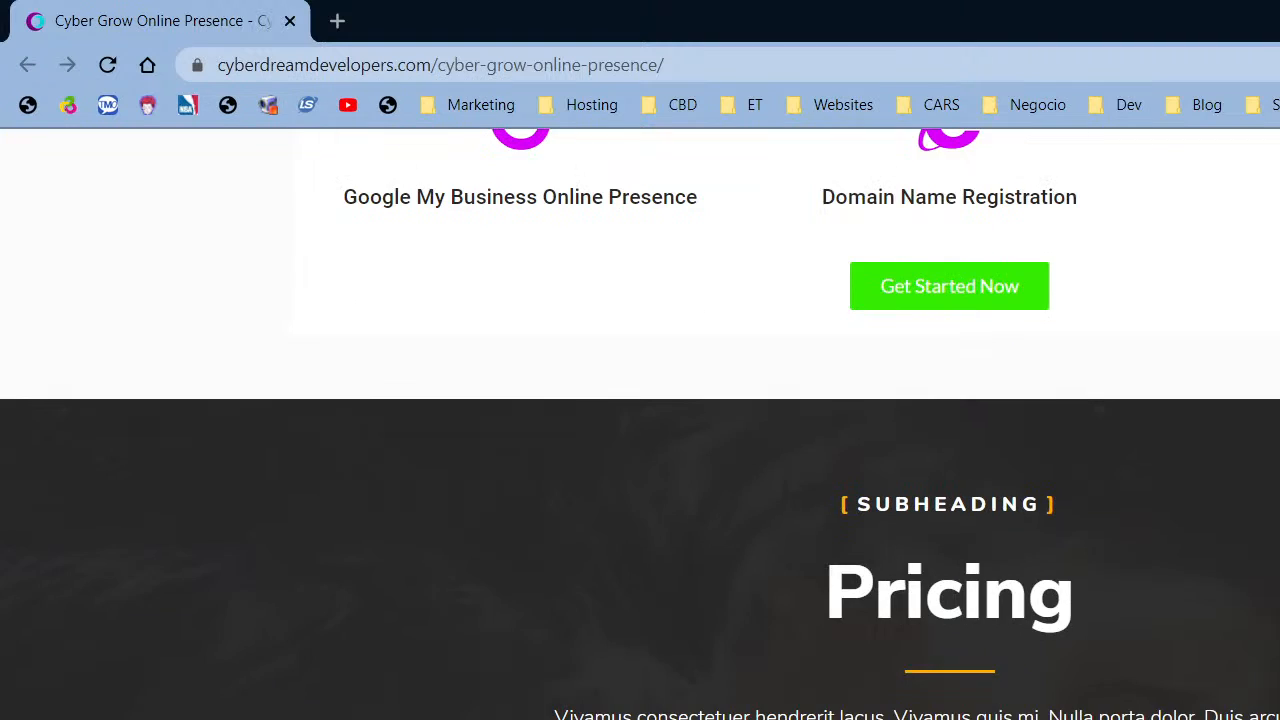
Review the pricing plans, the special features, the Cyber Grow customer support block and the closing Get Cyber Grow Now section.
scroll(640, 424, "down", 15)
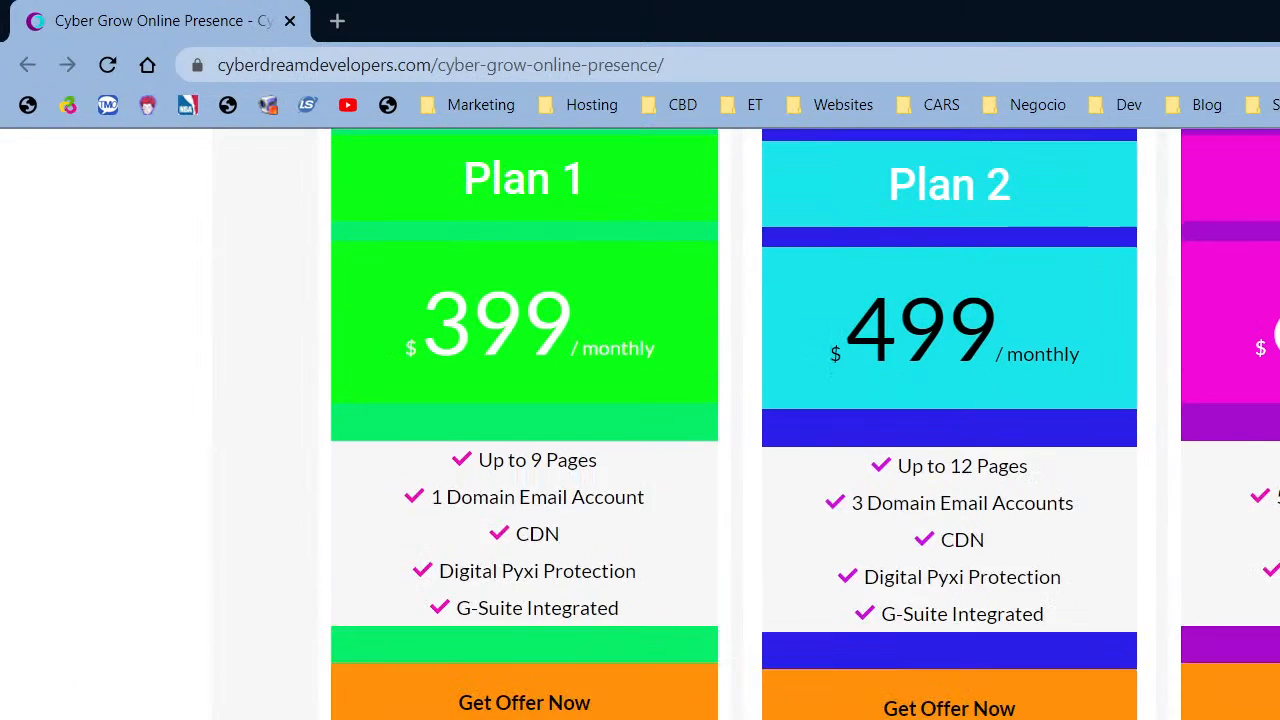
scroll(640, 424, "down", 6)
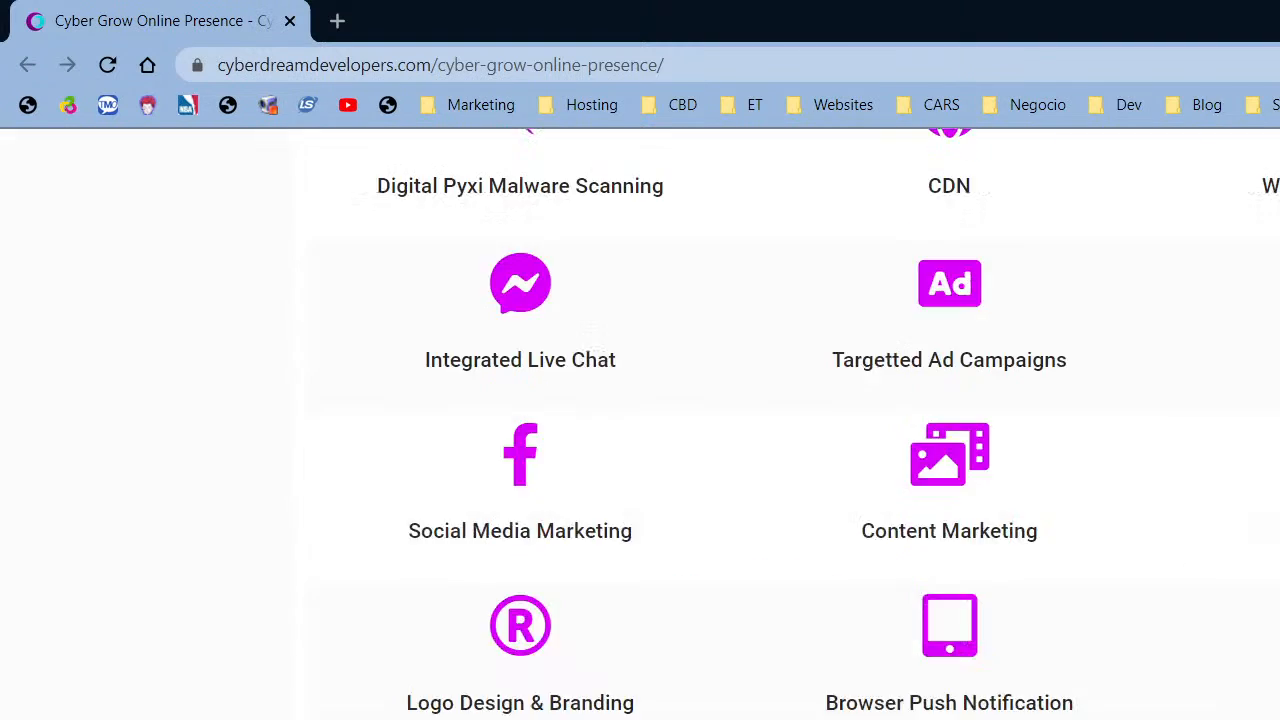
scroll(640, 424, "up", 10)
scroll(640, 424, "down", 18)
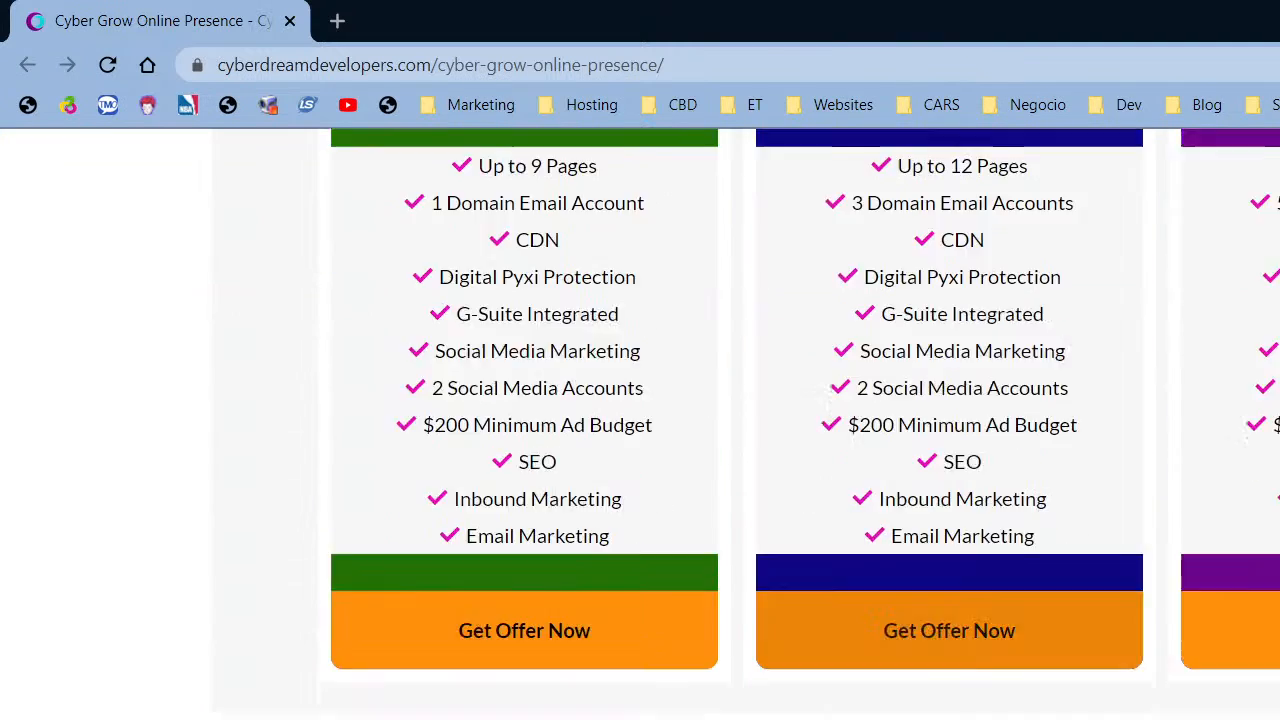
scroll(640, 424, "down", 6)
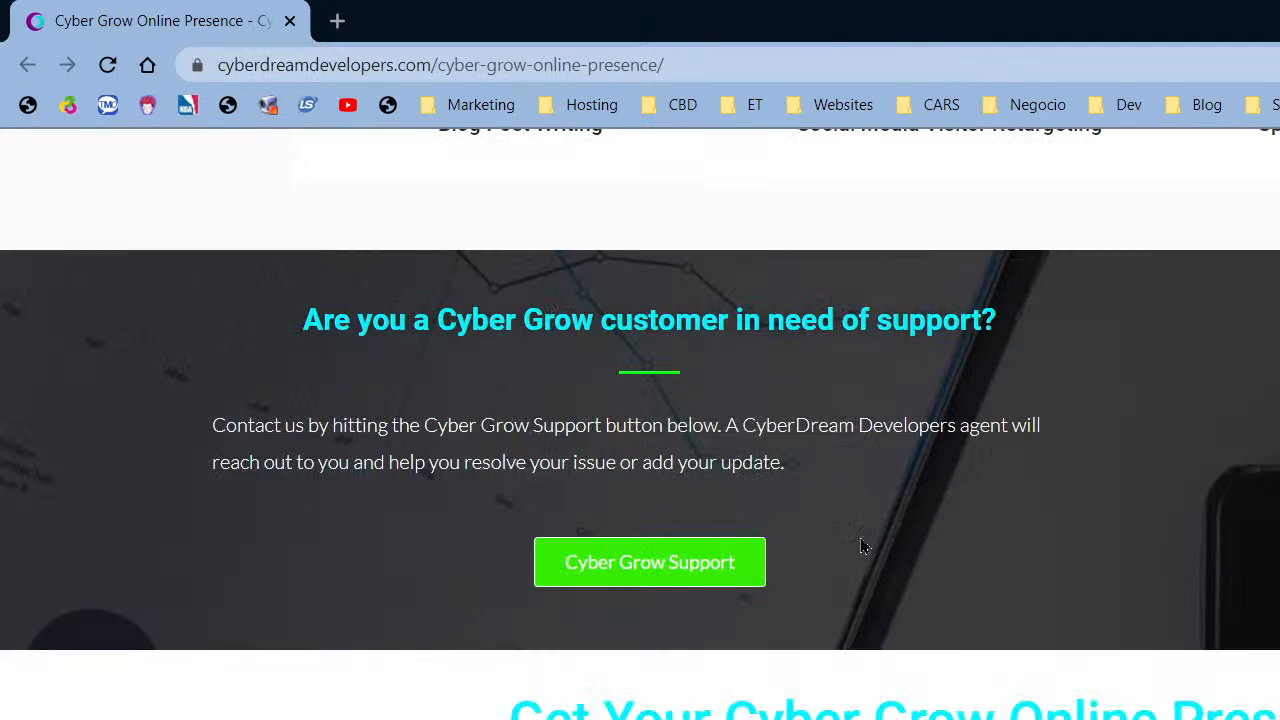
scroll(877, 660, "down", 6)
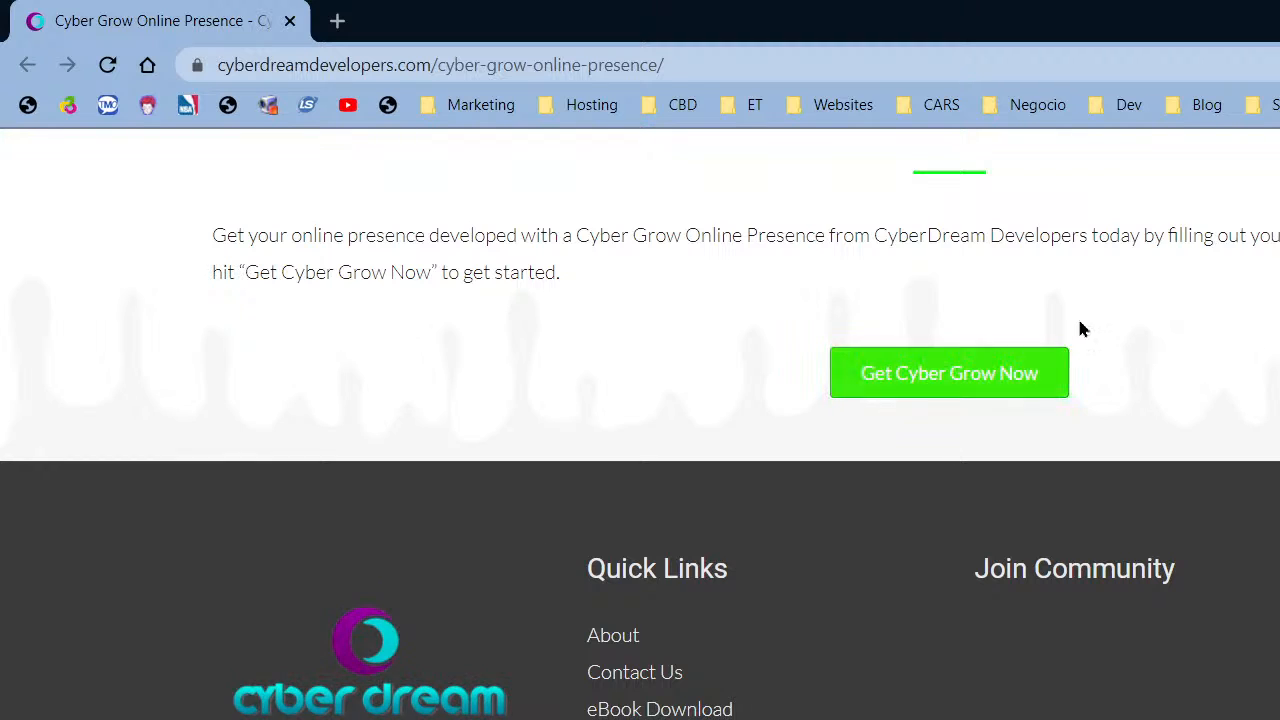
scroll(990, 480, "up", 6)
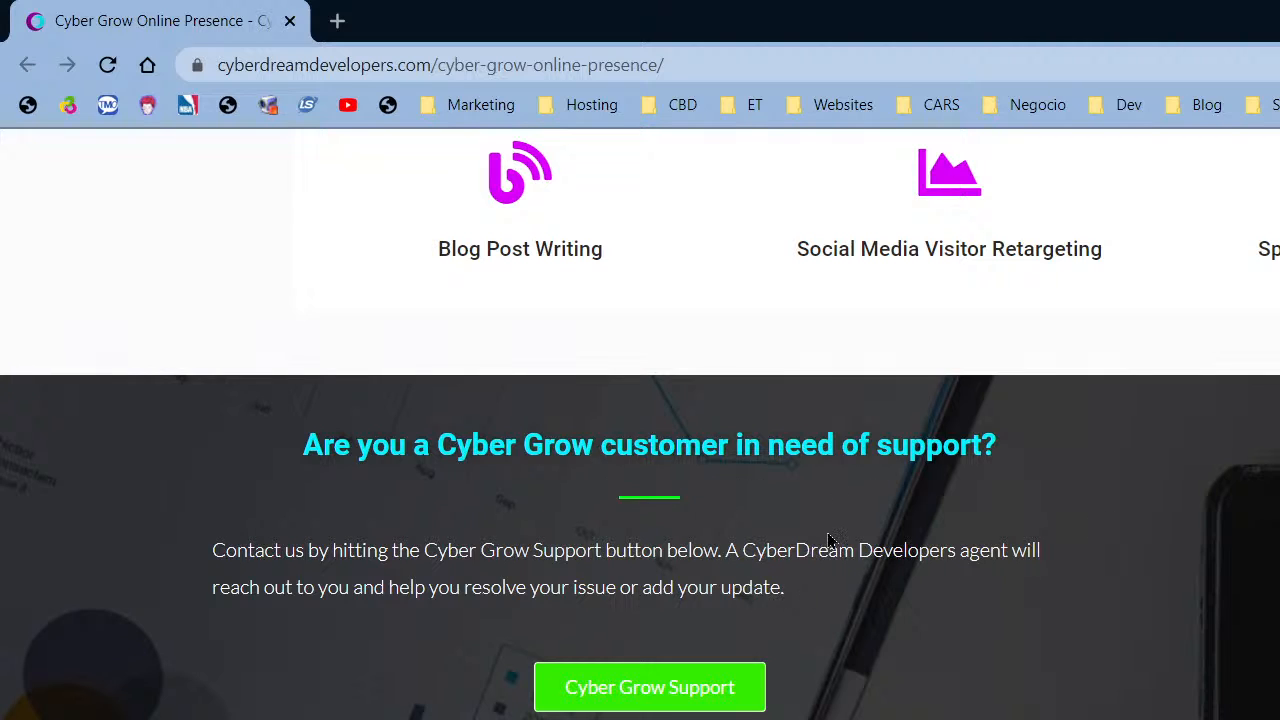
scroll(1276, 604, "down", 3)
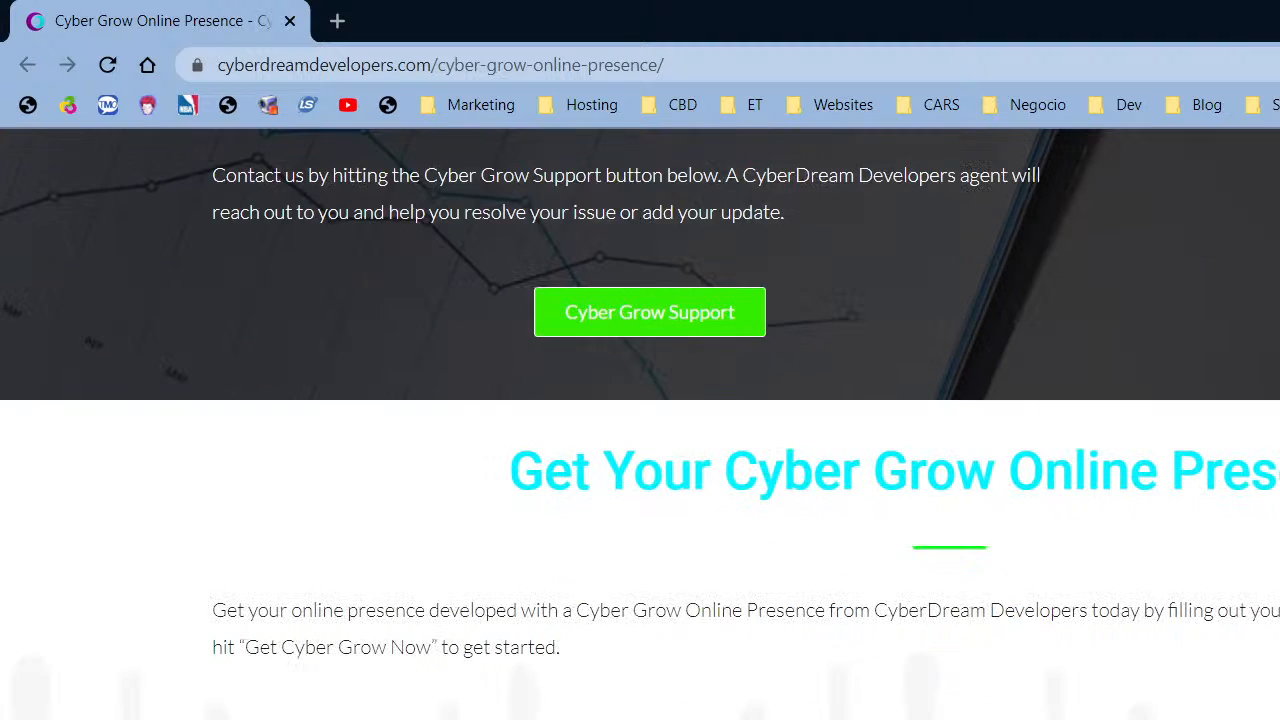
scroll(640, 424, "up", 3)
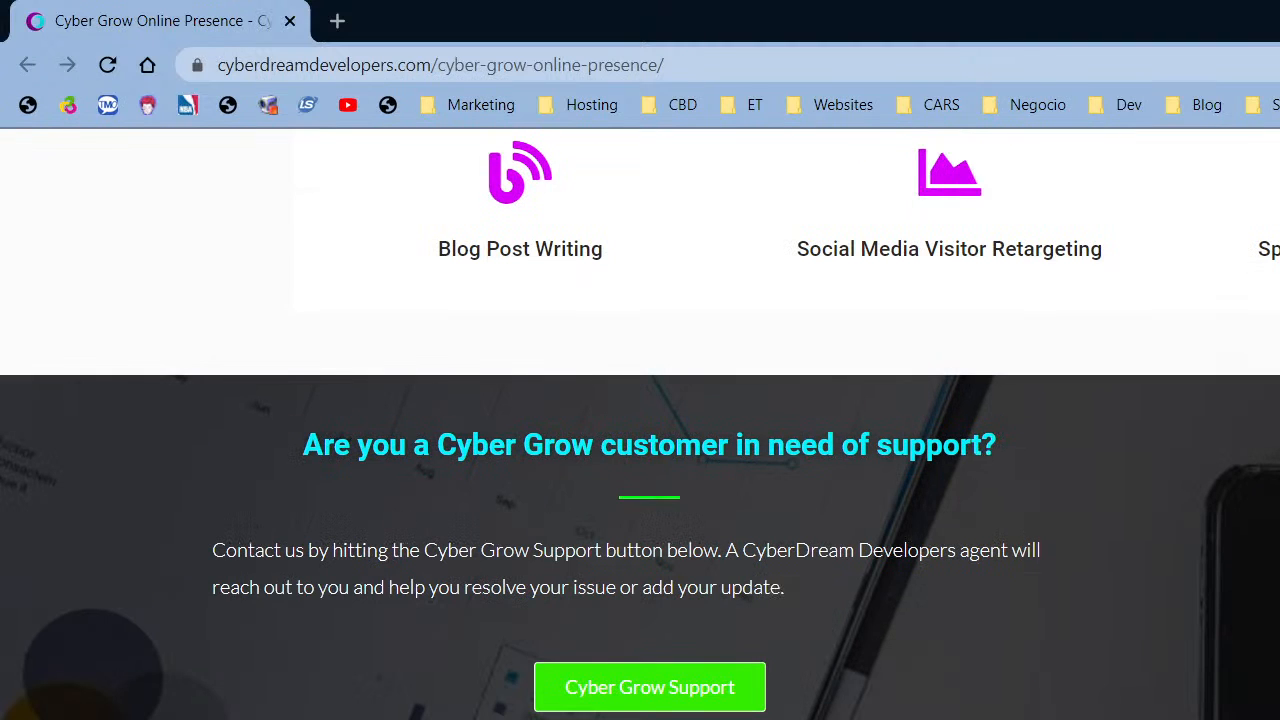
Return to the page header, open the site's Home page and examine its welcome text and service cards.
scroll(640, 424, "up", 20)
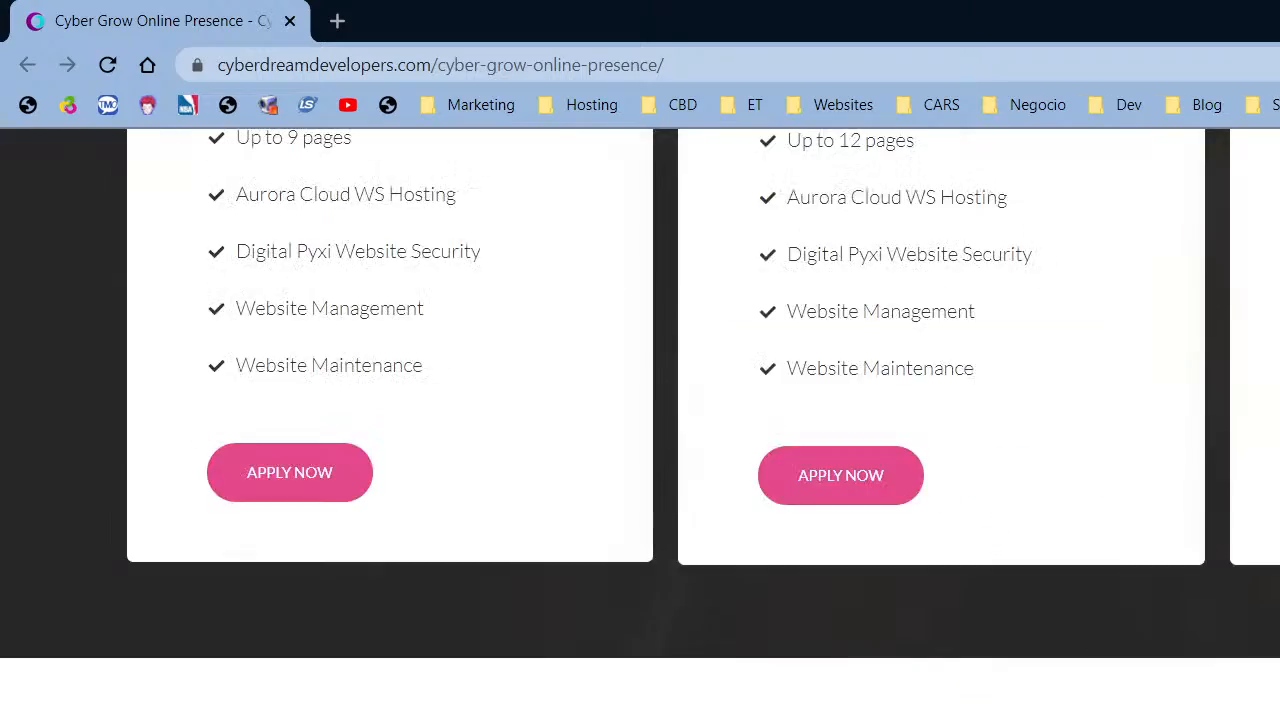
scroll(640, 424, "up", 20)
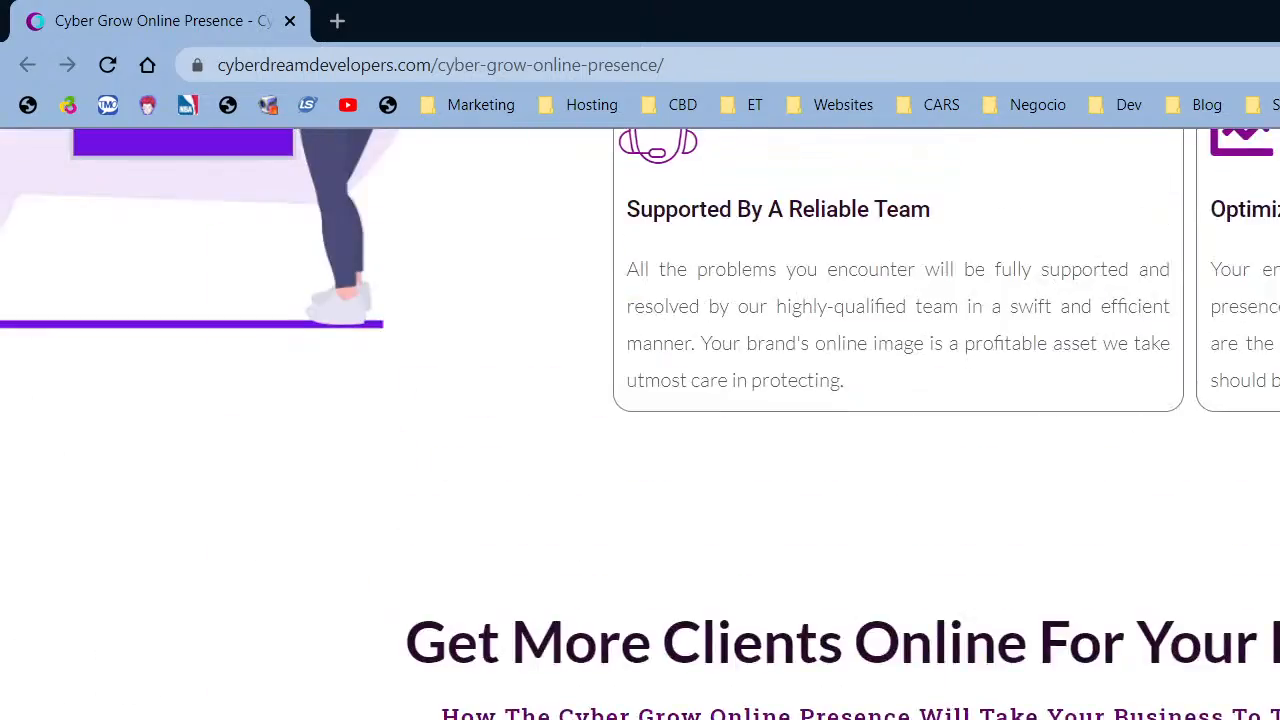
scroll(1248, 588, "up", 20)
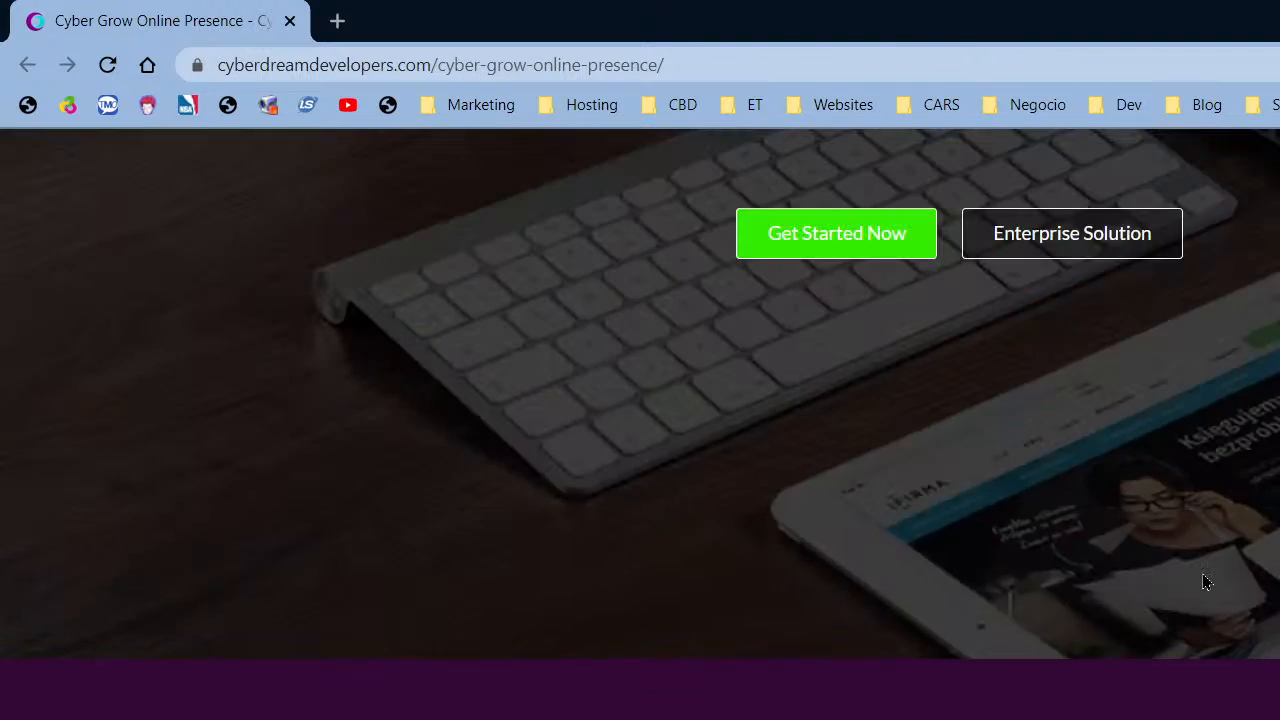
scroll(1205, 580, "up", 5)
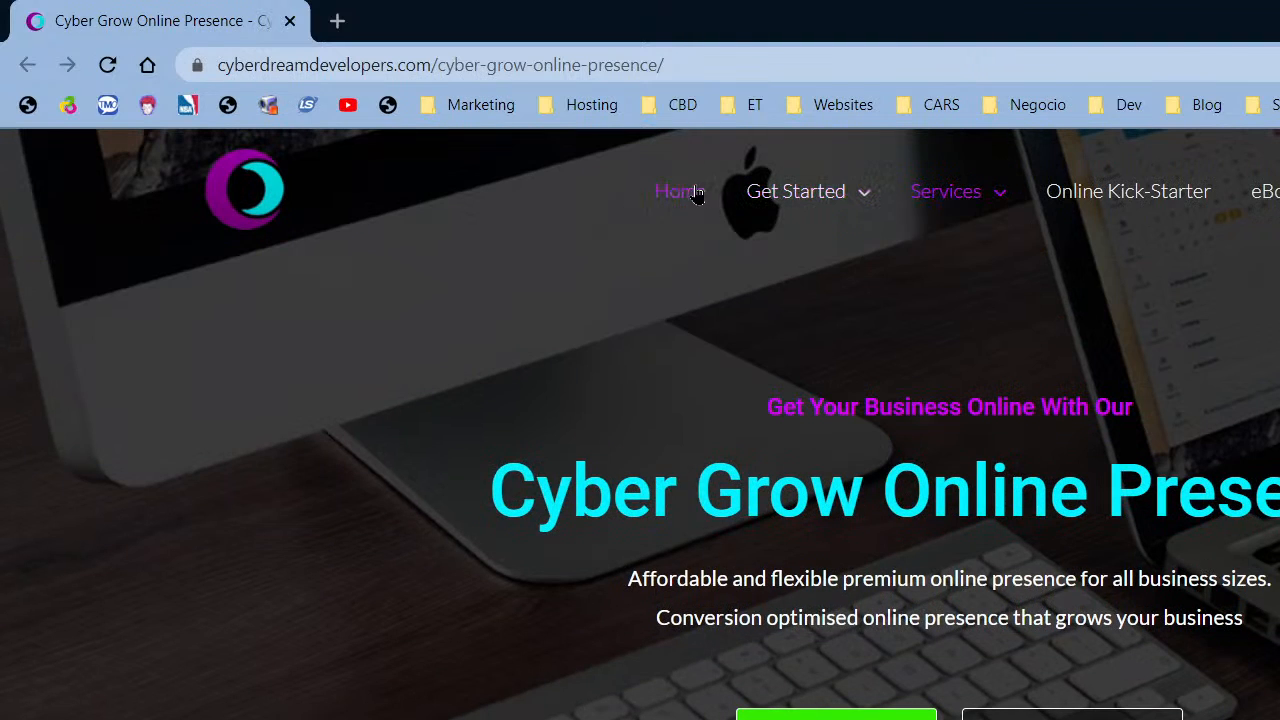
left_click(698, 195)
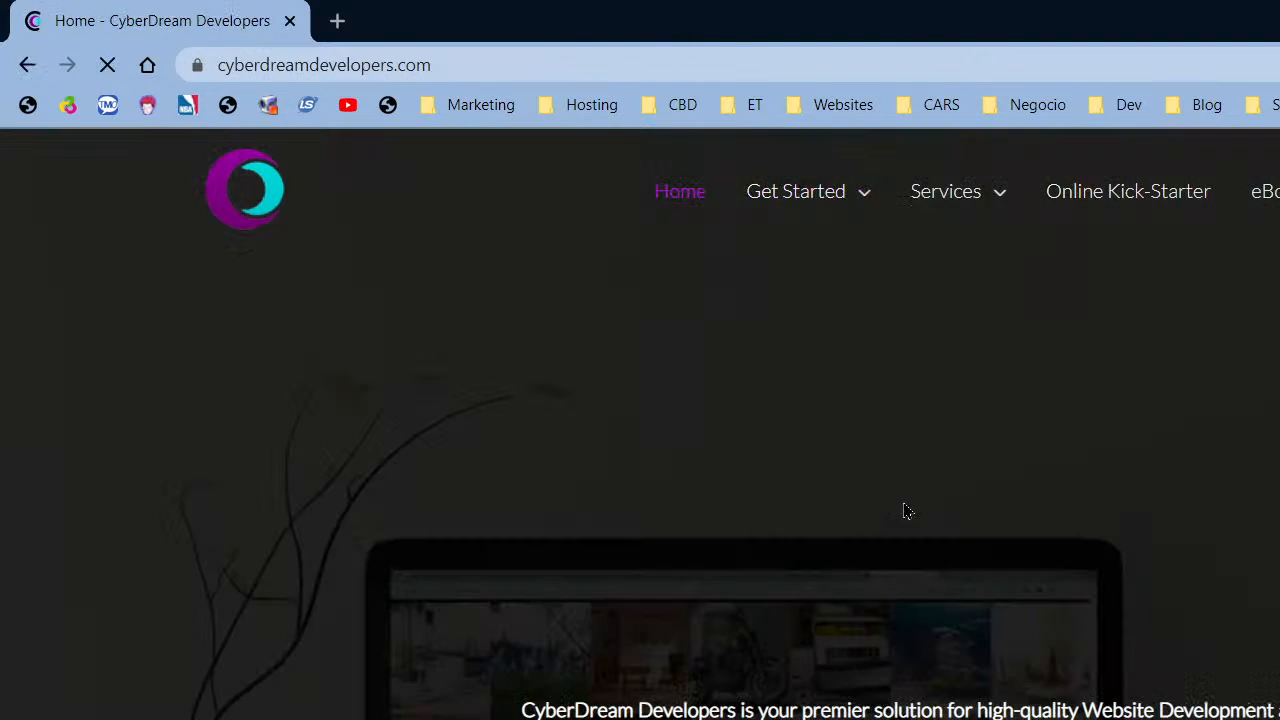
scroll(905, 511, "down", 10)
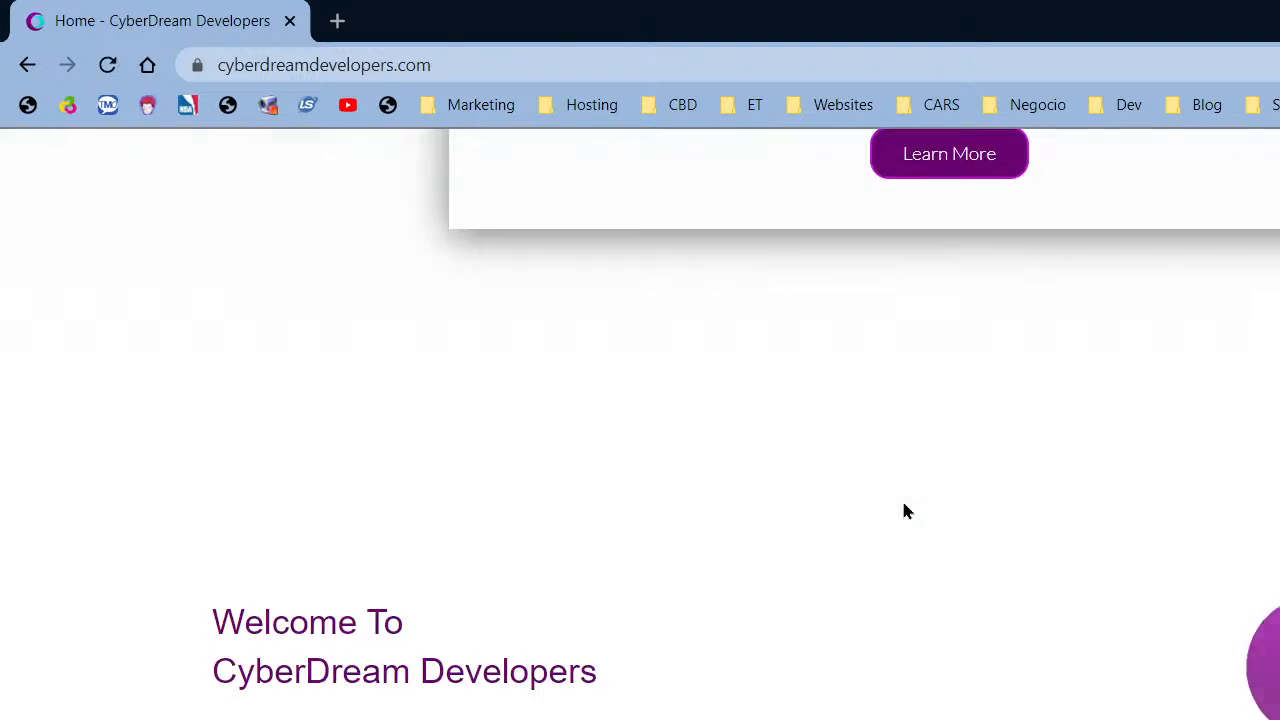
scroll(905, 511, "down", 15)
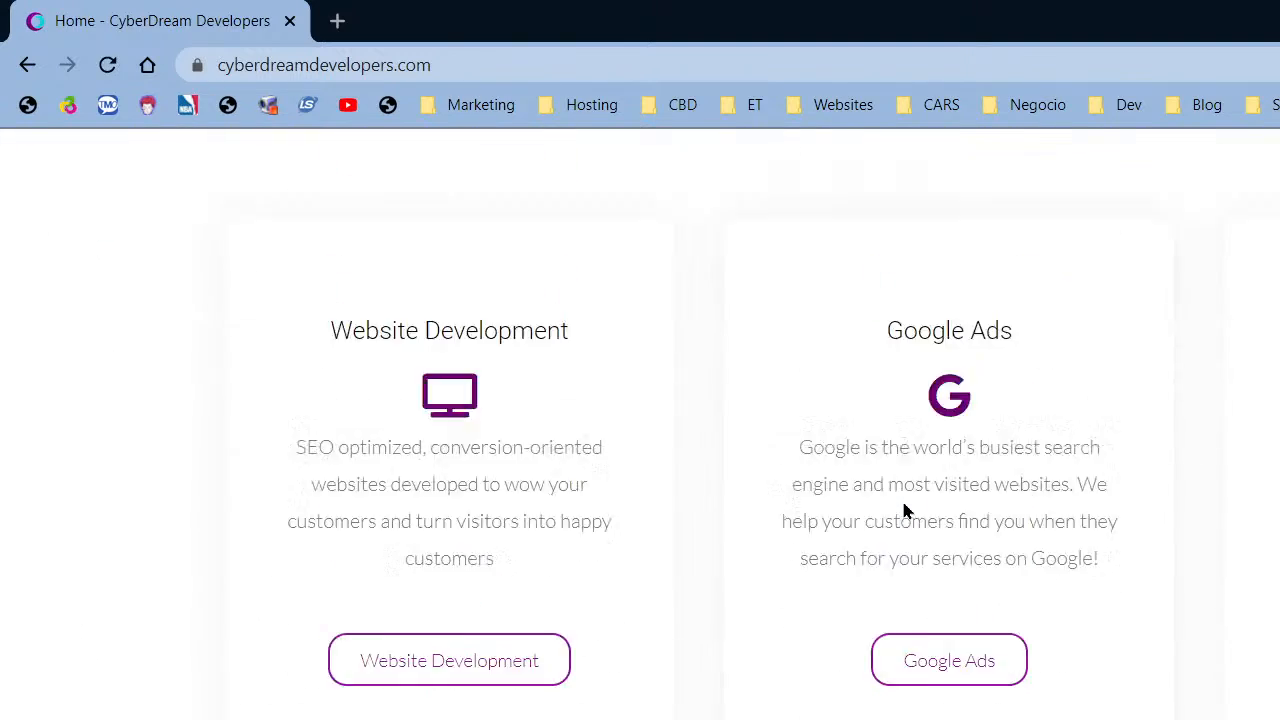
scroll(903, 511, "up", 3)
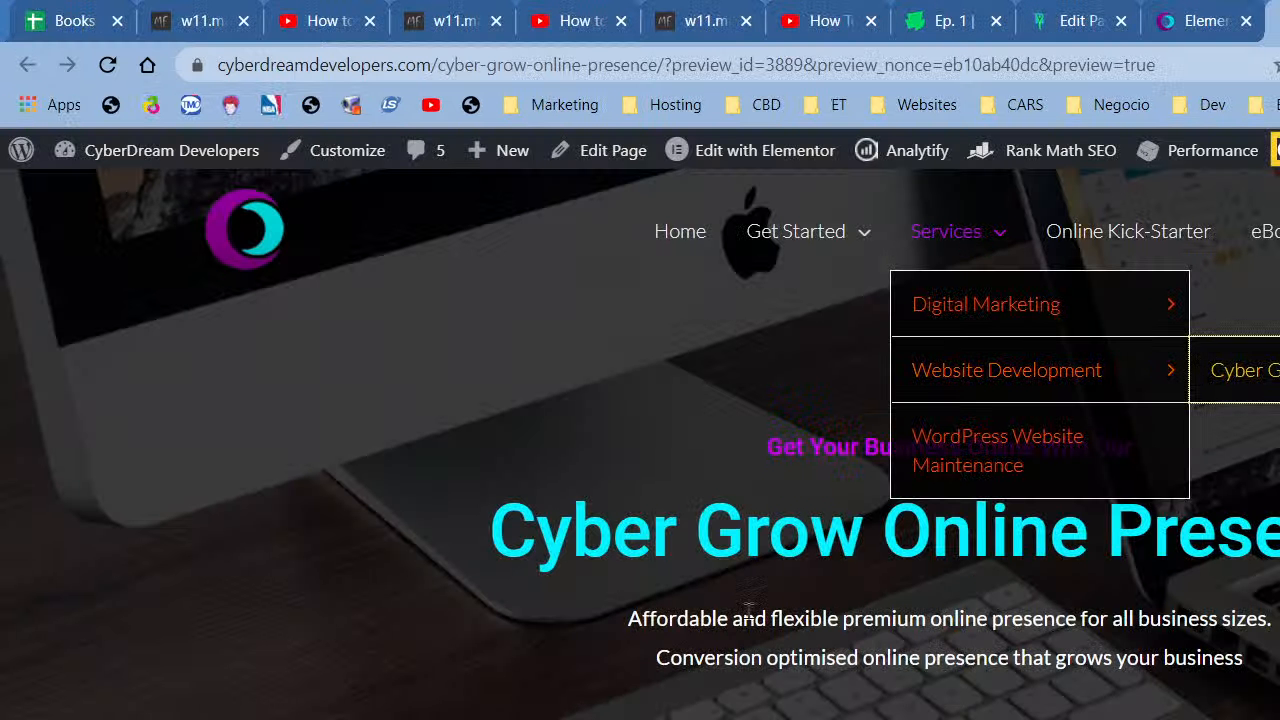
Switch from the page preview to the Elementor editor and examine the Get More Clients Online and All Our Cyber Grow Websites sections.
scroll(640, 440, "down", 1)
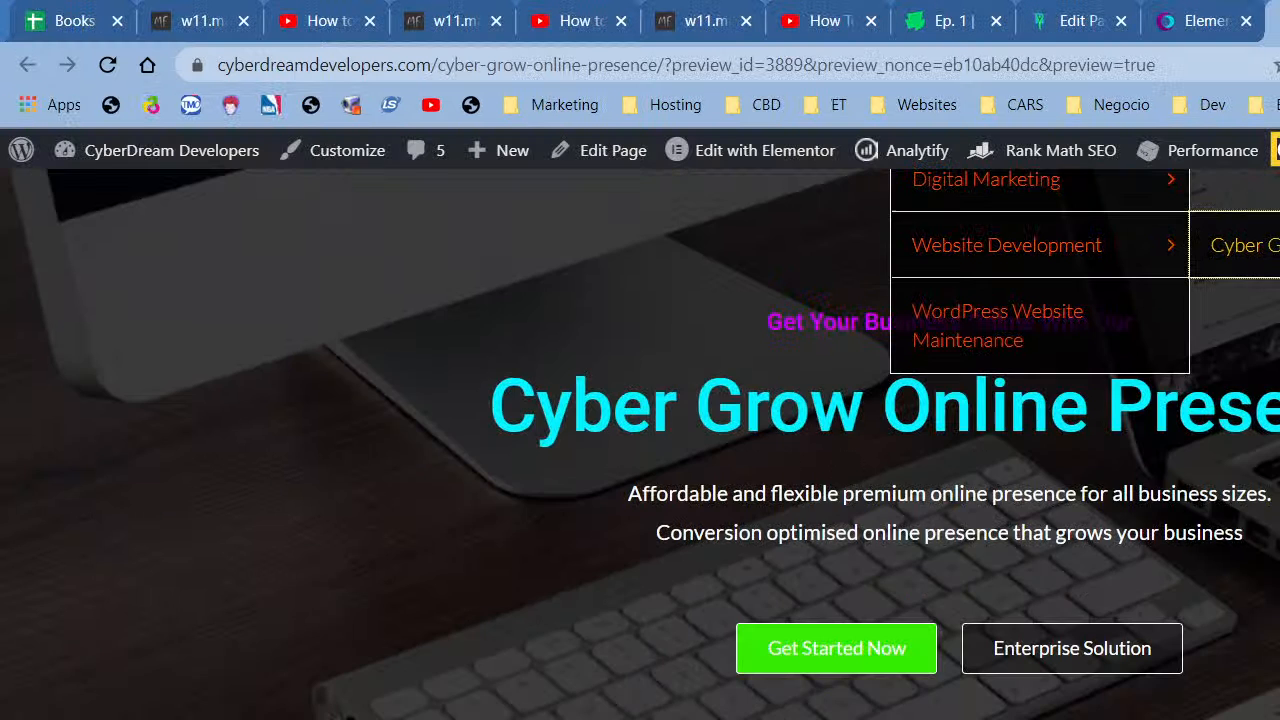
scroll(640, 440, "down", 4)
left_click(1228, 12)
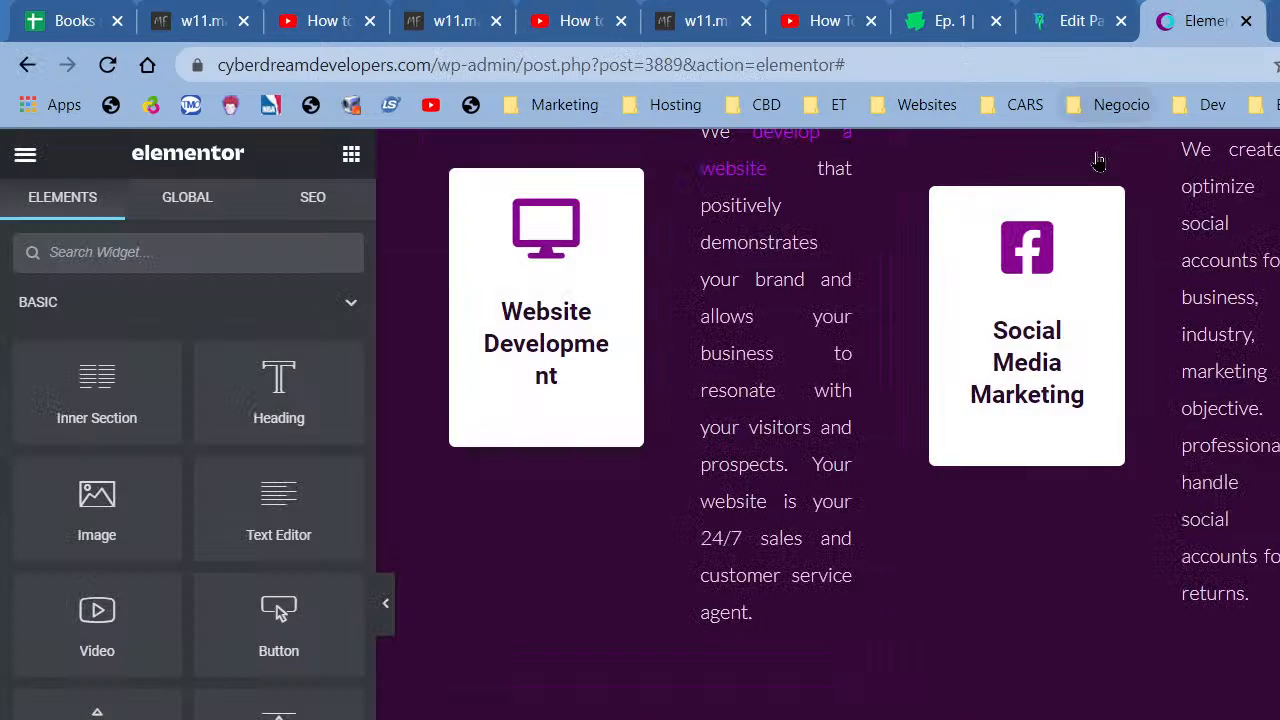
scroll(1060, 520, "down", 15)
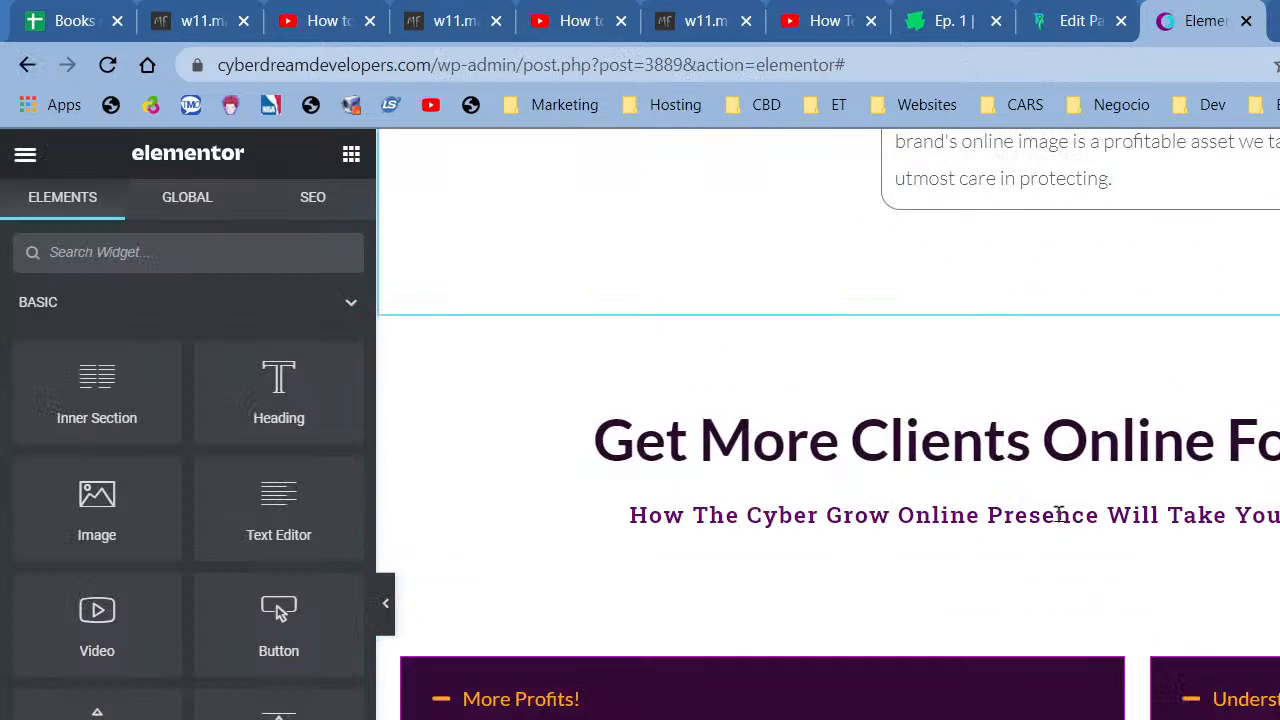
scroll(1058, 514, "down", 5)
scroll(1058, 514, "down", 10)
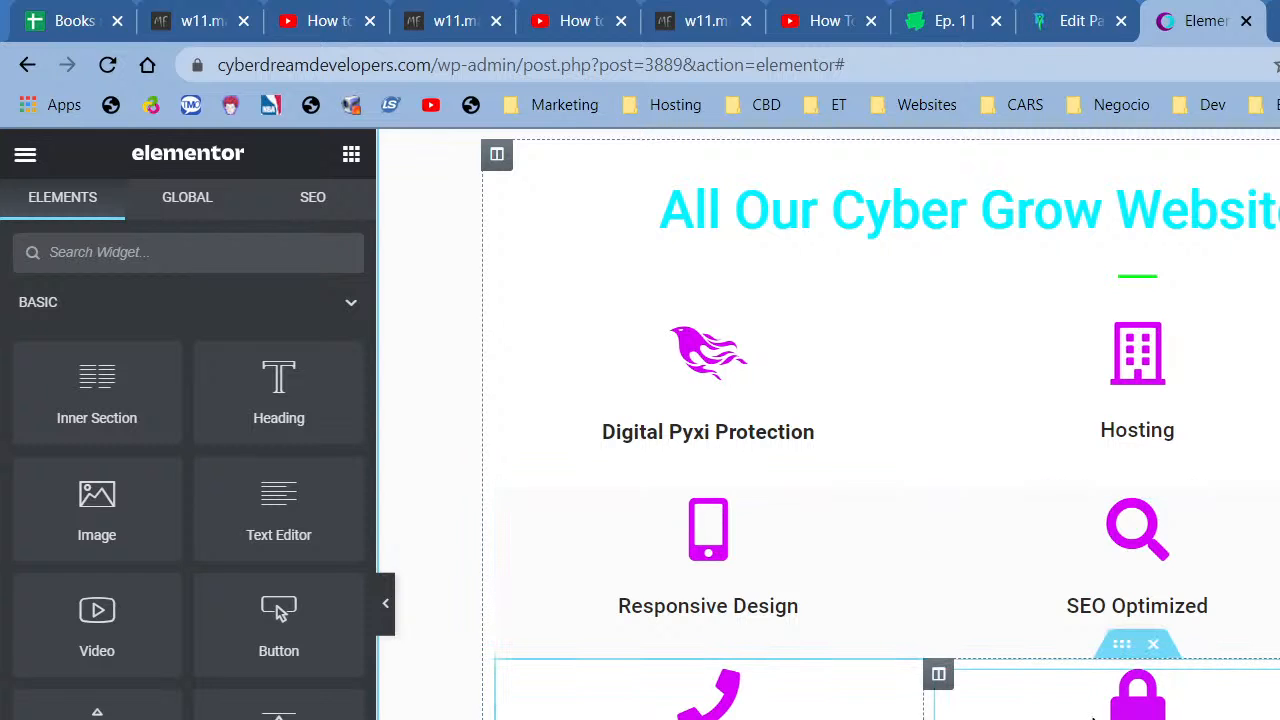
scroll(830, 430, "down", 5)
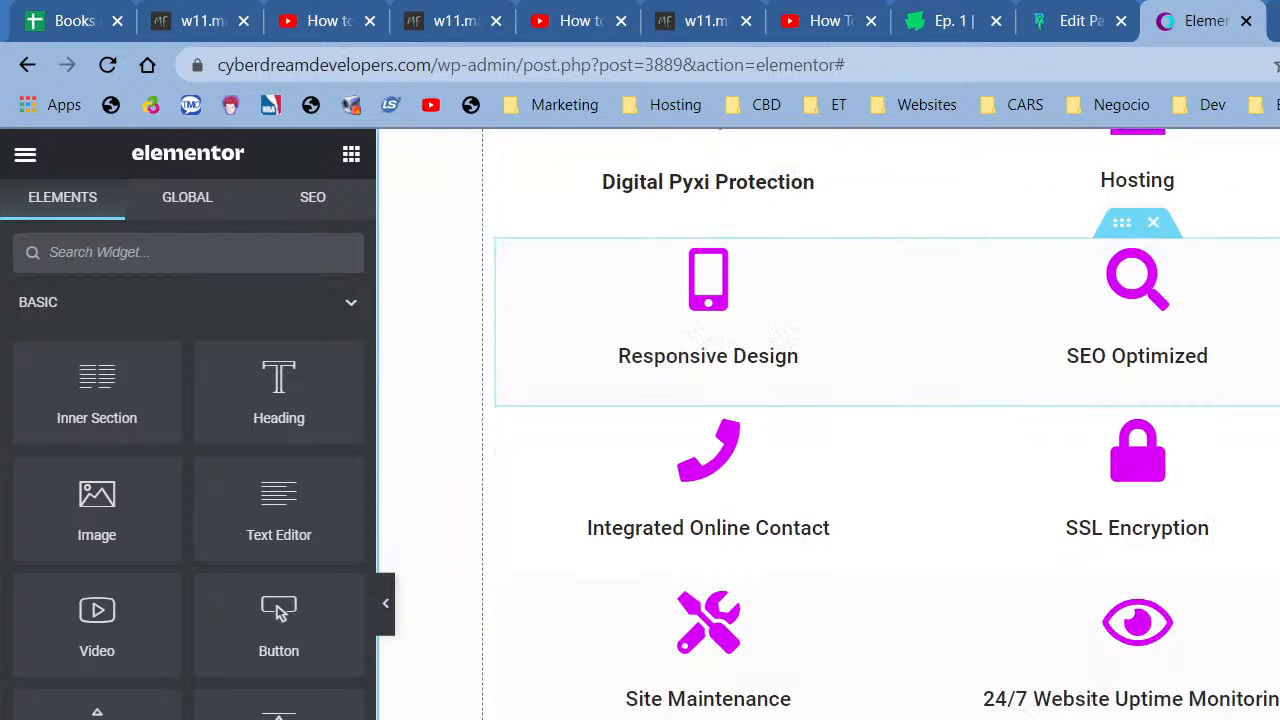
Compare the Flexible Pricing block with the All Our Cyber Grow Websites feature grid beneath it.
scroll(1240, 489, "up", 12)
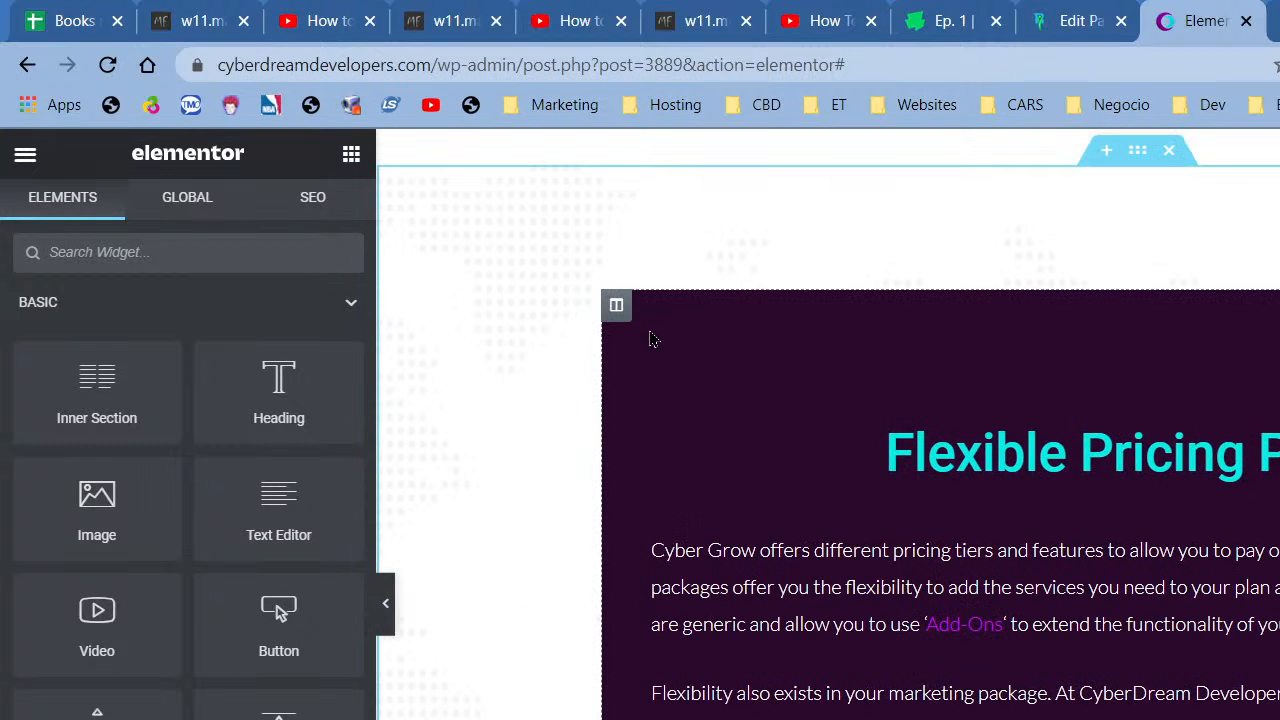
scroll(835, 618, "down", 5)
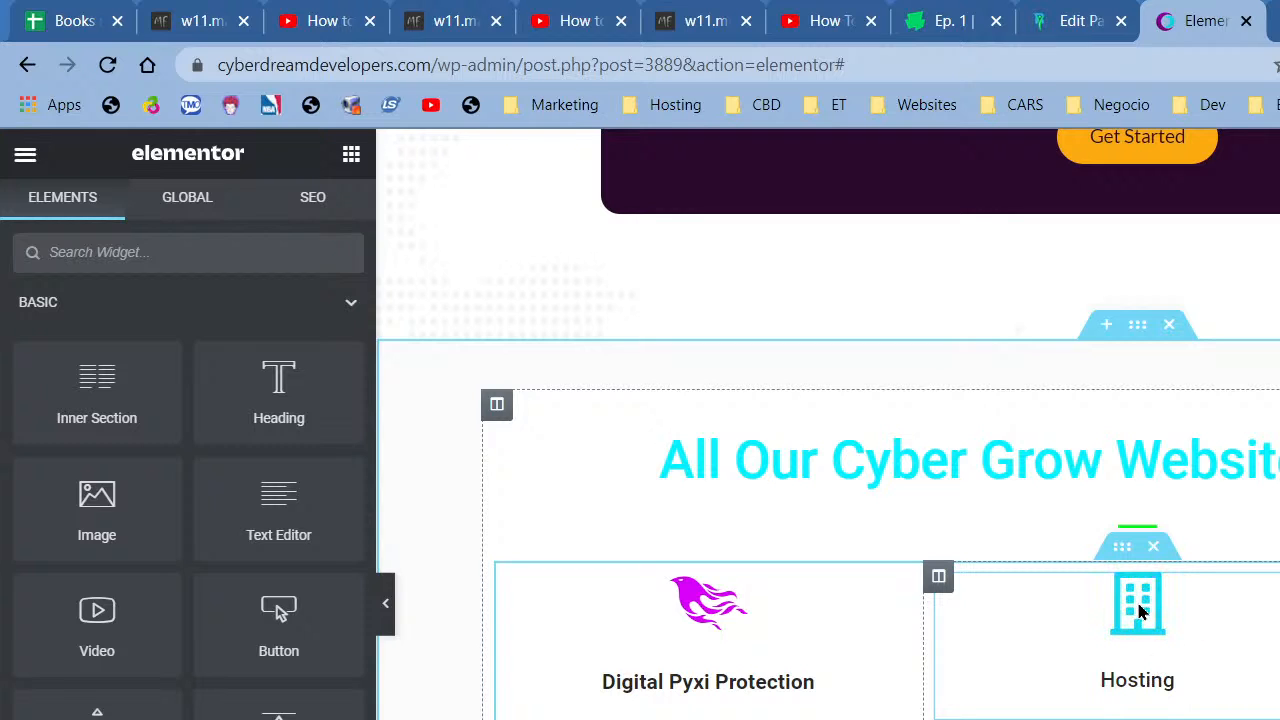
scroll(1140, 612, "up", 5)
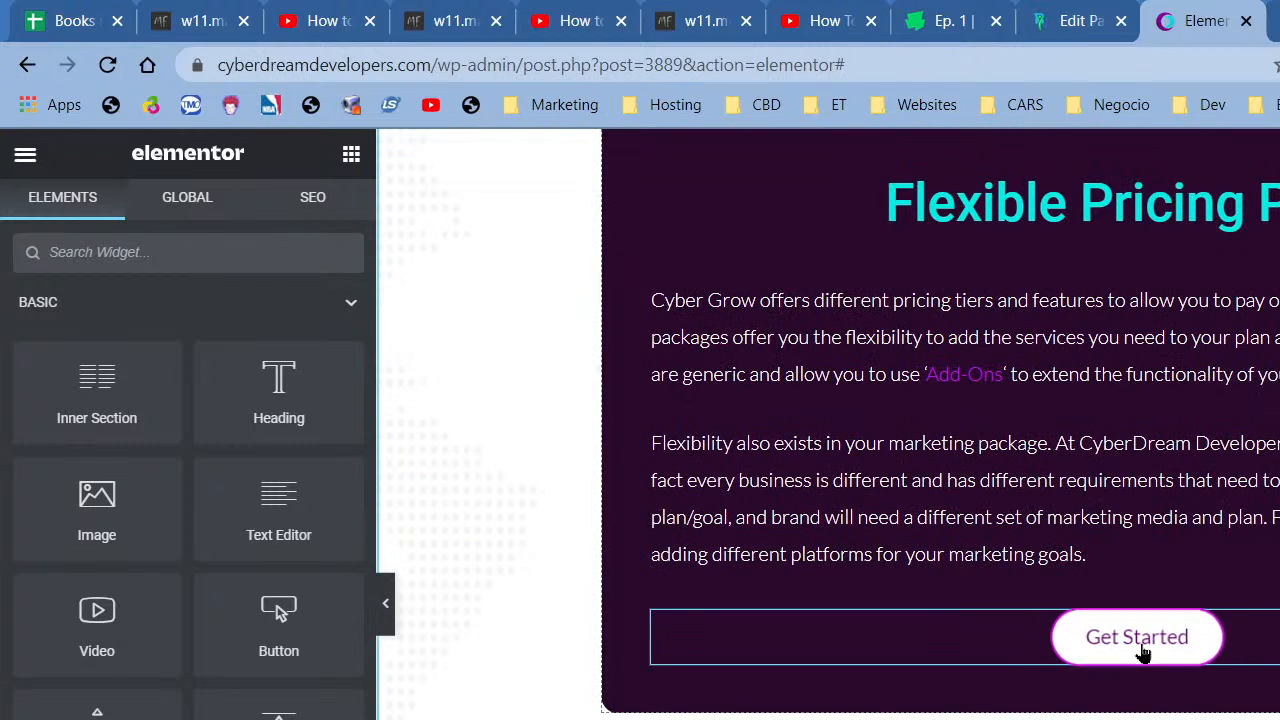
scroll(1143, 652, "down", 7)
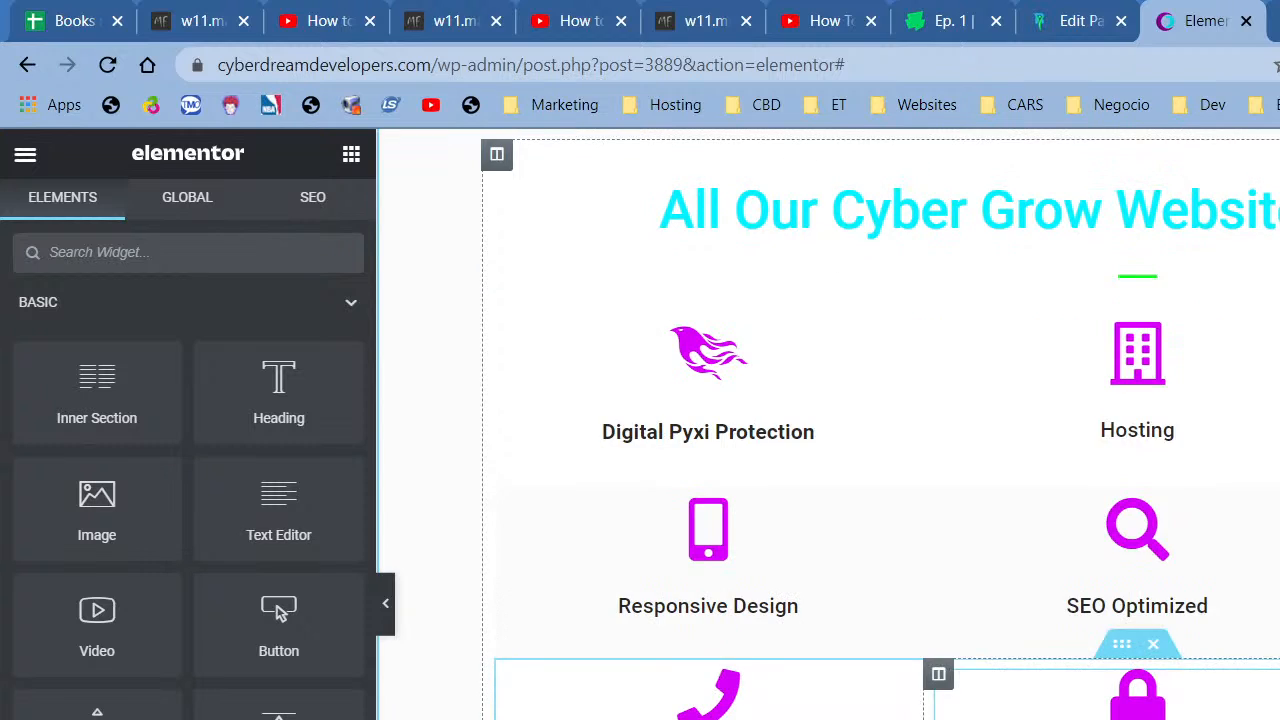
scroll(960, 445, "down", 4)
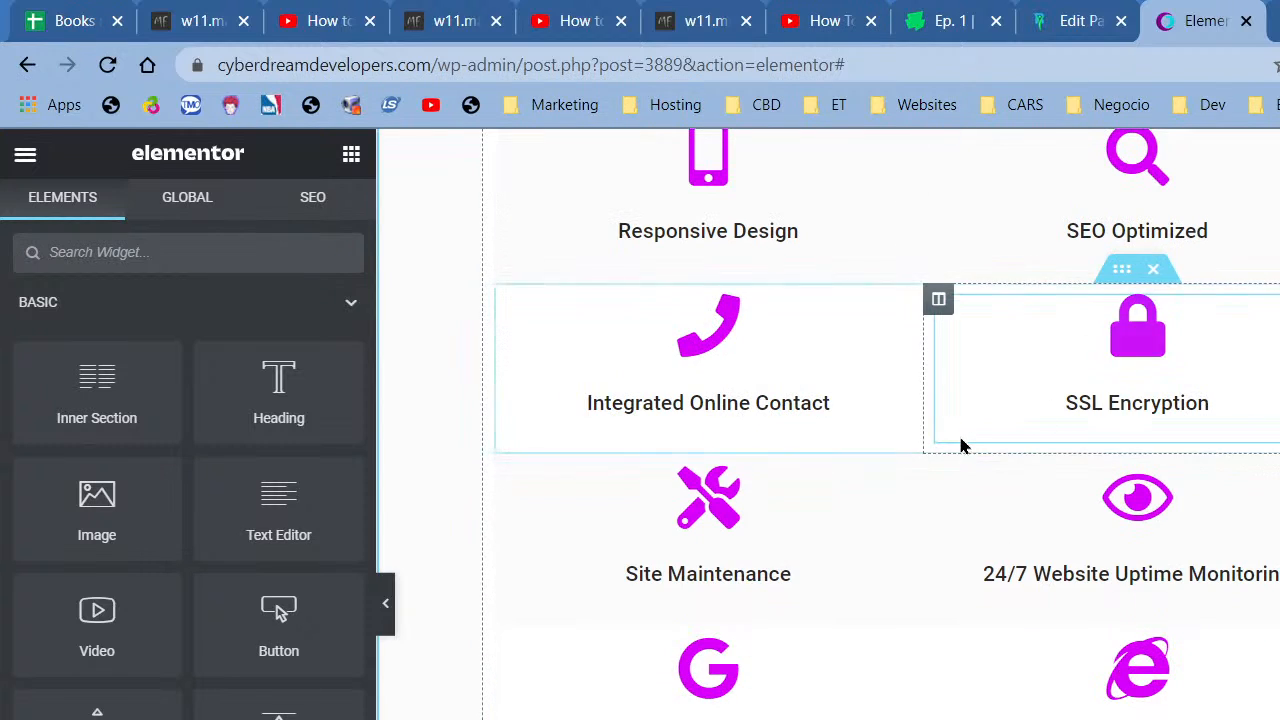
scroll(937, 500, "up", 5)
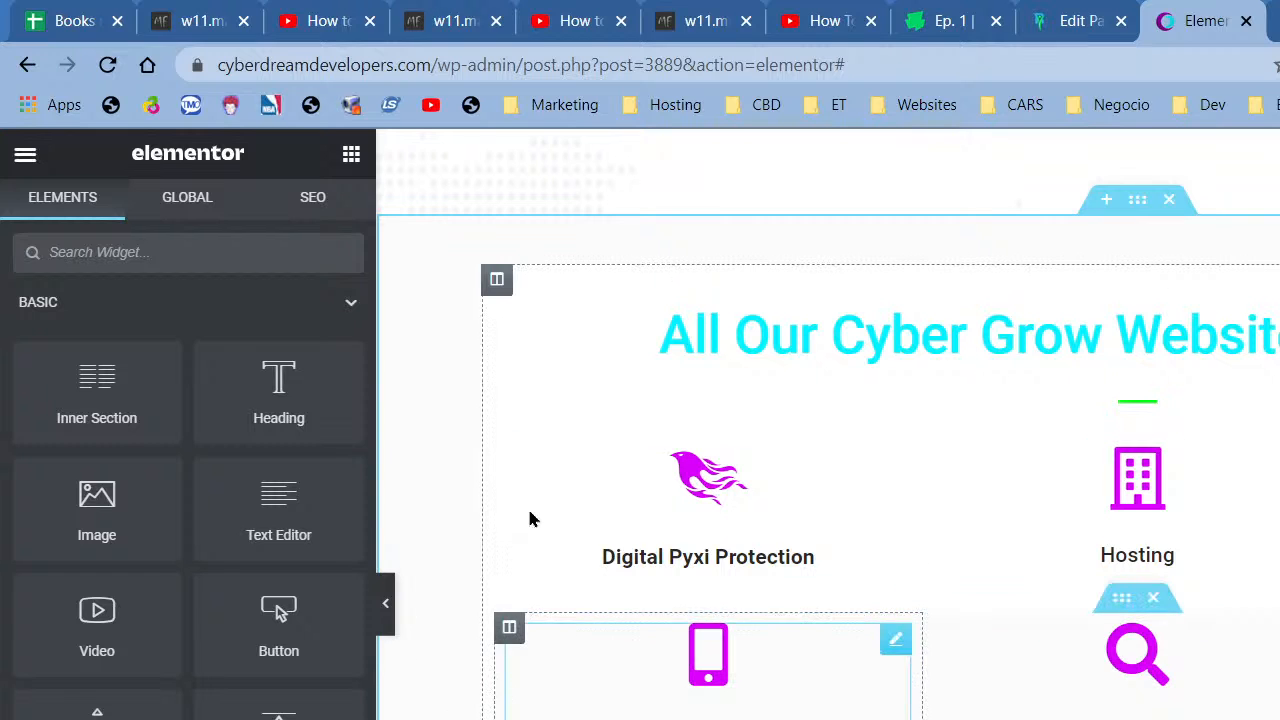
scroll(497, 691, "down", 1)
scroll(500, 688, "up", 1)
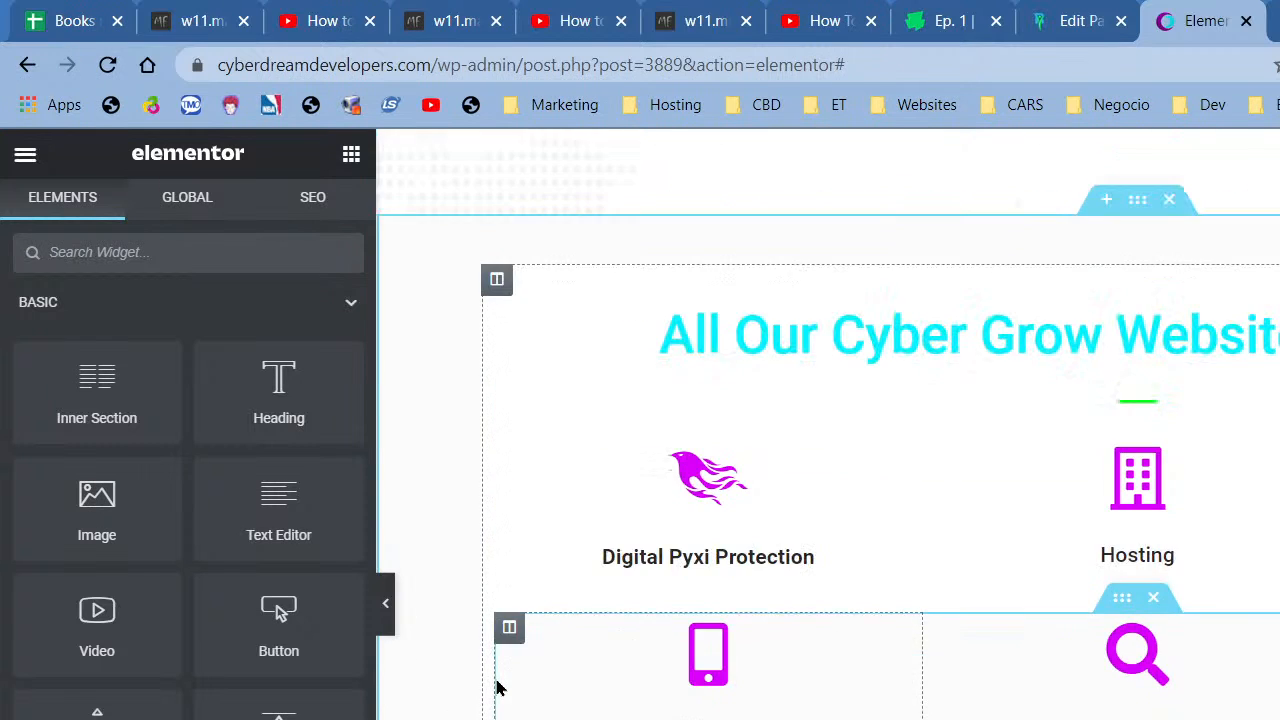
Insert a single-column section between the Flexible Pricing block and the All Our Cyber Grow Websites section.
scroll(497, 688, "up", 2)
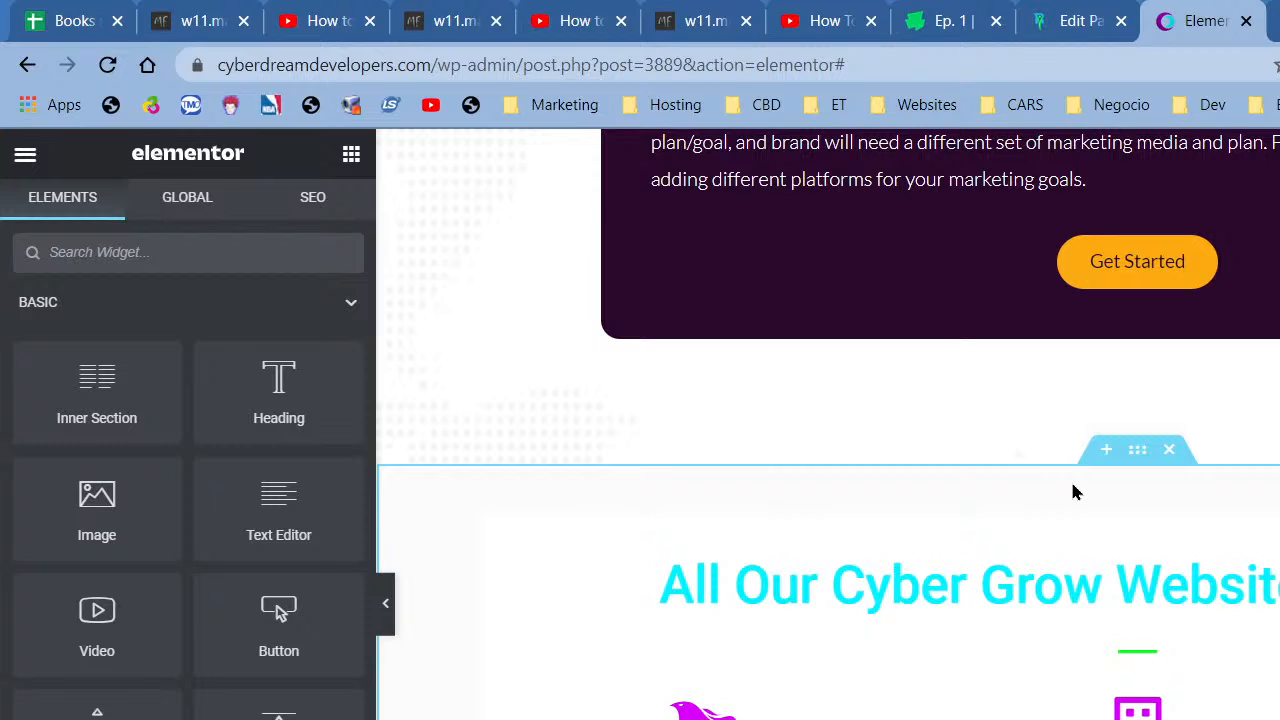
left_click(1100, 455)
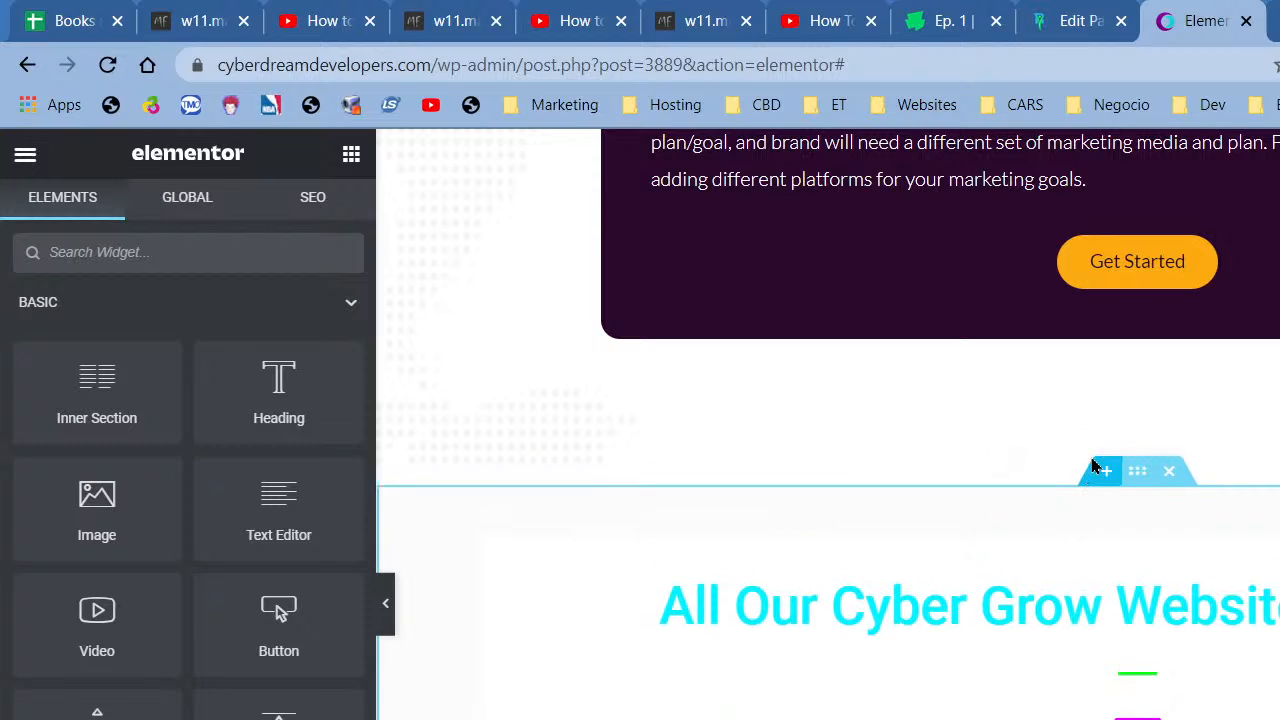
left_click(1050, 579)
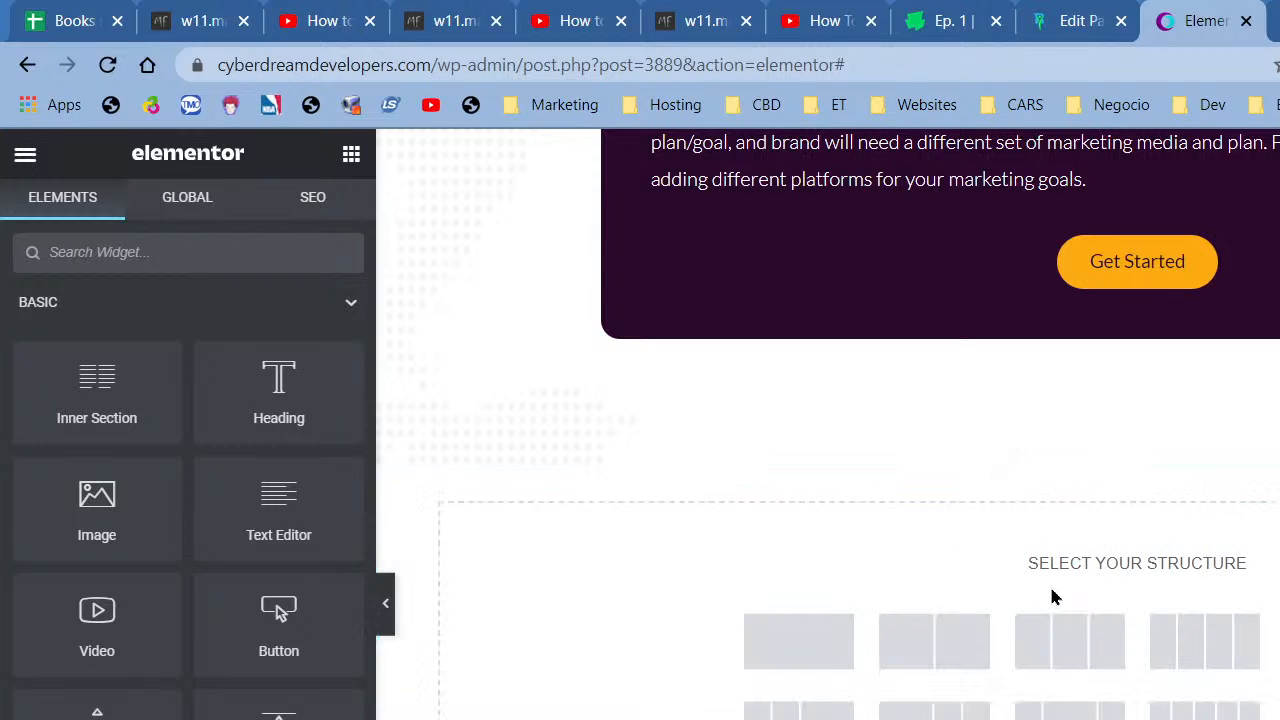
left_click(790, 667)
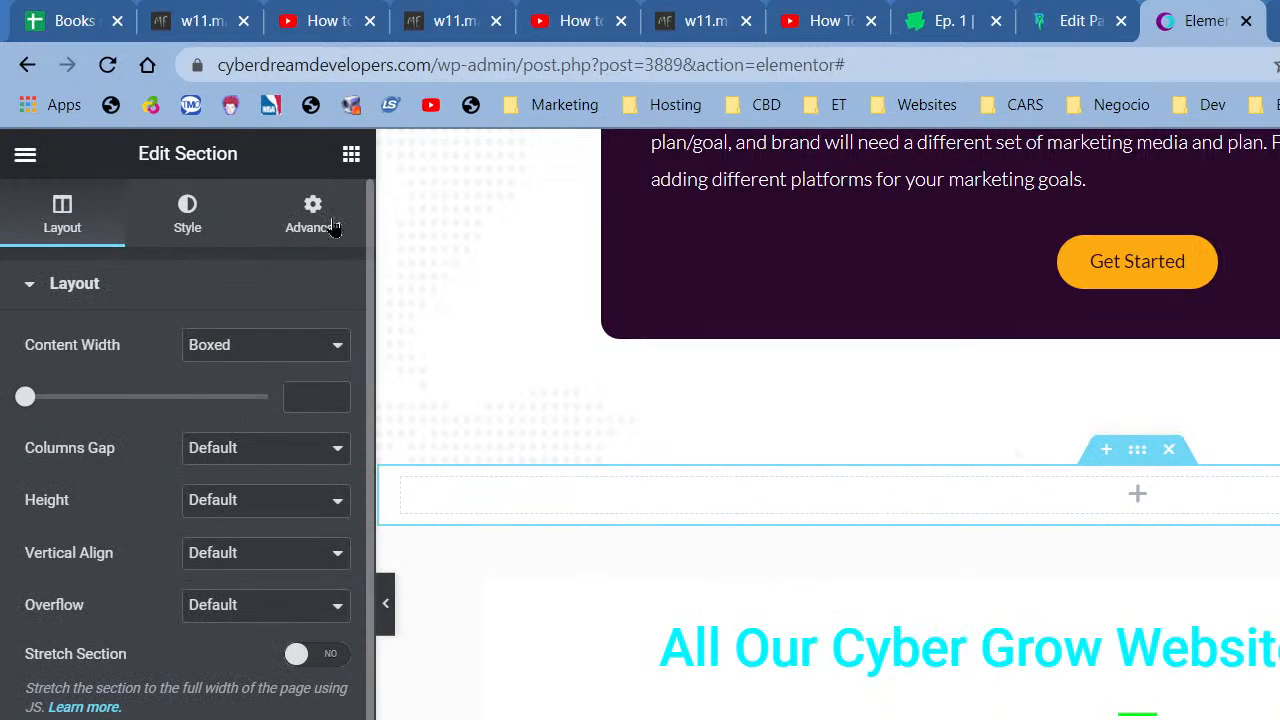
Place a two-column inner section inside the empty section, narrow its first column and return to the widget list.
left_click(351, 153)
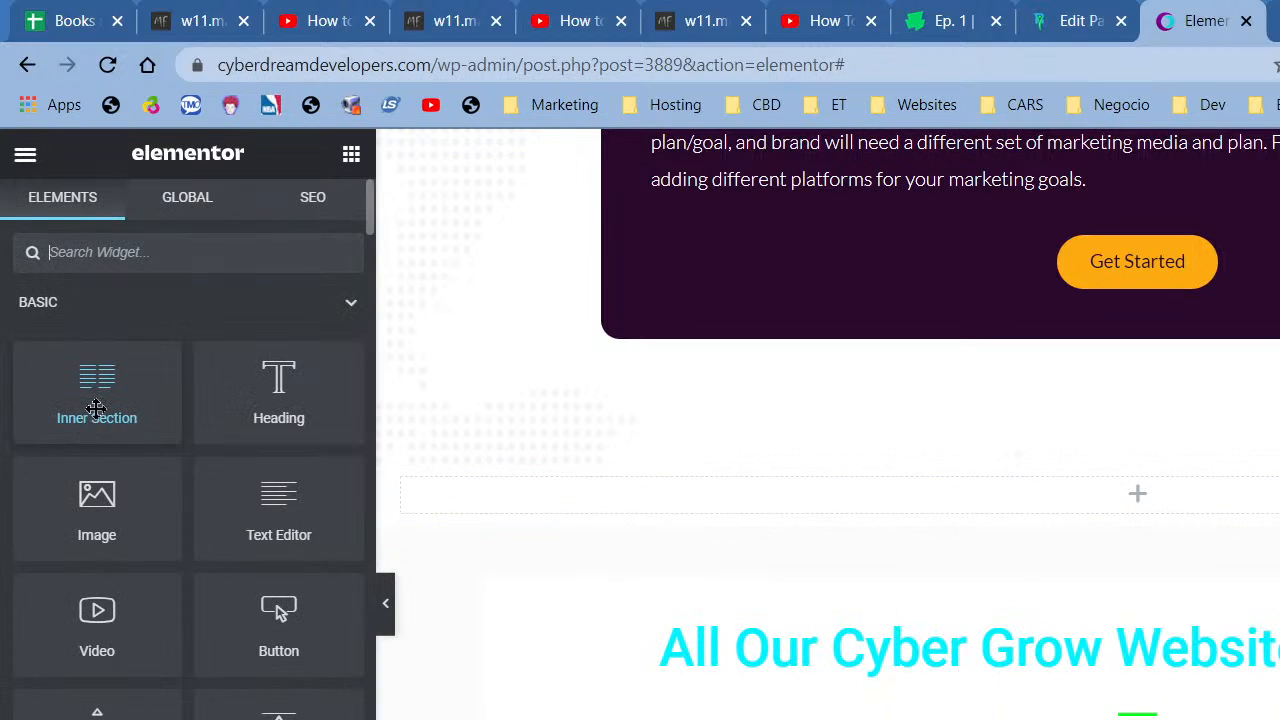
left_click_drag(96, 408, 881, 486)
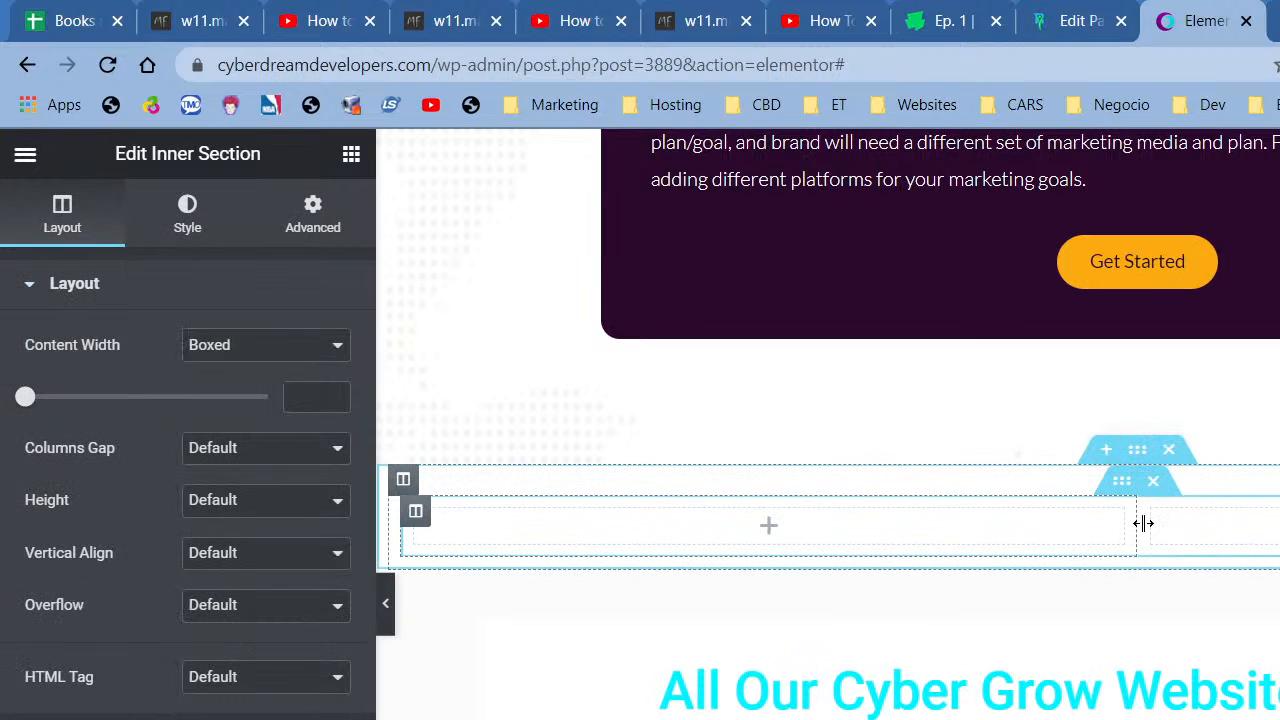
left_click(351, 153)
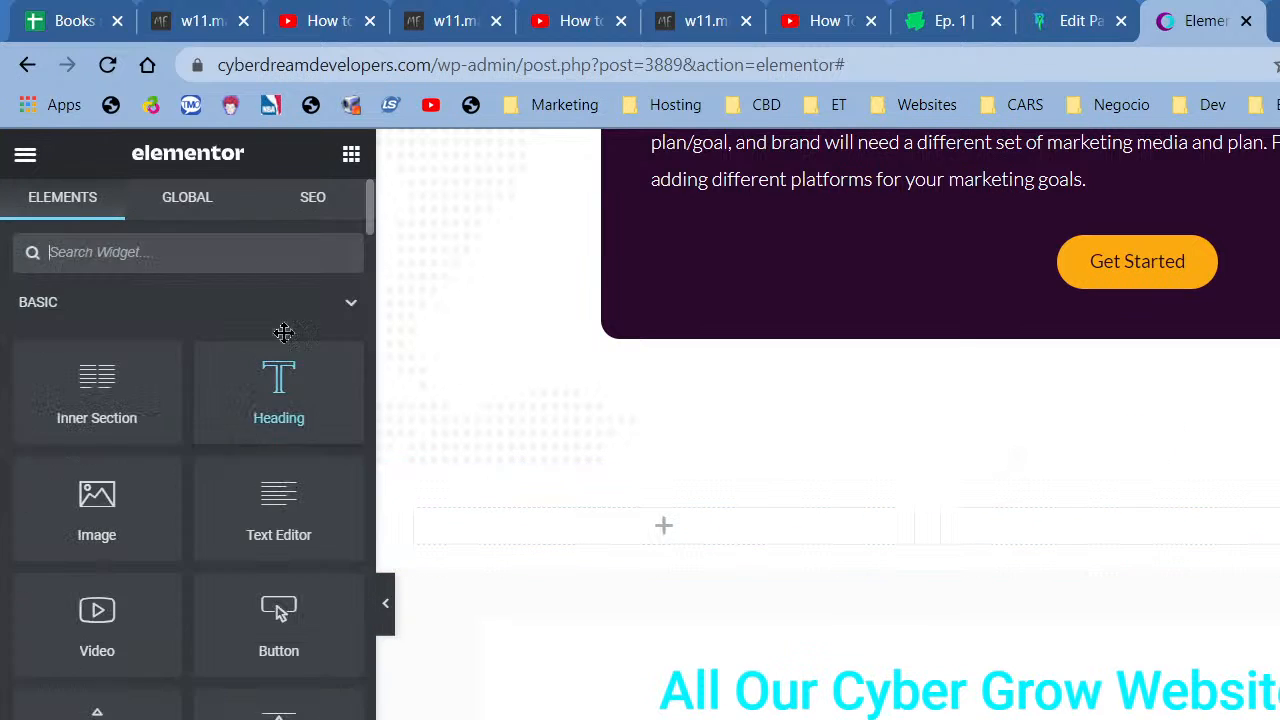
Try a heading with placeholder text in the inner section's first column and delete the whole new section.
left_click_drag(280, 366, 651, 531)
triple_click(195, 402)
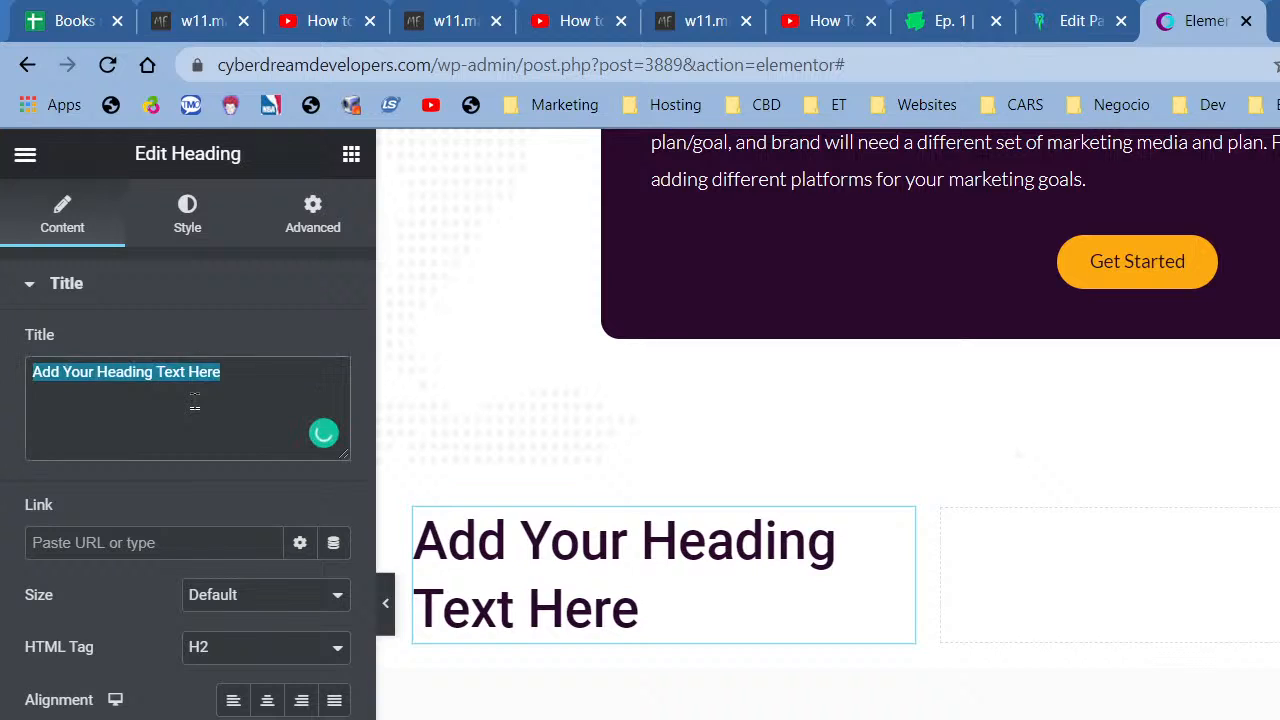
type("v fdvzsf fx")
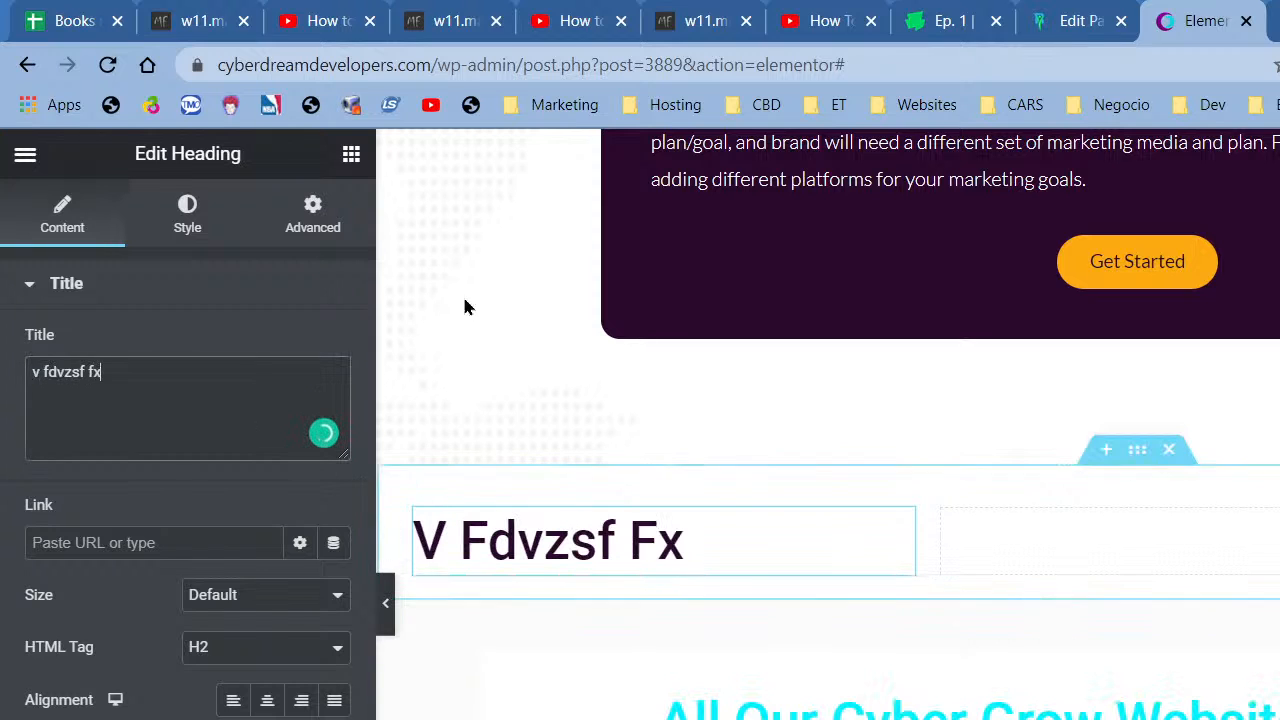
left_click(1171, 462)
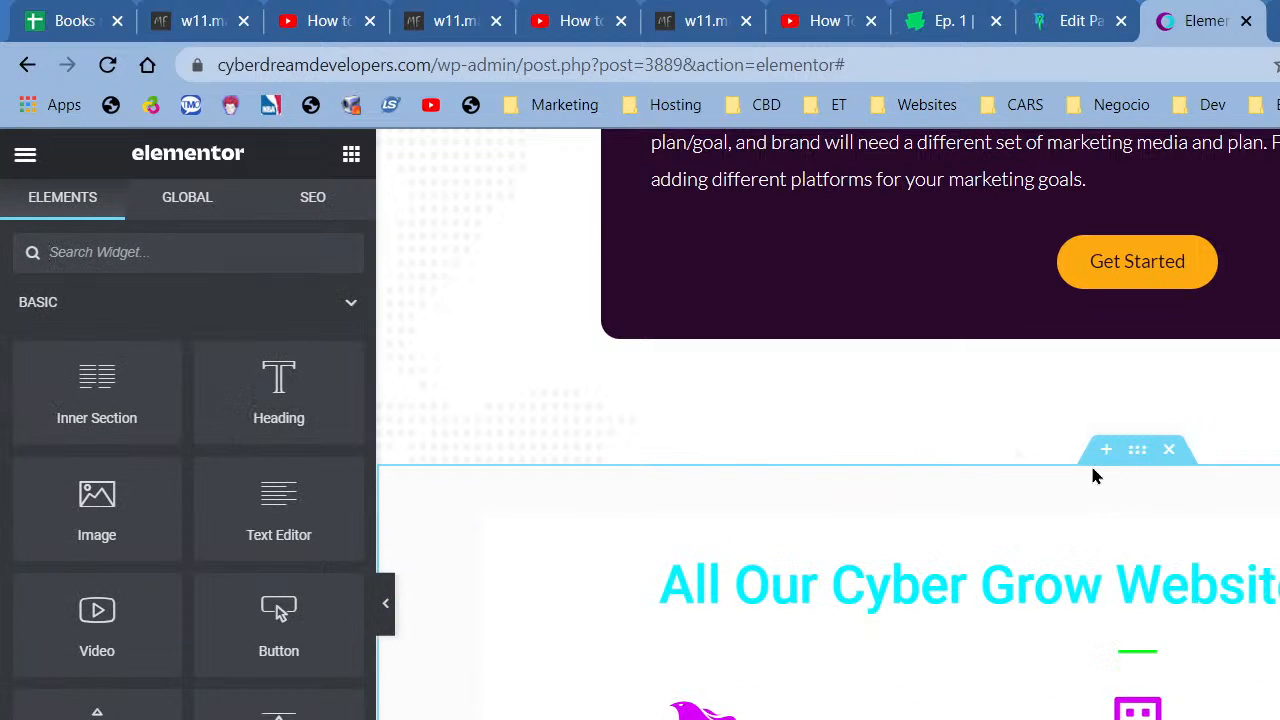
Open the block templates library from the add-section area below the All Our Cyber Grow Websites section.
scroll(1209, 545, "down", 6)
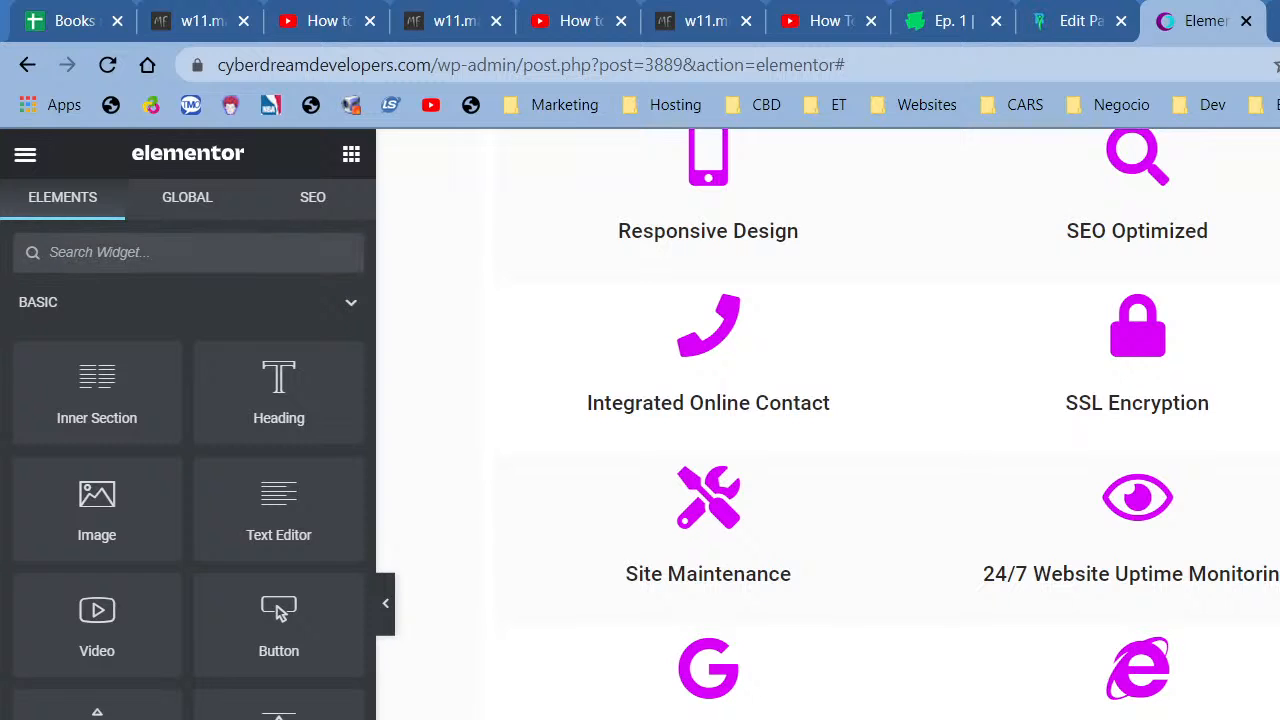
scroll(1052, 691, "down", 3)
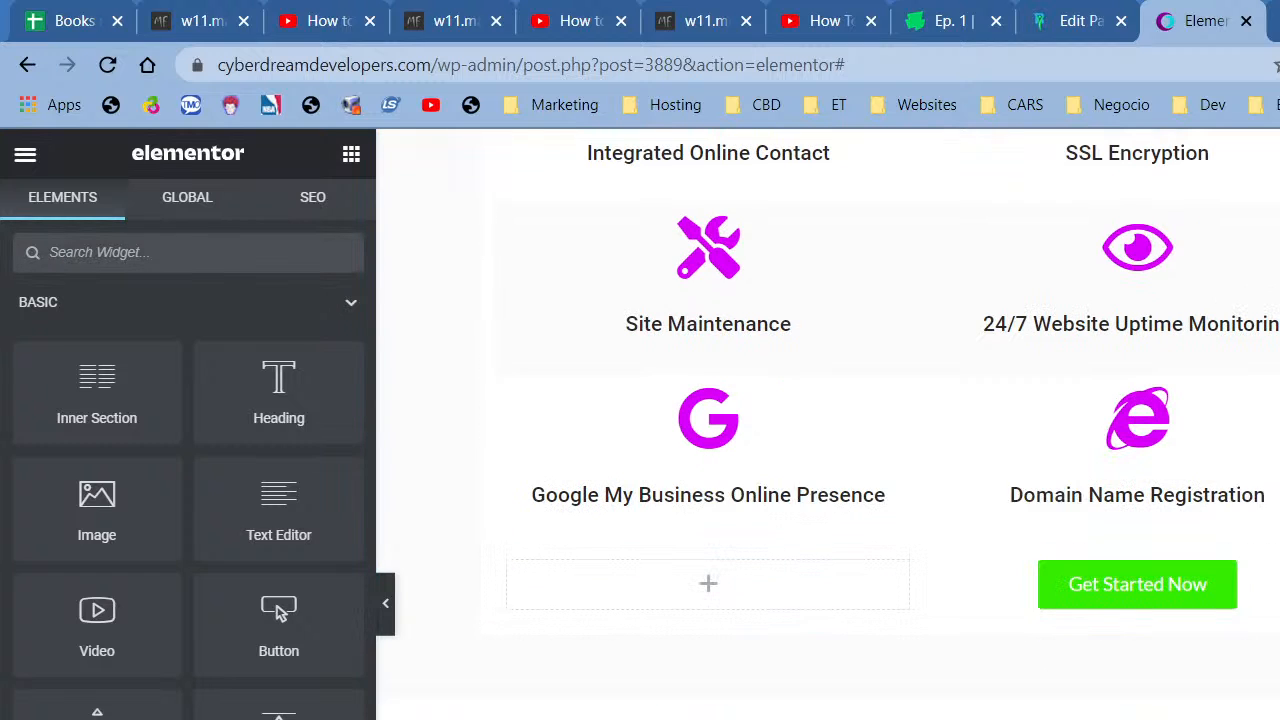
left_click(1188, 717)
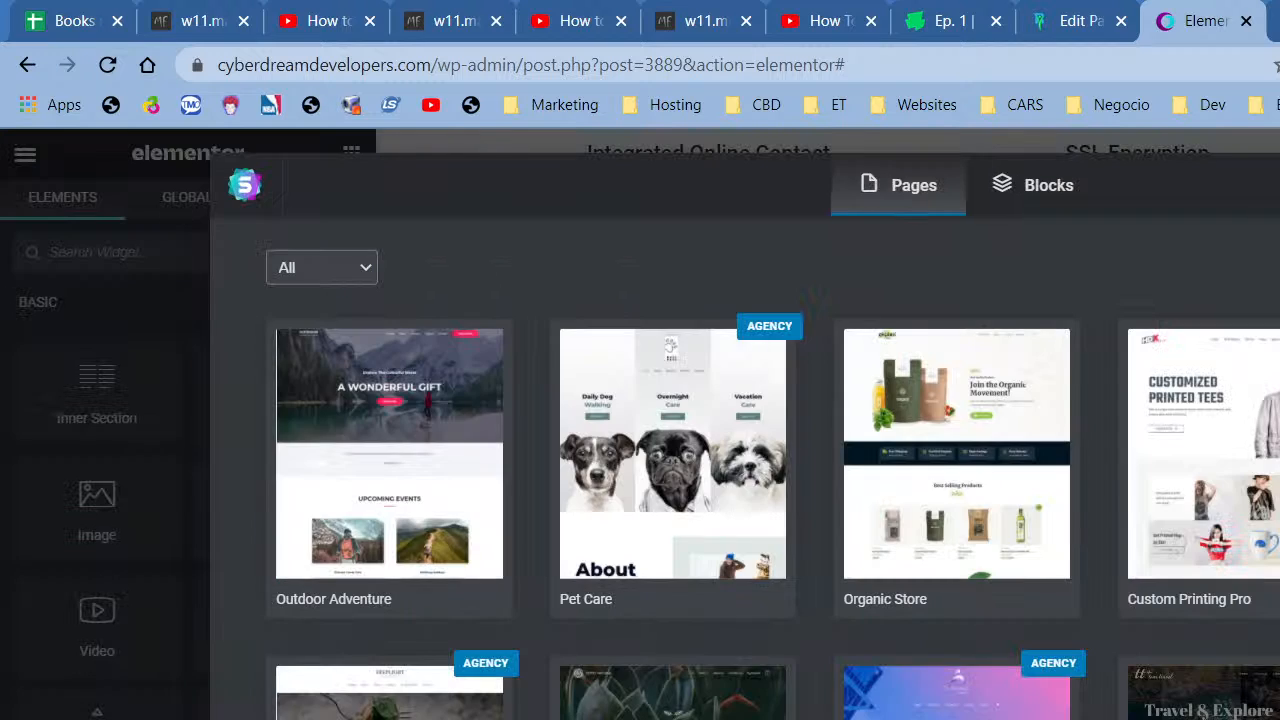
left_click(1034, 207)
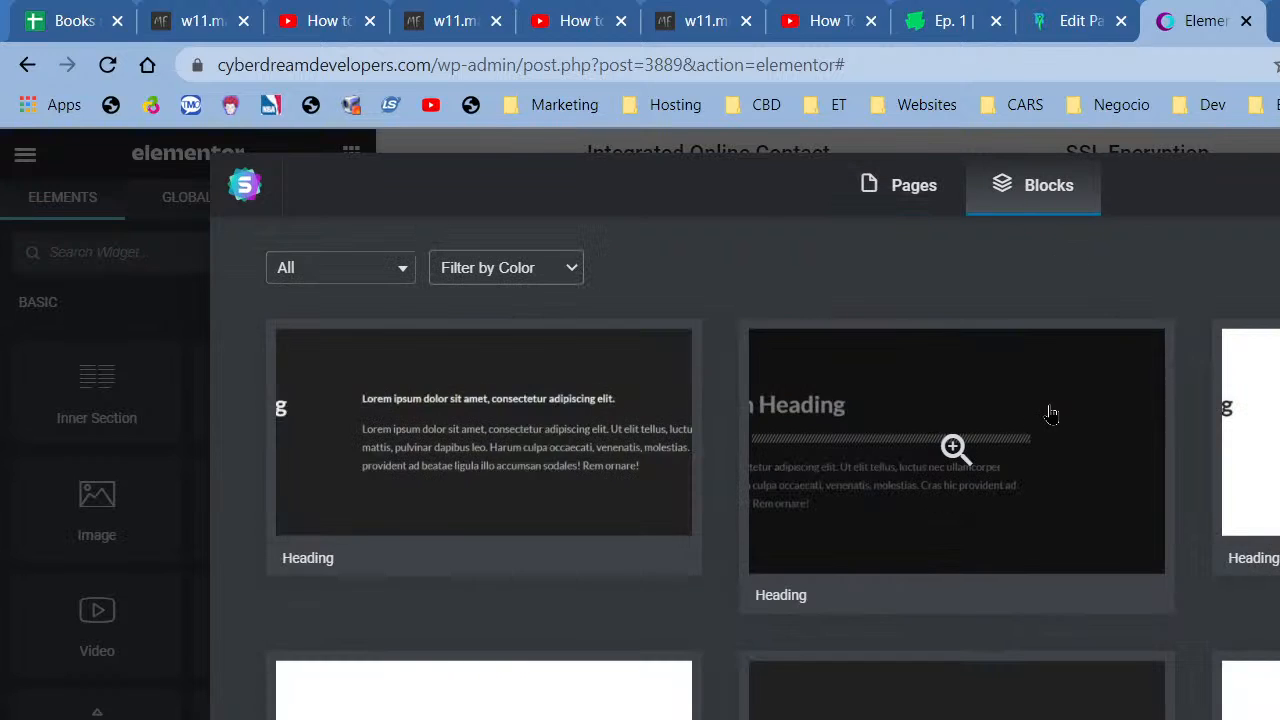
Browse the template blocks, from headings and quotes through features and calls to action to the contact layouts.
scroll(1049, 414, "down", 6)
scroll(1049, 414, "up", 6)
scroll(1049, 414, "down", 4)
scroll(1049, 414, "down", 10)
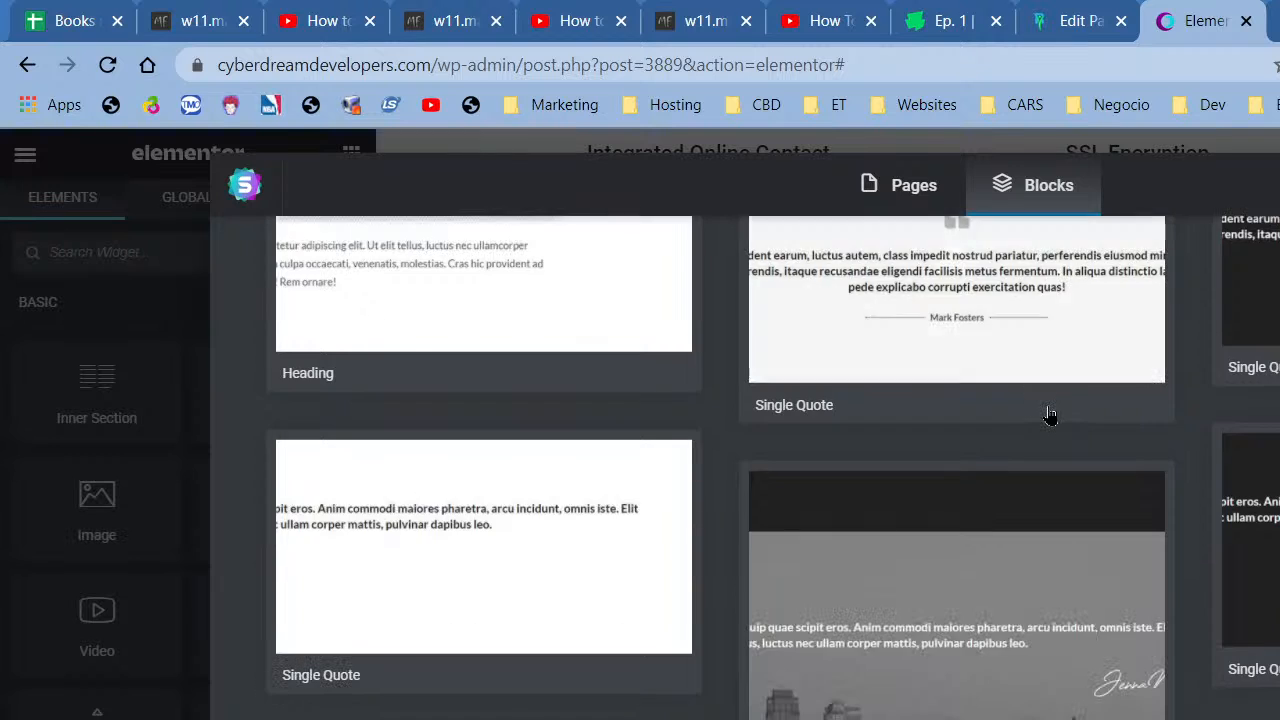
scroll(1049, 414, "down", 12)
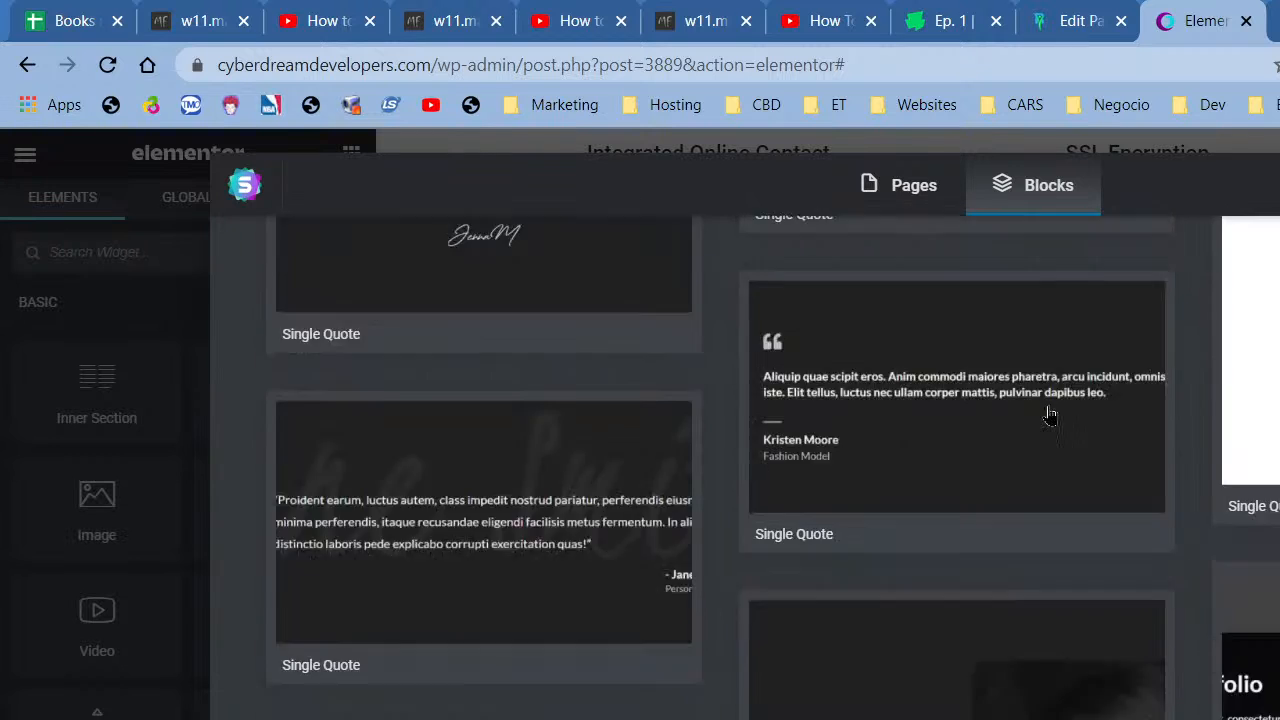
scroll(1049, 414, "down", 8)
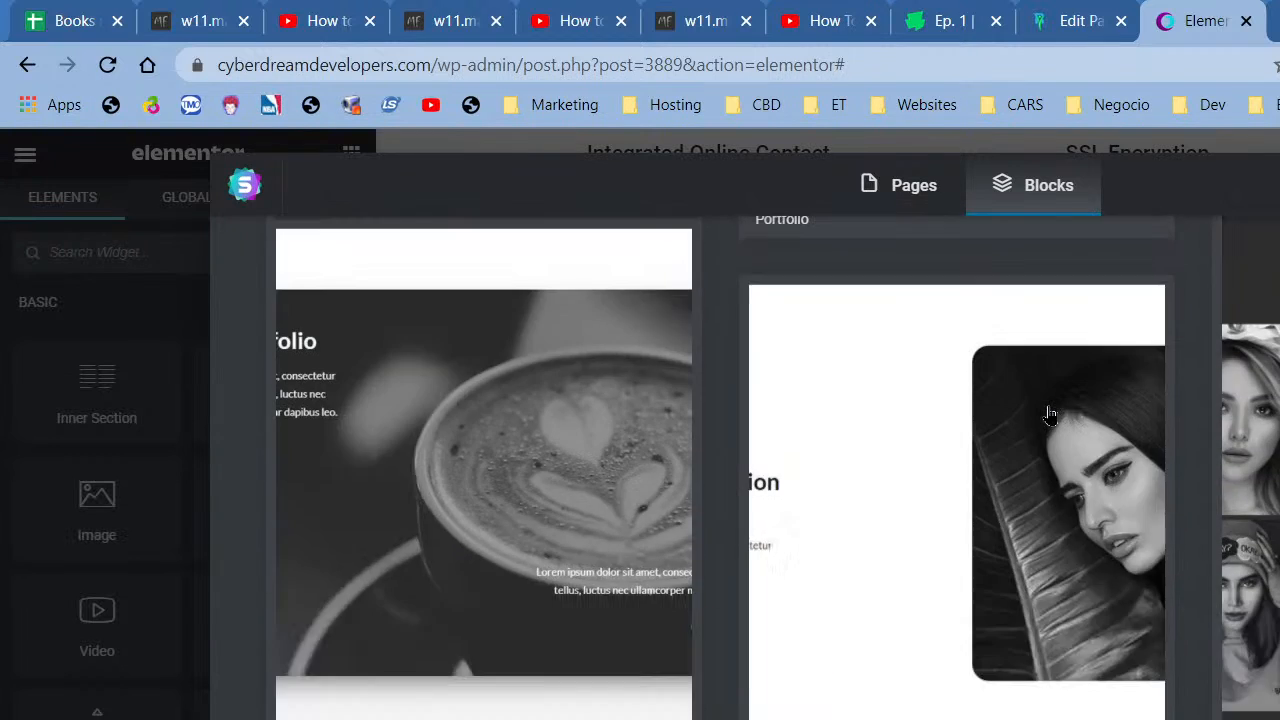
scroll(1049, 414, "down", 5)
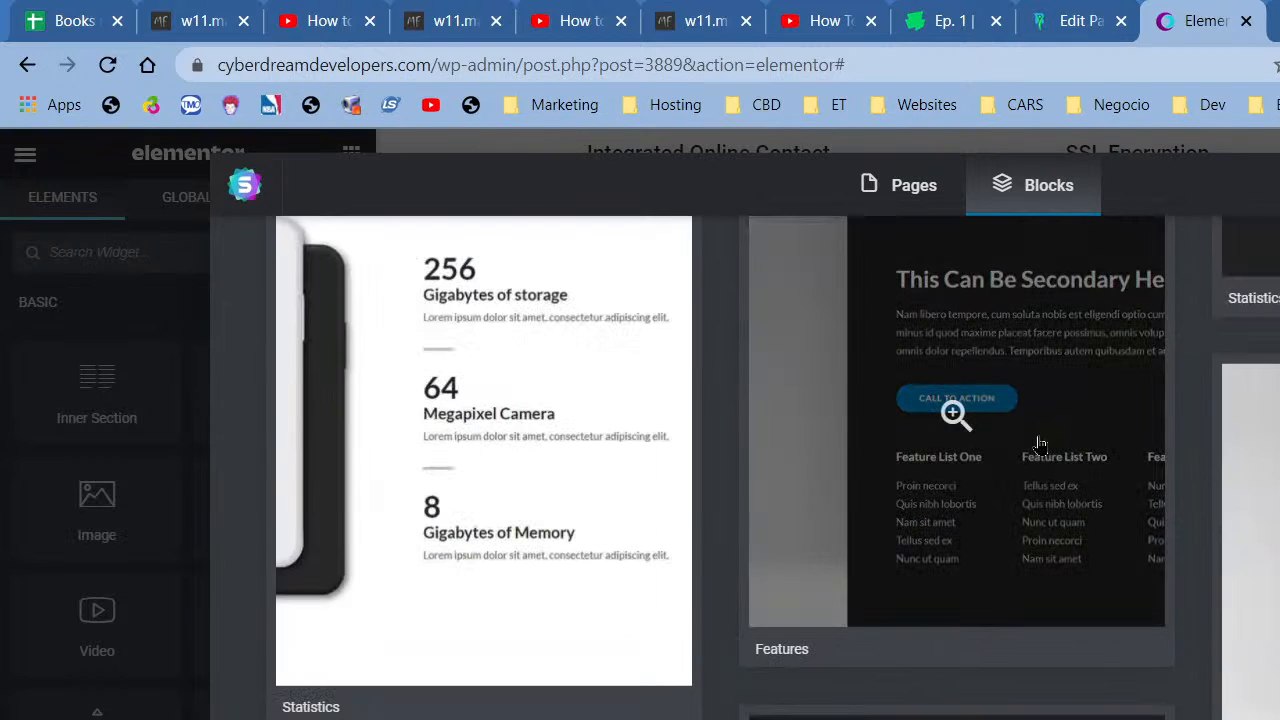
scroll(1040, 443, "up", 3)
scroll(1040, 445, "down", 10)
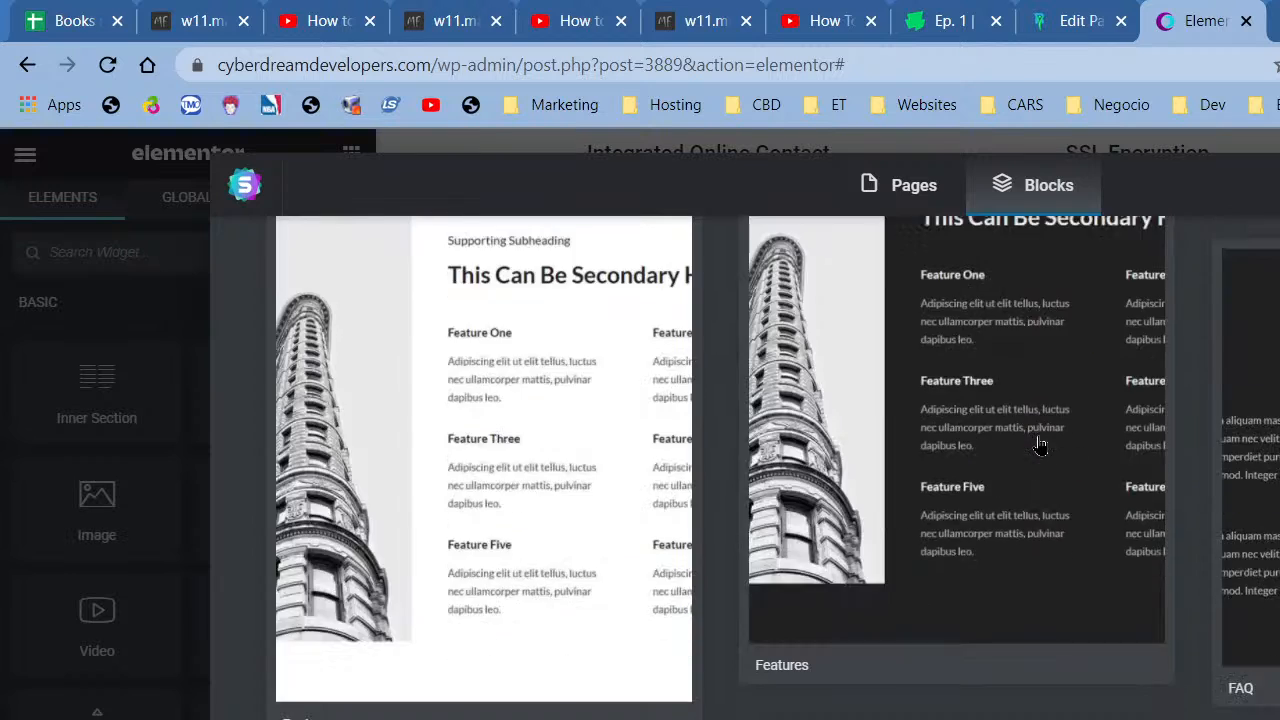
scroll(1040, 445, "down", 10)
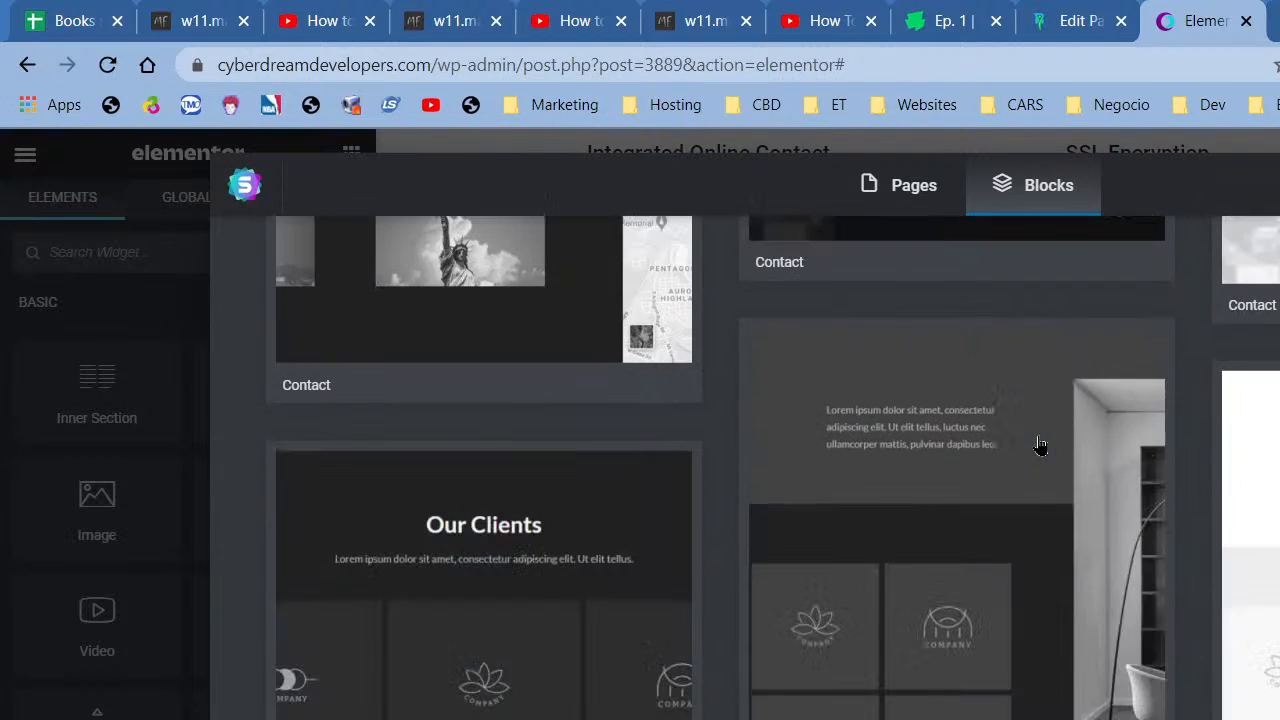
scroll(1040, 445, "down", 10)
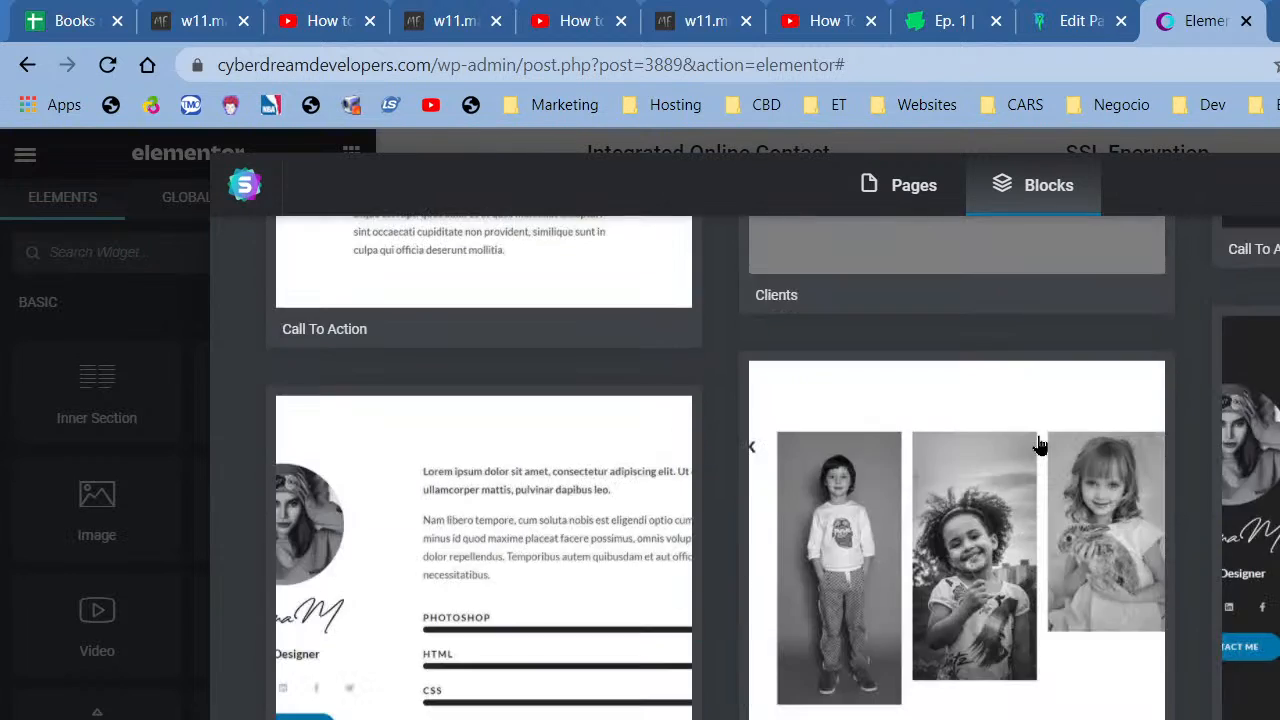
scroll(1040, 445, "down", 10)
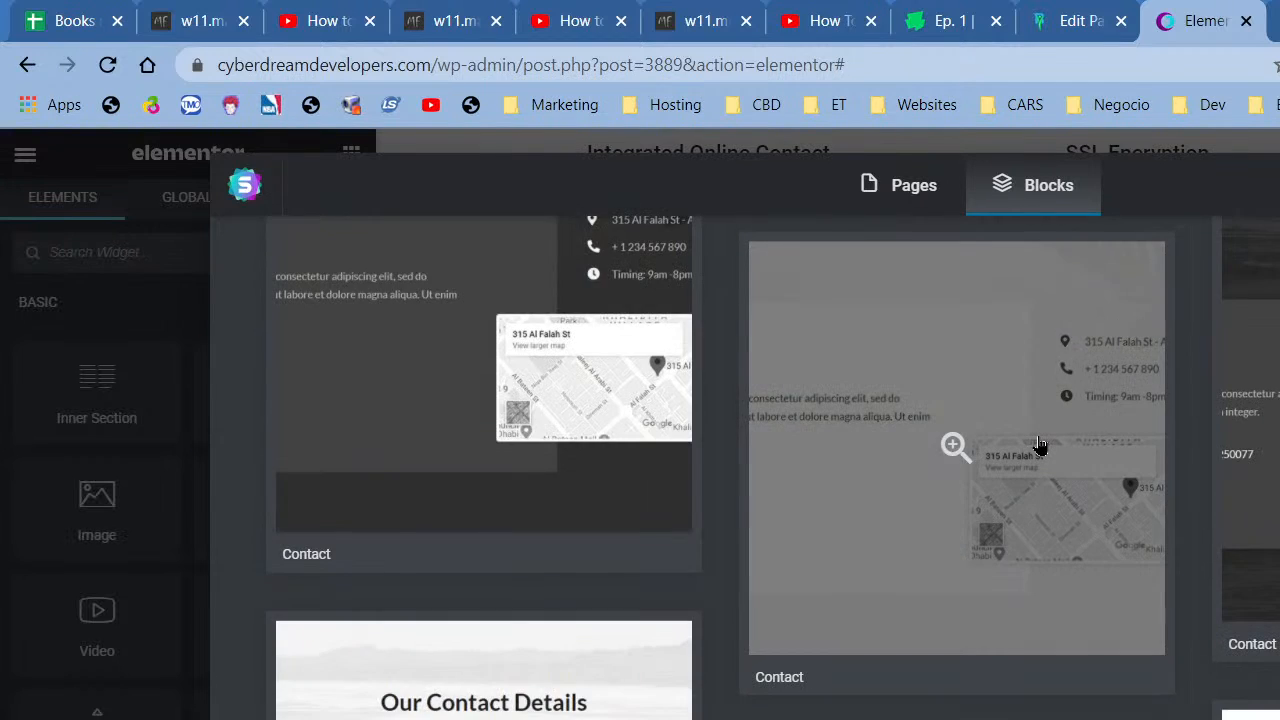
scroll(1040, 445, "up", 5)
scroll(1040, 445, "down", 6)
scroll(1040, 445, "up", 3)
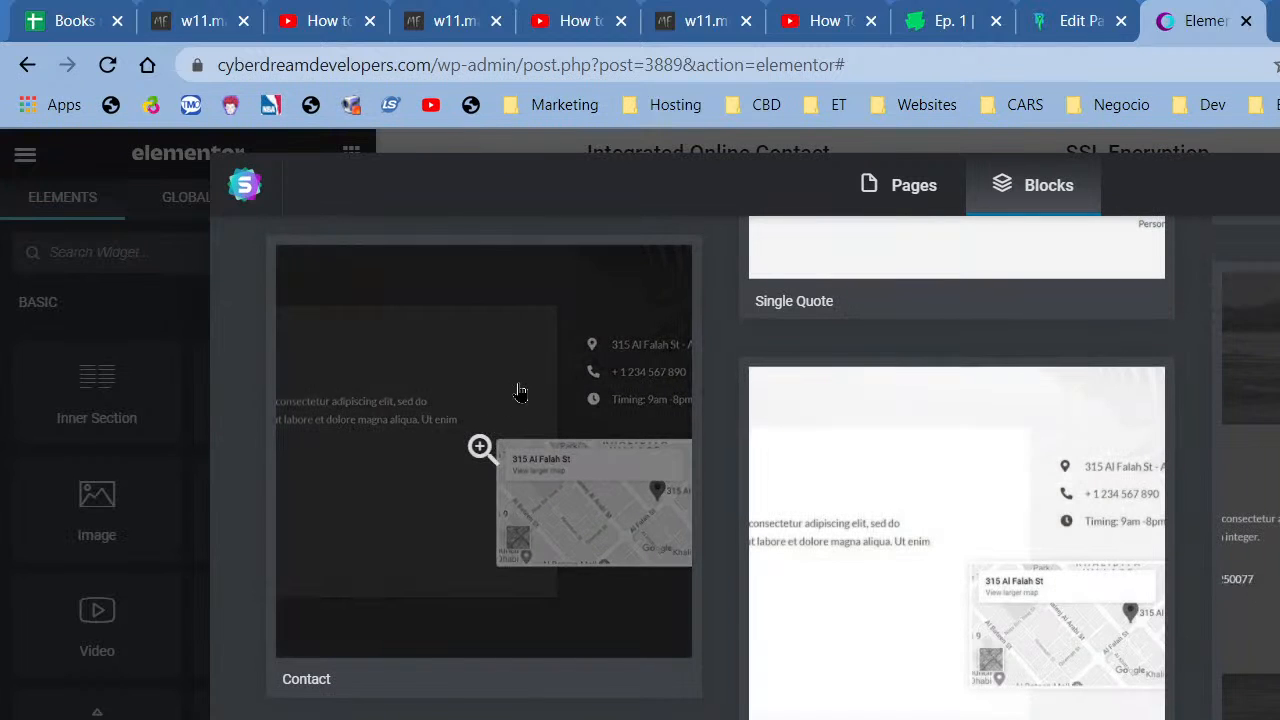
Import the dark Contact block with a map beneath the All Our Cyber Grow Websites section and compare both sections.
left_click(518, 392)
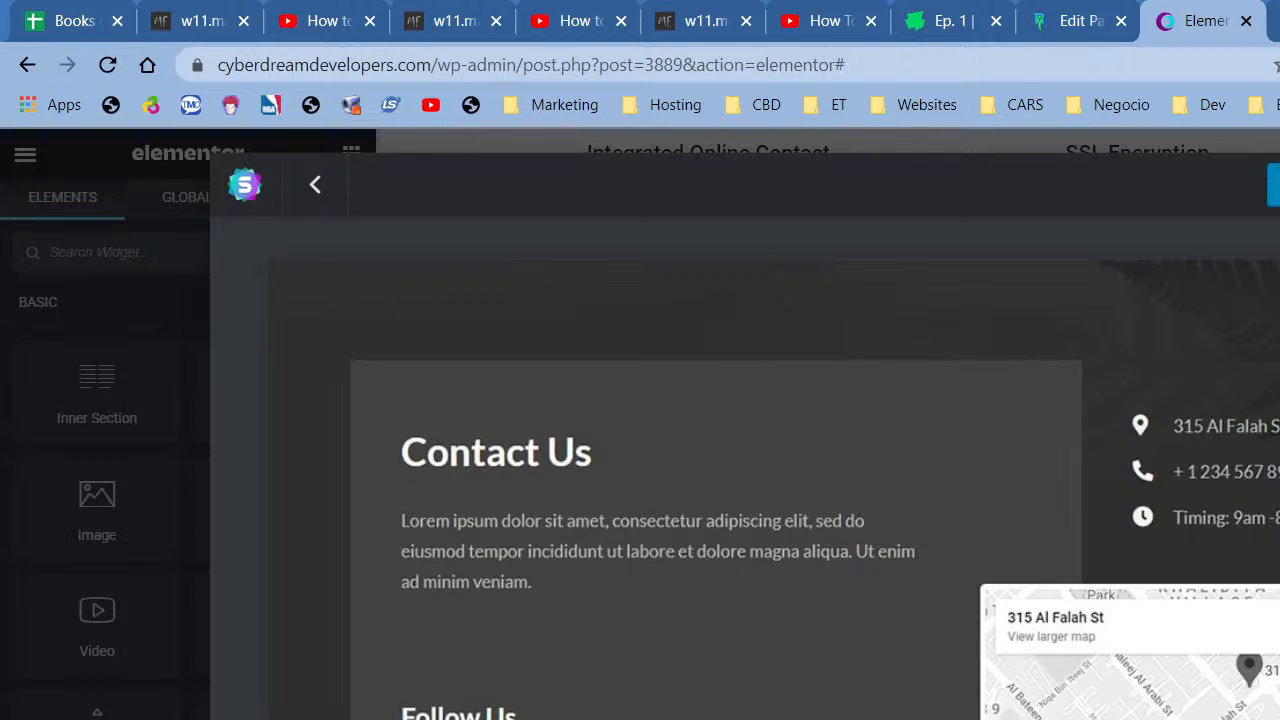
left_click(1274, 185)
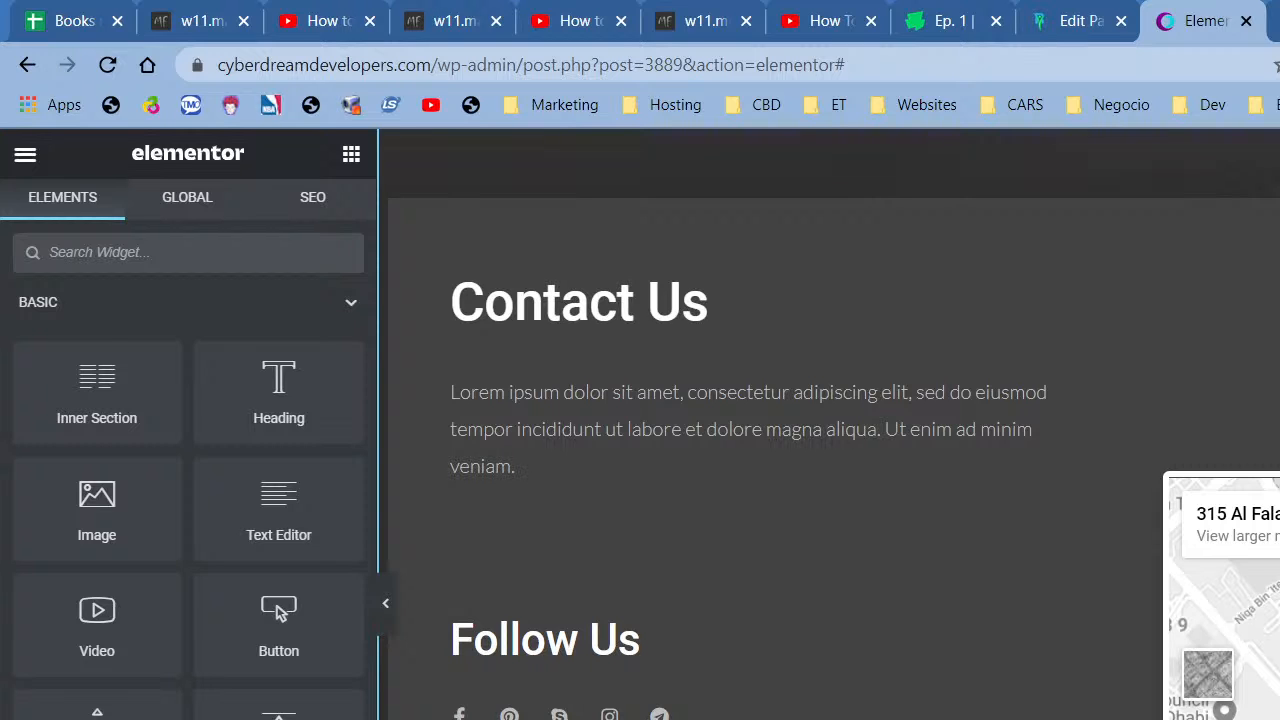
scroll(752, 601, "up", 15)
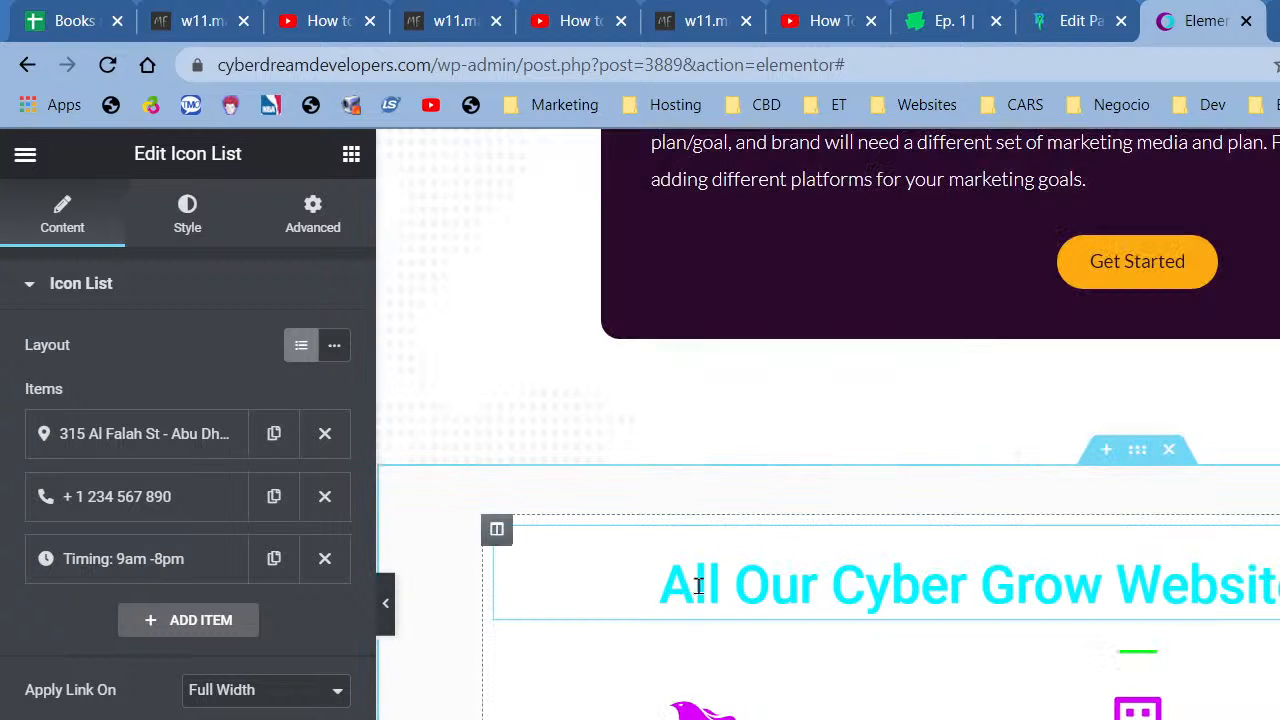
scroll(828, 424, "down", 12)
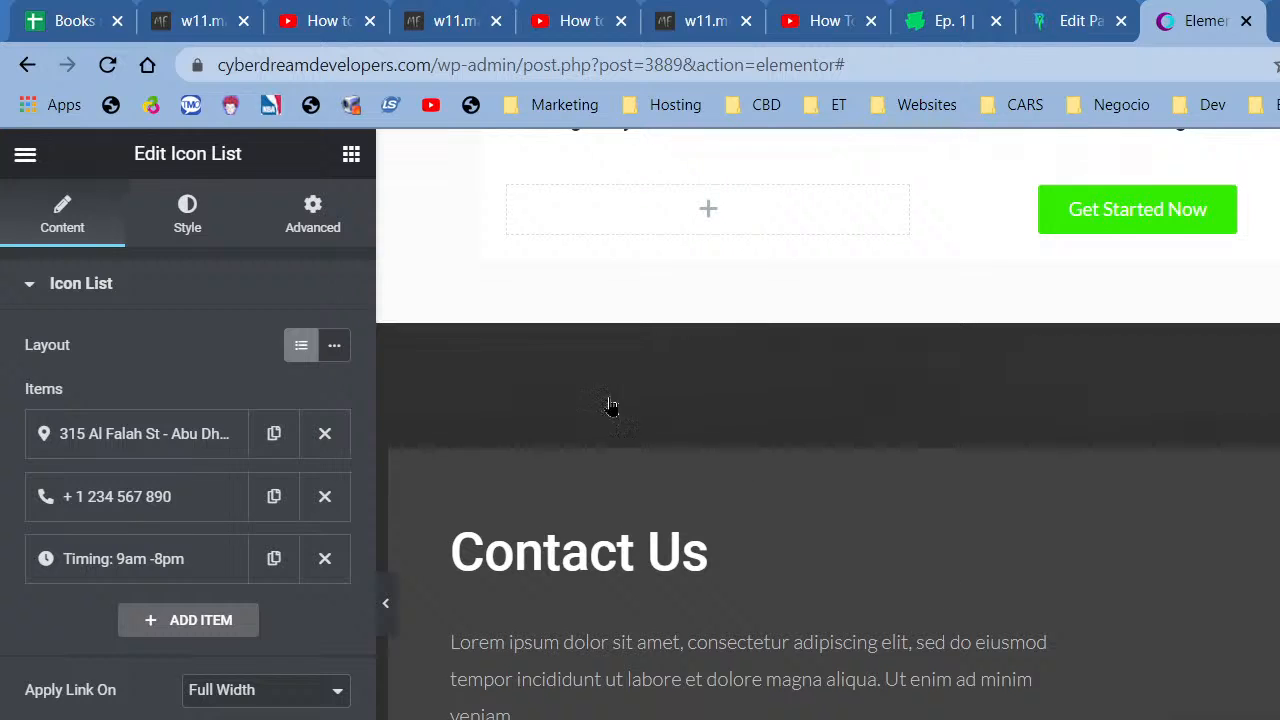
Add a heading widget above the map in the imported Contact block and dismiss the Grammarly pop-up.
left_click(351, 154)
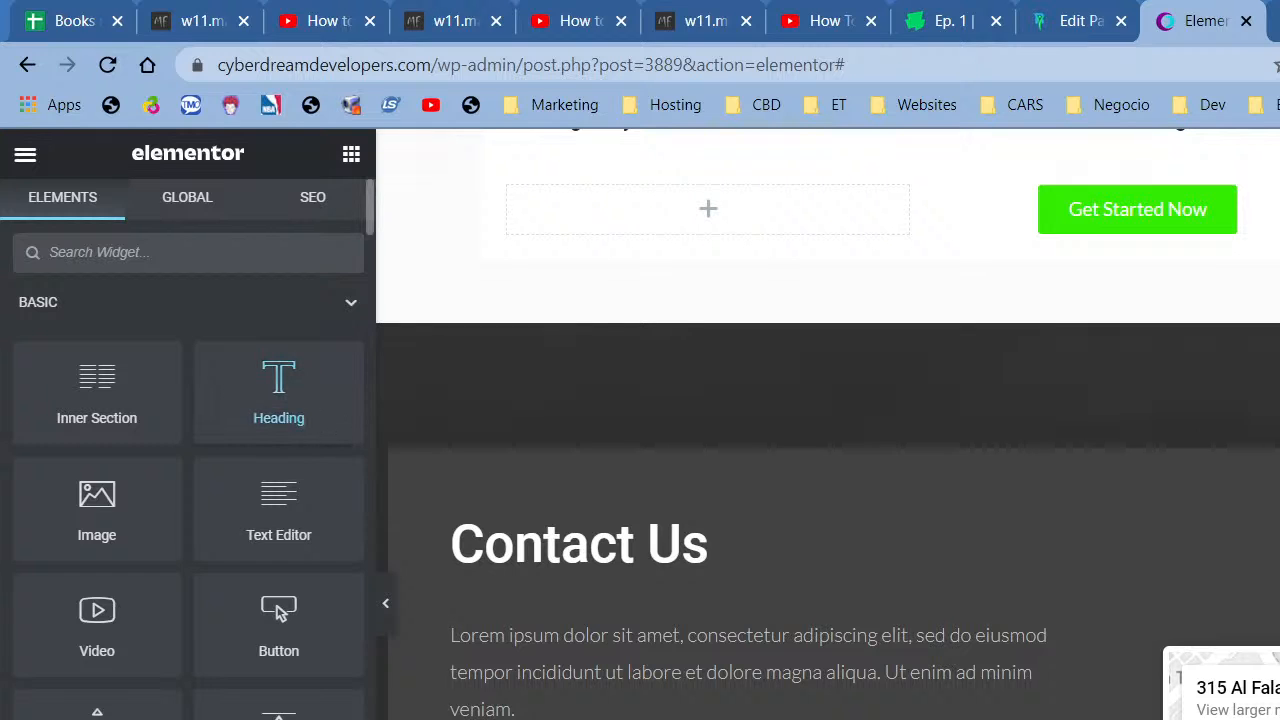
left_click_drag(279, 393, 1240, 645)
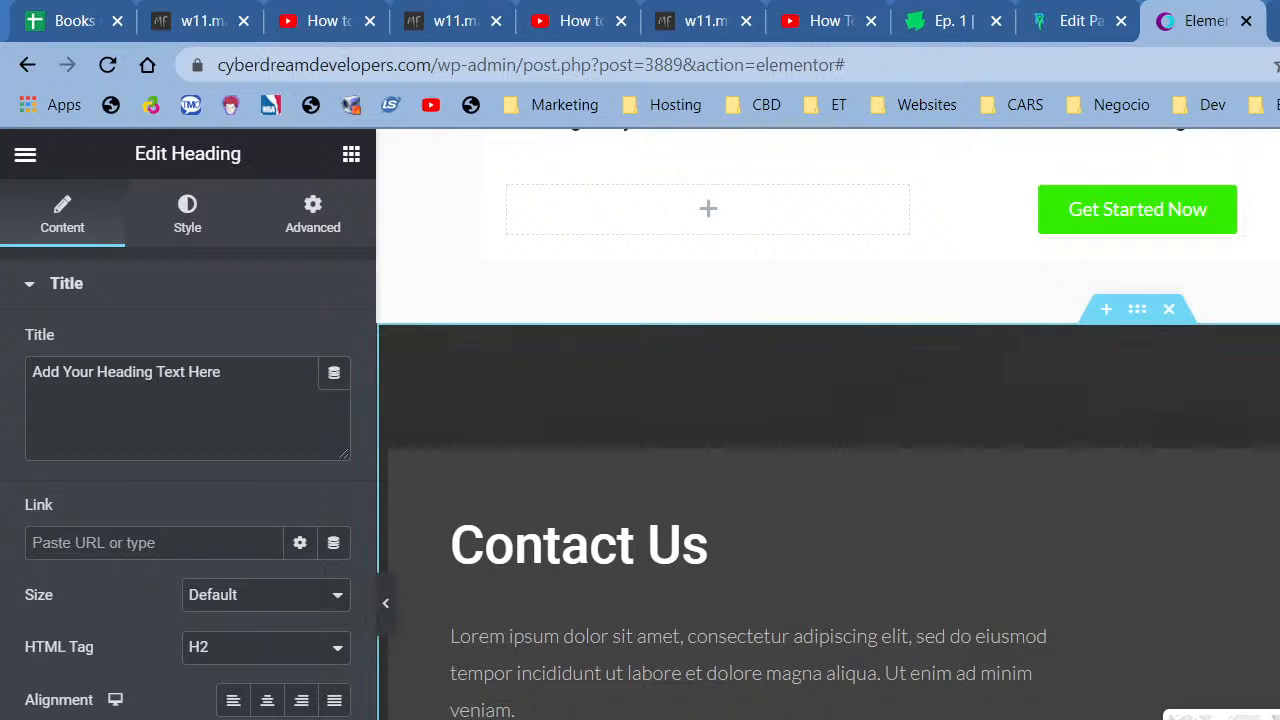
double_click(204, 372)
left_click(309, 428)
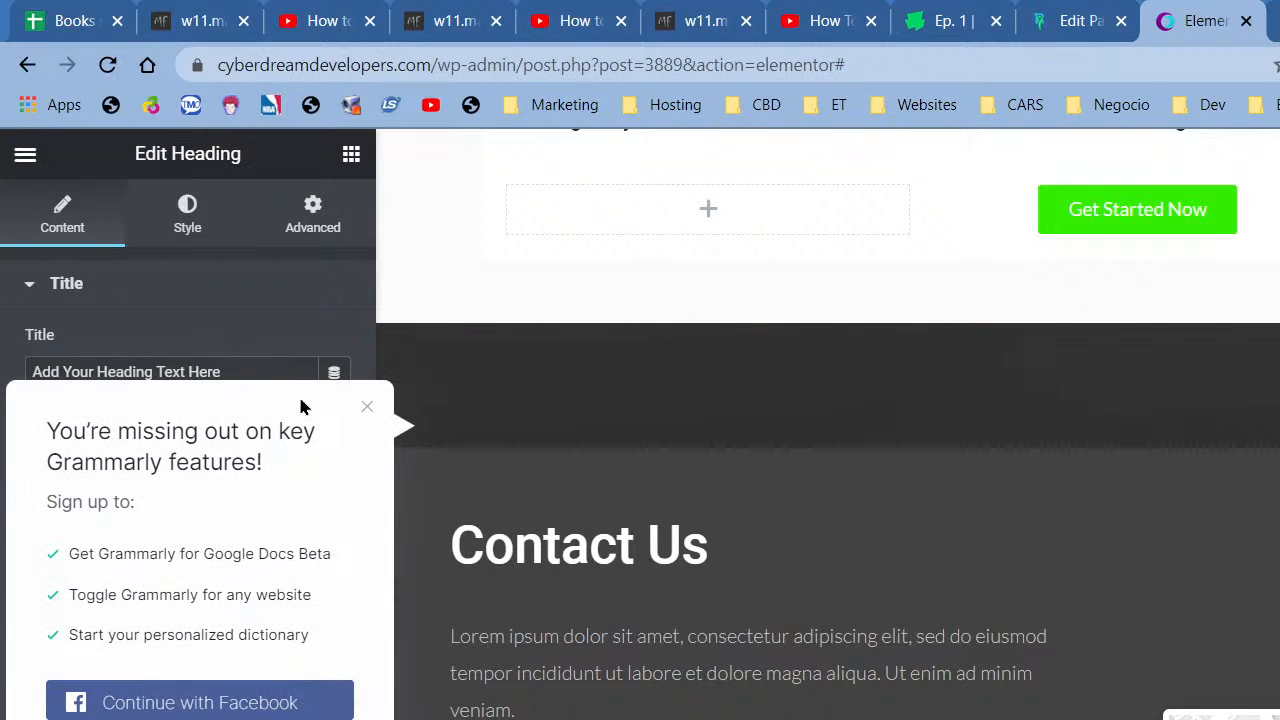
double_click(284, 376)
double_click(285, 377)
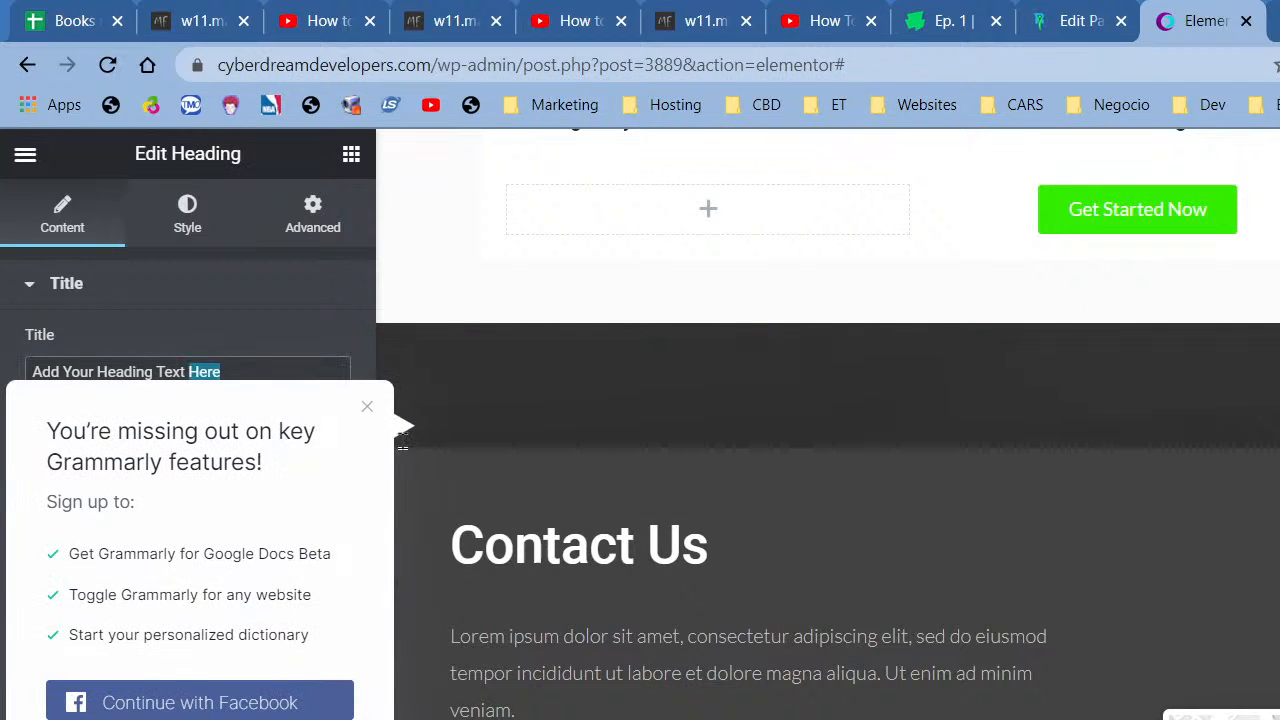
left_click(367, 407)
Set the new heading's title to "What You Get In A Cyber Grow Website".
triple_click(240, 390)
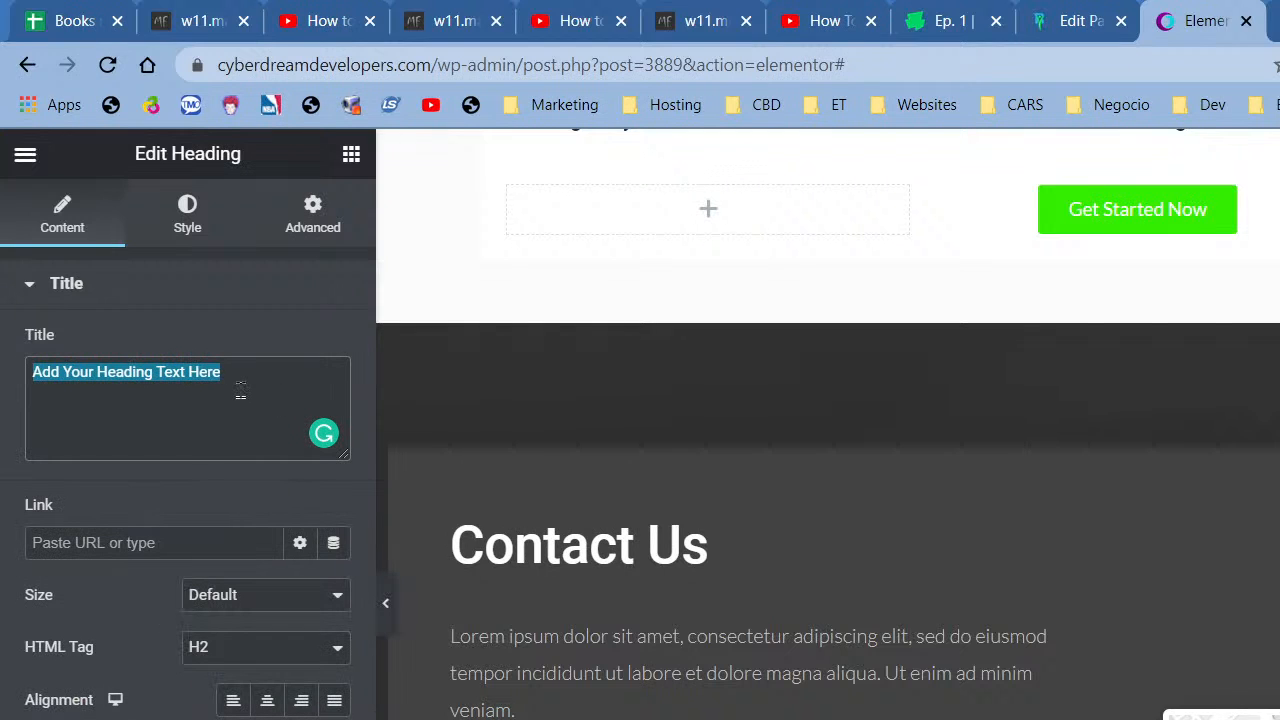
type("All Cy")
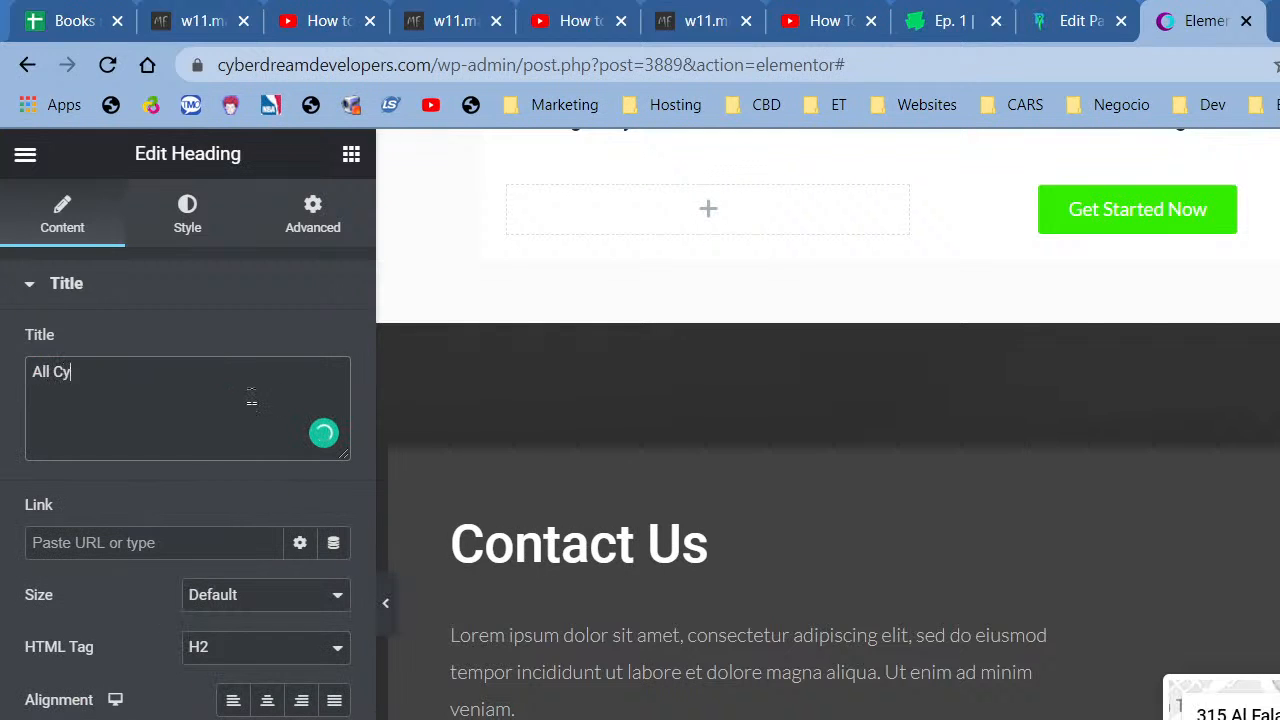
type("berGrow Website In")
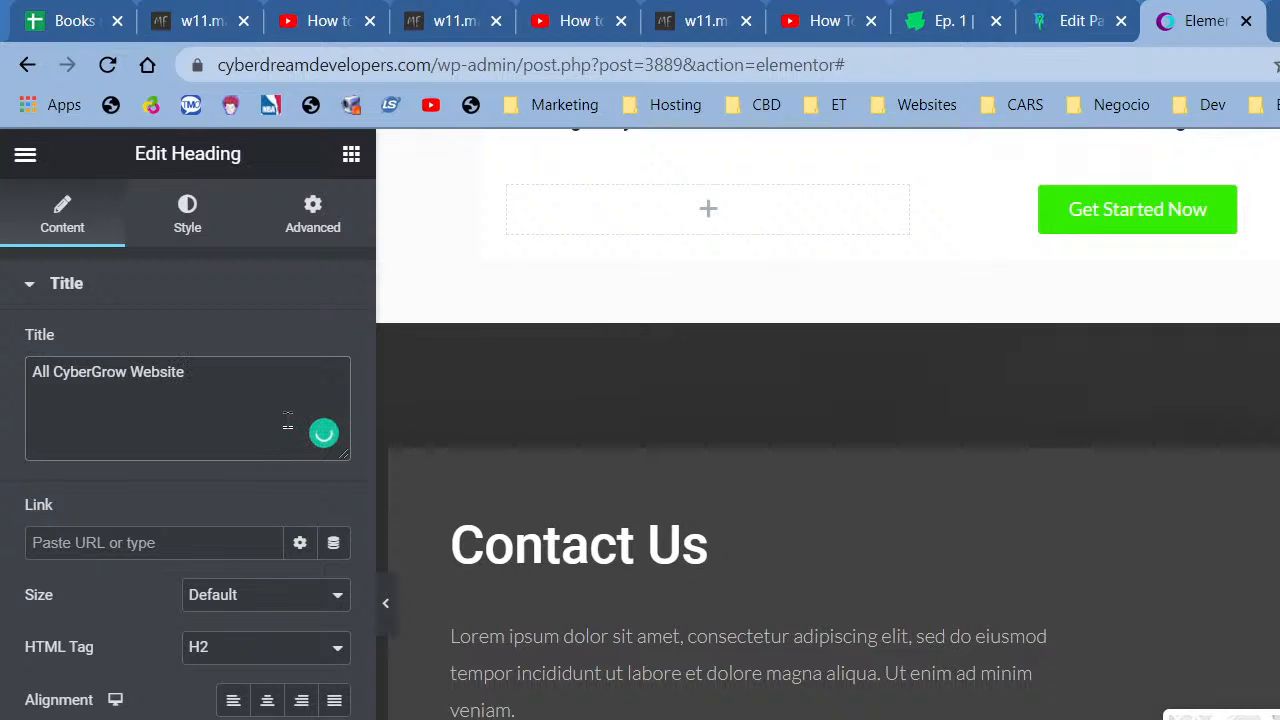
key("ctrl+a")
type("HW")
key("BackSpace")
key("BackSpace")
type("Wh")
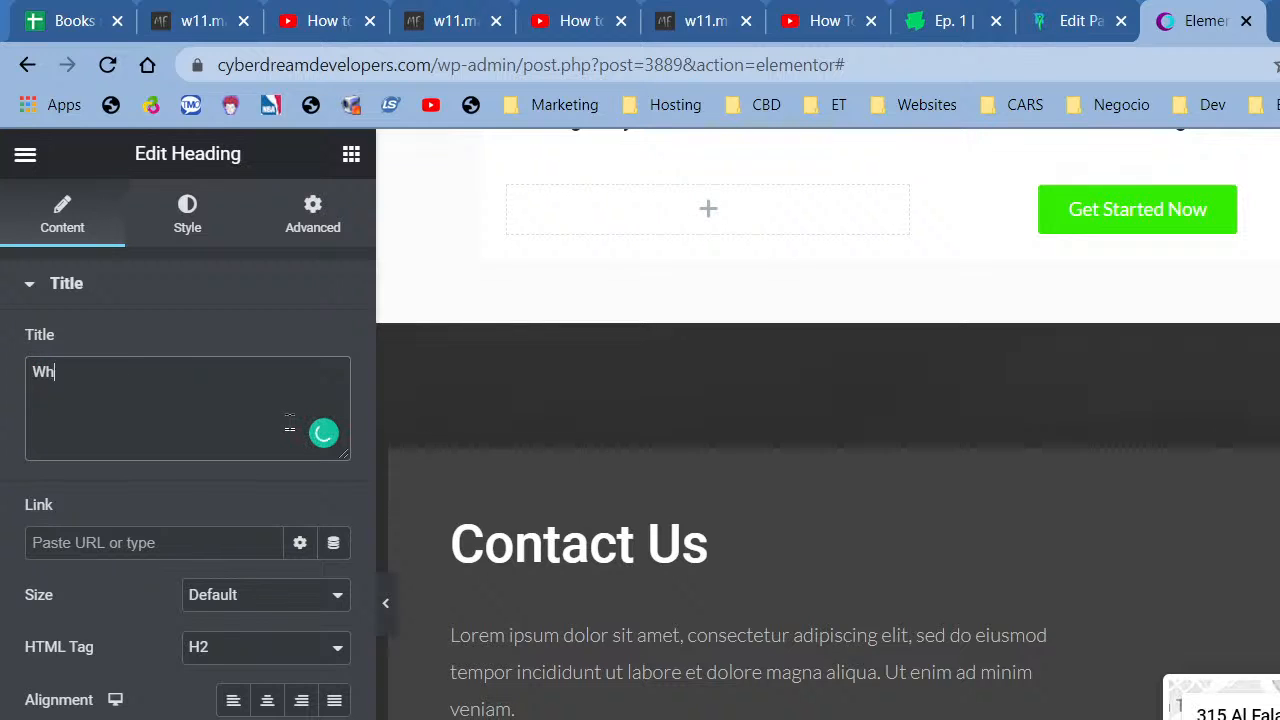
type("at You Get In A Cyber Grow Website")
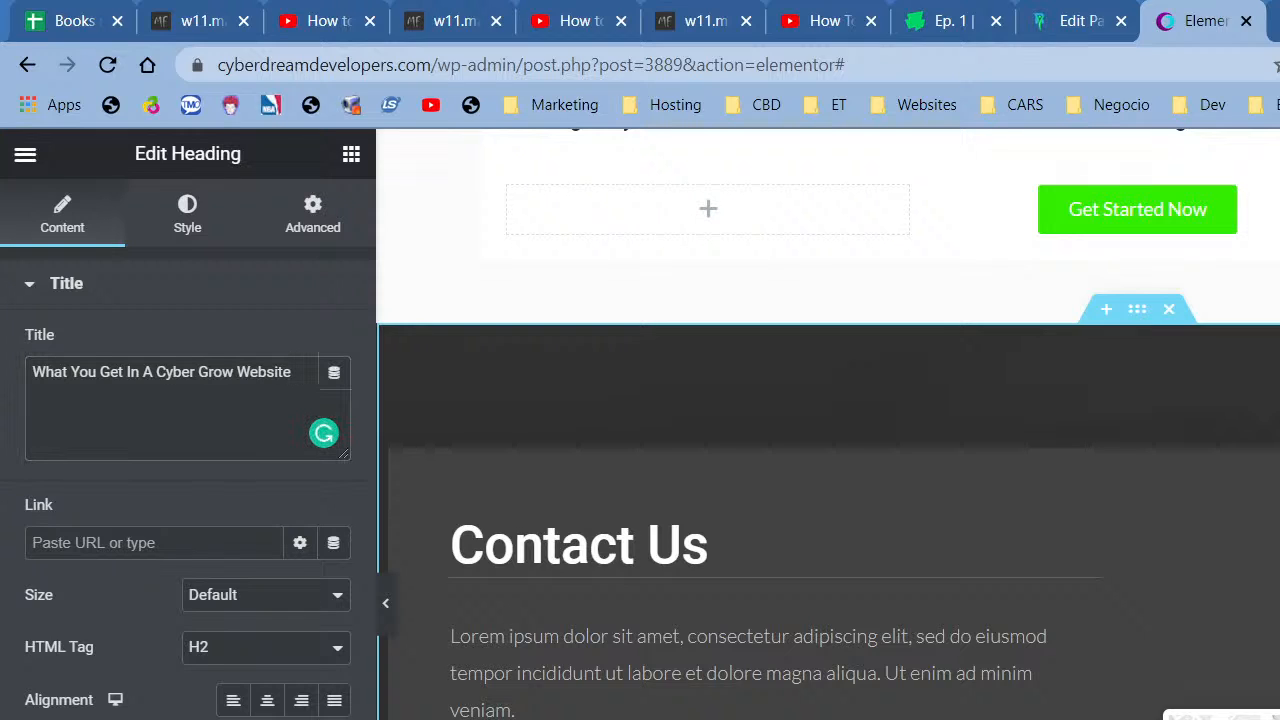
Recheck the existing website feature list, and delete the Contact Us heading and its lorem ipsum paragraph from the imported block.
left_click(1222, 716)
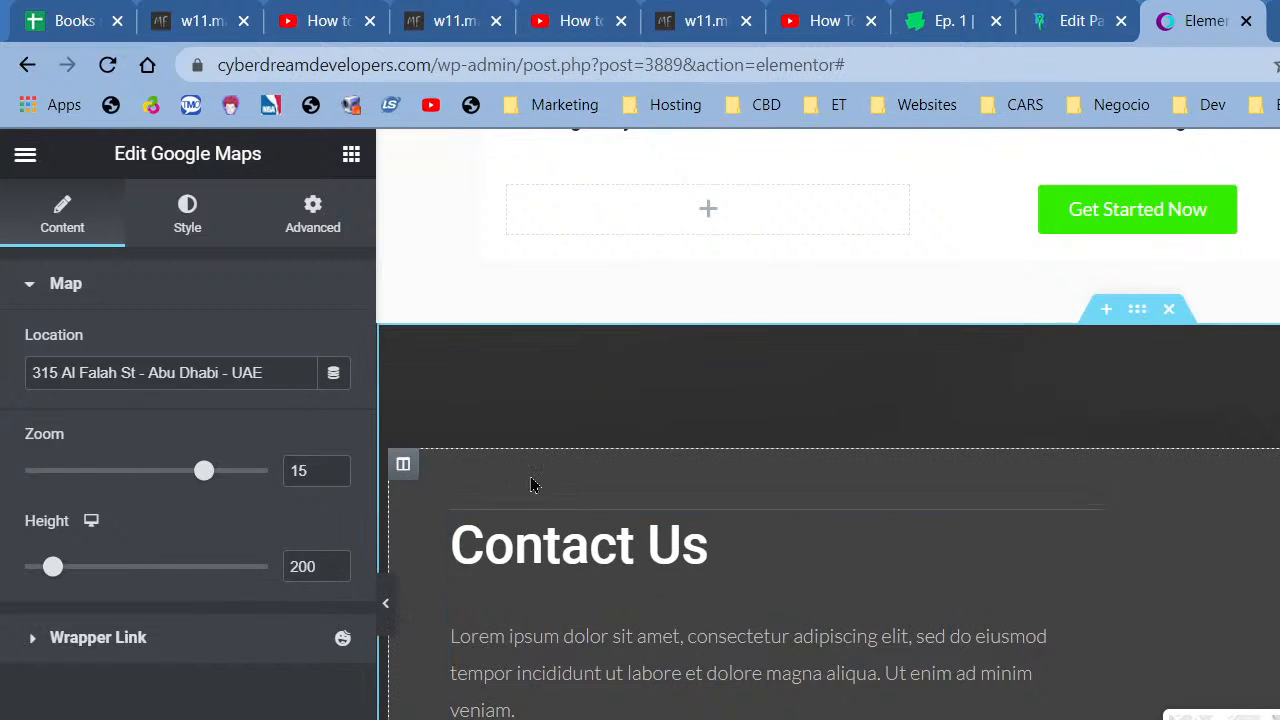
scroll(891, 571, "up", 10)
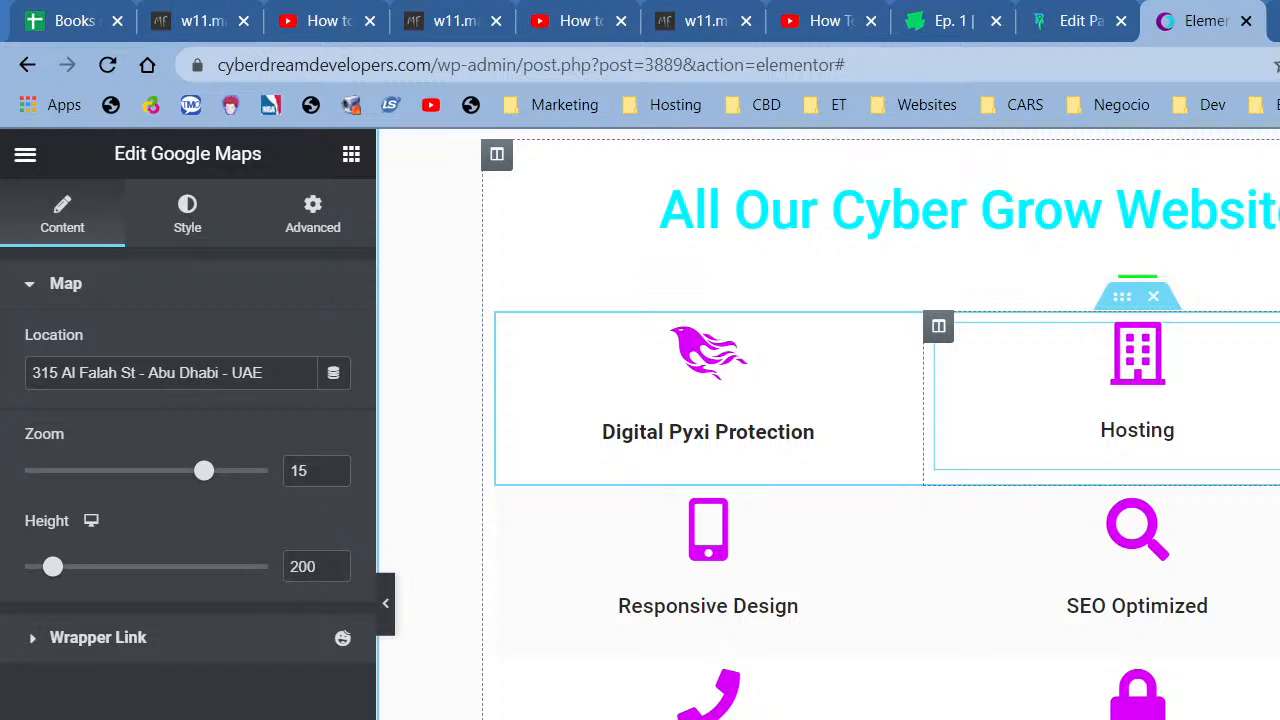
scroll(1071, 407, "down", 5)
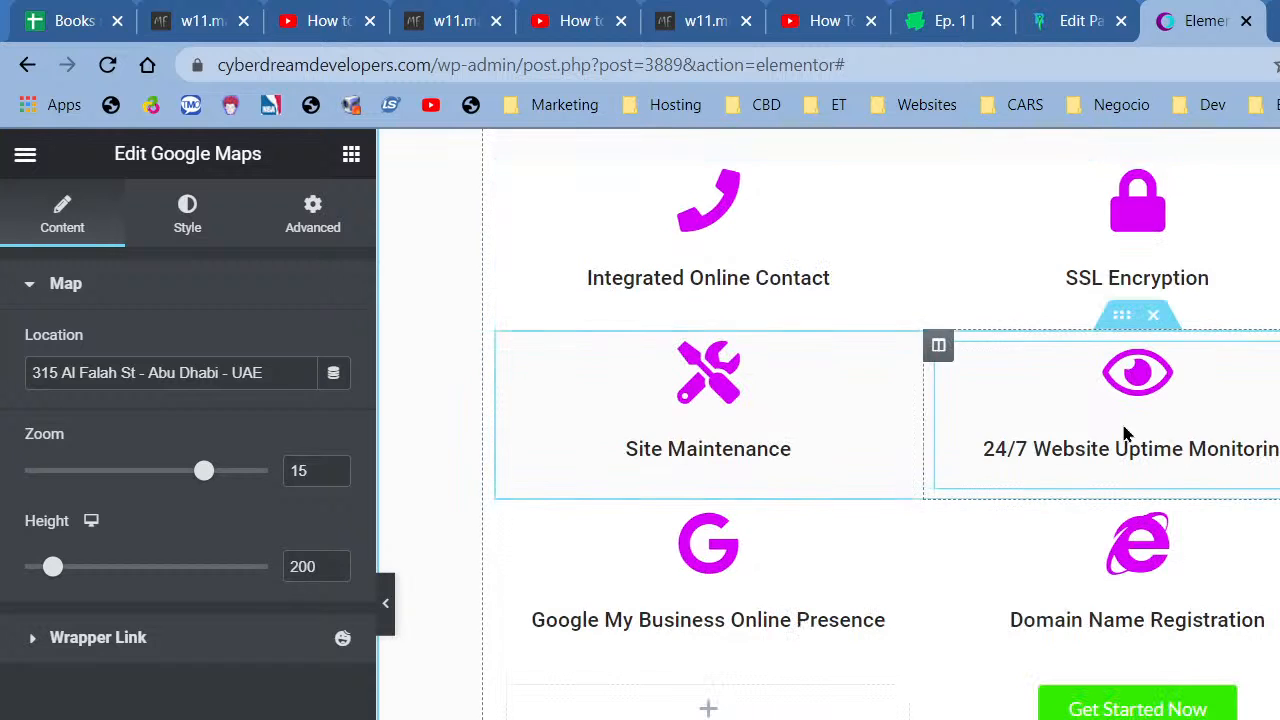
scroll(1124, 432, "down", 3)
scroll(1124, 432, "down", 3)
right_click(545, 558)
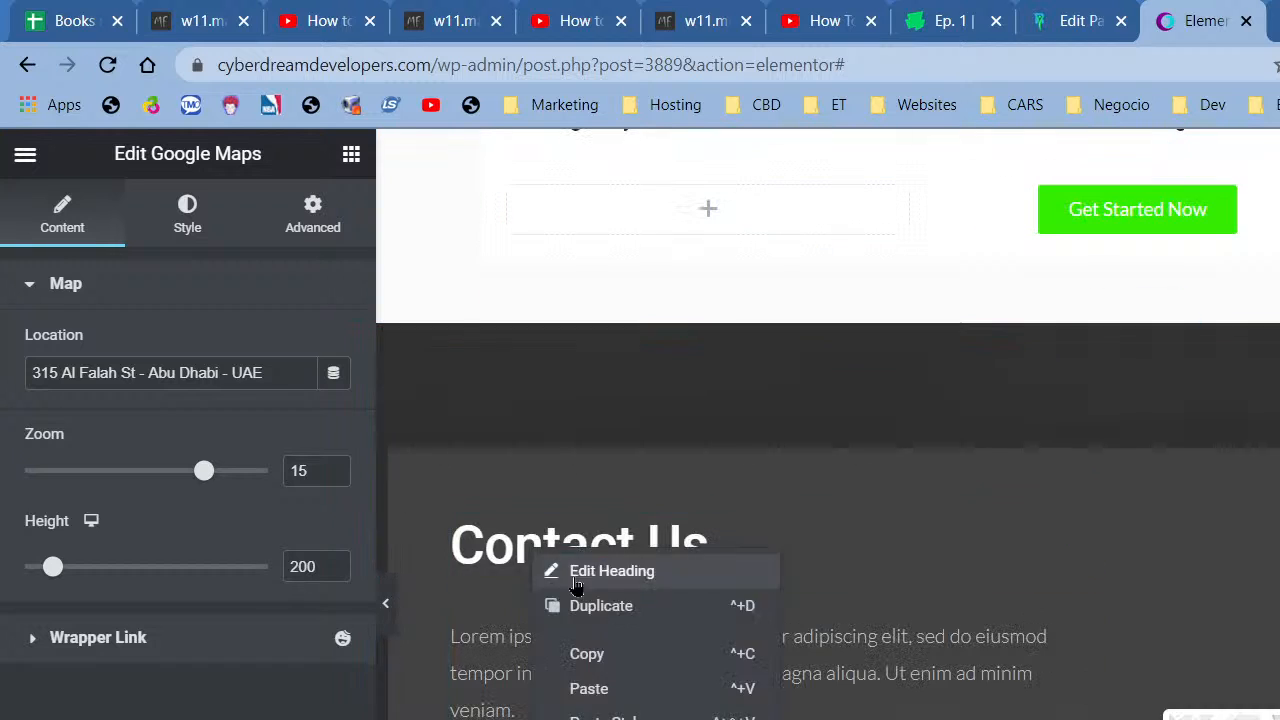
left_click(600, 716)
right_click(556, 622)
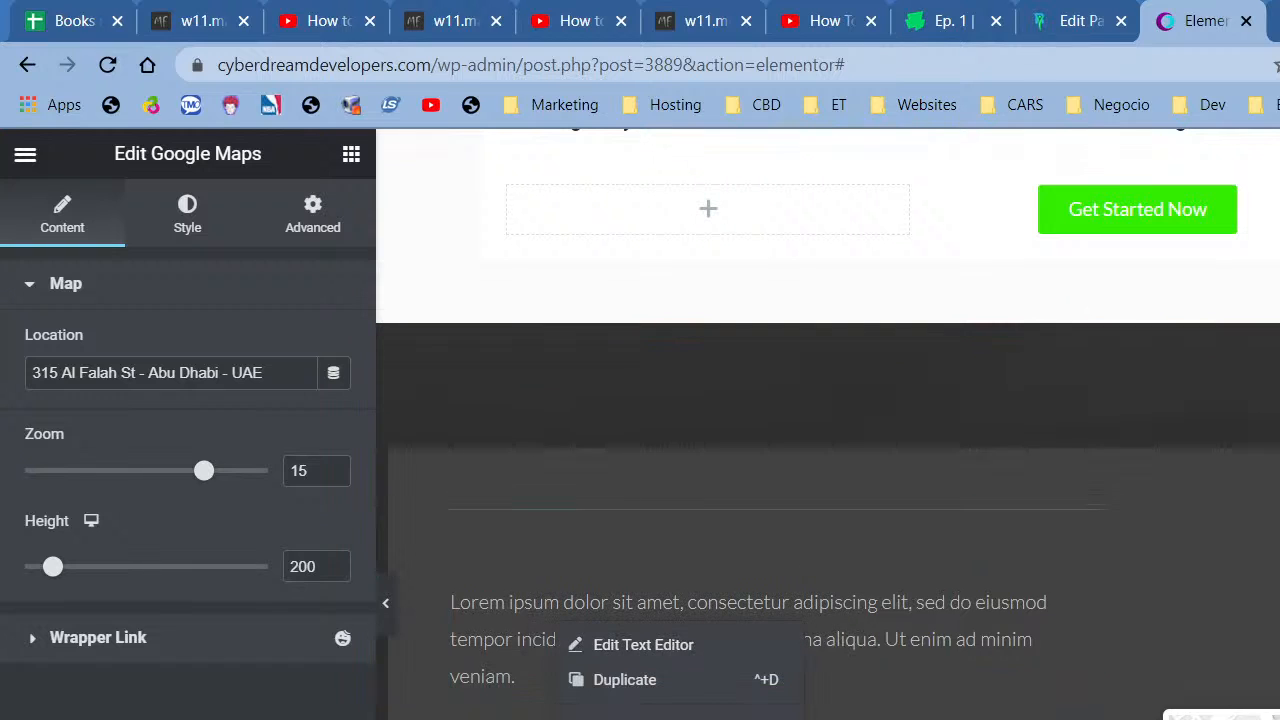
left_click(610, 716)
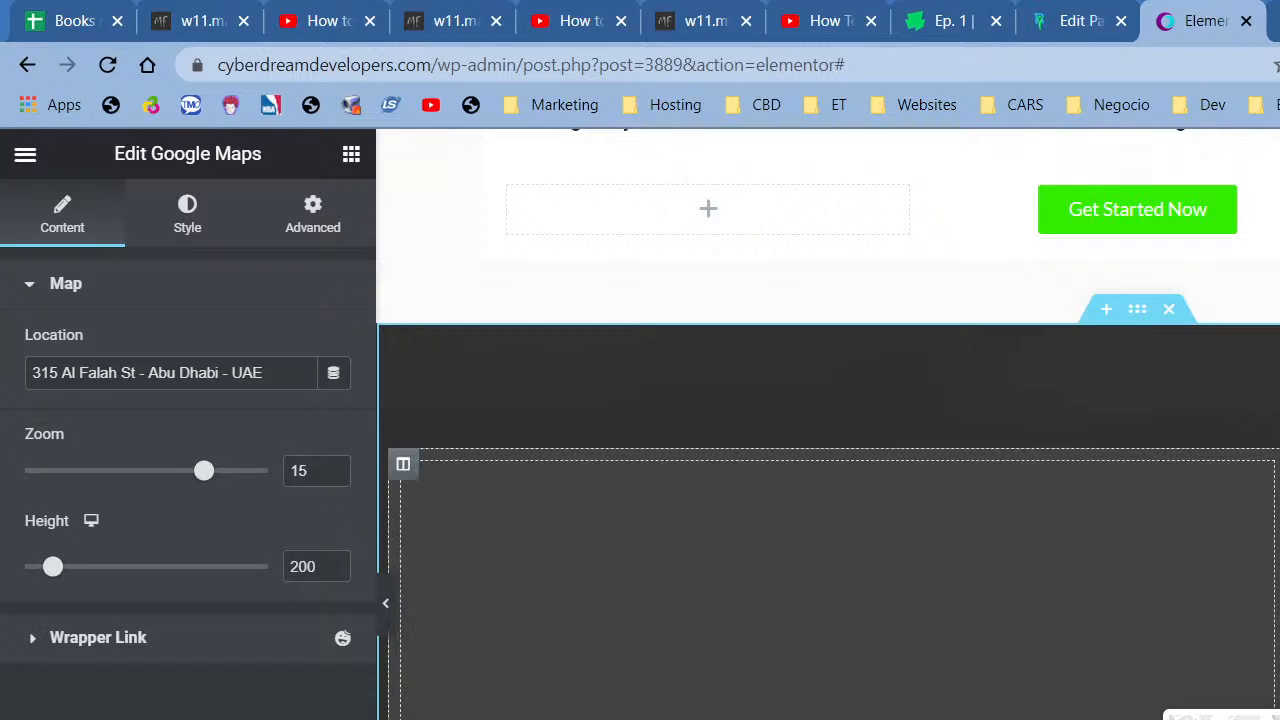
Move the Digital Pyxi Protection, Hosting and Domain Email row and the Responsive Design row from the old section into the dark block's empty column.
scroll(828, 424, "up", 10)
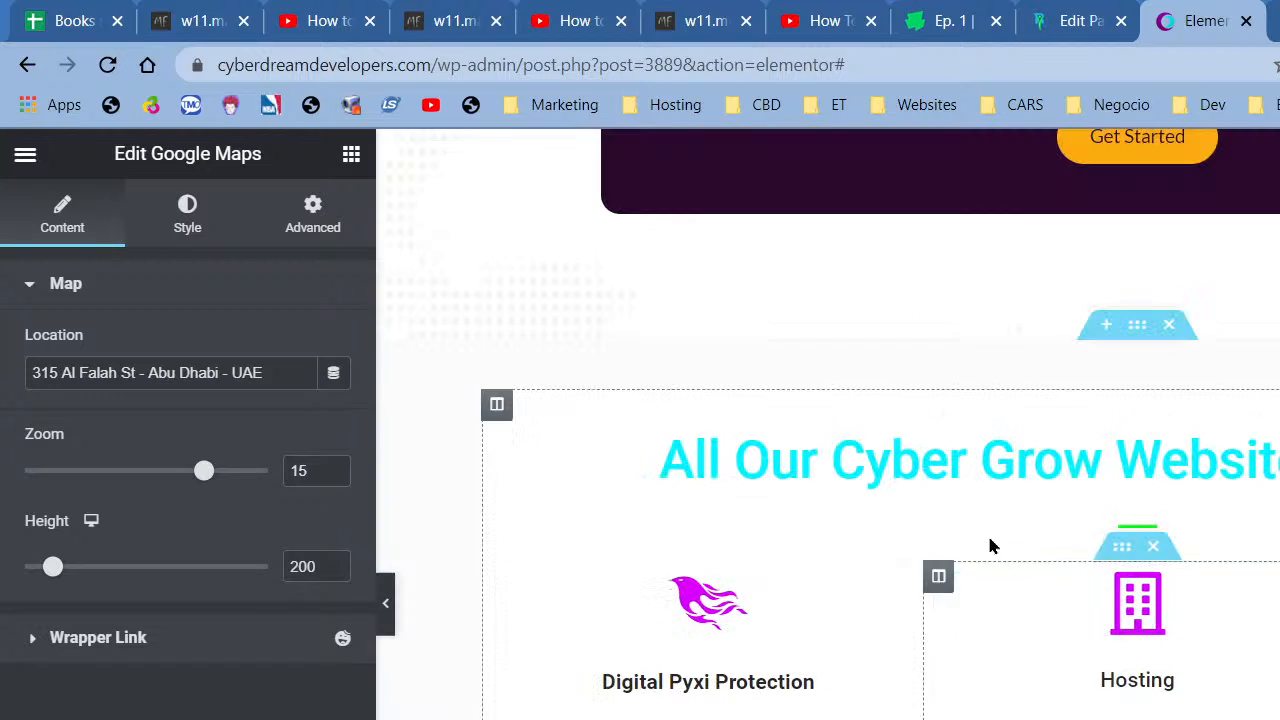
left_click_drag(1143, 617, 817, 697)
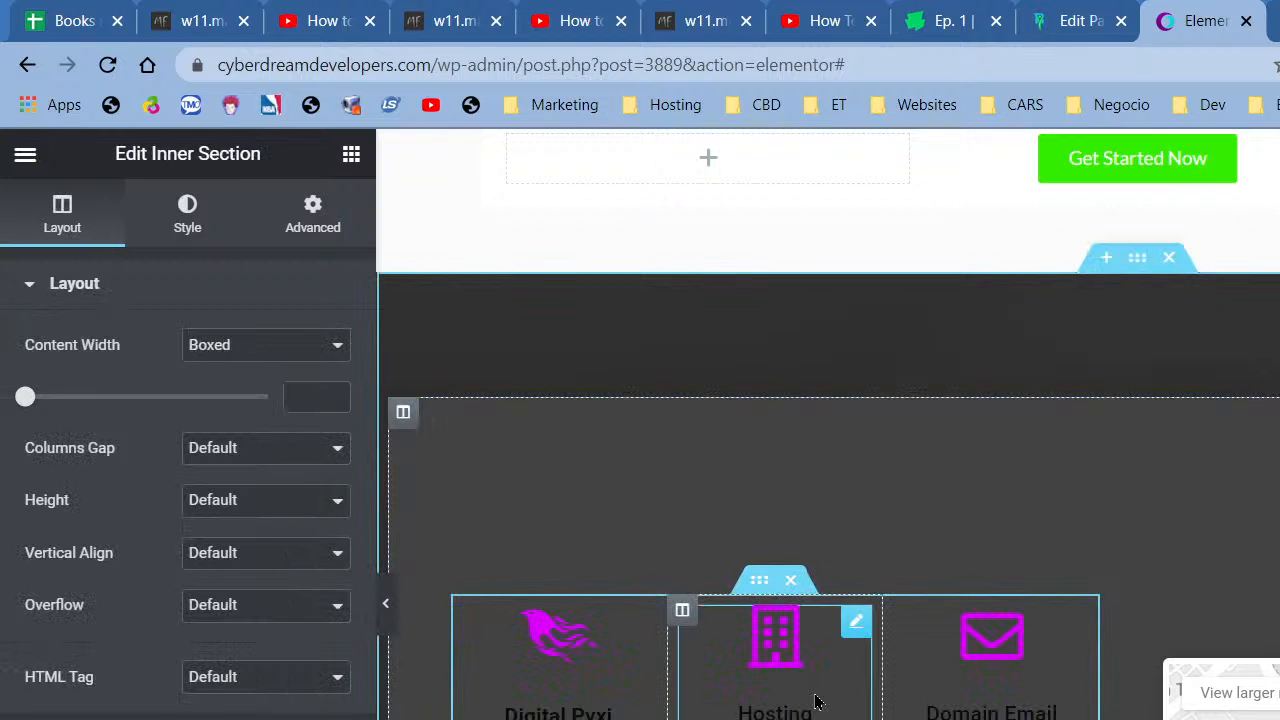
scroll(1160, 460, "up", 10)
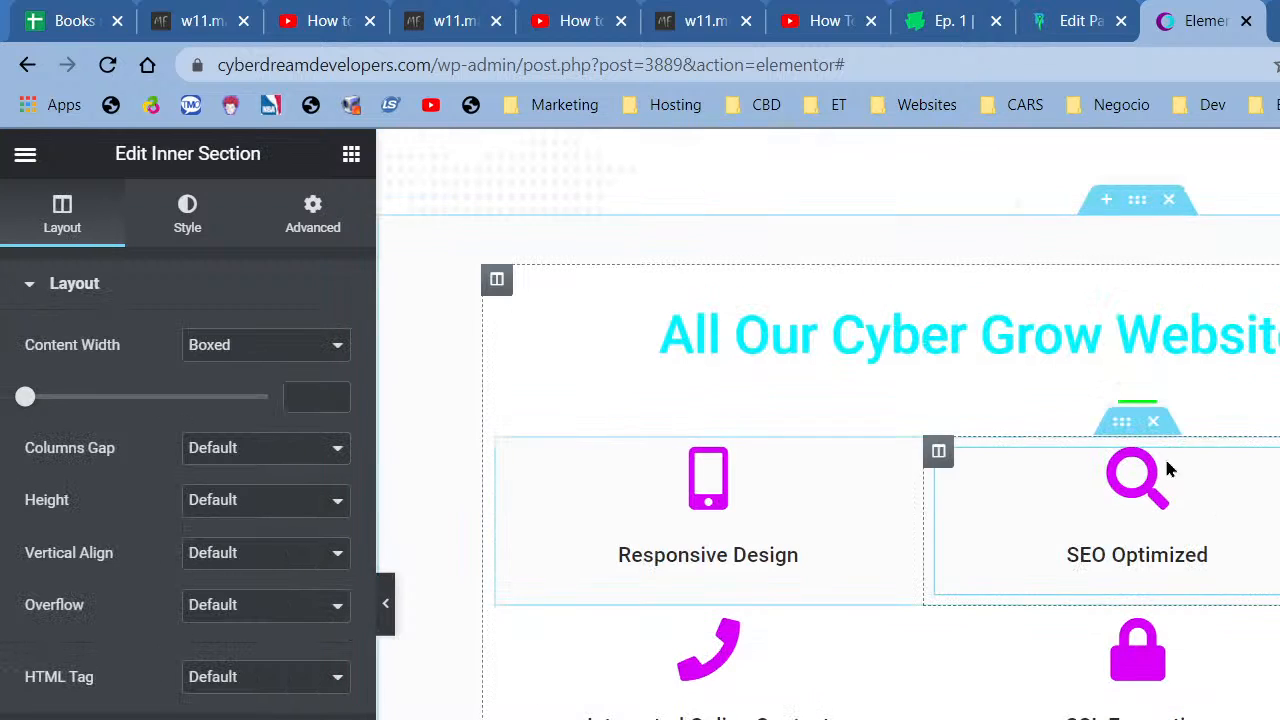
left_click_drag(1128, 424, 770, 716)
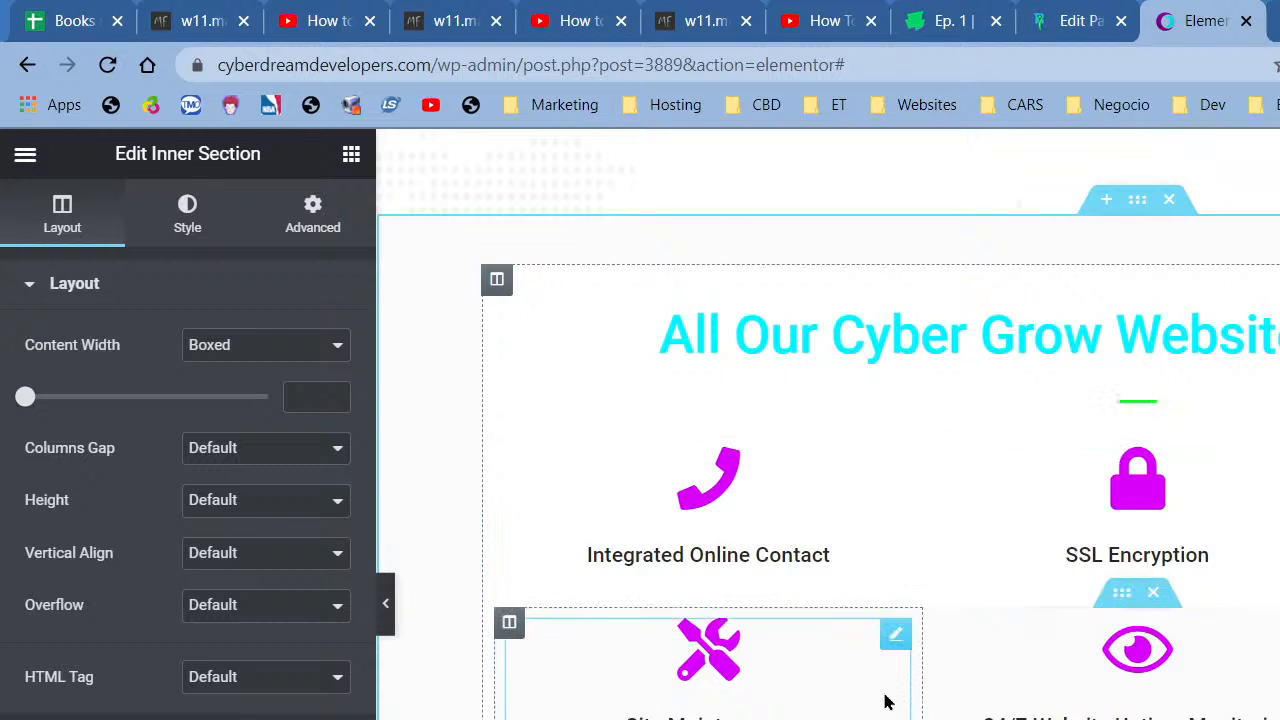
scroll(877, 700, "down", 5)
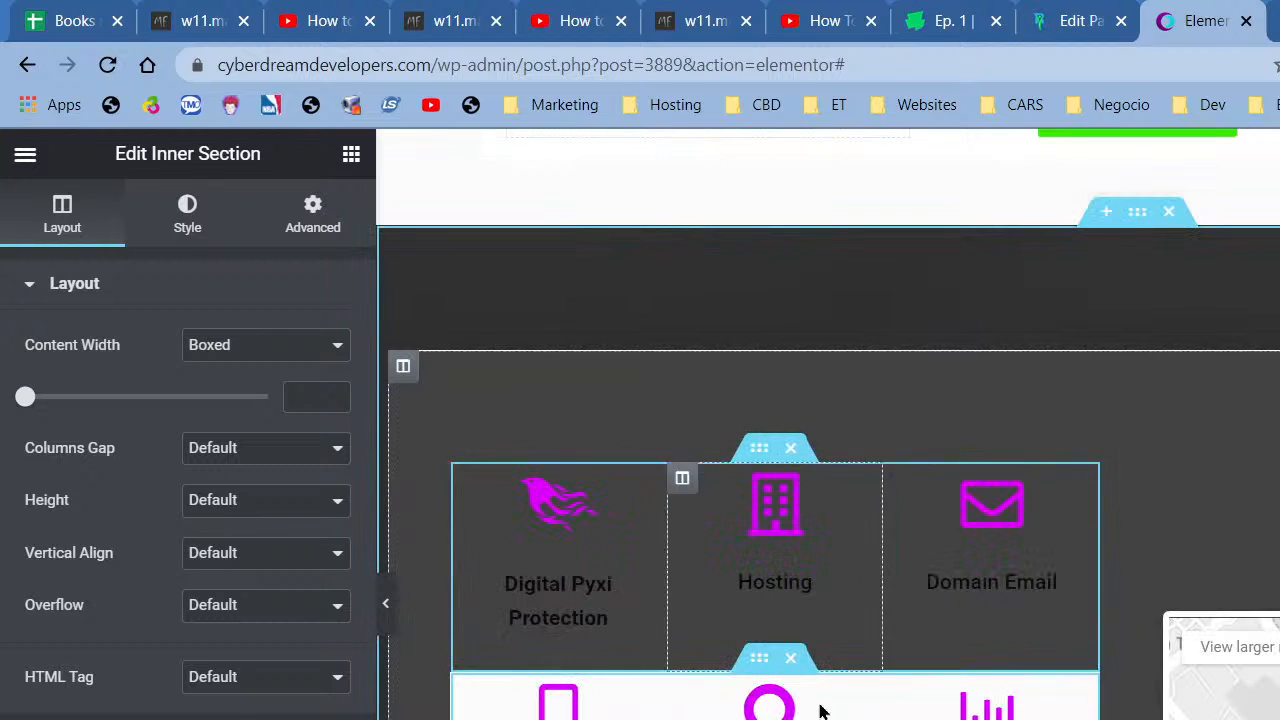
Move the remaining Integrated Online Contact, Site Maintenance and Google My Business rows into the dark block beneath the rows already there.
scroll(1040, 710, "up", 5)
scroll(1040, 710, "up", 1)
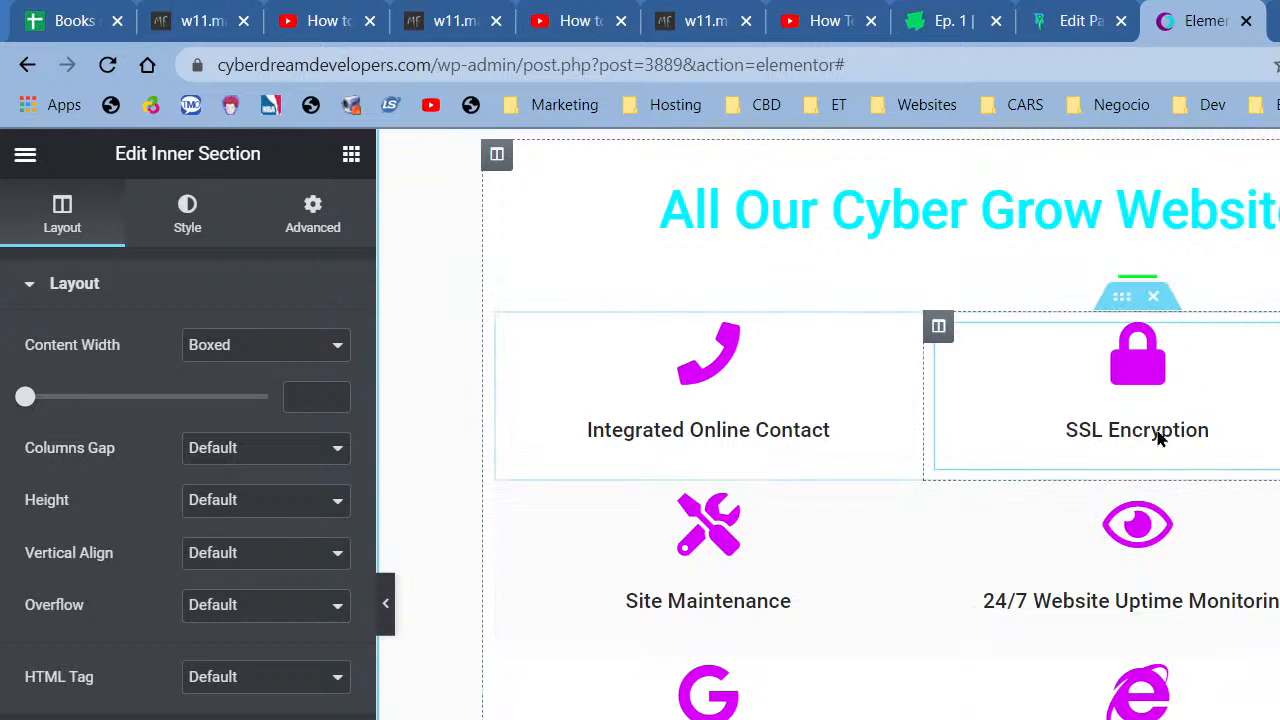
left_click_drag(1122, 296, 849, 640)
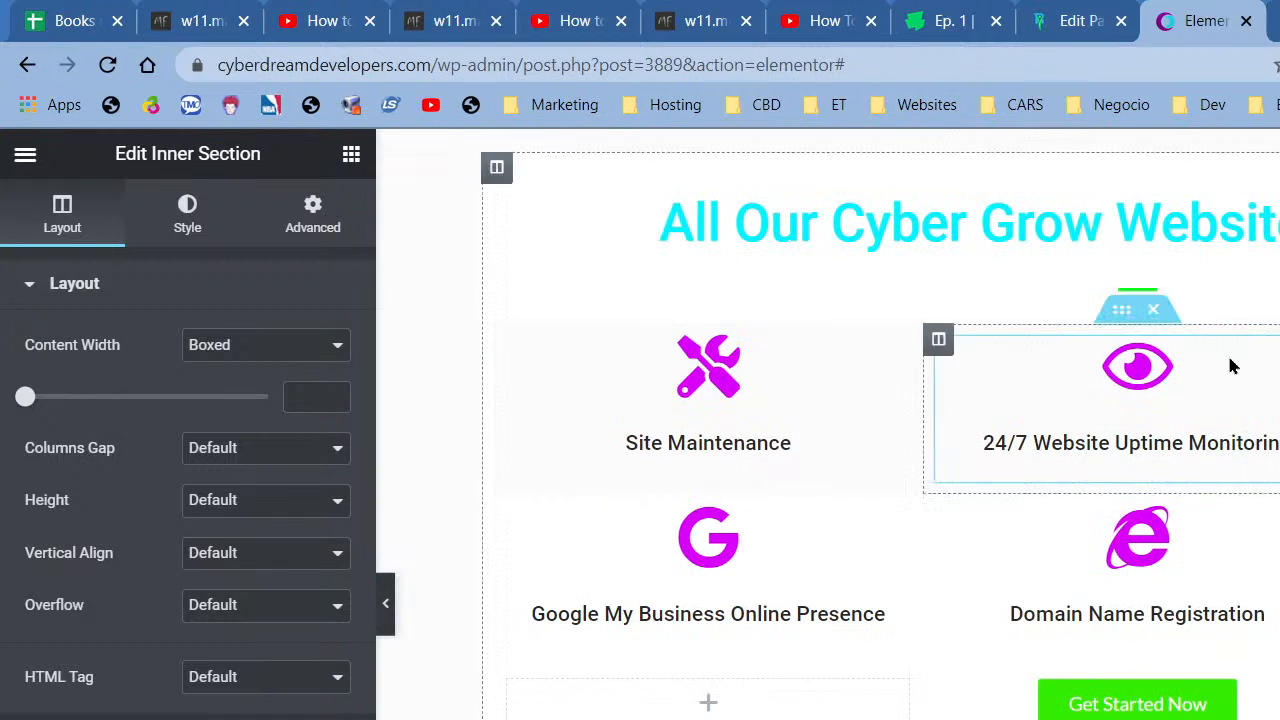
left_click_drag(1137, 304, 806, 666)
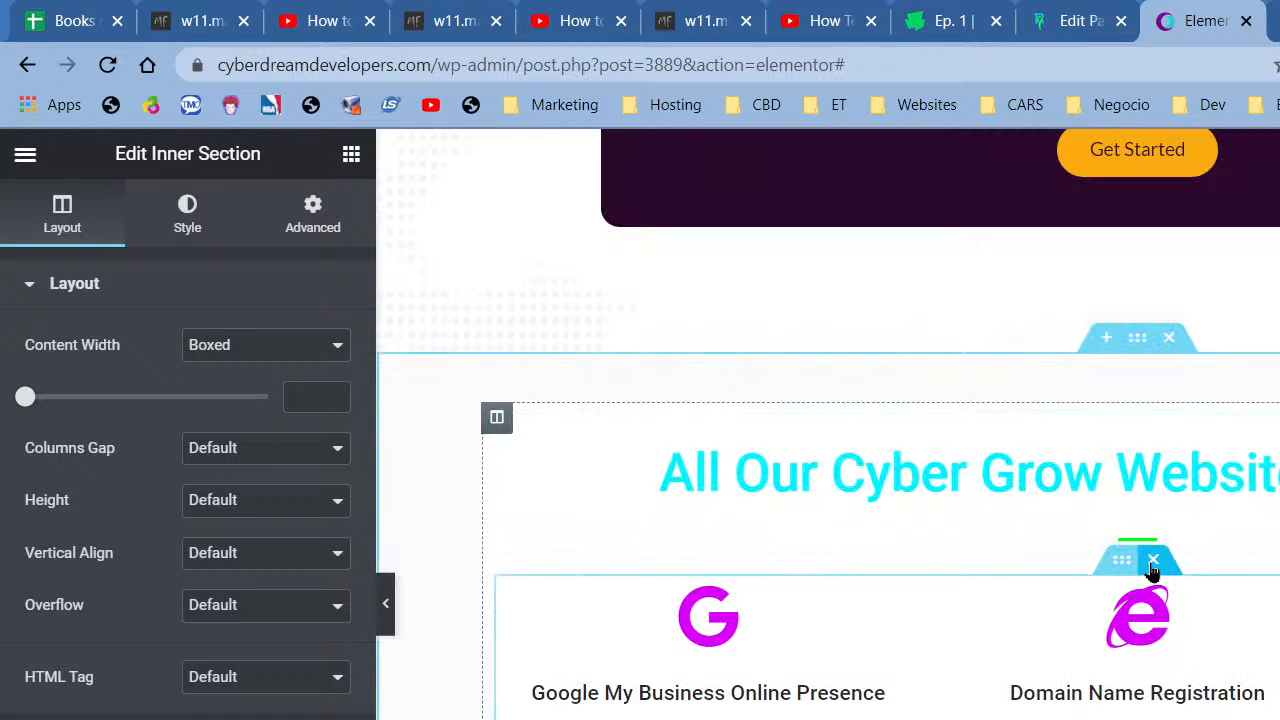
left_click_drag(1130, 557, 975, 627)
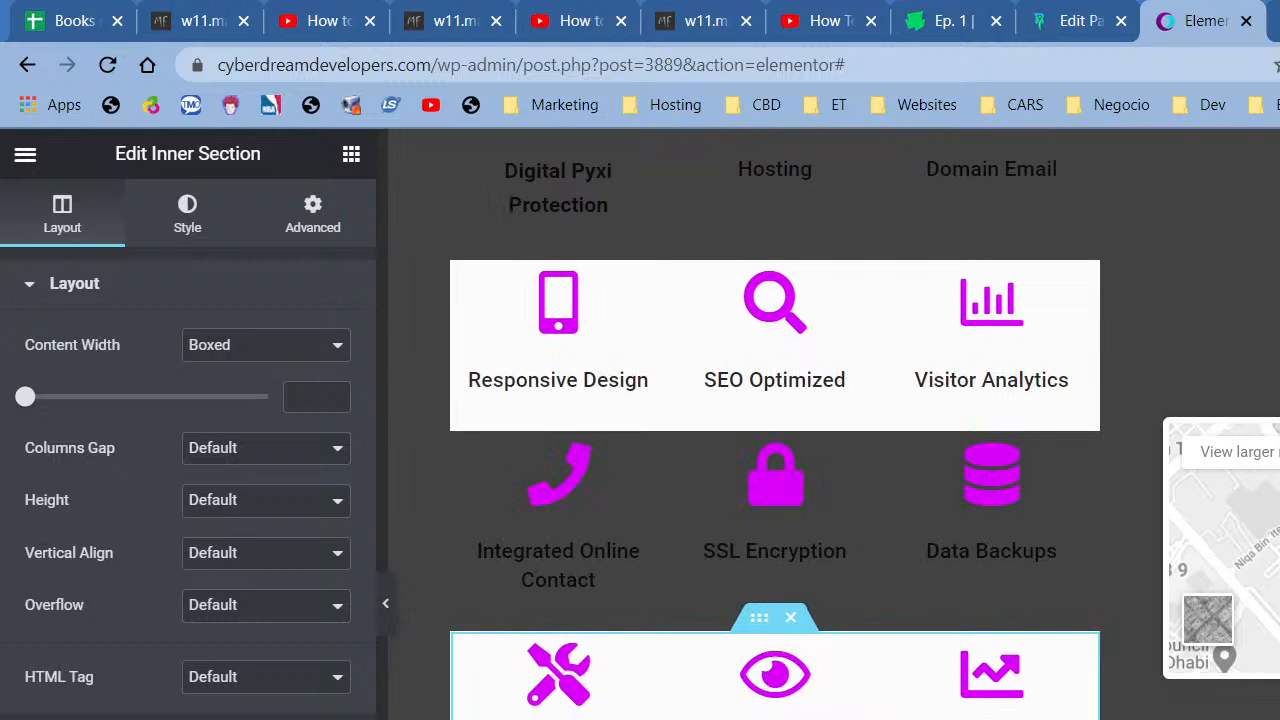
scroll(775, 430, "down", 1)
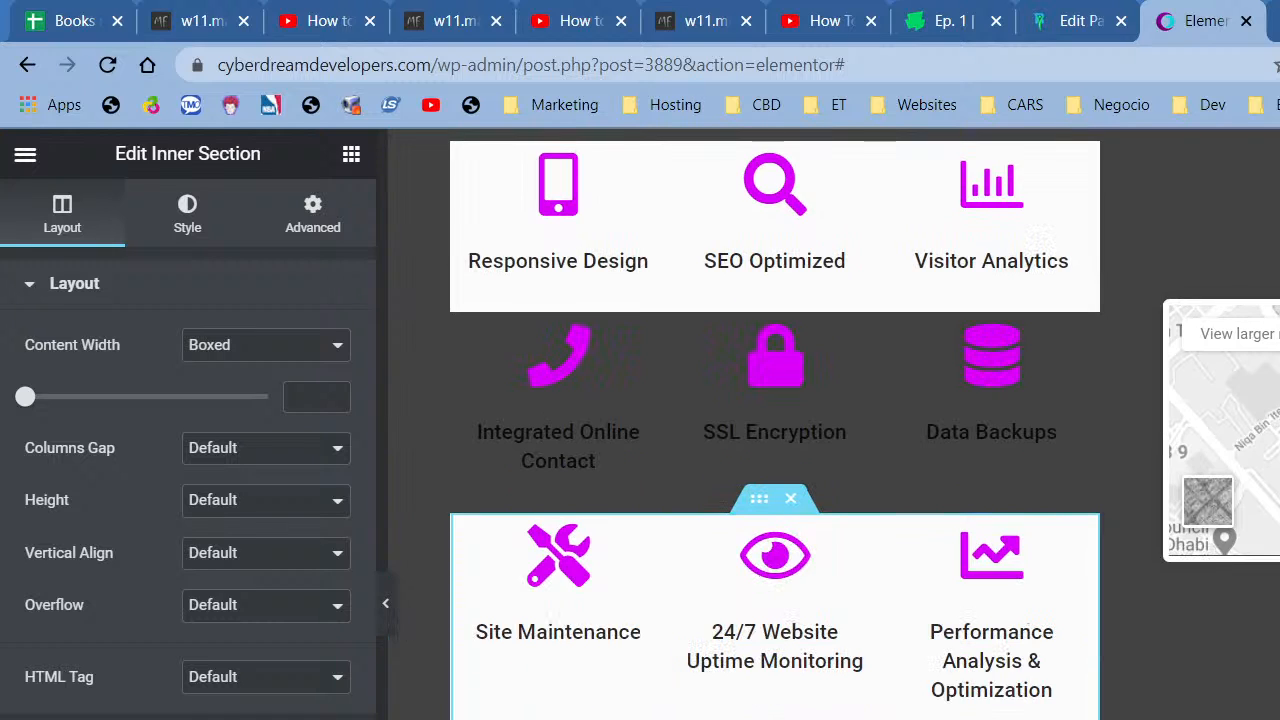
left_click_drag(780, 696, 817, 680)
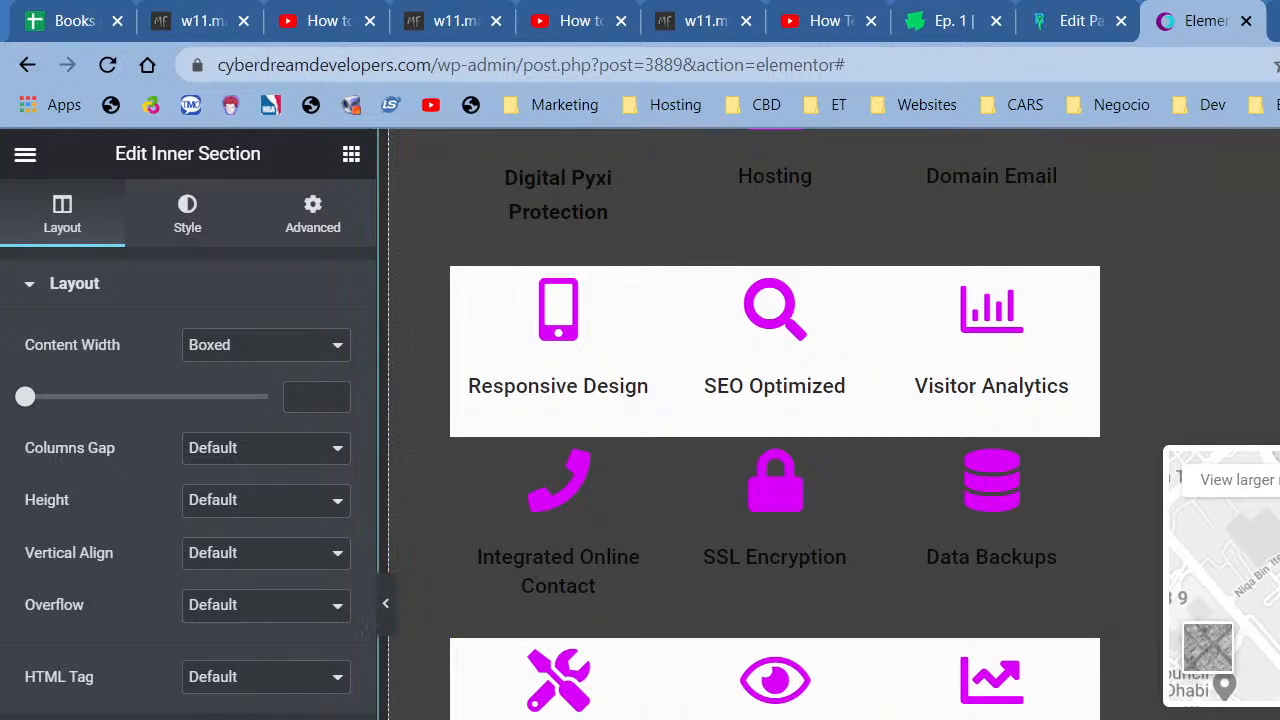
Review the emptied section, the moved feature rows and the pricing packages, and preview the dark block with the editor panel hidden.
scroll(828, 424, "up", 5)
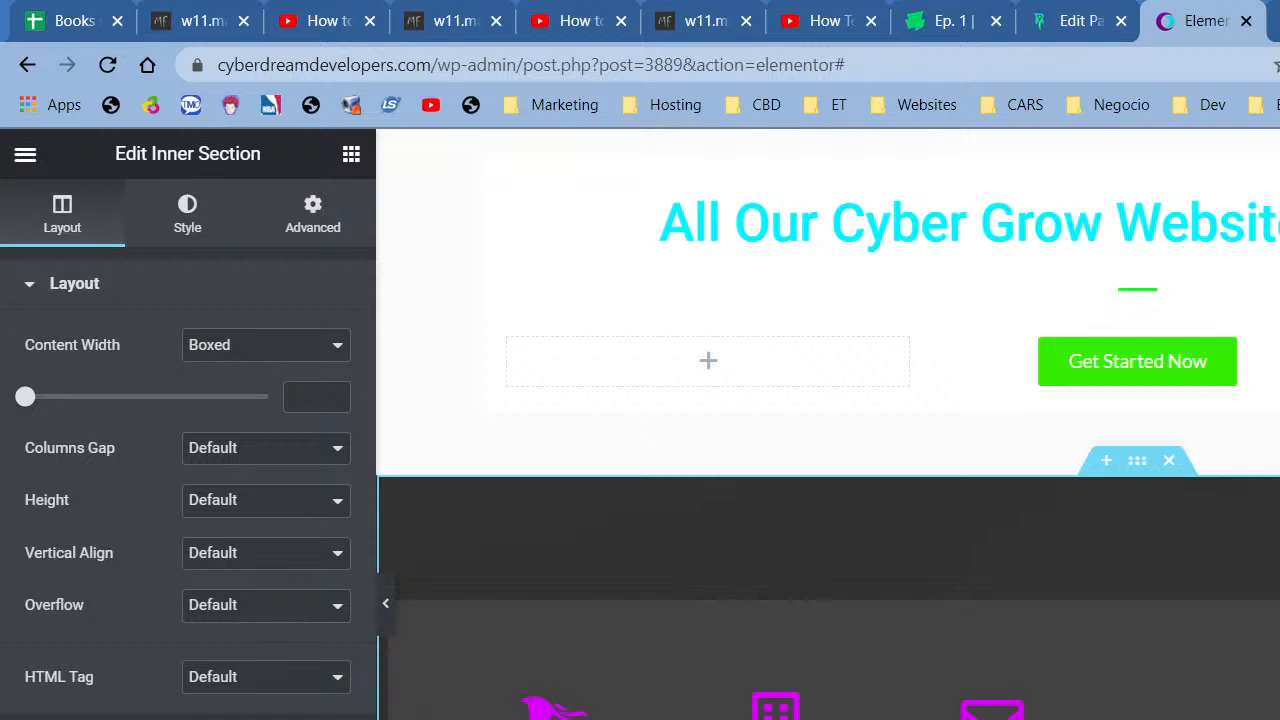
scroll(1088, 623, "up", 2)
scroll(1140, 334, "up", 2)
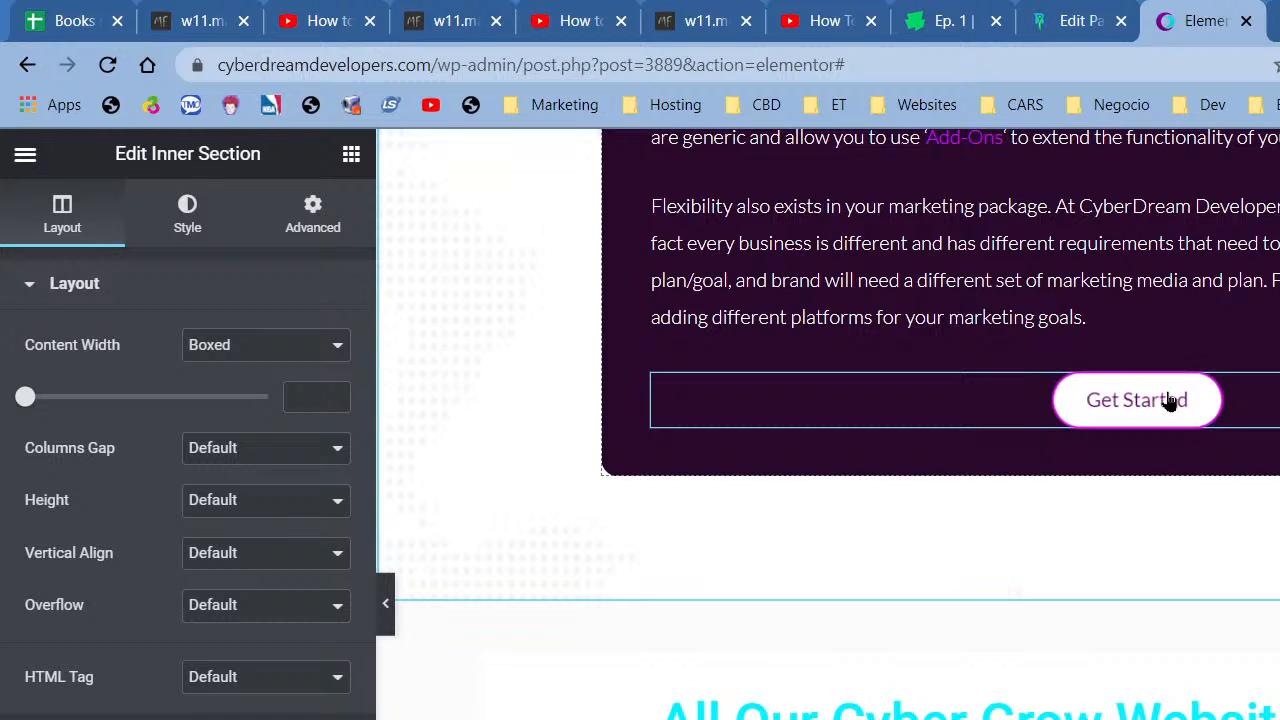
scroll(1234, 491, "down", 10)
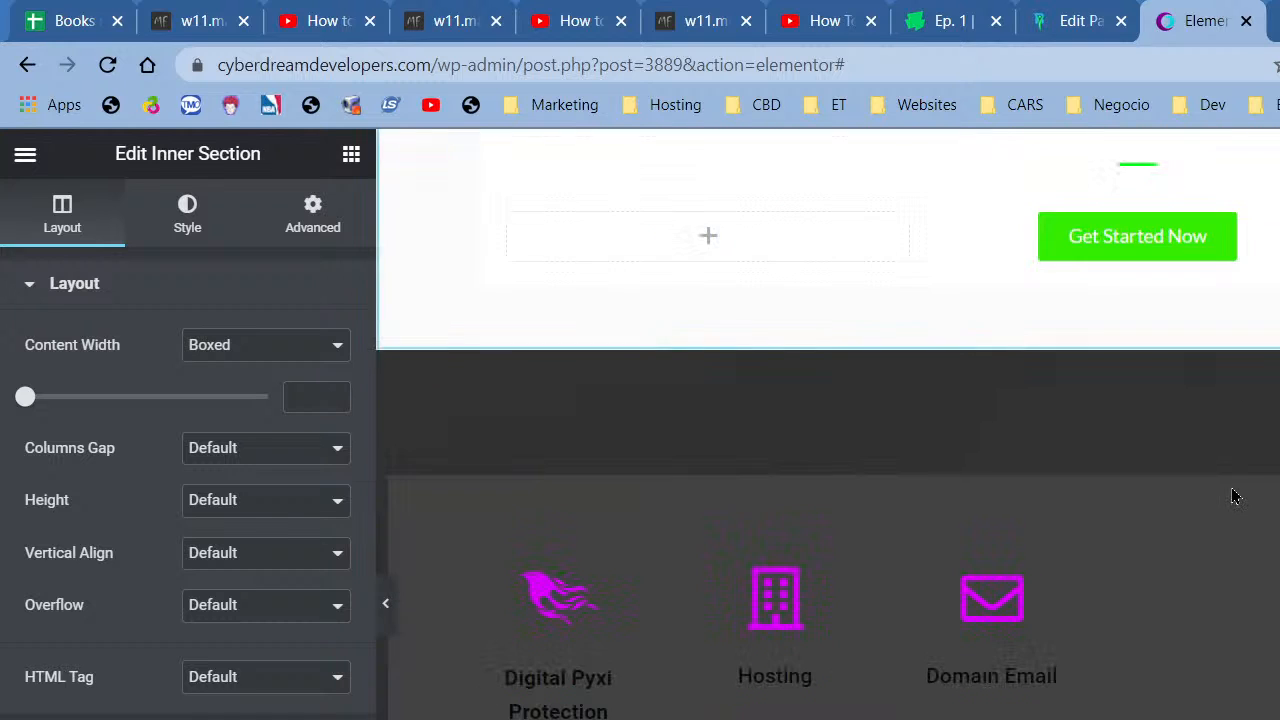
scroll(974, 491, "down", 5)
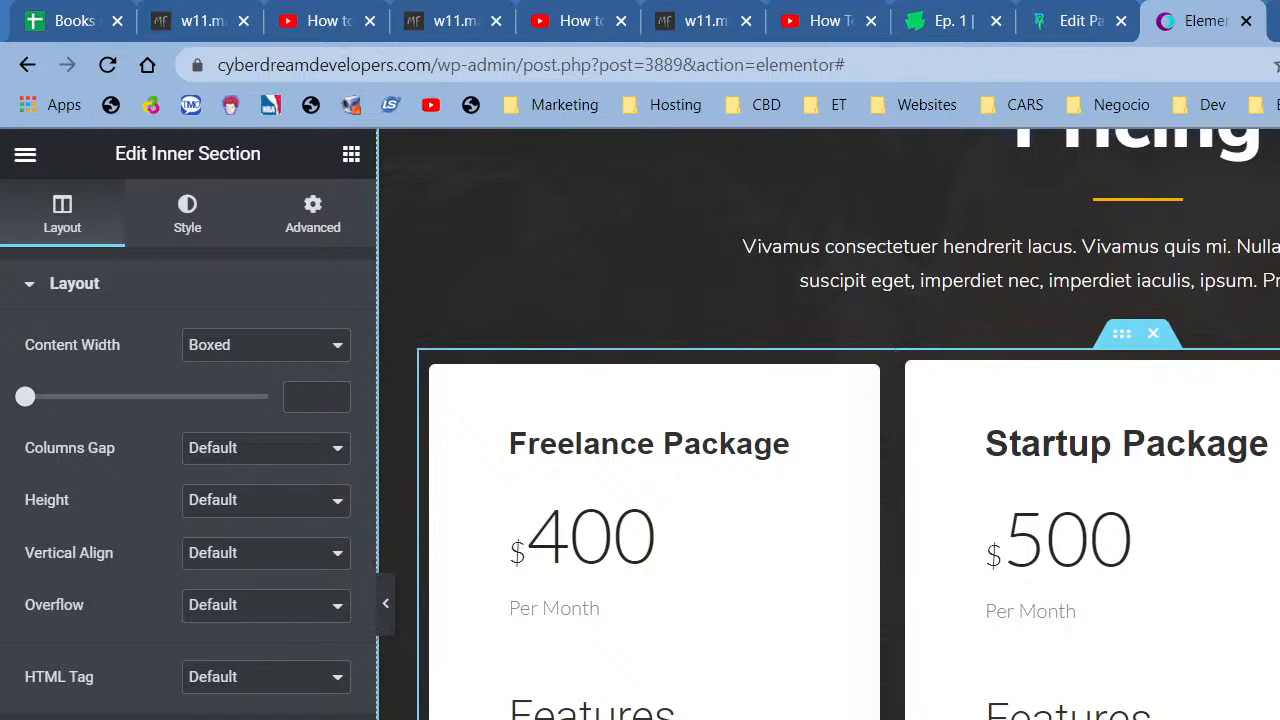
scroll(850, 425, "down", 4)
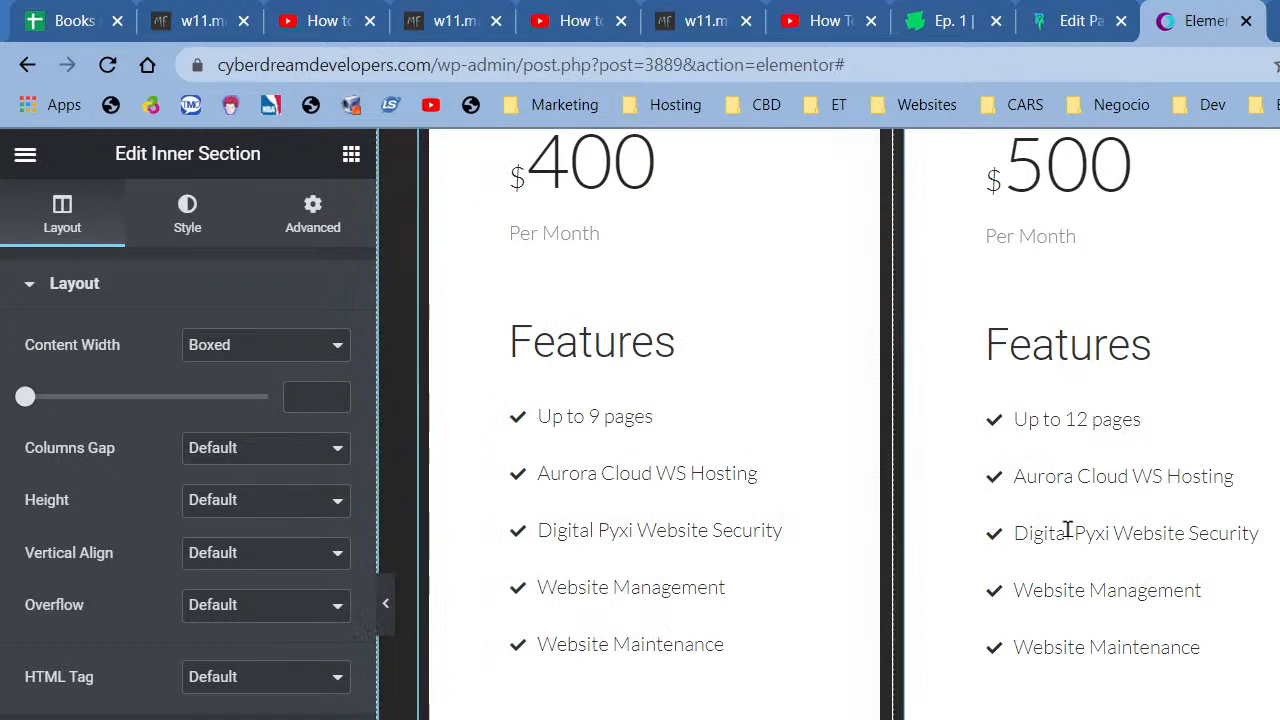
scroll(991, 491, "up", 10)
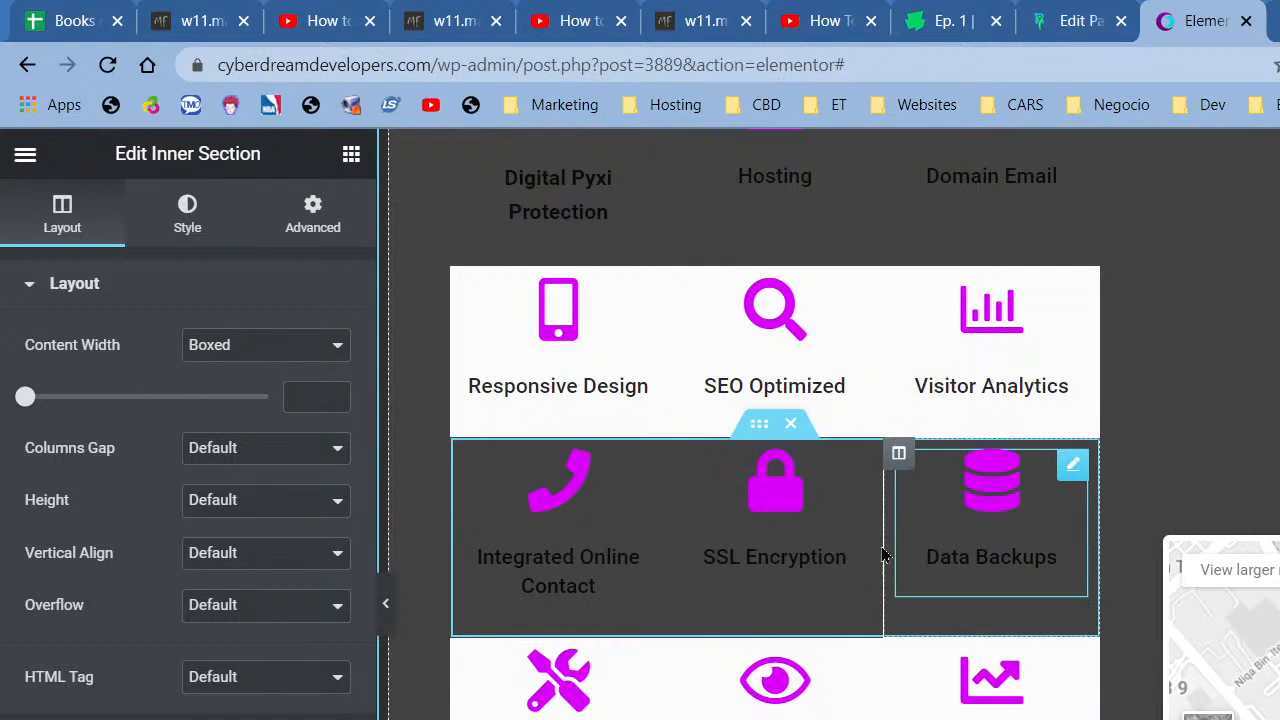
scroll(882, 555, "up", 3)
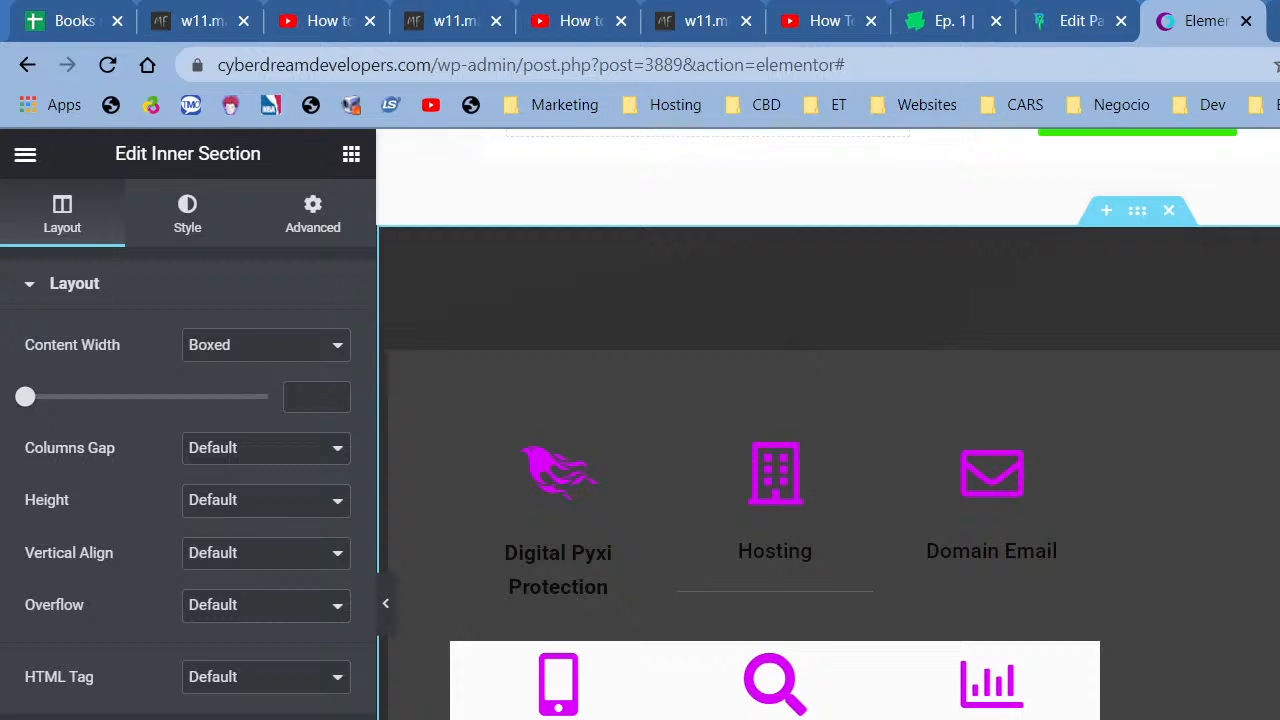
scroll(828, 424, "down", 4)
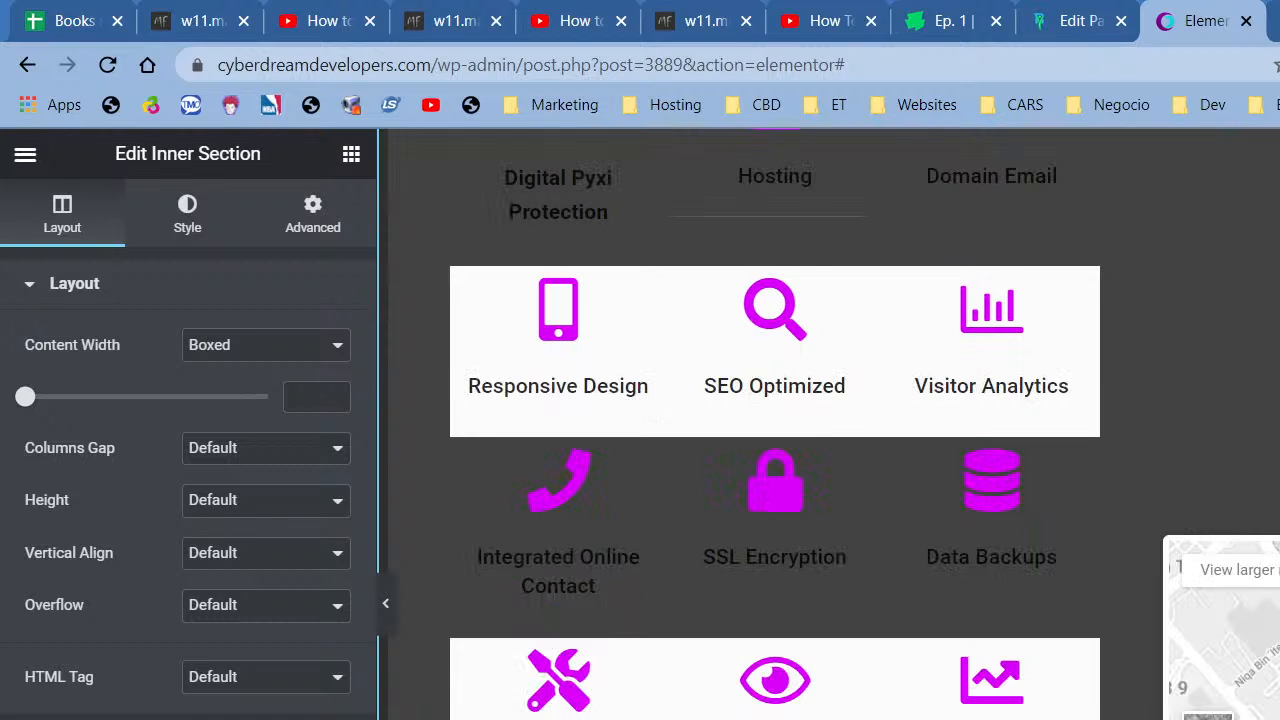
left_click(394, 626)
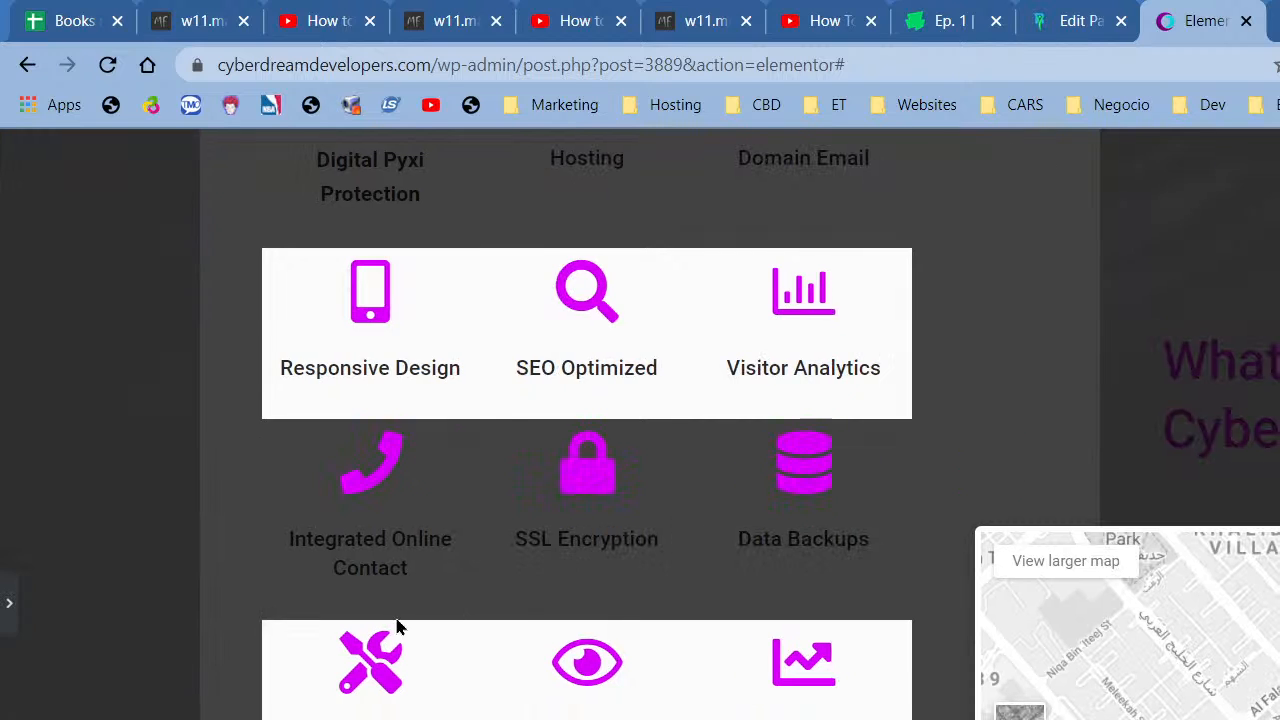
Open the dark section's settings and set its boxed content width to 1300.
scroll(1033, 545, "up", 3)
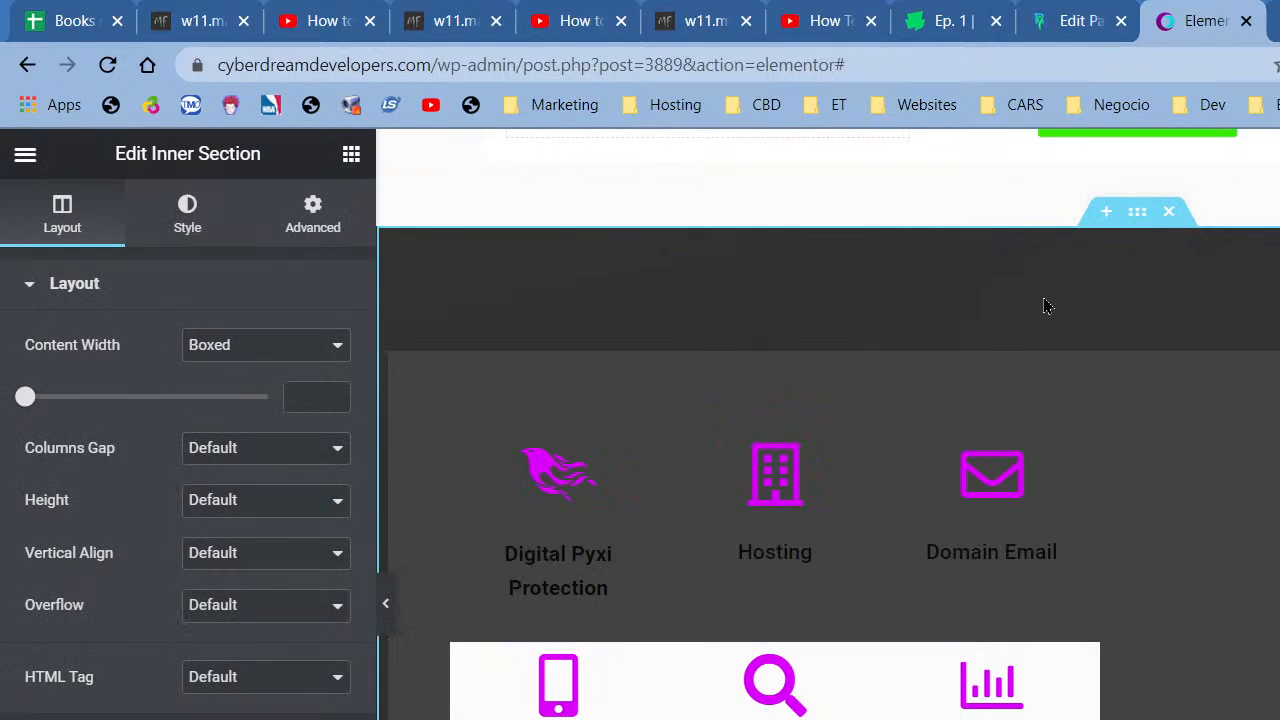
right_click(1043, 297)
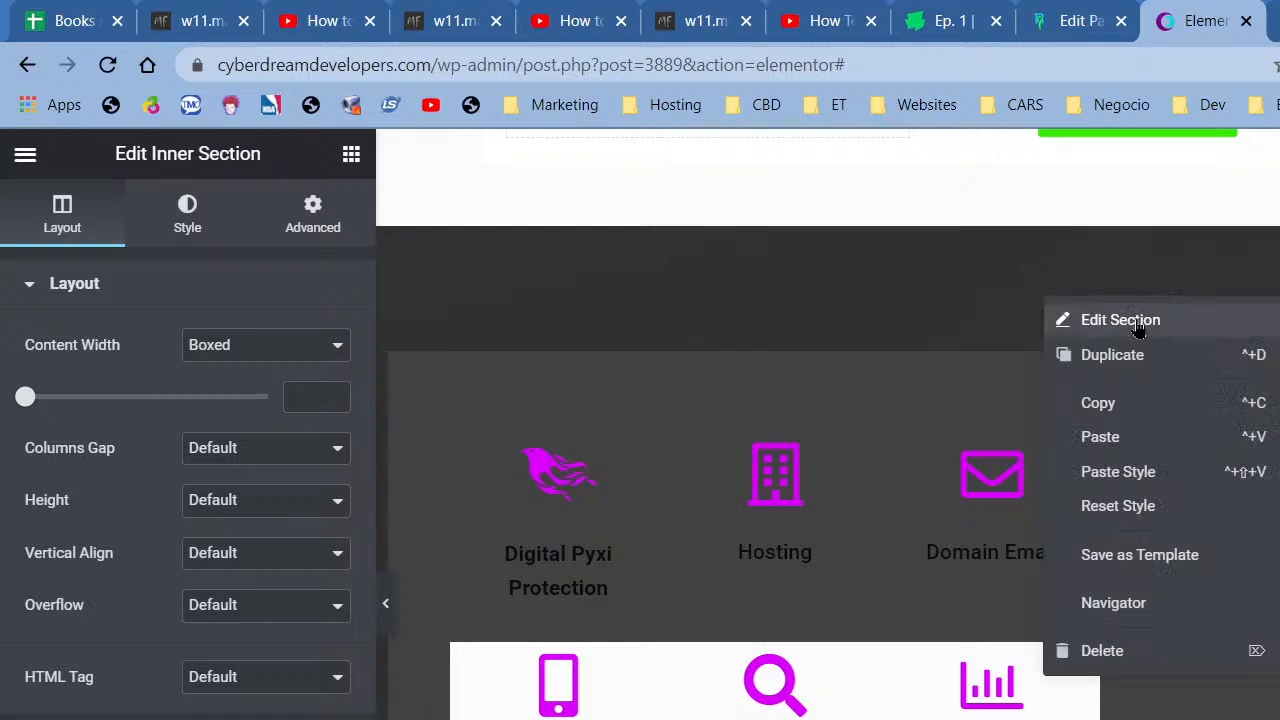
left_click(1140, 321)
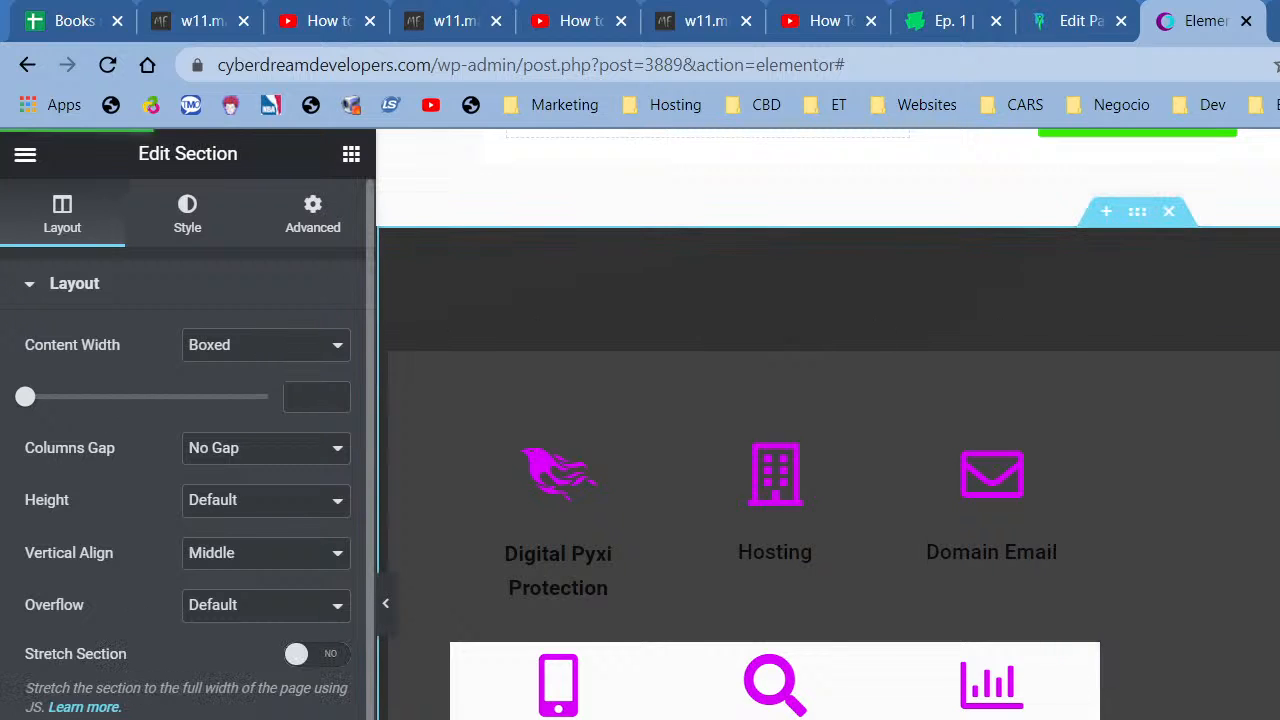
scroll(180, 450, "down", 2)
scroll(76, 494, "up", 2)
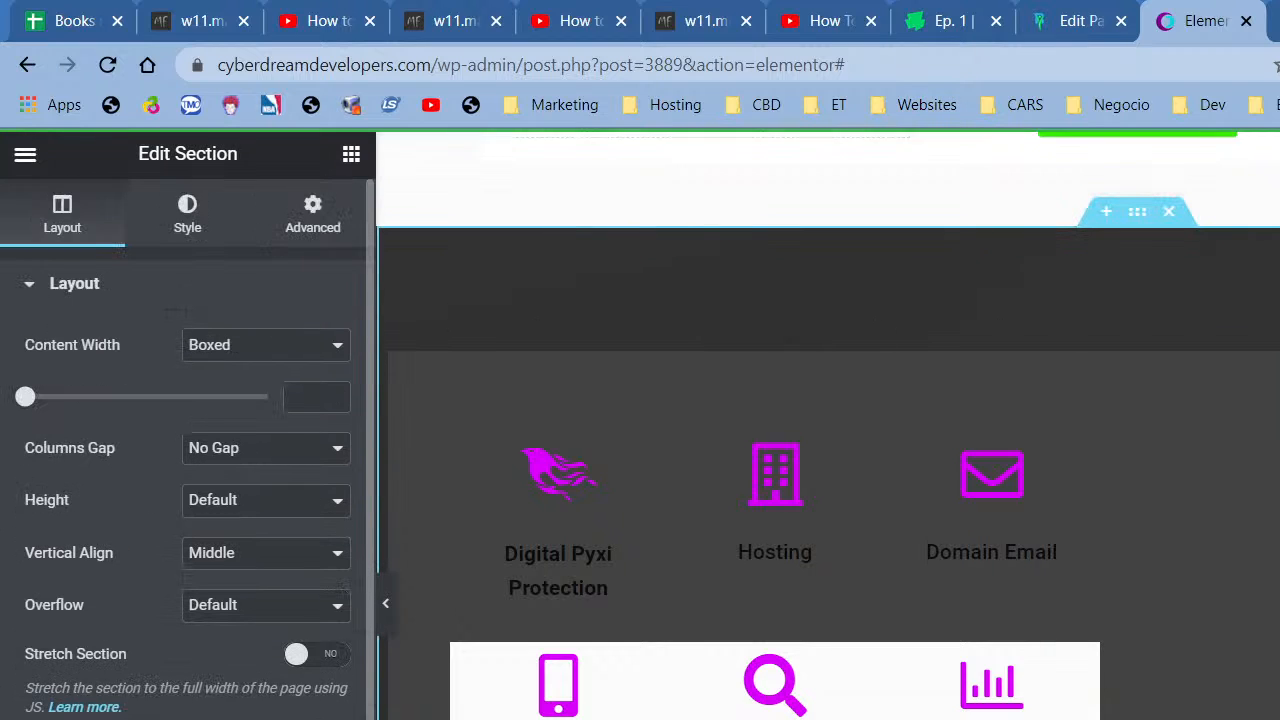
left_click(330, 400)
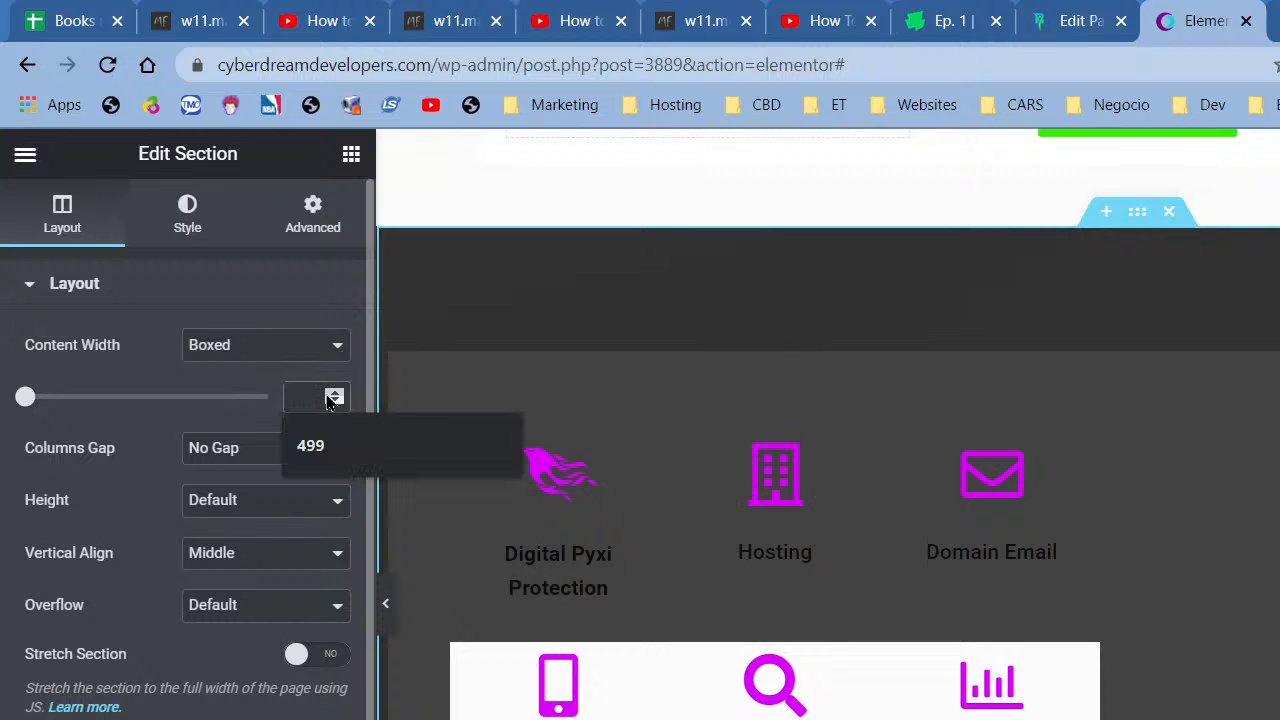
type("13")
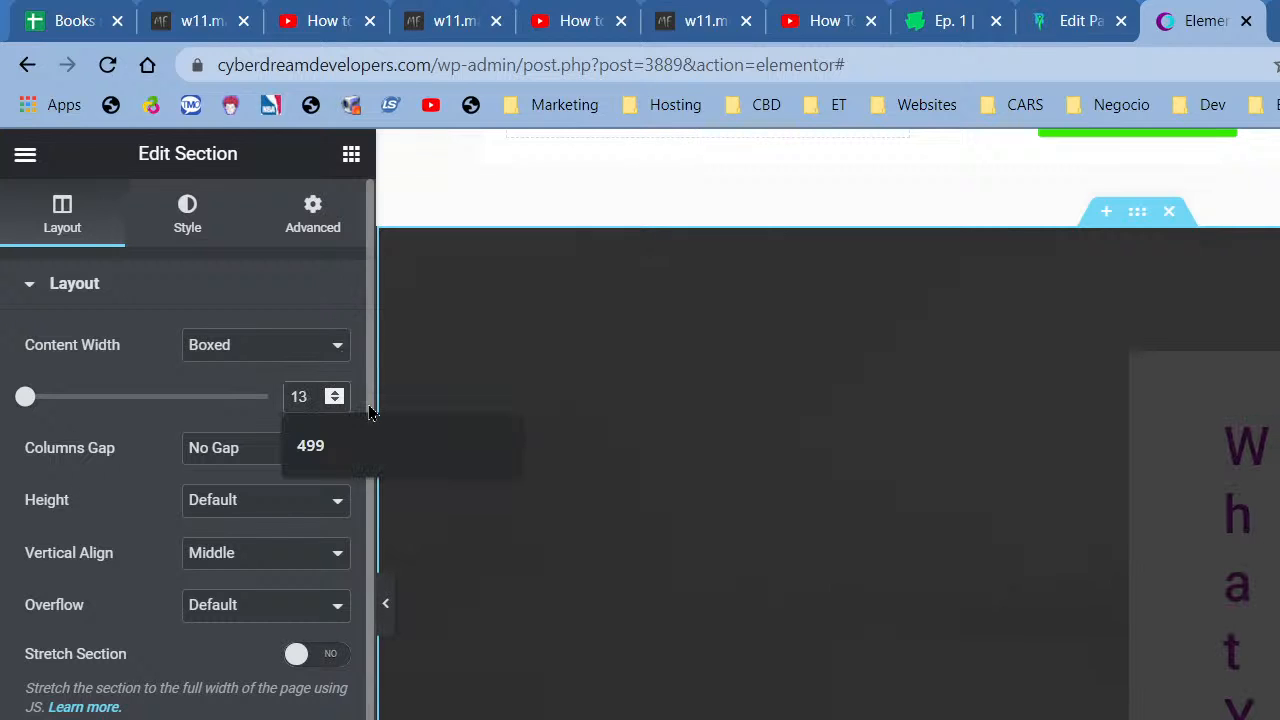
type("00")
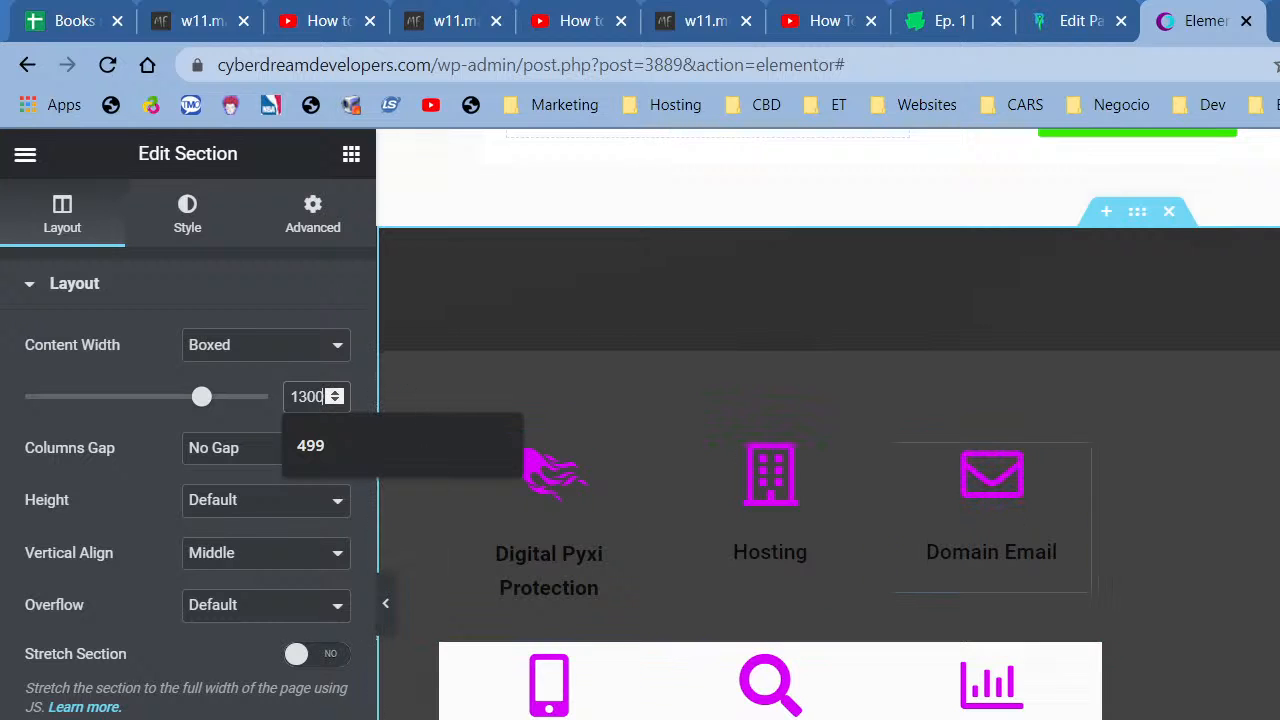
Show the dark section's column structure options and slightly widen the column holding the feature rows.
scroll(187, 450, "down", 2)
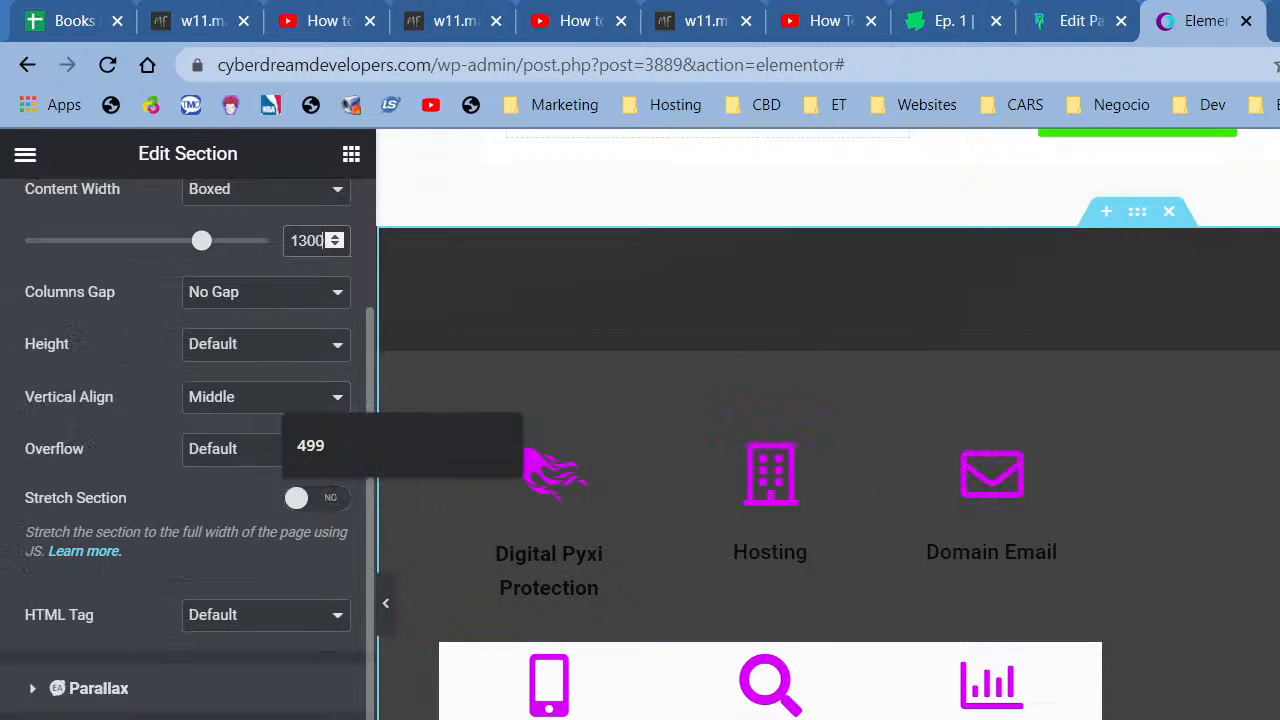
left_click(84, 719)
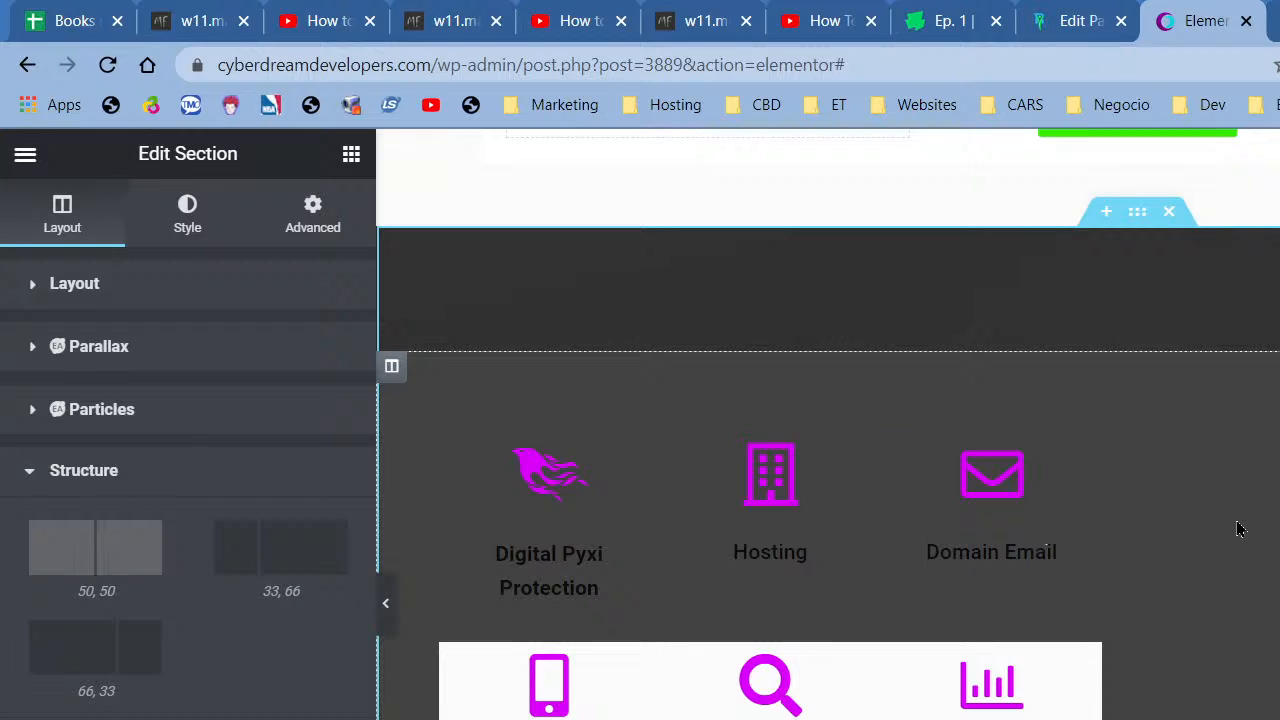
mouse_move(1137, 500)
left_mouse_down()
mouse_move(1169, 500)
mouse_move(1139, 500)
left_mouse_up()
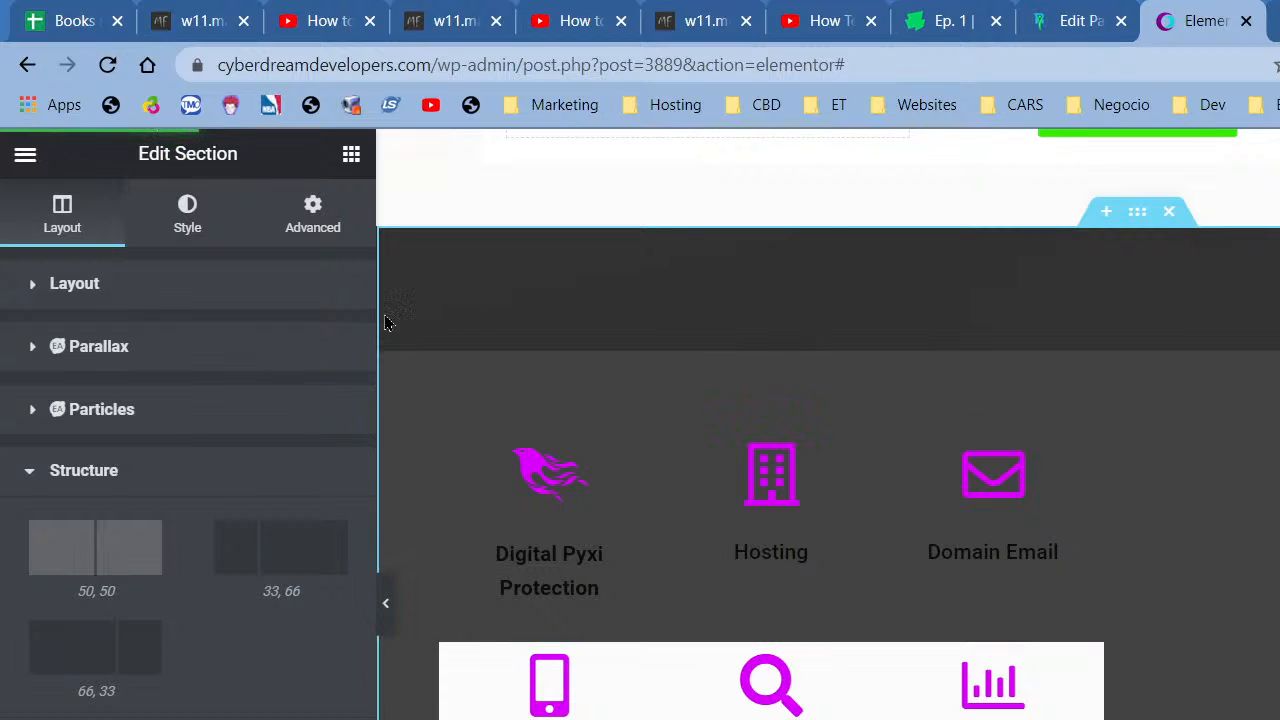
Remove the fern image from the dark section's background overlay and reopen the section's background settings.
left_click(145, 232)
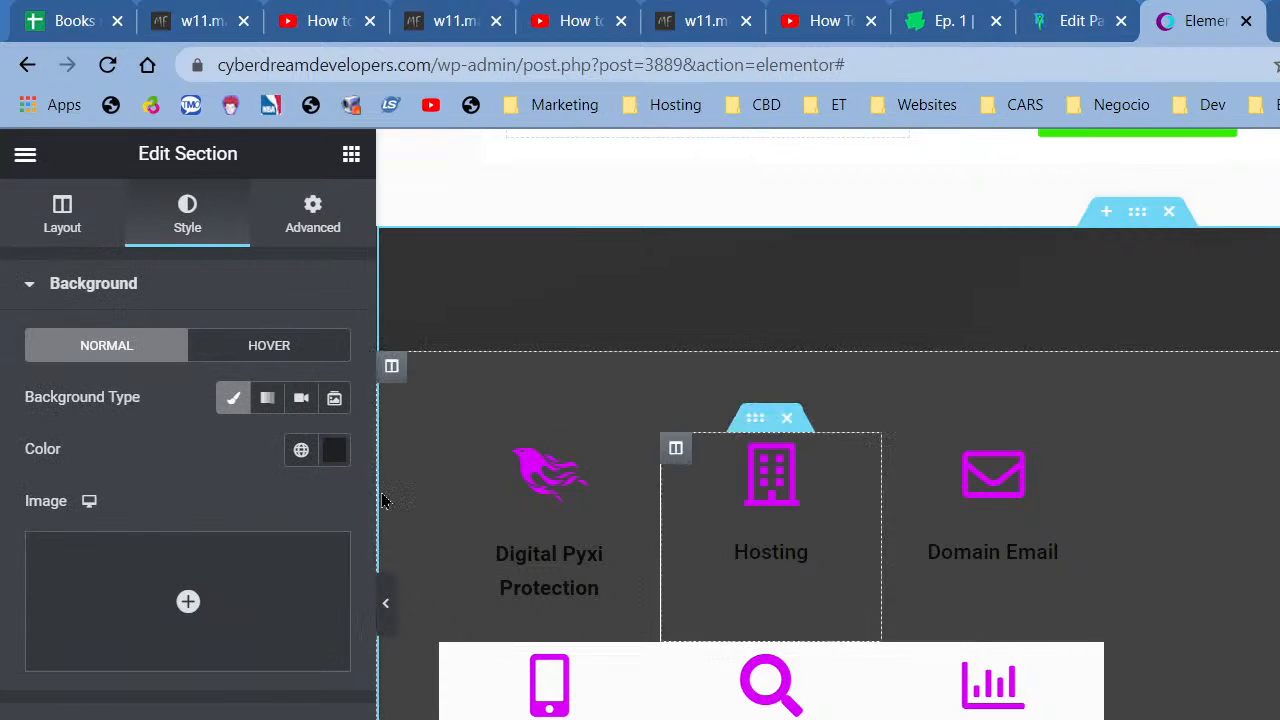
mouse_move(272, 612)
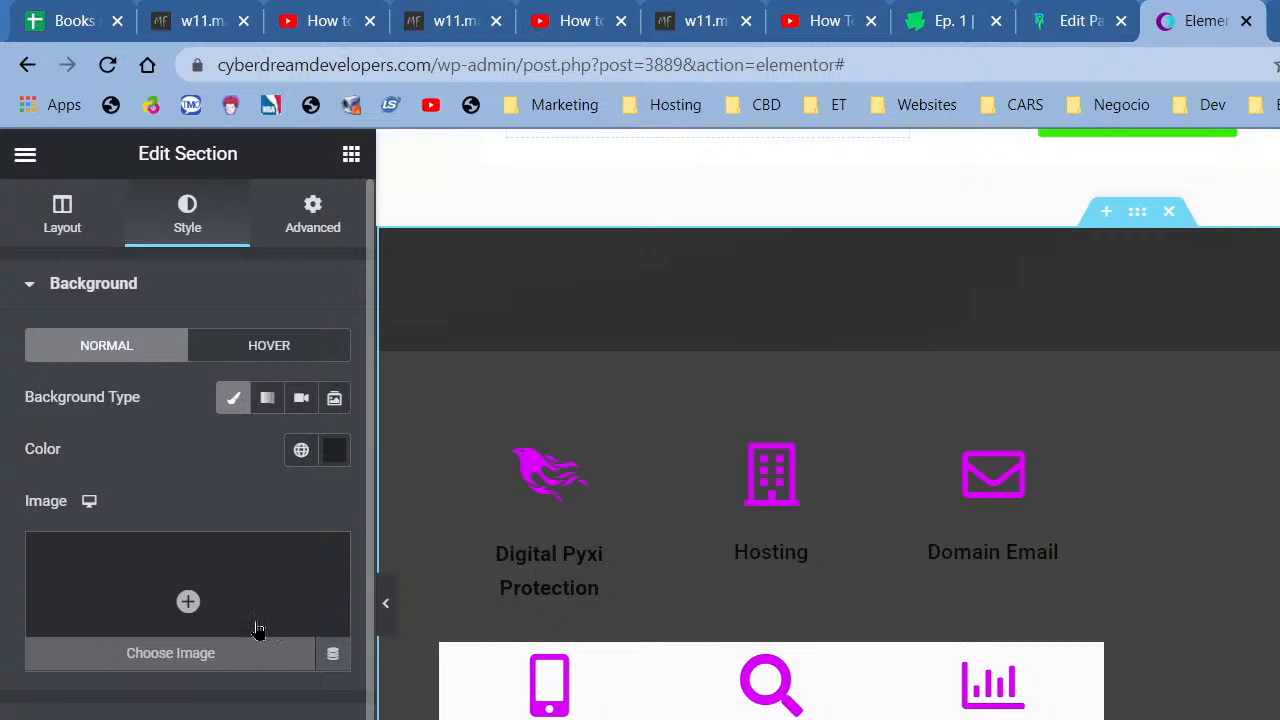
left_click(200, 710)
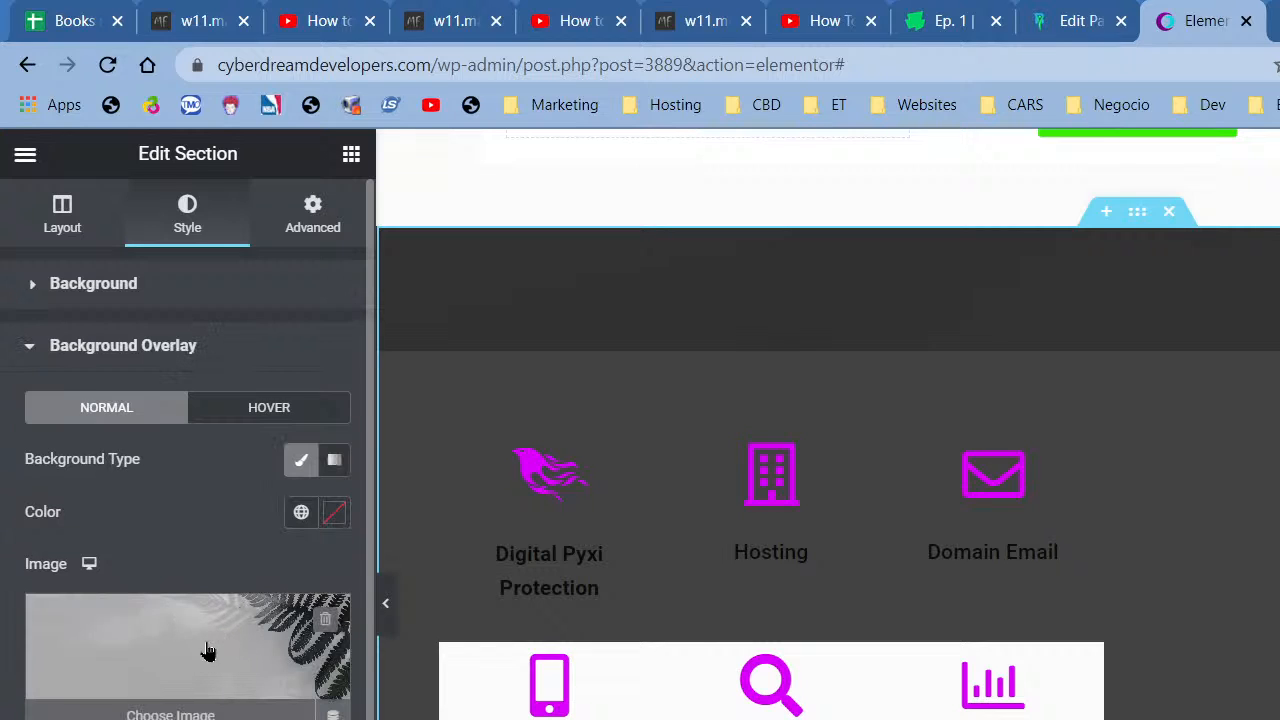
left_click(325, 619)
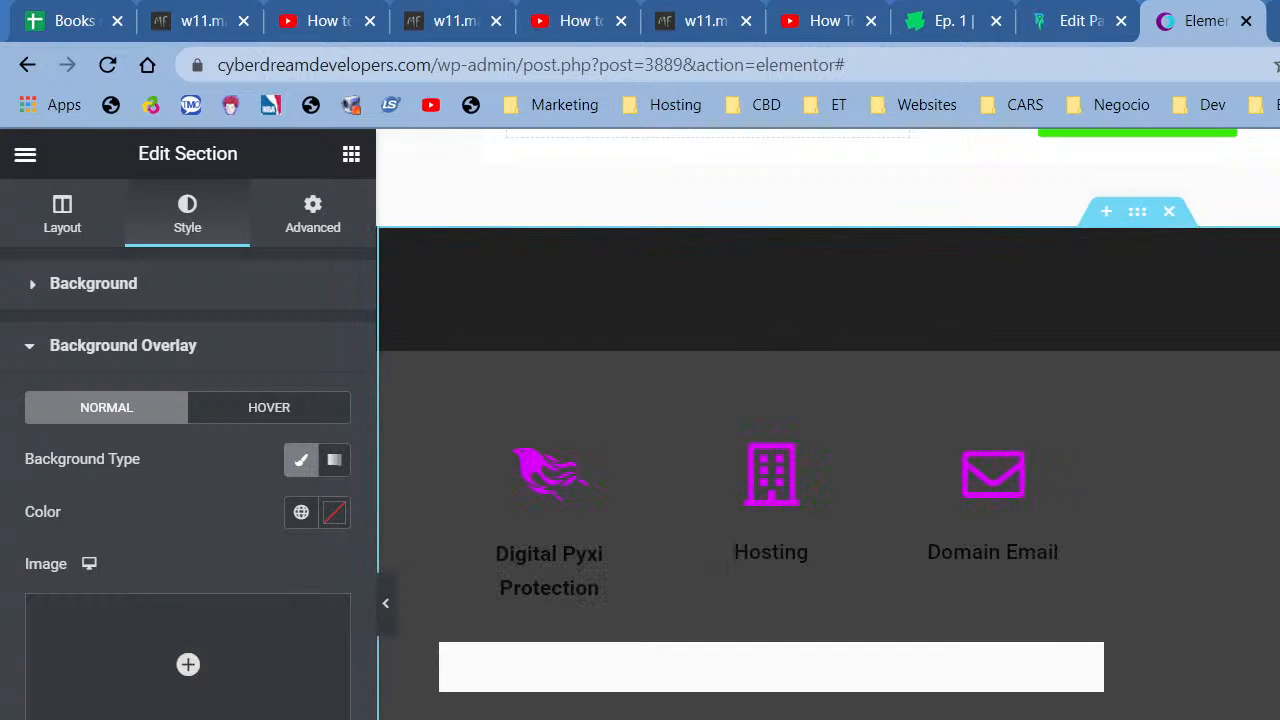
left_click(157, 303)
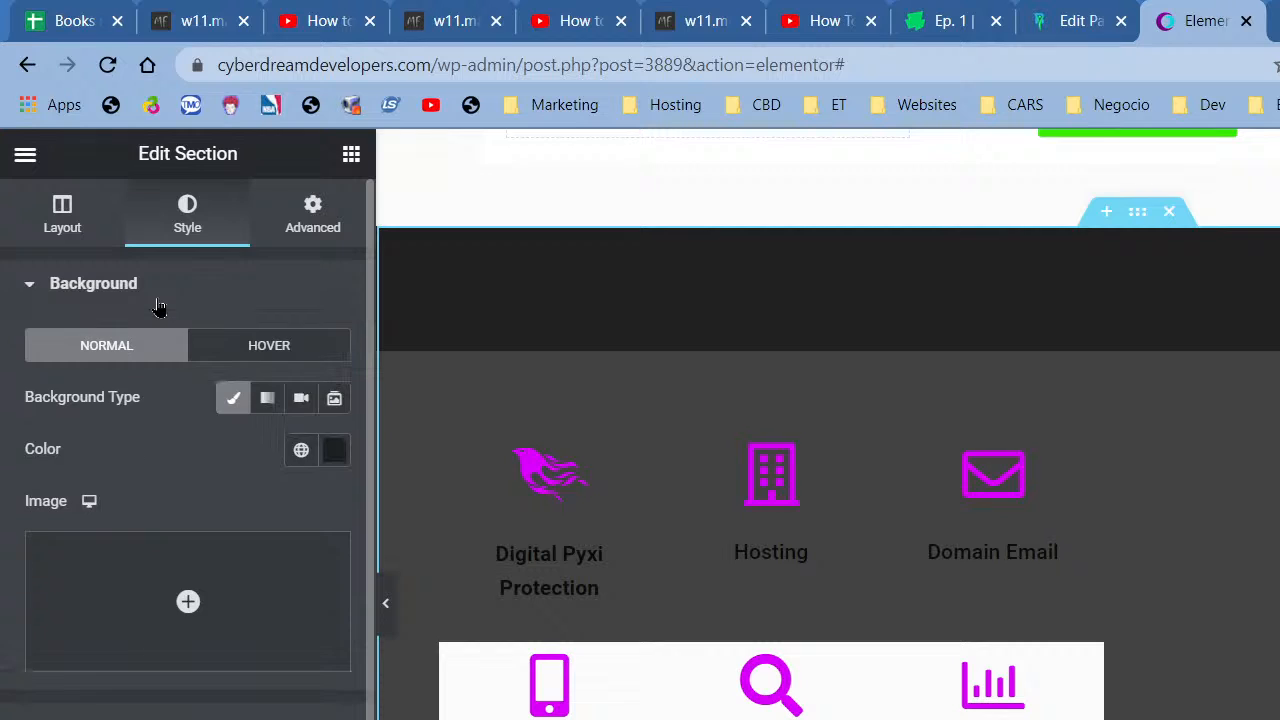
Set the dark section's background to the Primary global color (#2A092D).
left_click(310, 455)
scroll(195, 570, "down", 6)
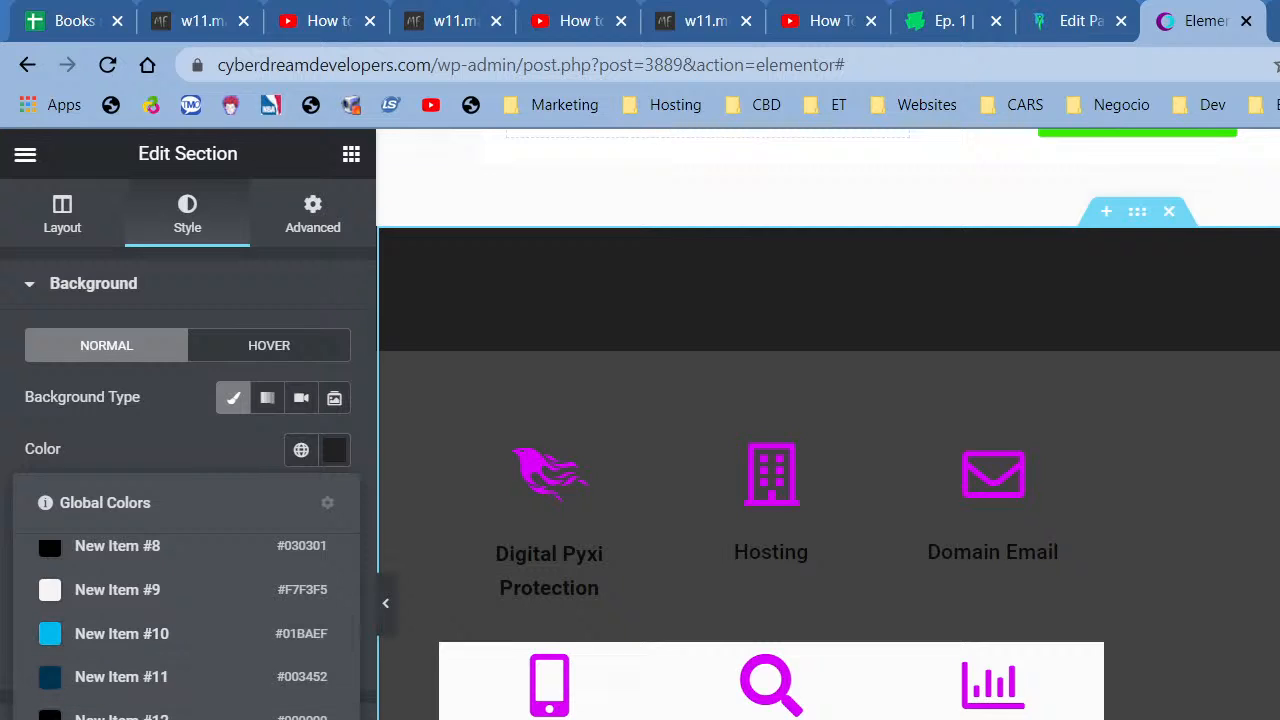
left_click(187, 717)
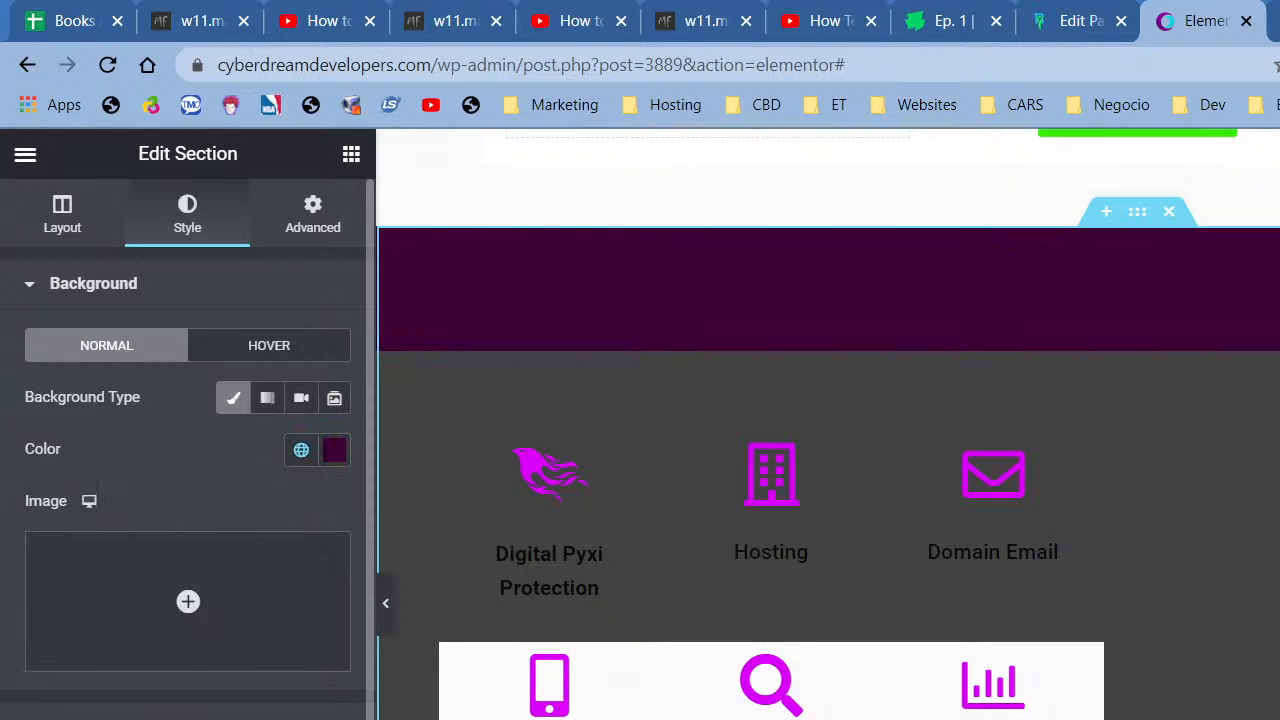
left_click(297, 455)
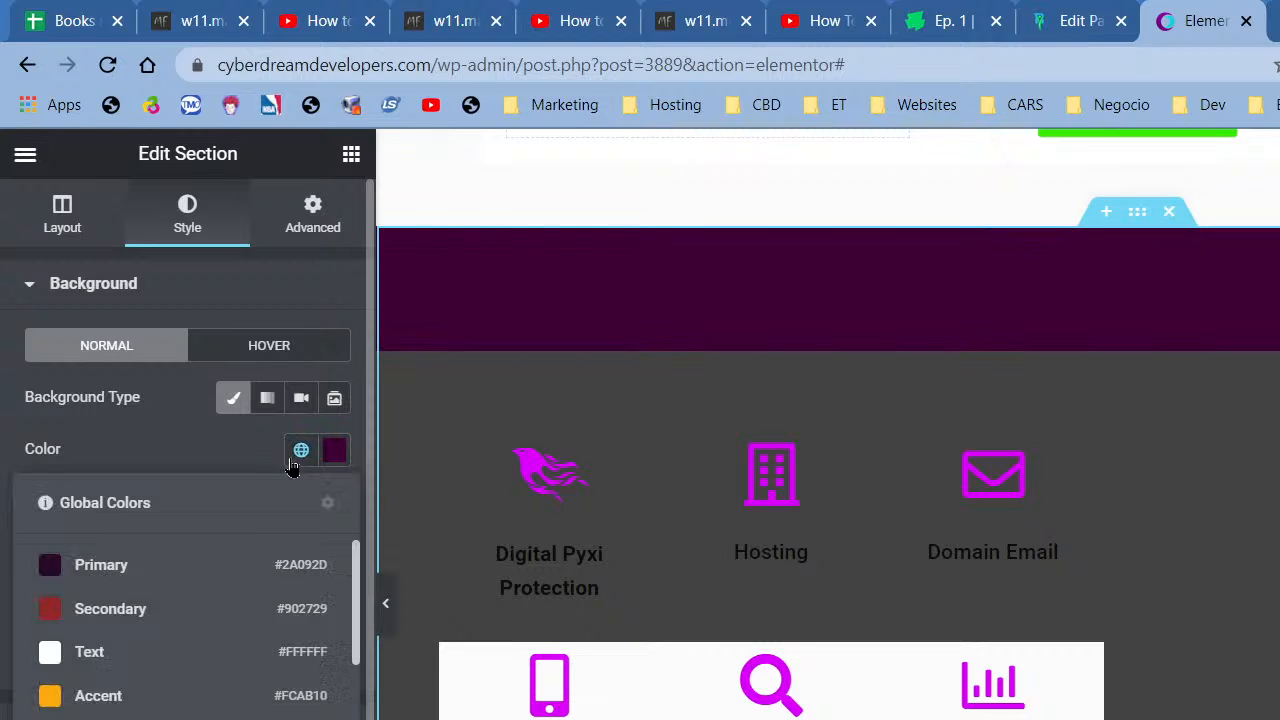
left_click(197, 586)
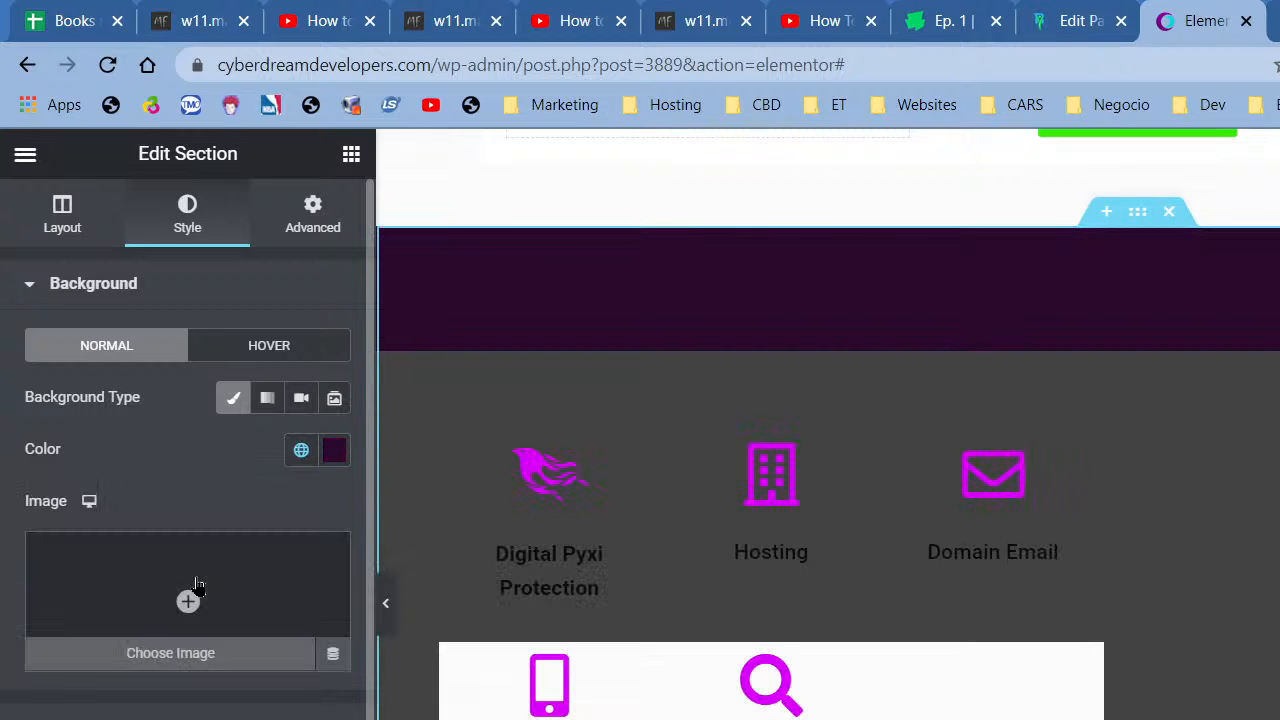
Compare the section's background with the page's other purple panels and the feature rows.
scroll(1014, 480, "down", 10)
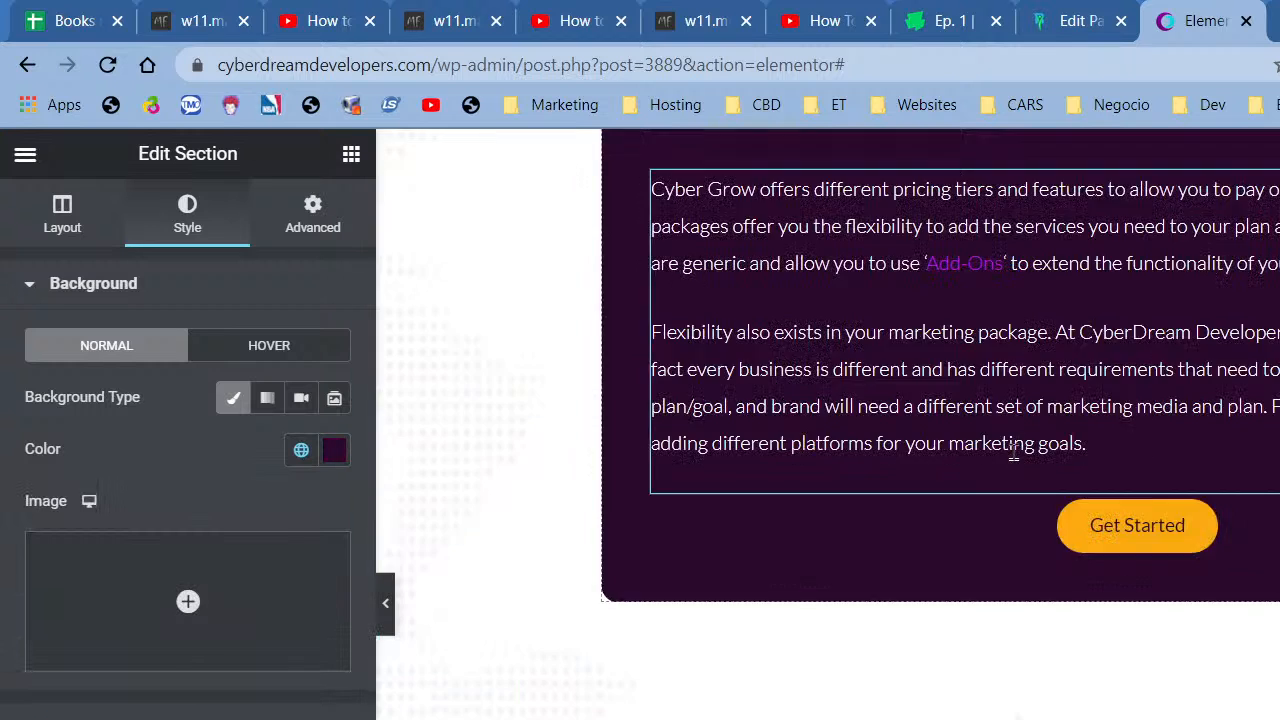
scroll(814, 334, "up", 5)
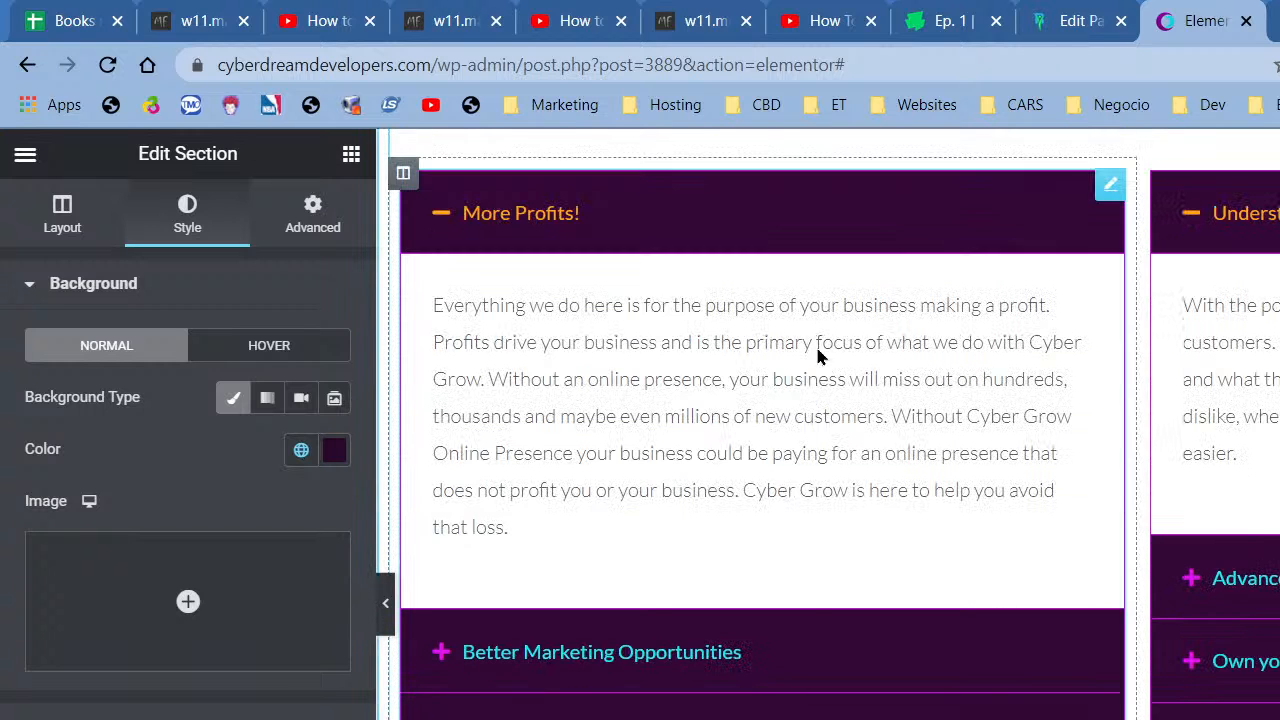
scroll(821, 360, "down", 5)
scroll(833, 450, "down", 15)
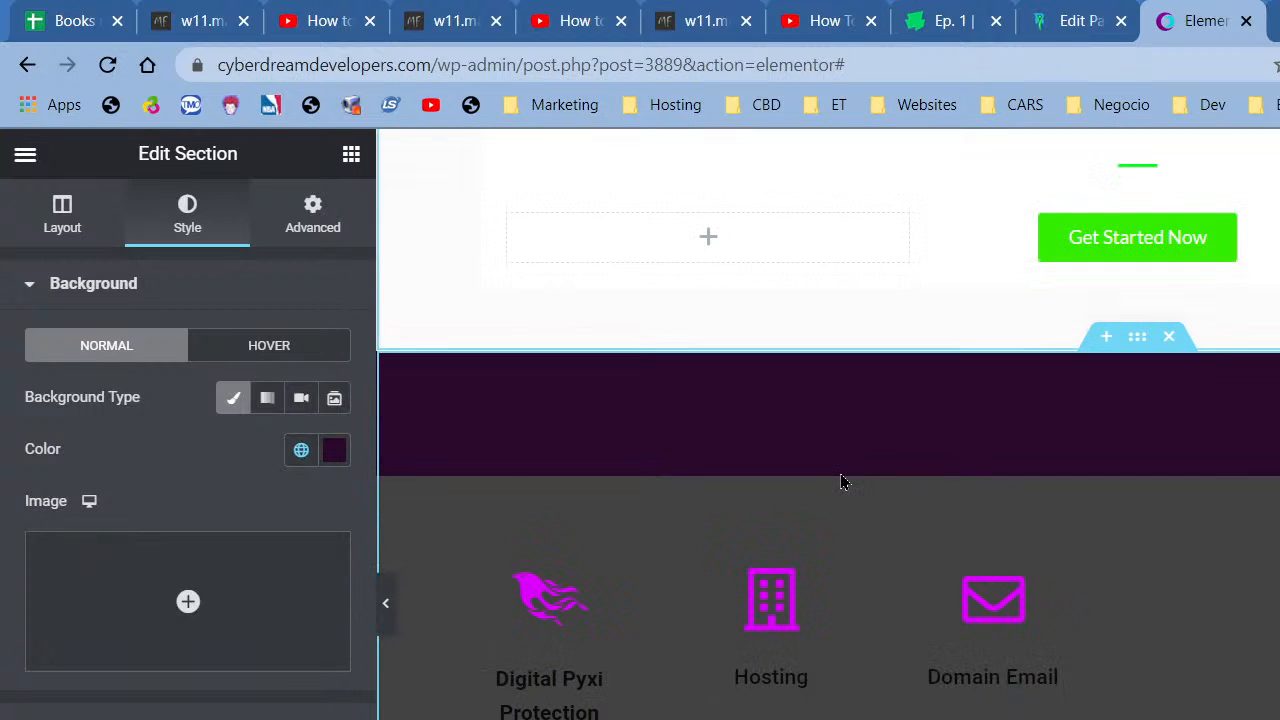
scroll(648, 596, "down", 10)
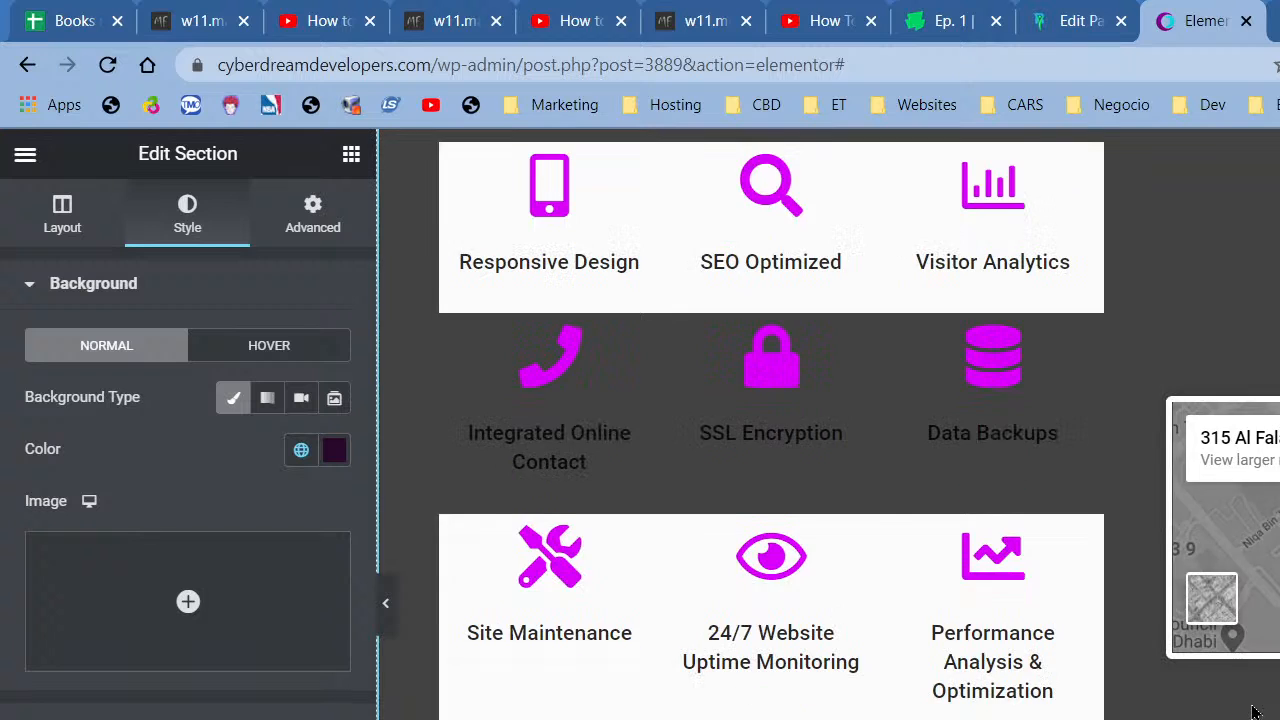
scroll(1180, 611, "up", 6)
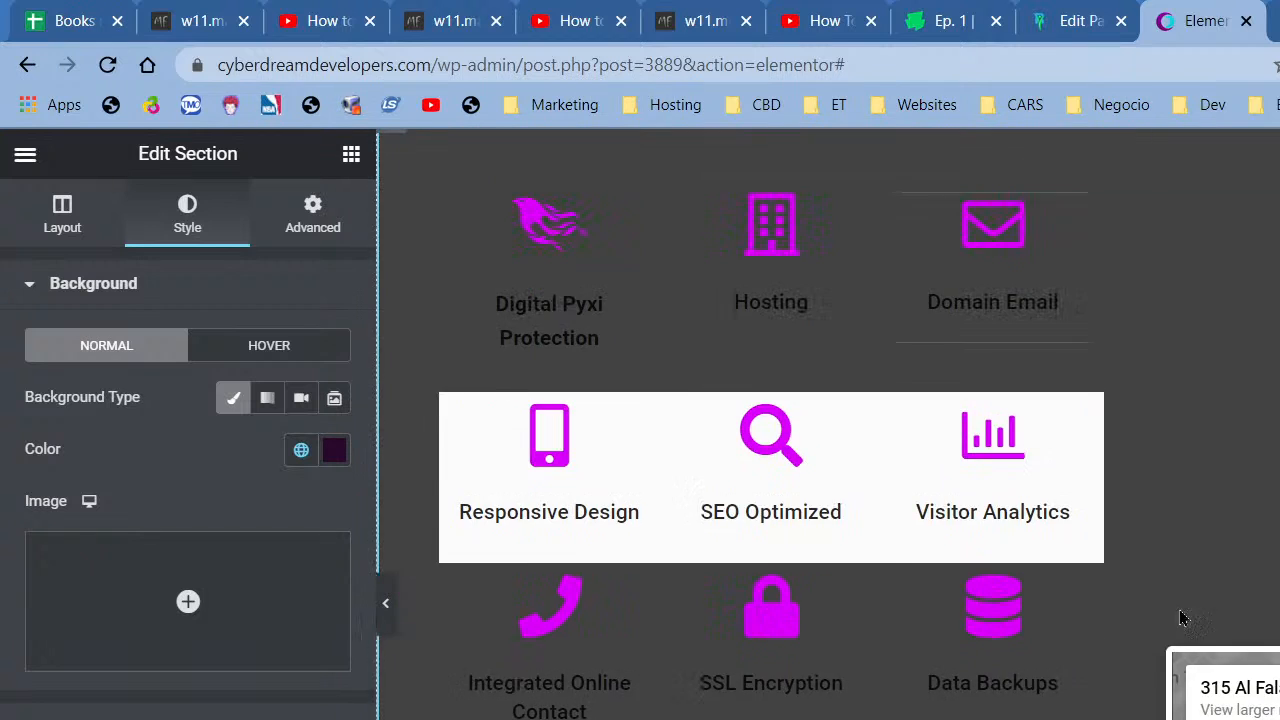
scroll(545, 285, "up", 3)
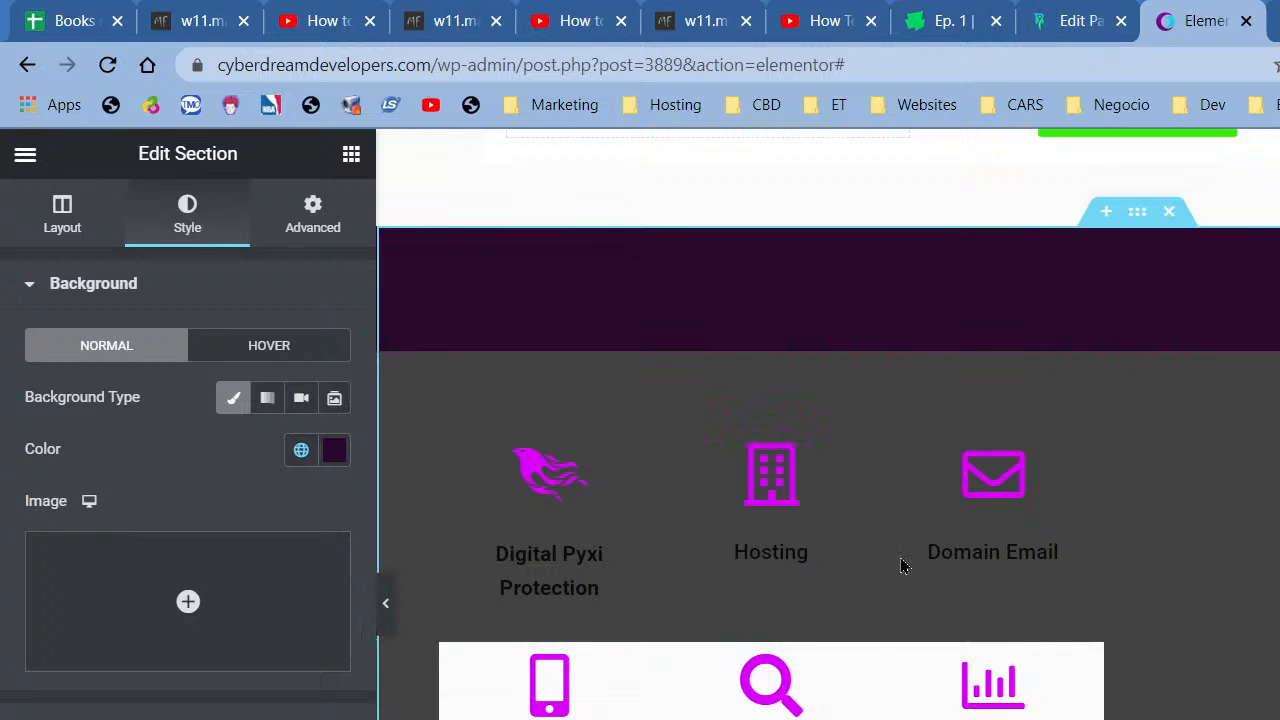
Open the settings of the column holding the feature rows and set its border radius to 15 px on all corners.
right_click(405, 386)
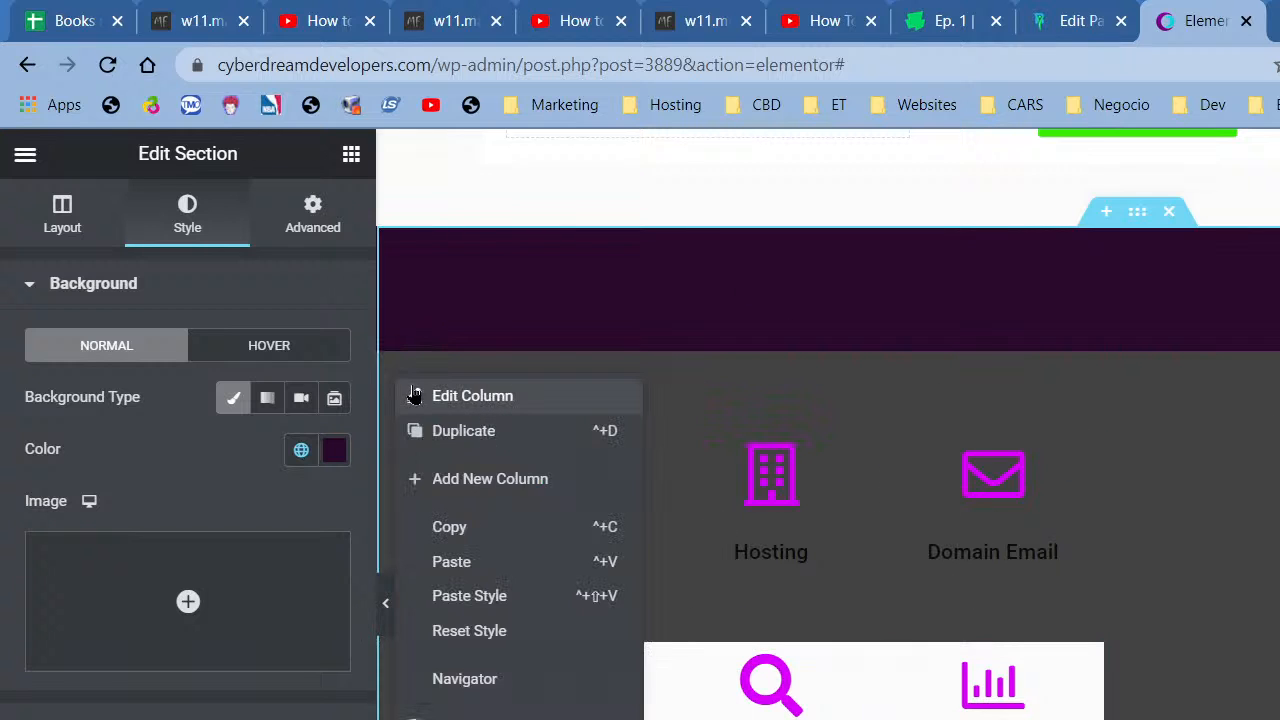
left_click(460, 396)
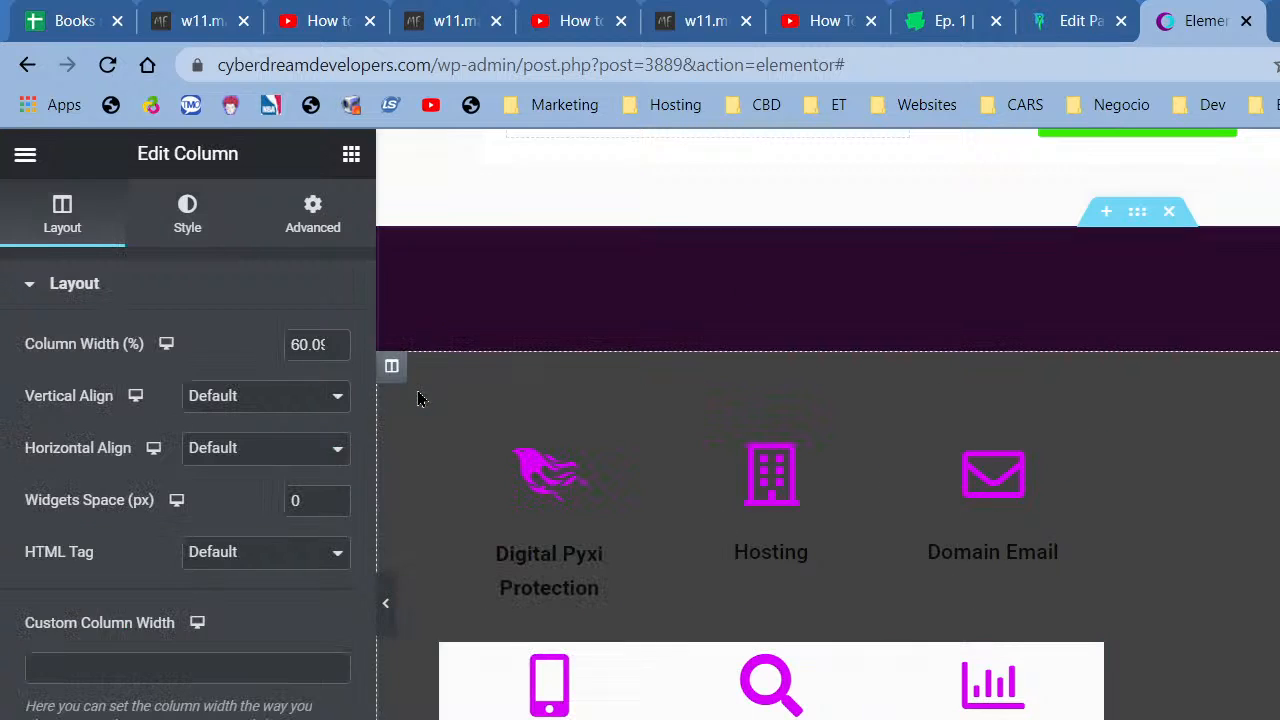
left_click(187, 215)
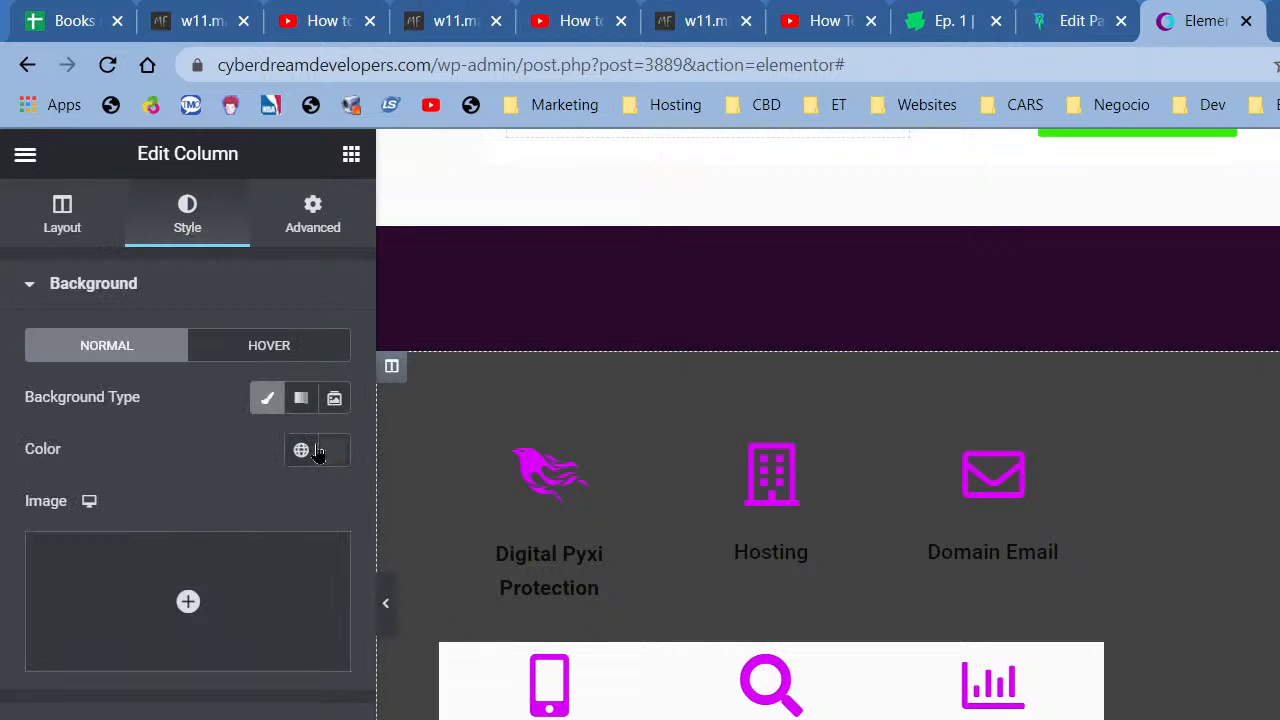
left_click(166, 718)
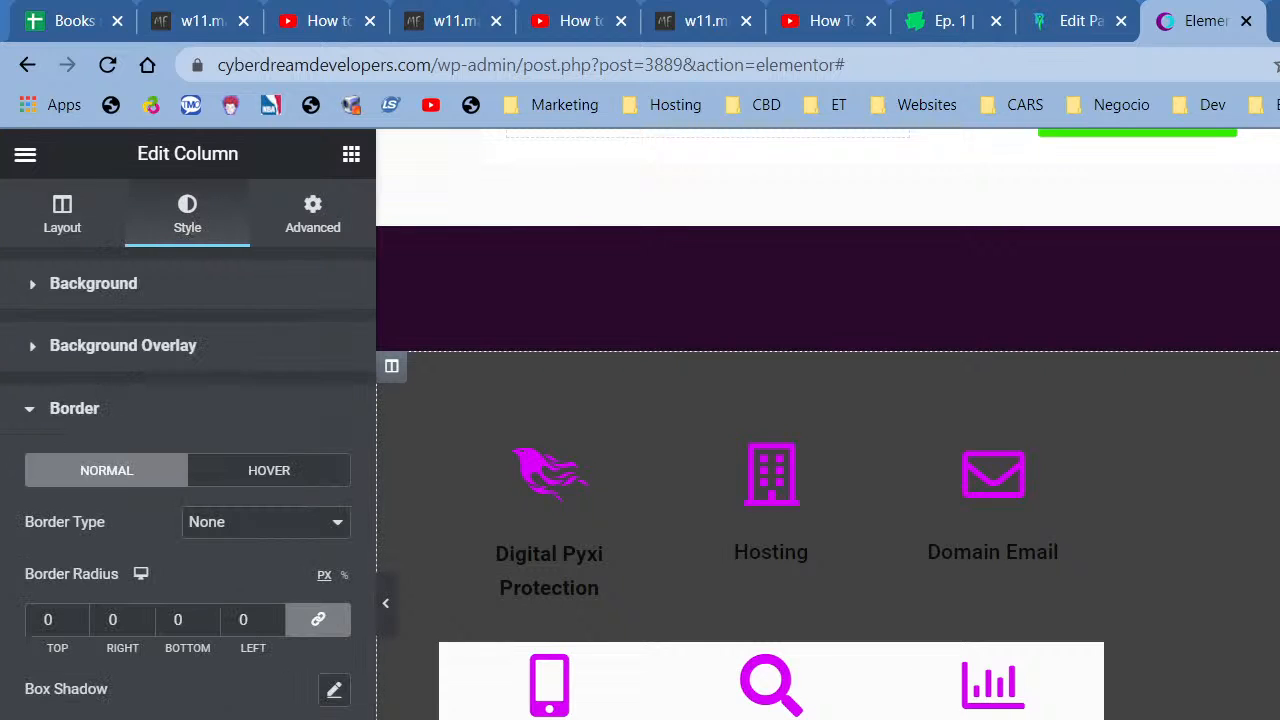
left_click_drag(35, 630, 49, 632)
type("15")
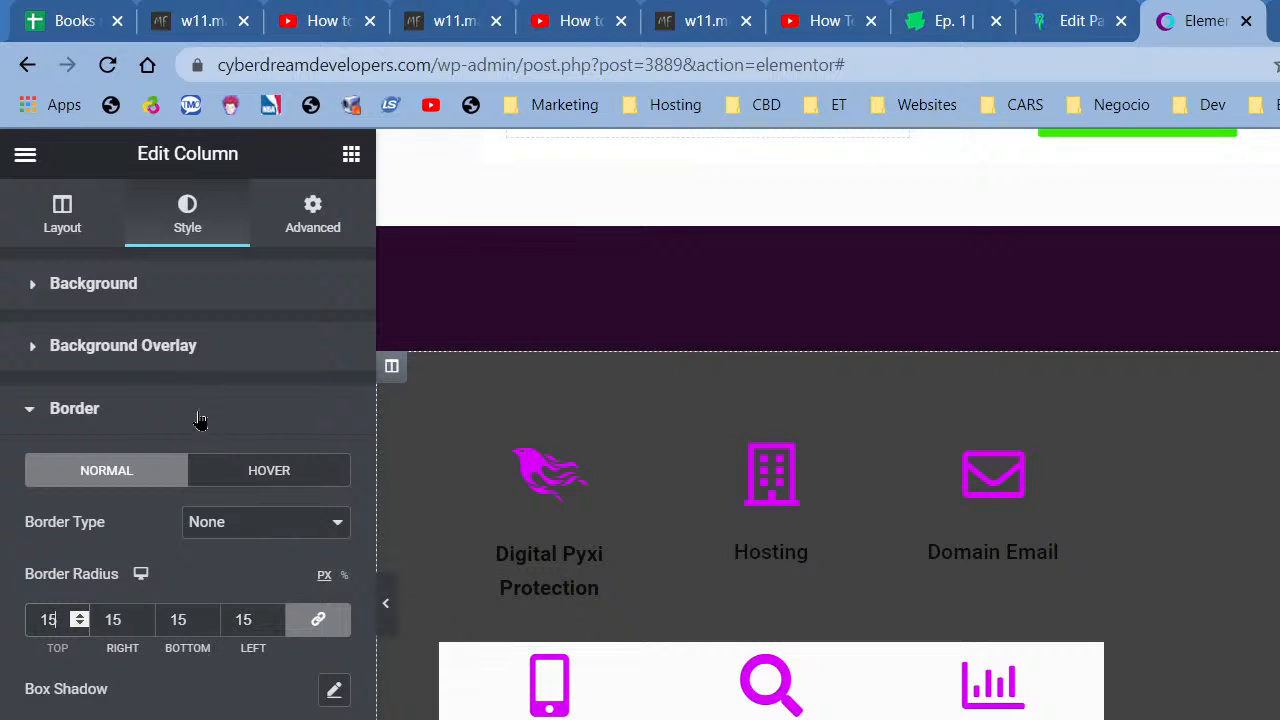
Give the feature-row column a solid border with width 1 in a purple global color.
left_click(268, 528)
left_click(263, 570)
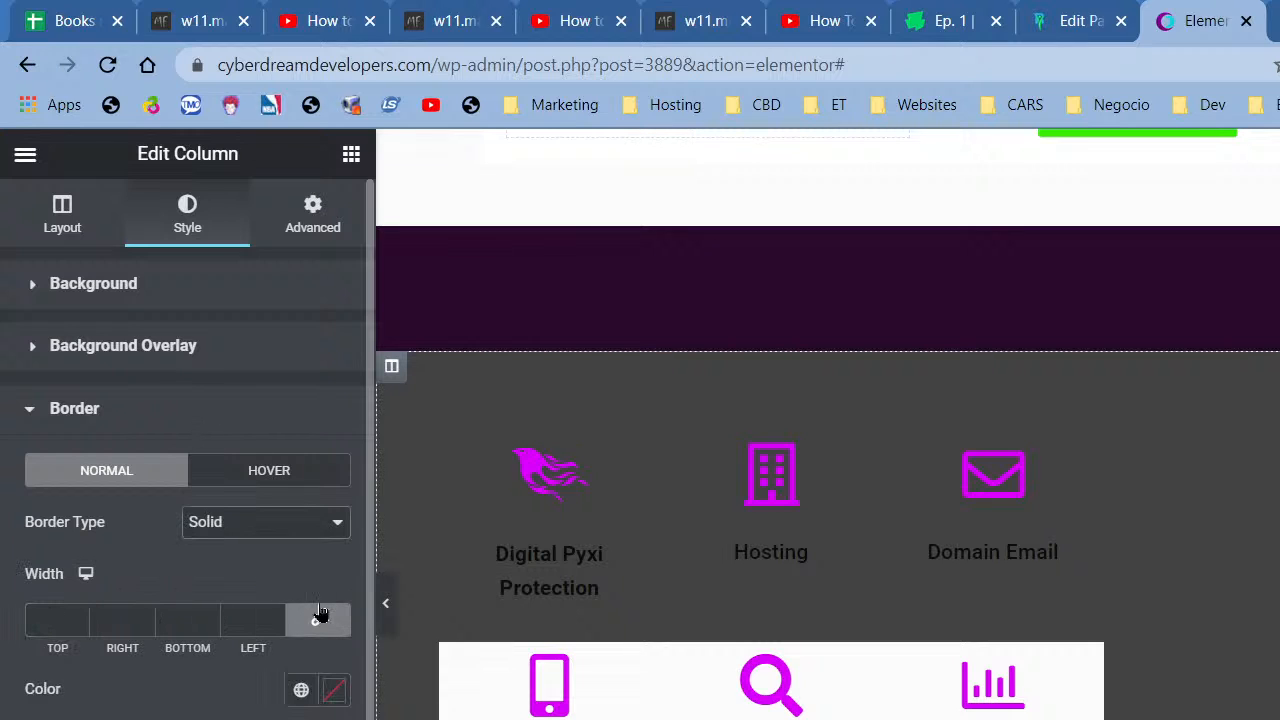
left_click(301, 689)
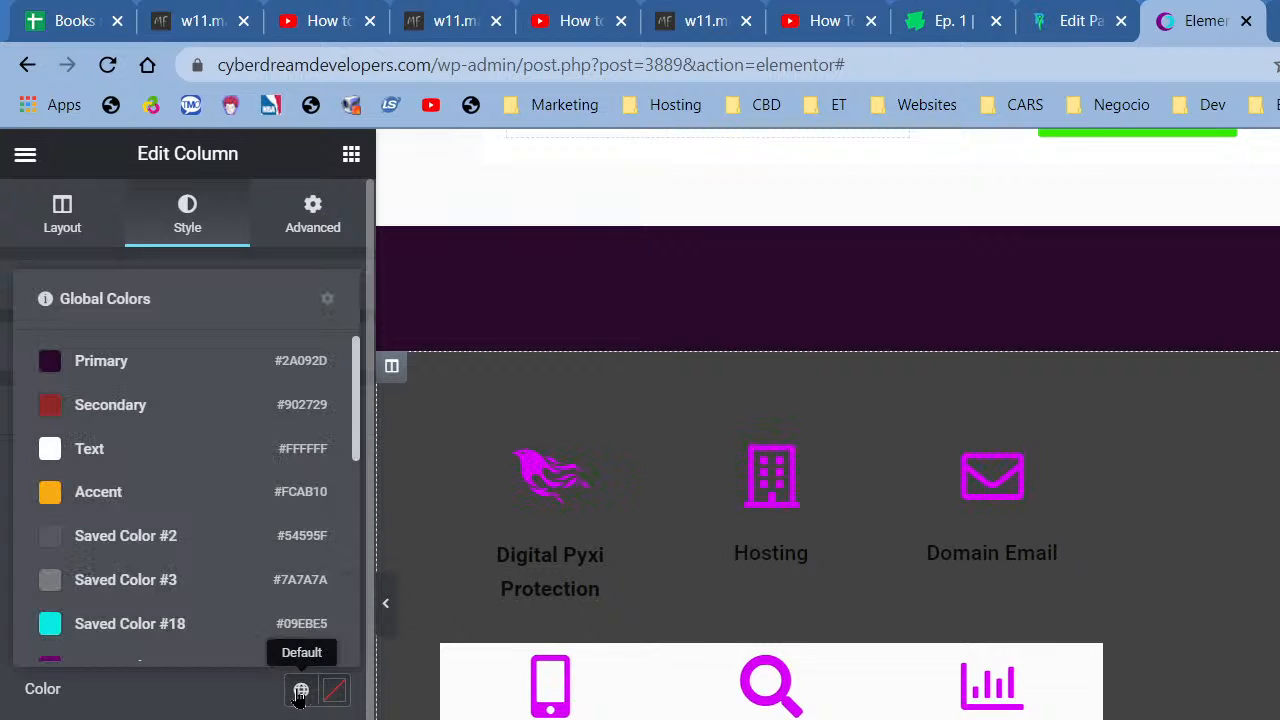
scroll(104, 512, "down", 3)
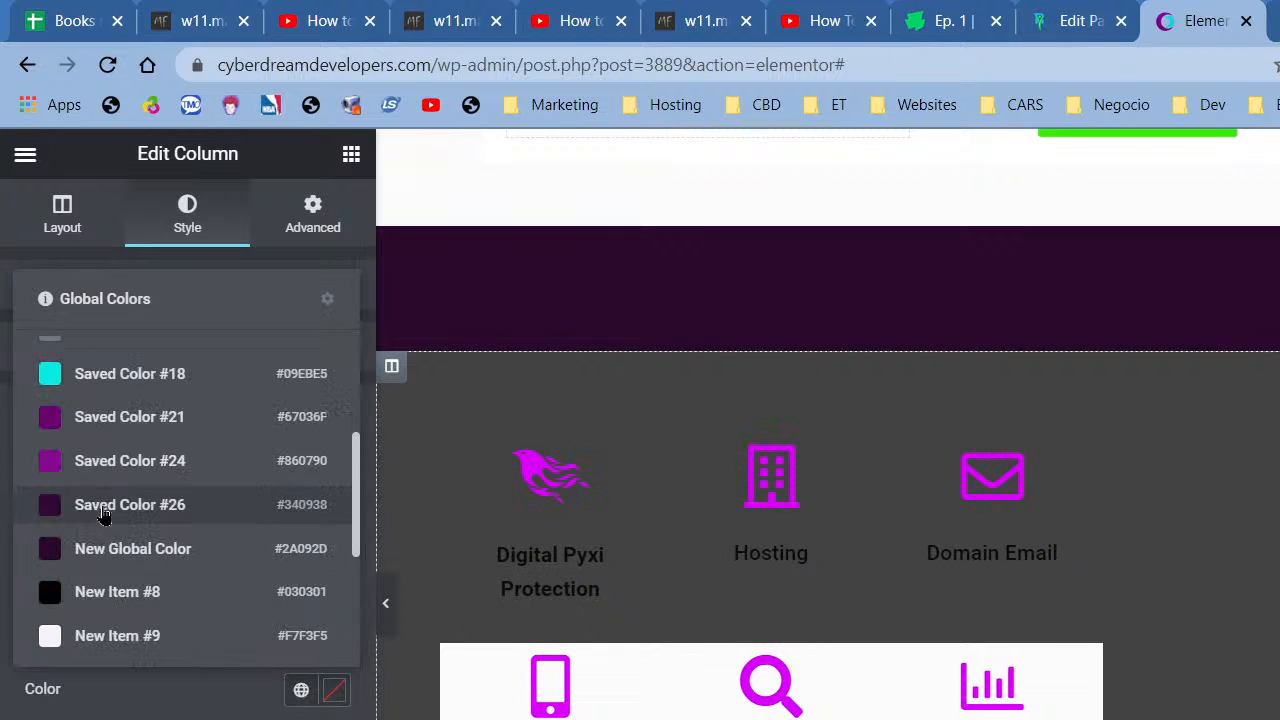
left_click(107, 440)
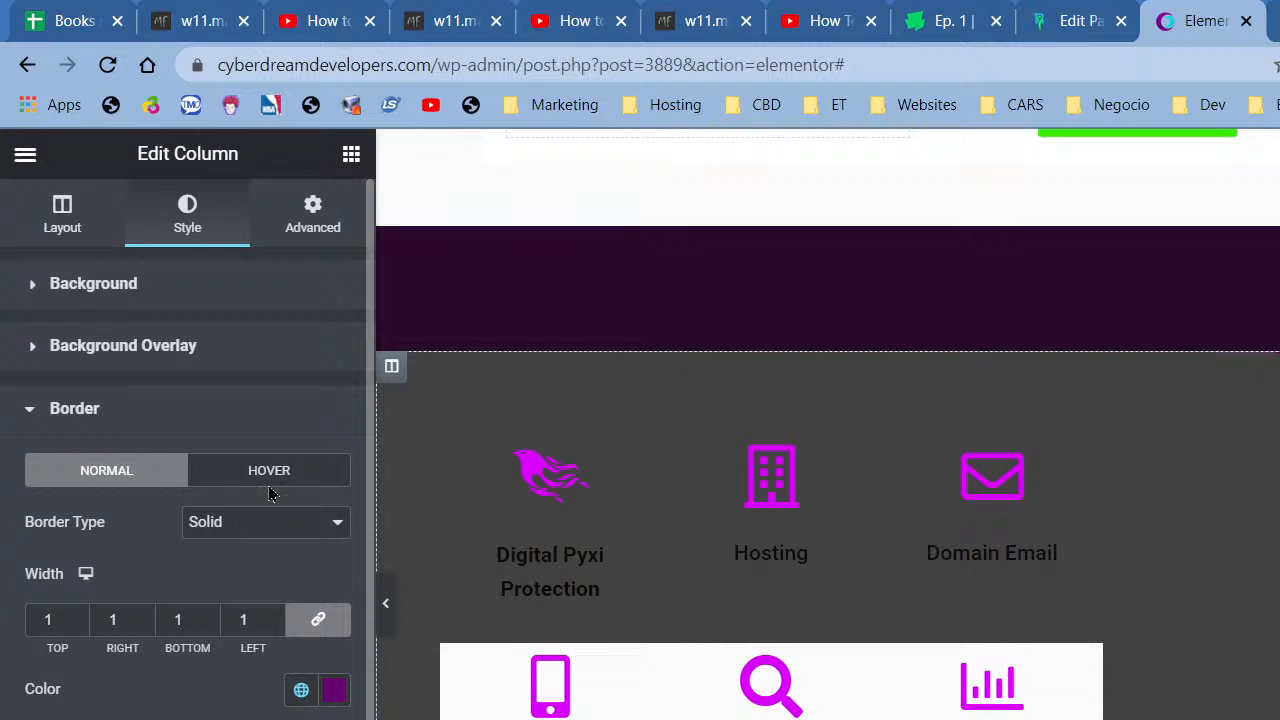
Clear the feature-row column's gray background color and browse the global colors for a replacement.
left_click(238, 300)
left_click(267, 398)
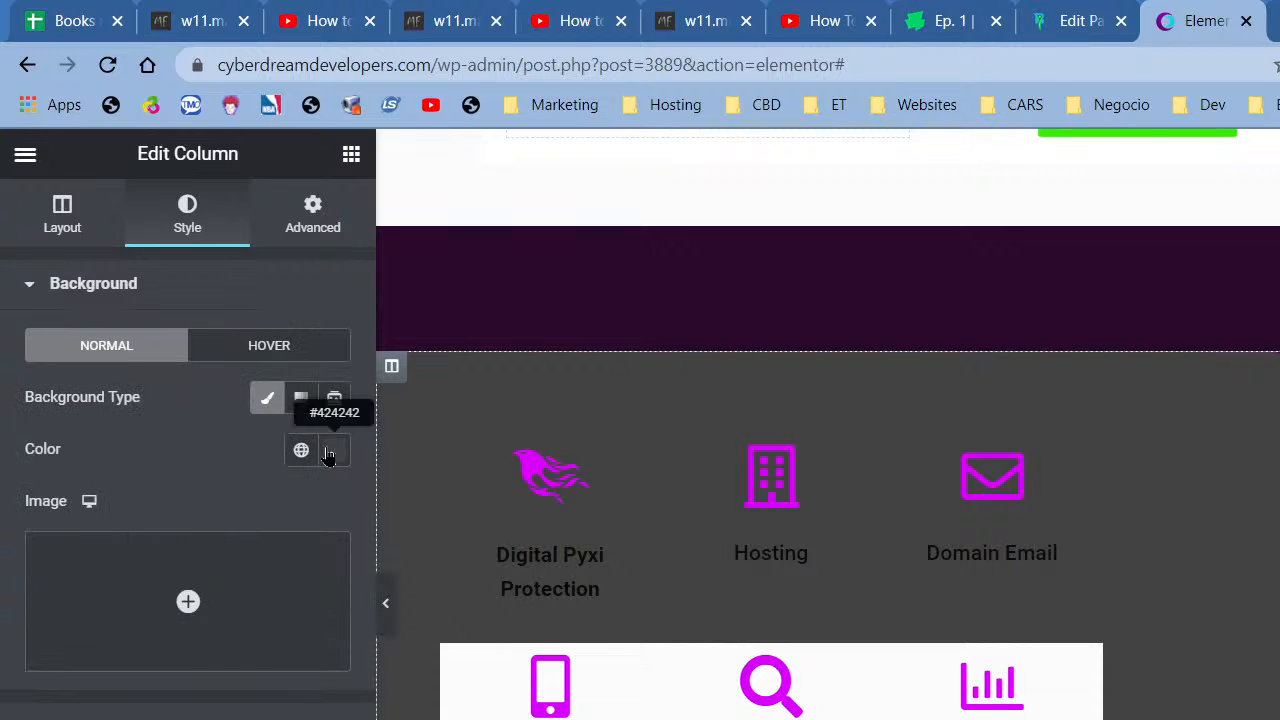
left_click(332, 450)
left_click(265, 497)
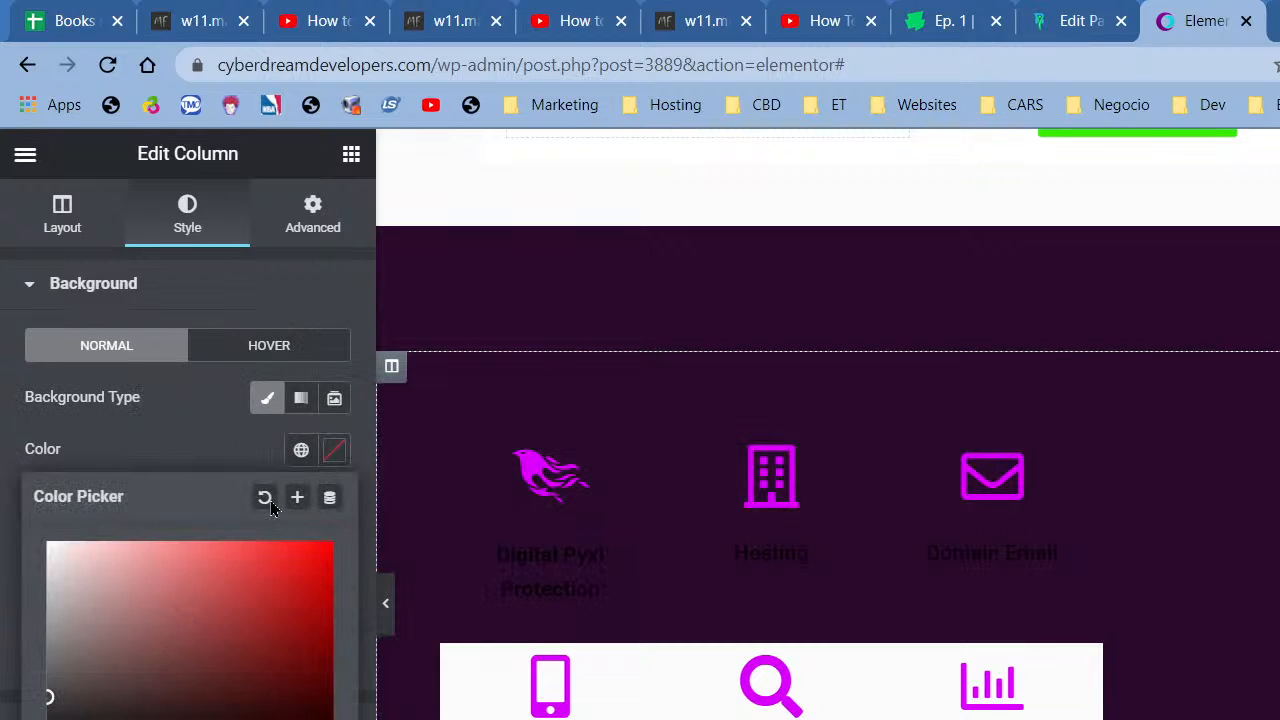
left_click(301, 452)
scroll(187, 630, "down", 3)
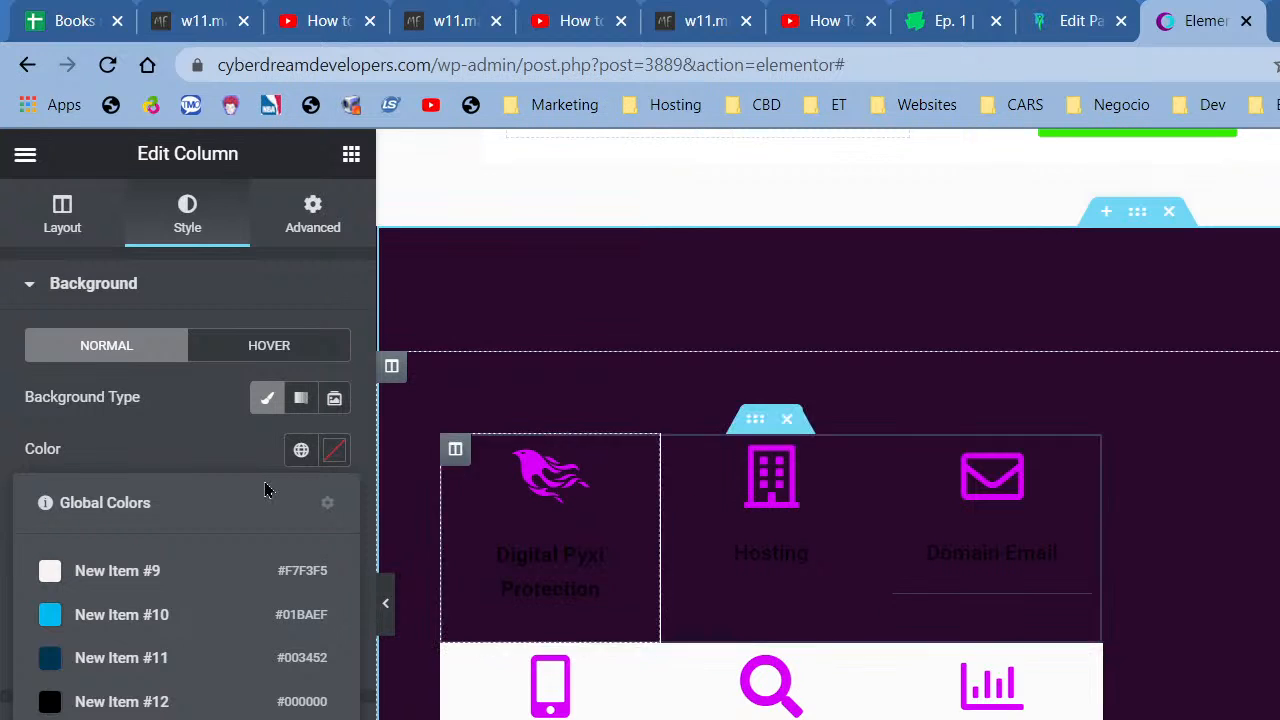
left_click(213, 462)
Check the column's border settings and preview the bordered feature rows with the editor panel hidden.
left_click(190, 718)
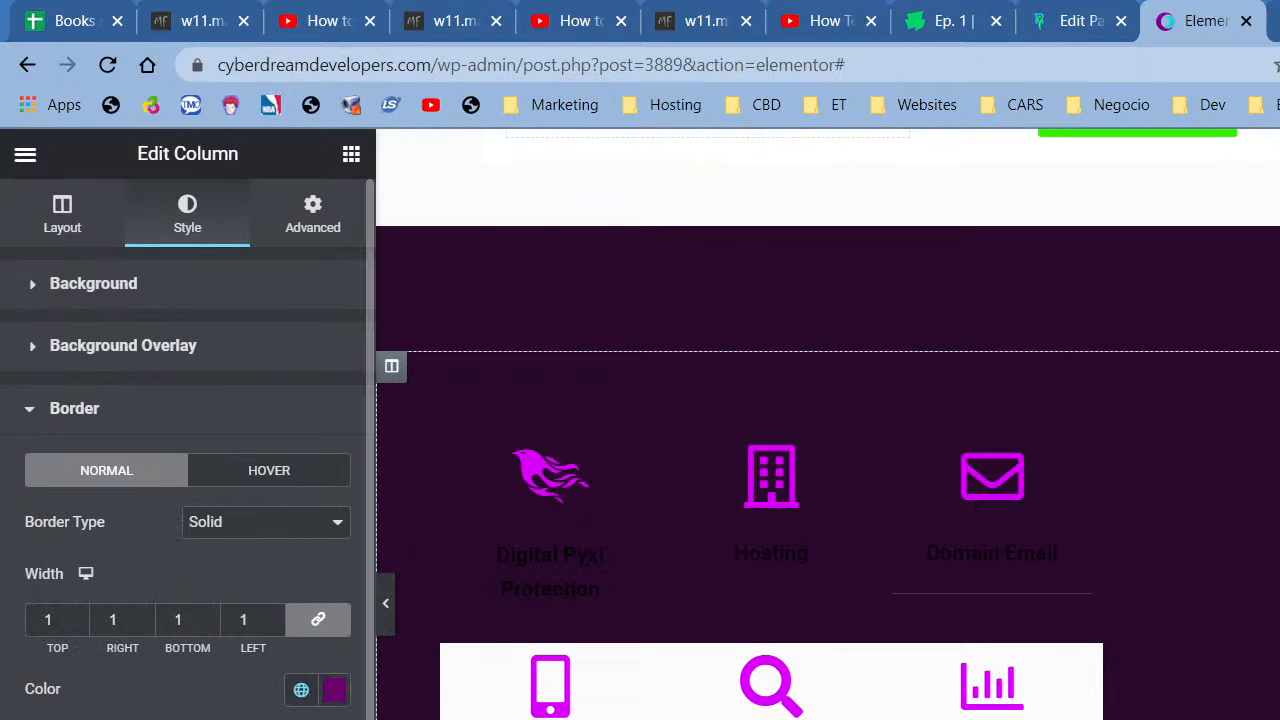
scroll(390, 630, "down", 1)
left_click(388, 625)
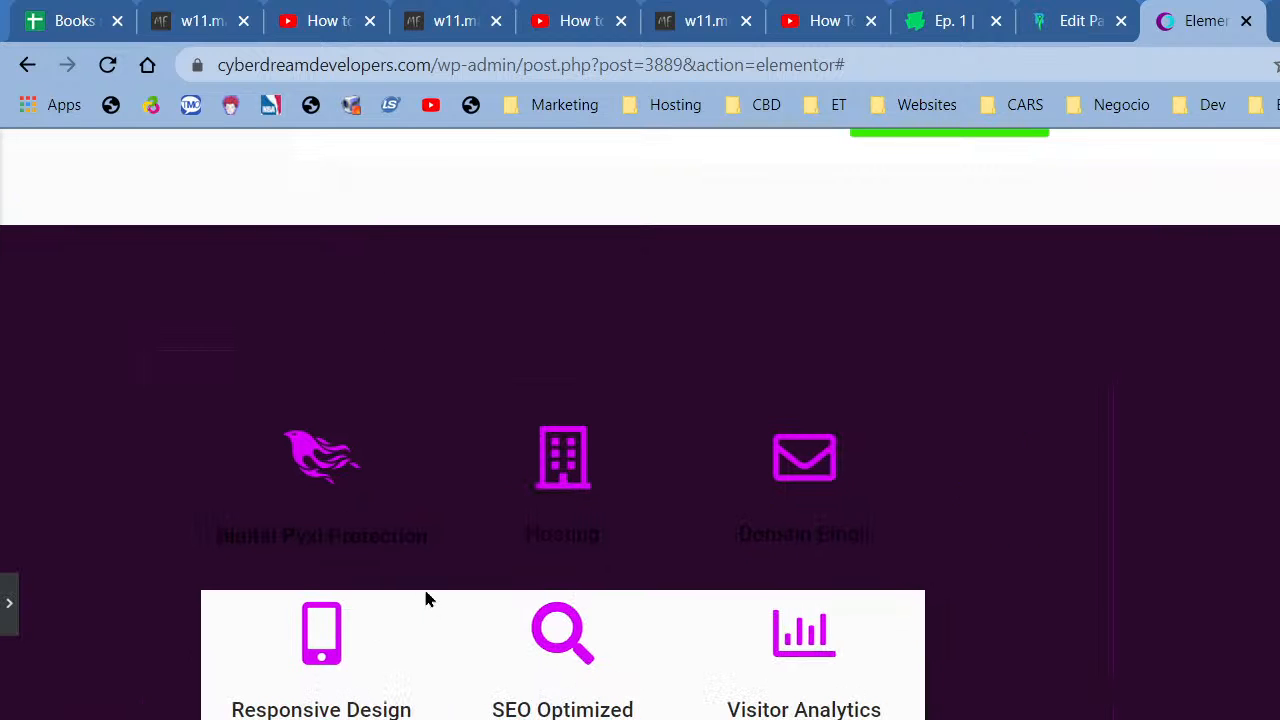
scroll(426, 598, "down", 8)
scroll(428, 600, "up", 1)
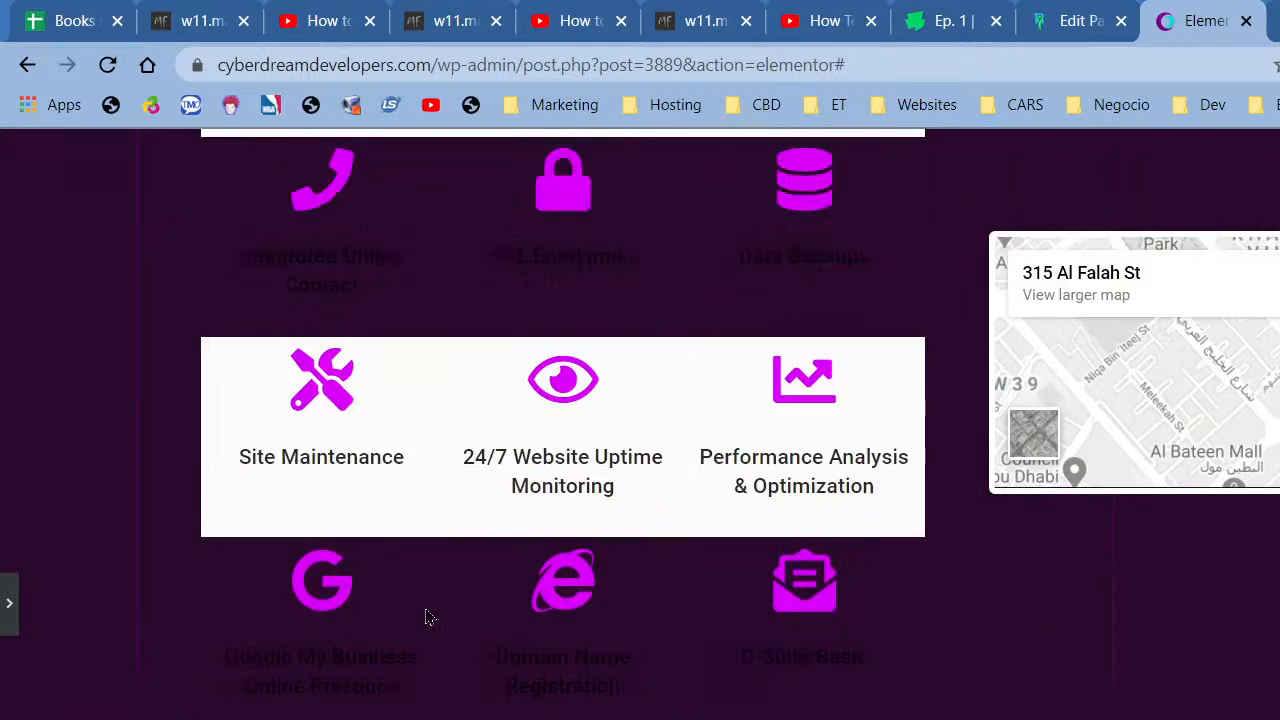
scroll(425, 615, "up", 6)
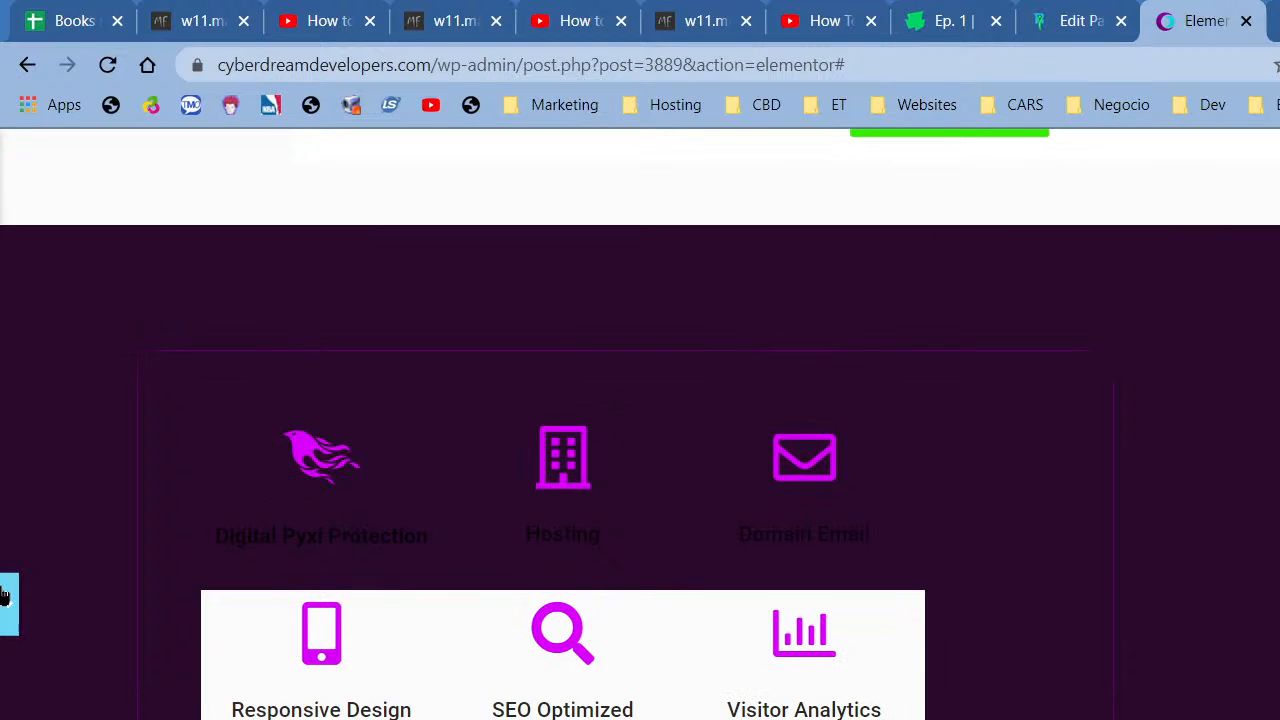
left_click(185, 601)
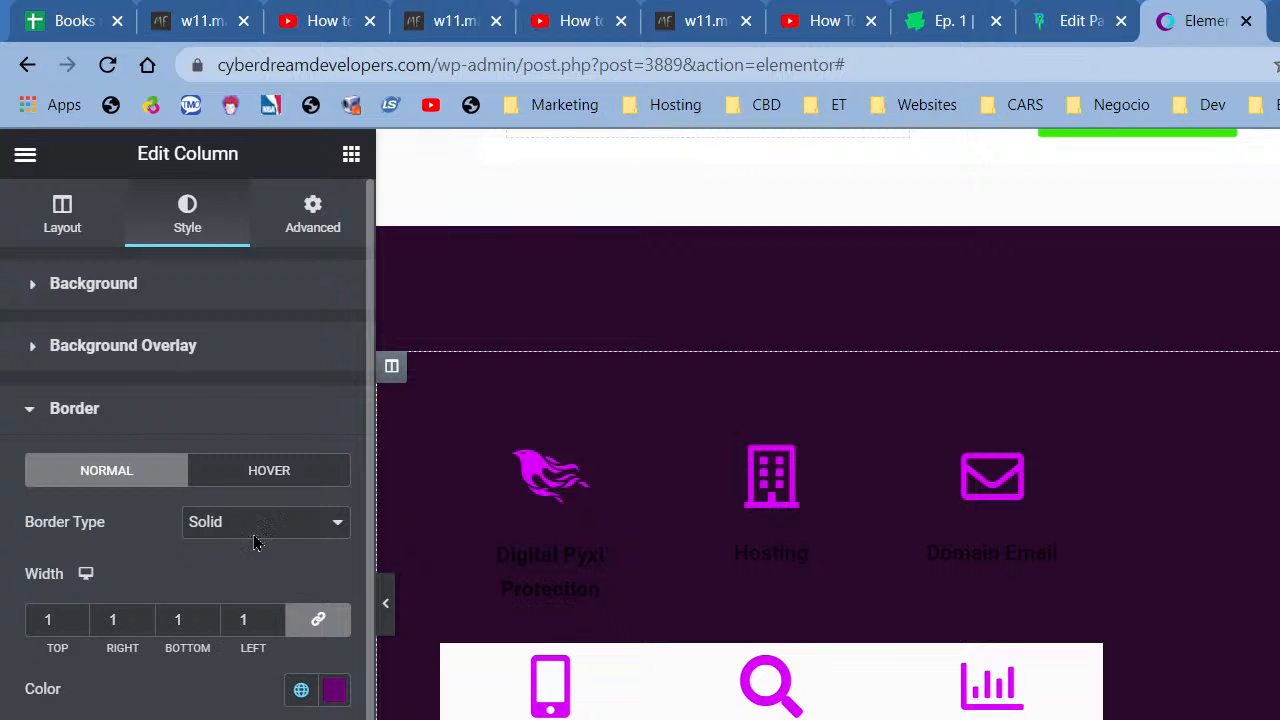
Set the feature-row column's background to the New Item #13 global color (#3D0035) and preview it with the editor panel hidden.
left_click(145, 300)
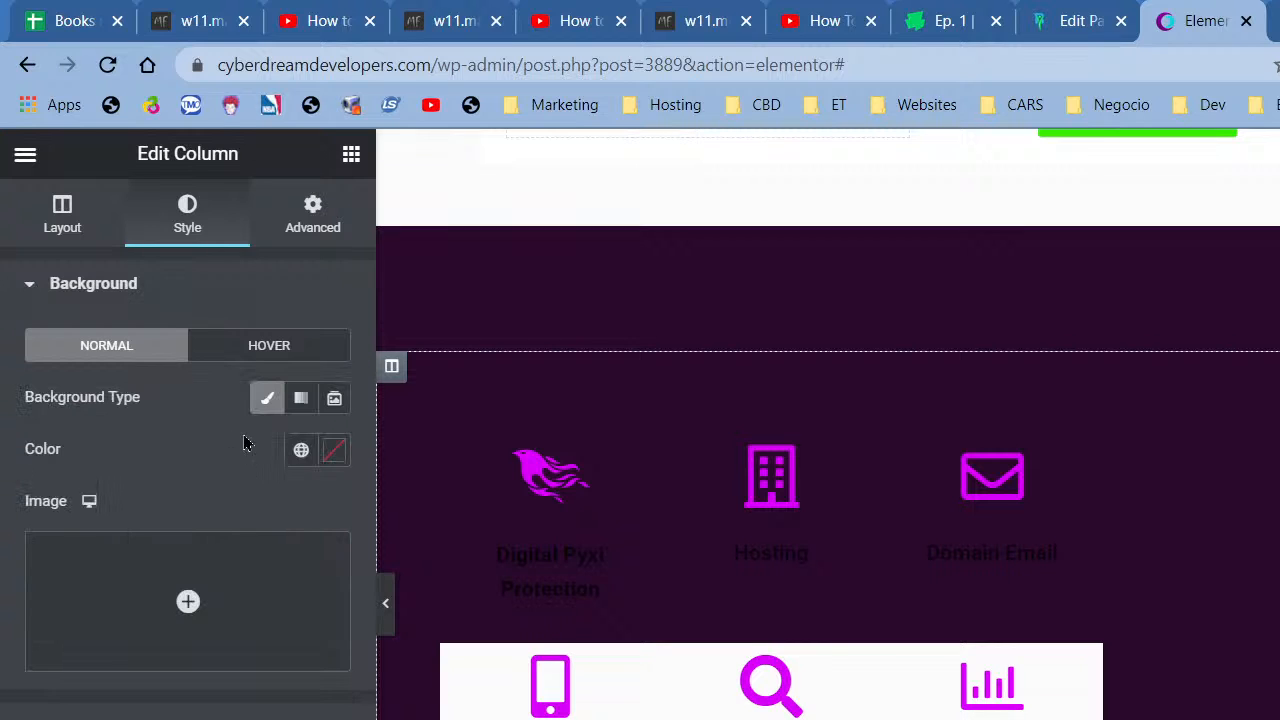
left_click(303, 451)
scroll(225, 690, "down", 5)
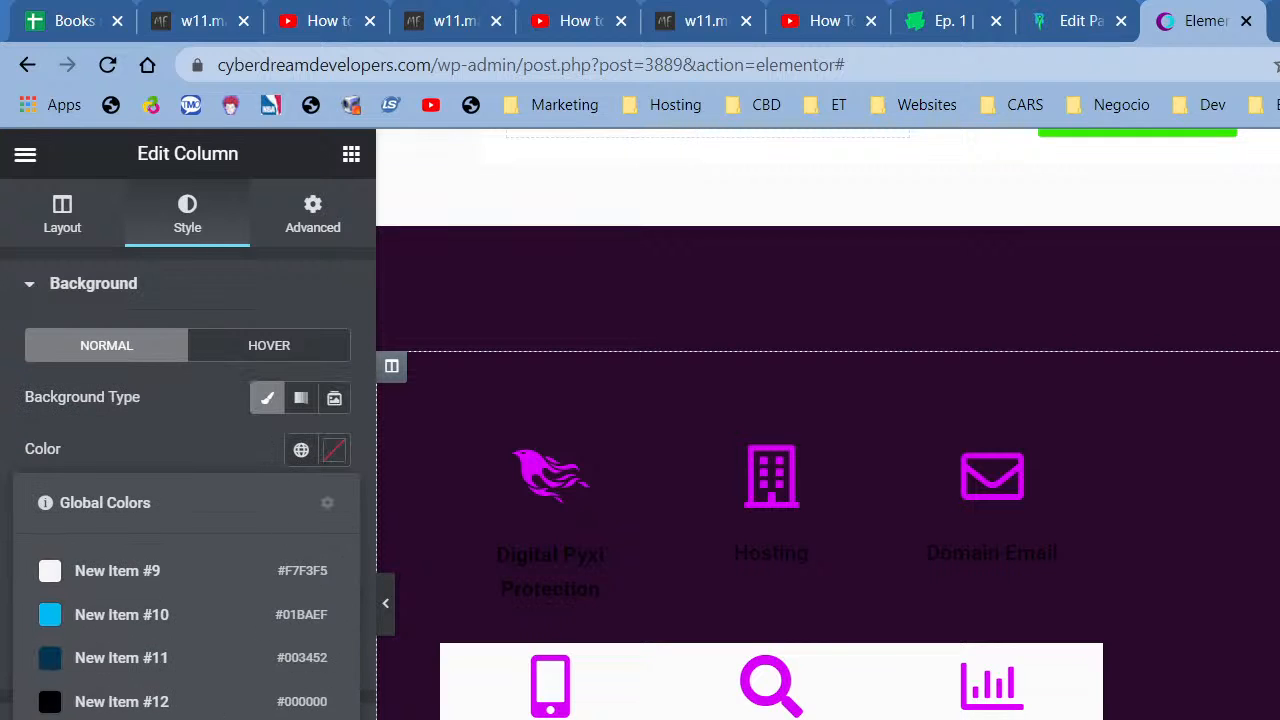
left_click(190, 716)
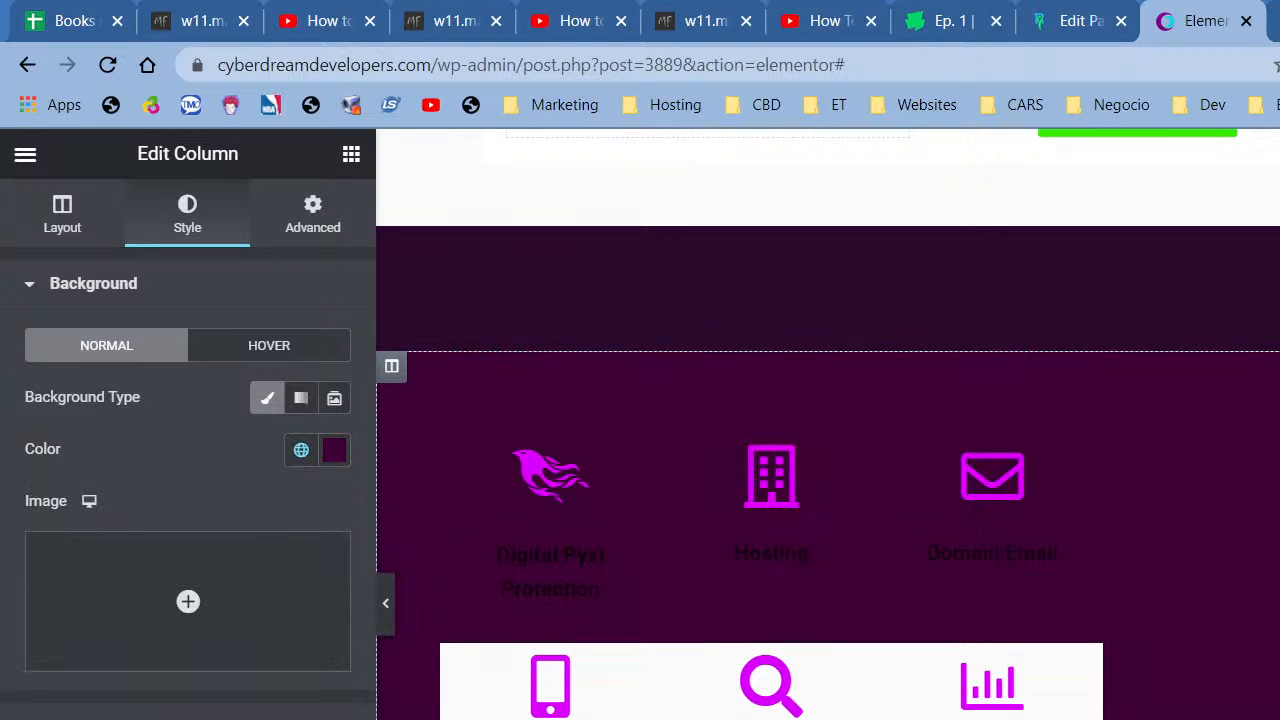
left_click(386, 612)
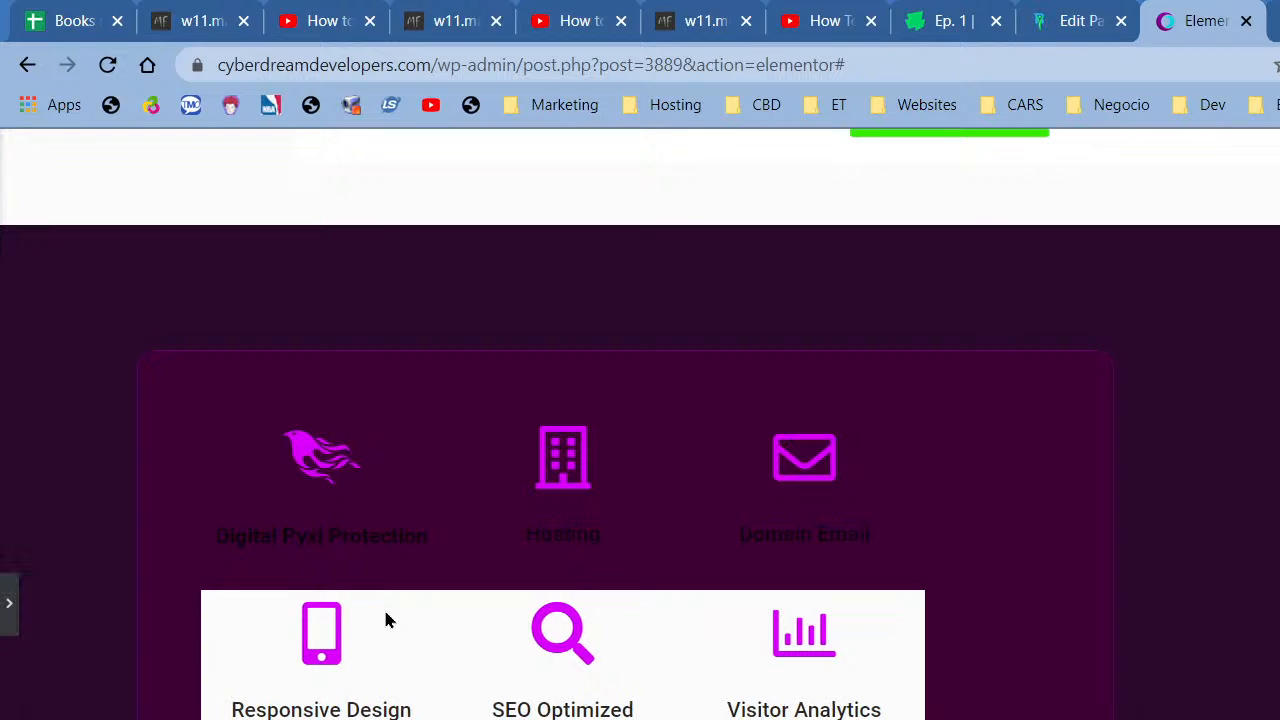
scroll(386, 620, "down", 6)
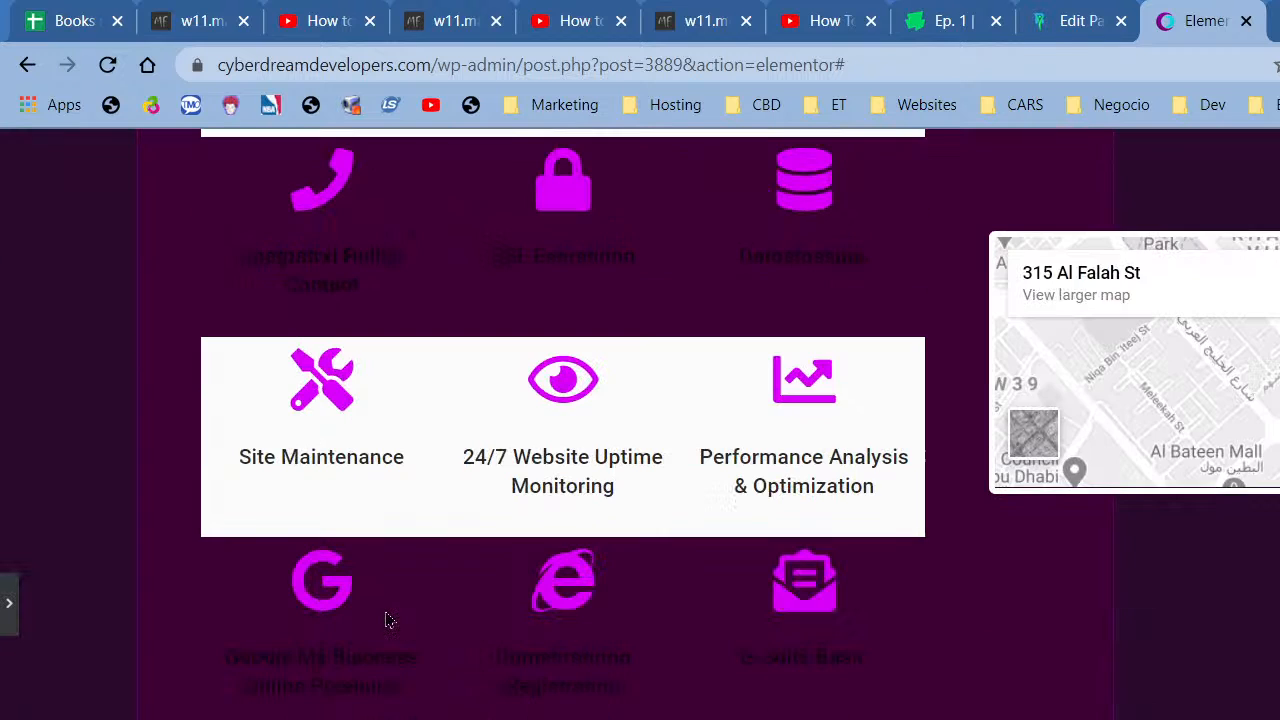
scroll(386, 617, "up", 6)
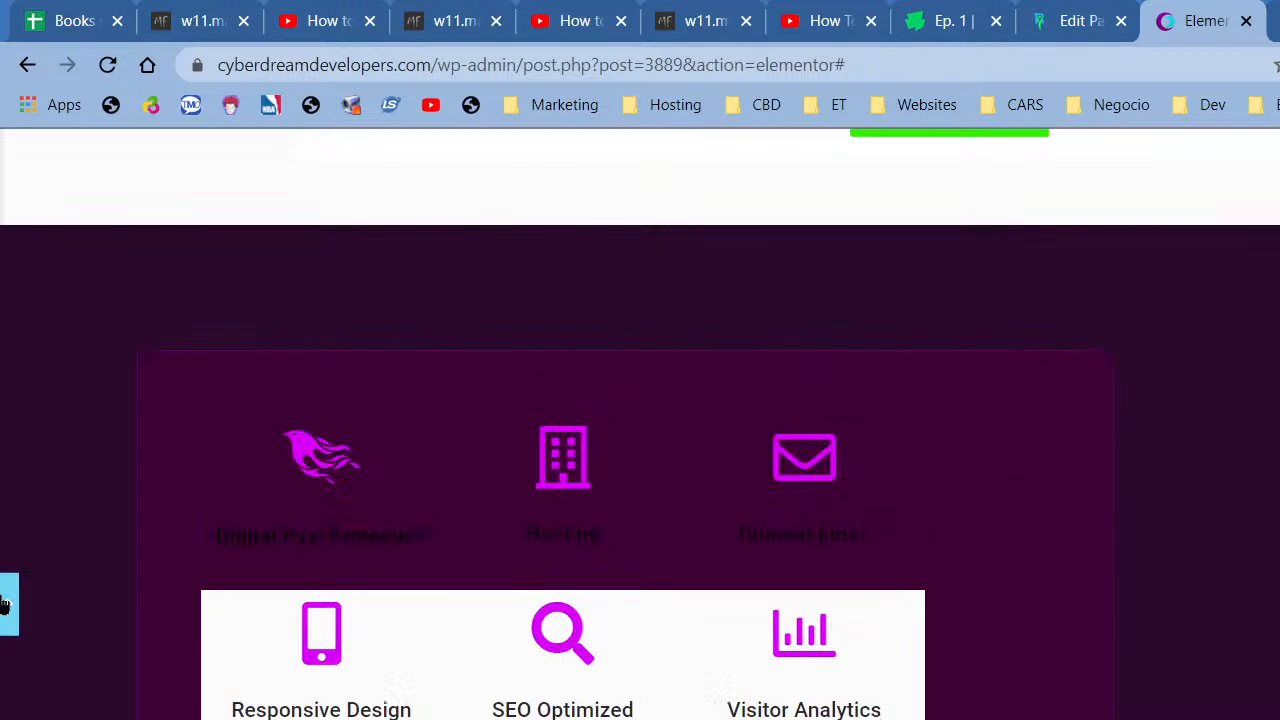
left_click(5, 603)
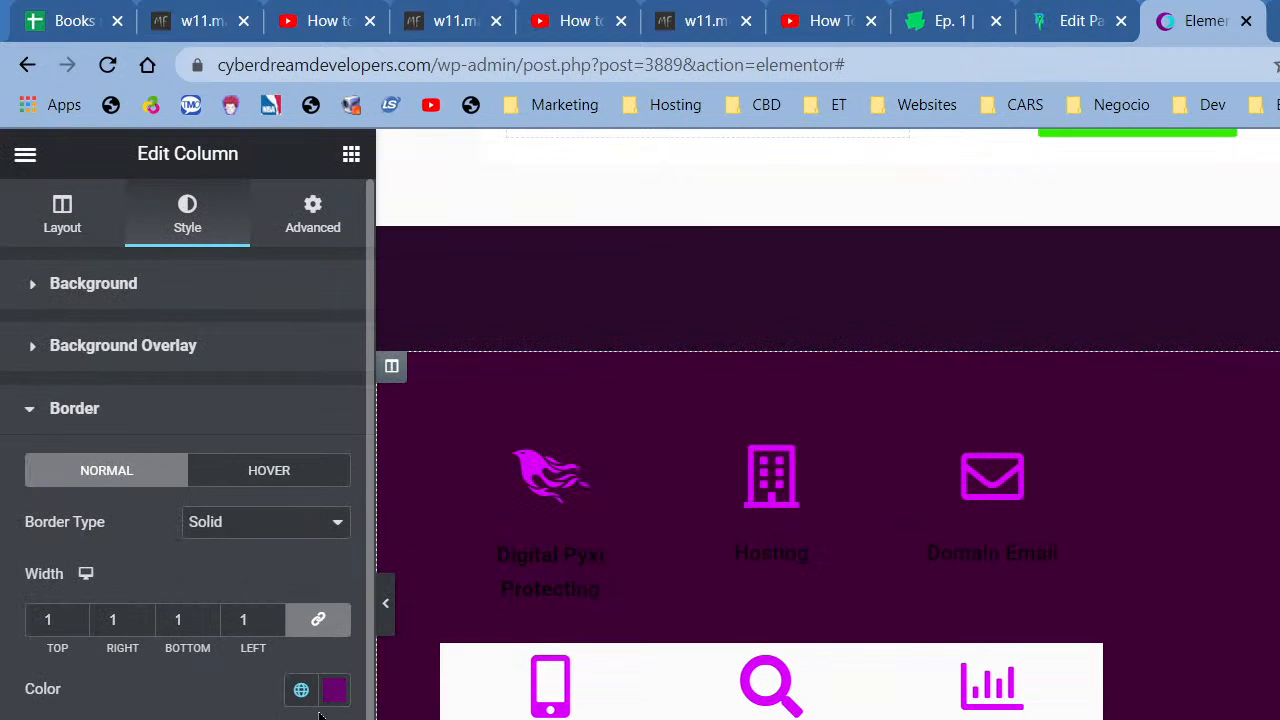
Set the feature-row column's border color to the #E213F2 global color and preview the feature rows with the editor panel hidden.
left_click(301, 689)
scroll(151, 614, "down", 5)
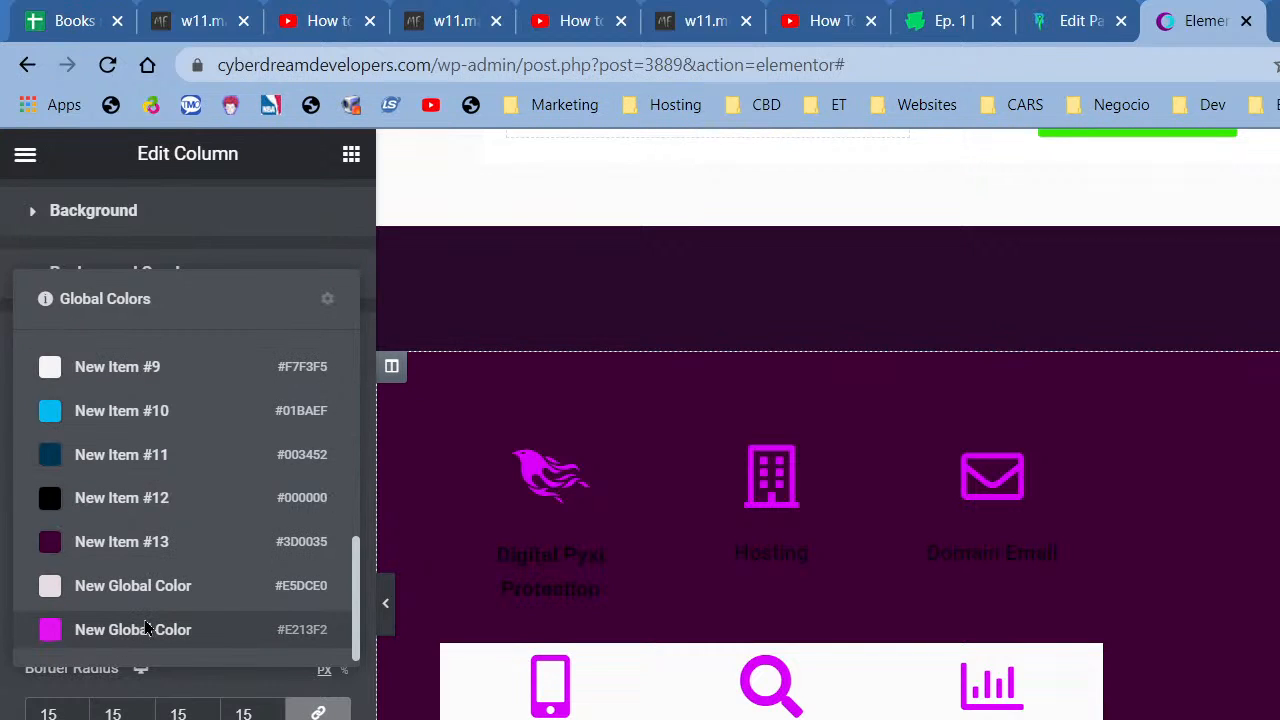
left_click(145, 627)
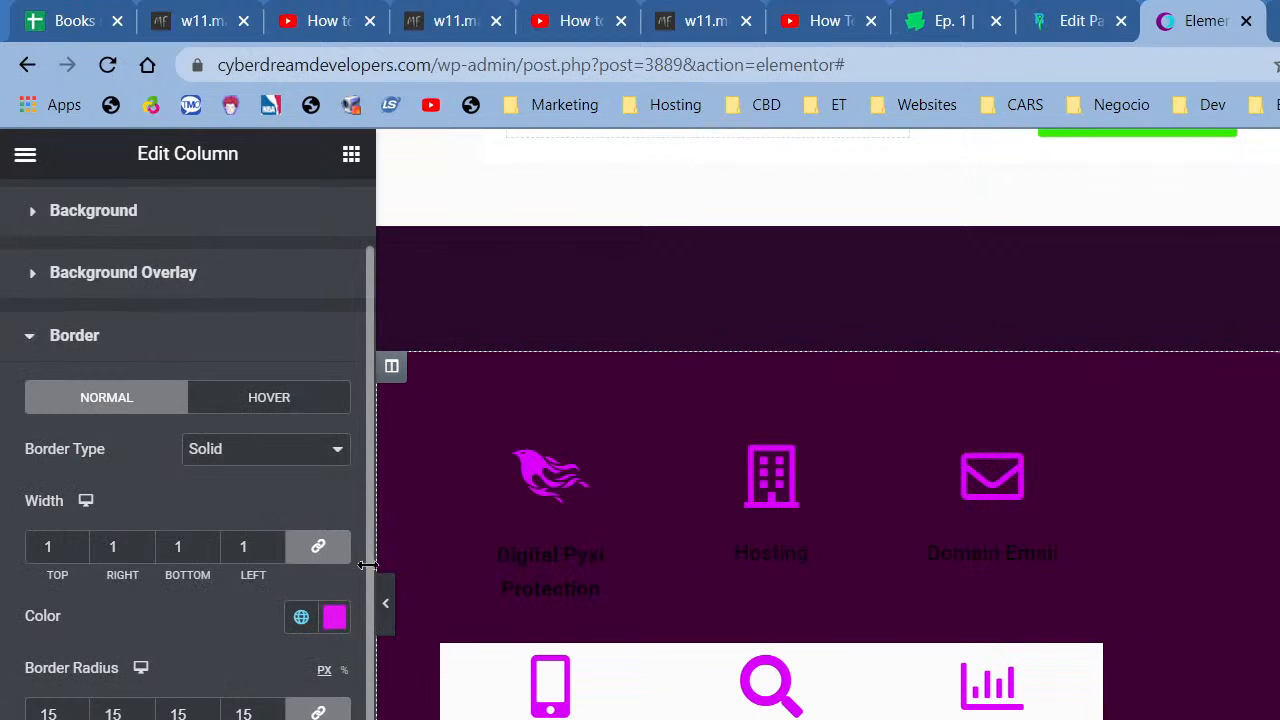
left_click(385, 620)
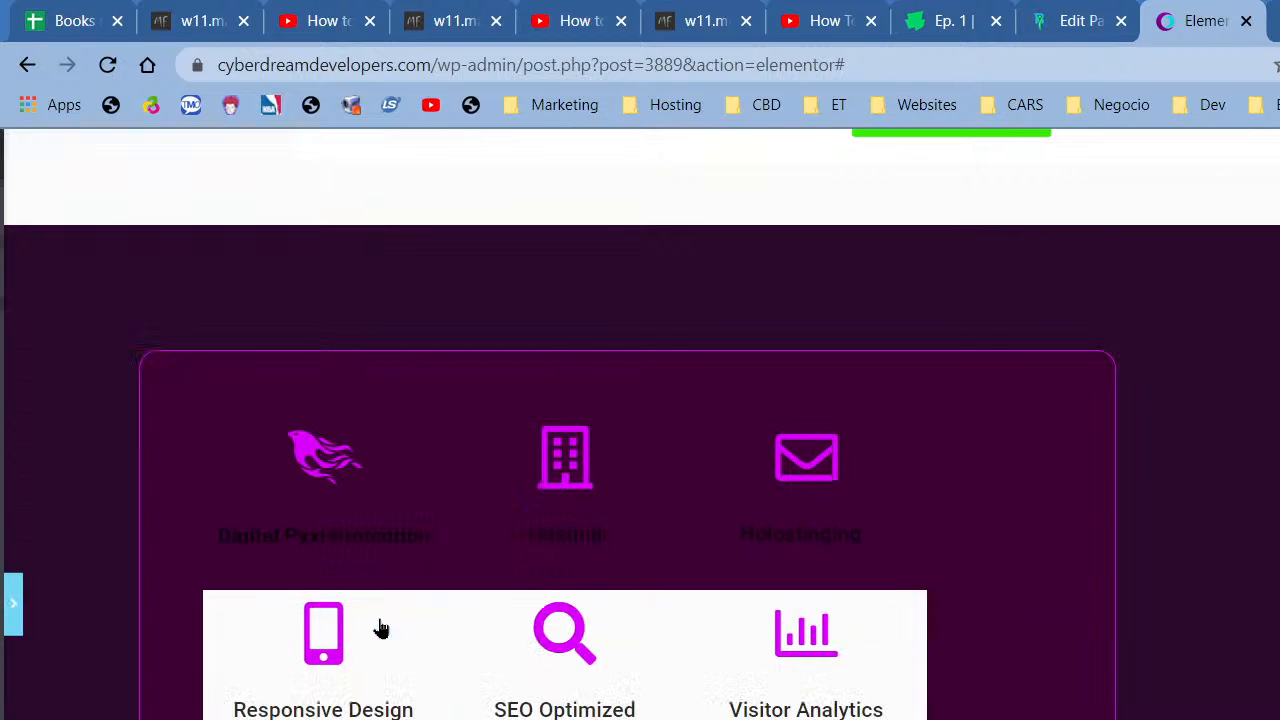
scroll(217, 609, "down", 5)
scroll(217, 611, "up", 5)
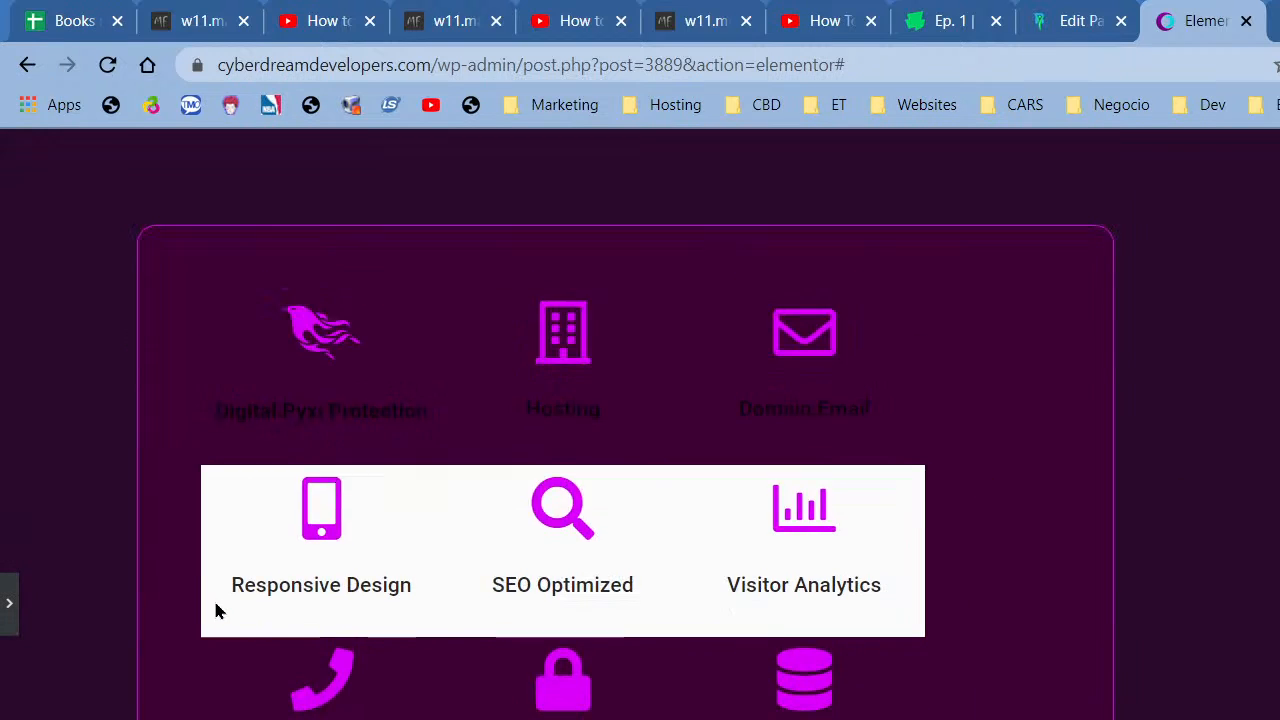
scroll(217, 611, "down", 3)
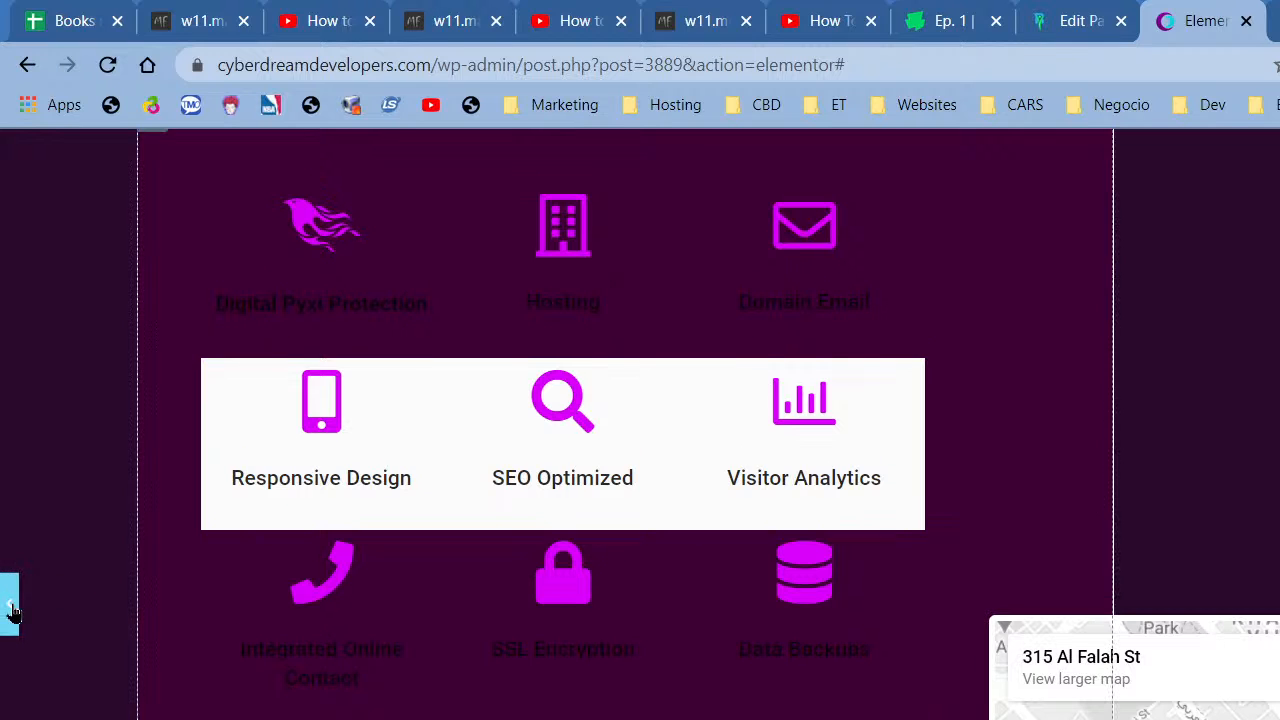
left_click(8, 605)
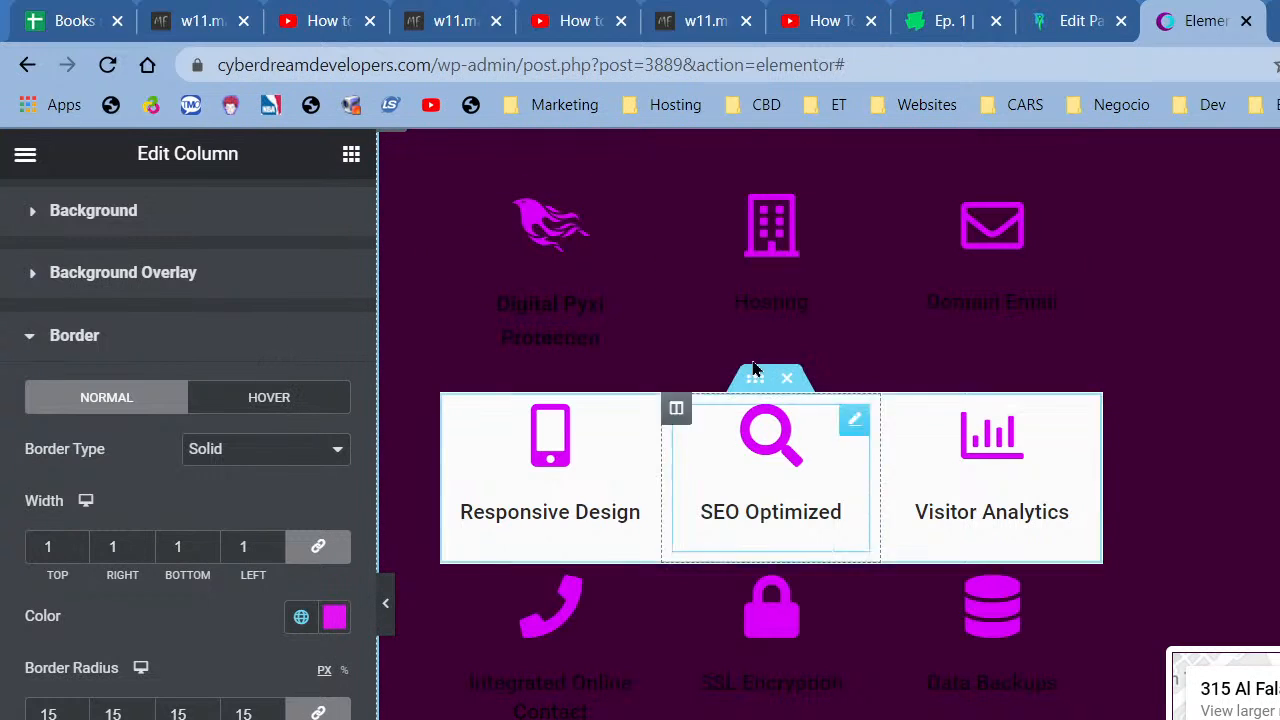
Replace the icon of the Digital Pyxi Protection icon box with the solid Lock icon from the icon library.
scroll(645, 510, "up", 3)
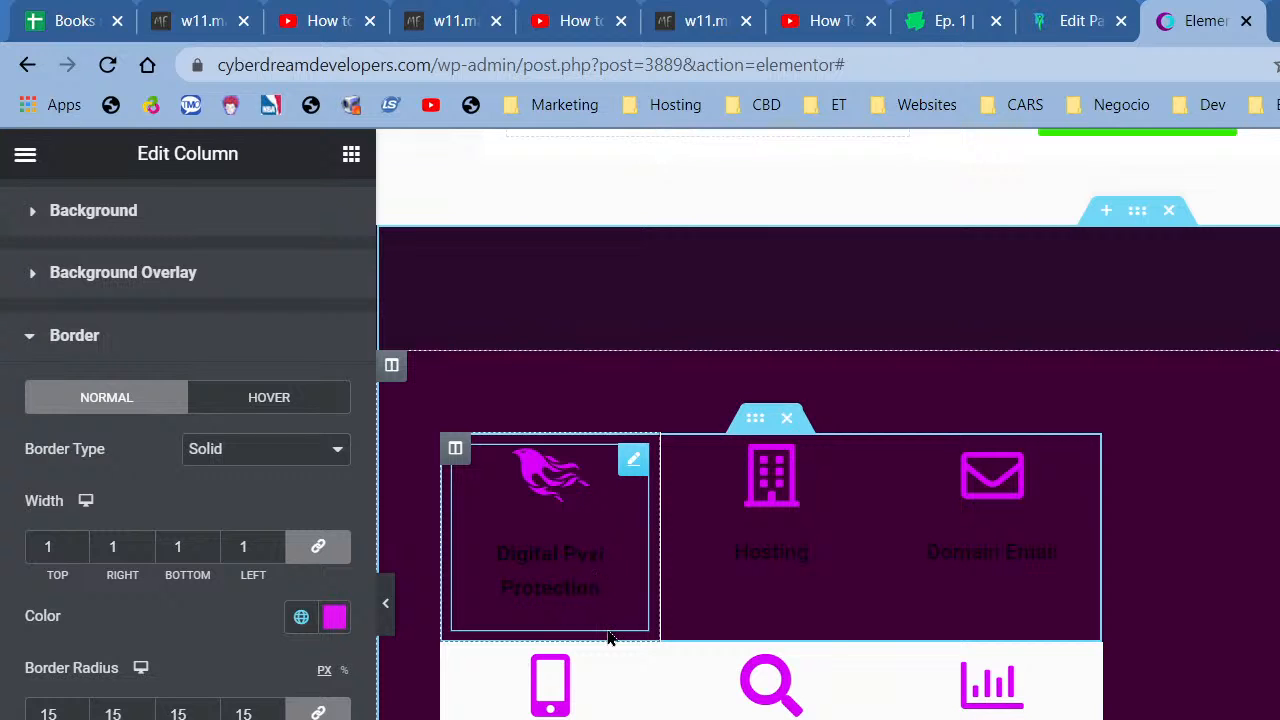
left_click(531, 500)
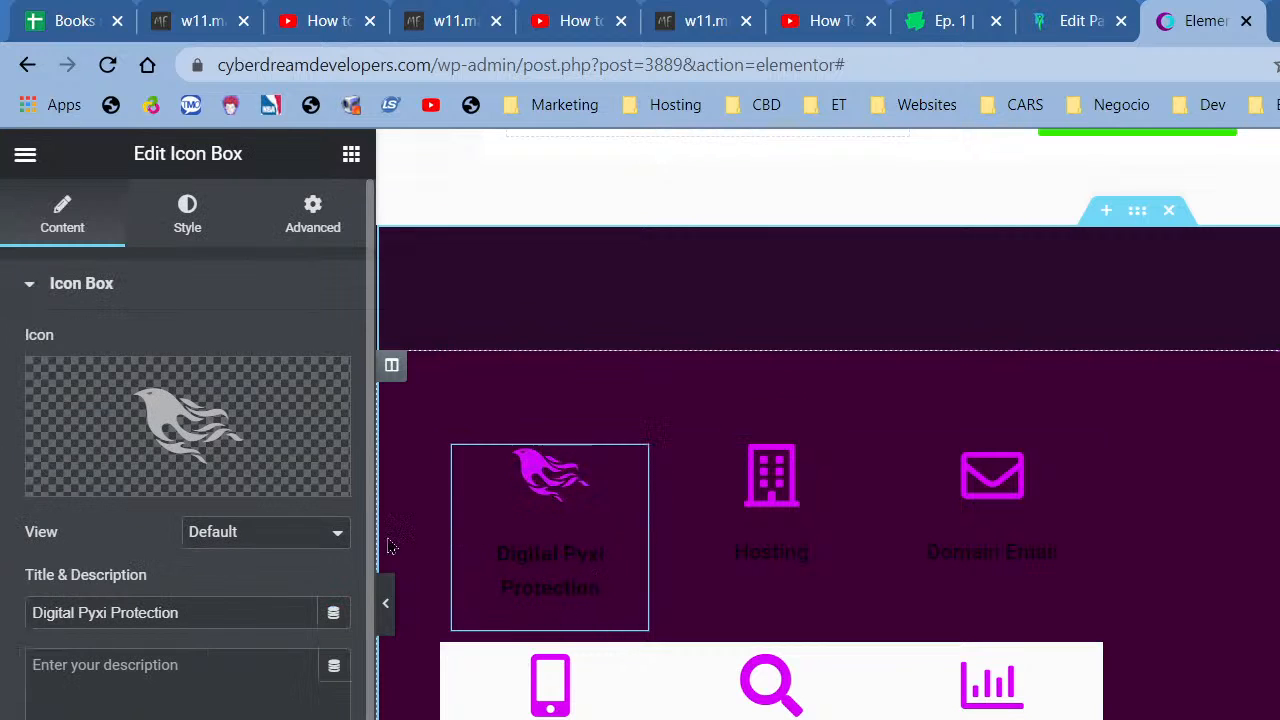
left_click(178, 430)
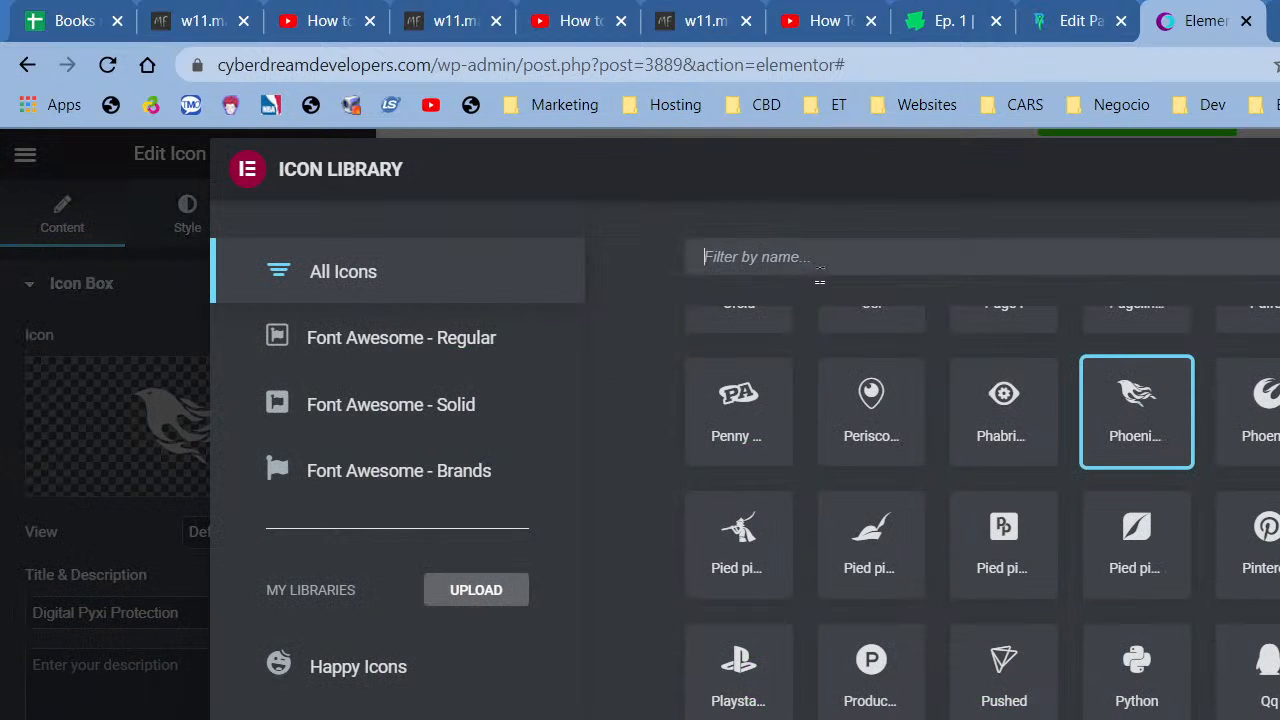
type("lock")
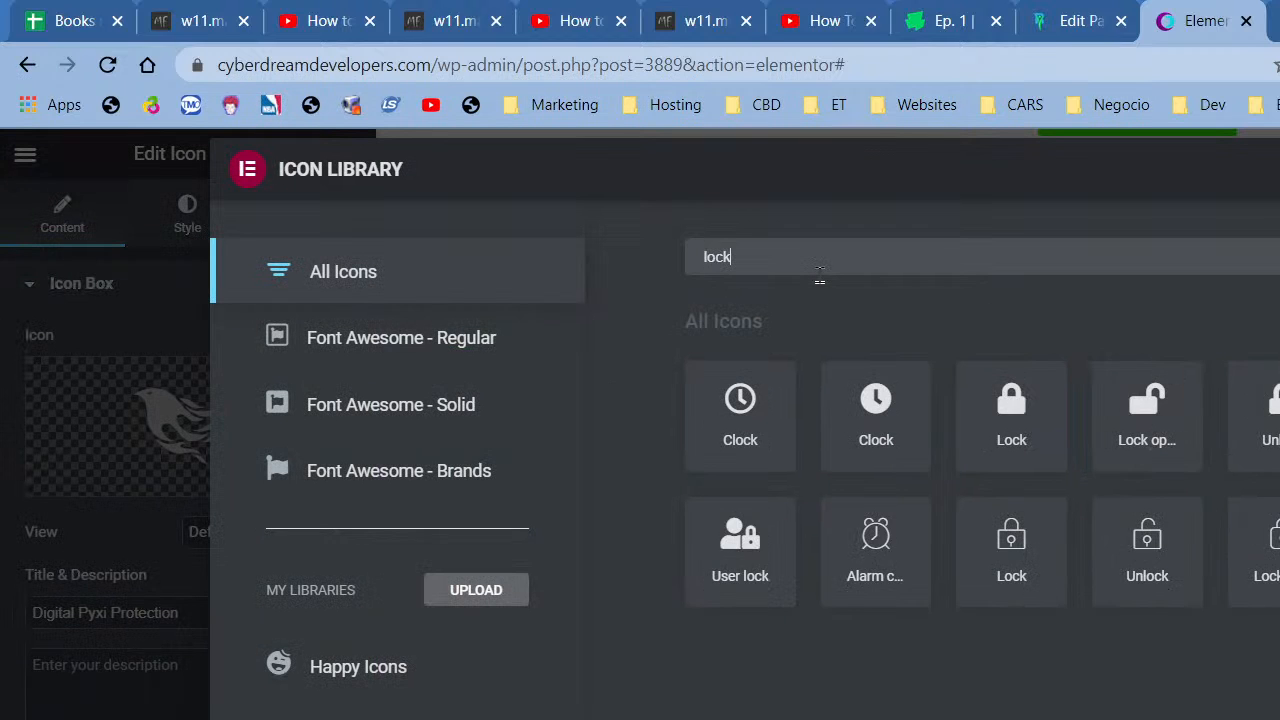
left_click(1018, 441)
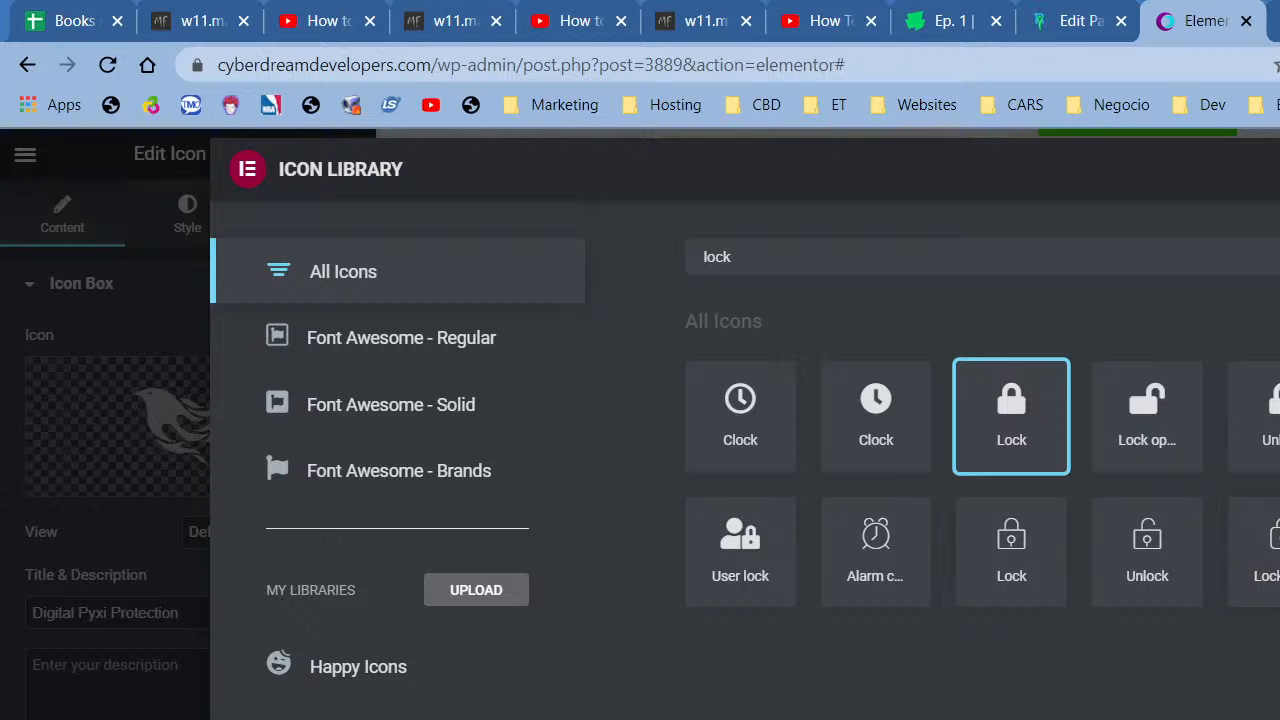
left_click(1279, 719)
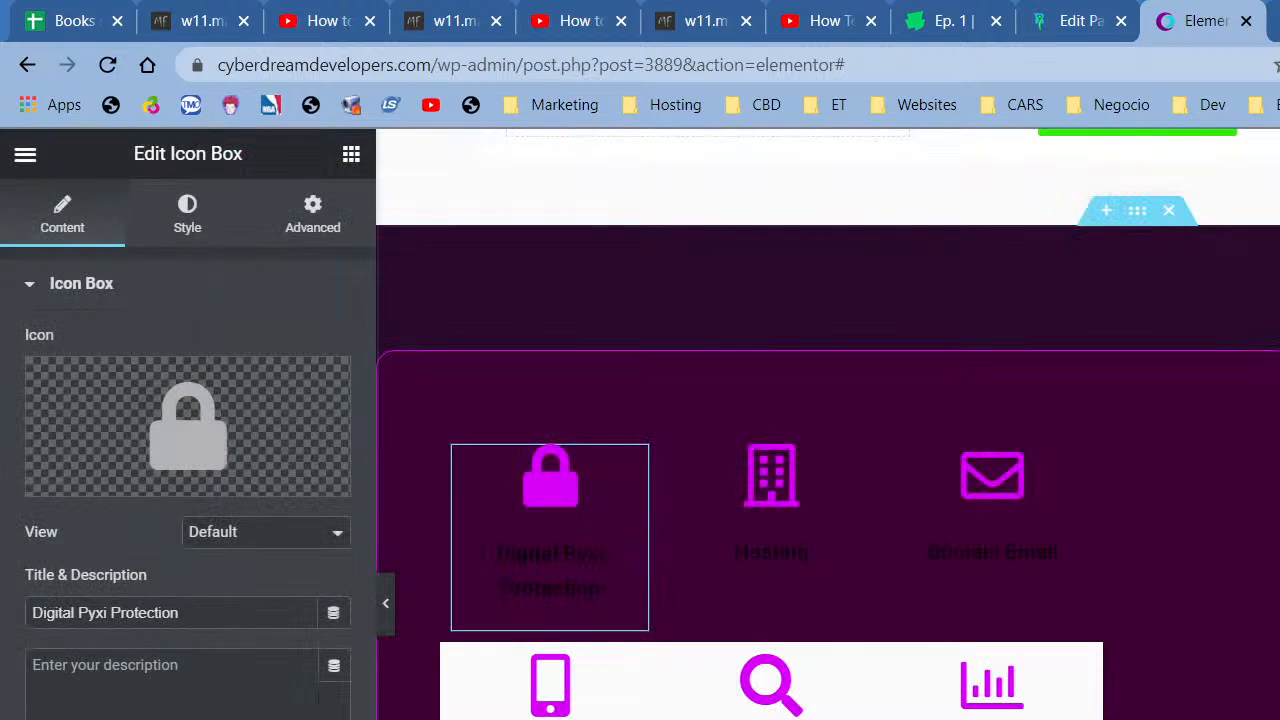
Replace the Hosting icon box's building icon with the solid Cloud icon from the icon library.
left_click(754, 515)
left_click(106, 477)
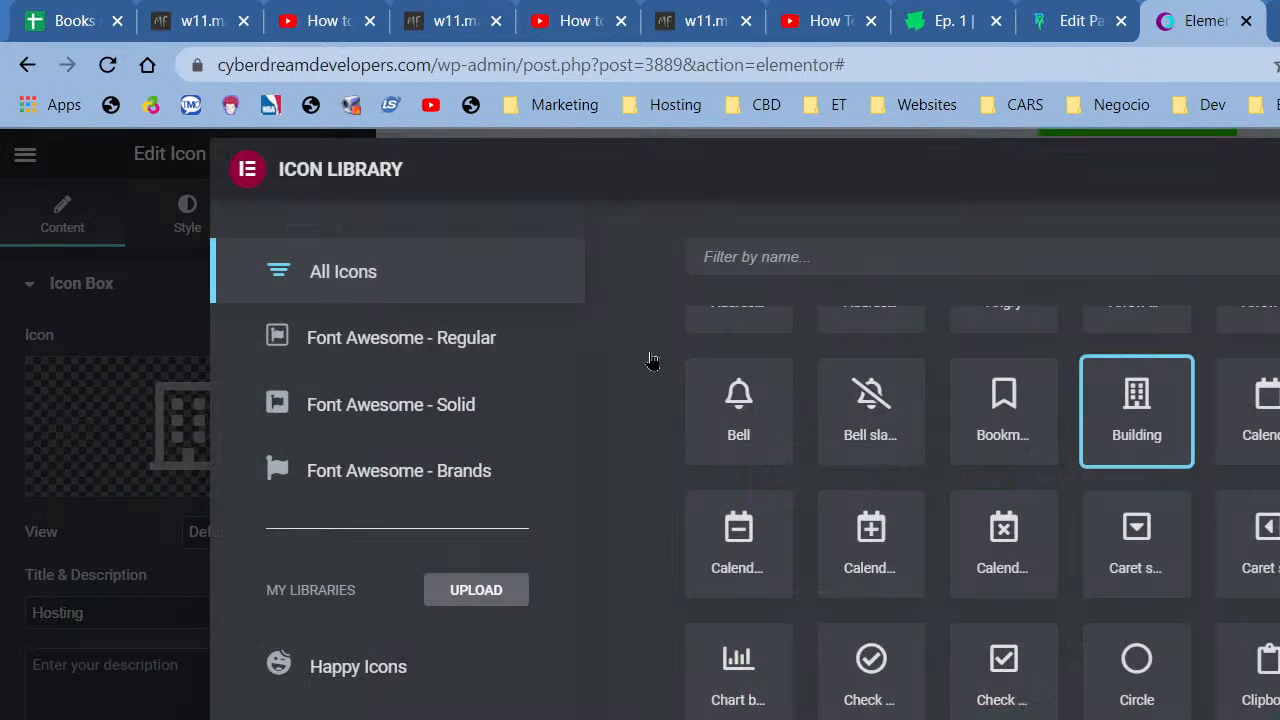
left_click(1006, 266)
type("cl")
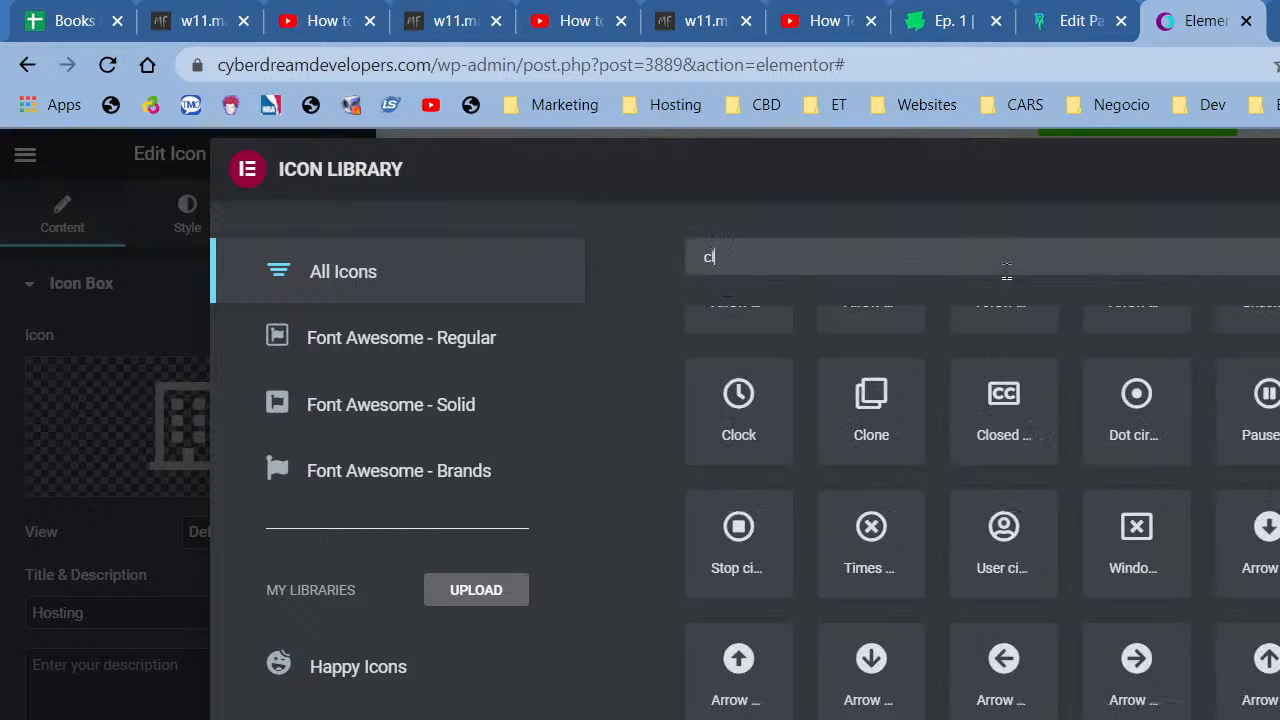
type("ou")
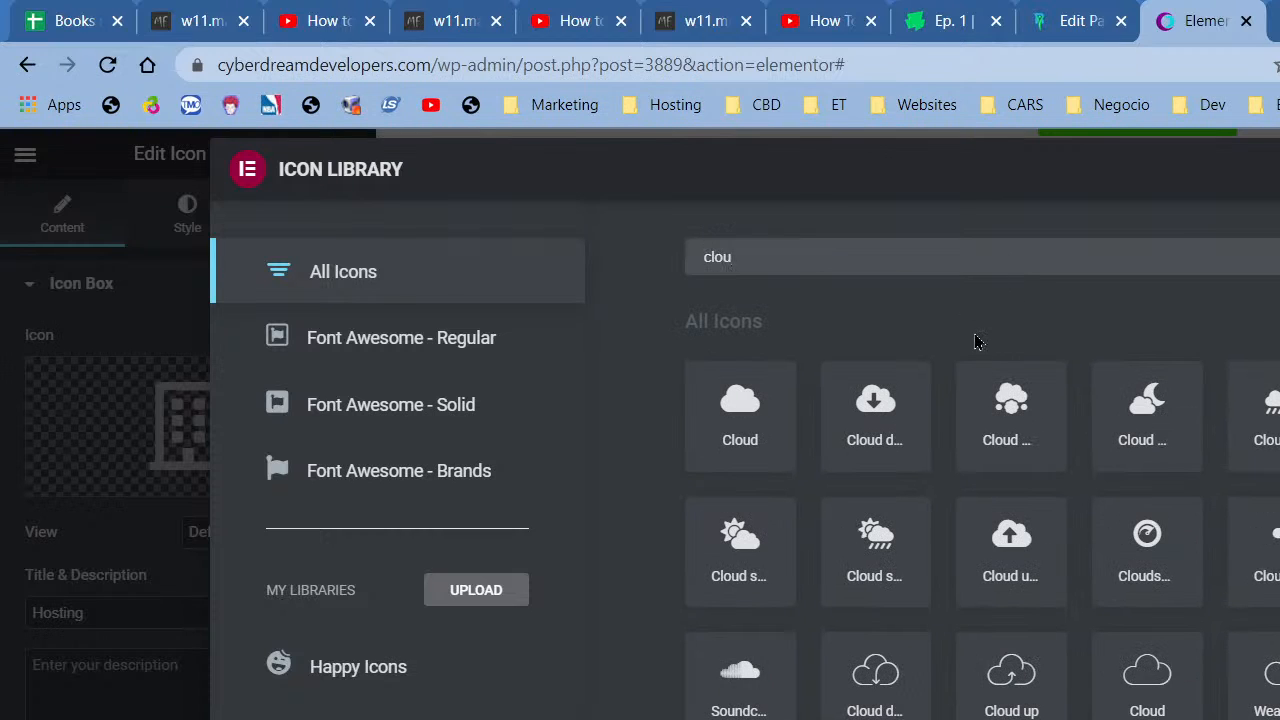
left_click(782, 450)
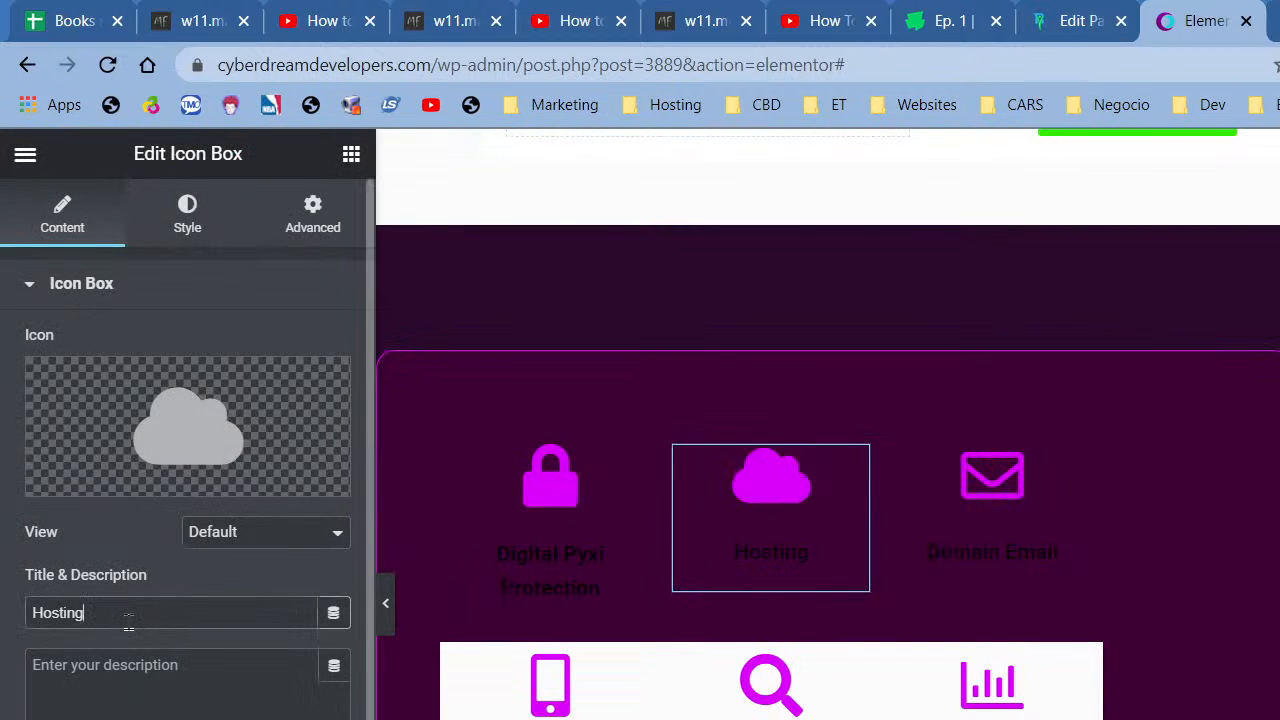
Change the title of the Hosting icon box to "Premium Cloud Hosting".
double_click(128, 620)
key("BackSpace")
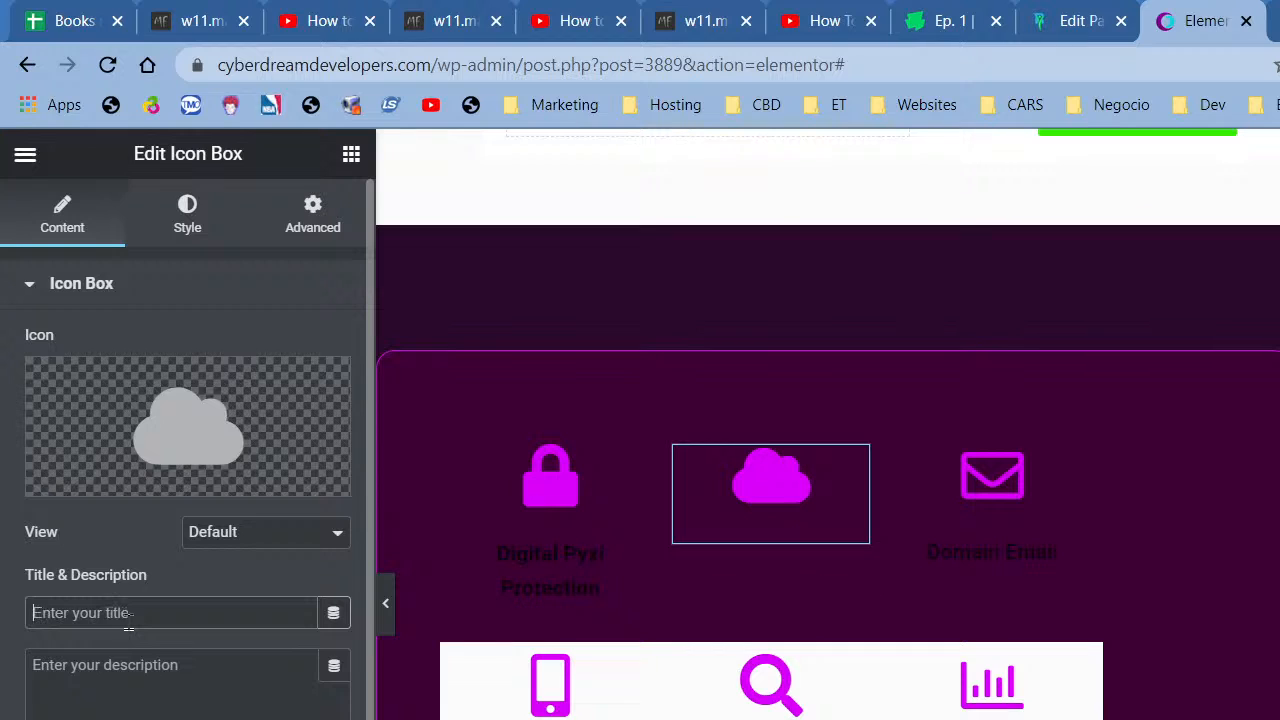
type("Premium")
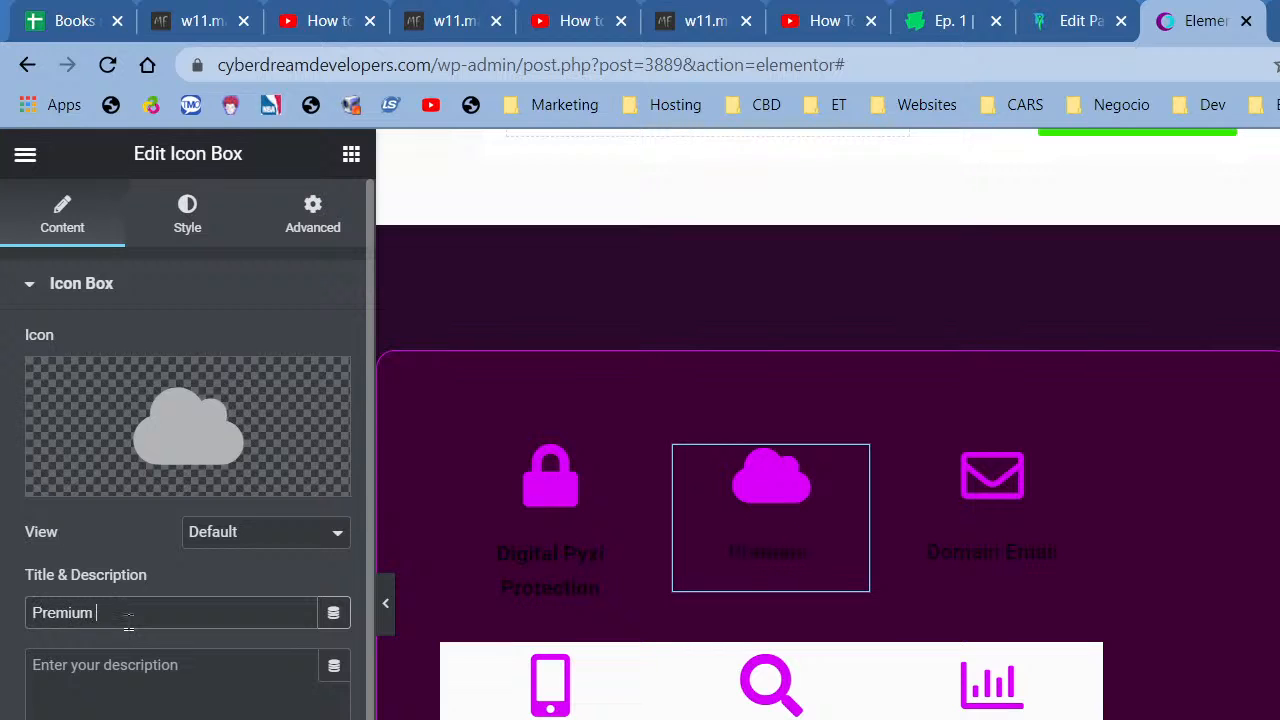
type(" Cloud Hosting")
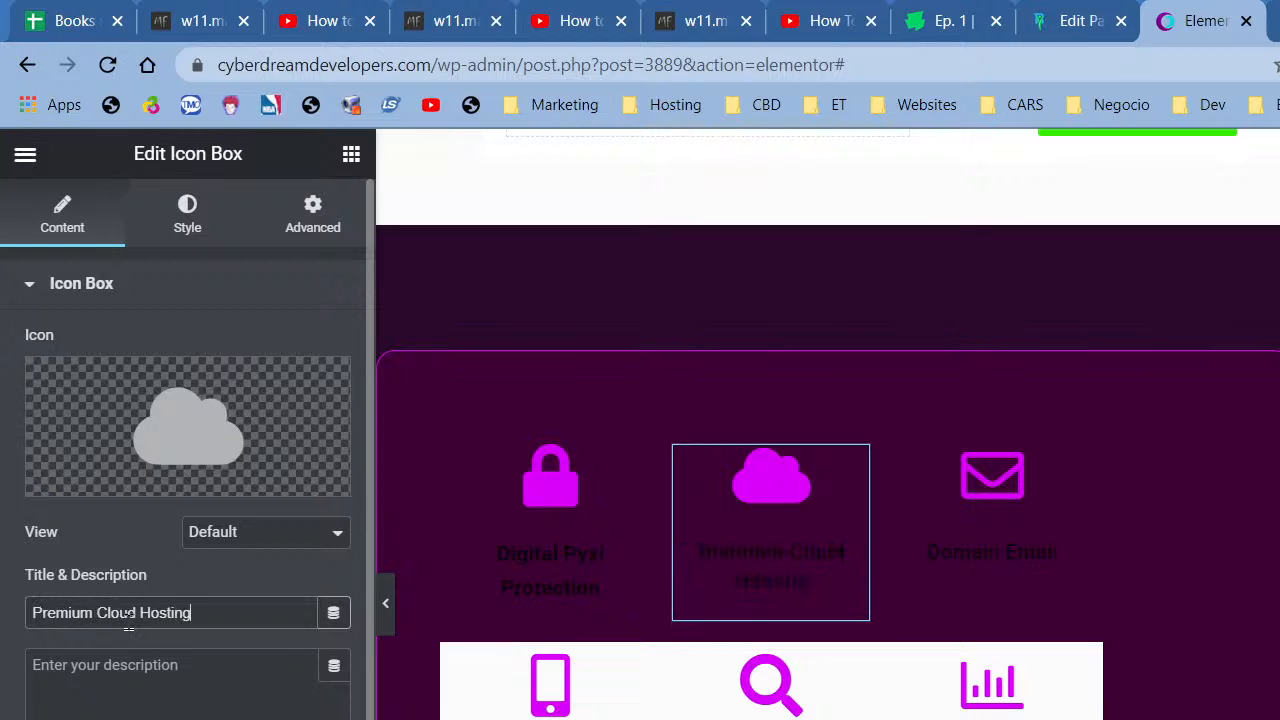
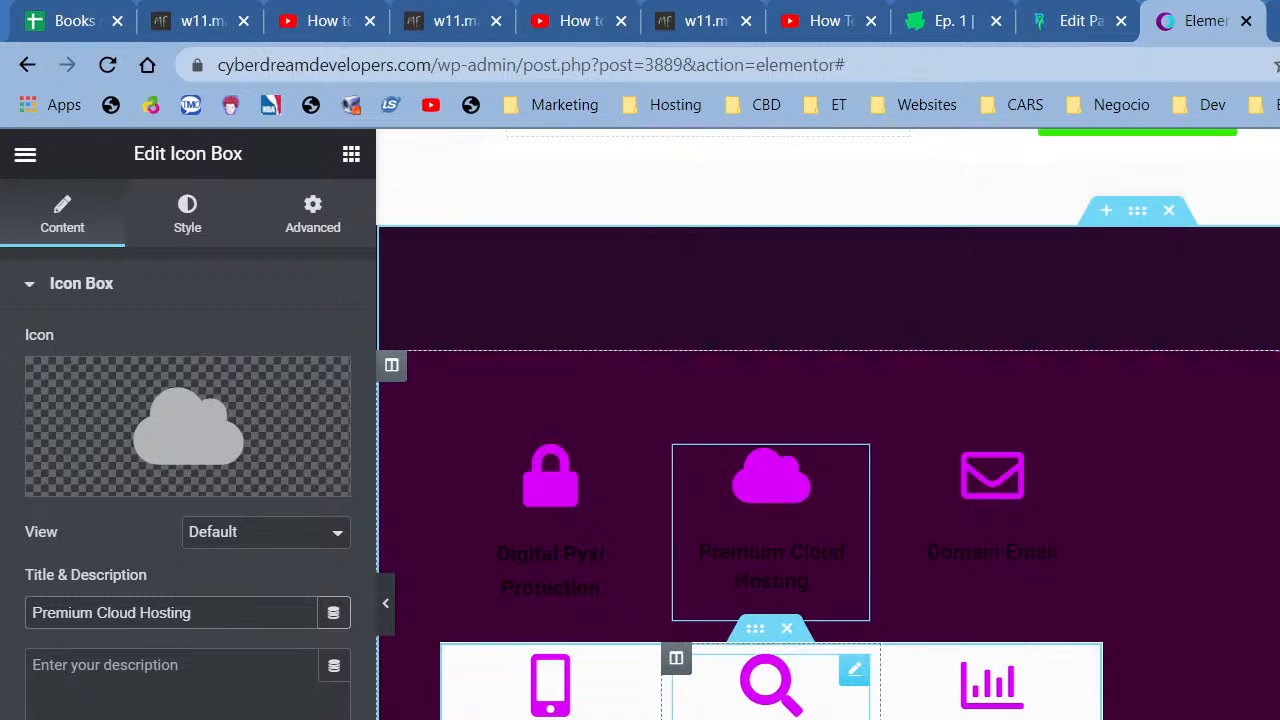
Set the normal-state icon color of the Premium Cloud Hosting box to the #E213F2 global color.
scroll(497, 677, "down", 3)
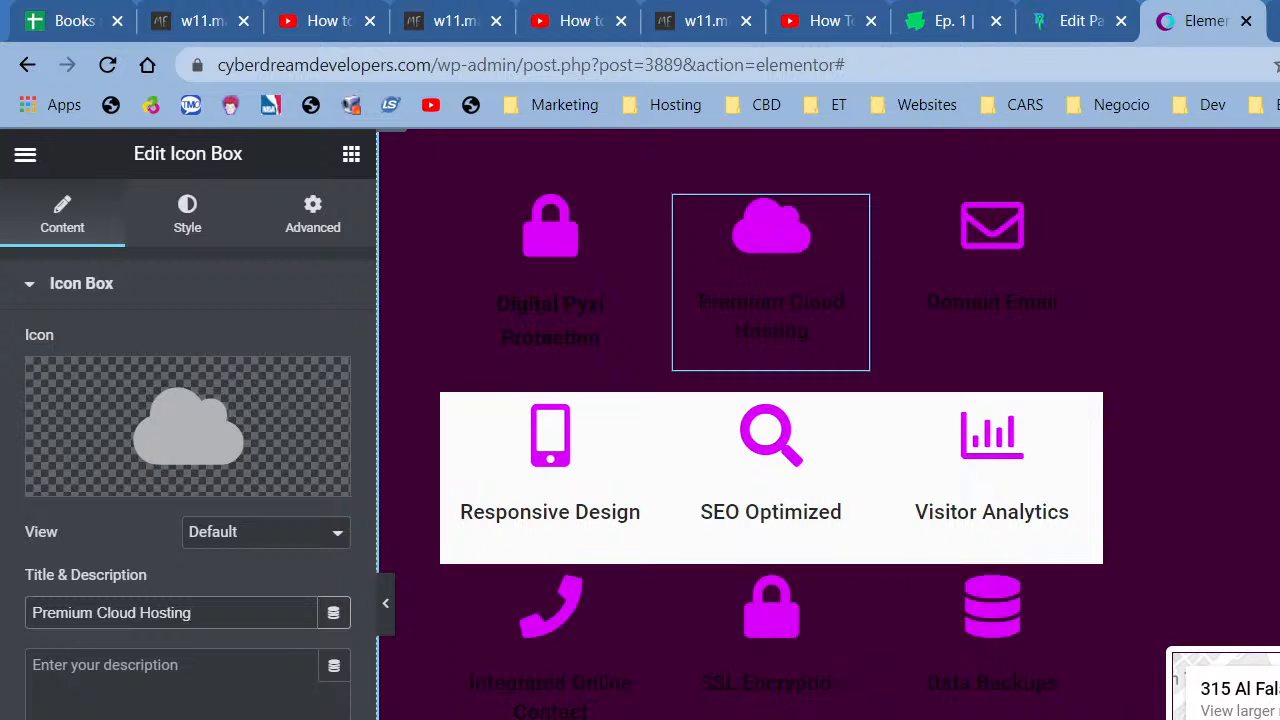
scroll(982, 688, "down", 4)
scroll(710, 628, "up", 7)
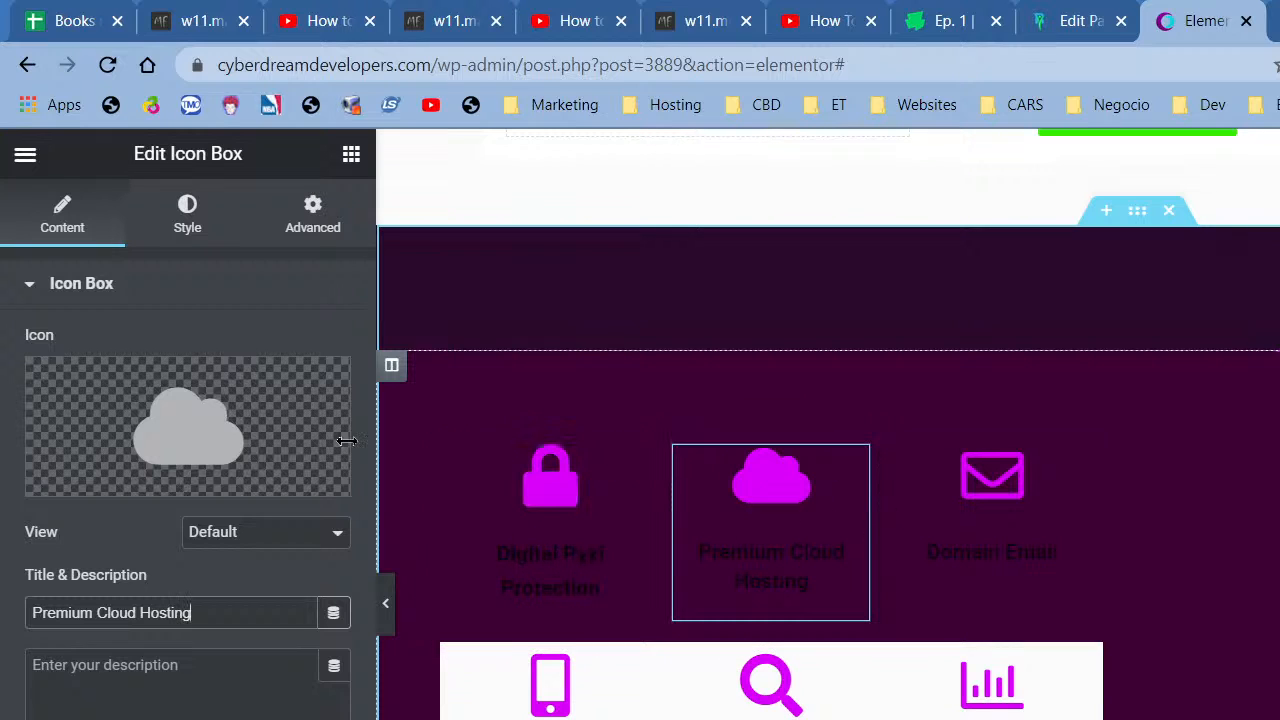
mouse_move(203, 417)
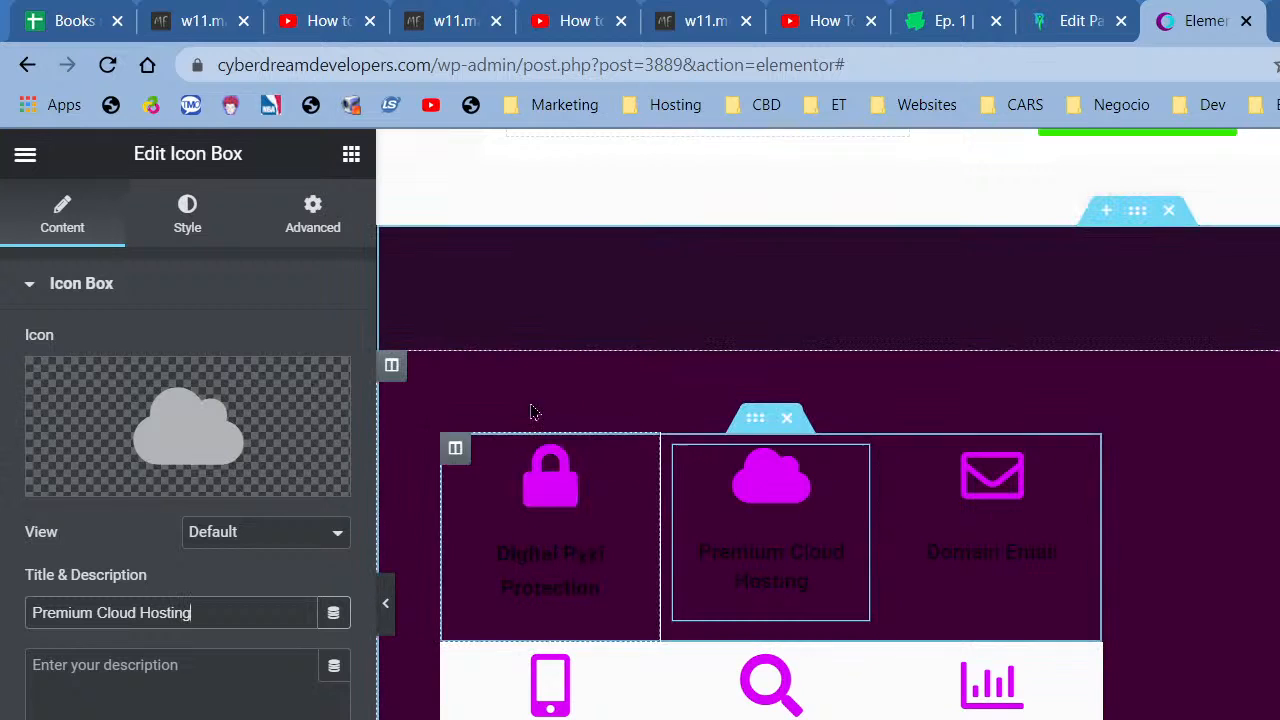
left_click(187, 230)
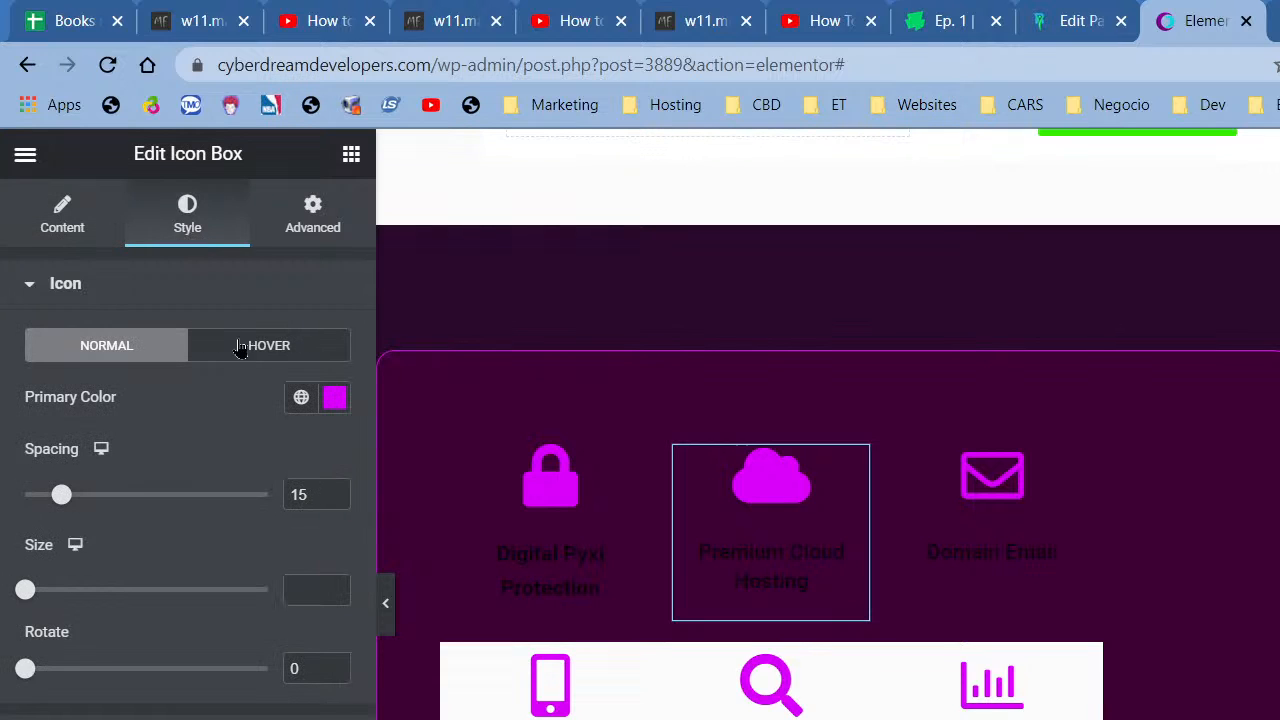
left_click(301, 397)
scroll(252, 612, "down", 5)
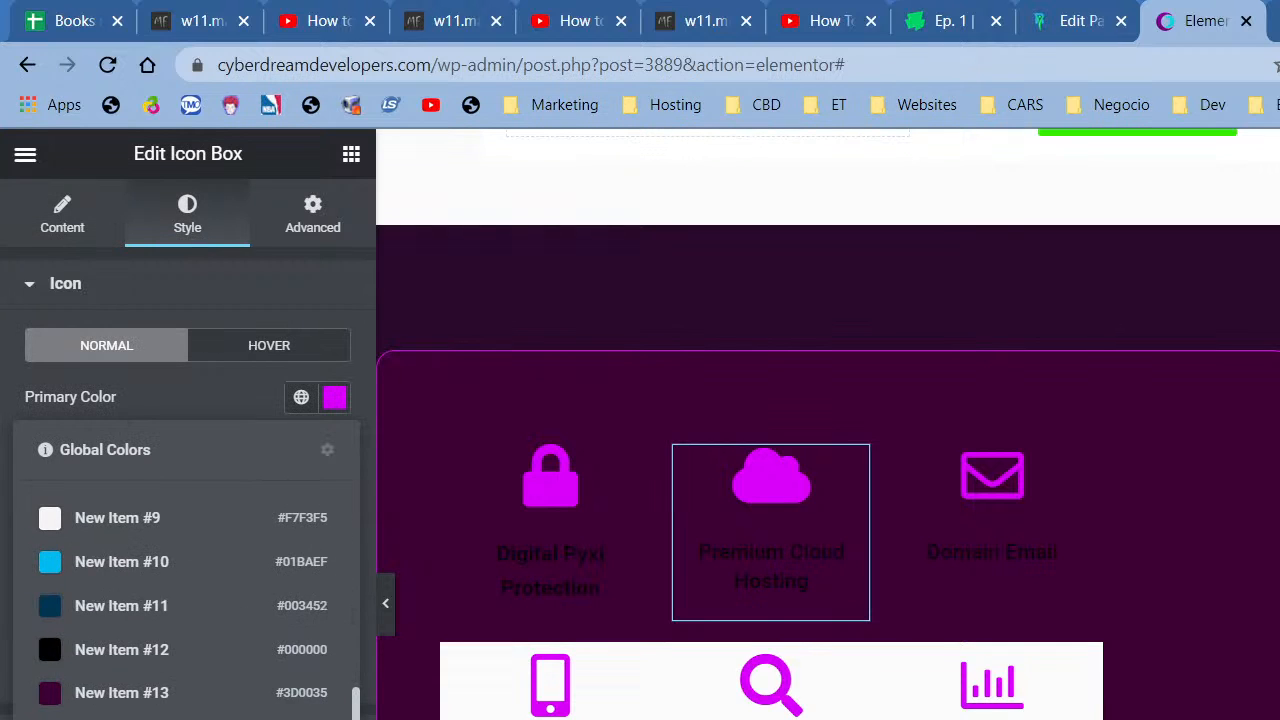
left_click(205, 718)
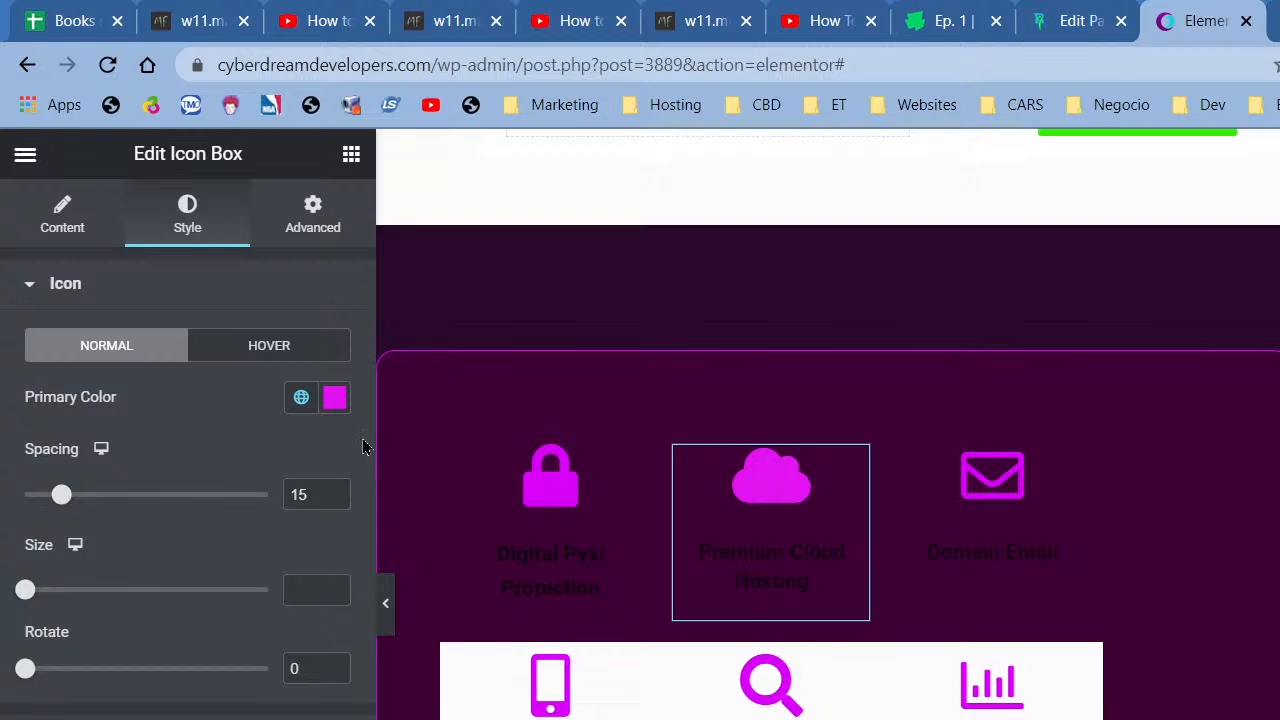
Give the cloud icon the Accent global color (#FCAB10) on hover and the Pulse Grow hover animation.
left_click(293, 358)
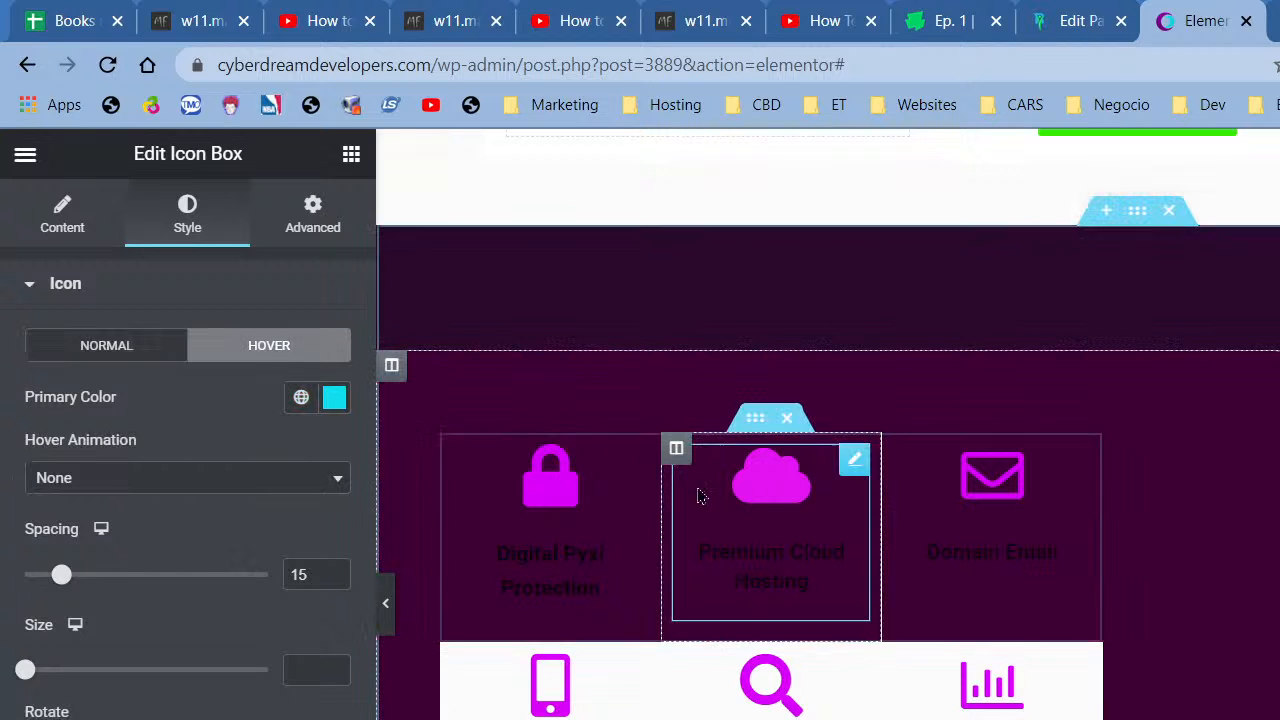
left_click(301, 398)
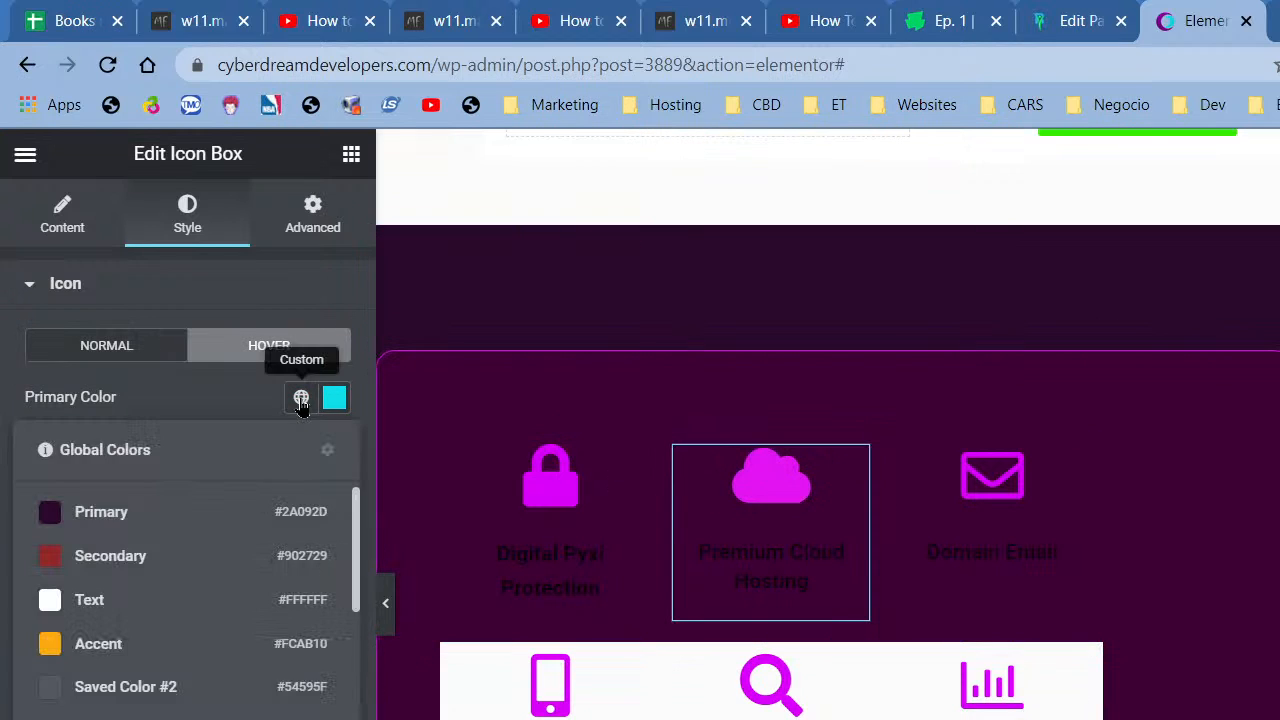
left_click(166, 645)
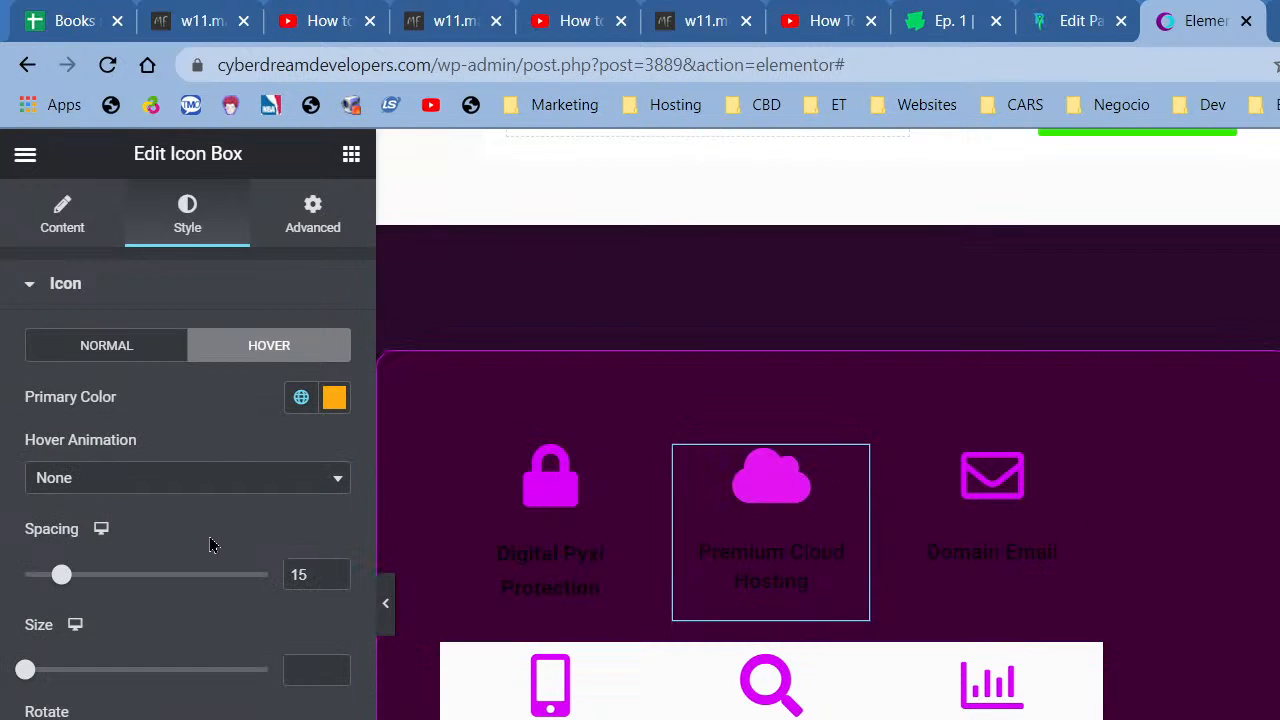
left_click(165, 480)
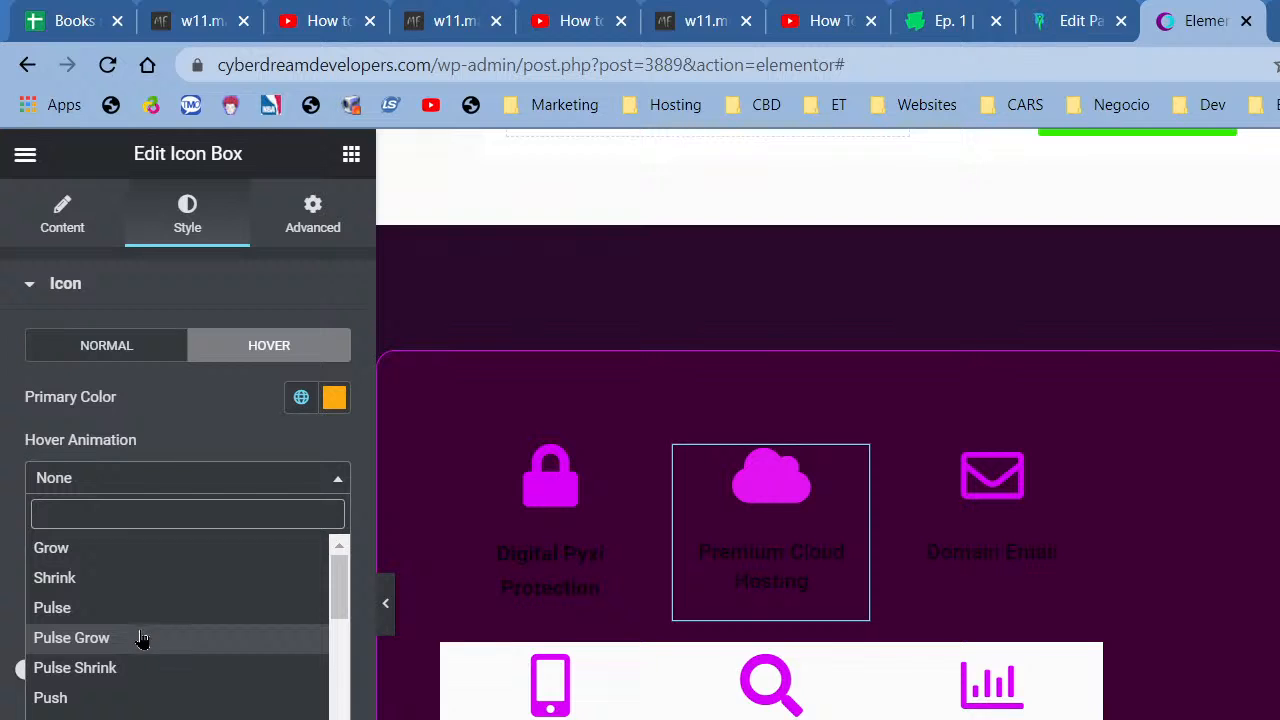
left_click(143, 638)
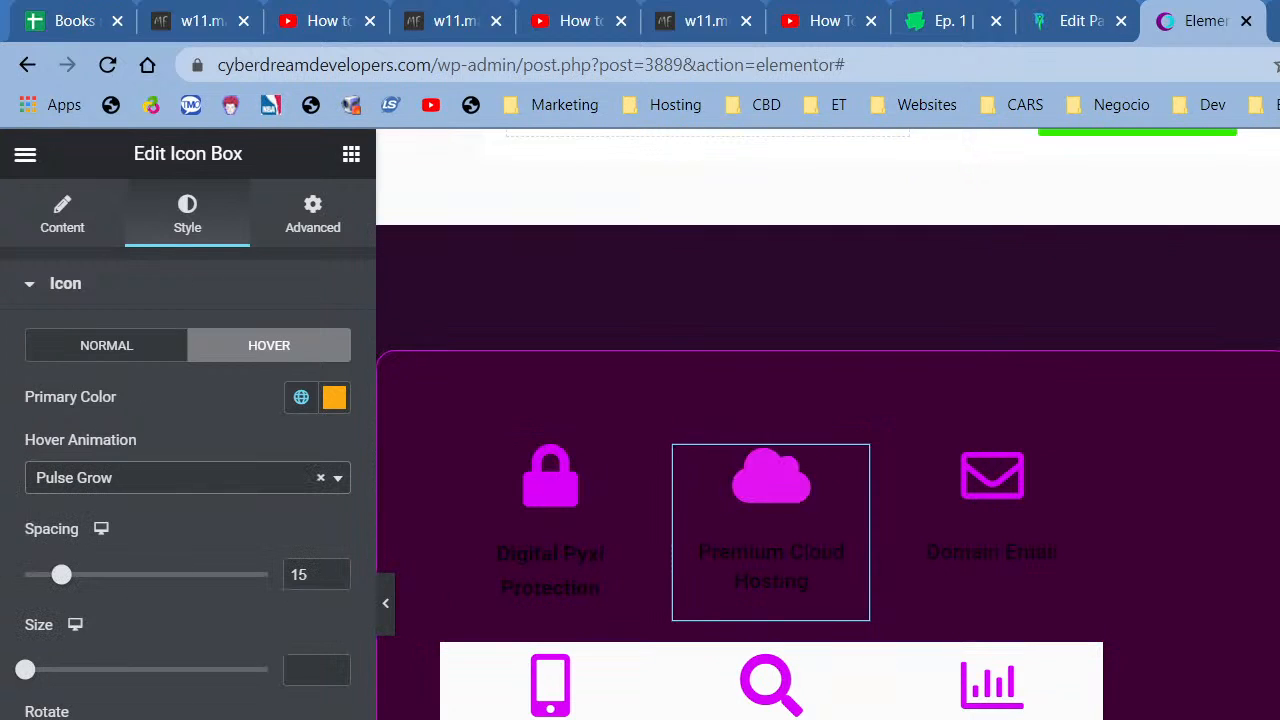
Try the #E213F2 global color on the title of the Premium Cloud Hosting box.
left_click(150, 718)
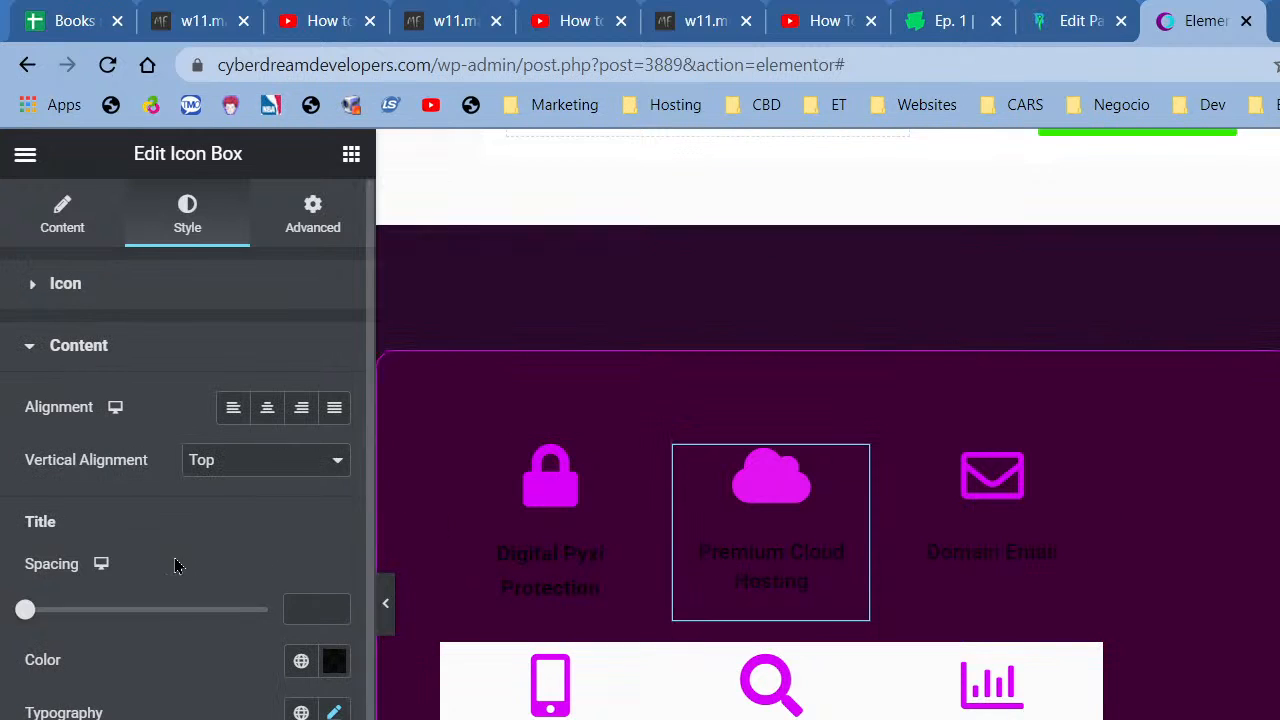
left_click(301, 663)
scroll(155, 500, "down", 10)
scroll(155, 530, "down", 1)
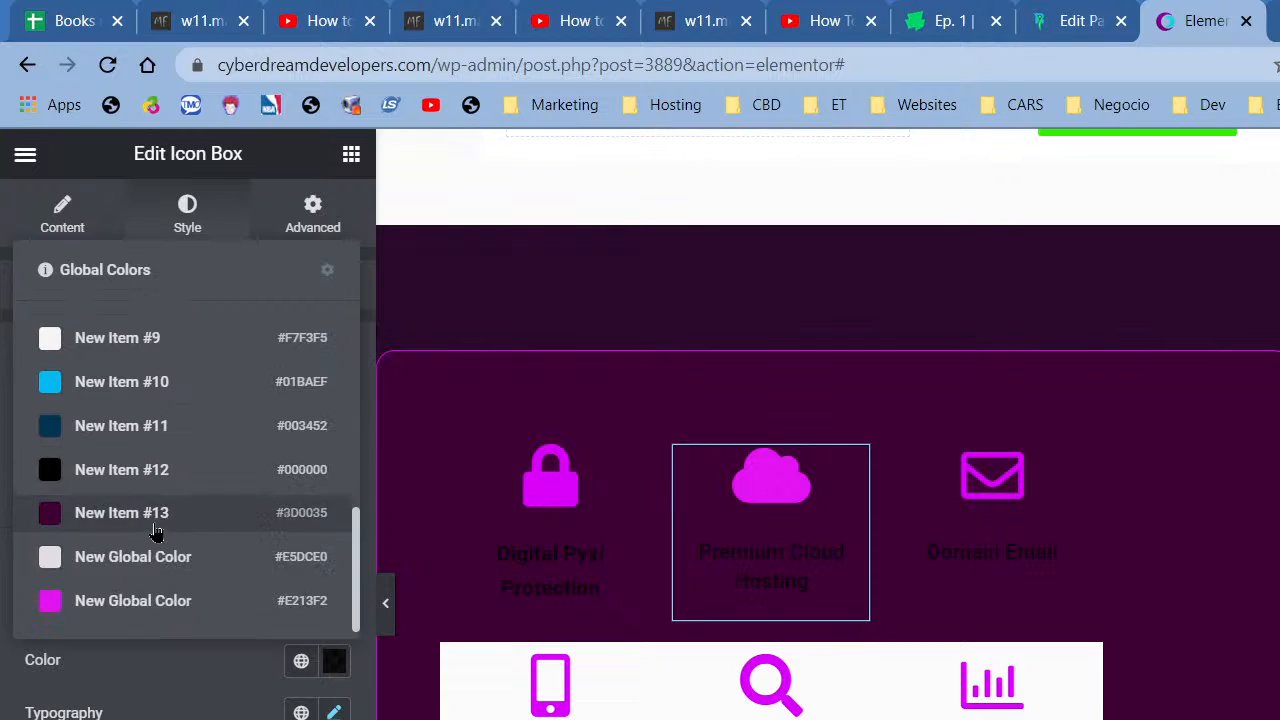
left_click(158, 601)
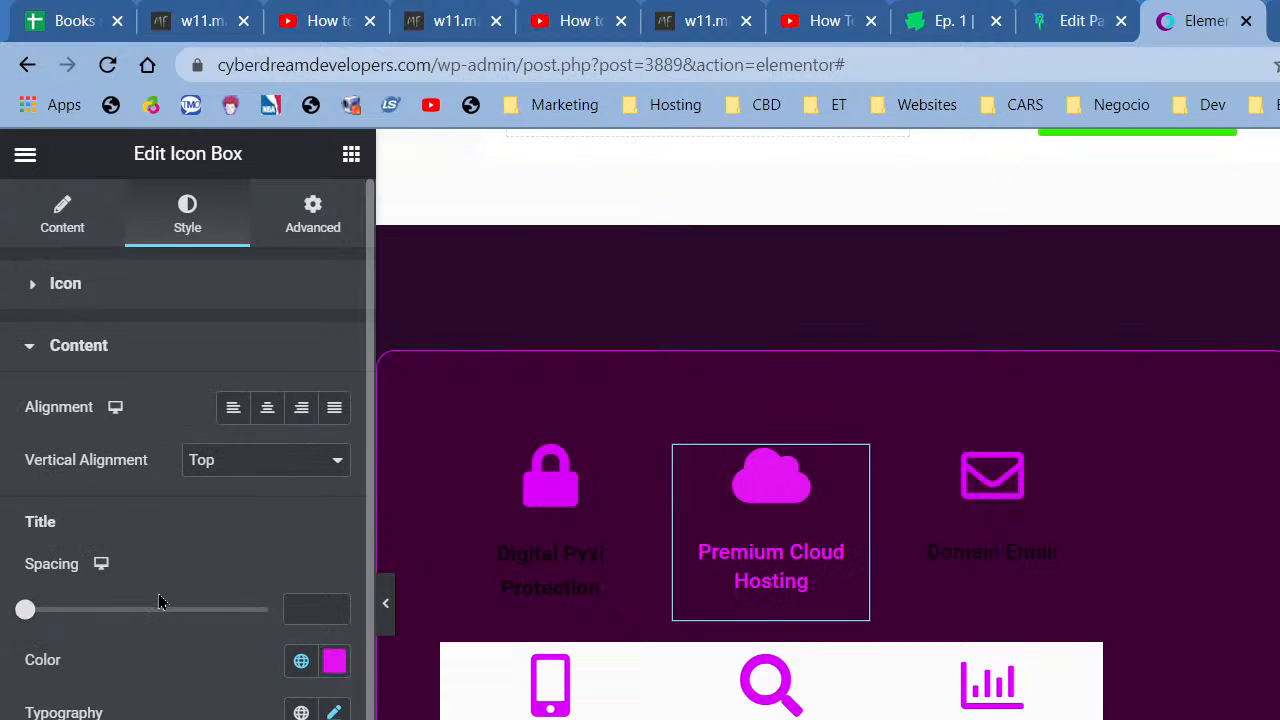
Set the title color of the Premium Cloud Hosting box to the #E5DCE0 global color.
left_click(304, 665)
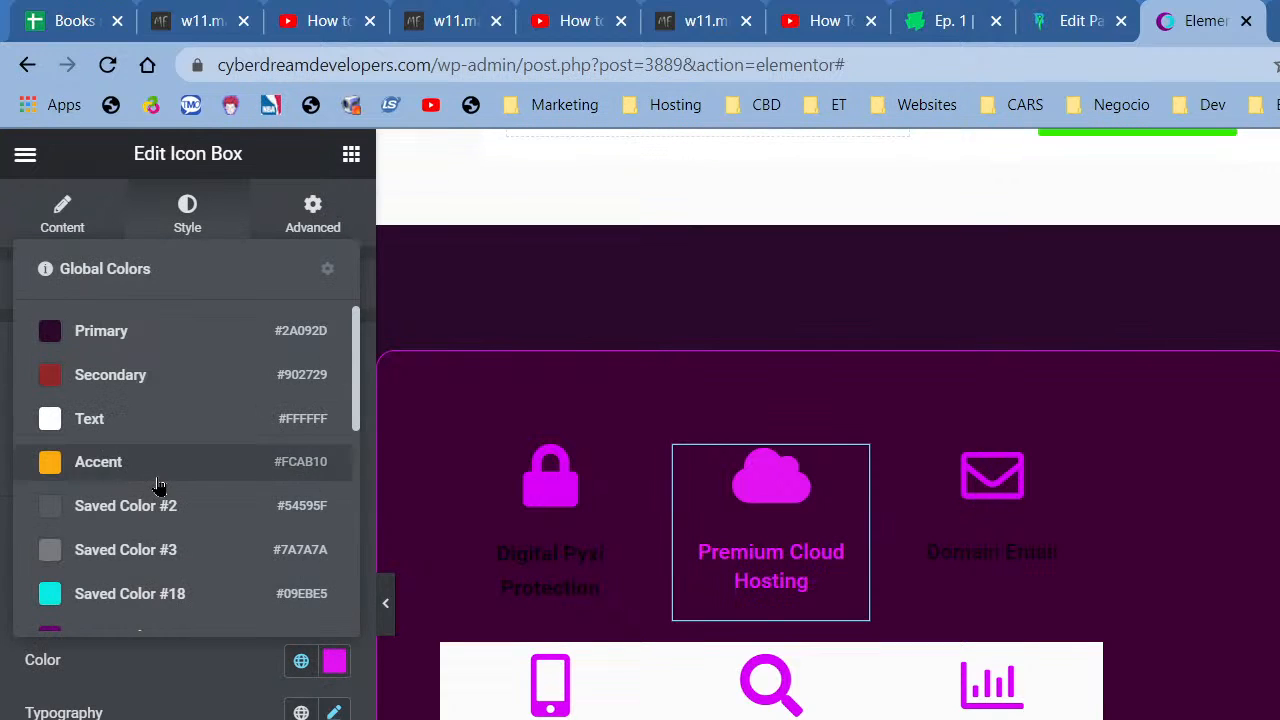
scroll(158, 488, "down", 10)
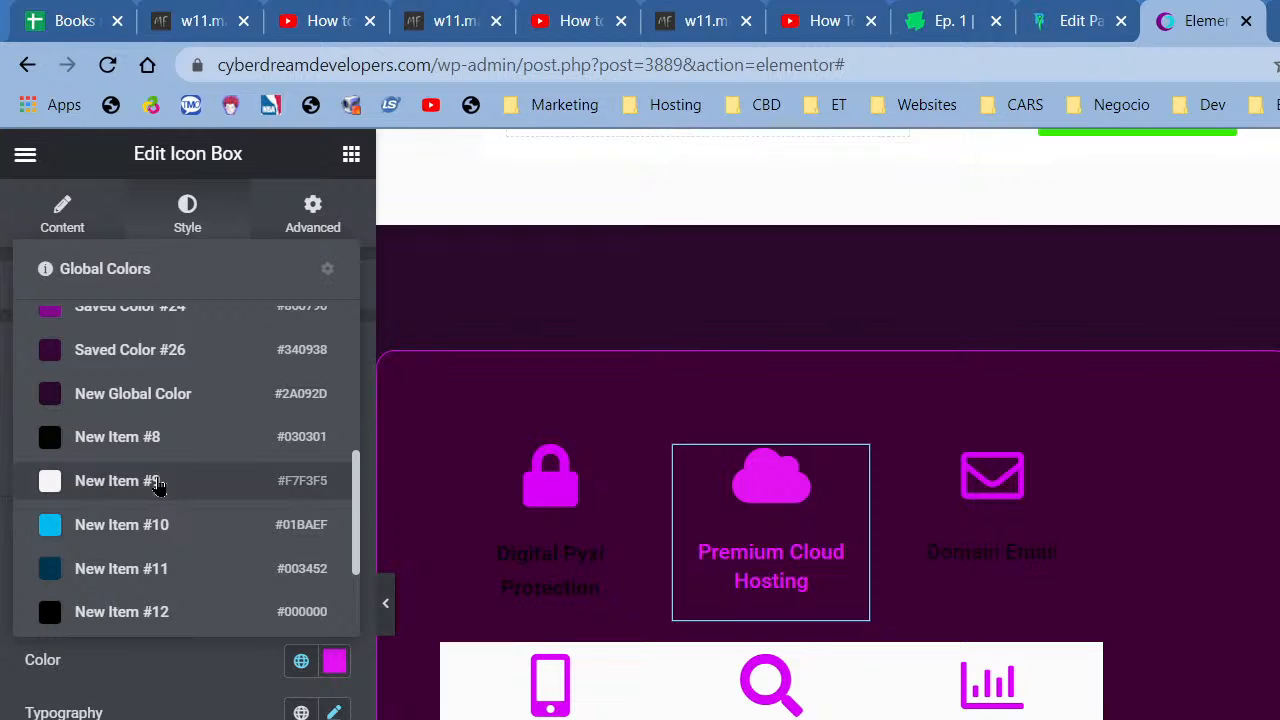
scroll(158, 490, "down", 3)
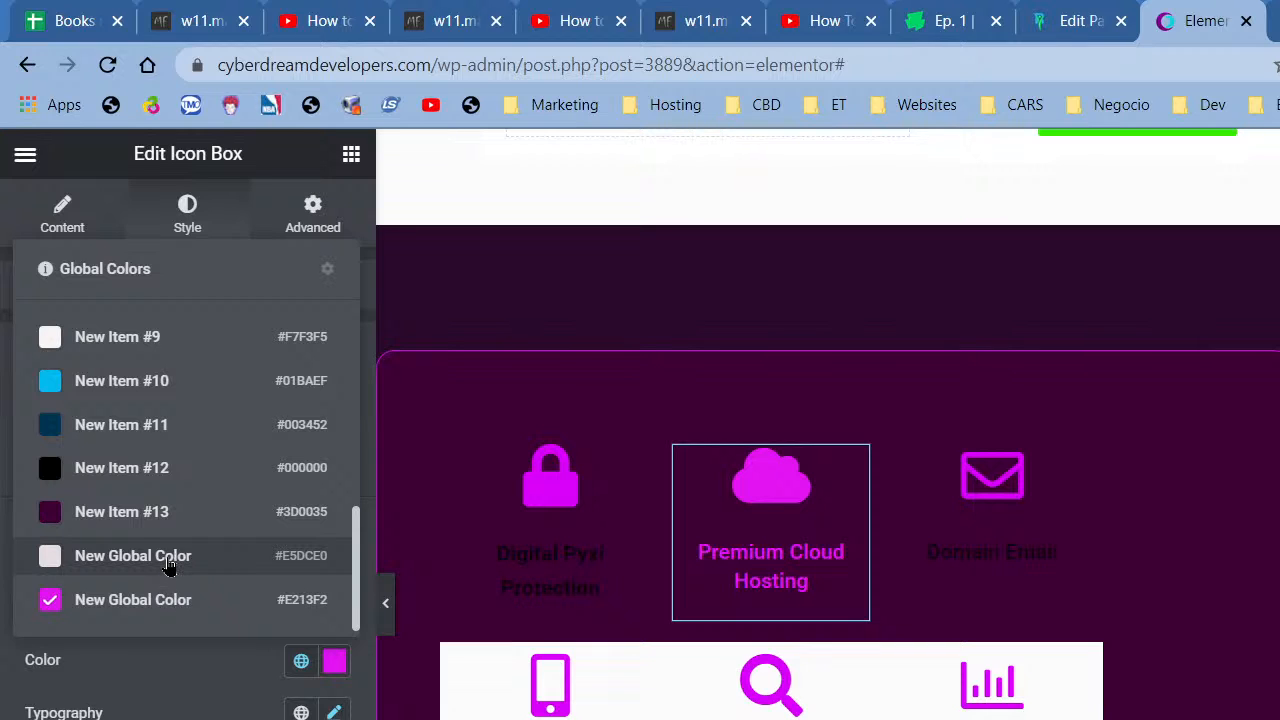
left_click(170, 566)
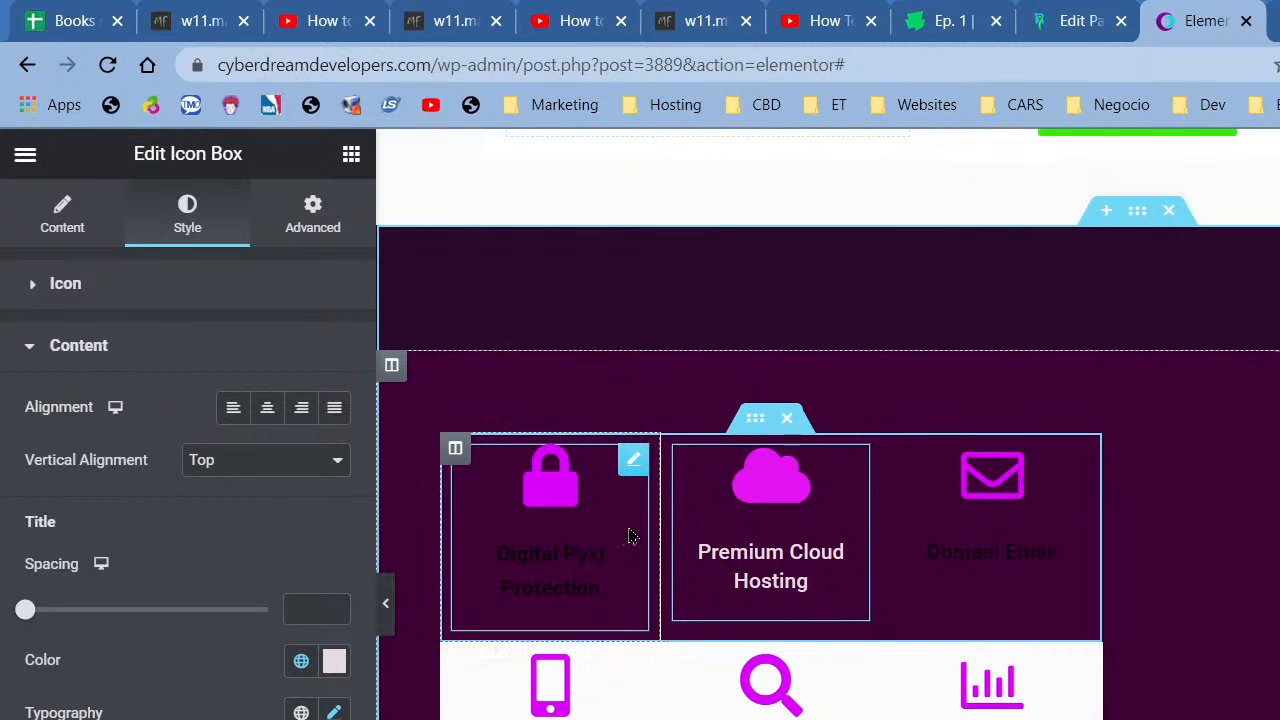
Copy the Premium Cloud Hosting icon box and paste its style onto the Digital Pyxi Protection and Domain Email boxes.
right_click(774, 577)
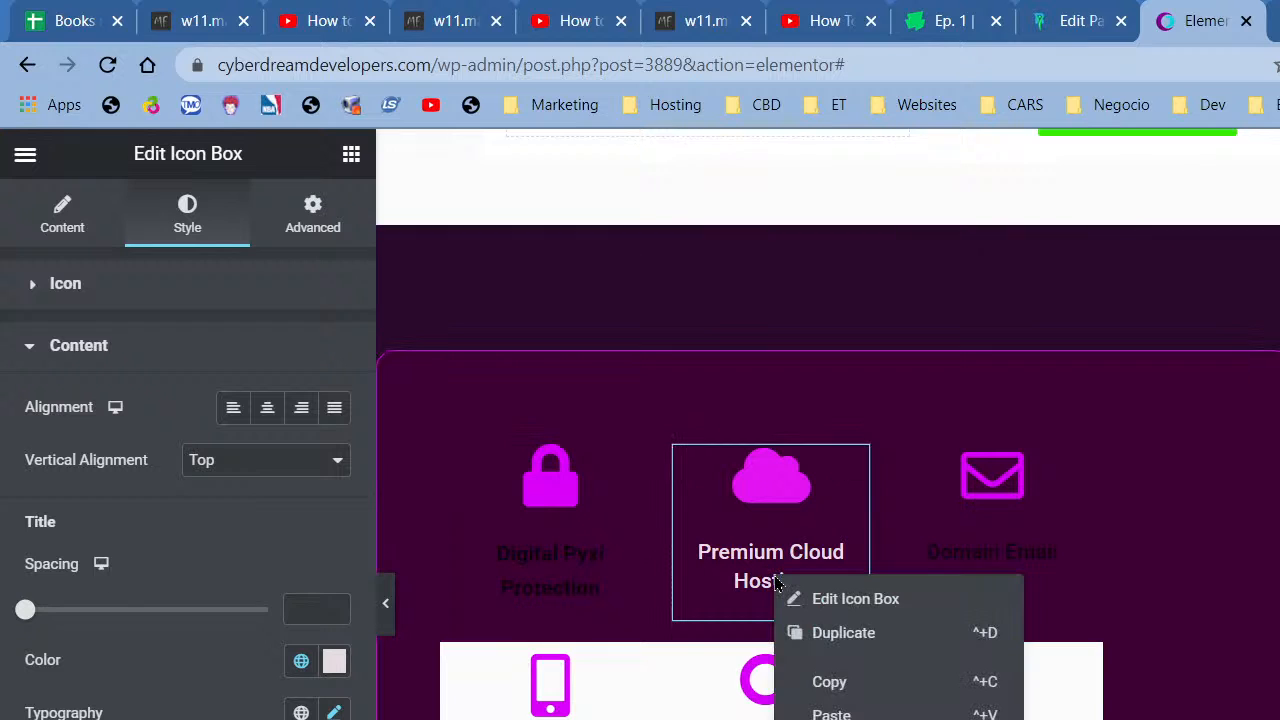
left_click(886, 691)
right_click(566, 535)
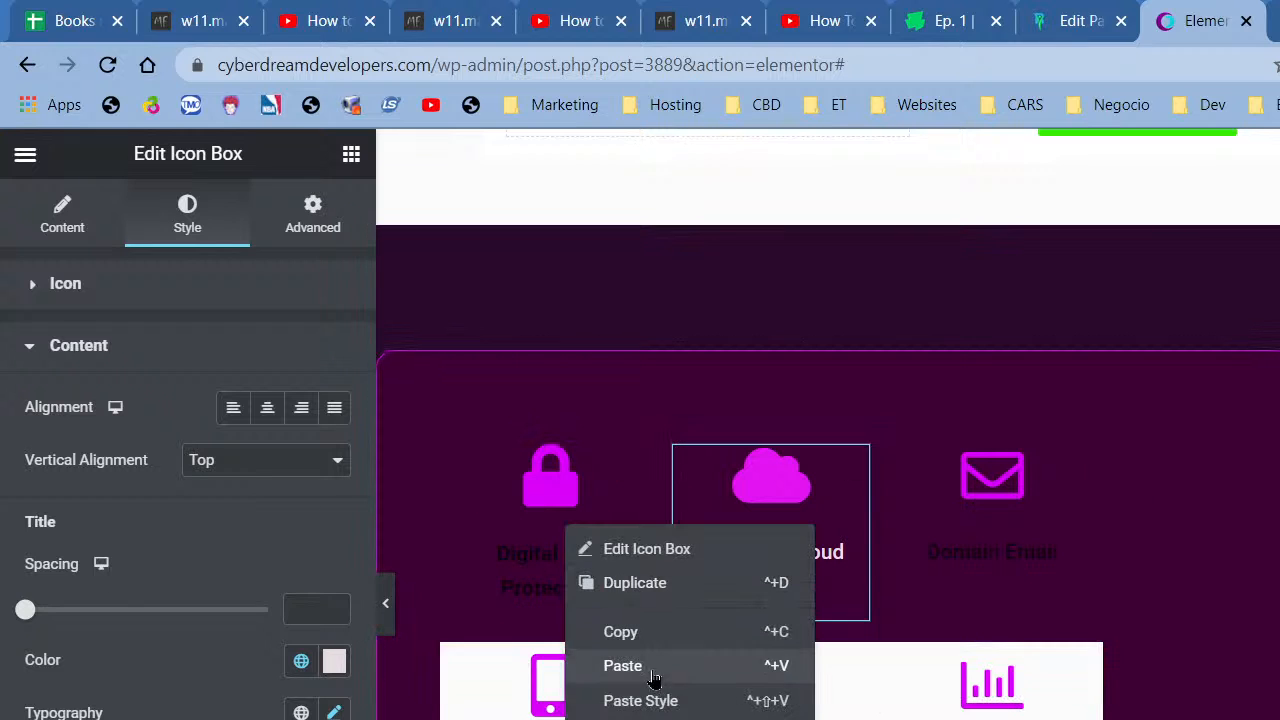
left_click(661, 699)
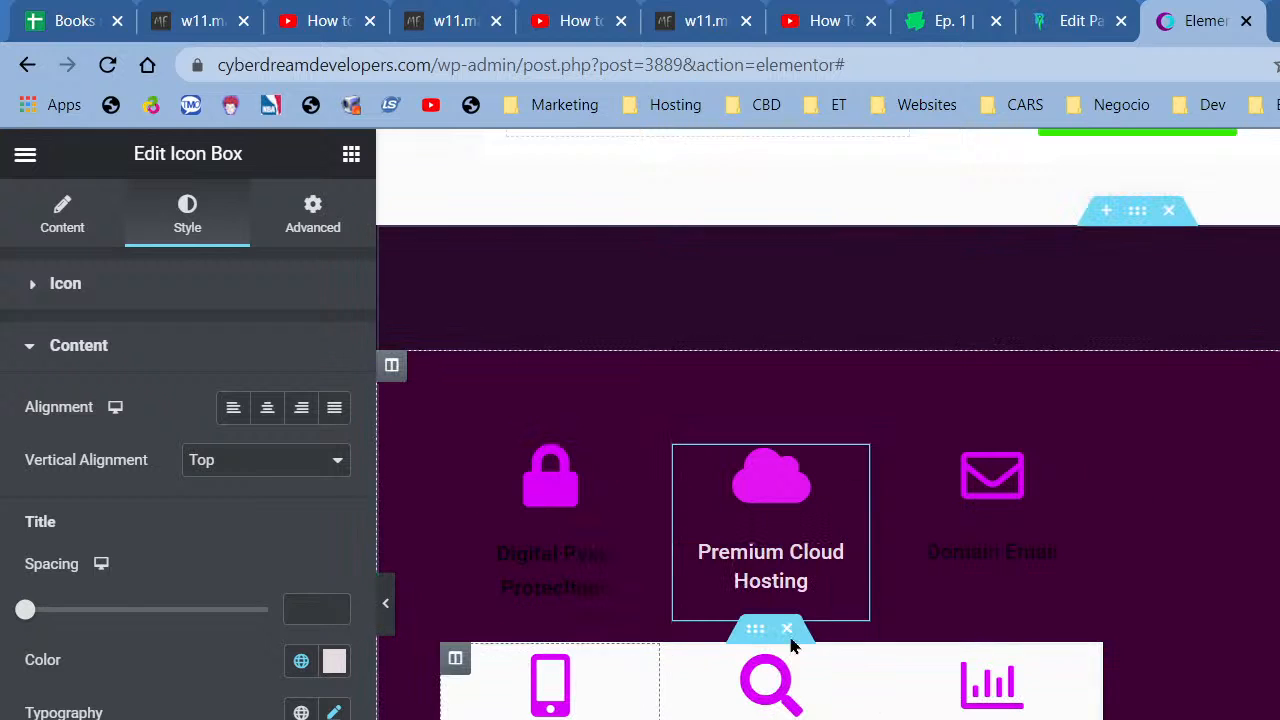
right_click(968, 542)
left_click(1062, 712)
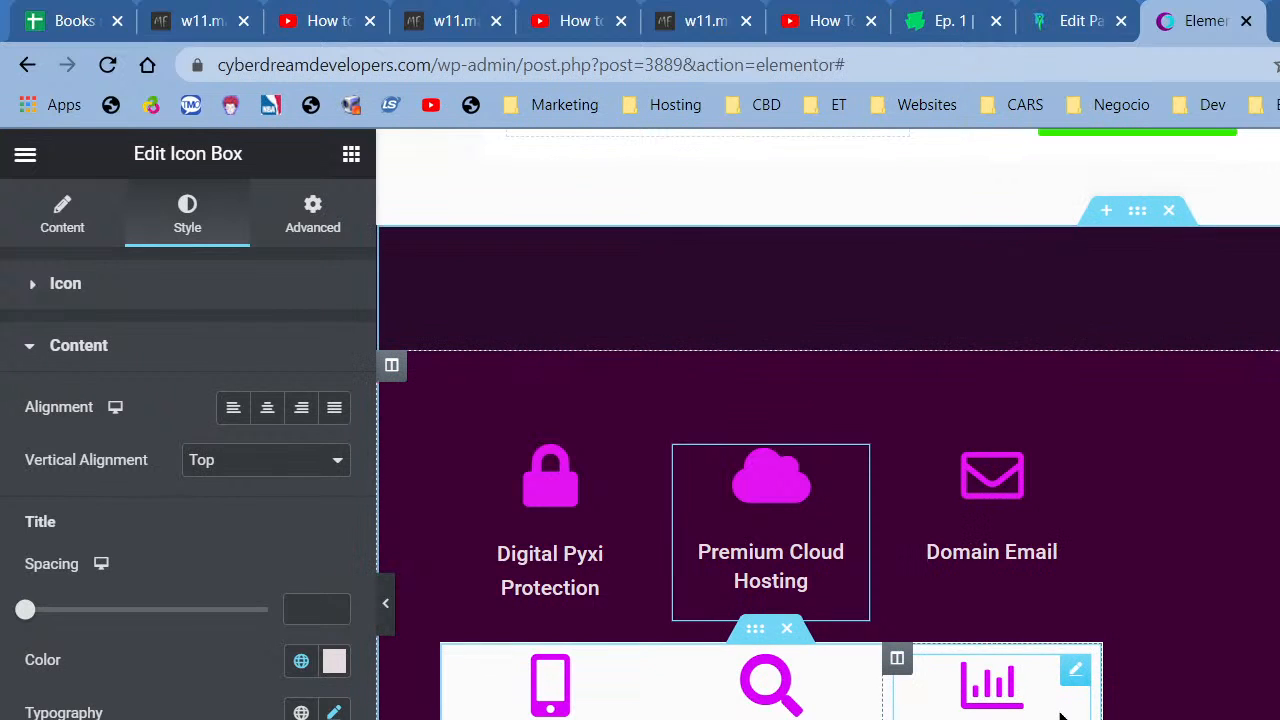
Paste the copied icon box style onto the Responsive Design, SEO Optimized and Visitor Analytics boxes.
right_click(568, 712)
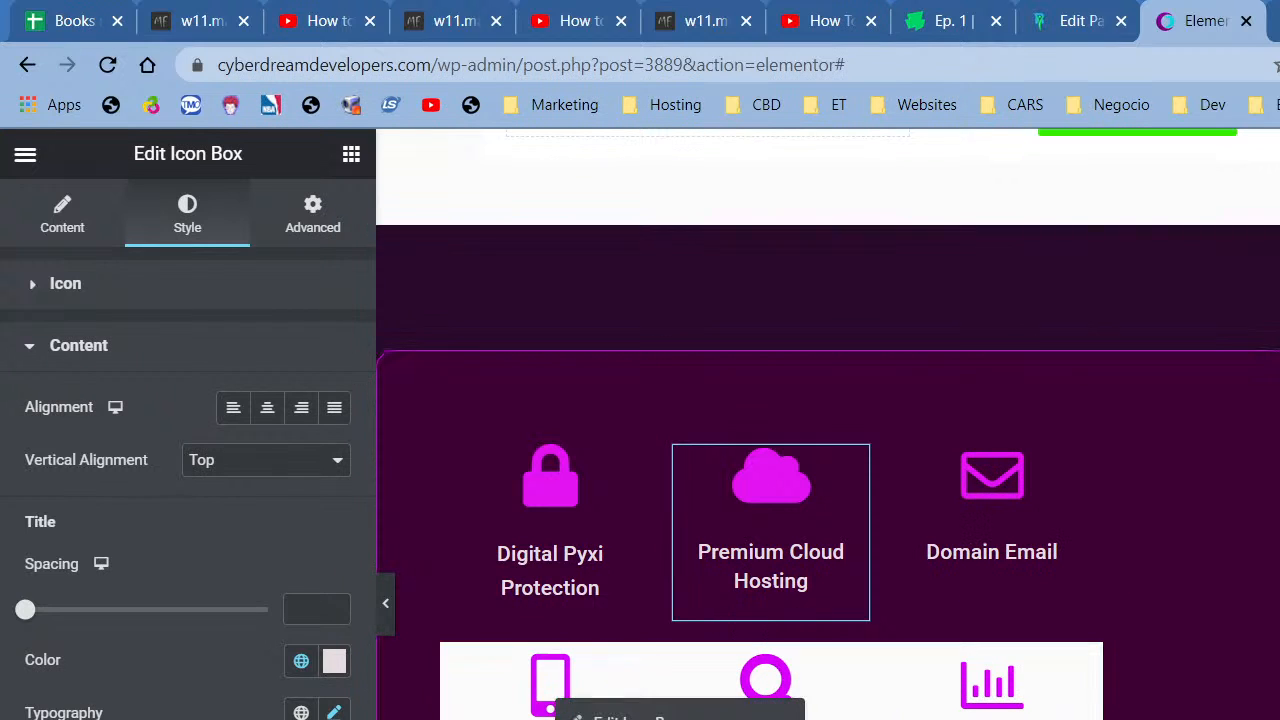
left_click(625, 715)
right_click(776, 712)
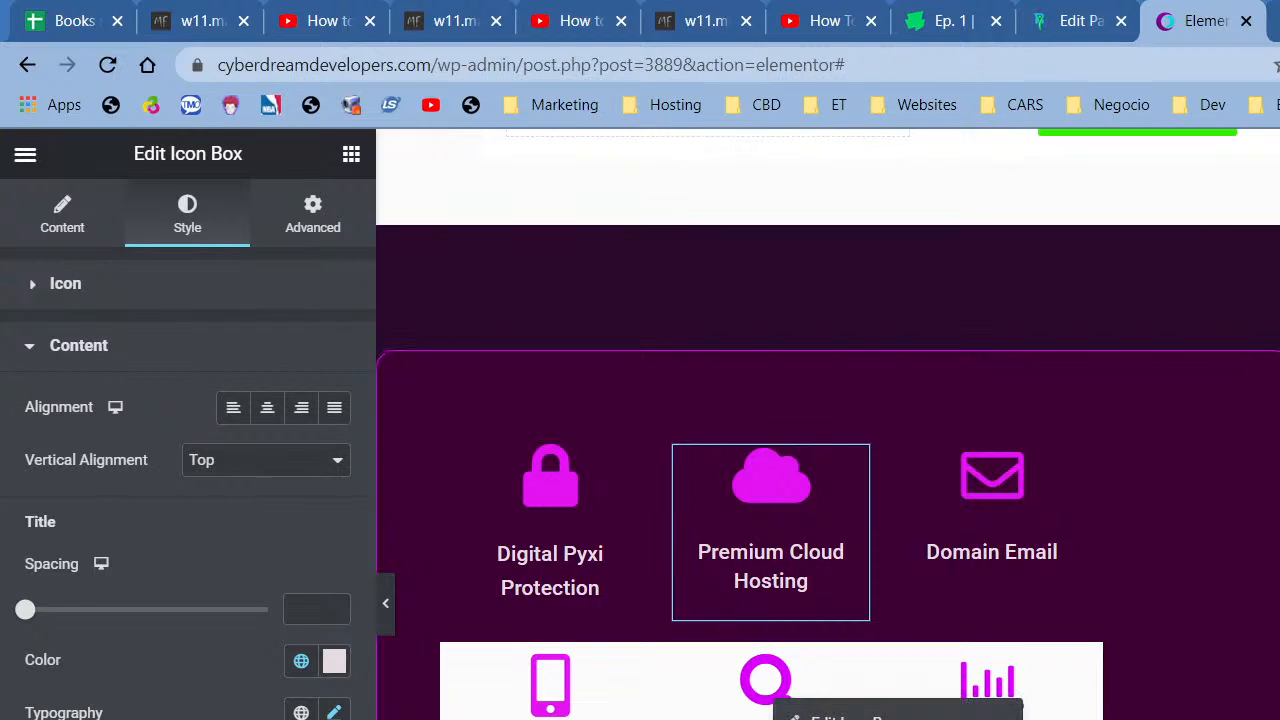
left_click(835, 716)
right_click(1000, 713)
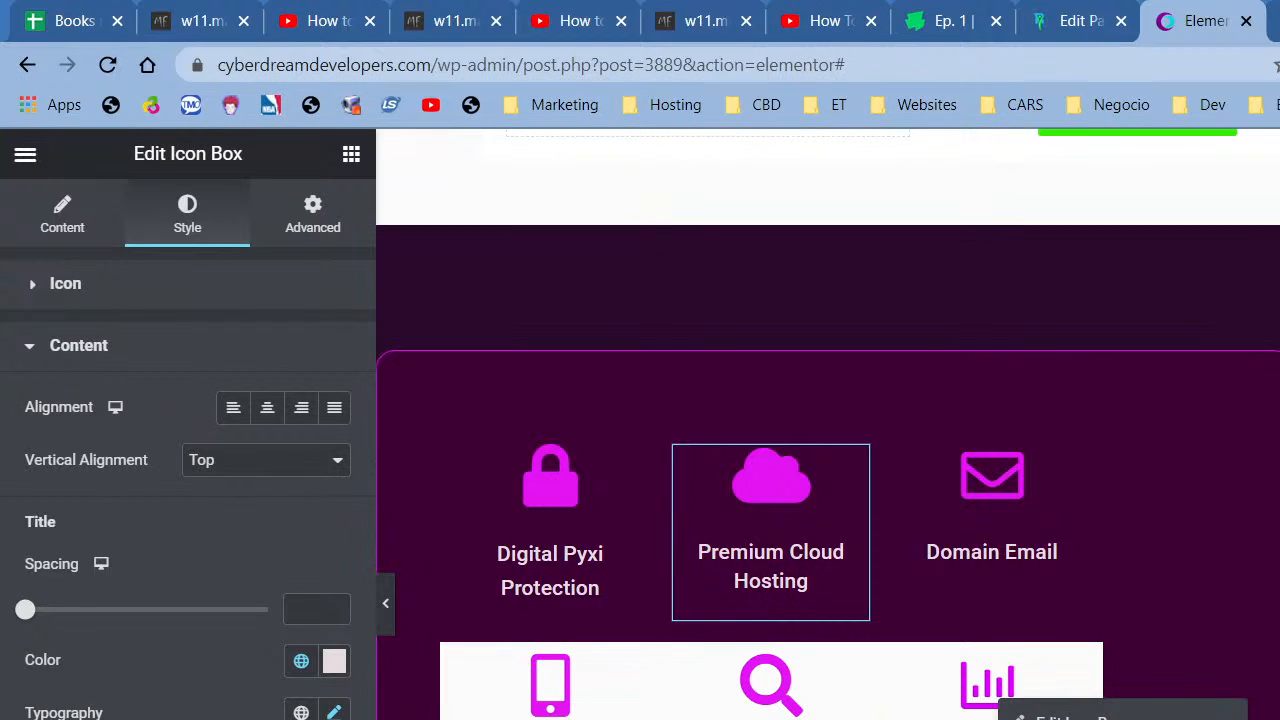
scroll(946, 500, "down", 7)
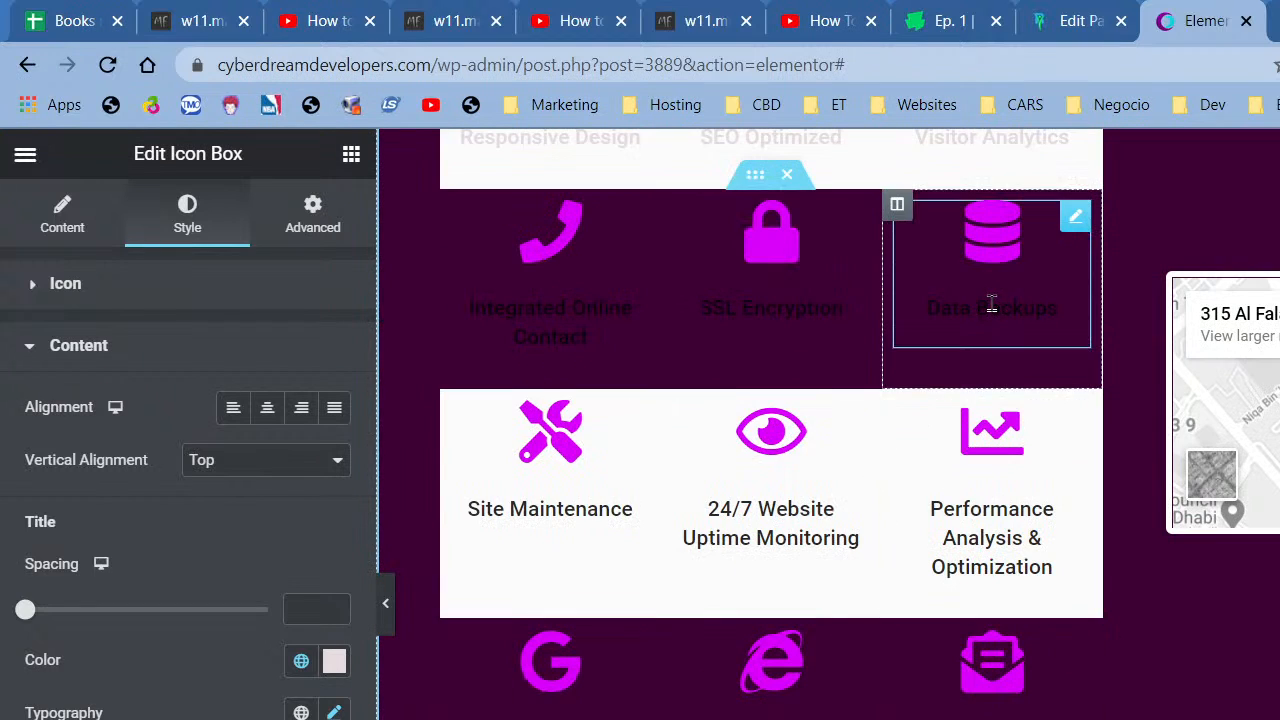
Paste the copied icon box style onto the Data Backups, SSL Encryption and Integrated Online Contact boxes.
right_click(991, 286)
left_click(1062, 463)
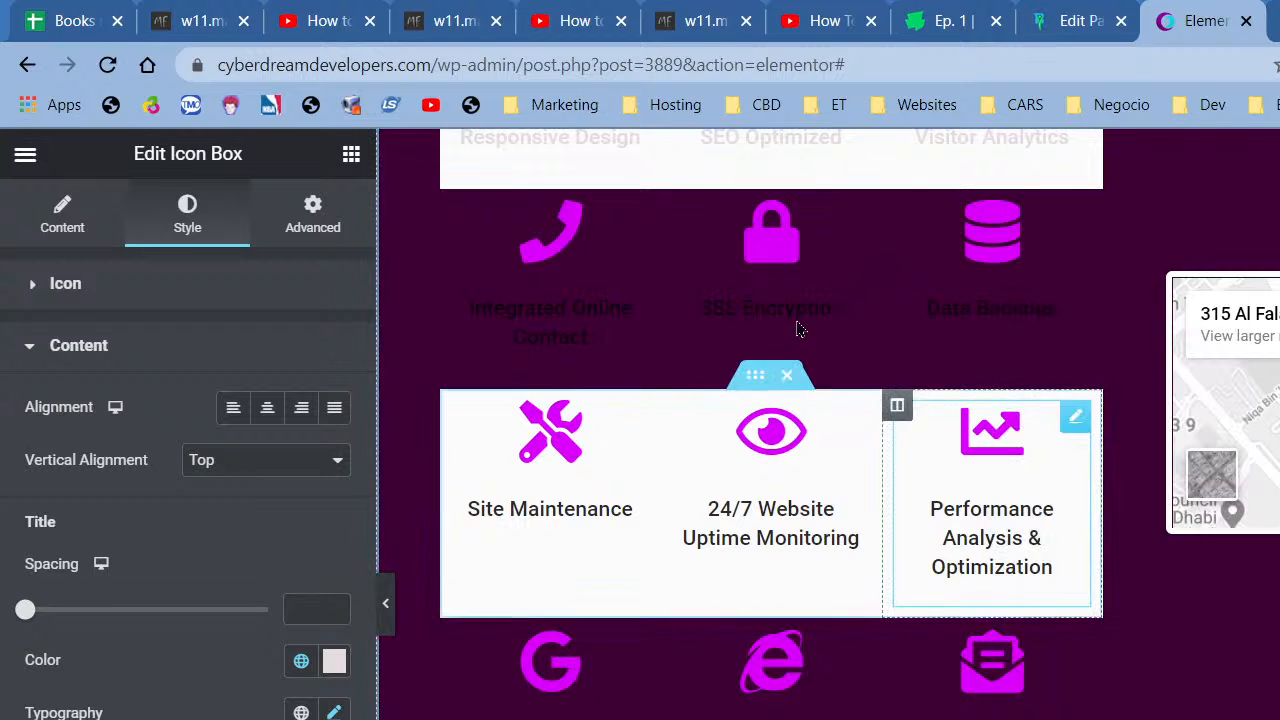
right_click(786, 300)
left_click(845, 468)
right_click(586, 309)
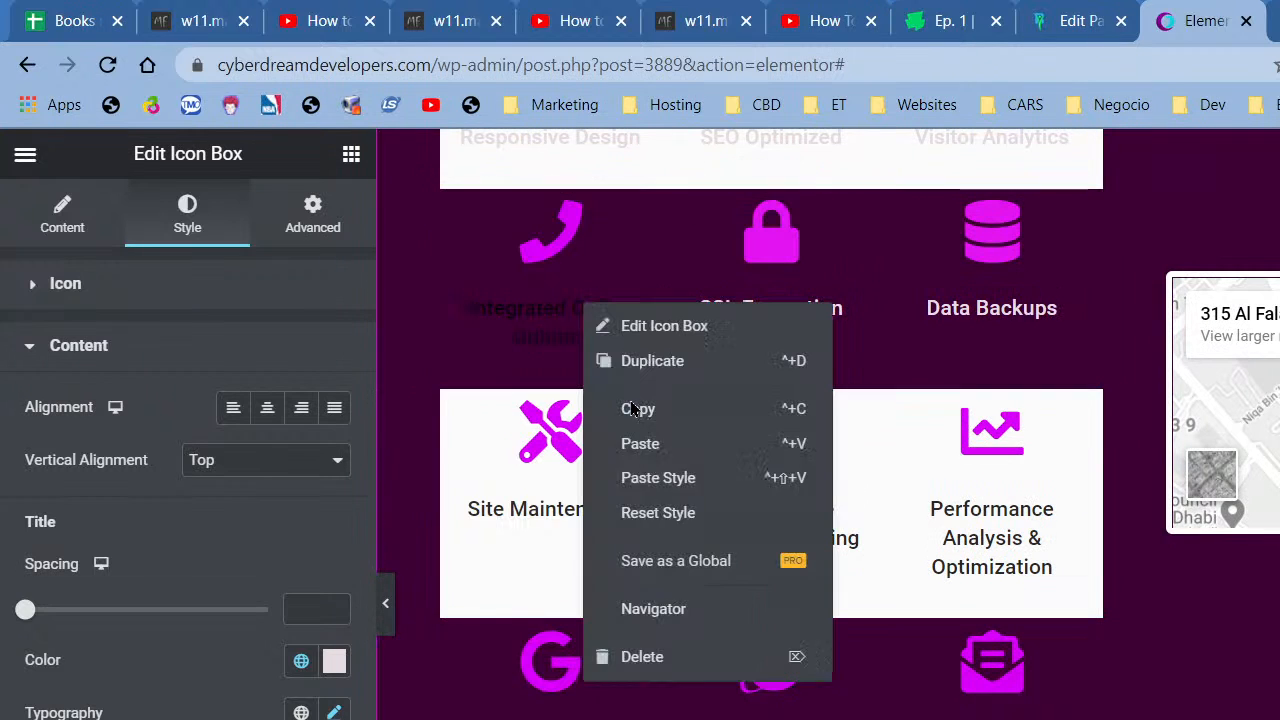
left_click(660, 478)
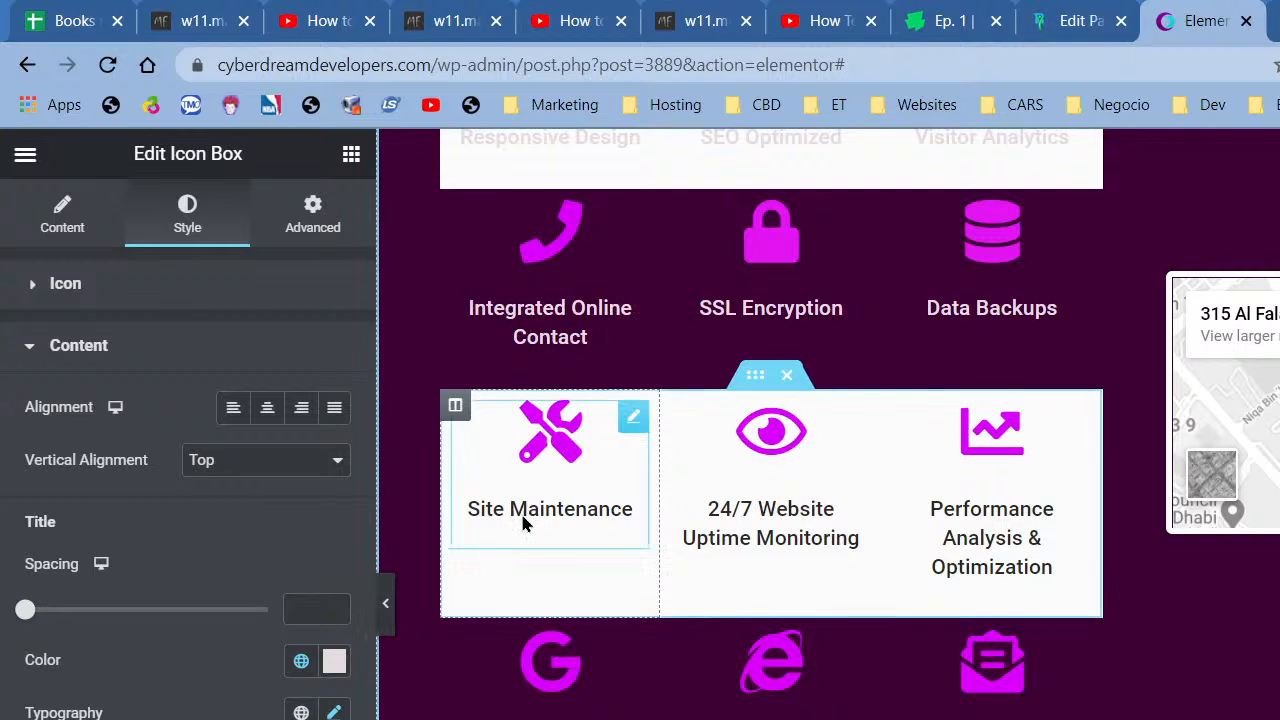
Paste the copied style onto the Site Maintenance, 24/7 Website Uptime Monitoring and Performance Analysis & Optimization boxes.
right_click(525, 519)
left_click(660, 690)
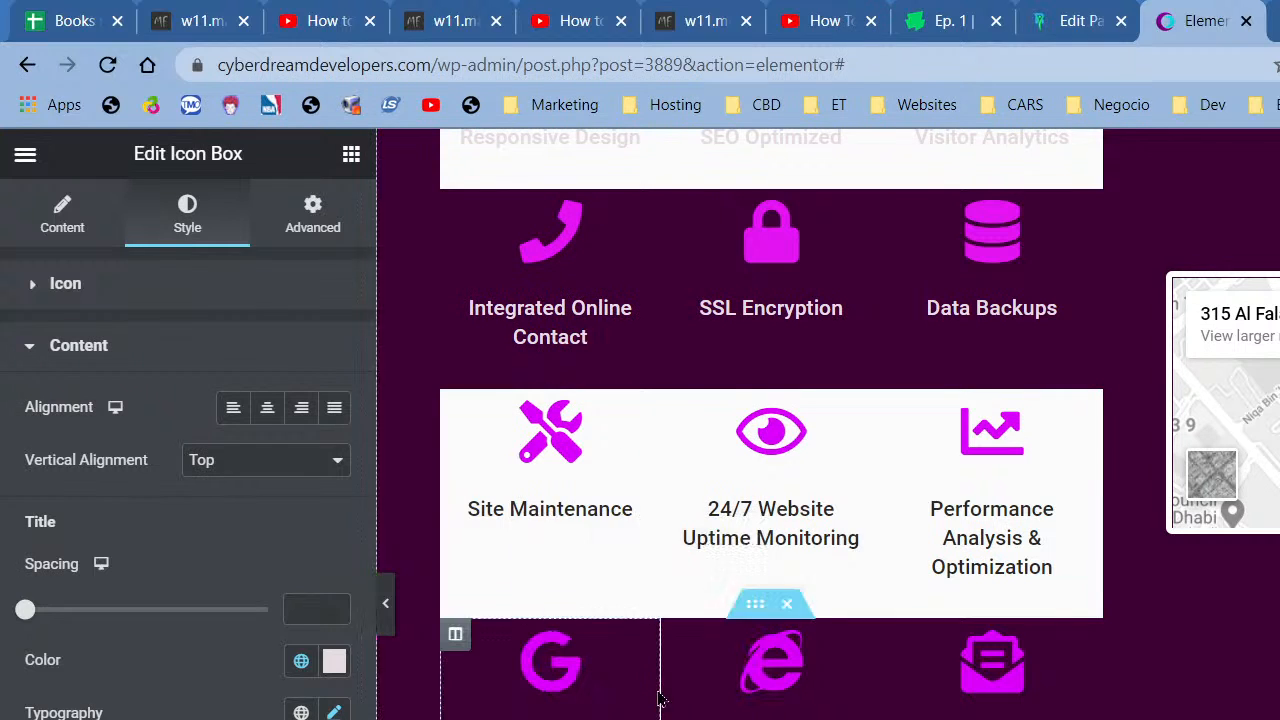
right_click(783, 538)
left_click(891, 700)
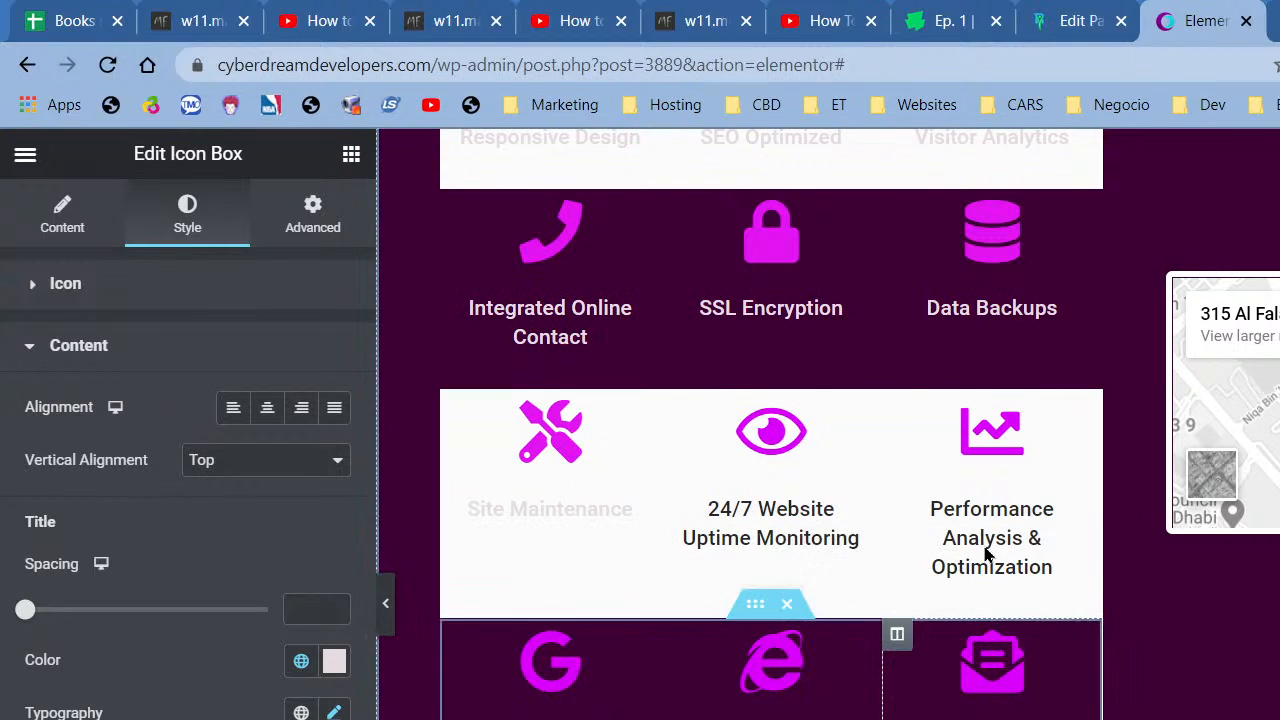
right_click(1000, 510)
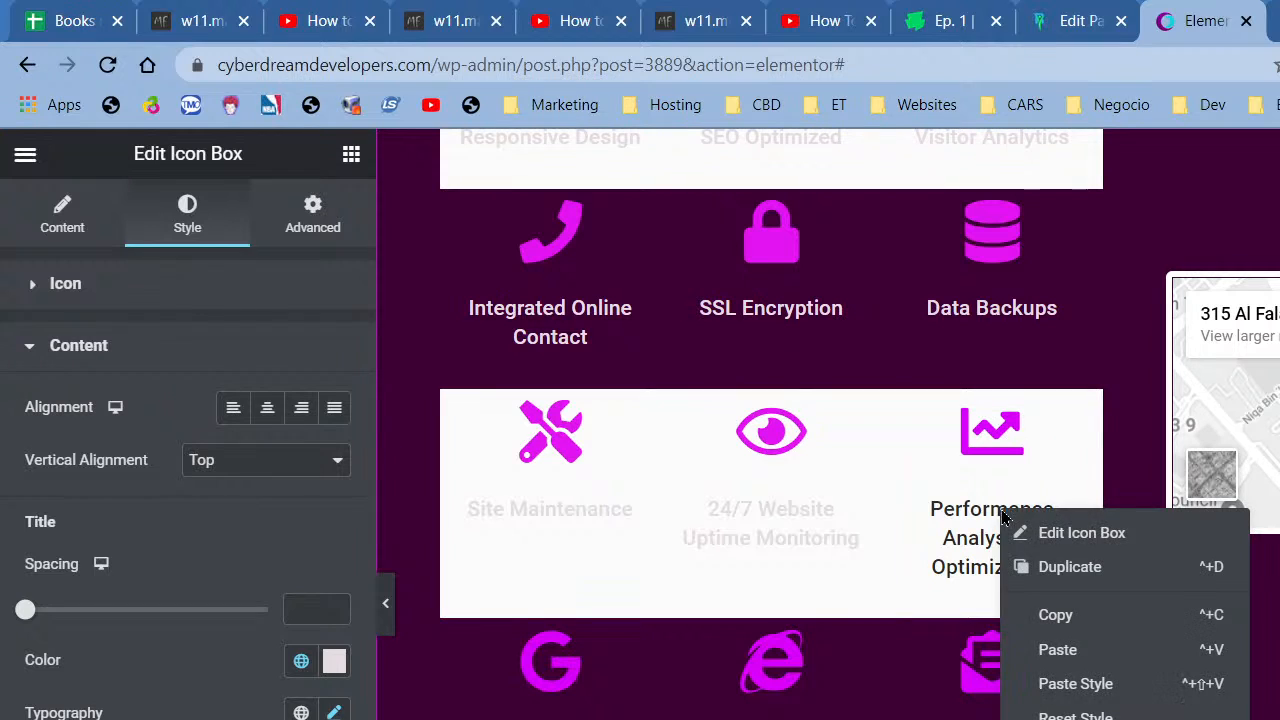
left_click(1123, 690)
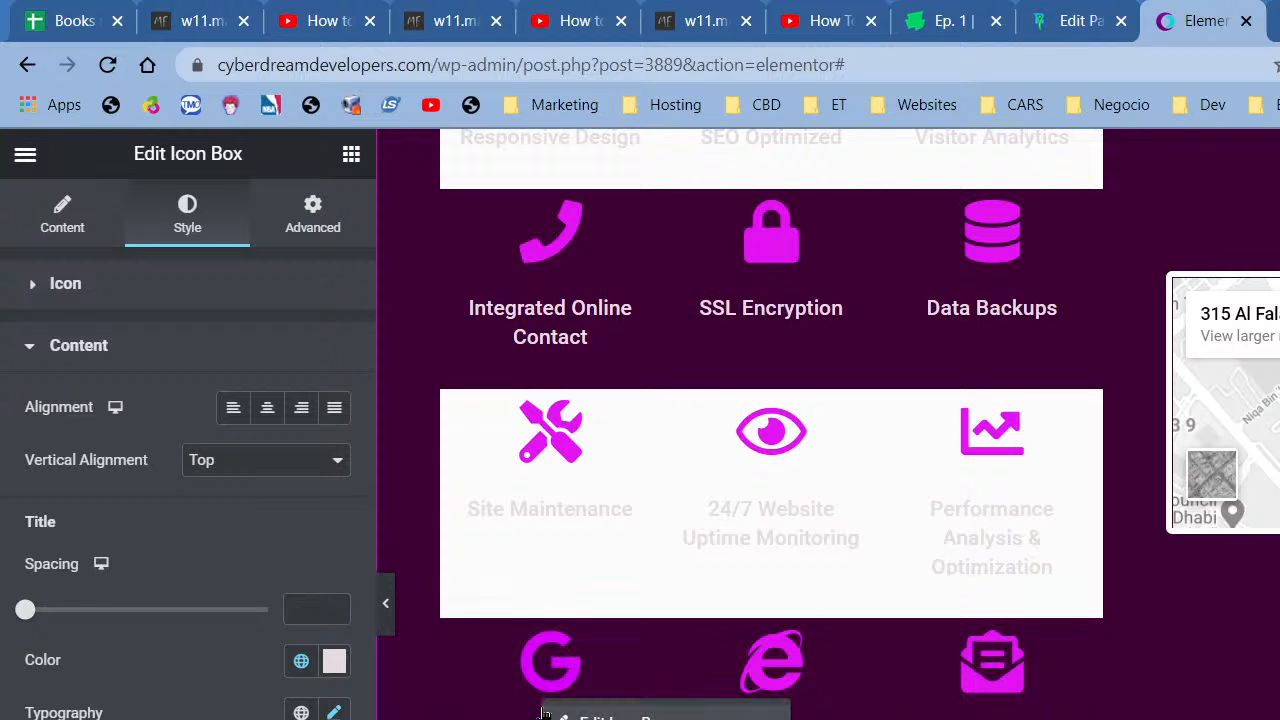
Copy the first feature row's inner section and paste its style onto the white Responsive Design and Site Maintenance rows.
scroll(727, 540, "up", 5)
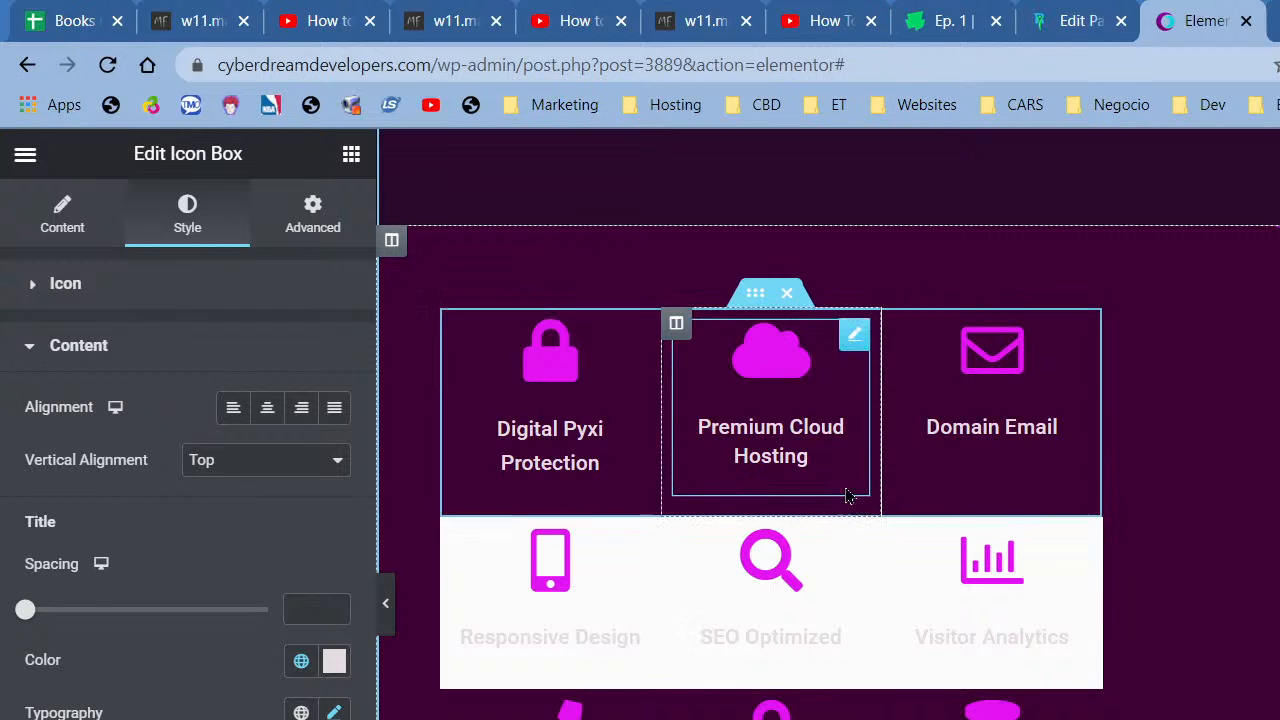
right_click(755, 300)
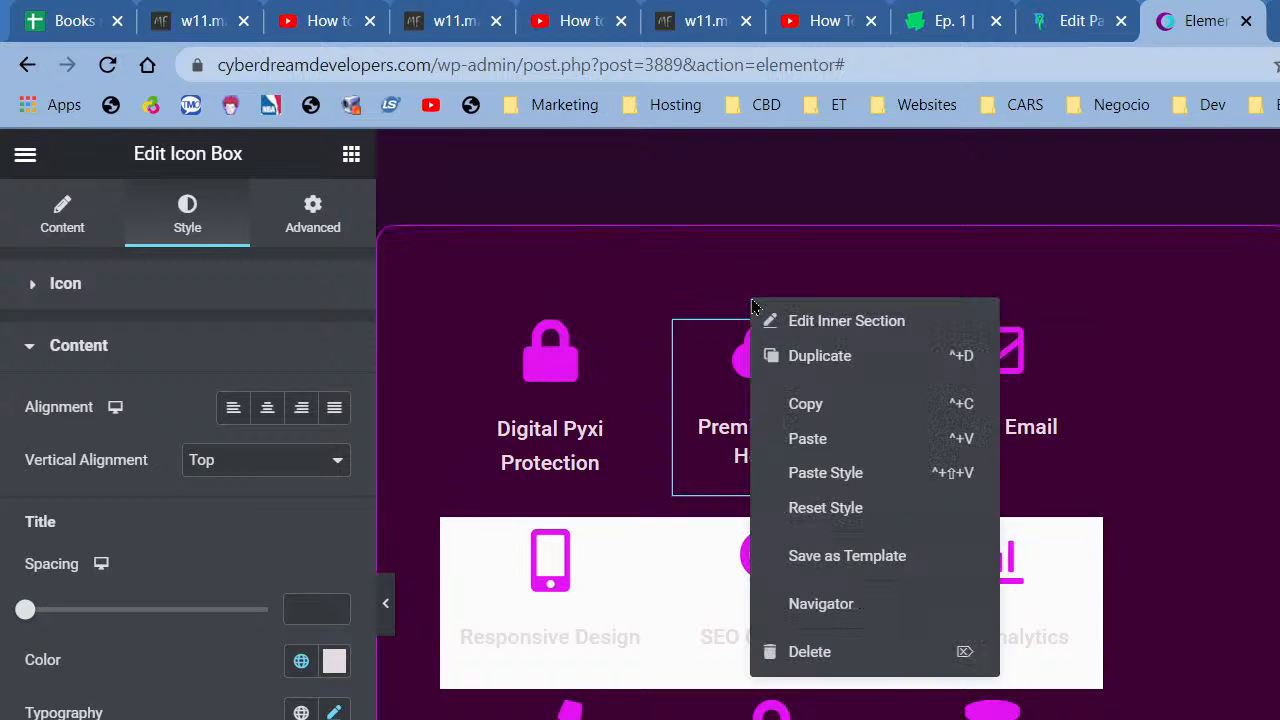
left_click(860, 418)
right_click(771, 507)
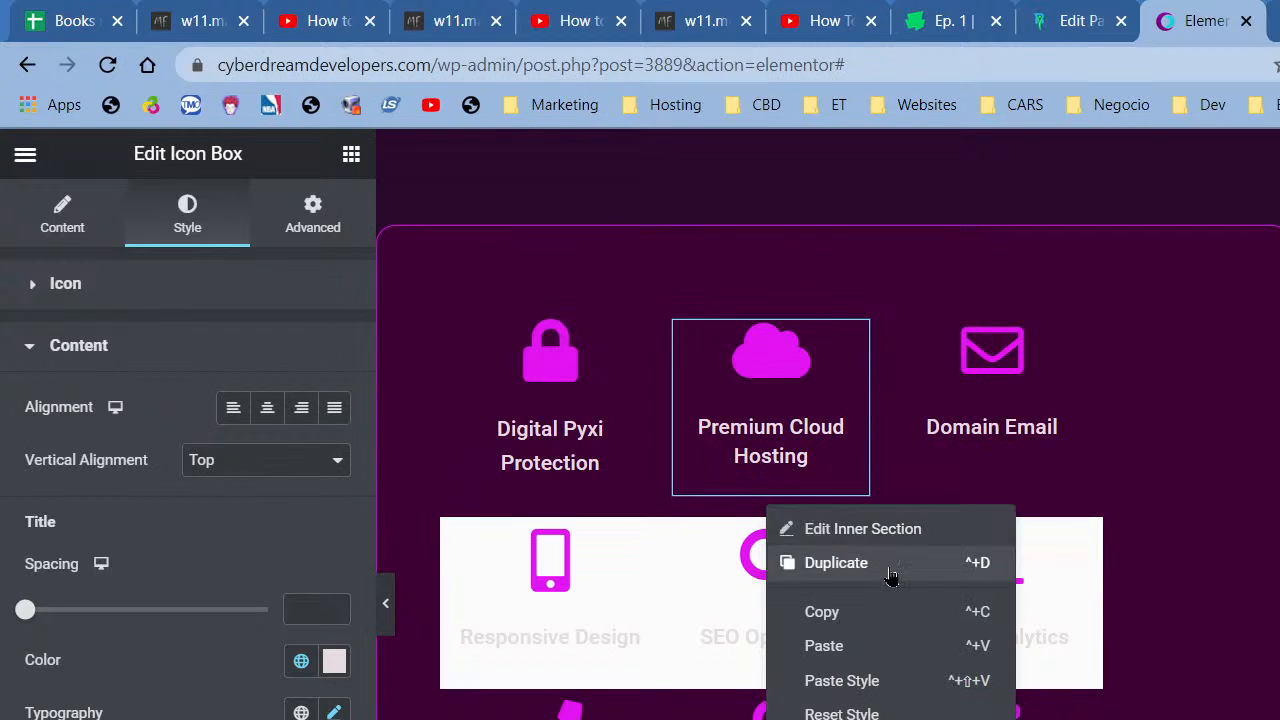
left_click(903, 682)
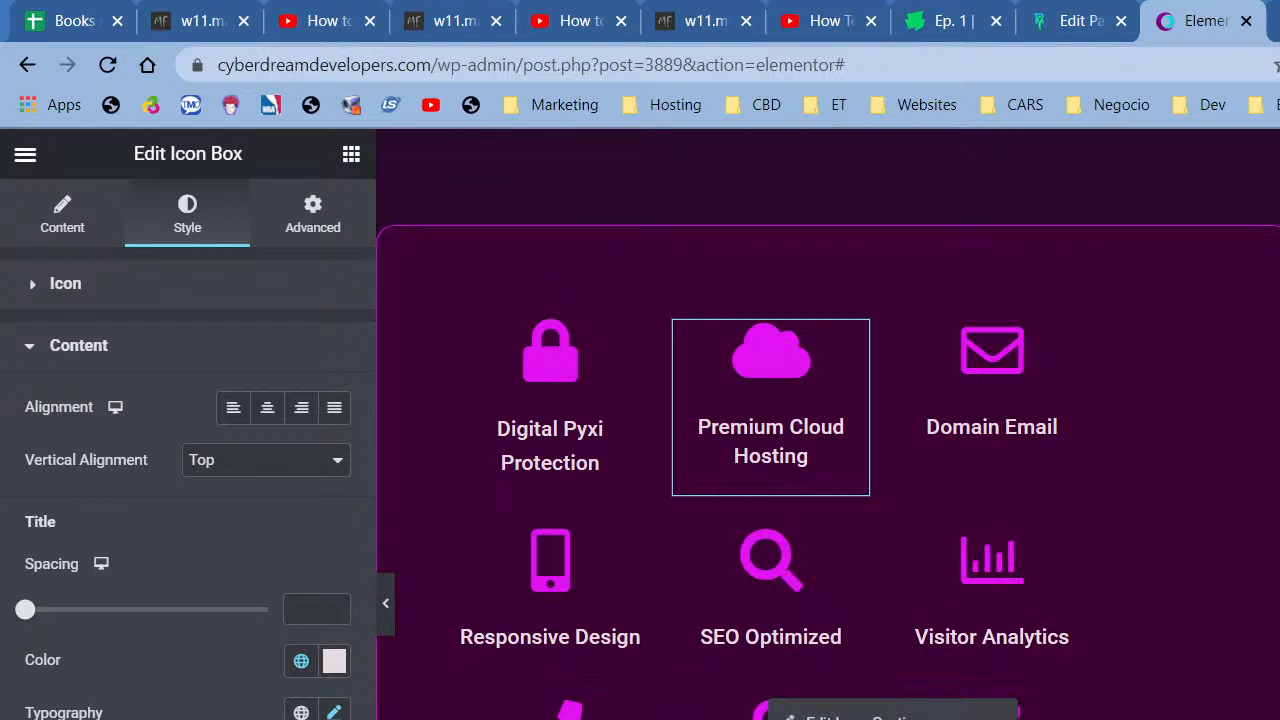
scroll(770, 400, "down", 5)
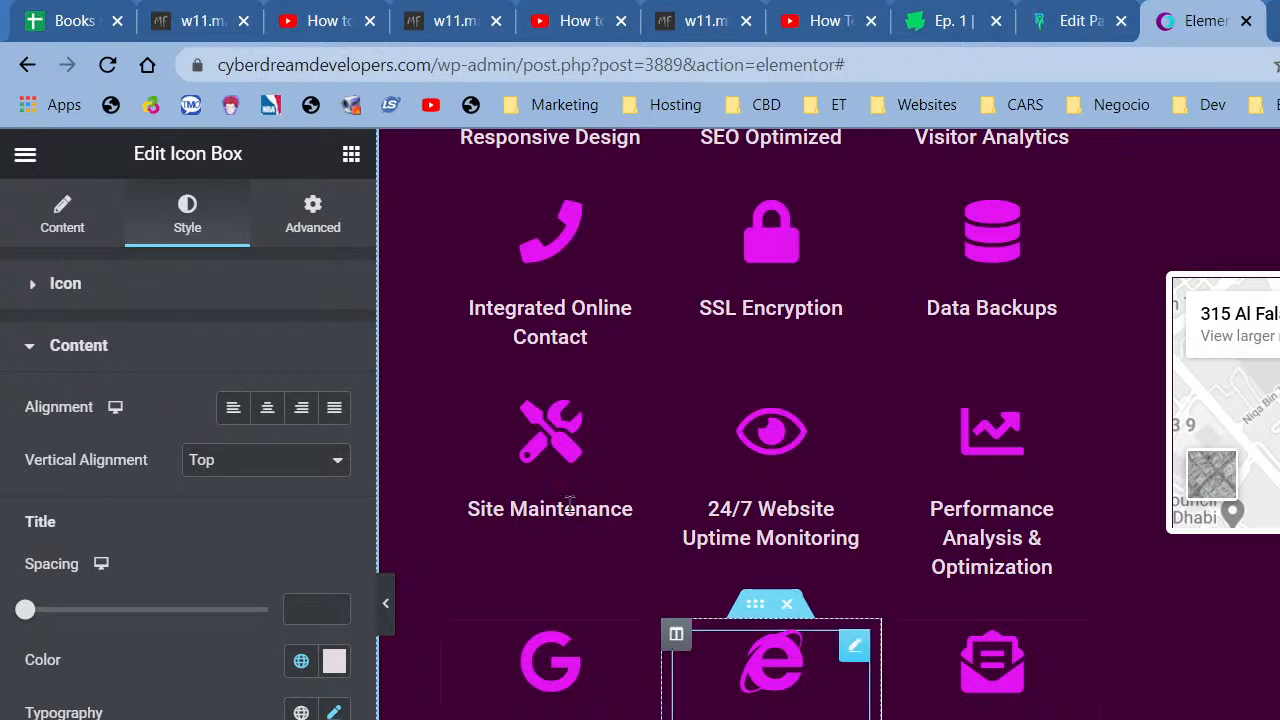
scroll(1189, 403, "up", 3)
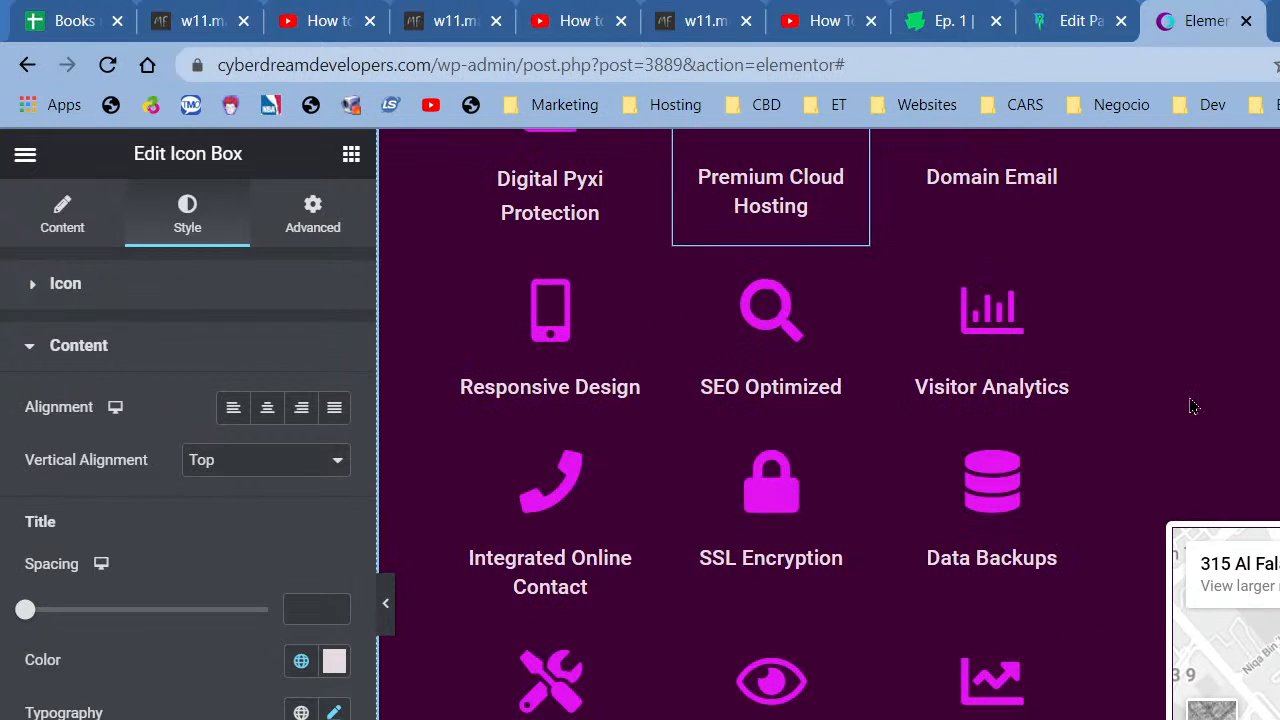
Set the text color of the heading beside the feature icon grid to the #E213F2 global color.
scroll(909, 409, "up", 2)
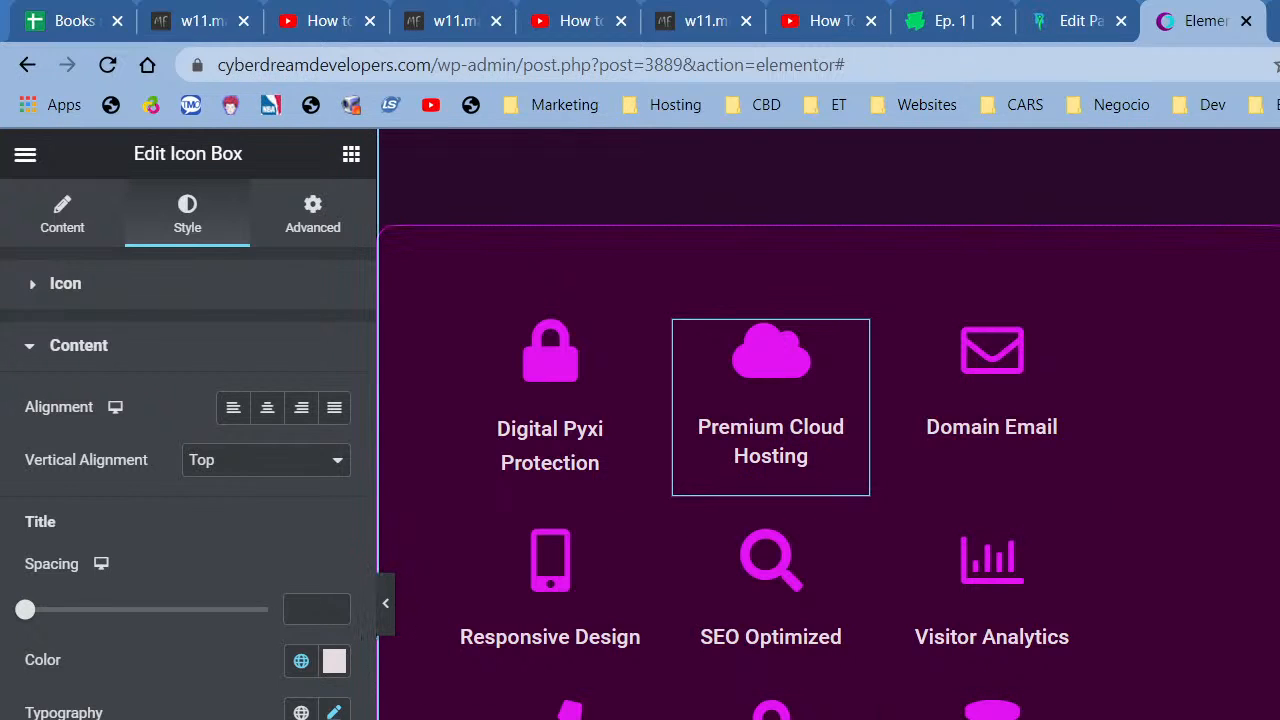
left_click(1270, 400)
left_click(210, 230)
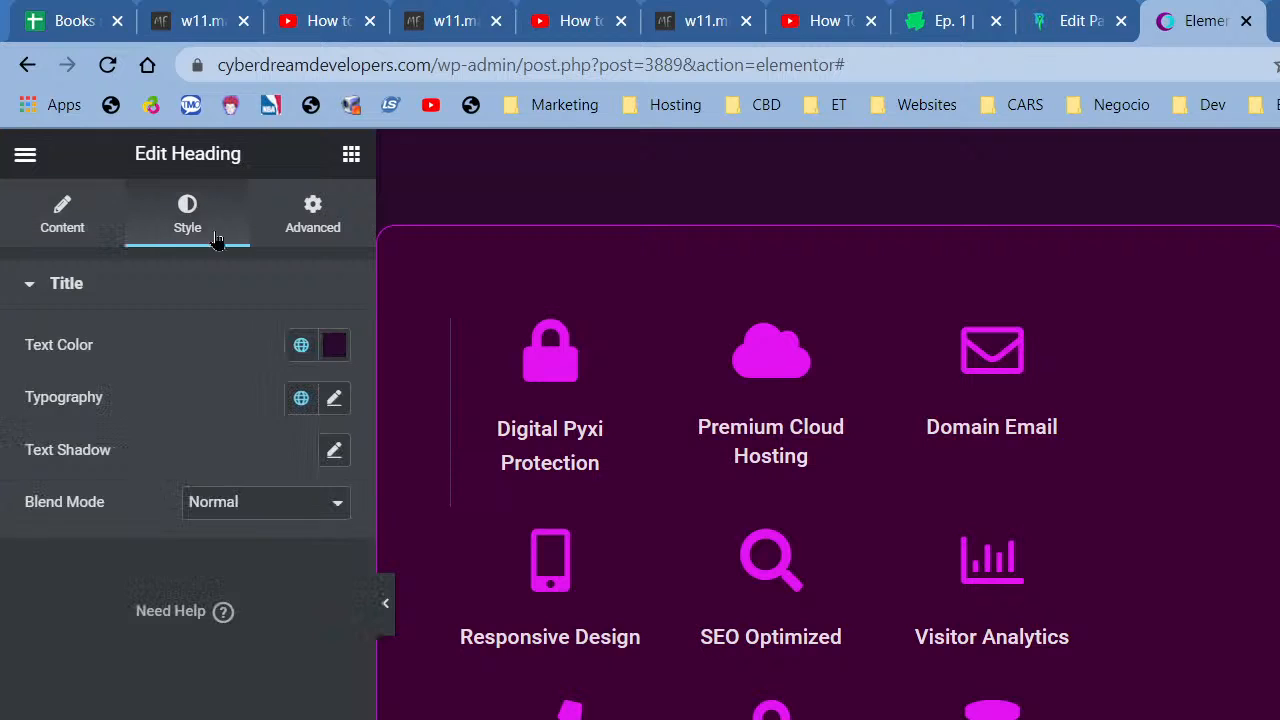
left_click(299, 345)
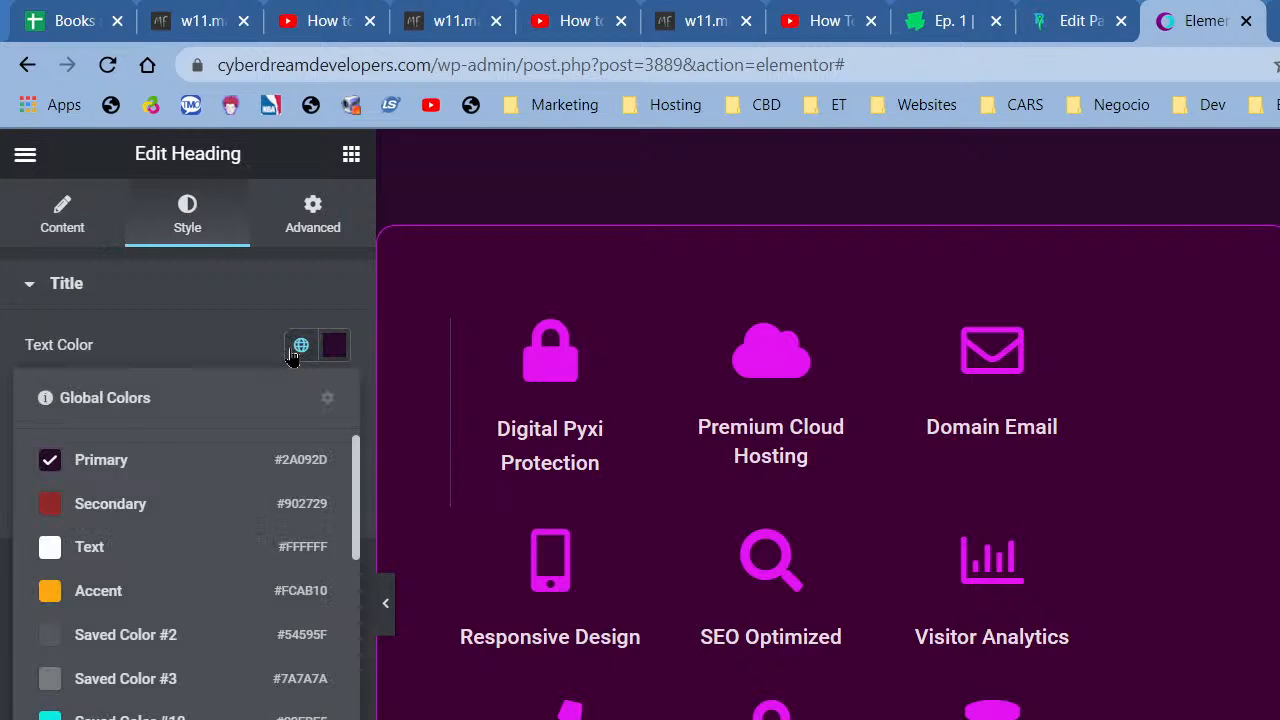
scroll(305, 703, "down", 5)
left_click(230, 717)
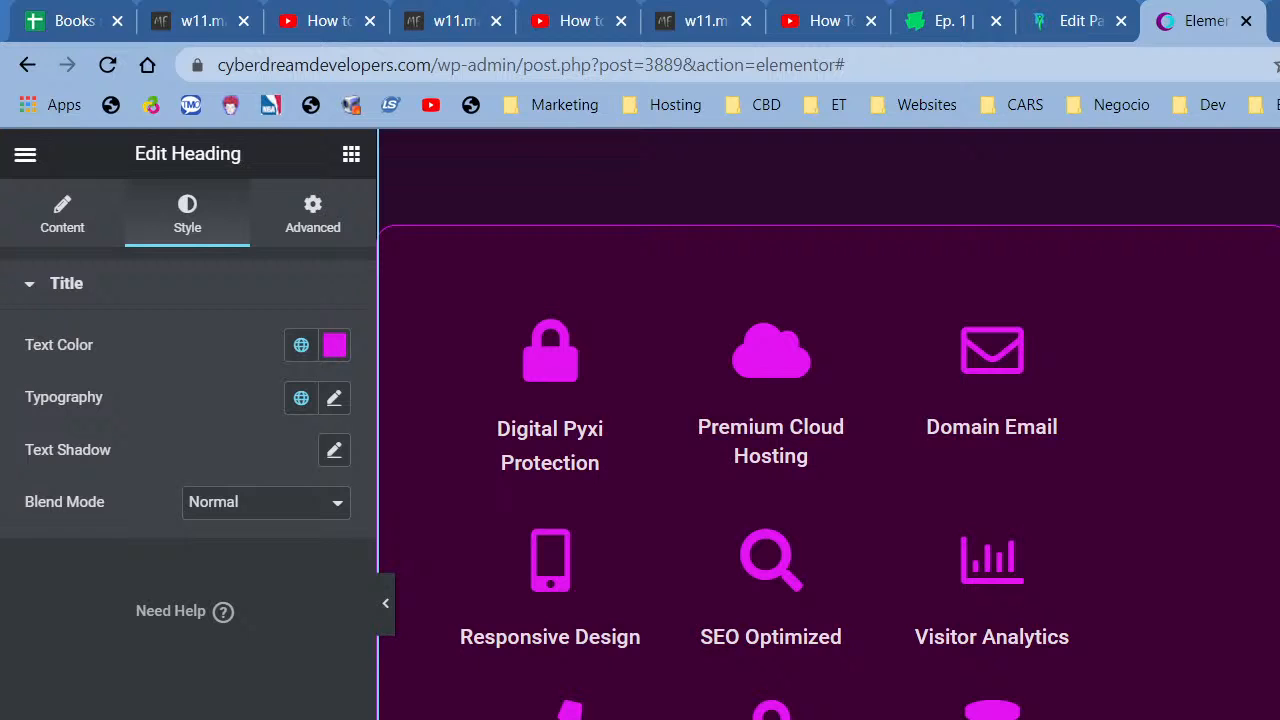
Delete the white "All Our Cyber Grow Website" section above the purple features section.
scroll(1246, 549, "down", 8)
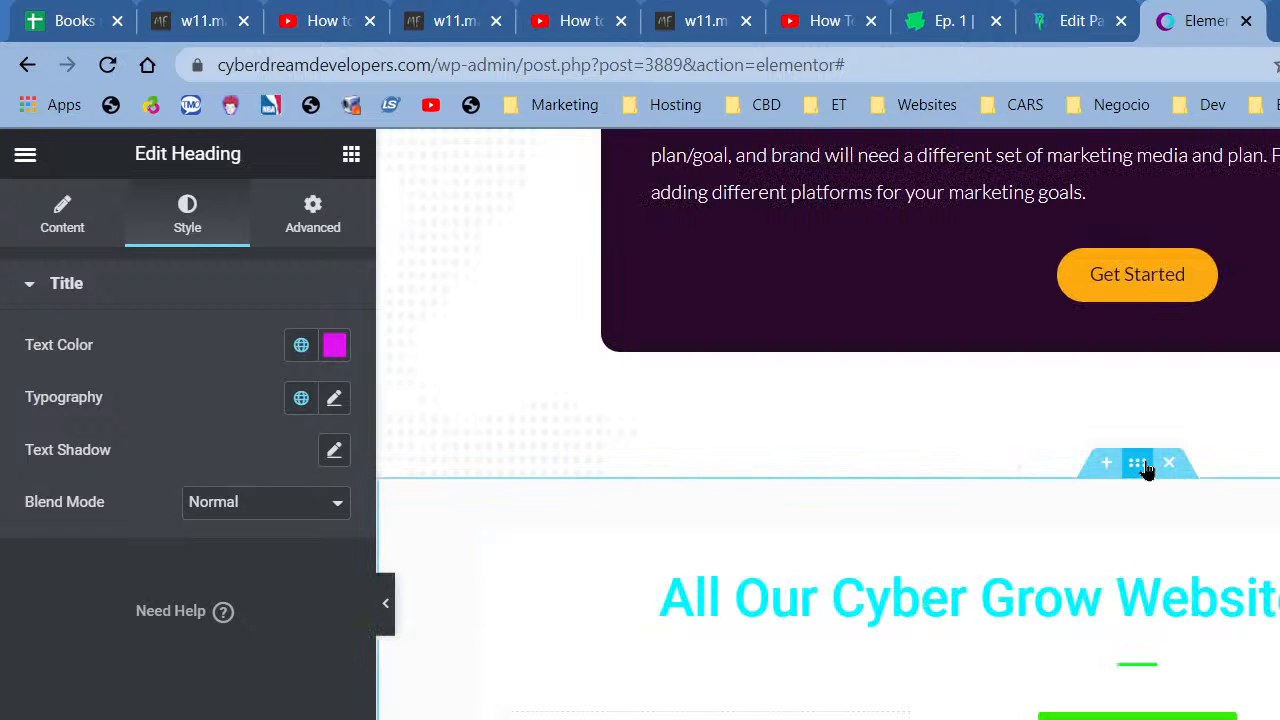
left_click(1172, 464)
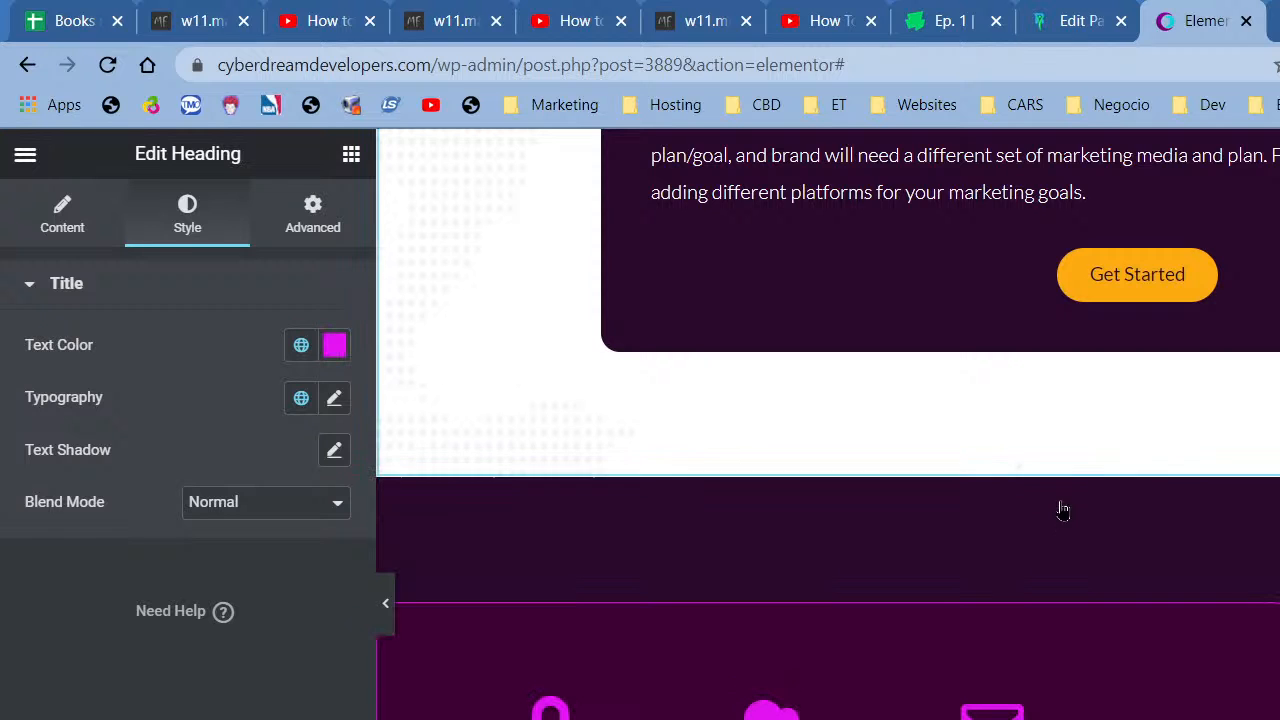
scroll(1100, 470, "down", 6)
scroll(830, 420, "down", 3)
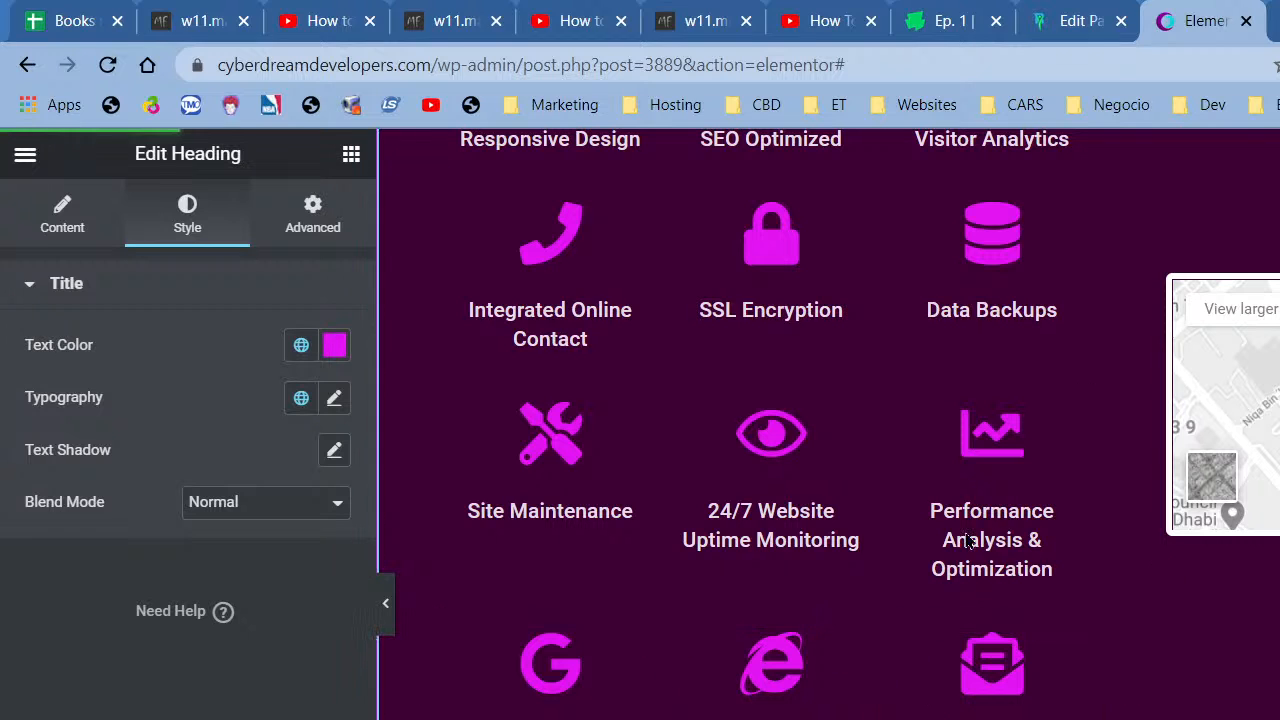
Set the right padding of the column holding the feature icon grid to 120 px.
scroll(1016, 562, "up", 4)
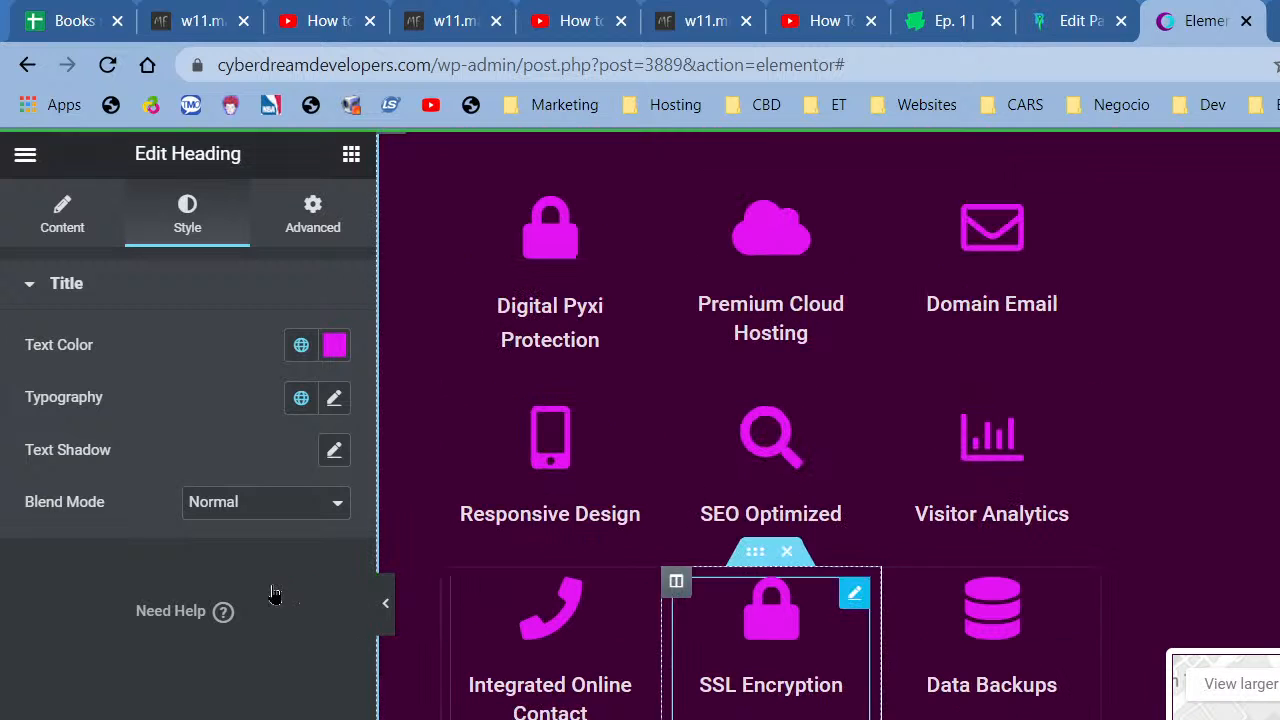
left_click(388, 622)
scroll(388, 624, "up", 4)
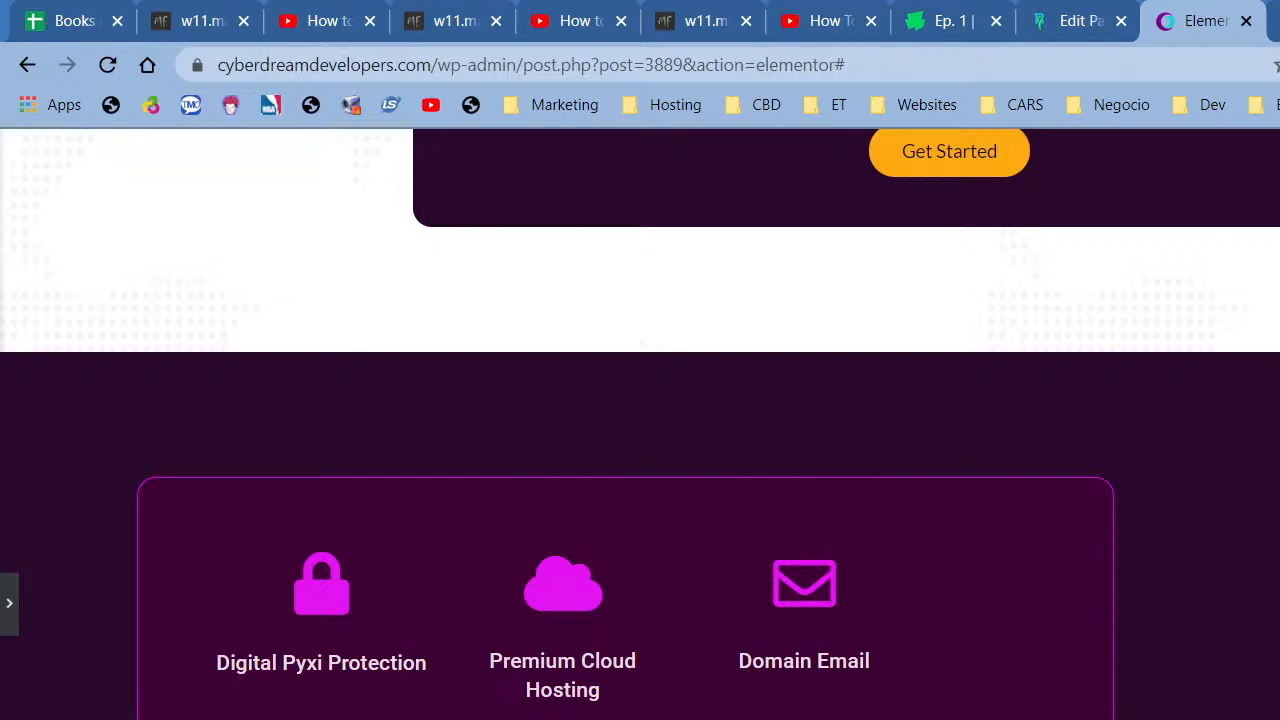
scroll(640, 380, "down", 6)
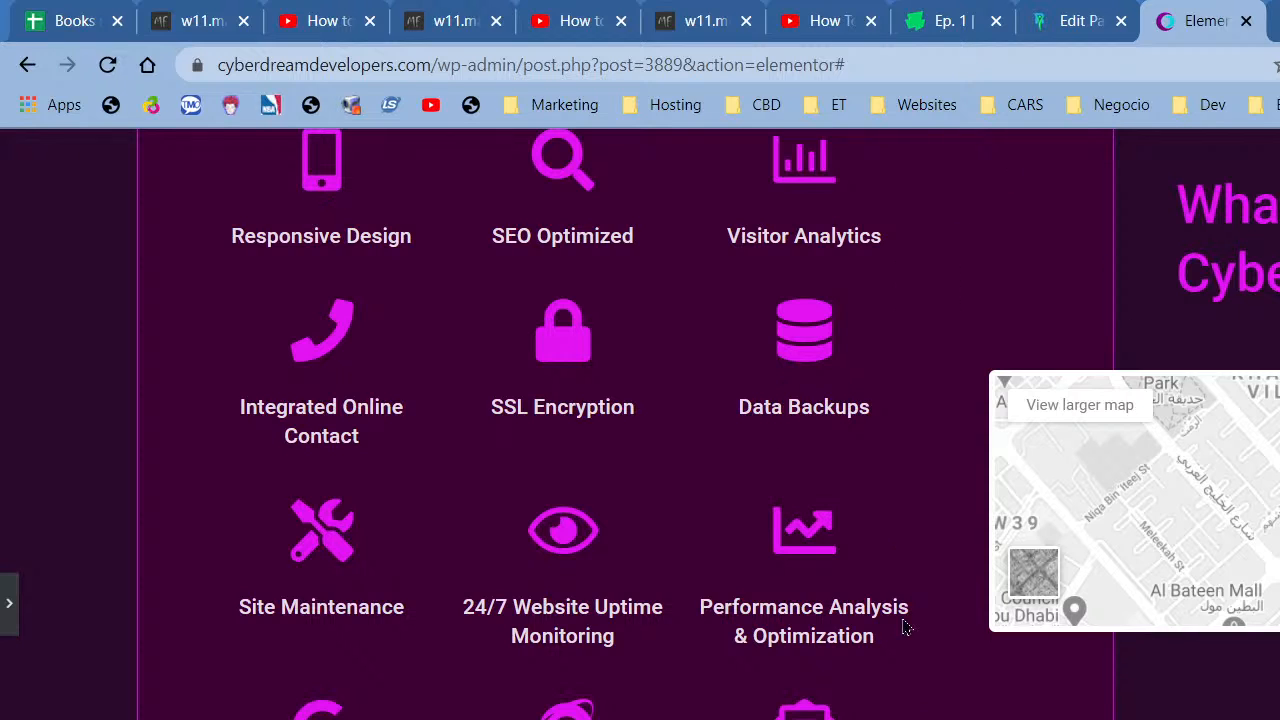
scroll(950, 570, "up", 3)
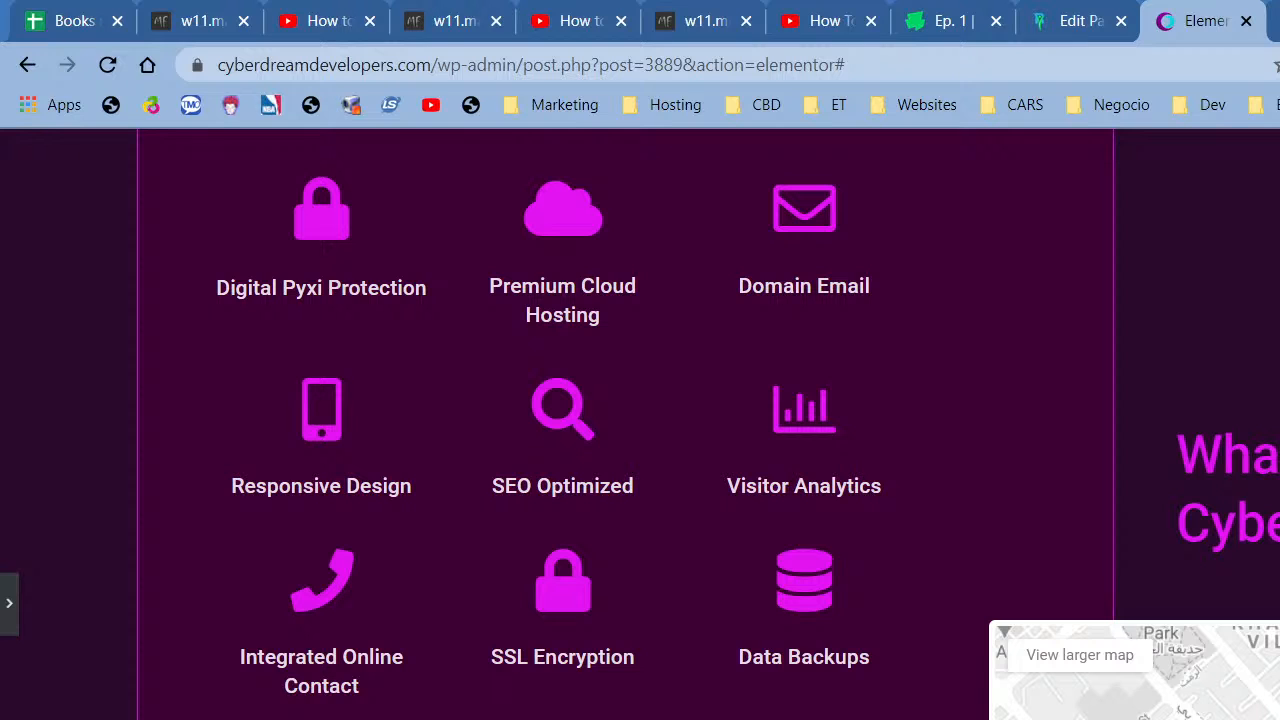
scroll(904, 677, "up", 3)
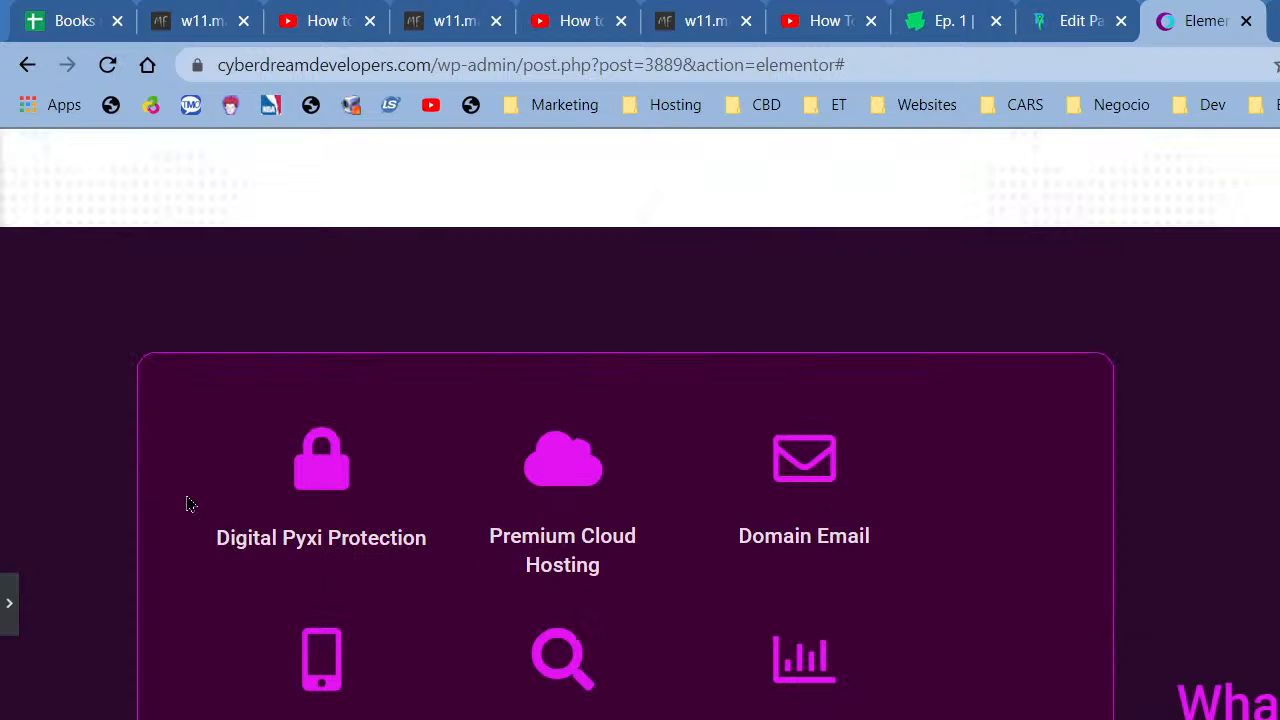
left_click(401, 468)
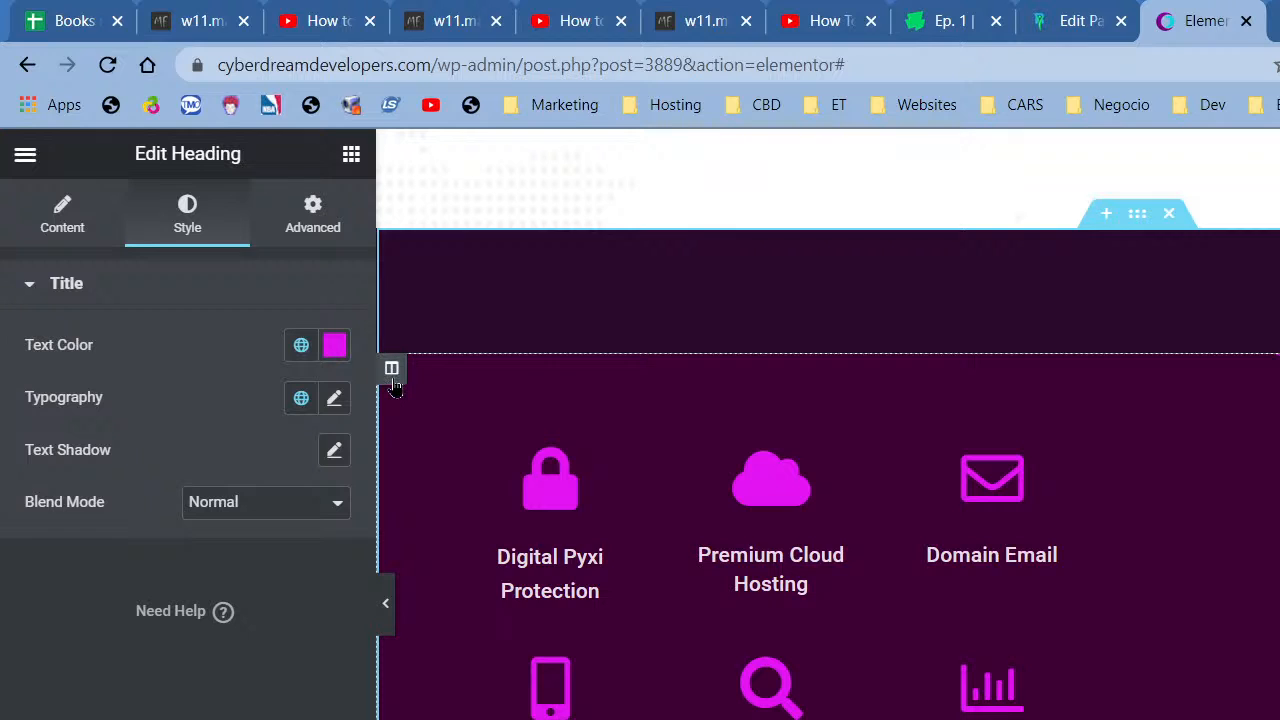
right_click(392, 377)
left_click(476, 400)
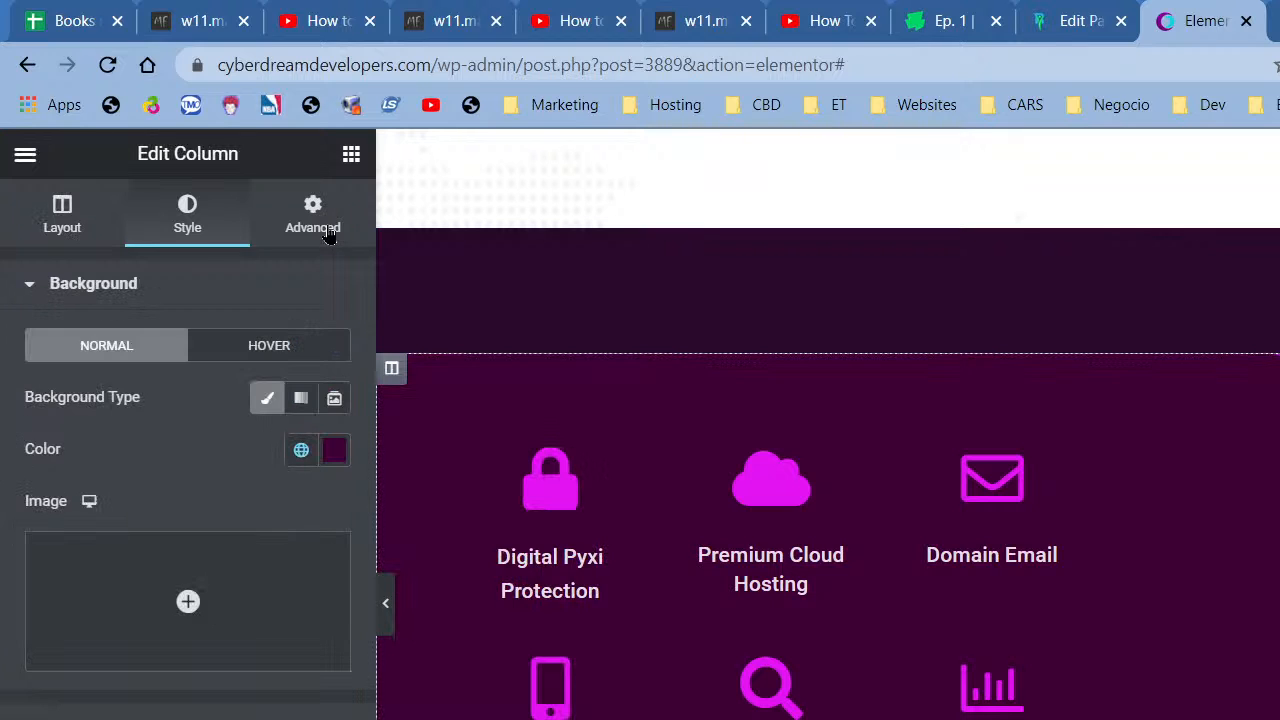
left_click(322, 230)
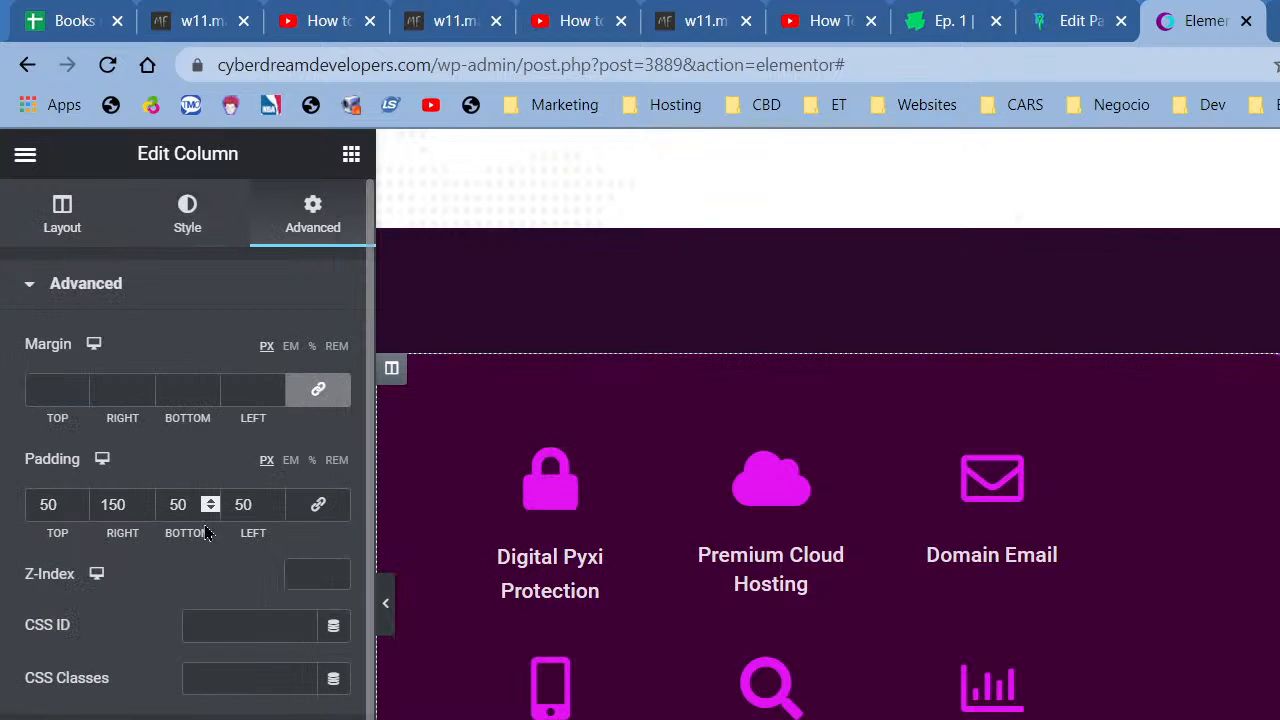
left_click_drag(127, 506, 112, 506)
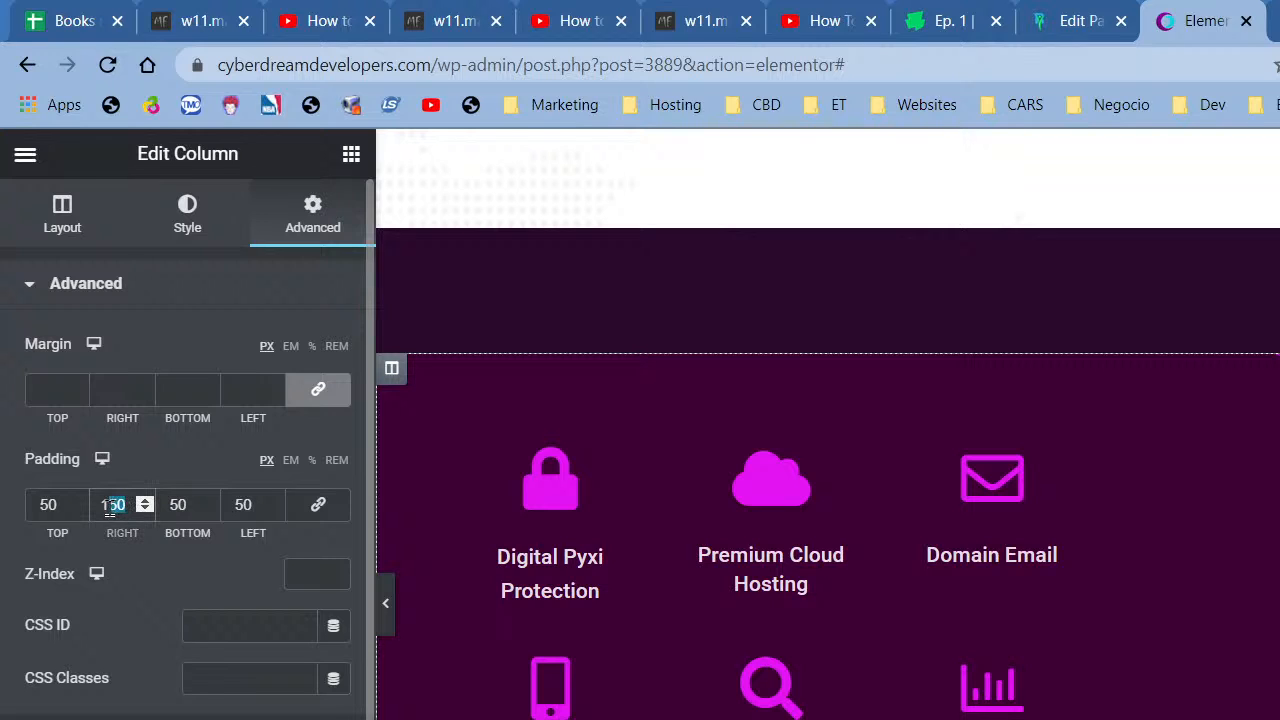
type("2")
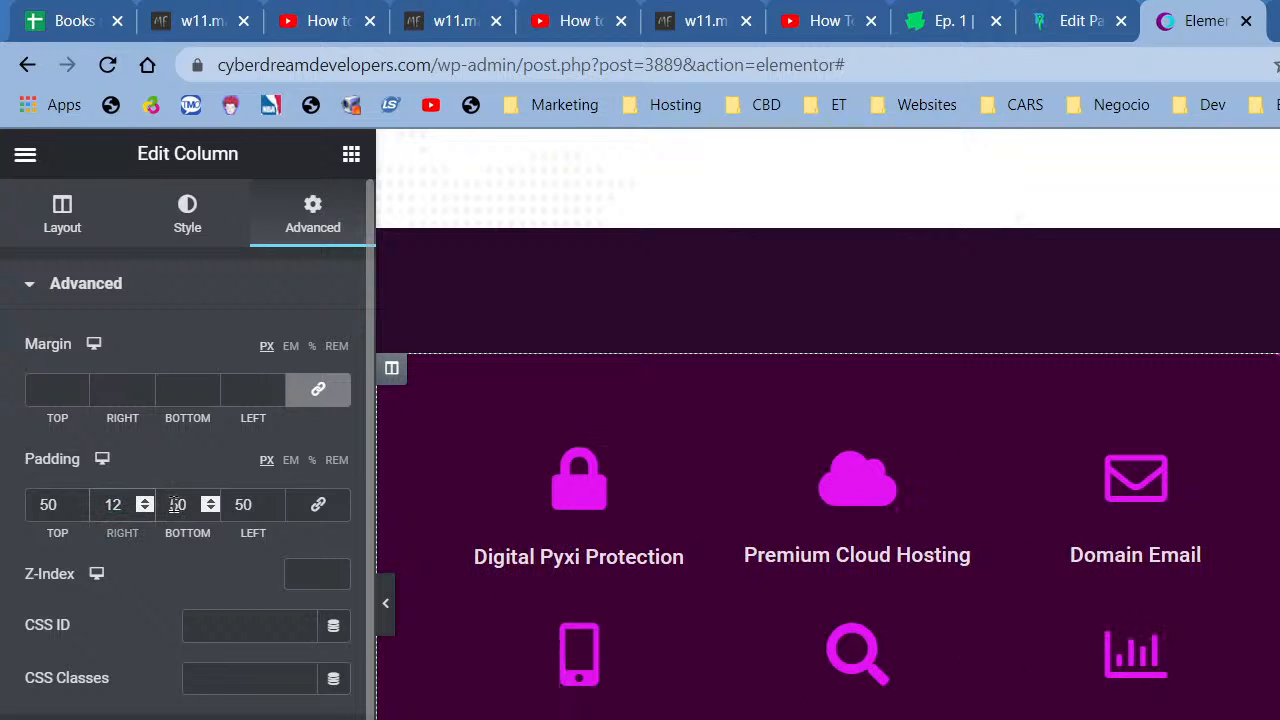
type("0")
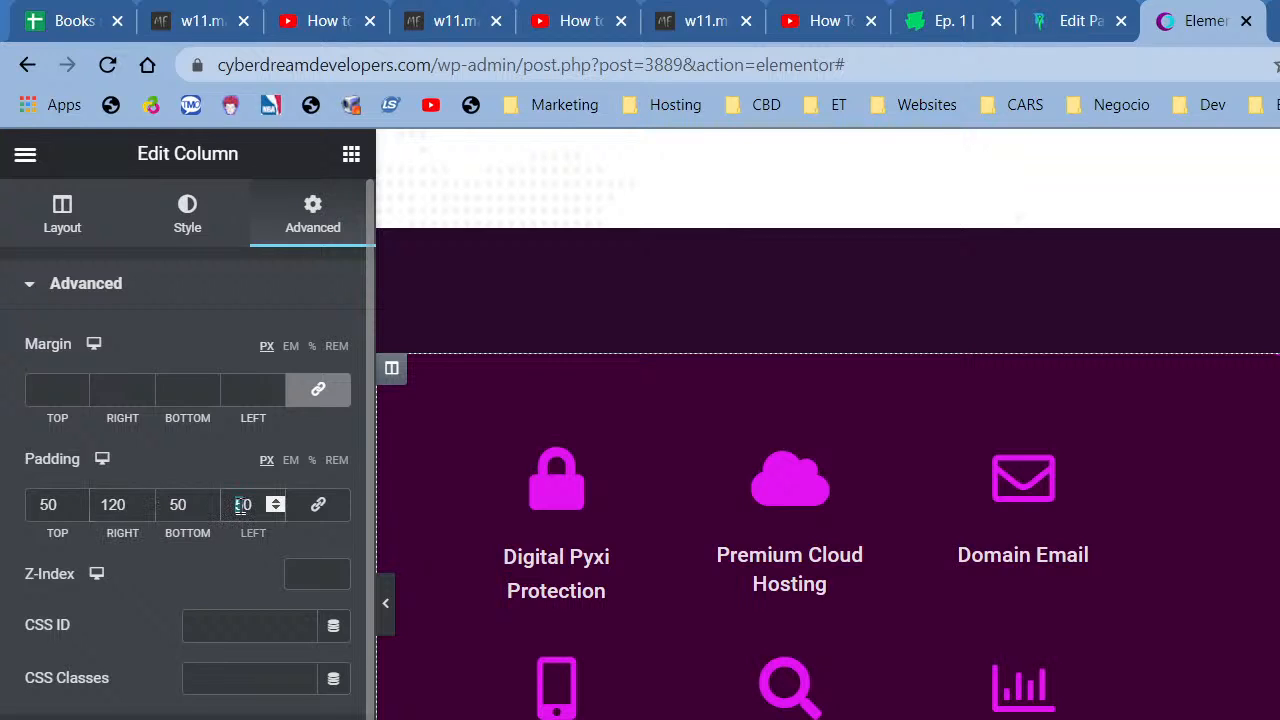
Try a 20 px top padding on the feature grid column, and set it back to 50 px.
left_click_drag(47, 504, 31, 505)
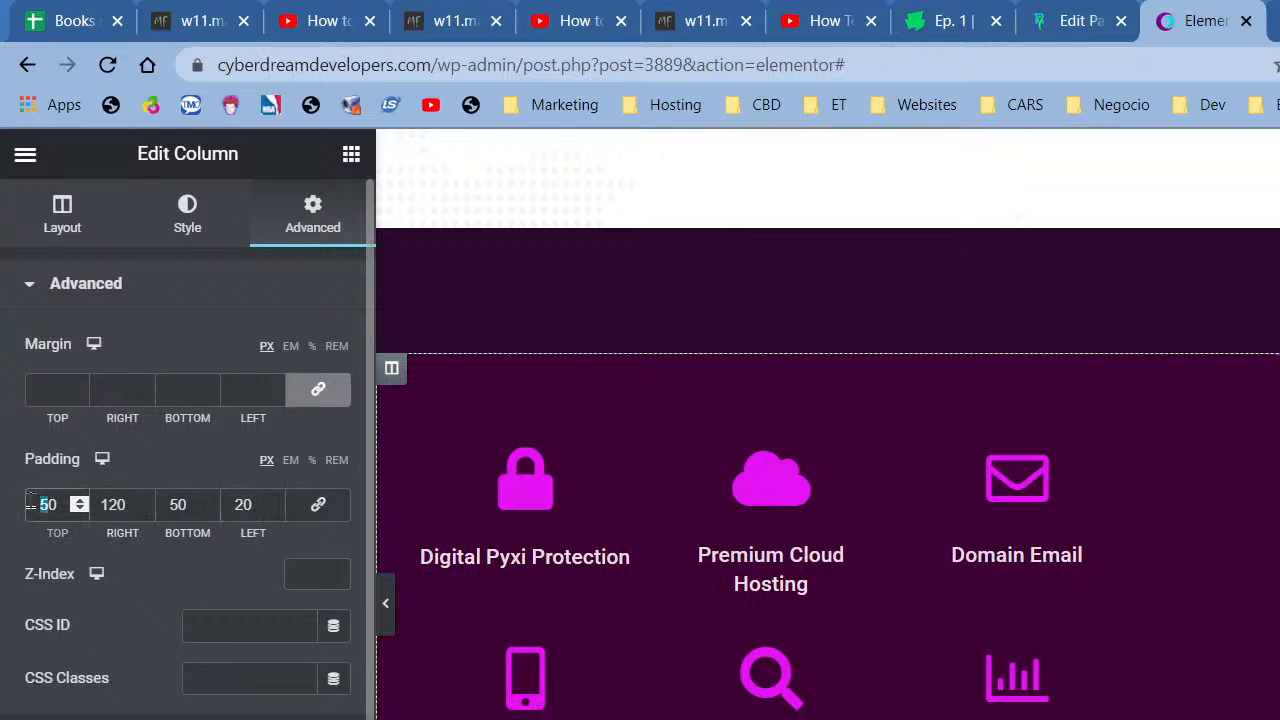
type("2")
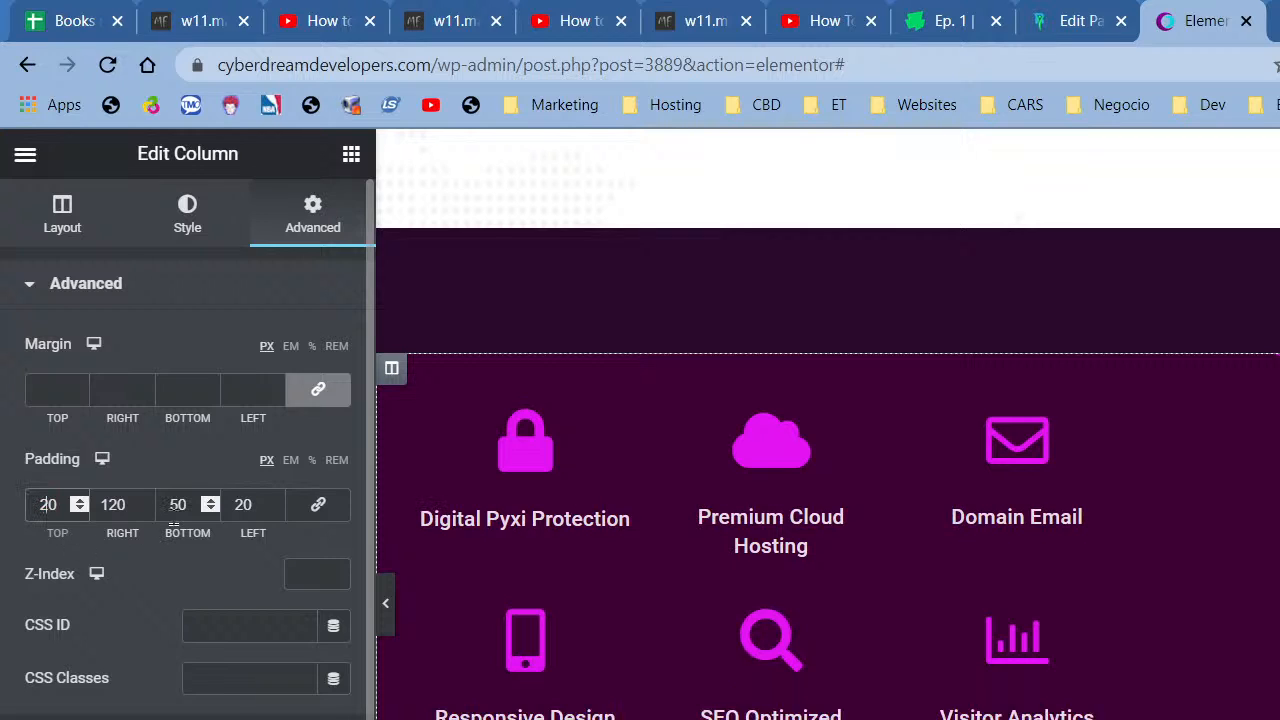
key("BackSpace")
type("5")
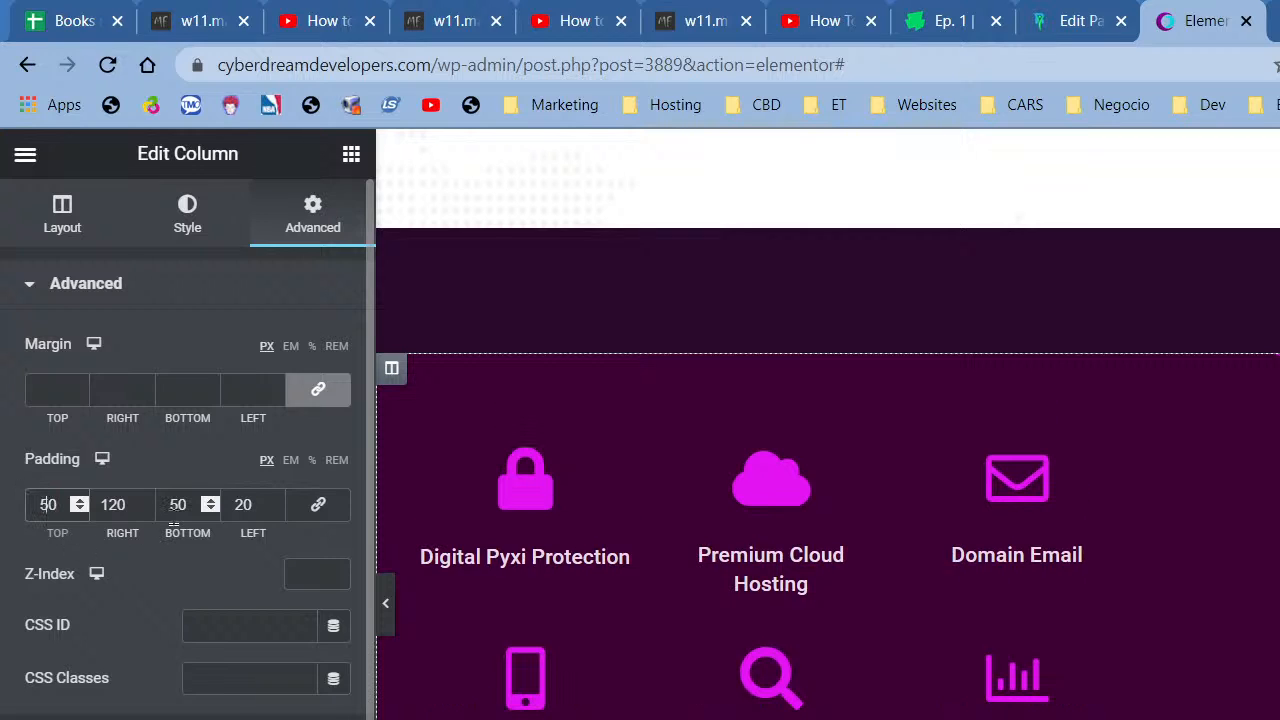
Set the feature grid column's left padding to 10 px and check the grid's spacing at full page width.
left_click_drag(242, 512, 227, 510)
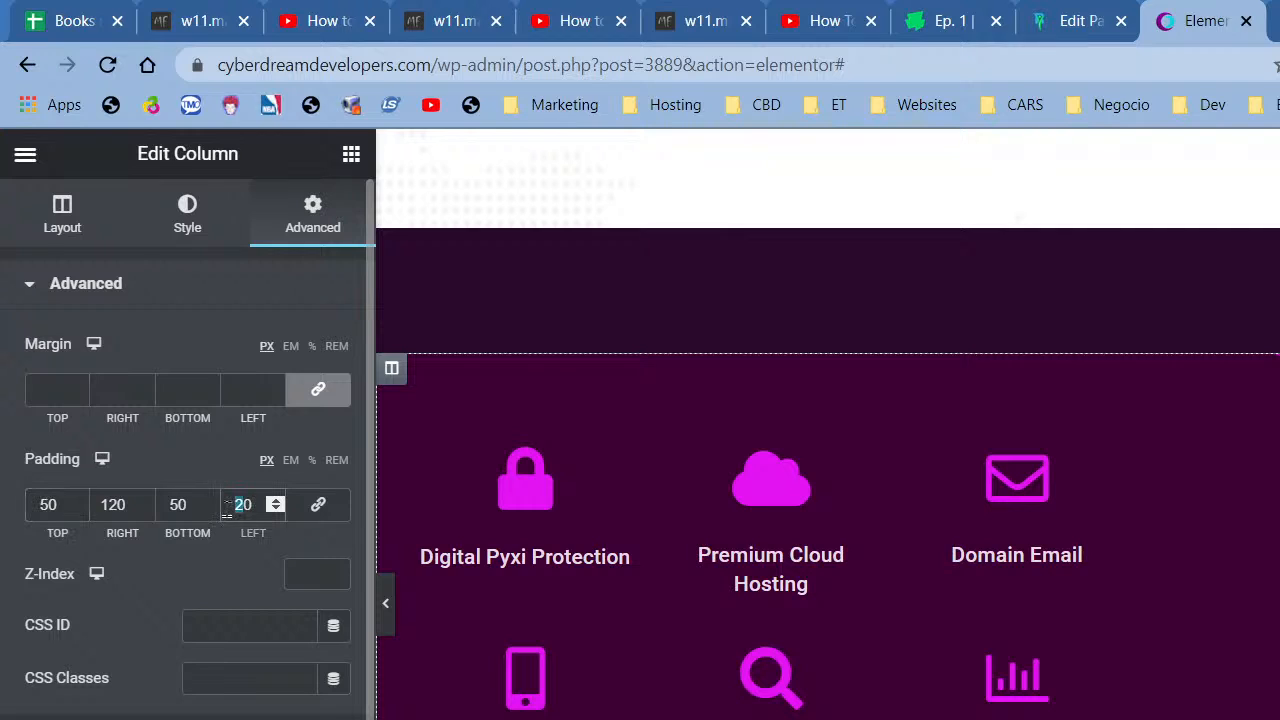
type("1")
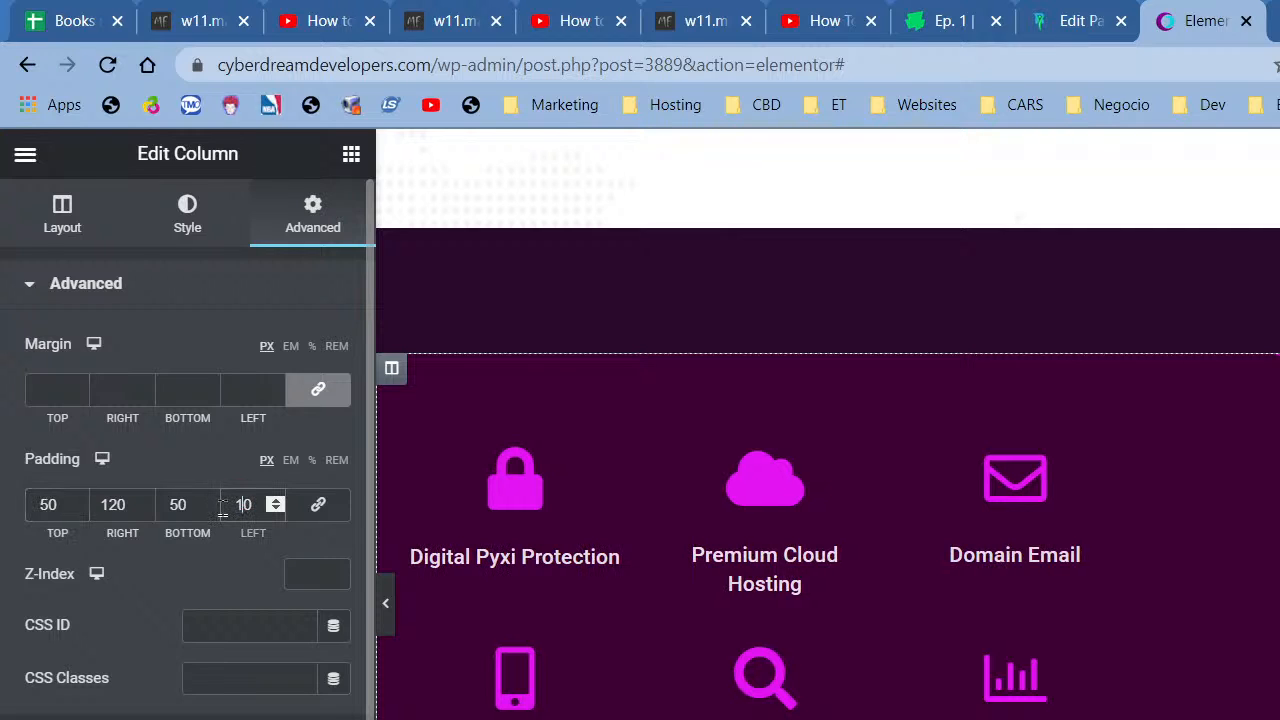
left_click(385, 610)
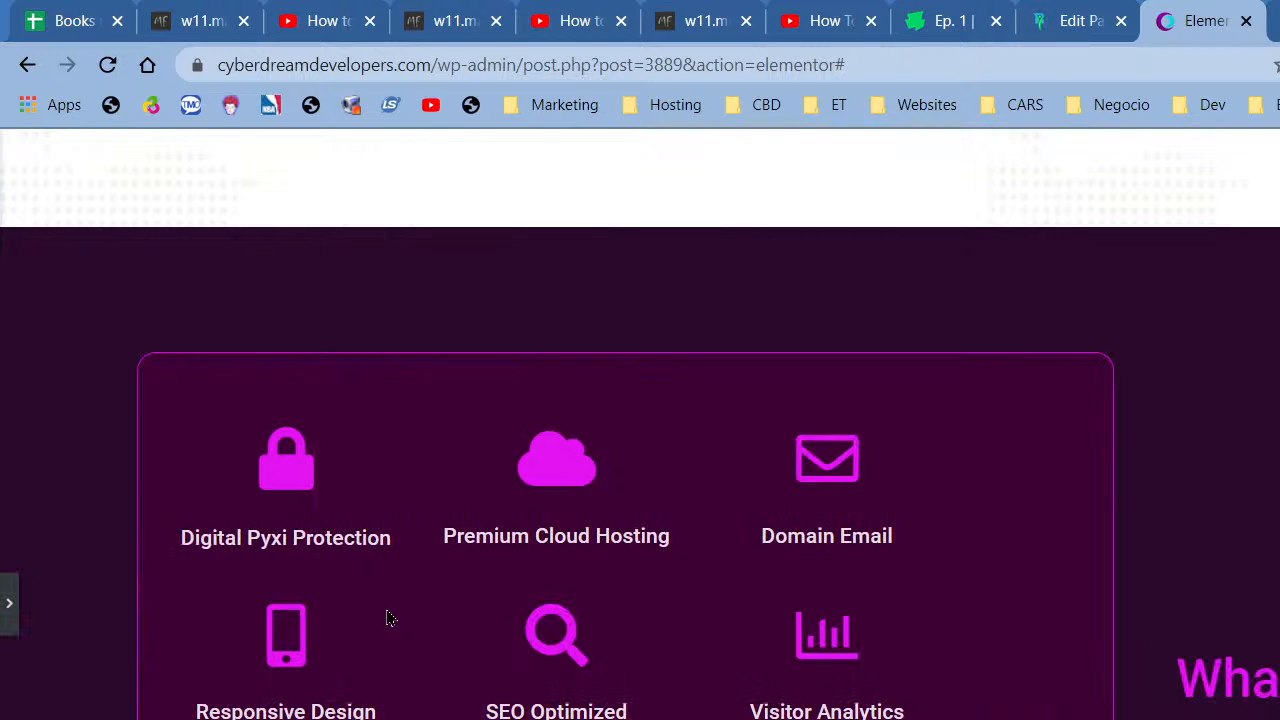
scroll(388, 616, "down", 3)
scroll(388, 616, "down", 2)
scroll(388, 617, "up", 5)
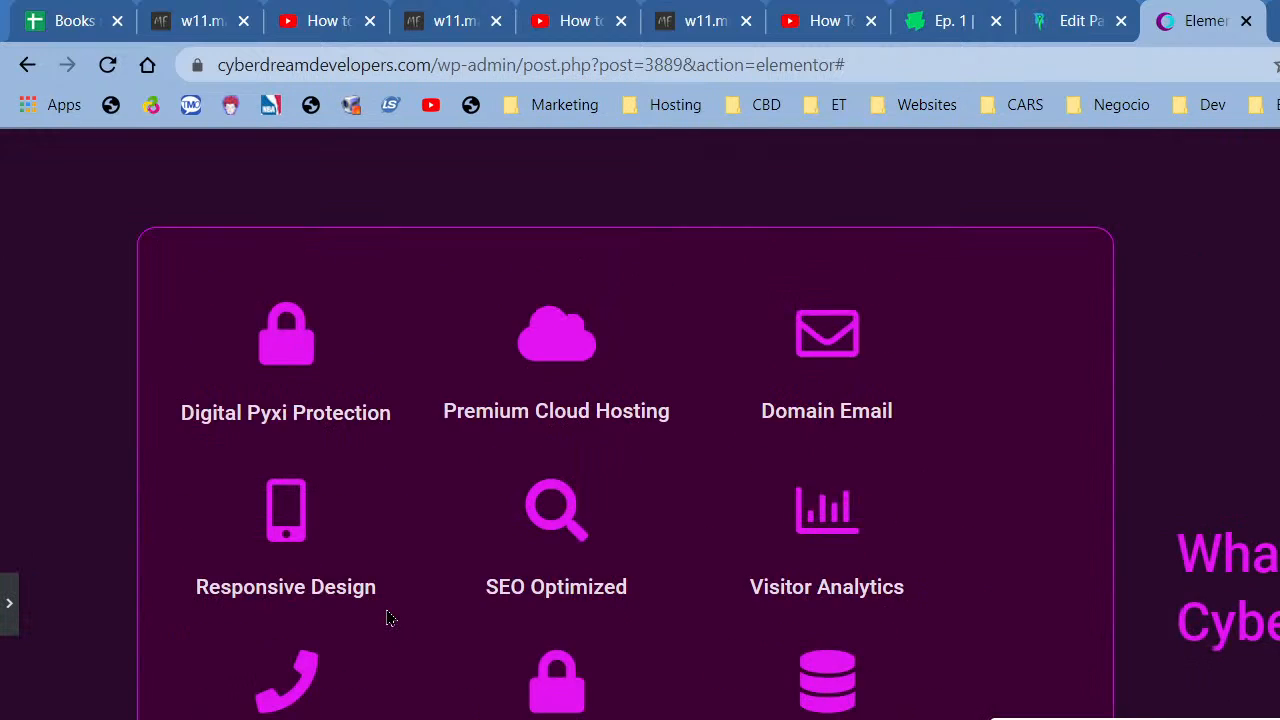
scroll(388, 617, "down", 5)
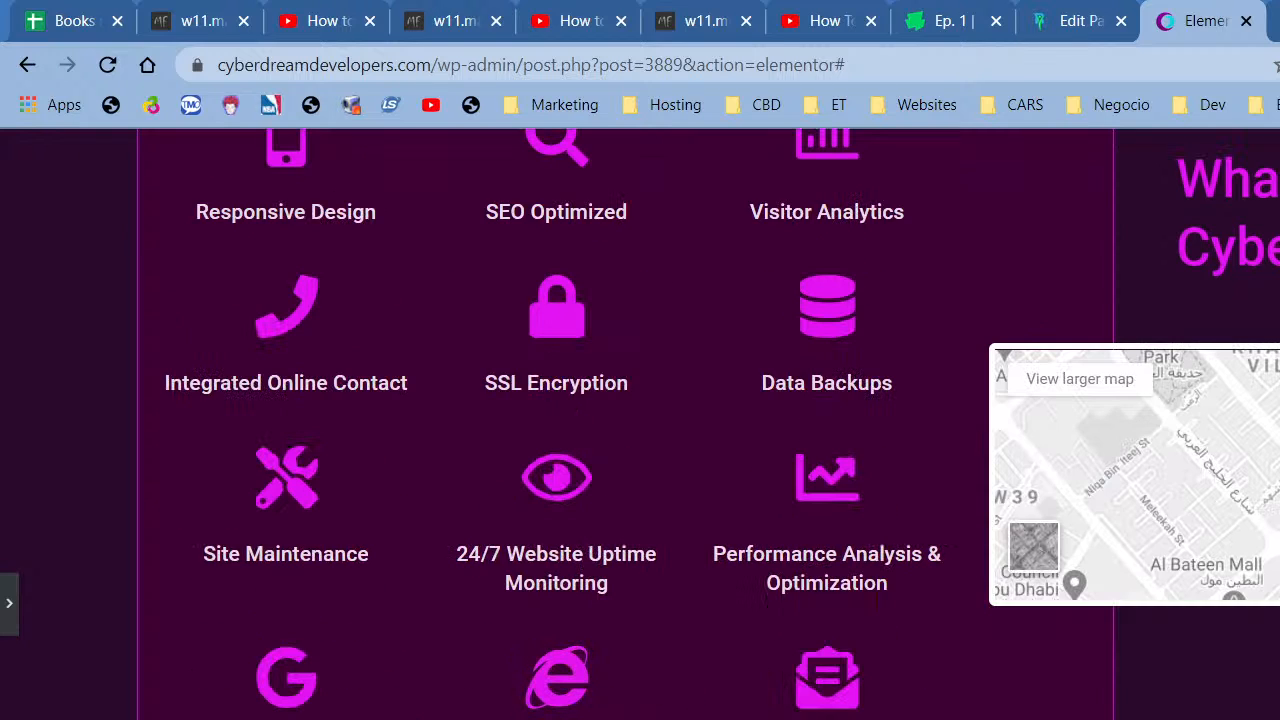
scroll(638, 708, "up", 4)
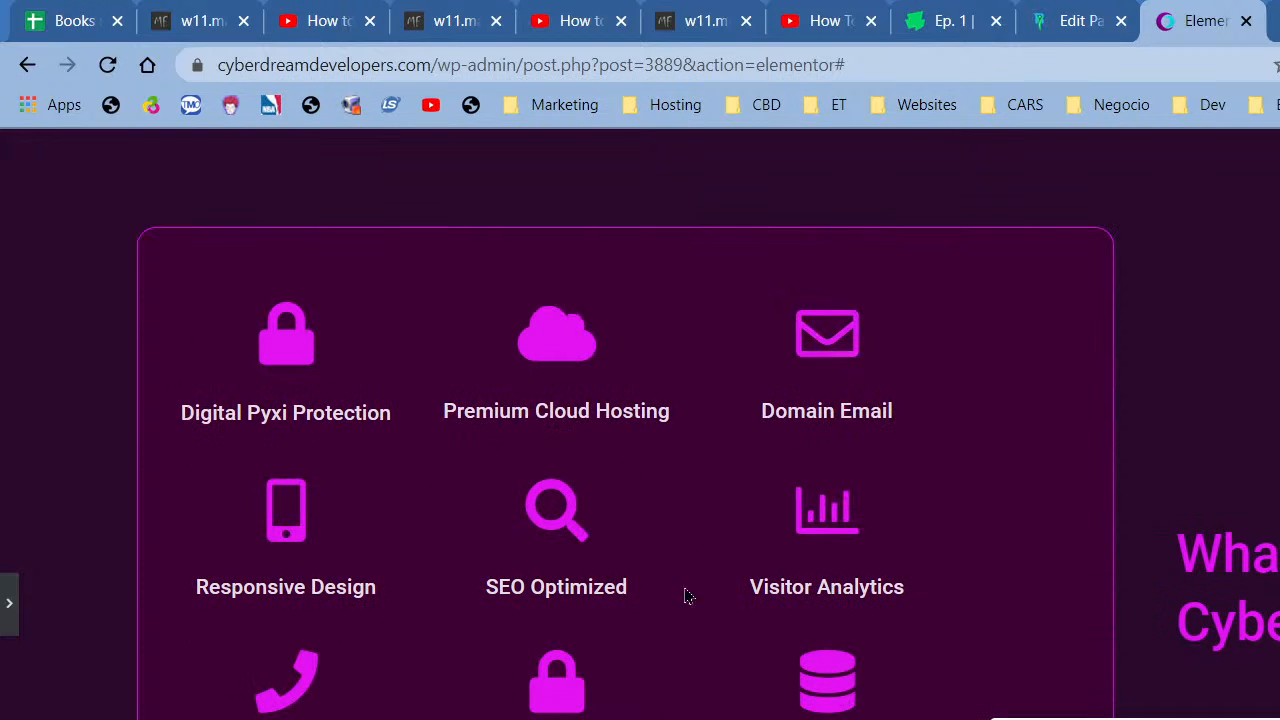
scroll(625, 420, "down", 3)
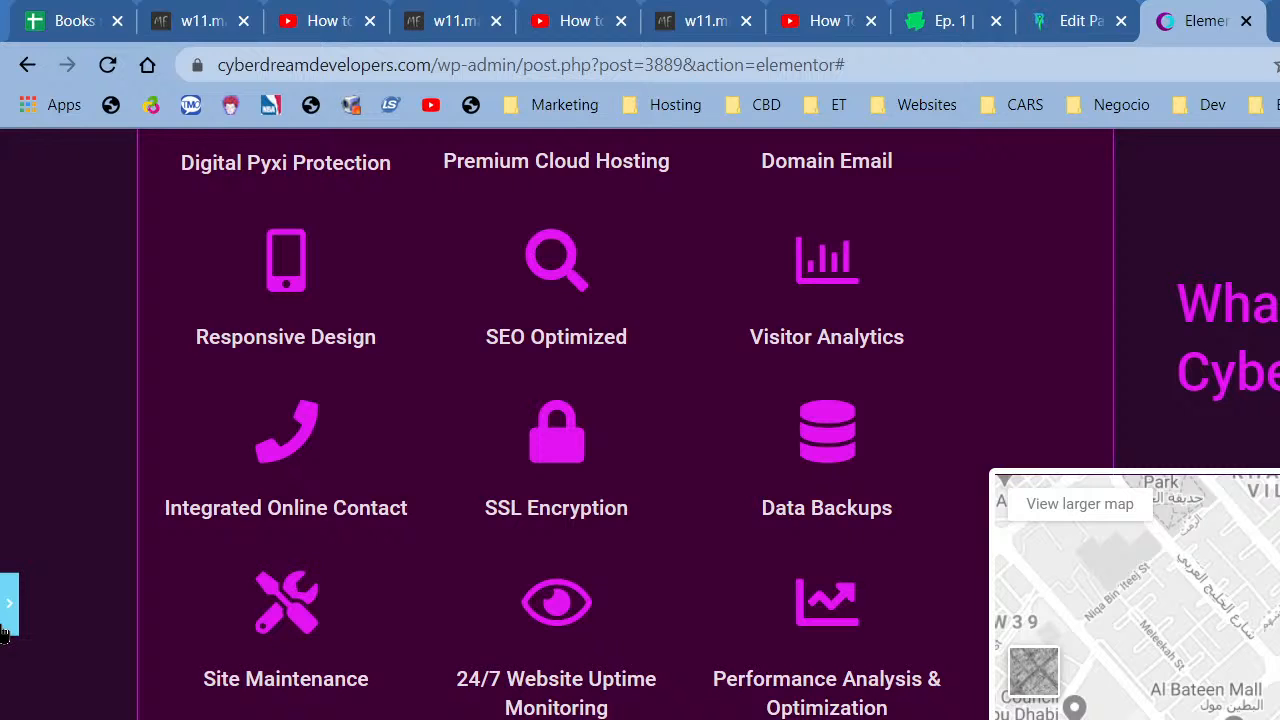
Change the title of the G-Suite Basic icon box to "Unlimited Website Updates".
left_click(3, 629)
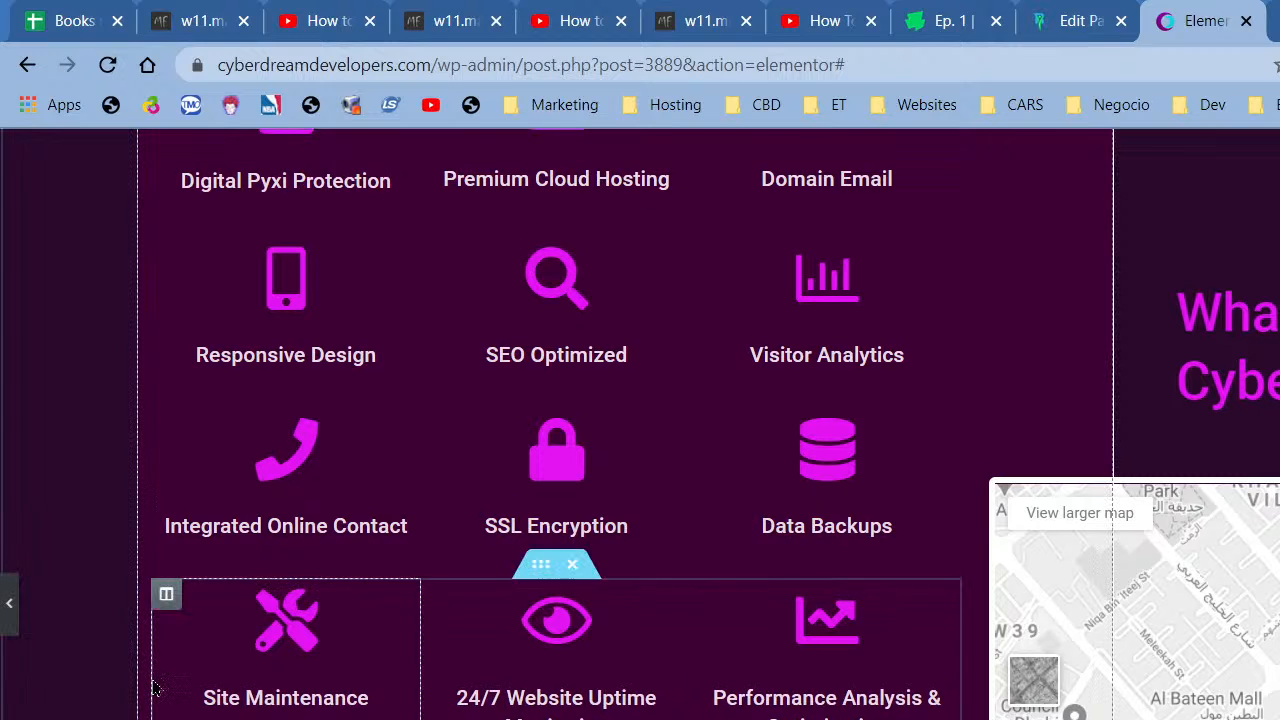
left_click(155, 688)
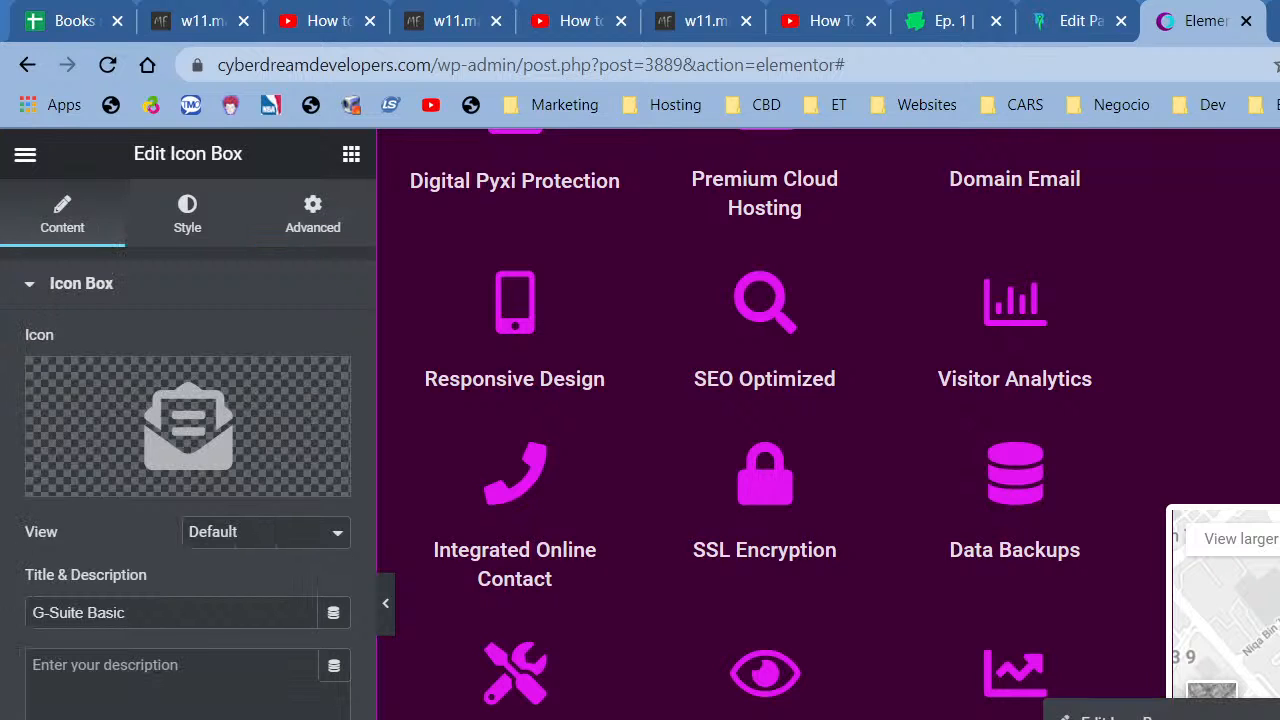
left_click(155, 612)
key("ctrl+a")
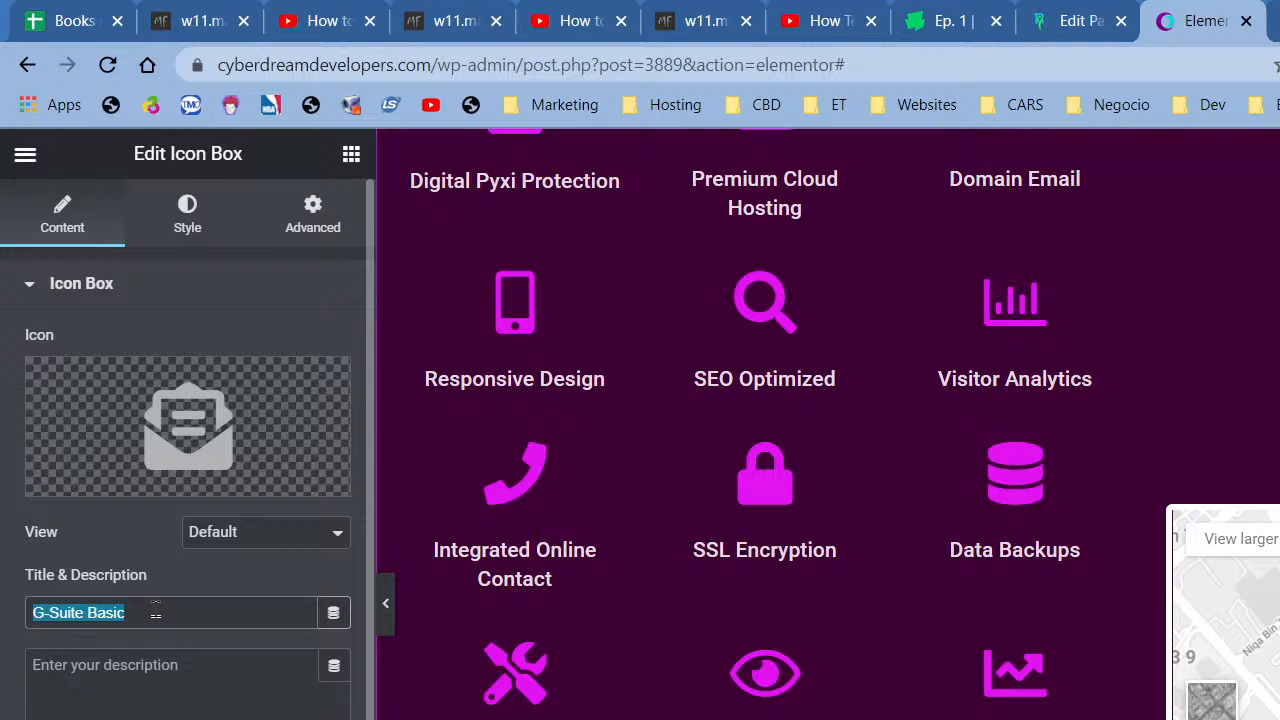
scroll(777, 609, "up", 4)
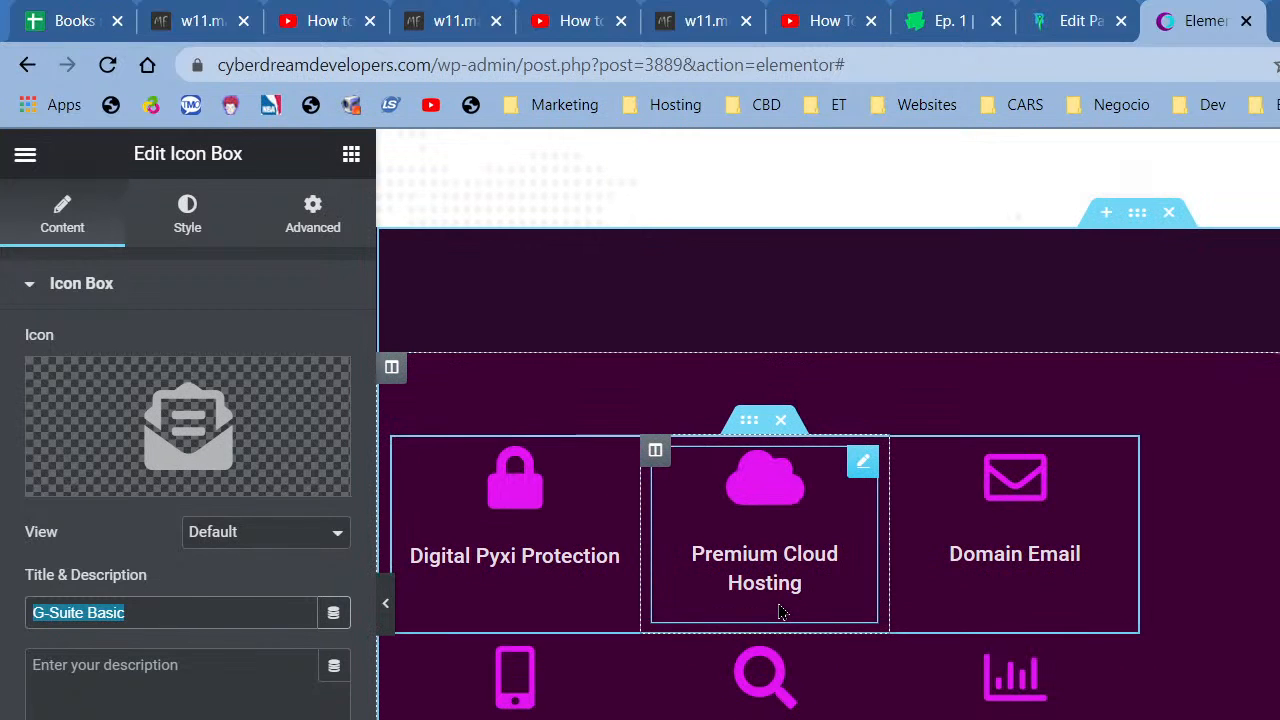
scroll(781, 612, "down", 6)
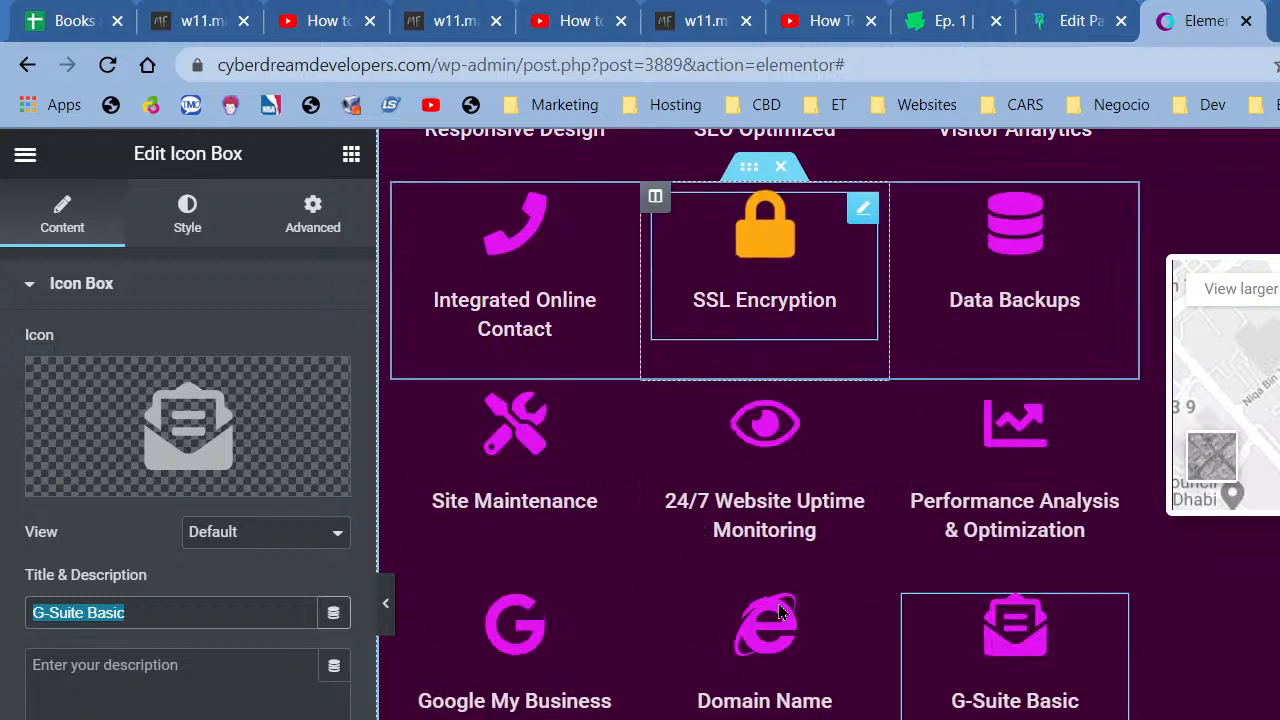
type("Wenbsi")
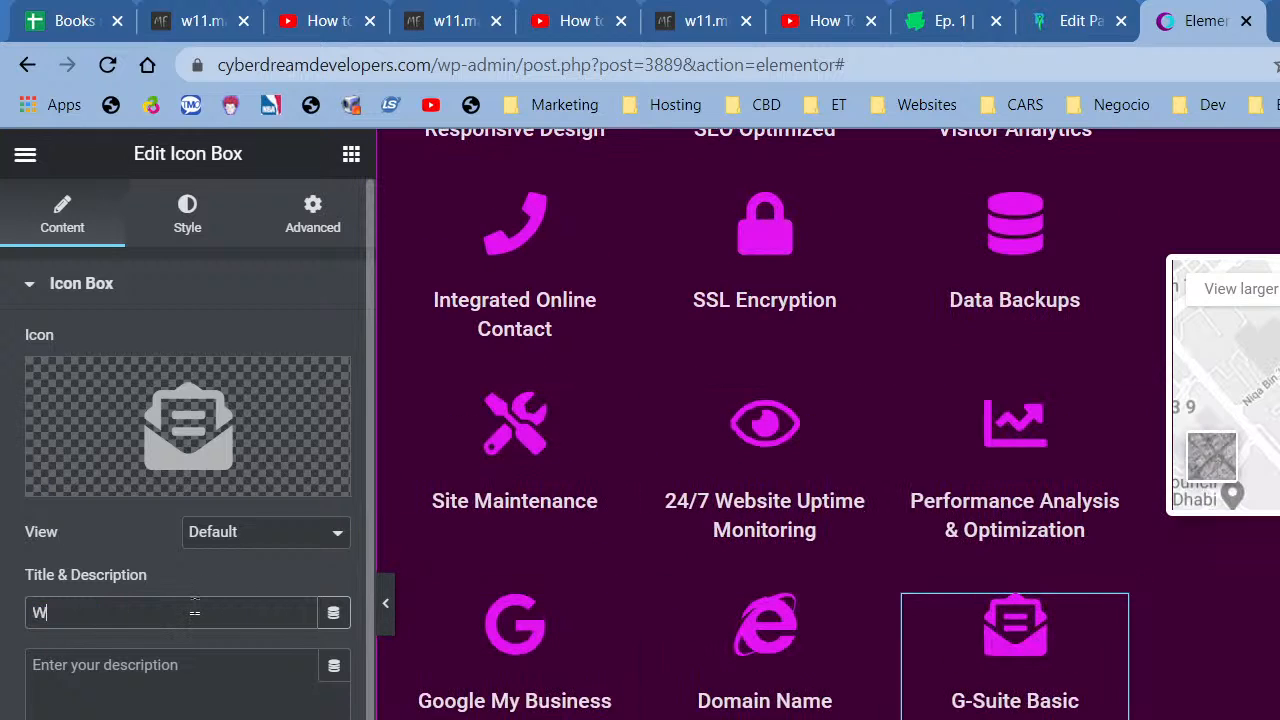
key("BackSpace")
key("BackSpace")
key("BackSpace")
key("BackSpace")
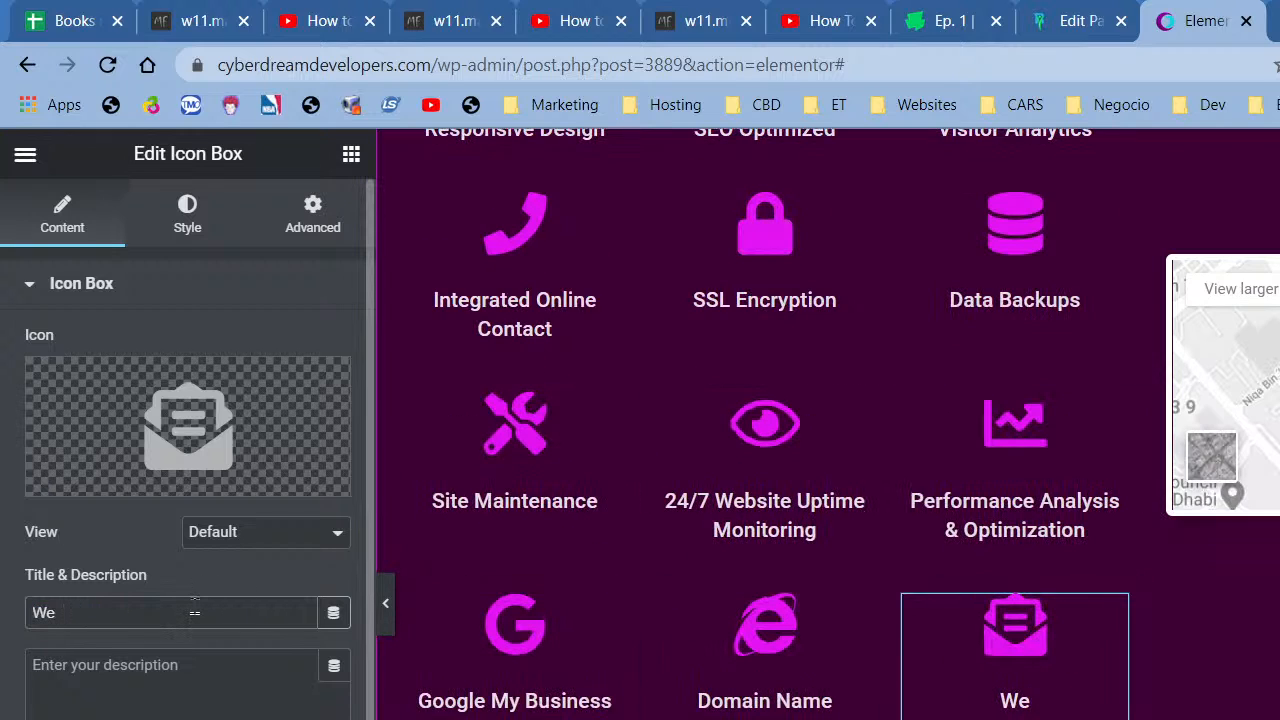
type("b")
key("BackSpace")
key("BackSpace")
key("BackSpace")
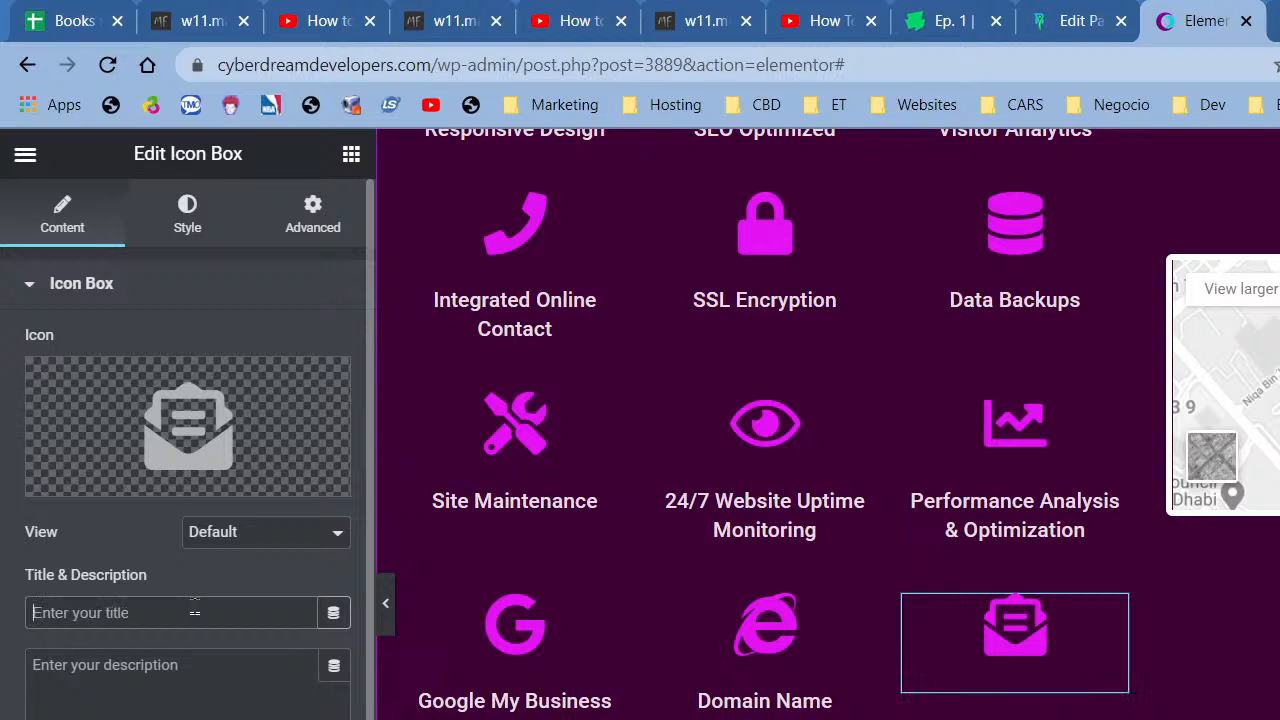
type("Unlimited W")
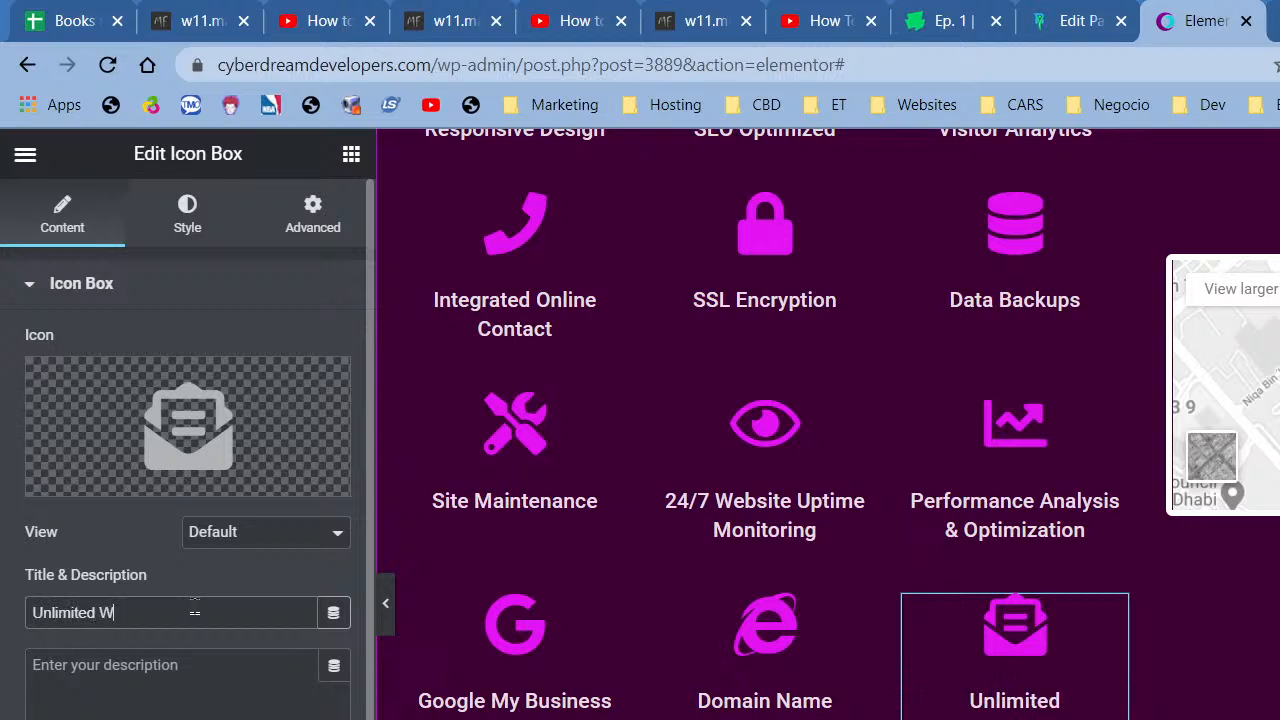
type("ebsite Updates")
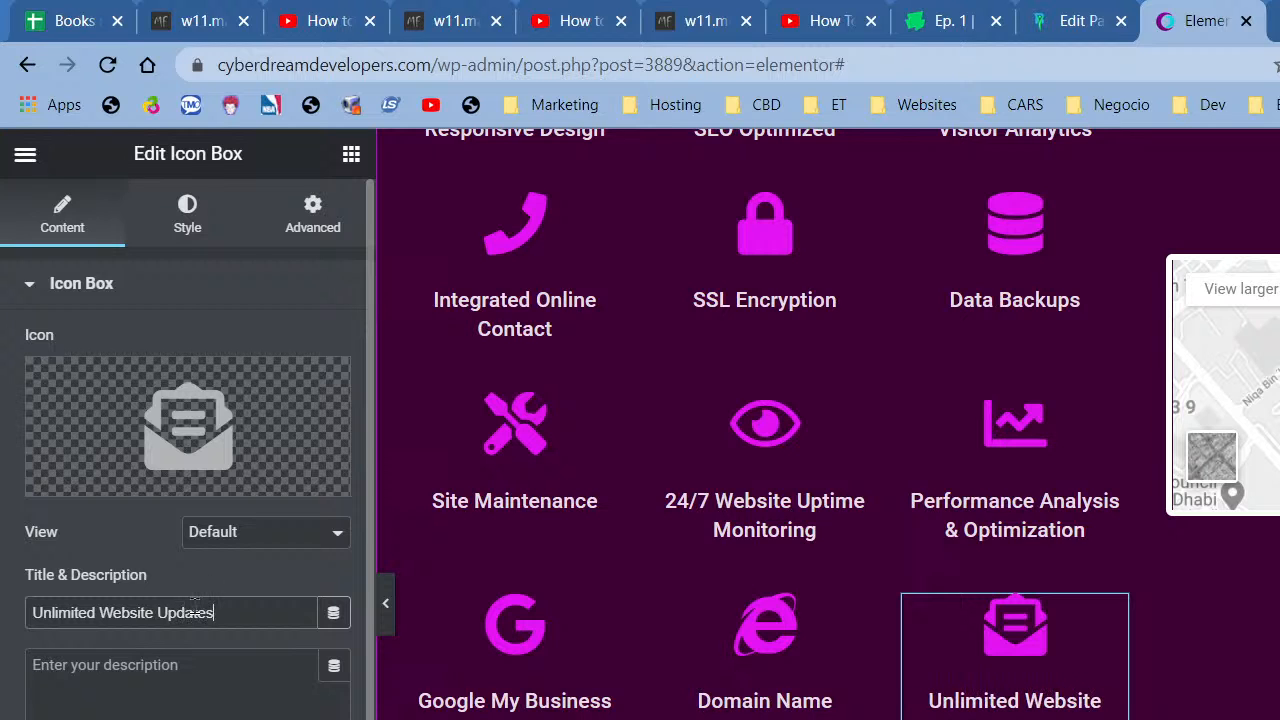
Replace the icon of the Unlimited Website Updates icon box with the cloud upload icon from the icon library.
mouse_move(228, 455)
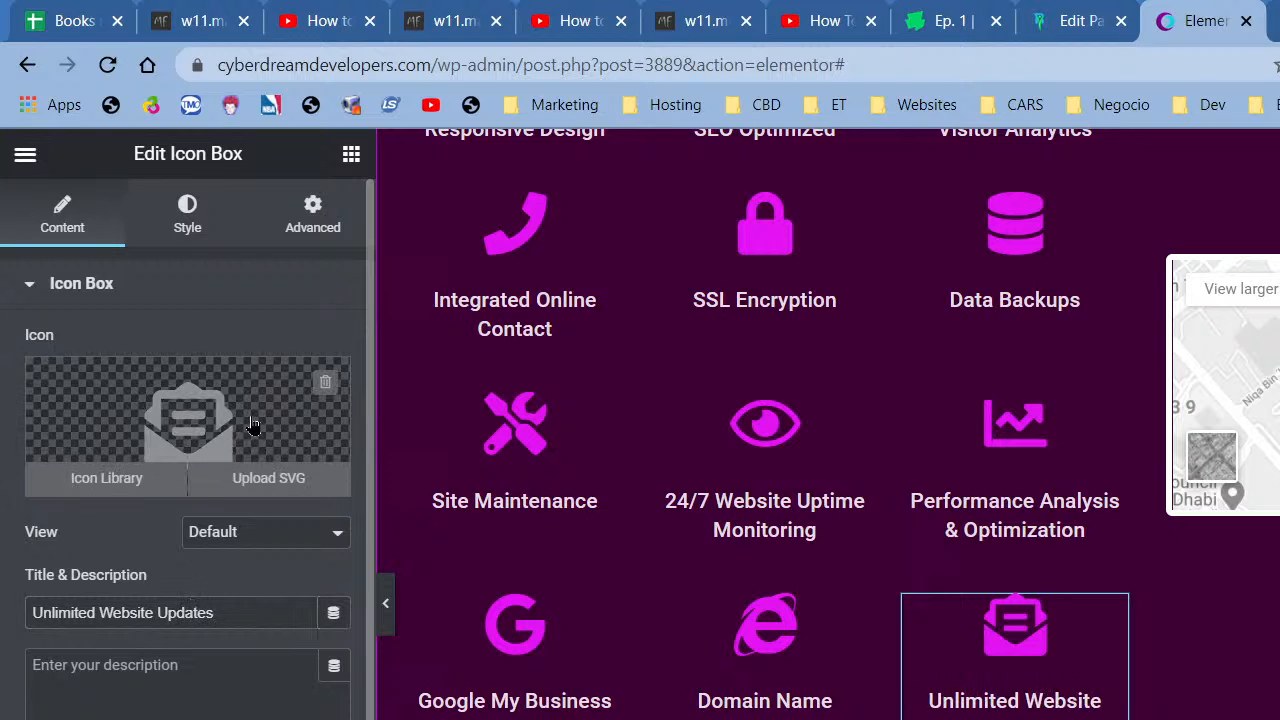
left_click(252, 425)
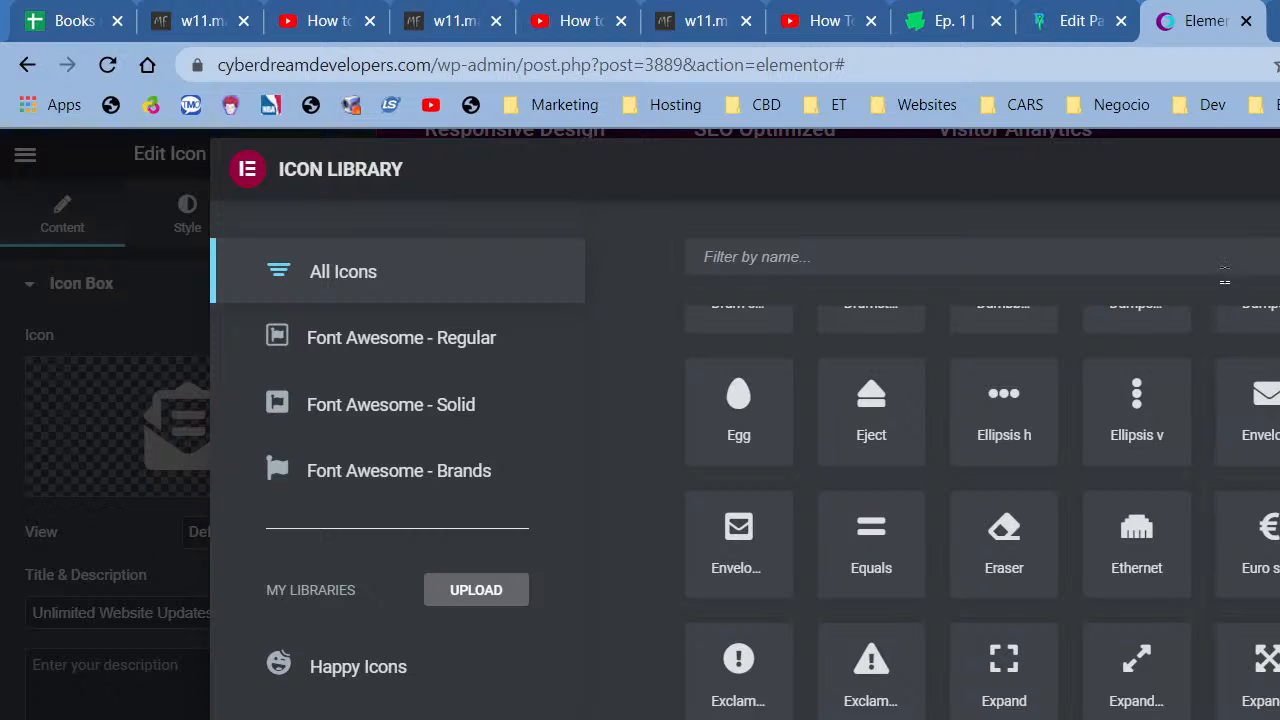
left_click(1224, 274)
type("up")
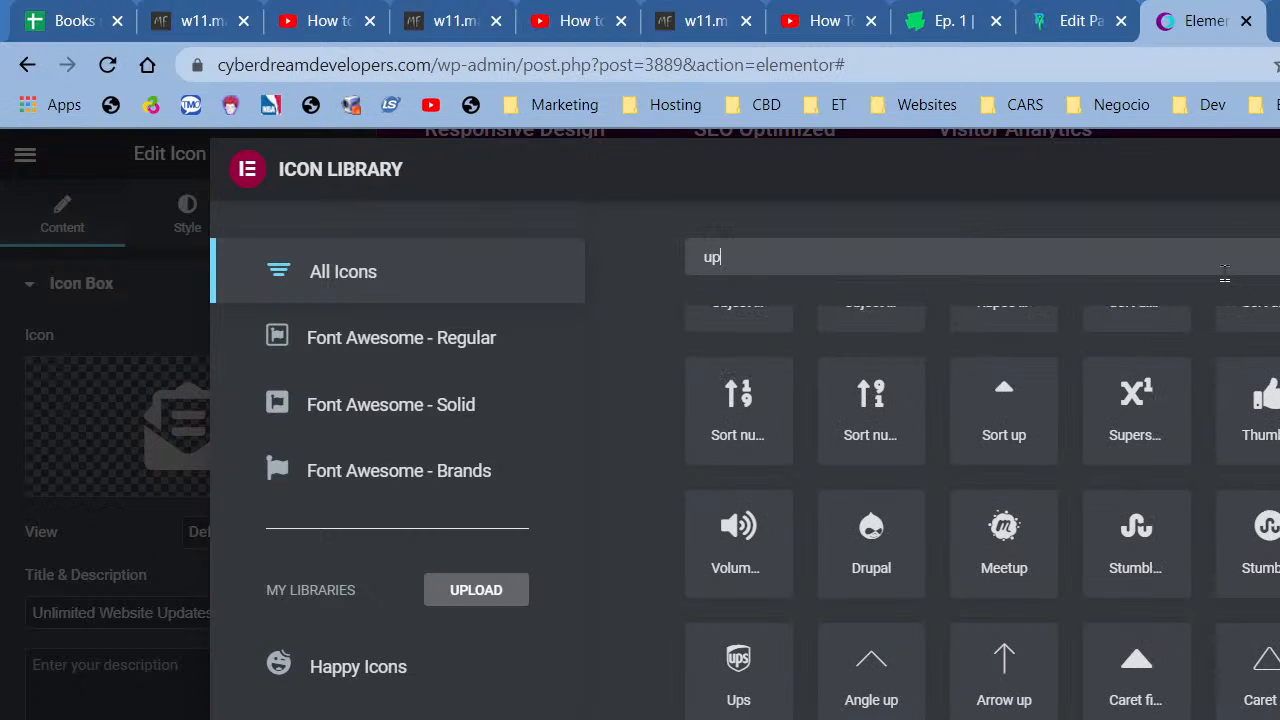
type("l")
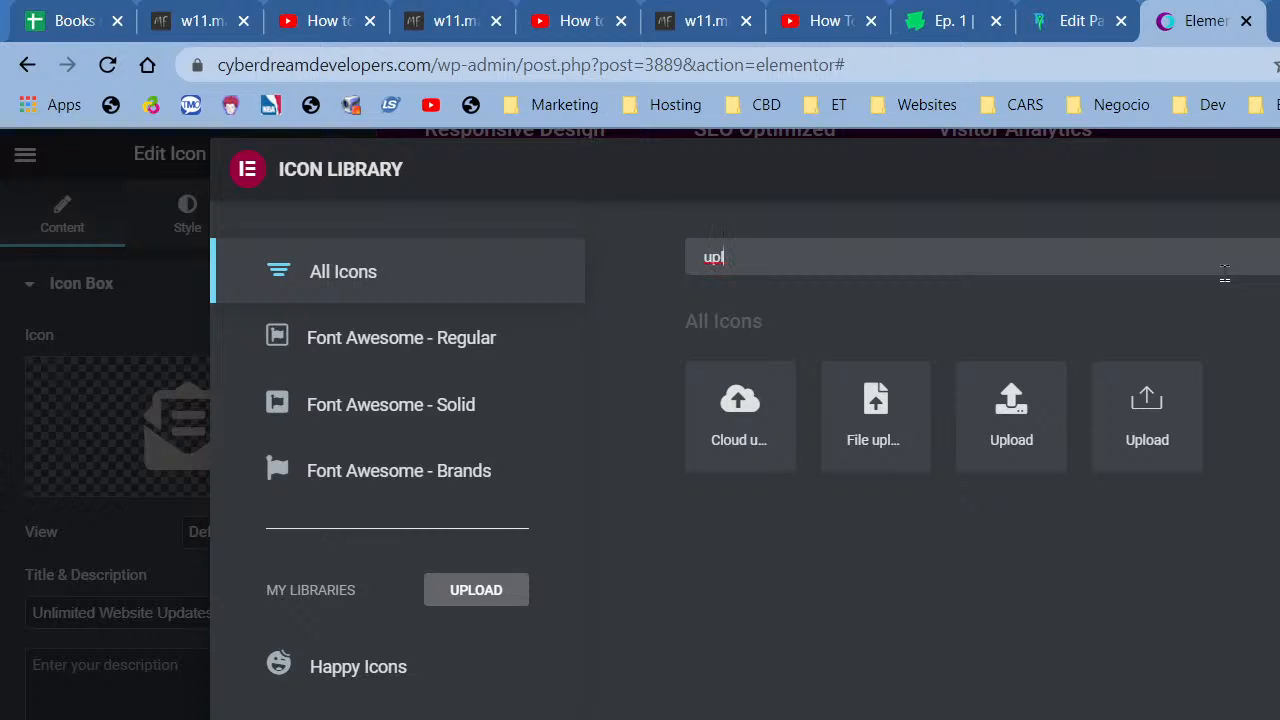
left_click(1037, 427)
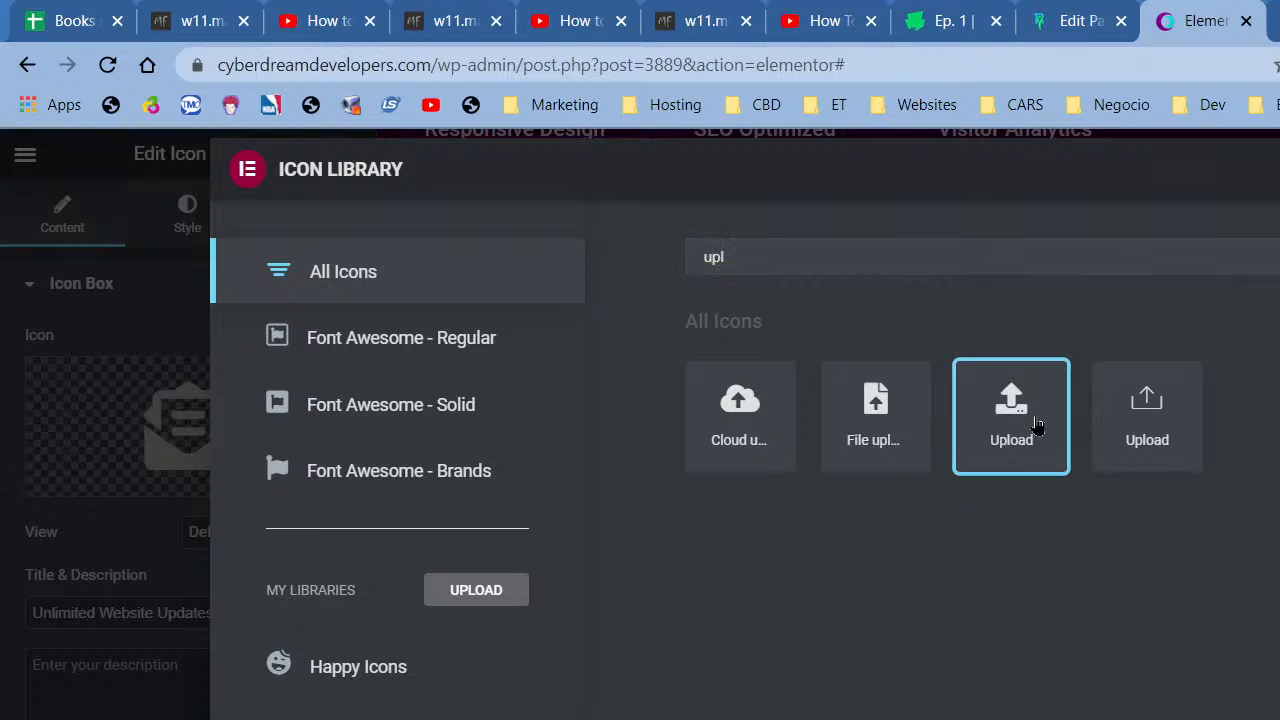
left_click(716, 414)
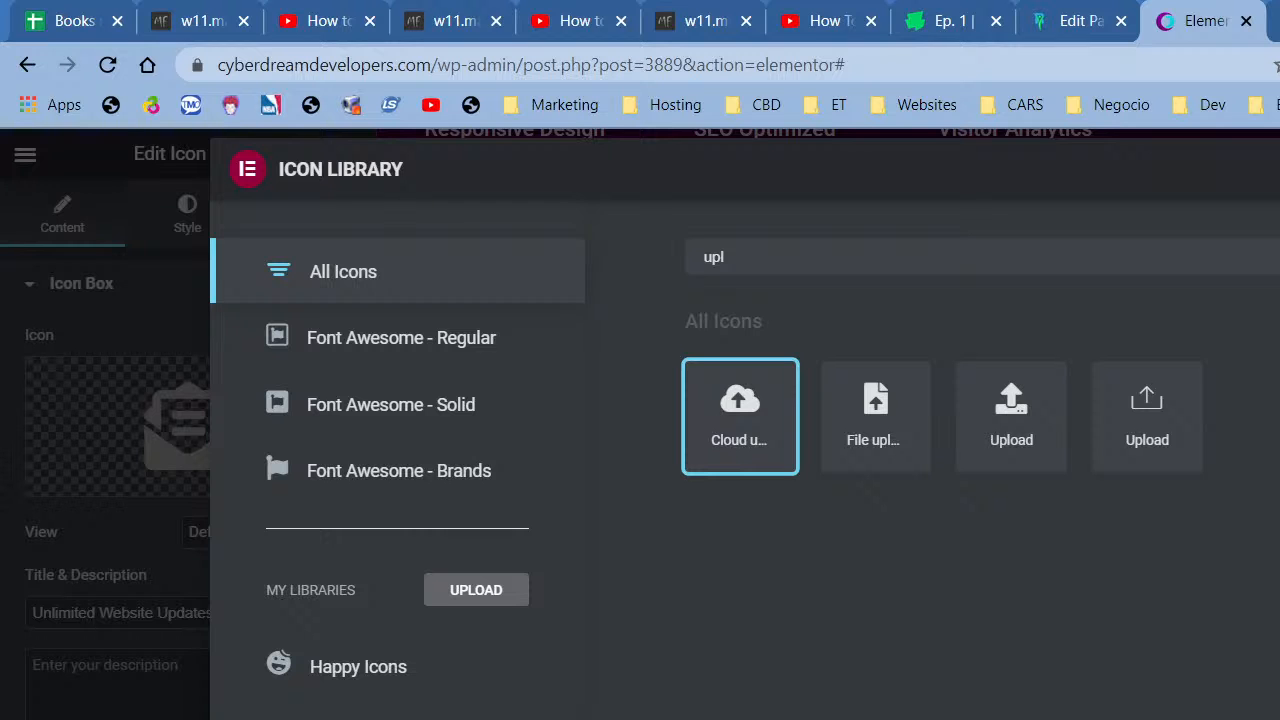
key("Return")
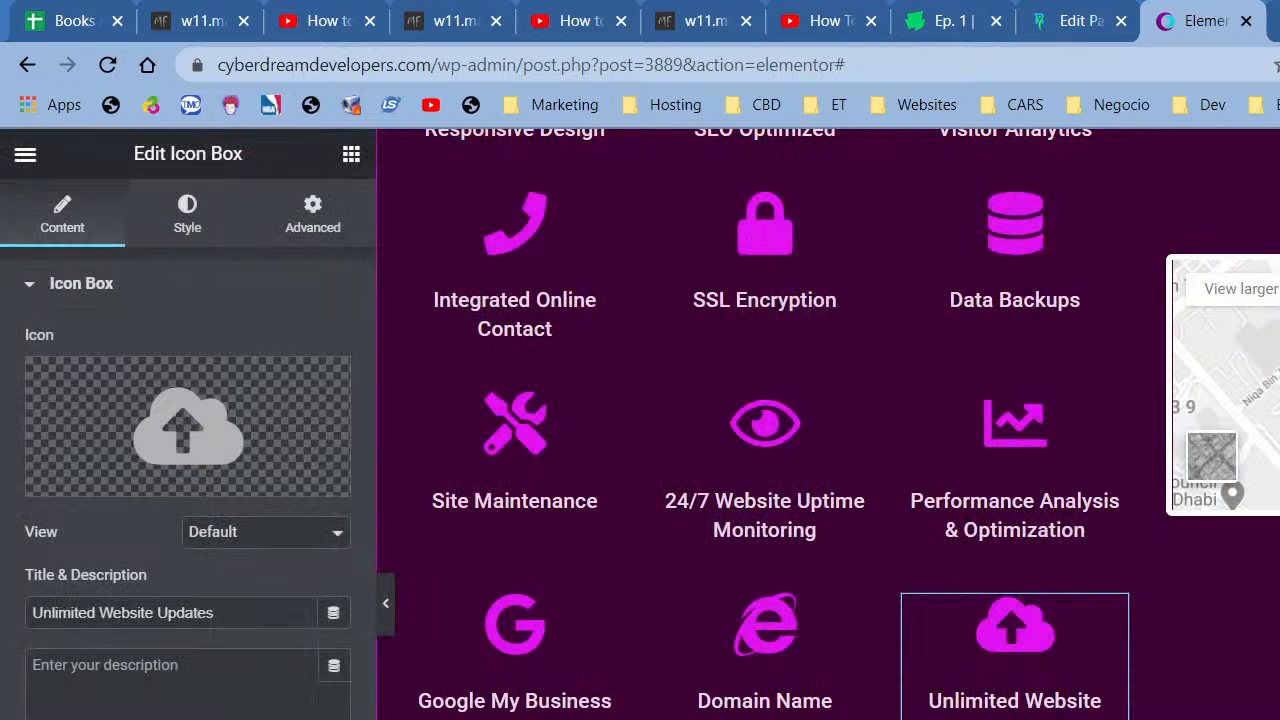
Open the background style settings of the column holding the feature icon grid.
scroll(714, 634, "up", 10)
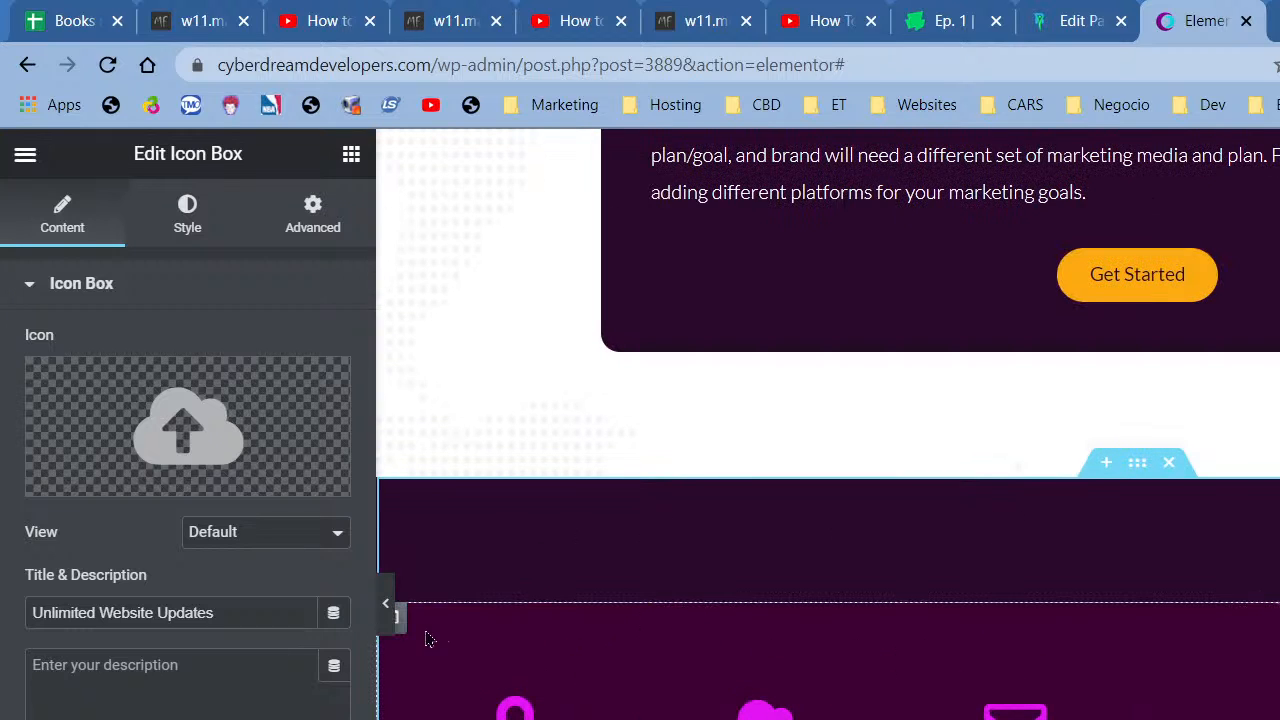
right_click(398, 622)
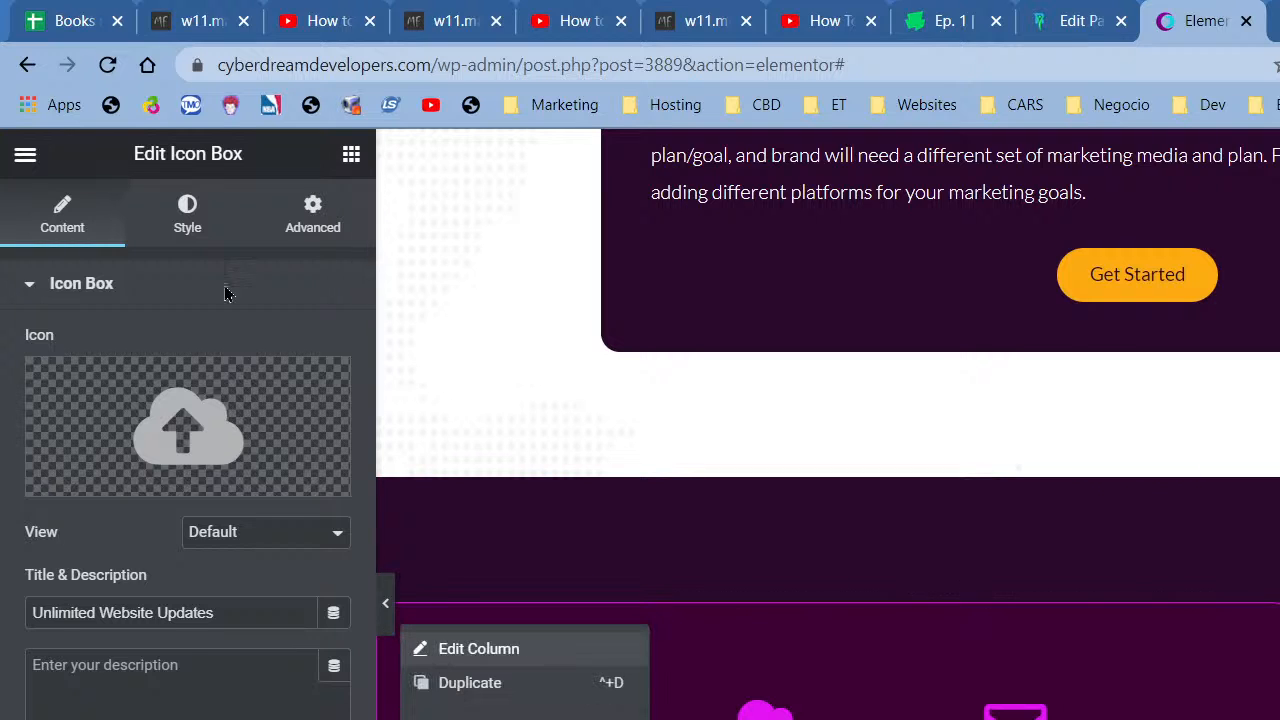
left_click(200, 230)
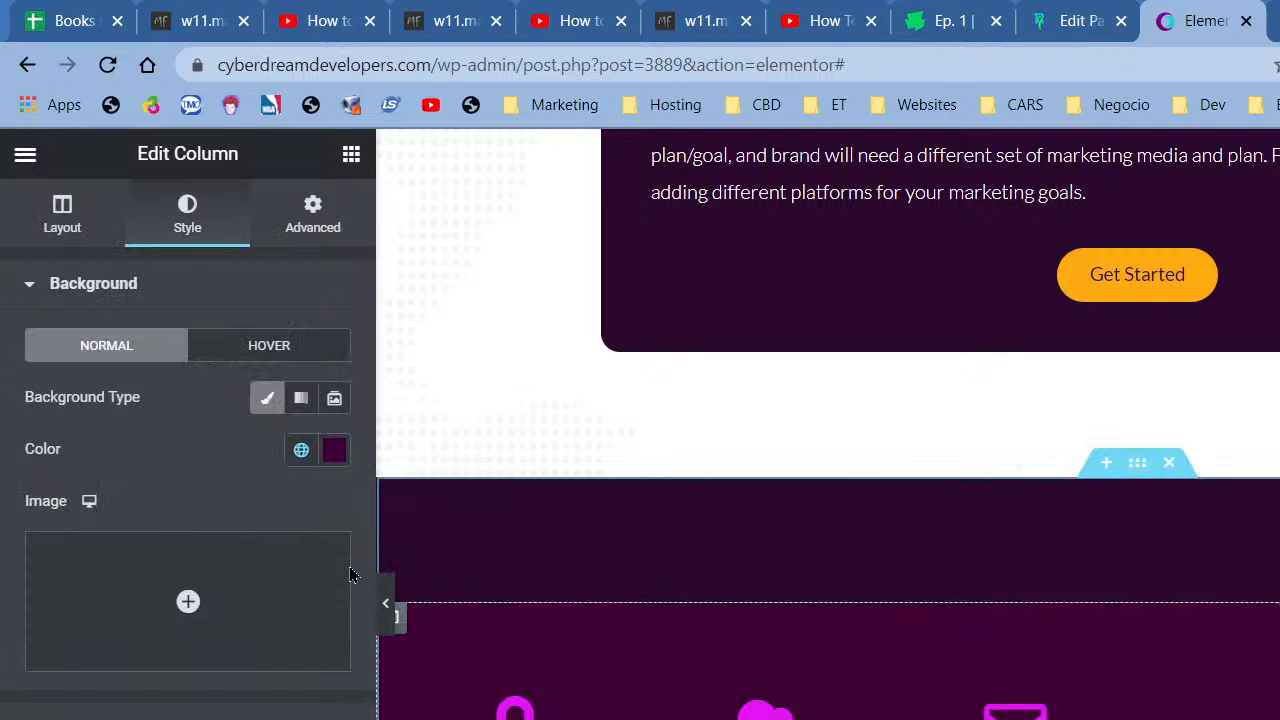
Try the purple global color Saved Color #21 (#67036F) as the feature column's background.
left_click(301, 449)
scroll(190, 640, "down", 5)
scroll(195, 700, "up", 3)
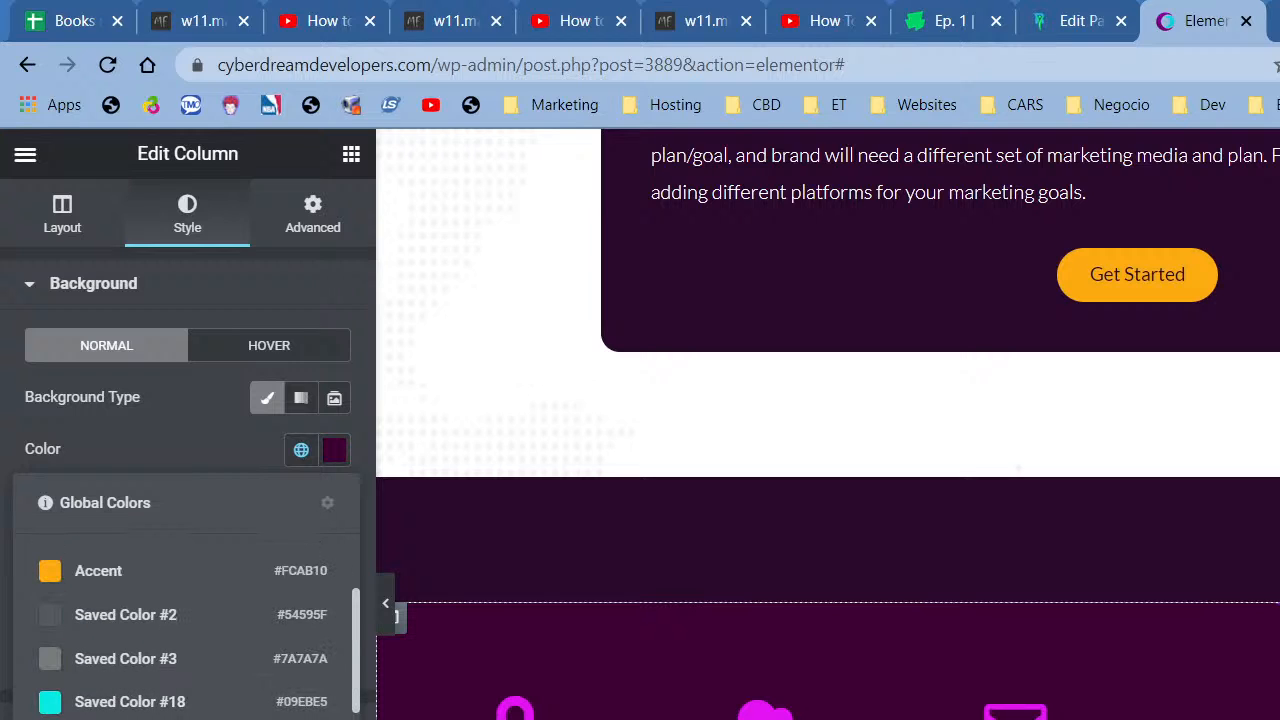
left_click(185, 718)
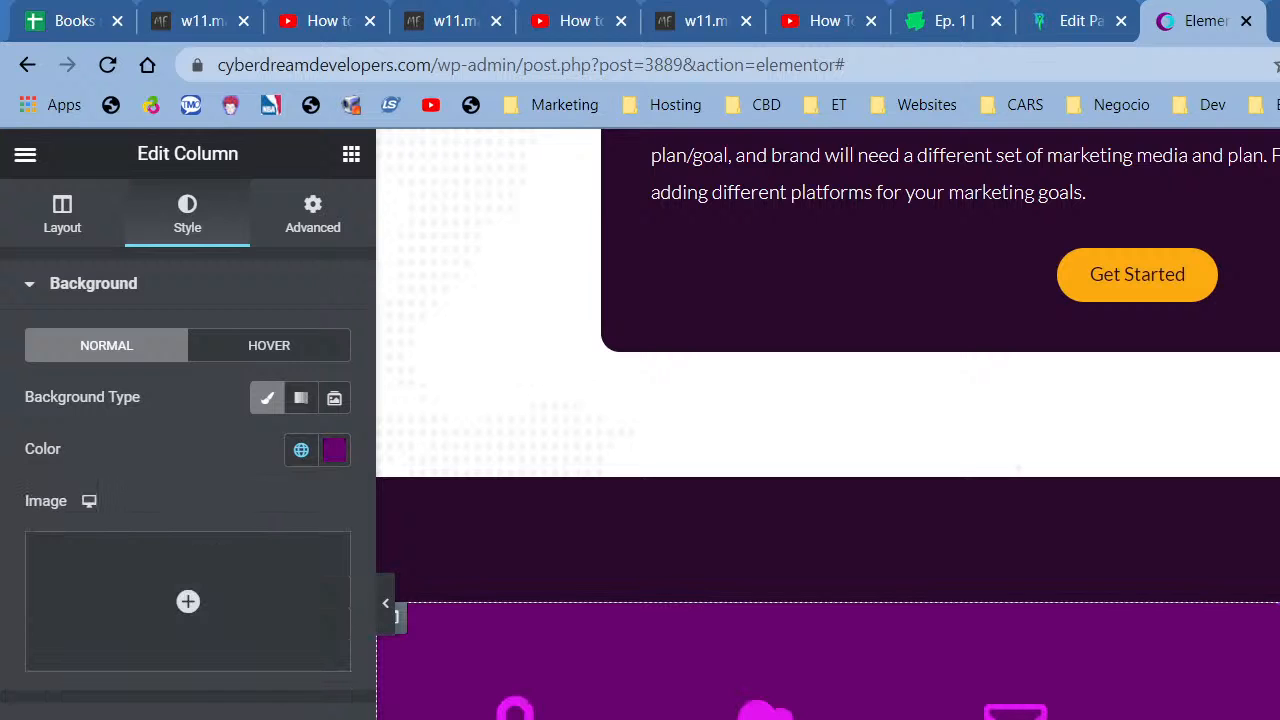
Set the feature column's background to the global Text color, #FFFFFF.
left_click(301, 449)
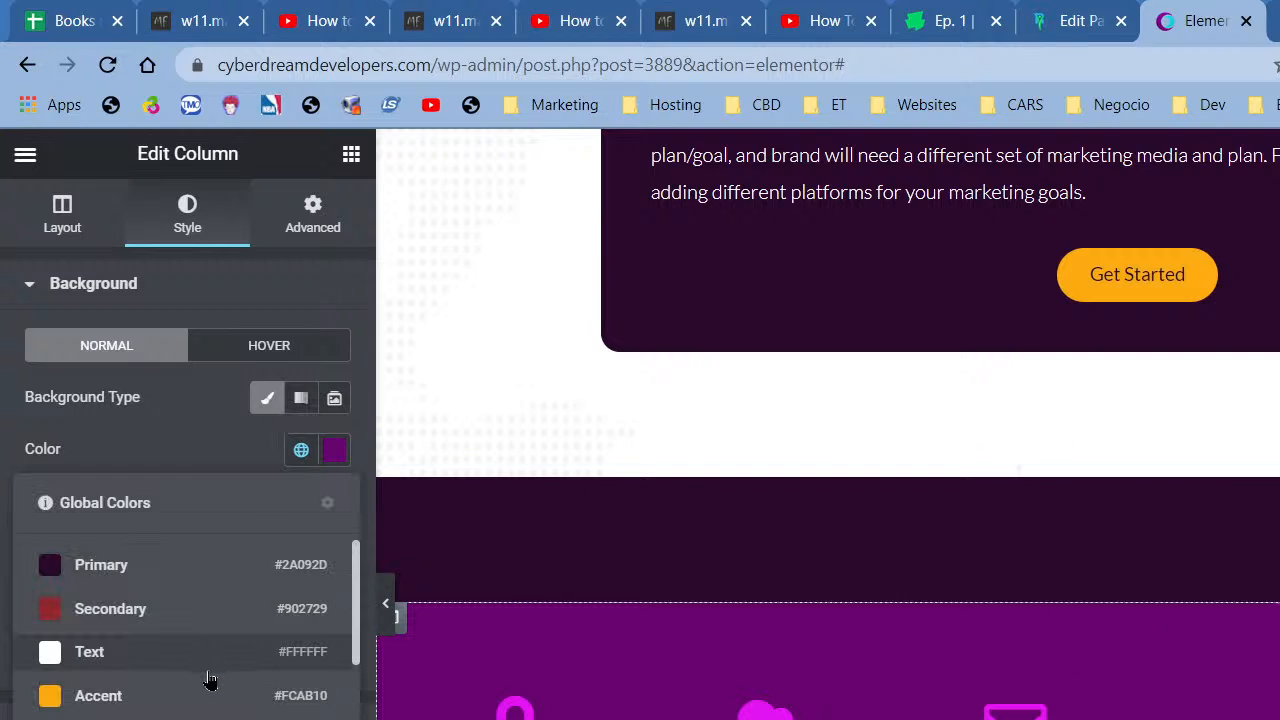
left_click(210, 677)
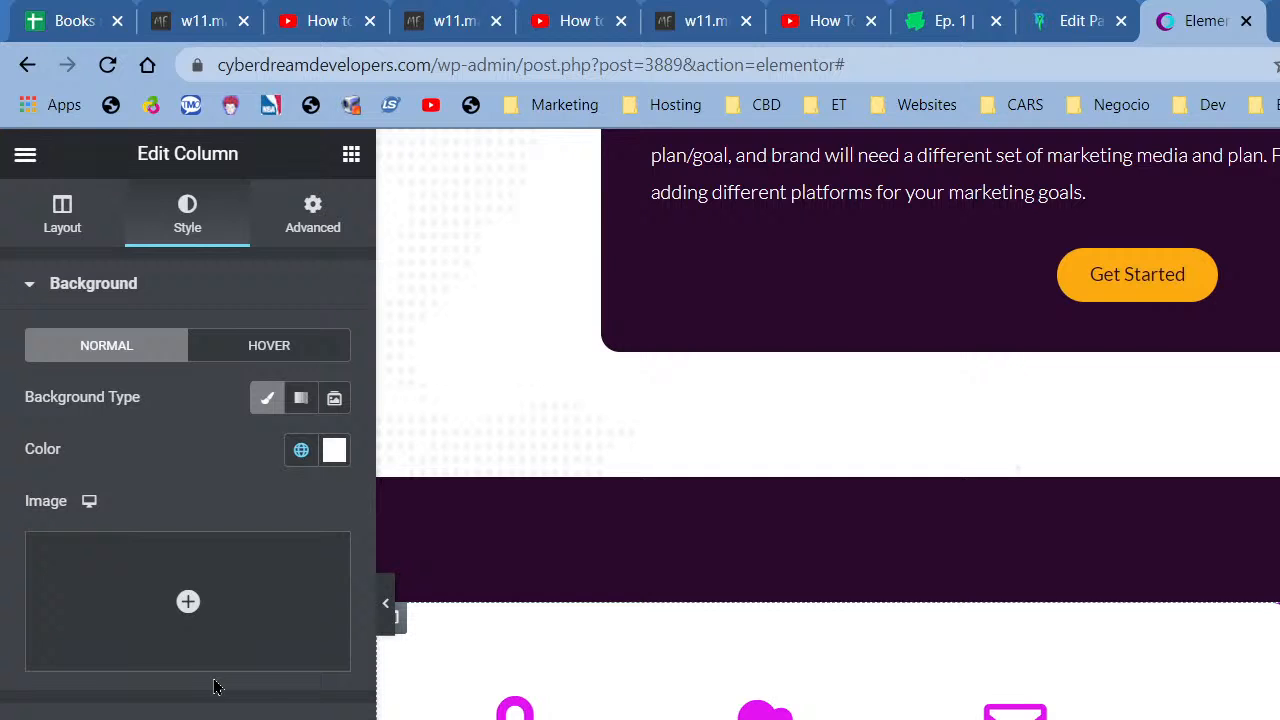
Examine how the white feature card looks against the other page sections with the editing panel hidden.
left_click(388, 630)
scroll(476, 650, "down", 6)
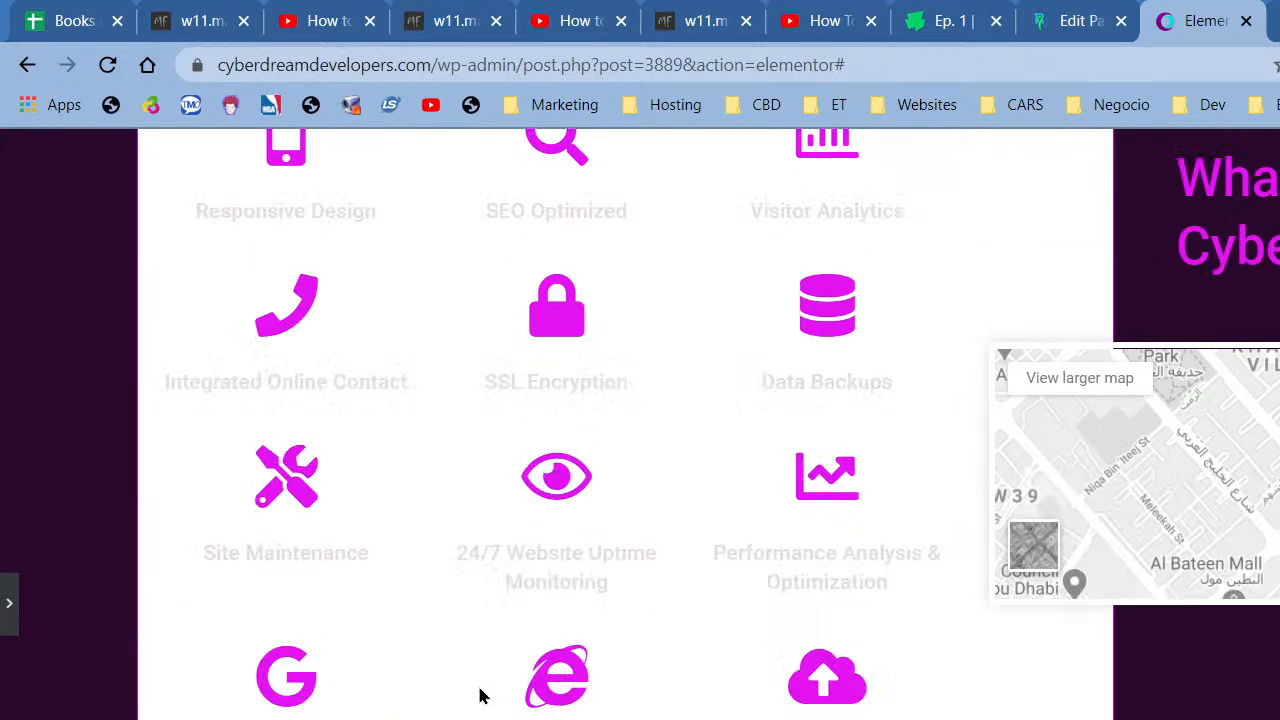
scroll(480, 695, "up", 5)
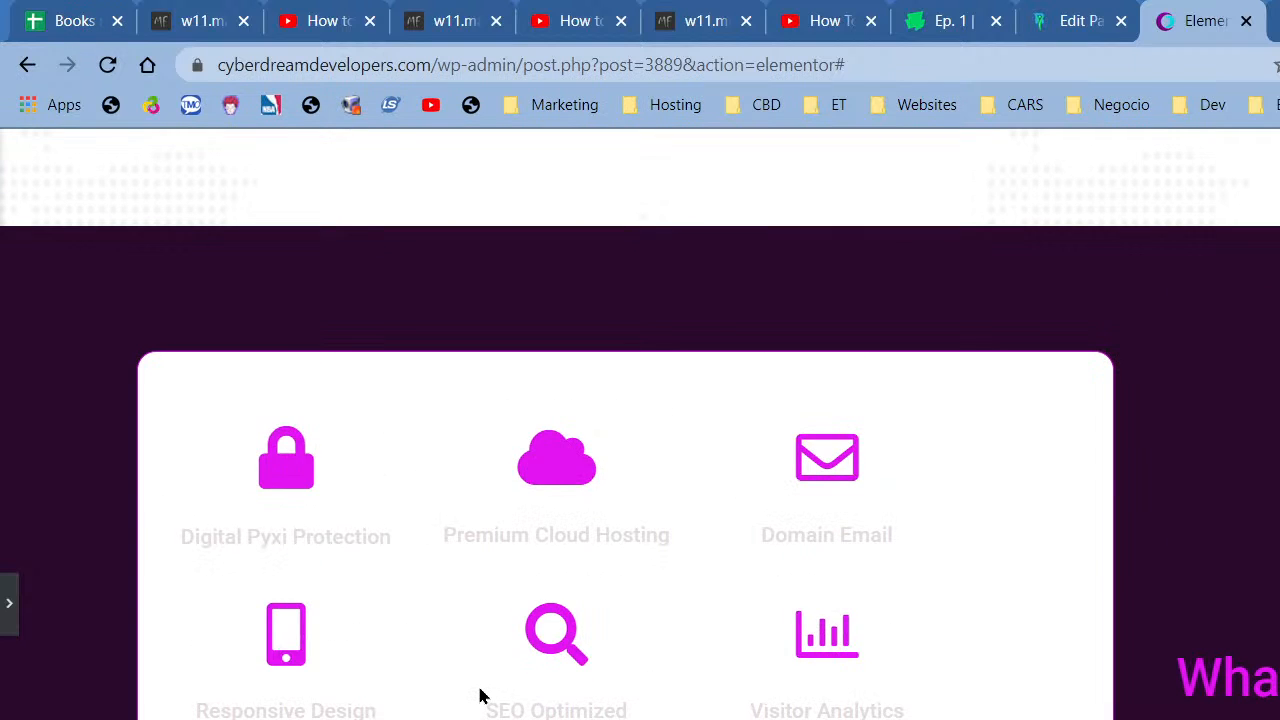
scroll(480, 695, "up", 12)
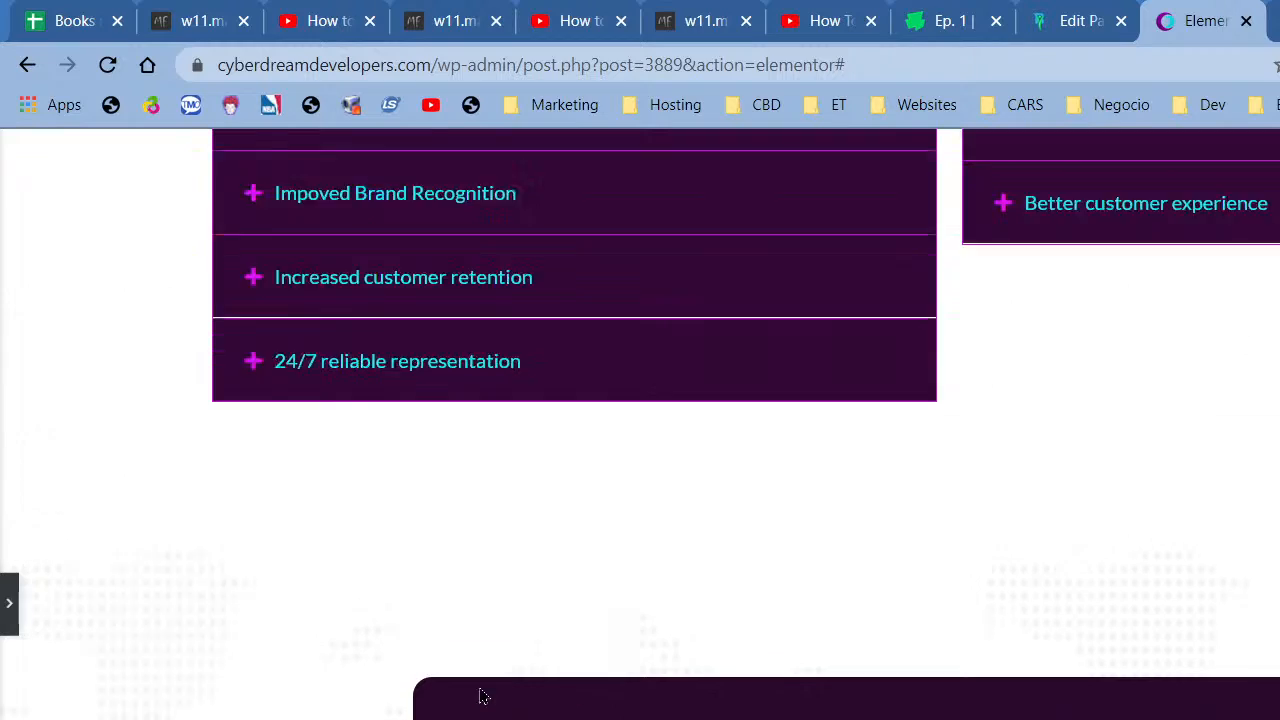
scroll(480, 695, "up", 12)
scroll(480, 695, "down", 4)
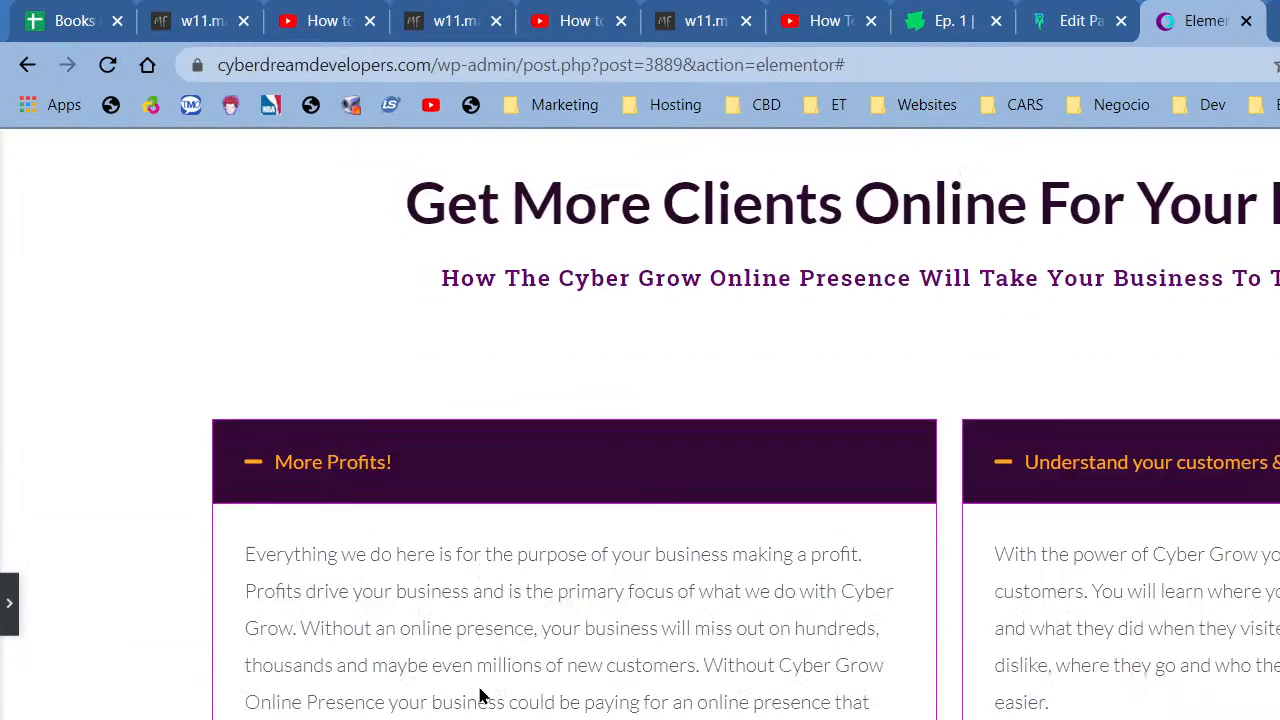
scroll(480, 695, "down", 15)
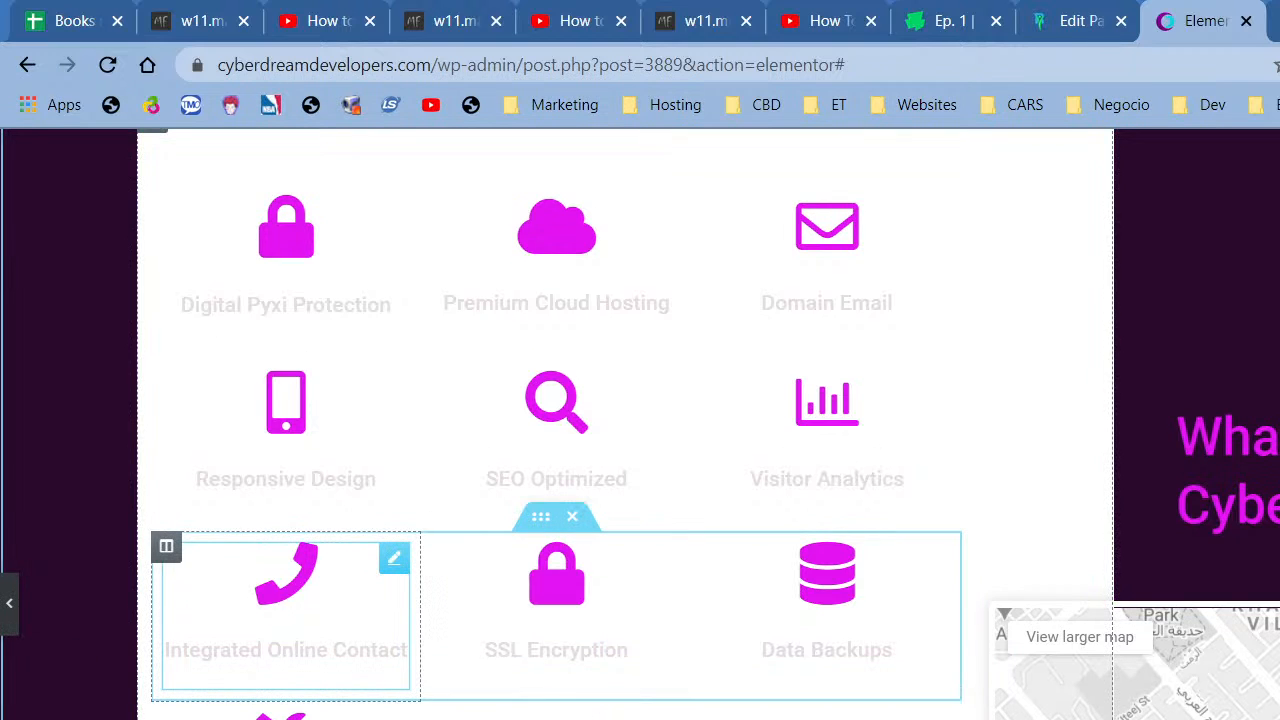
scroll(400, 620, "up", 2)
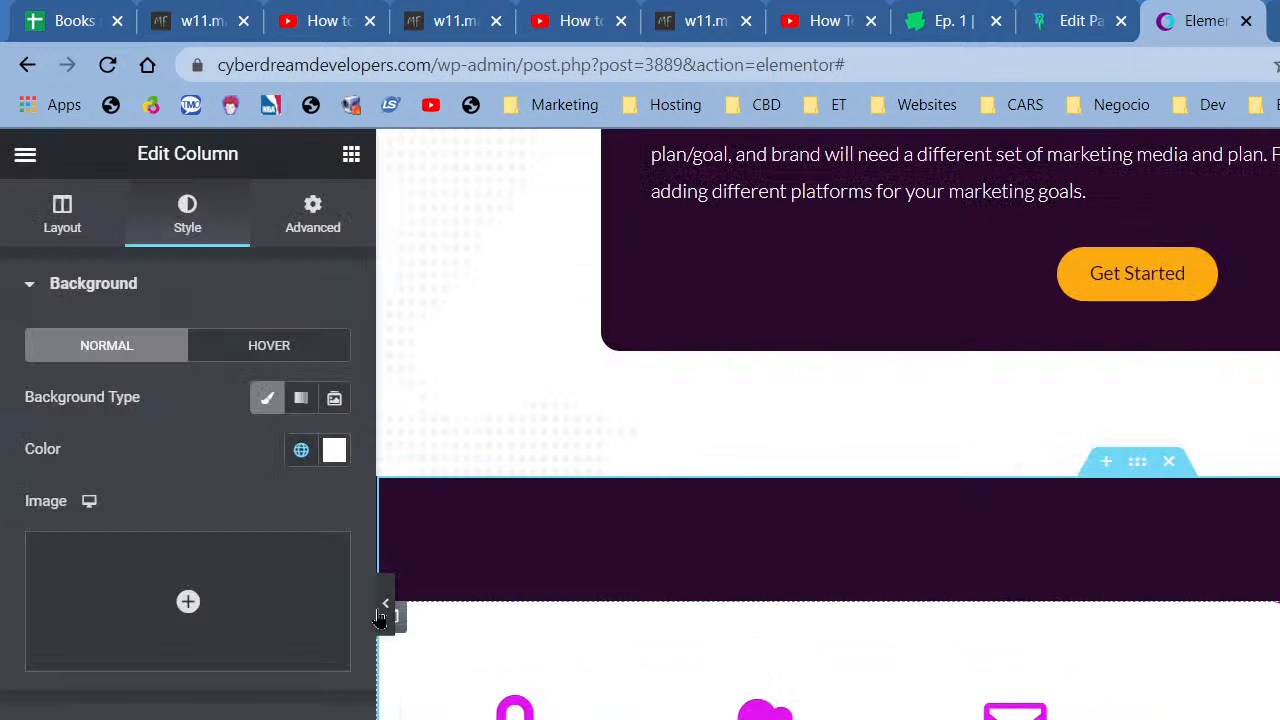
left_click(300, 449)
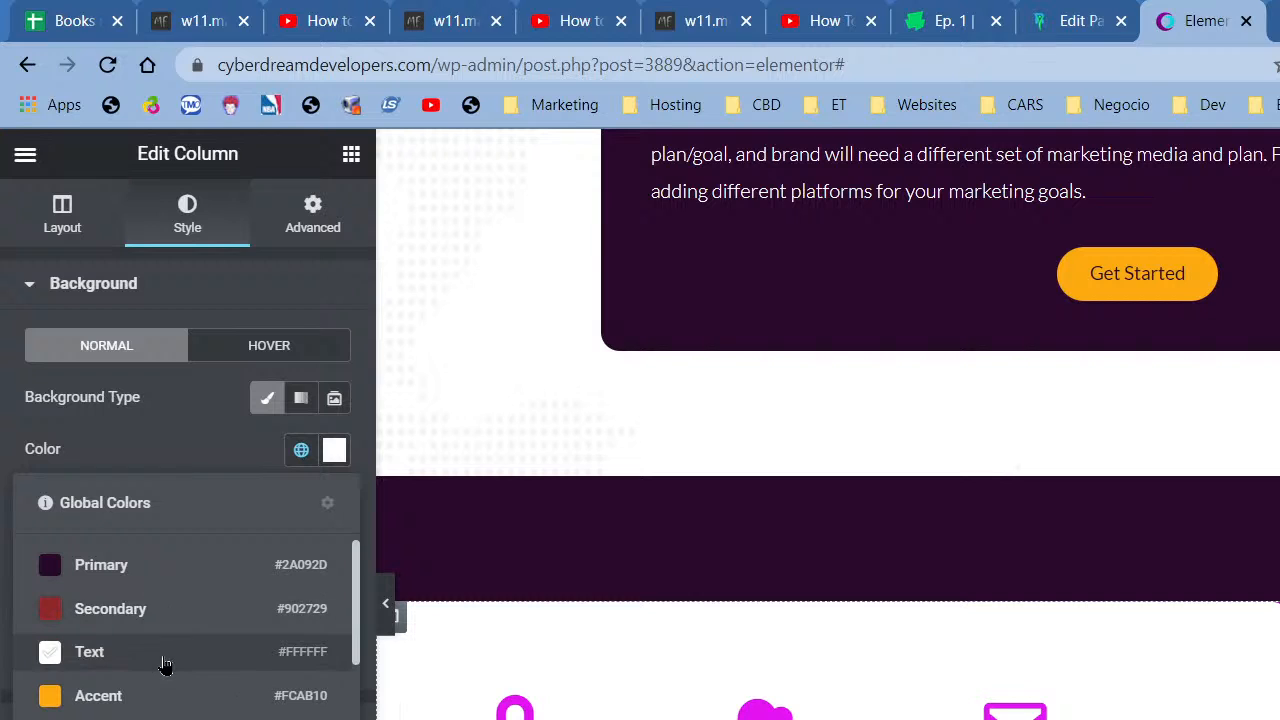
Set the icon color of the Digital Pyxi Protection icon box to the global Primary color, #2A092D.
left_click(608, 703)
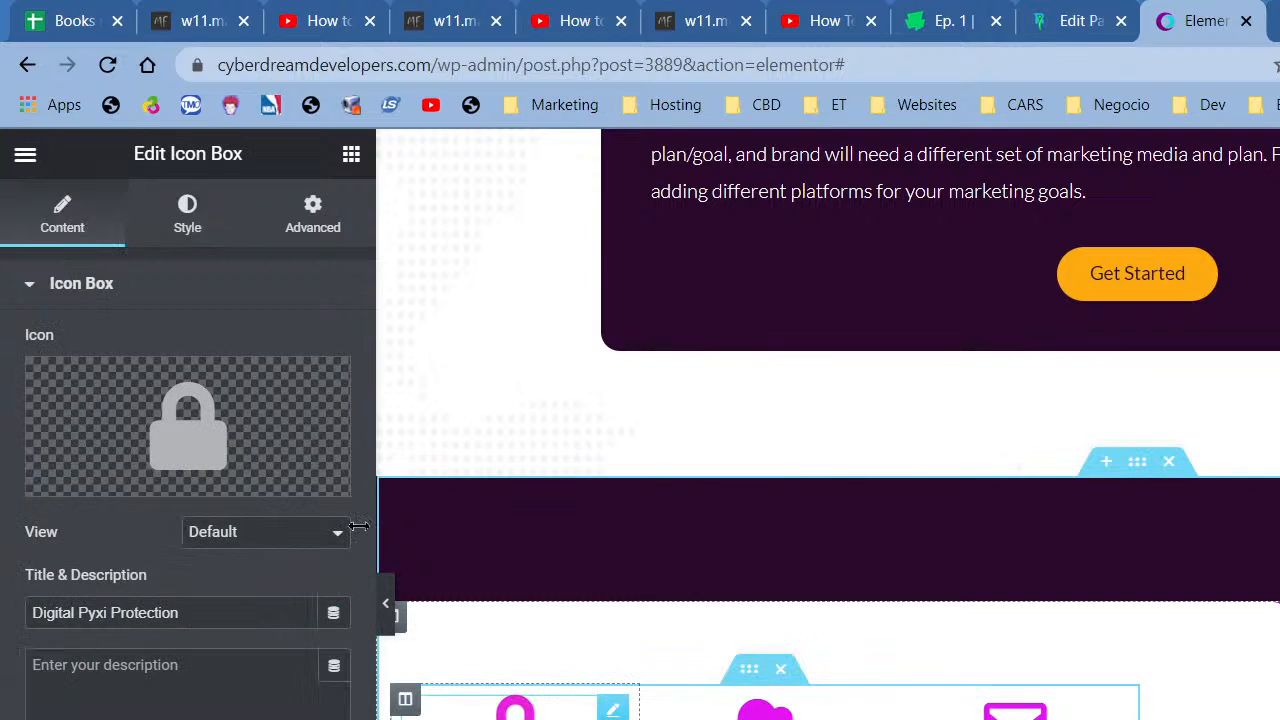
left_click(172, 224)
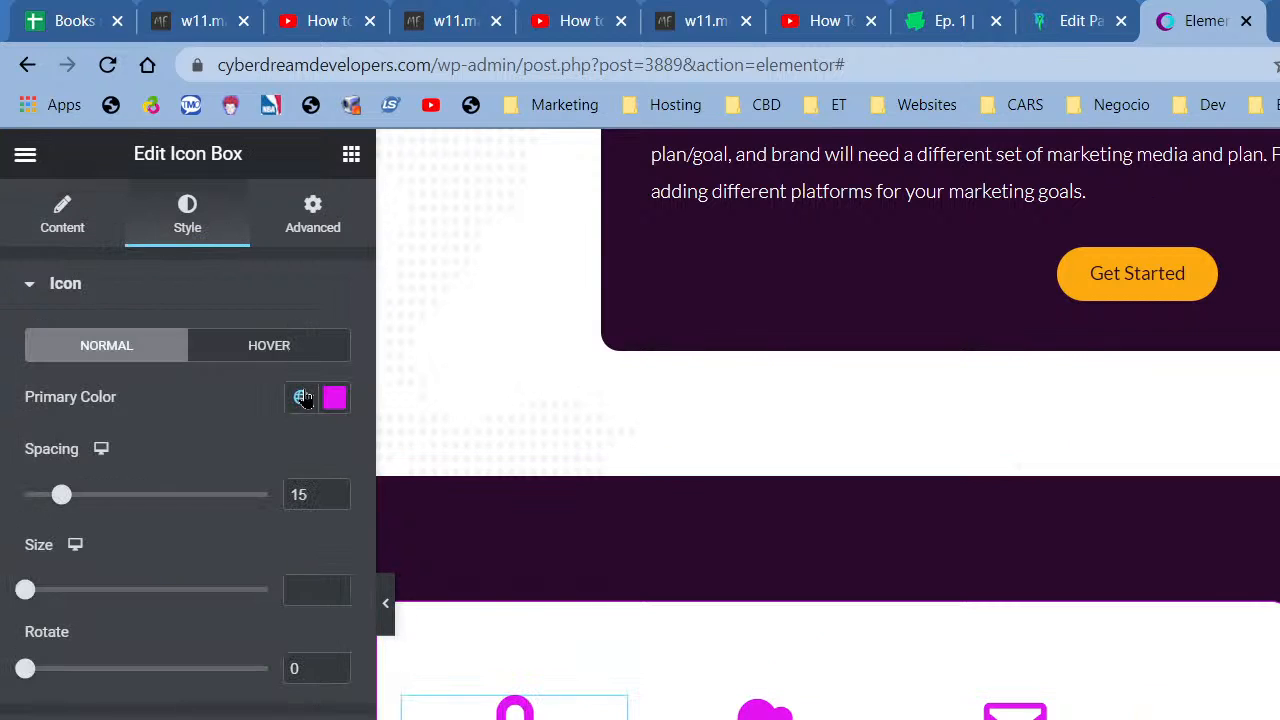
left_click(301, 397)
left_click(215, 513)
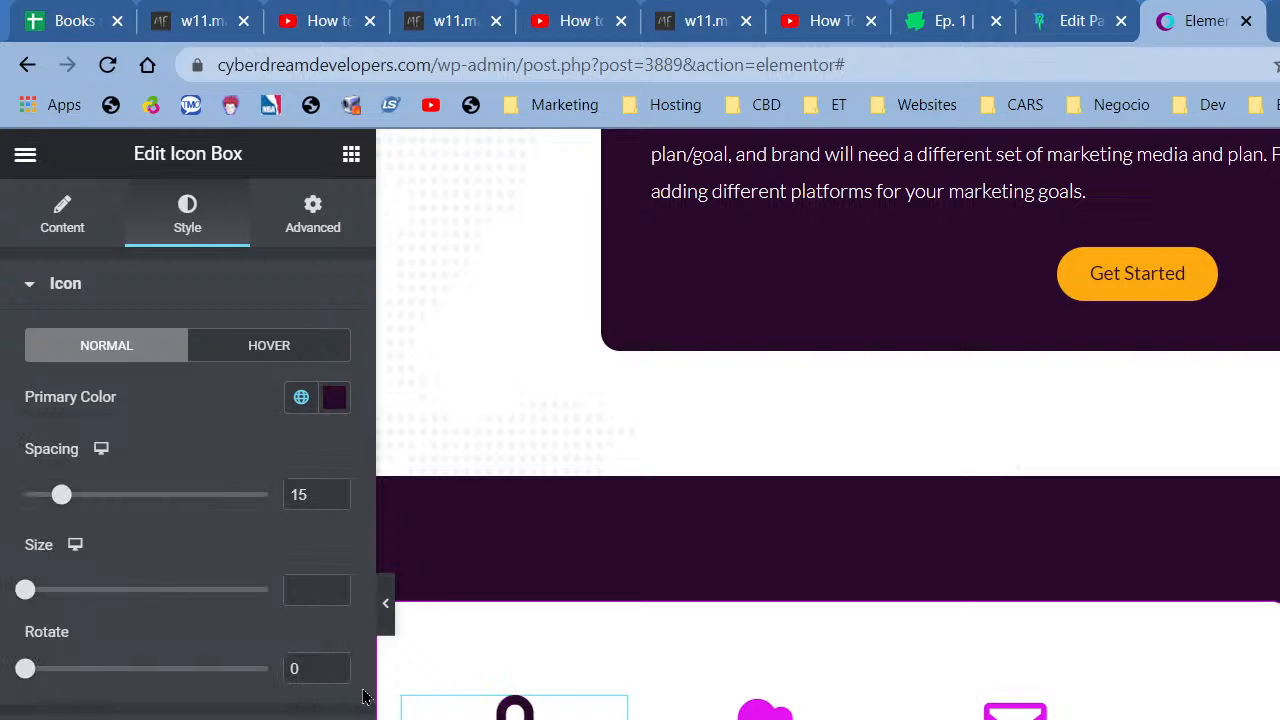
Try the global Saved Color #26 (#340938) on the Digital Pyxi Protection lock icon.
left_click(336, 398)
left_click(336, 398)
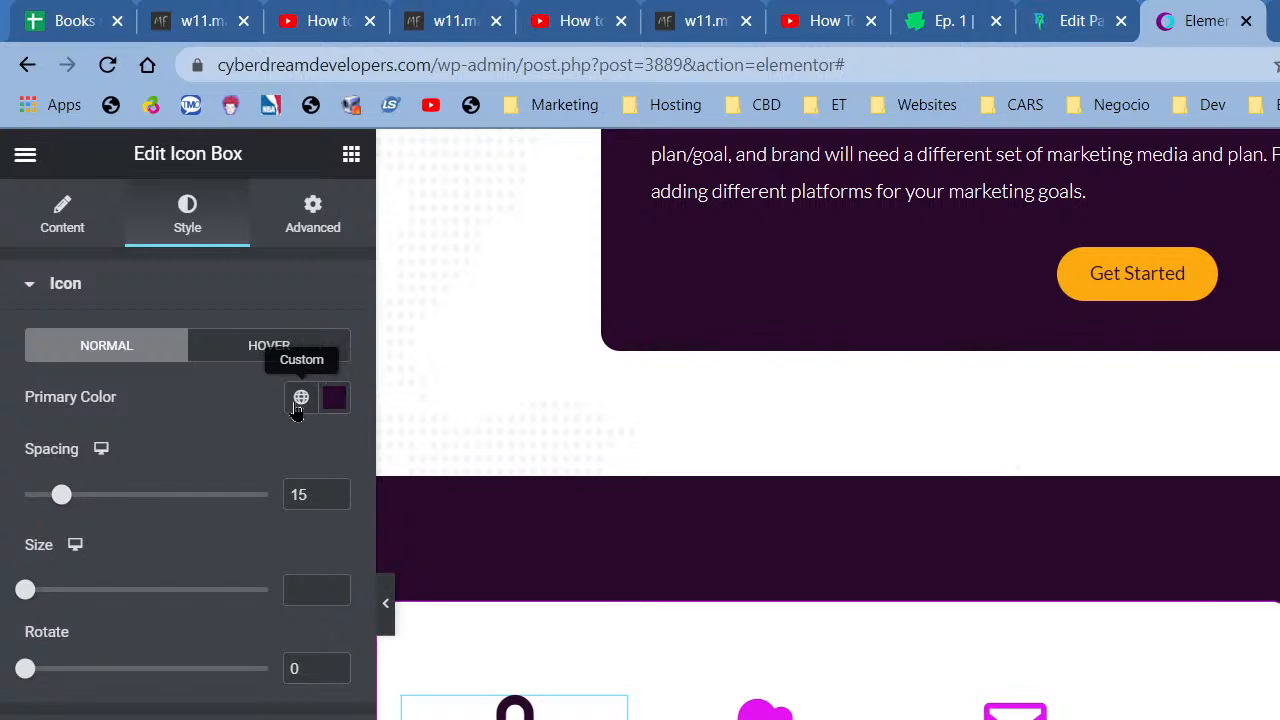
left_click(298, 397)
scroll(125, 690, "down", 5)
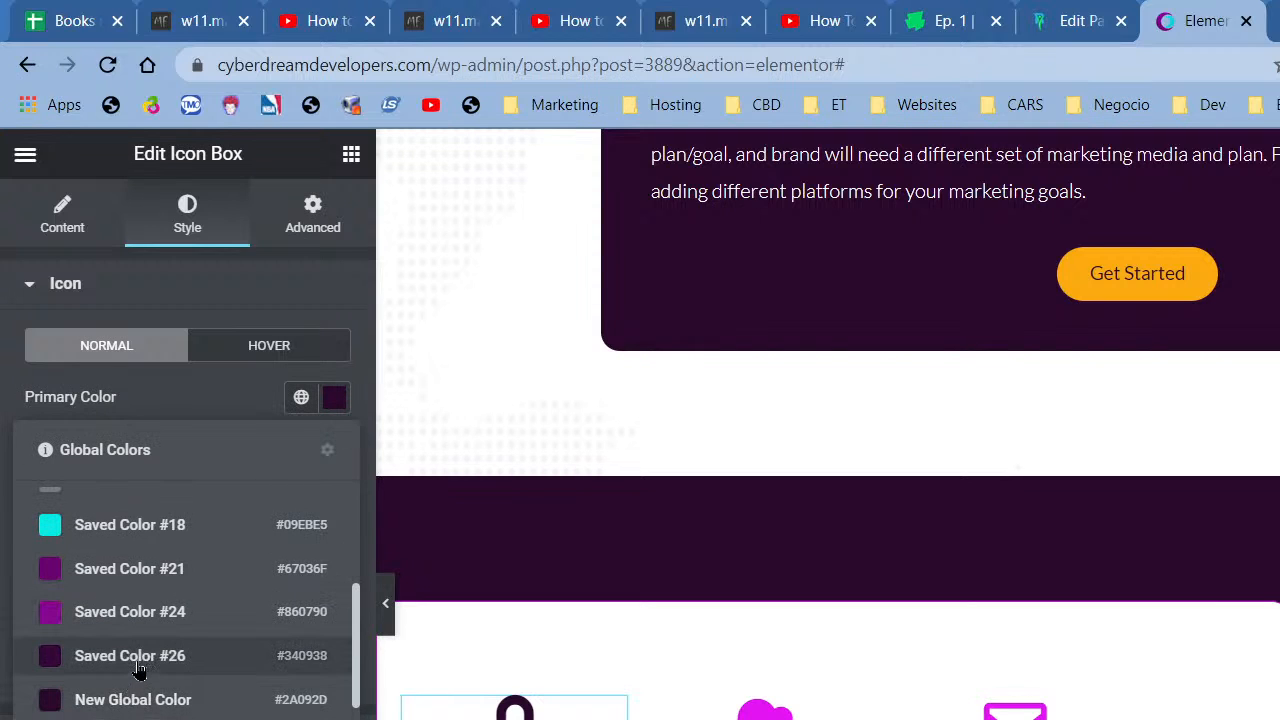
left_click(138, 670)
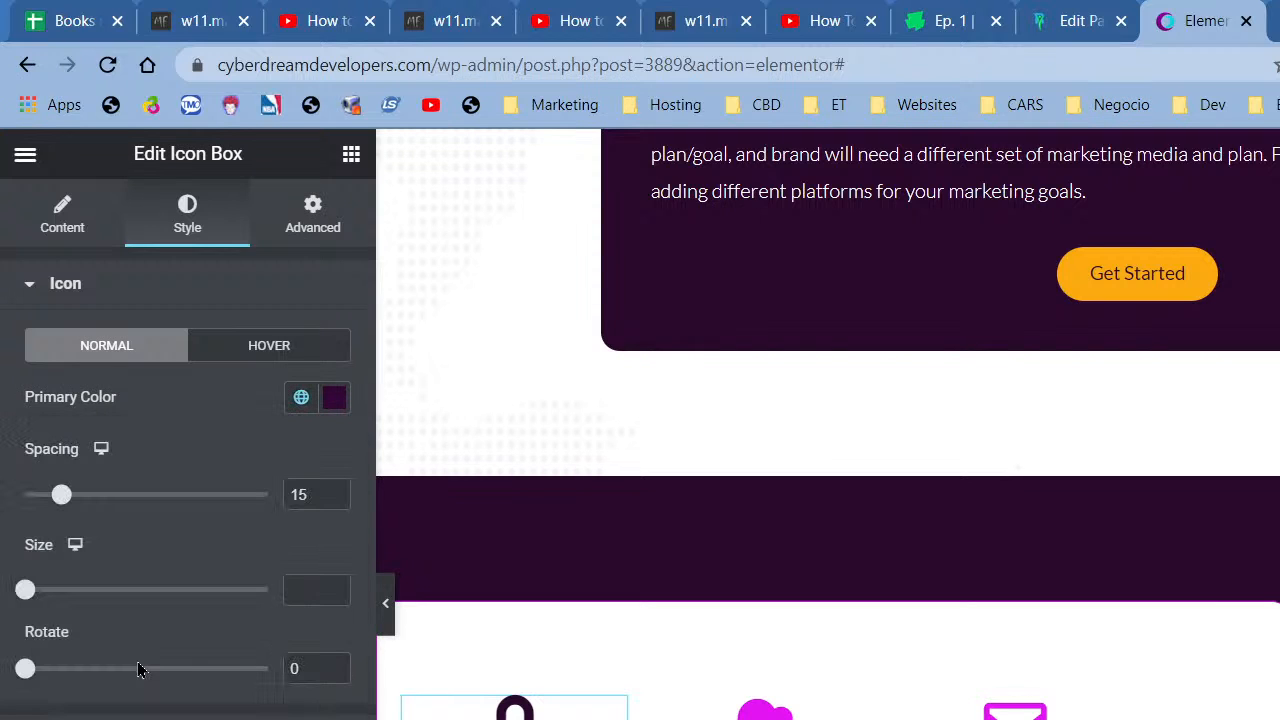
Try the global Saved Color #21 (#67036F) on the Digital Pyxi Protection lock icon.
left_click(334, 402)
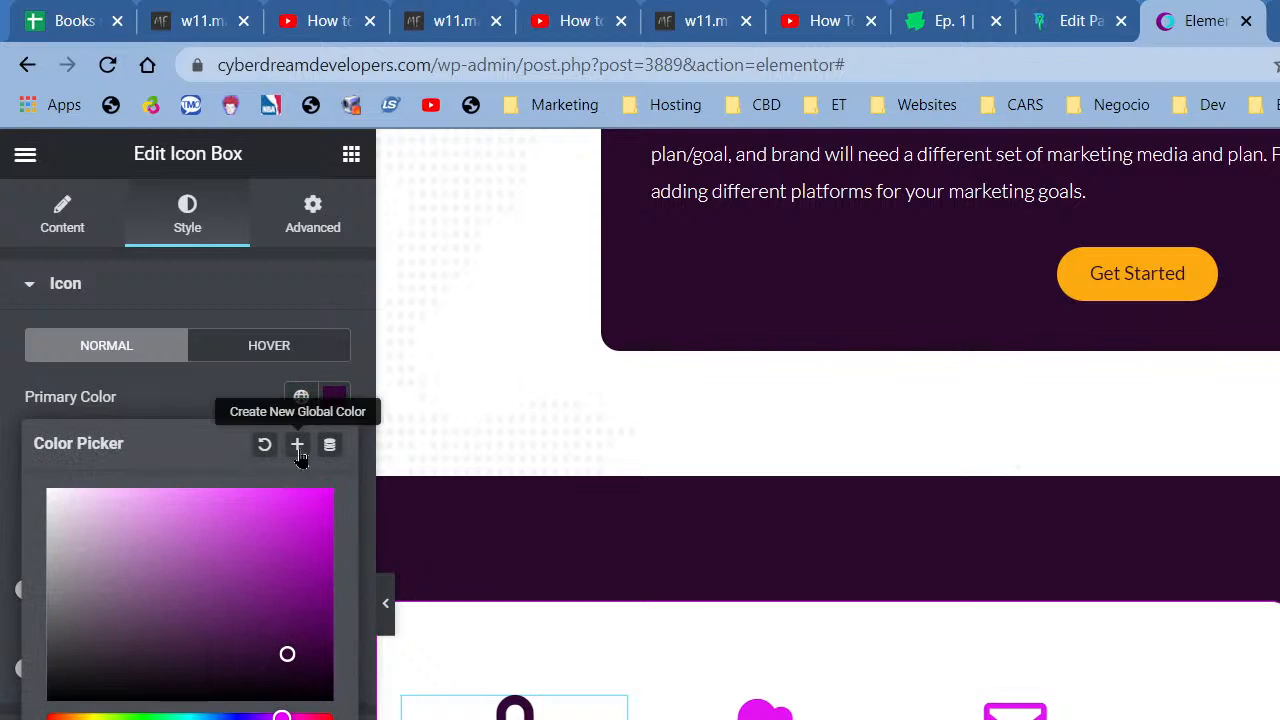
left_click(299, 400)
scroll(160, 560, "down", 5)
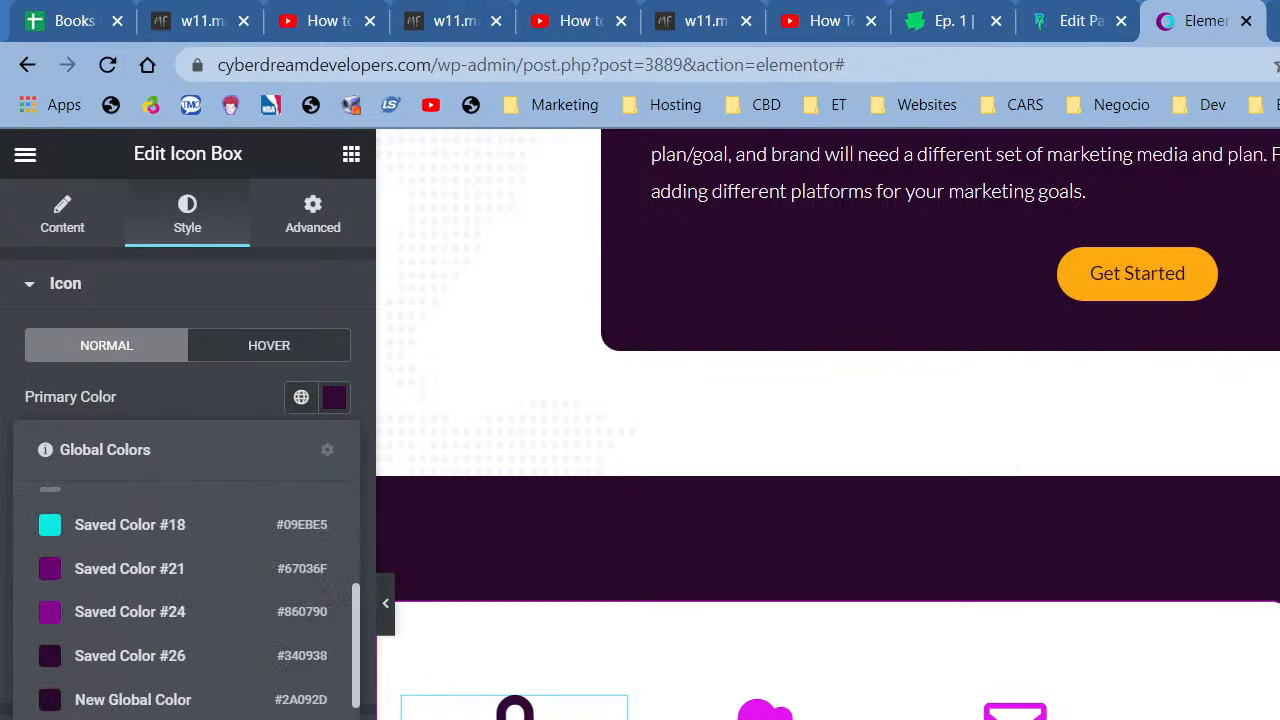
left_click(173, 570)
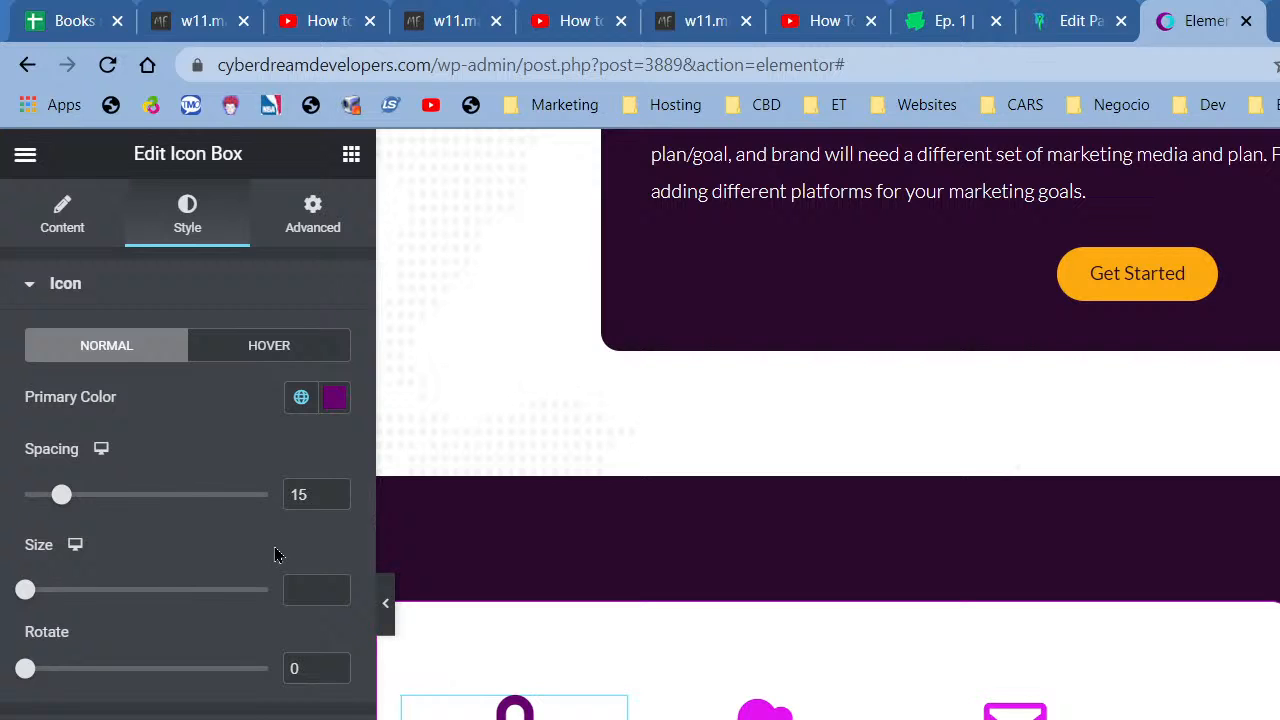
Return the lock icon to the global Primary color and set the icon box's title color to Saved Color #2 (#54595F).
left_click(301, 397)
left_click(209, 512)
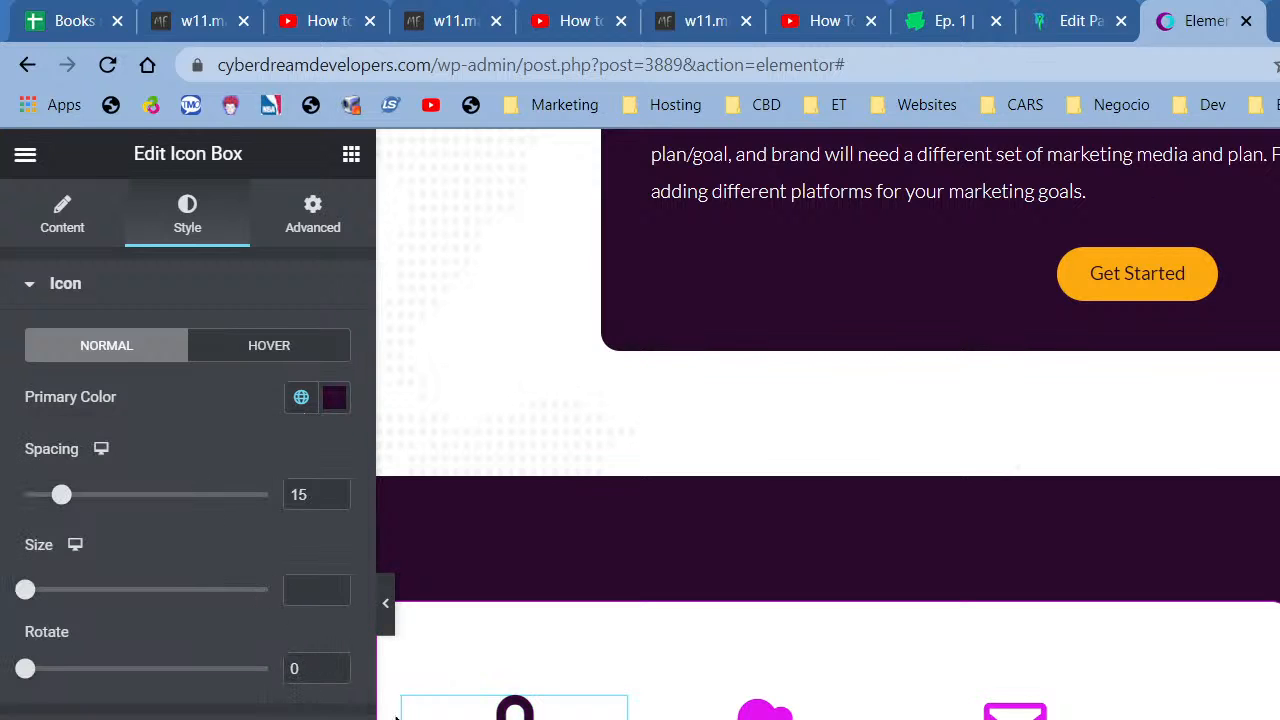
left_click(240, 718)
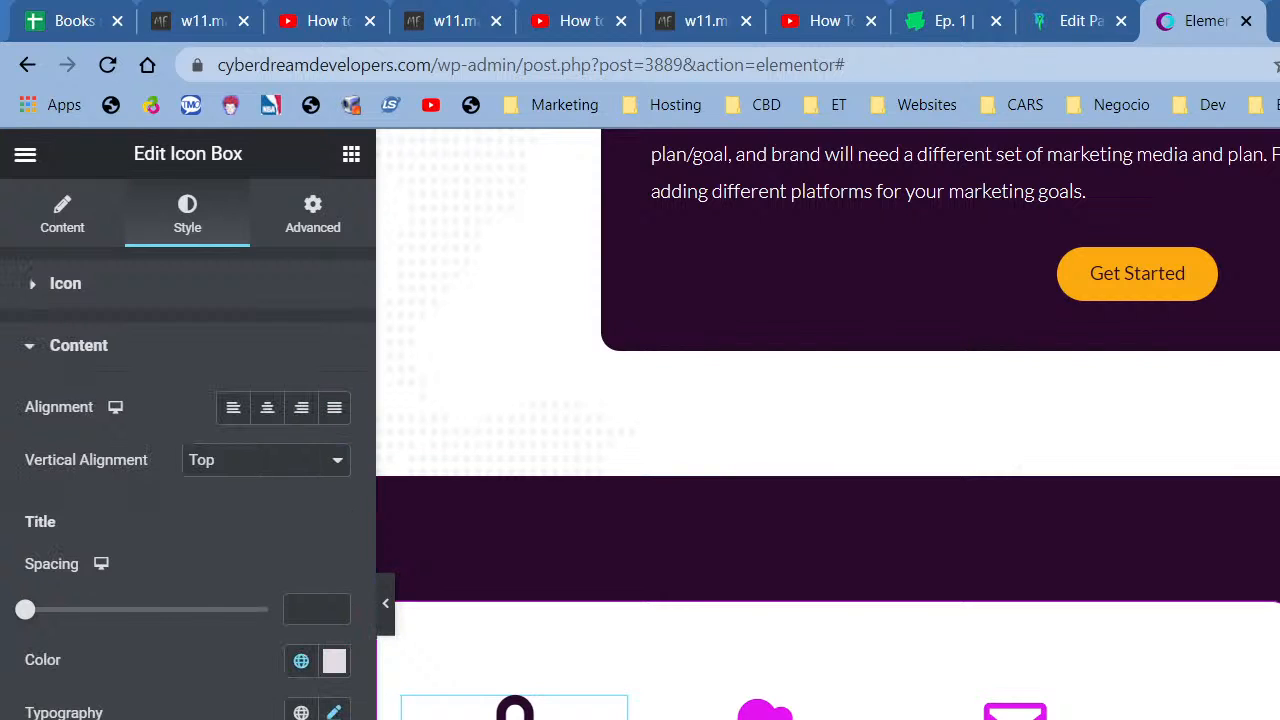
left_click(302, 662)
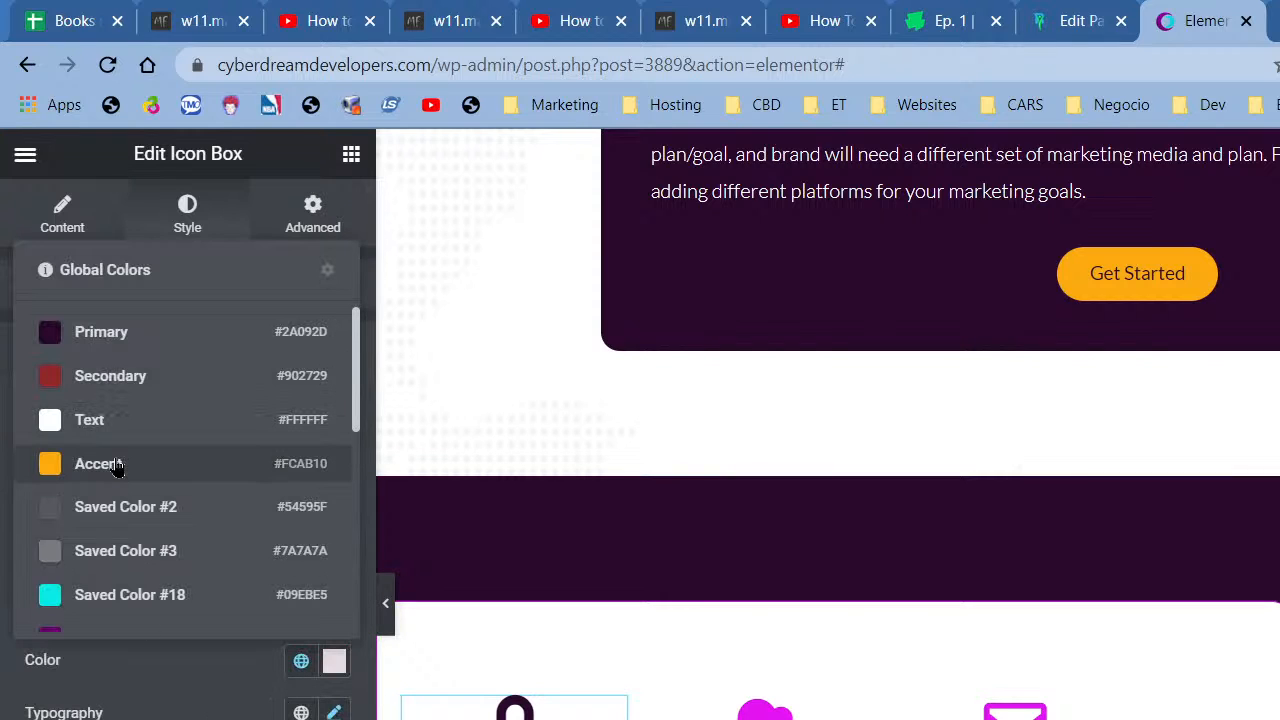
left_click(130, 506)
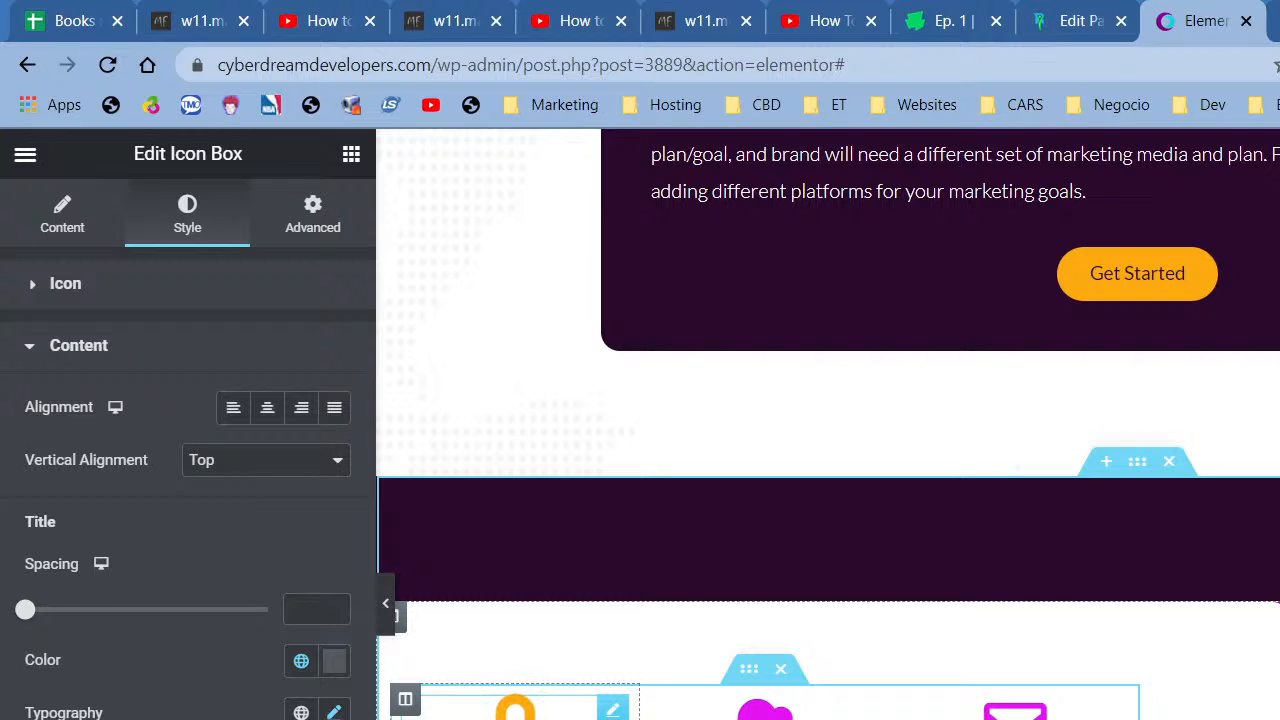
Try the global Saved Color #18 (#09EBE5) on the lock icon and compare it with the rest of the feature card.
left_click(185, 285)
left_click(305, 405)
scroll(125, 640, "down", 5)
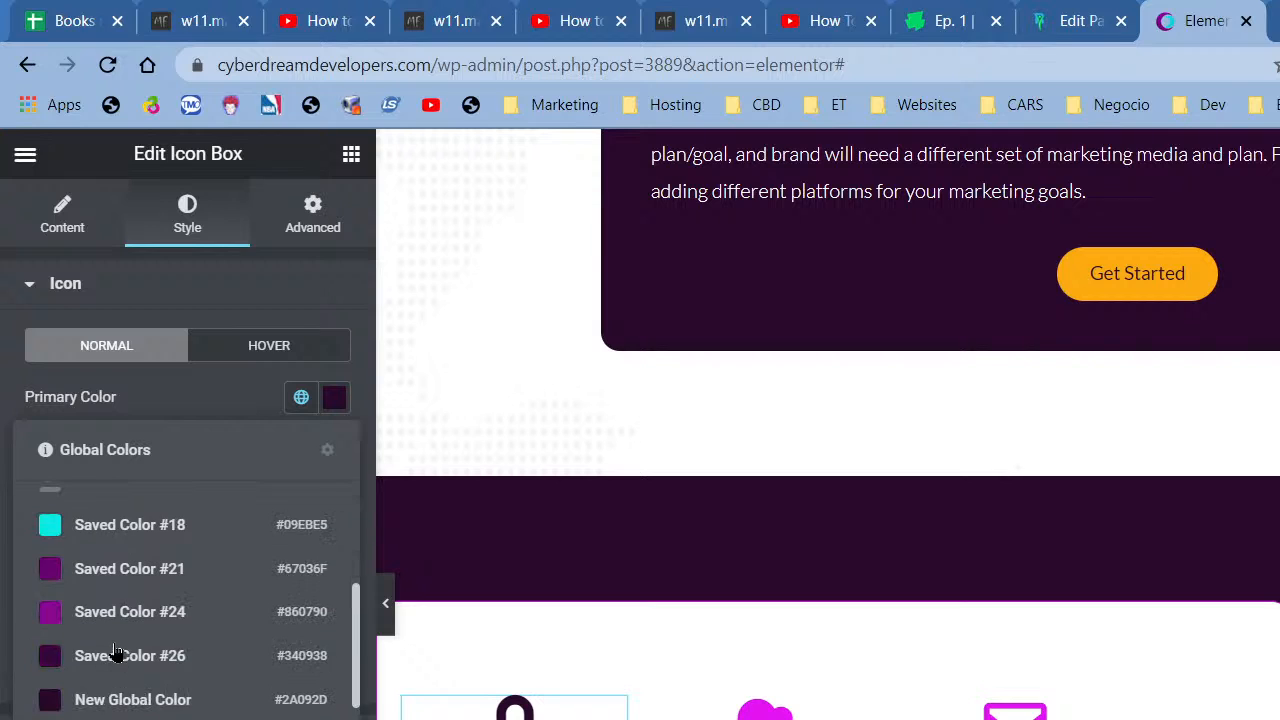
left_click(128, 525)
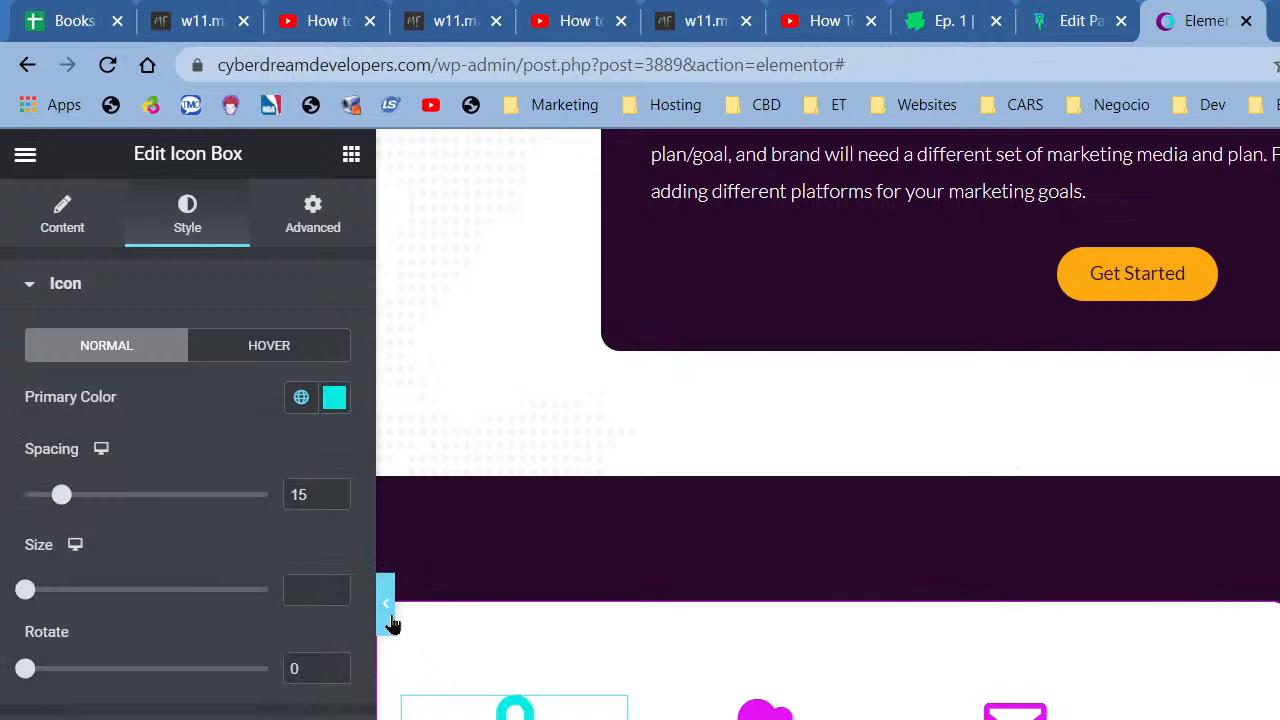
left_click(386, 605)
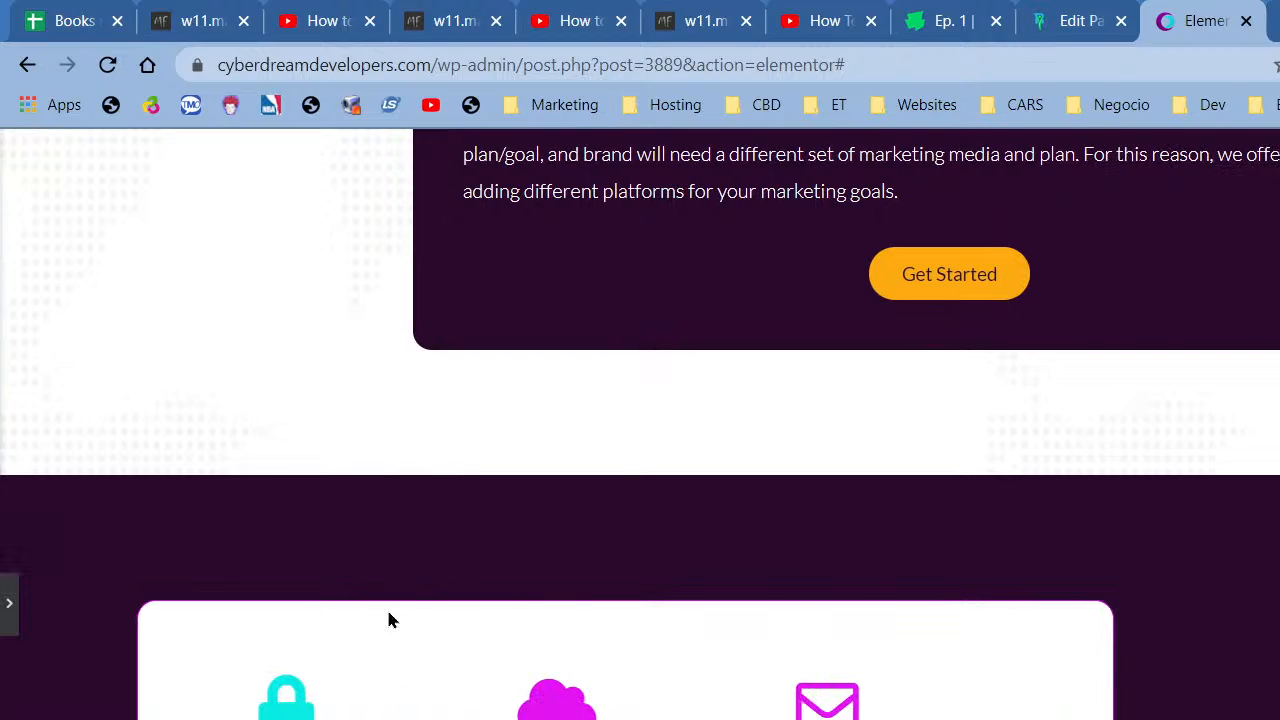
scroll(389, 614, "down", 9)
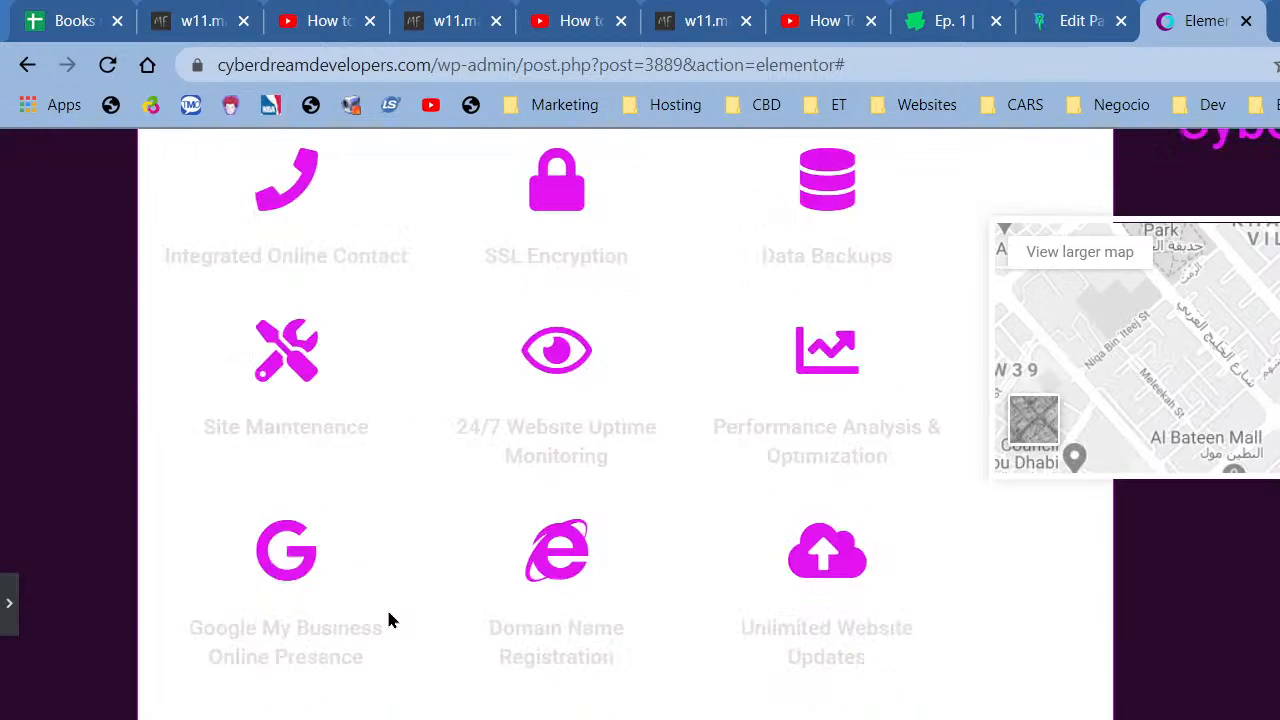
scroll(389, 620, "up", 6)
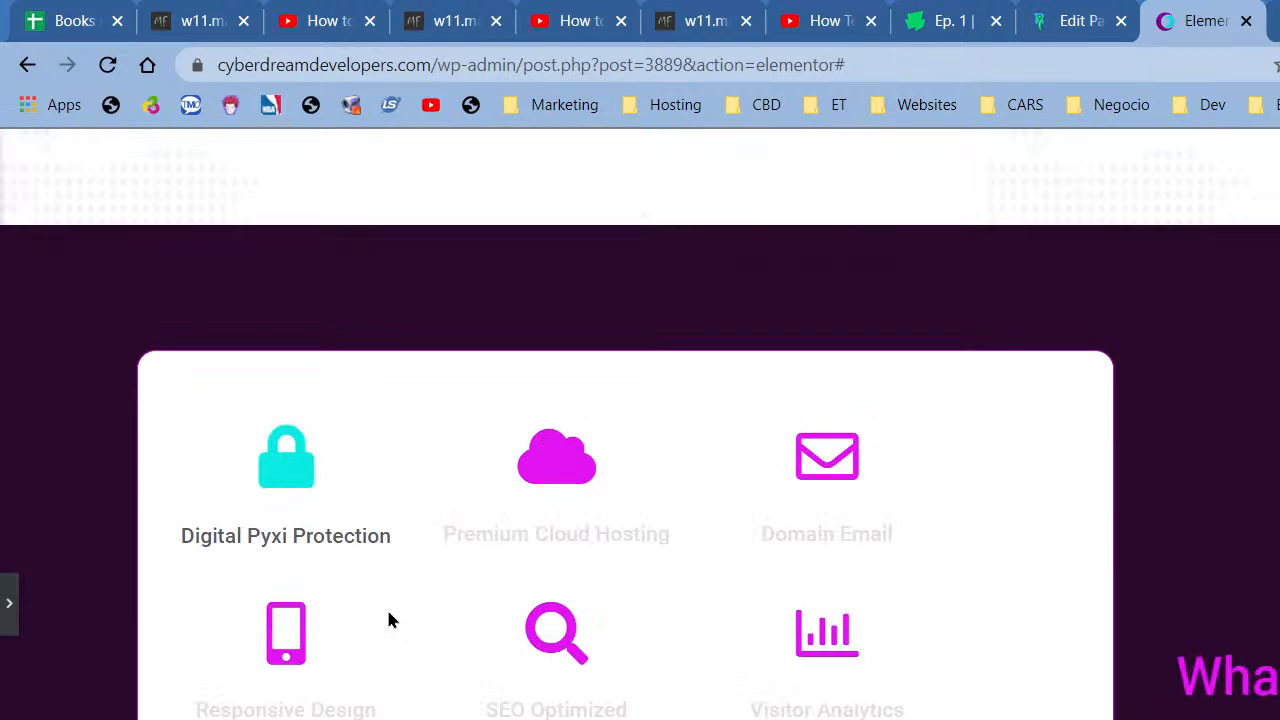
scroll(389, 620, "down", 3)
scroll(389, 620, "up", 3)
left_click(5, 607)
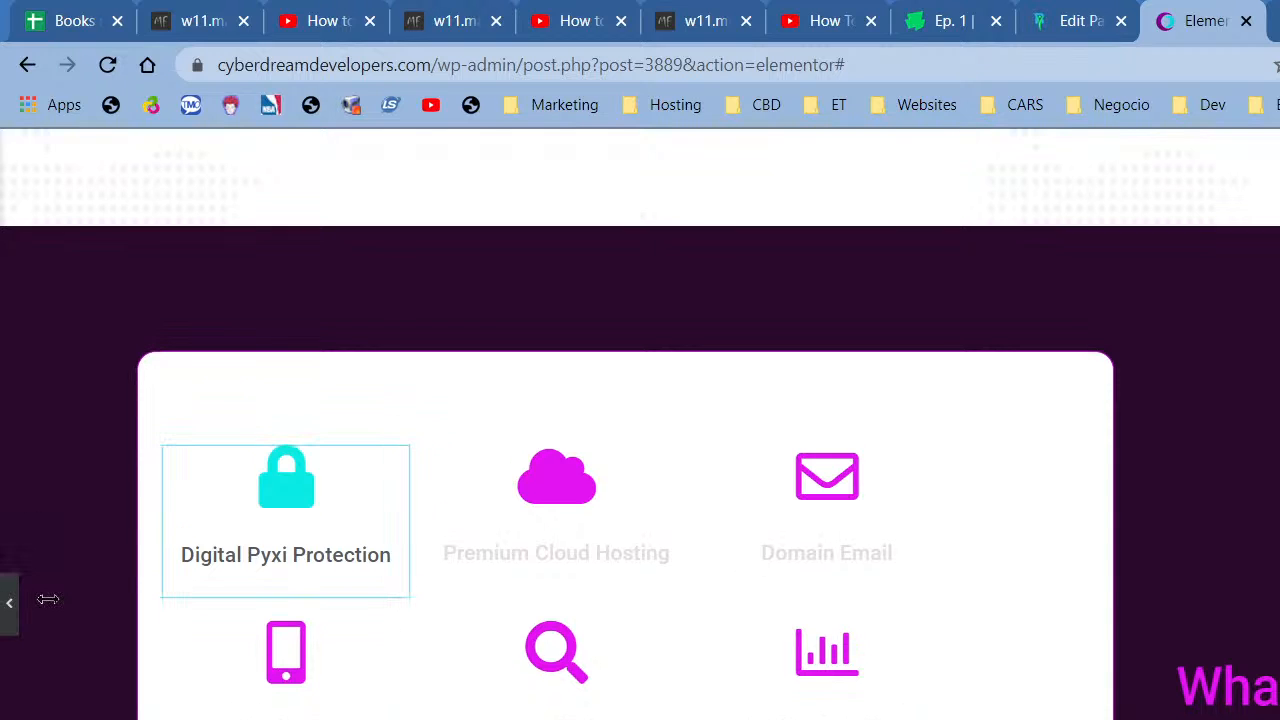
Set the lock icon to the global Primary color (#2A092D) and copy the Digital Pyxi Protection icon box.
left_click(302, 399)
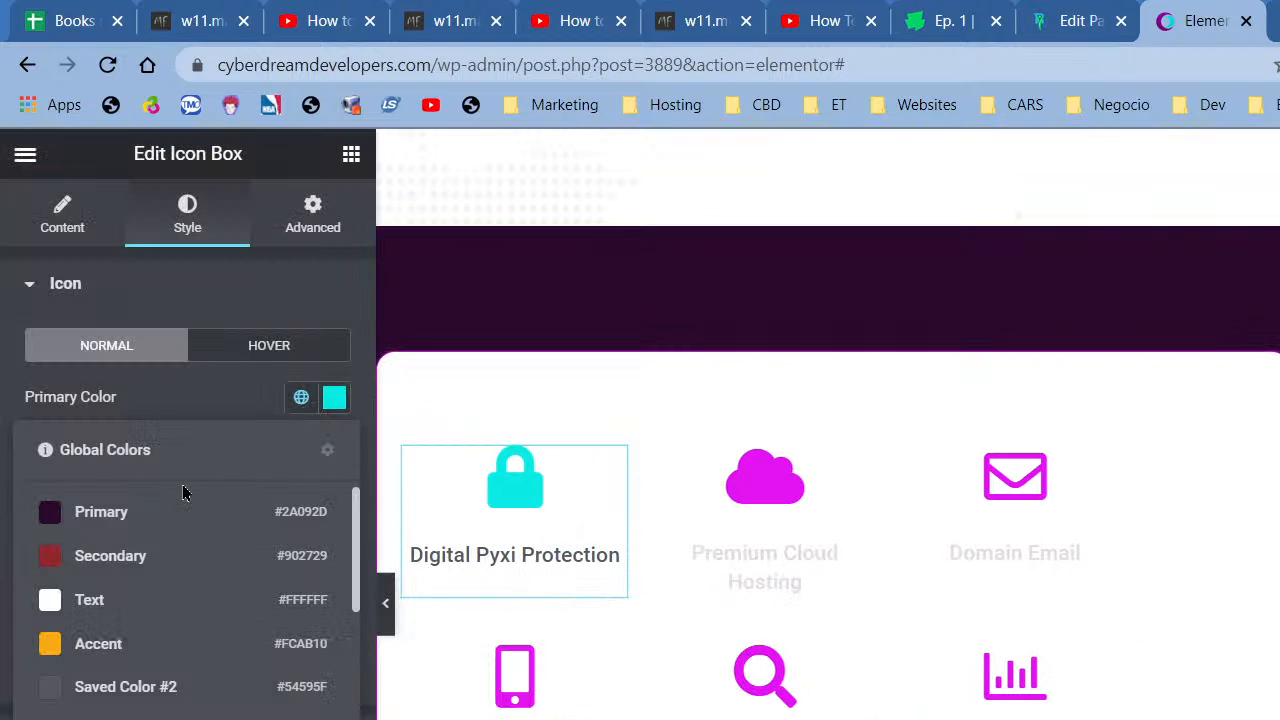
left_click(177, 508)
right_click(521, 494)
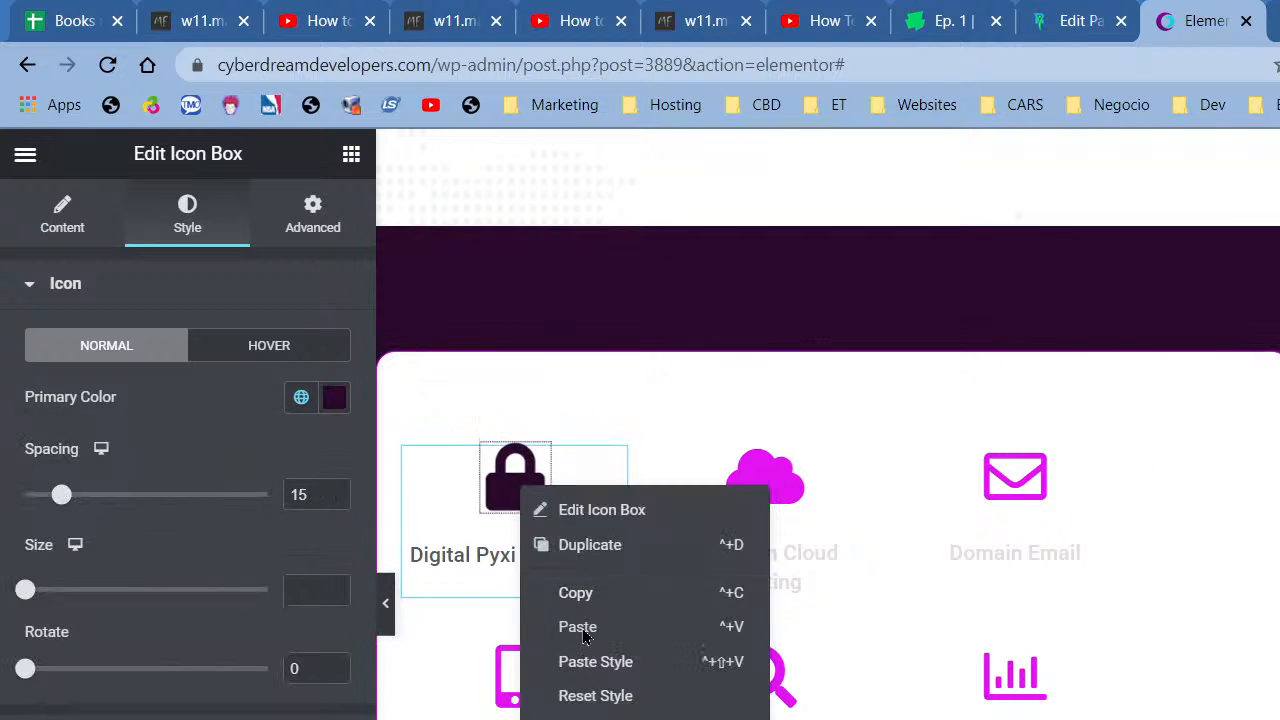
left_click(640, 592)
Paste the copied icon box style onto the Premium Cloud Hosting and Domain Email icon boxes.
right_click(792, 531)
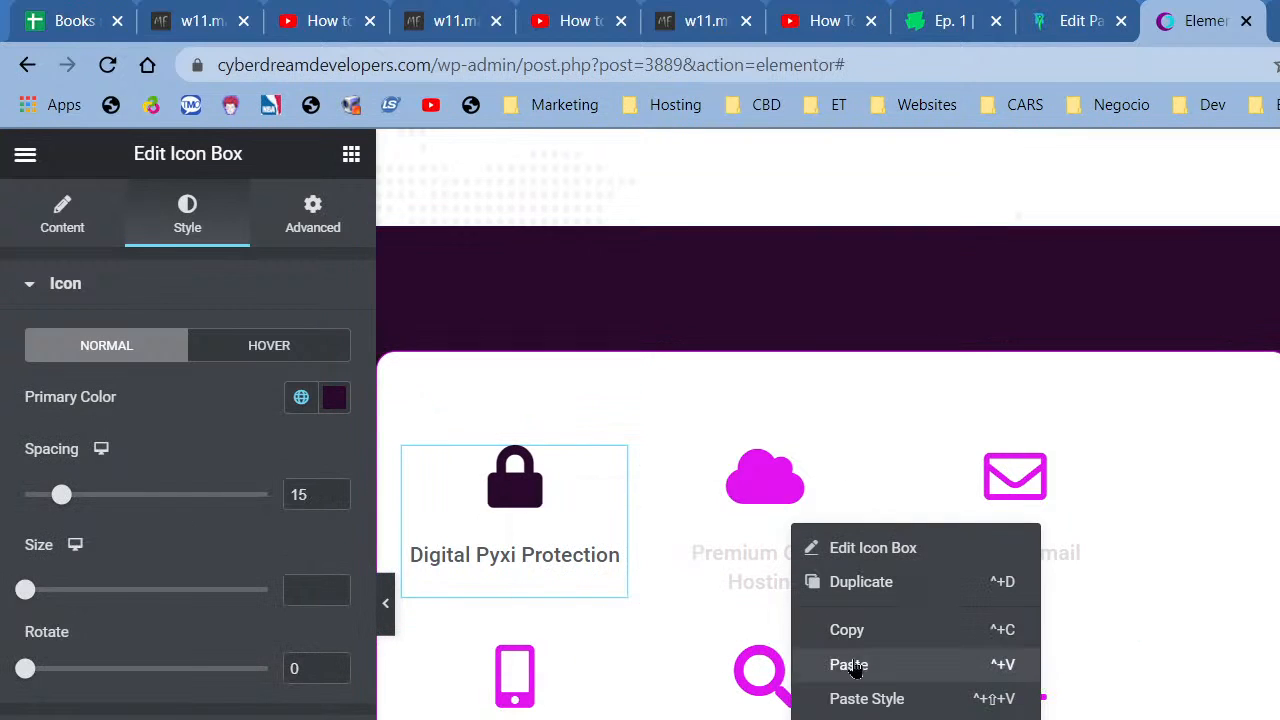
left_click(871, 694)
right_click(1018, 545)
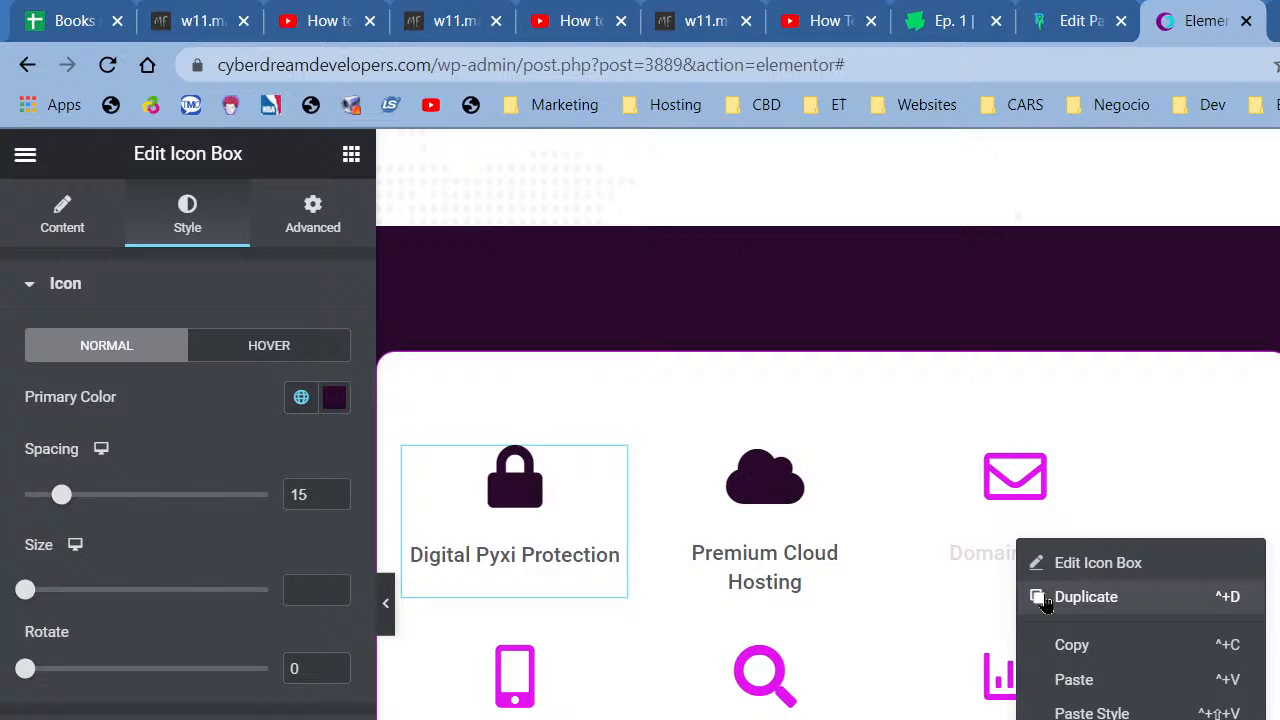
left_click(1095, 710)
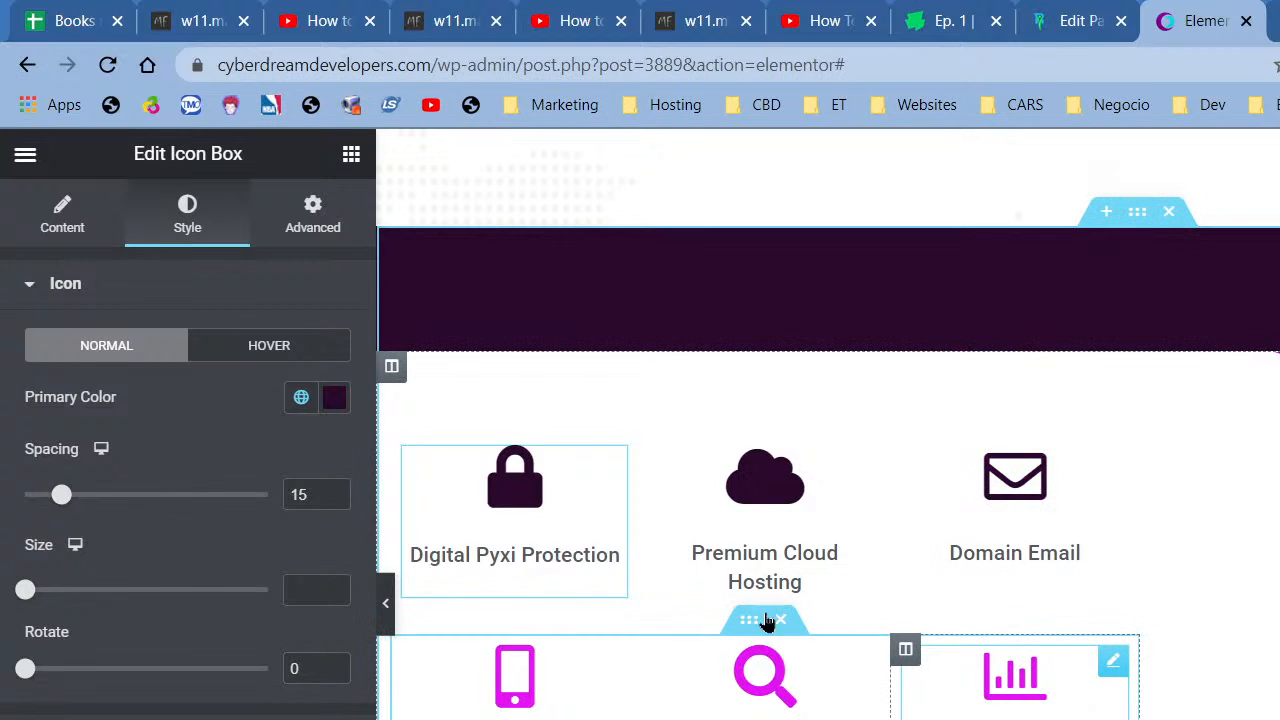
Try the global New Item #13 (#3D0035) as the lock icon's primary color.
left_click(304, 400)
scroll(194, 586, "down", 5)
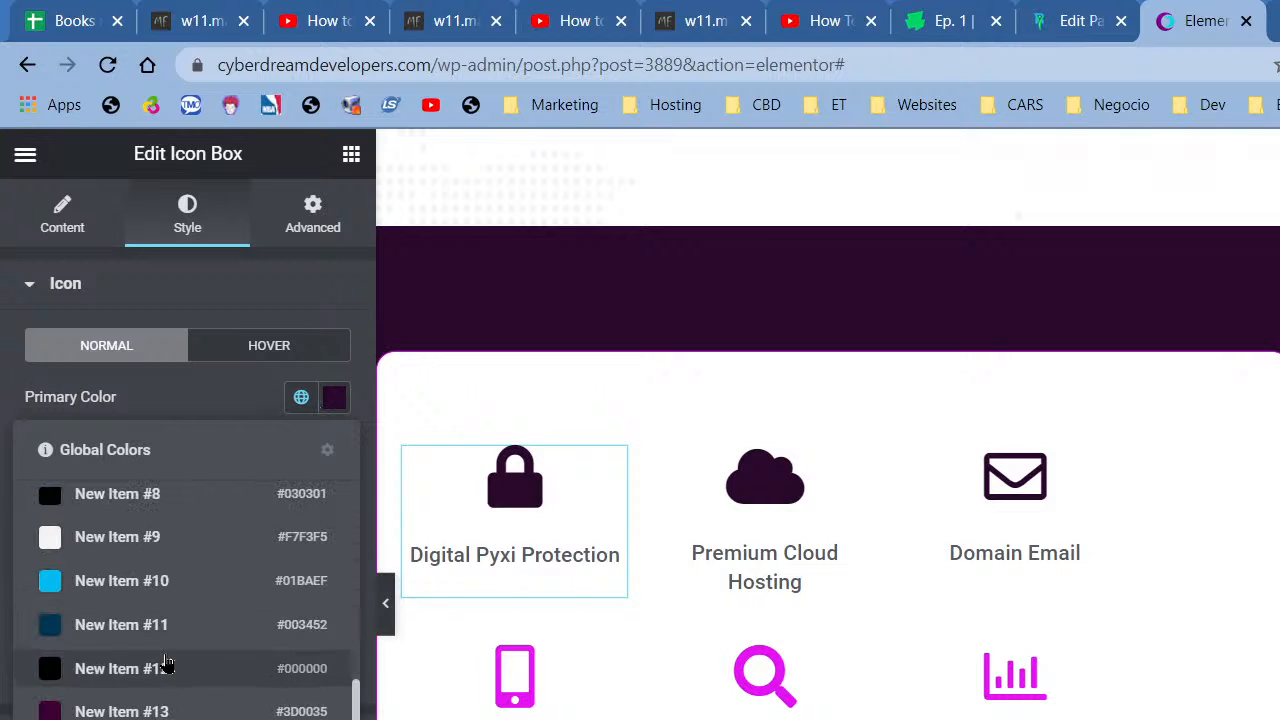
scroll(150, 680, "down", 1)
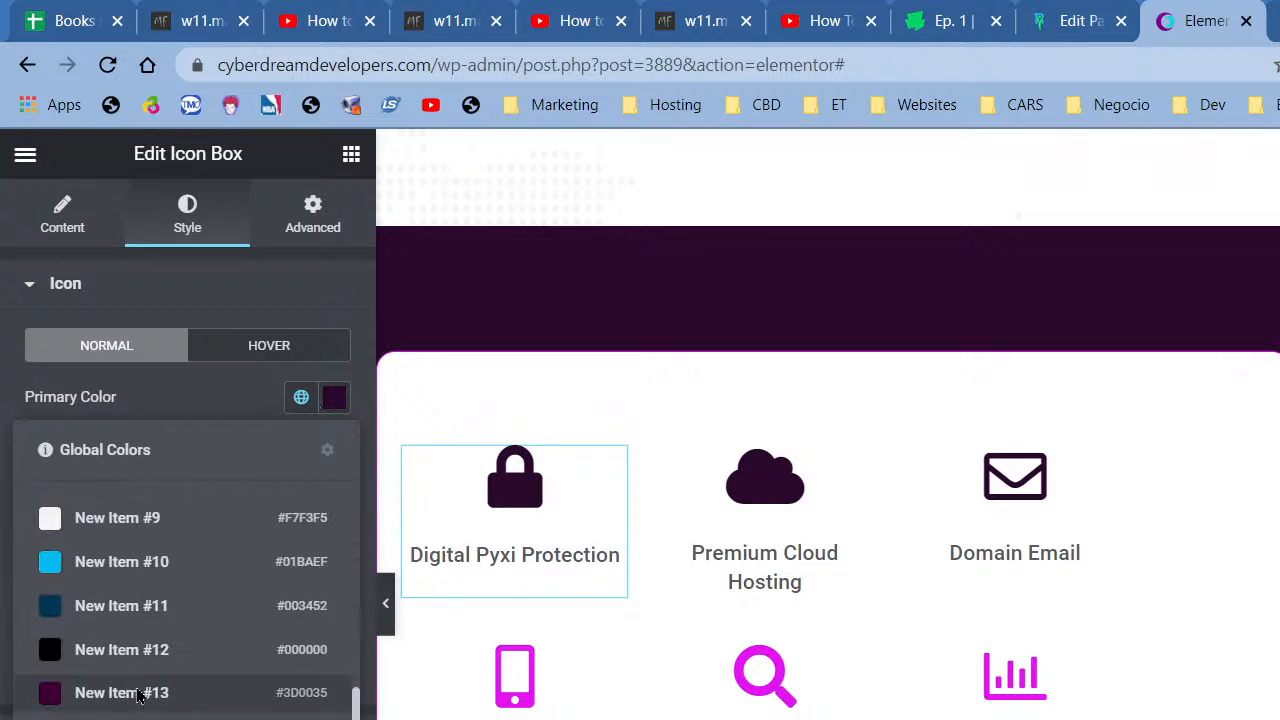
left_click(138, 693)
Try the bright magenta global color on the lock icon and preview the feature card at full width.
left_click(298, 398)
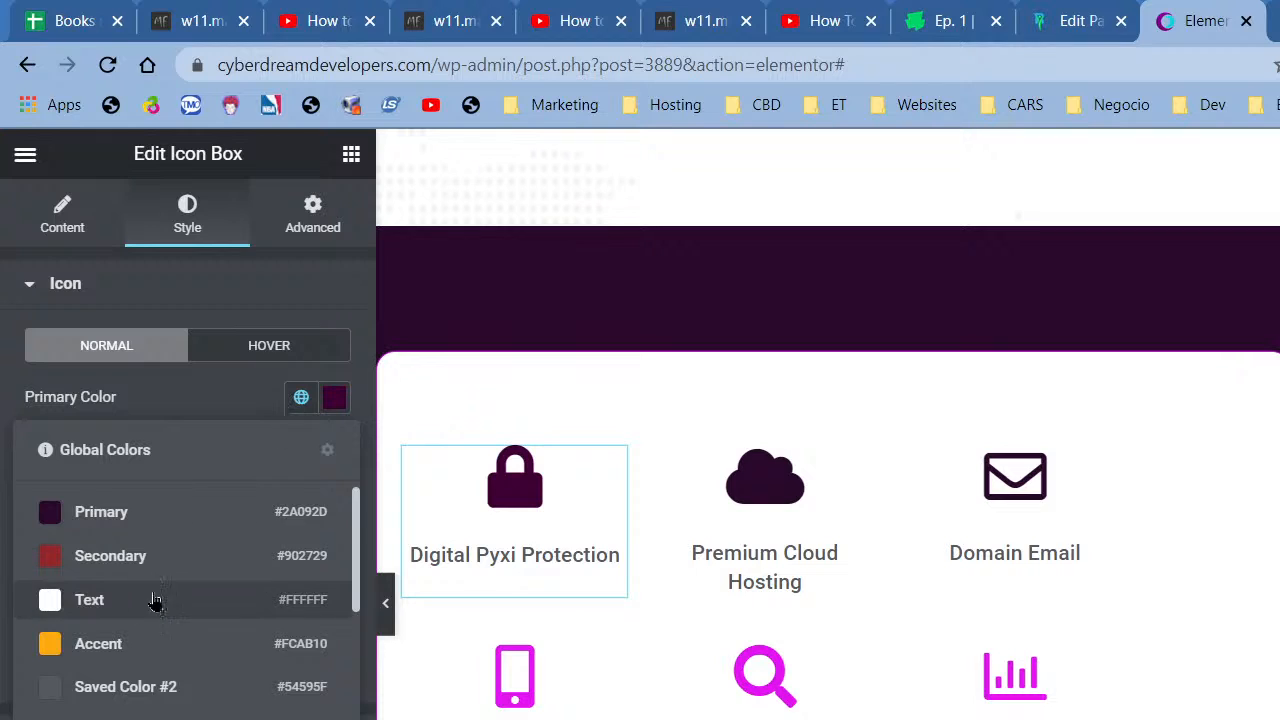
scroll(136, 650, "down", 5)
left_click(140, 710)
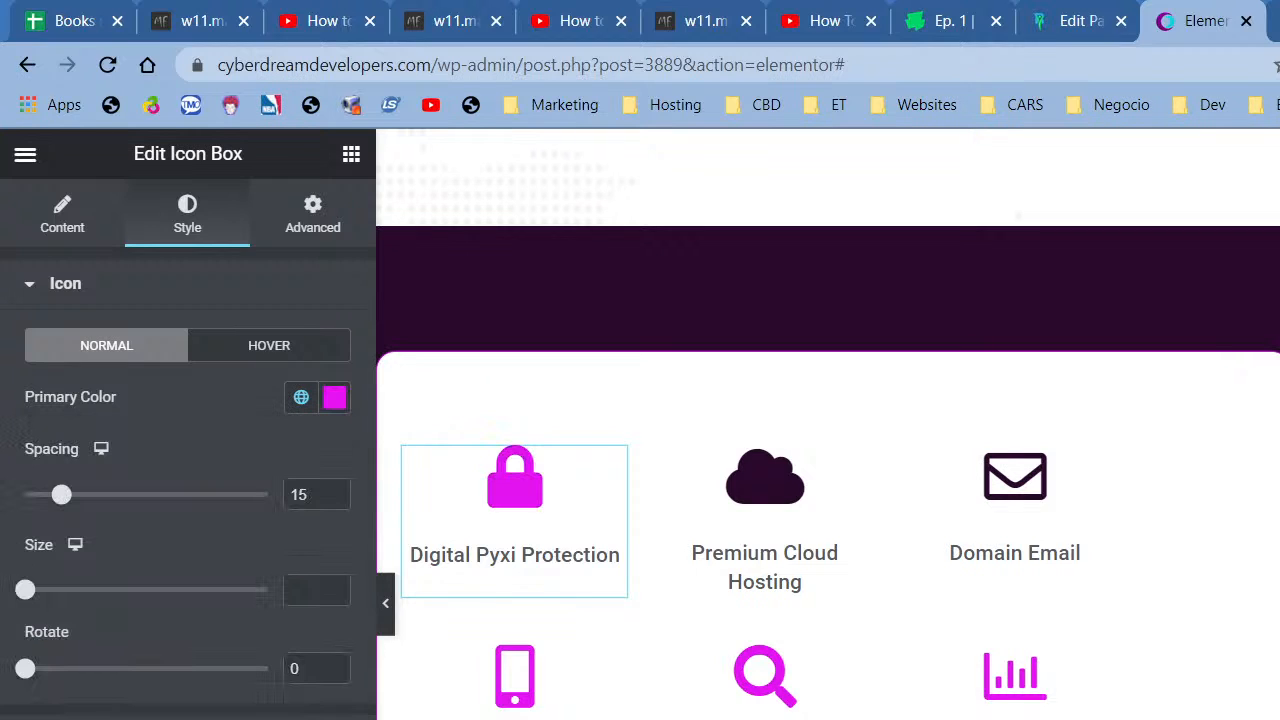
left_click(386, 603)
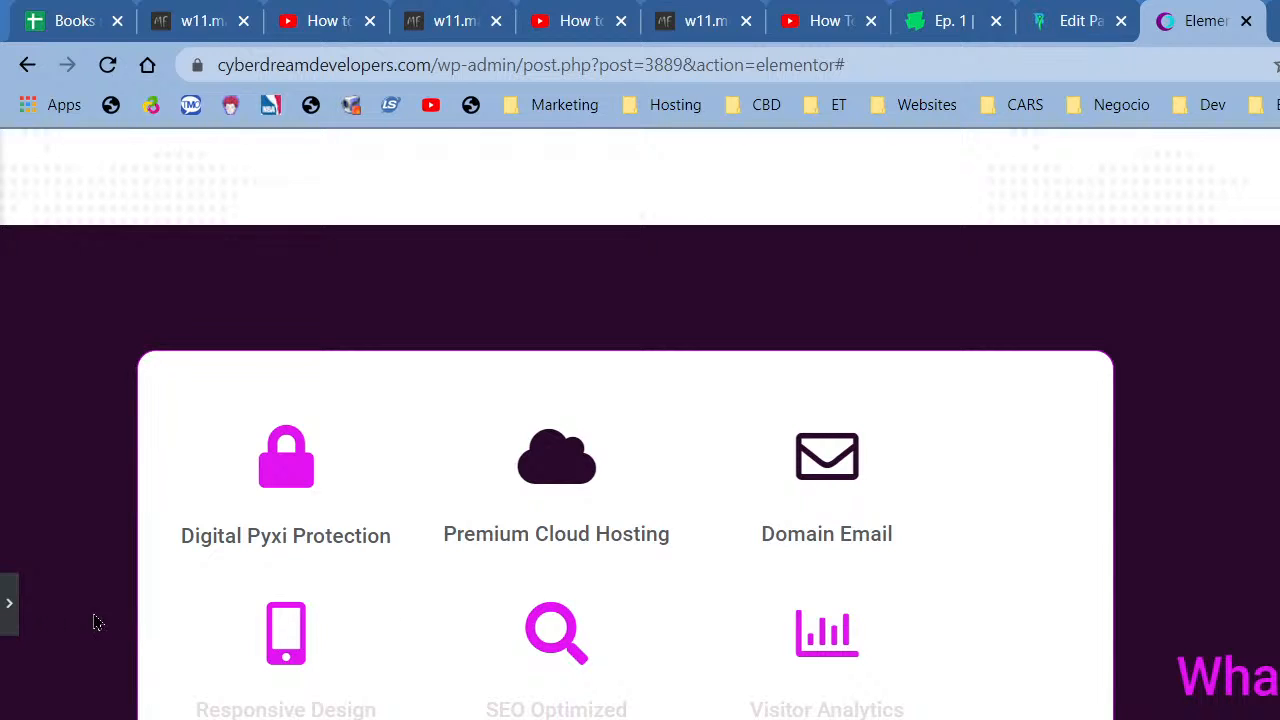
left_click(5, 615)
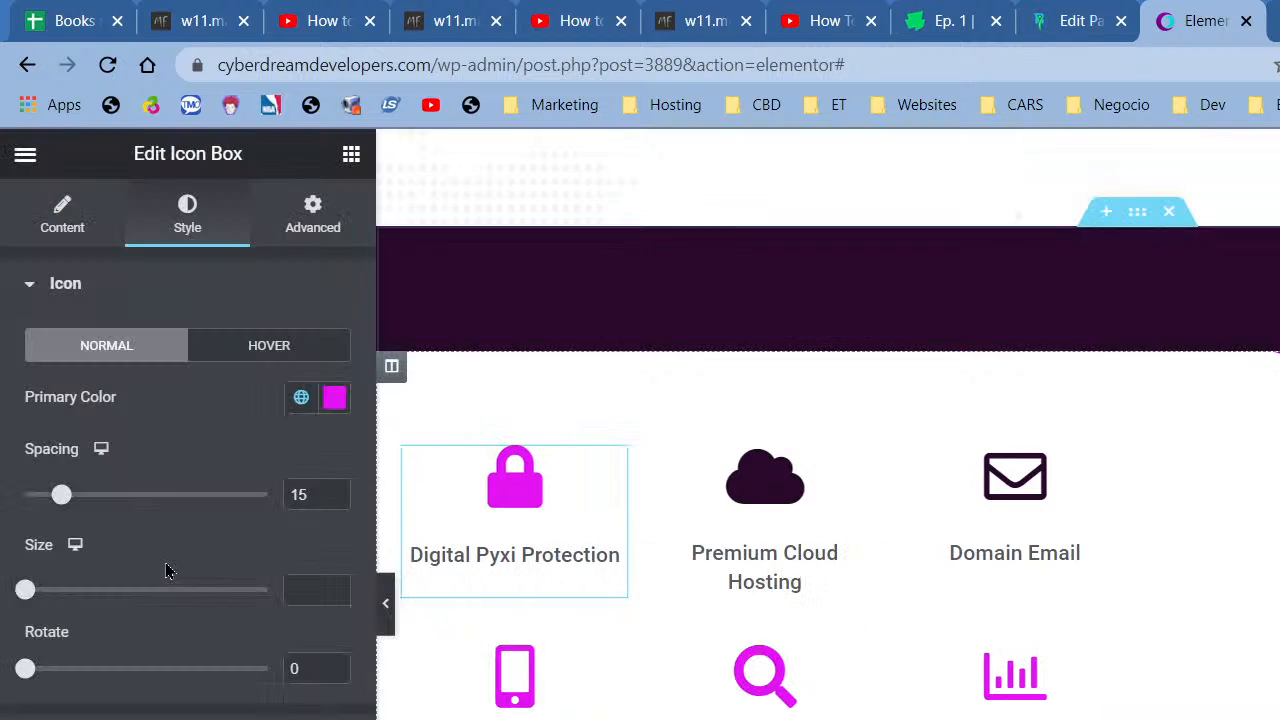
Set the lock icon to the global Saved Color #24 (#860790) and preview the feature card at full width.
left_click(301, 399)
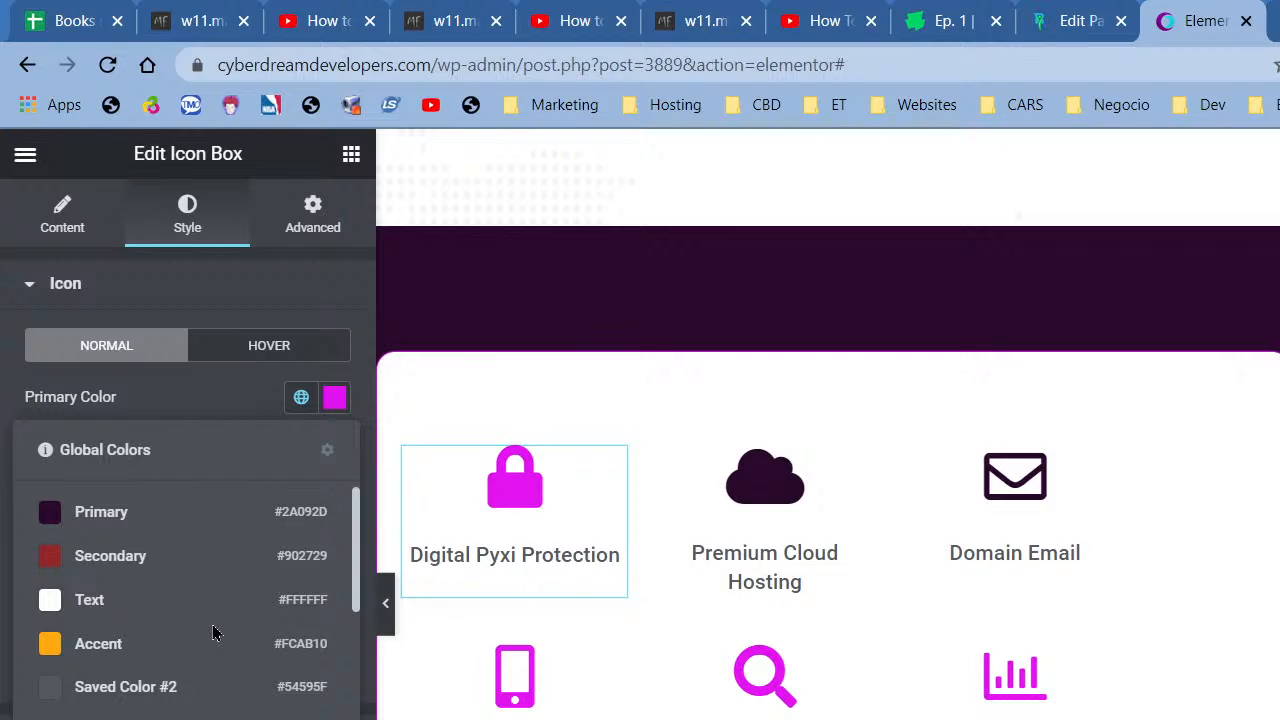
scroll(210, 632, "down", 5)
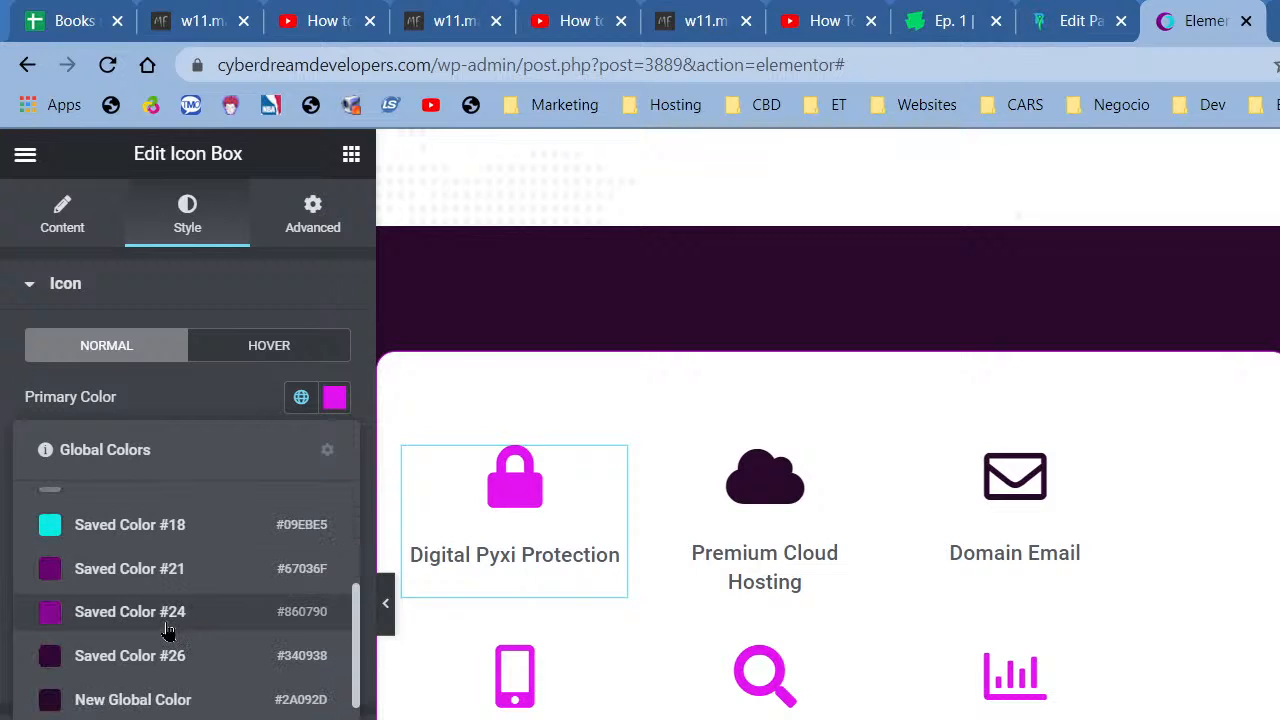
left_click(168, 630)
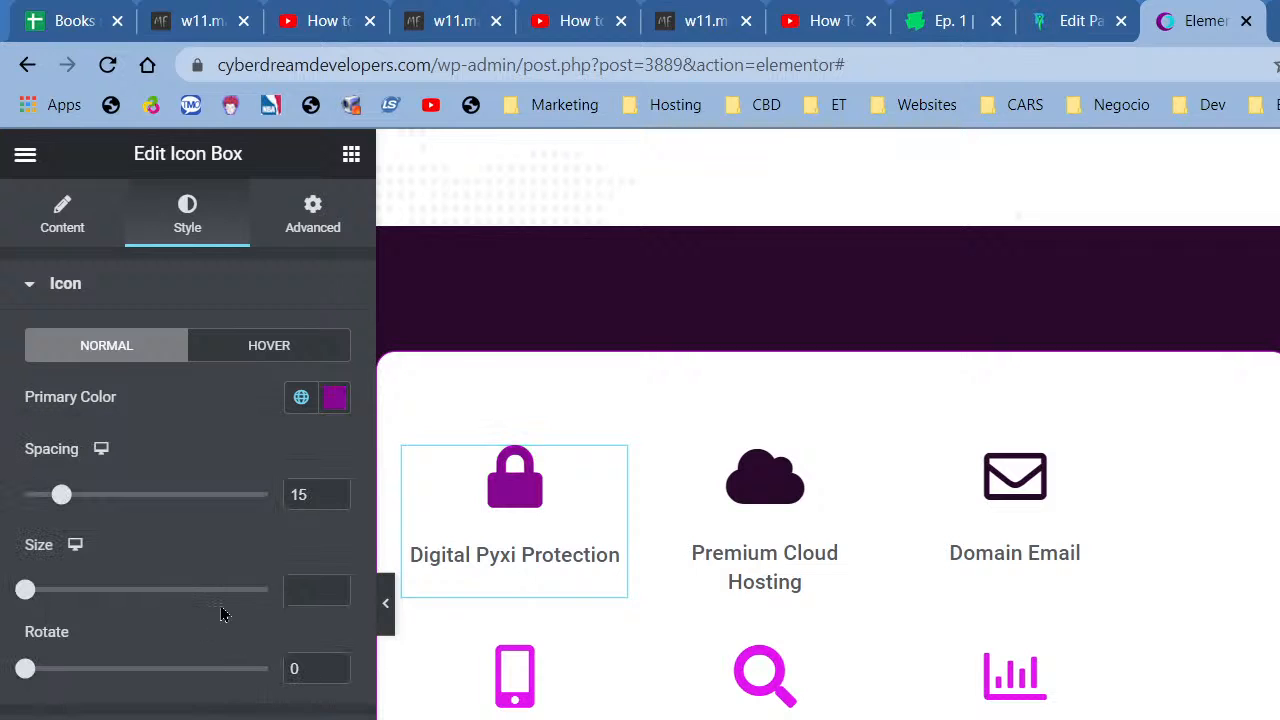
left_click(386, 605)
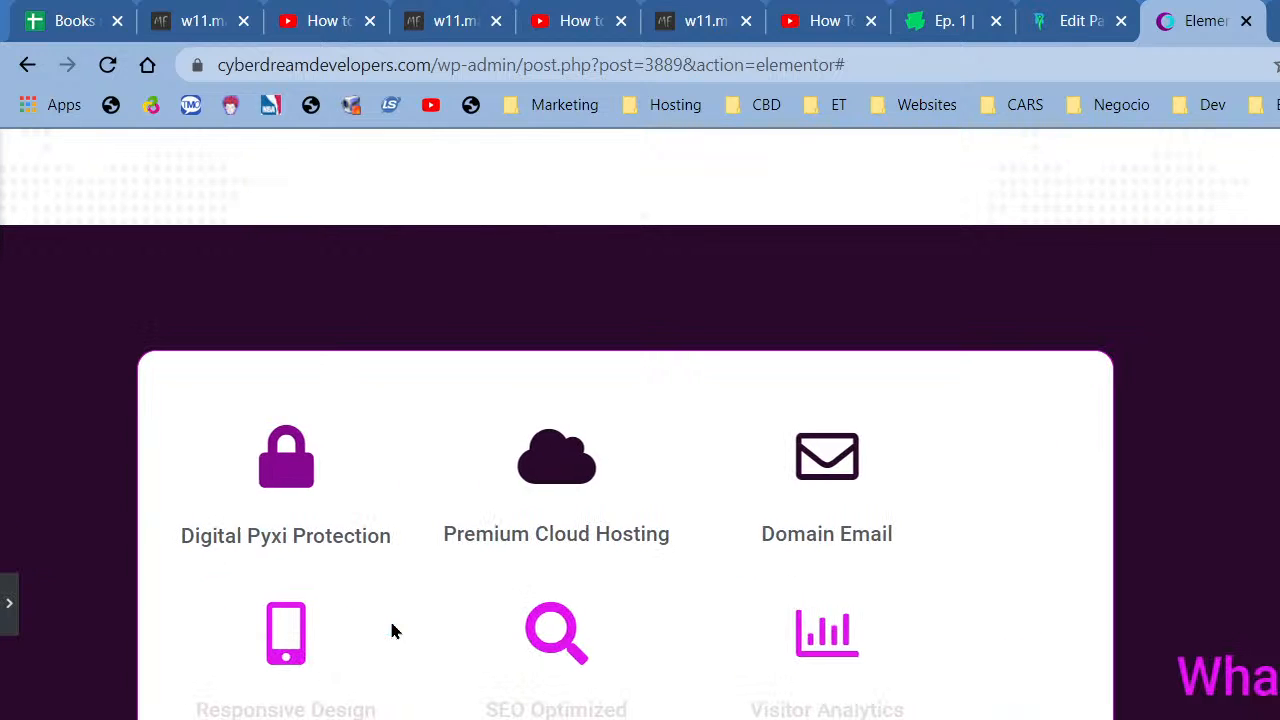
left_click(5, 603)
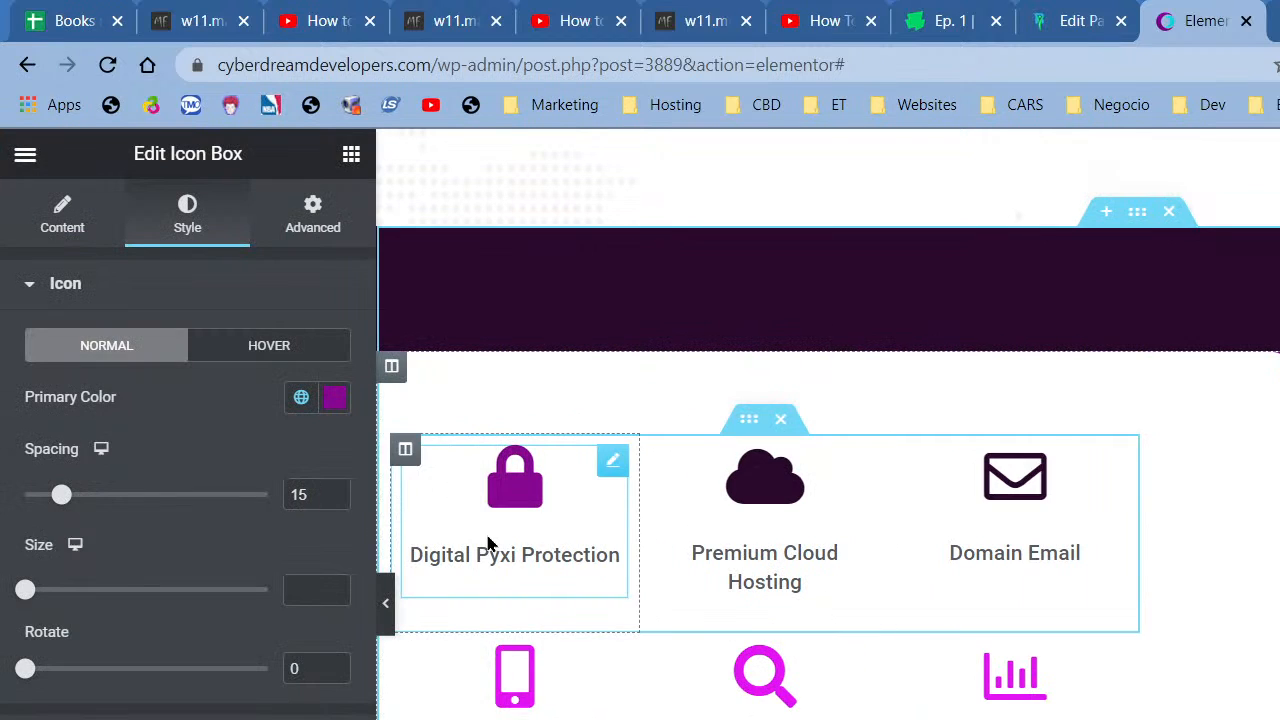
Copy the Digital Pyxi Protection icon box and paste its style onto Premium Cloud Hosting and Domain Email.
right_click(514, 538)
left_click(566, 632)
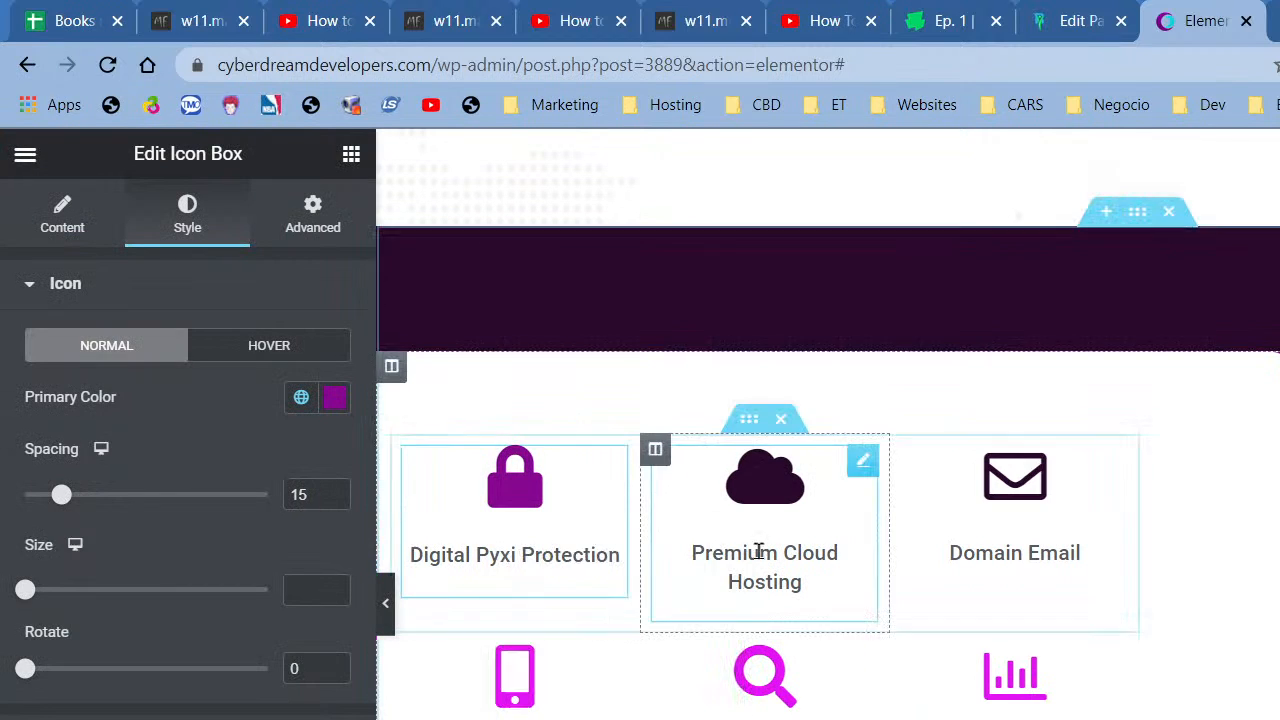
right_click(827, 540)
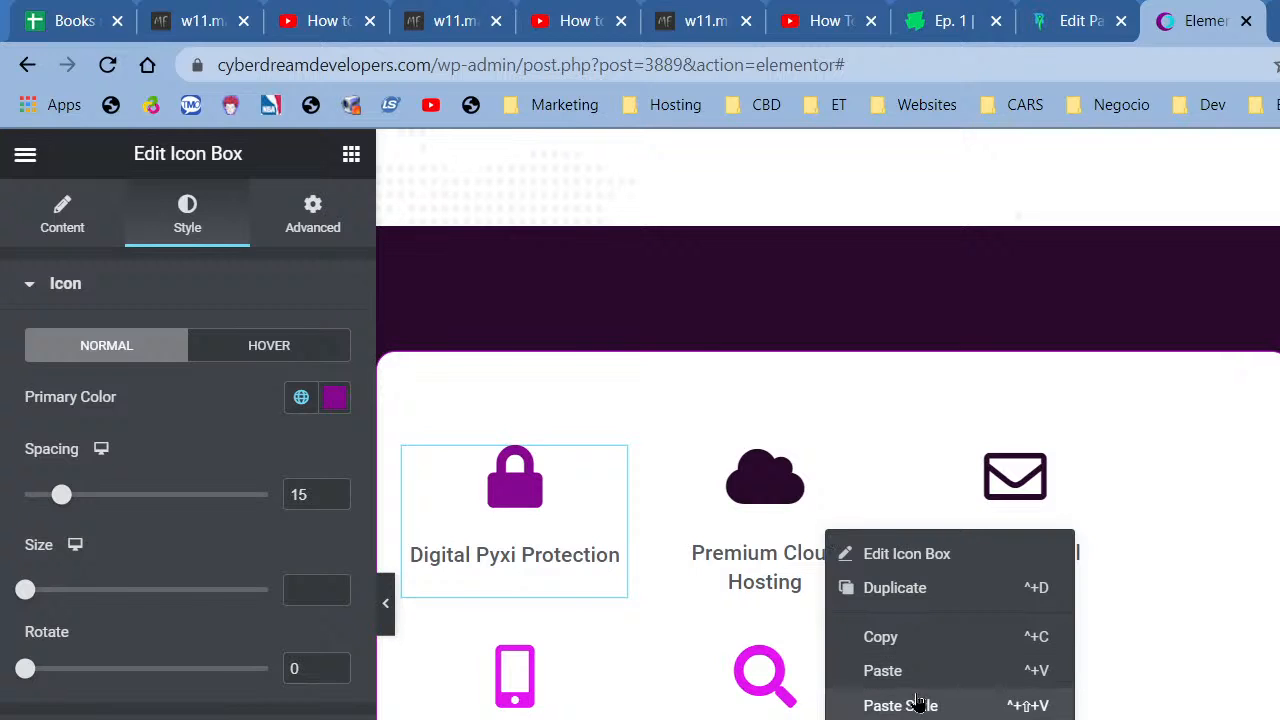
left_click(882, 705)
right_click(1036, 537)
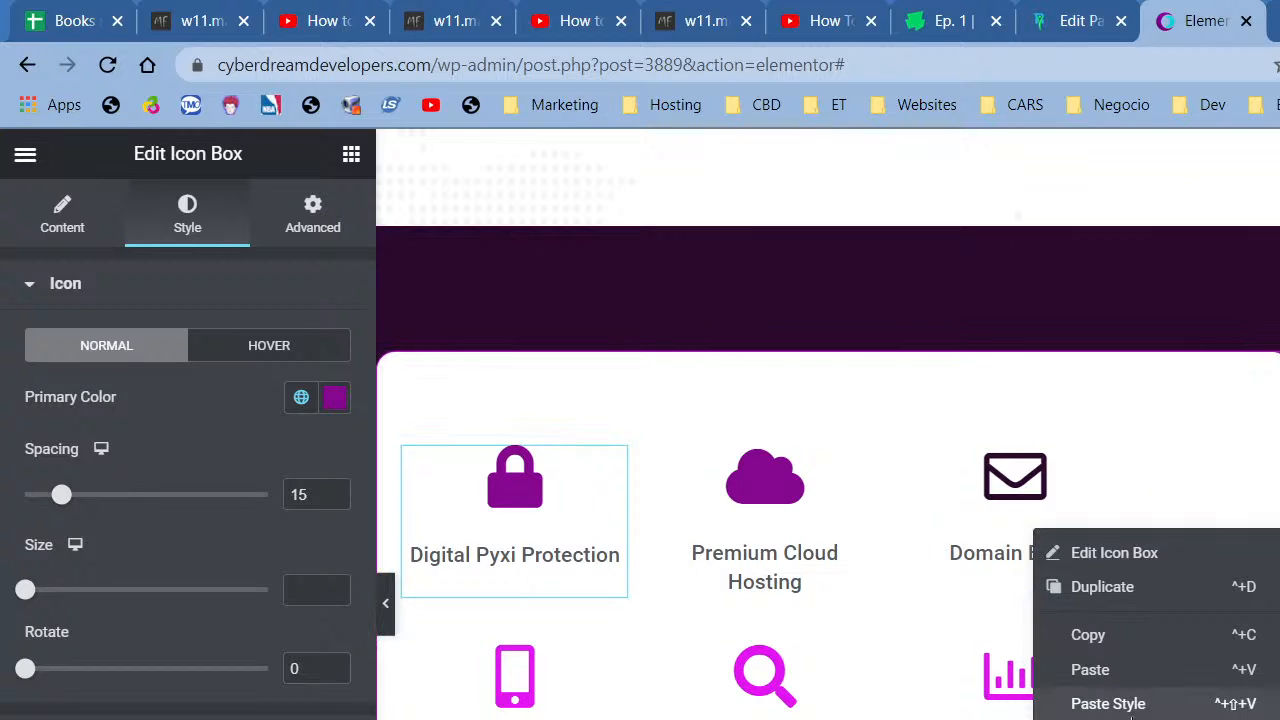
left_click(1135, 710)
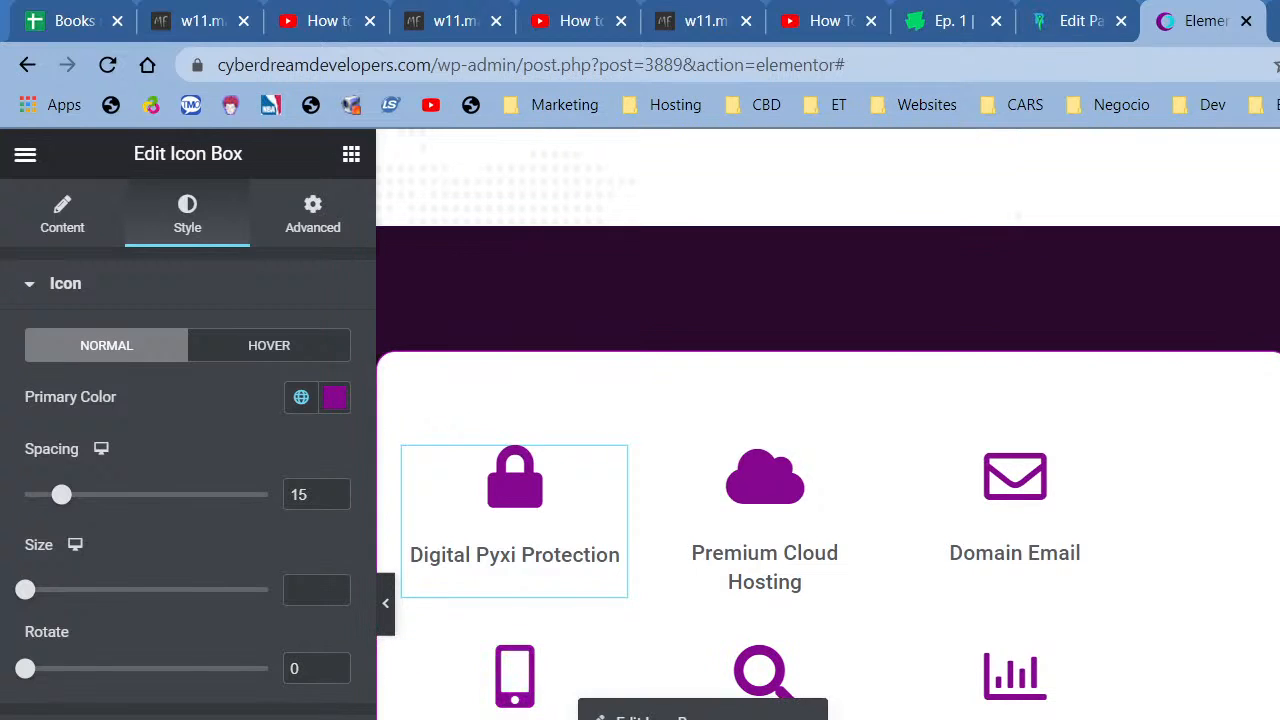
Paste the copied style onto the Site Maintenance, Google My Business and Domain Name Registration icon boxes.
scroll(503, 491, "down", 6)
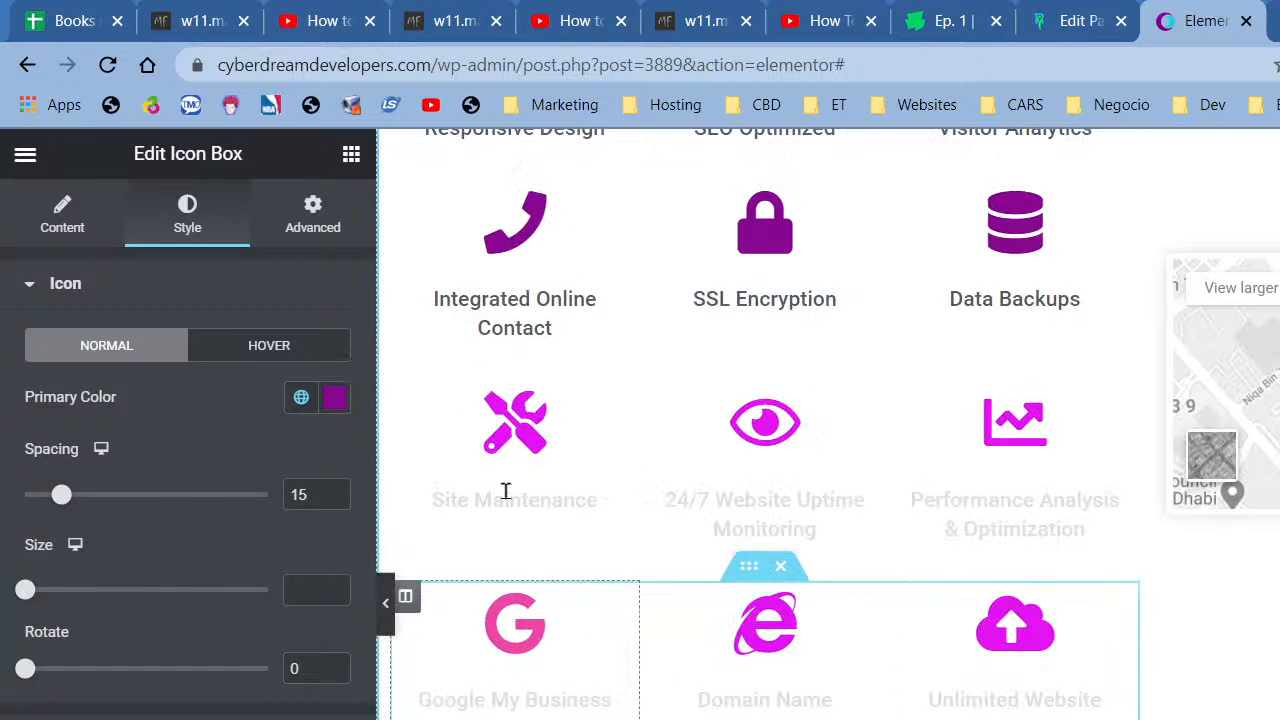
right_click(503, 491)
left_click(580, 667)
right_click(518, 650)
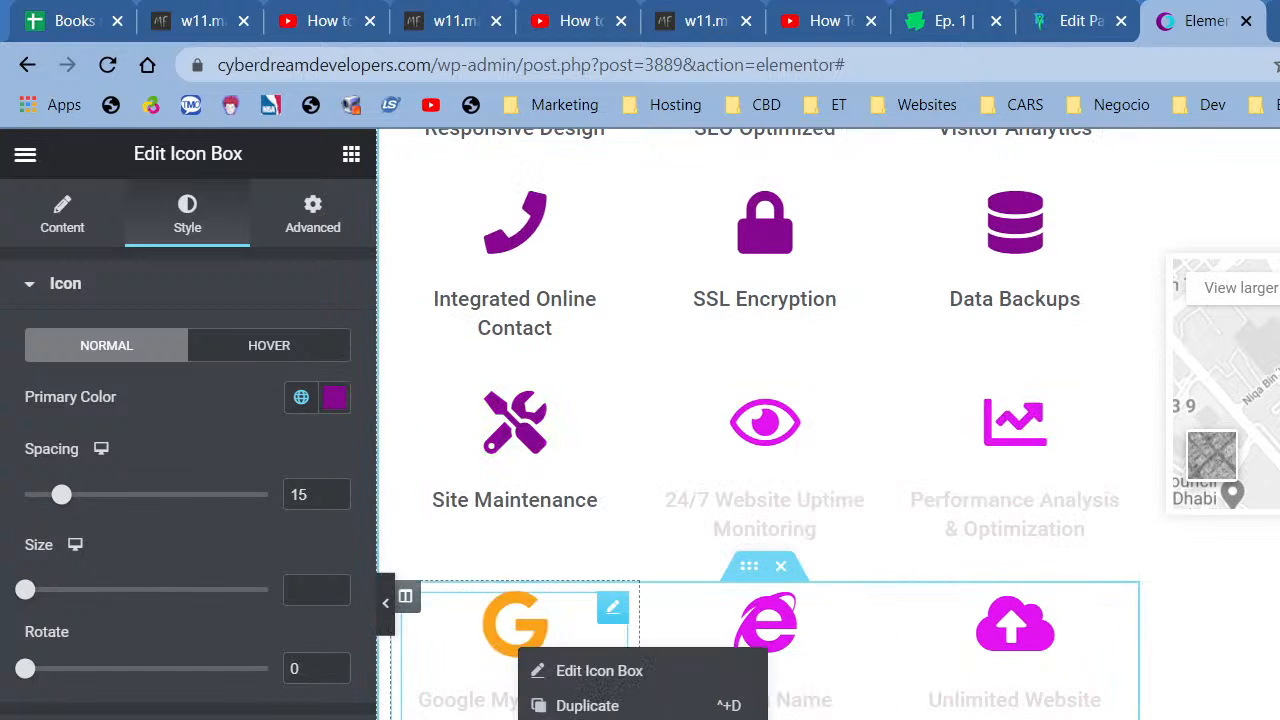
left_click(794, 694)
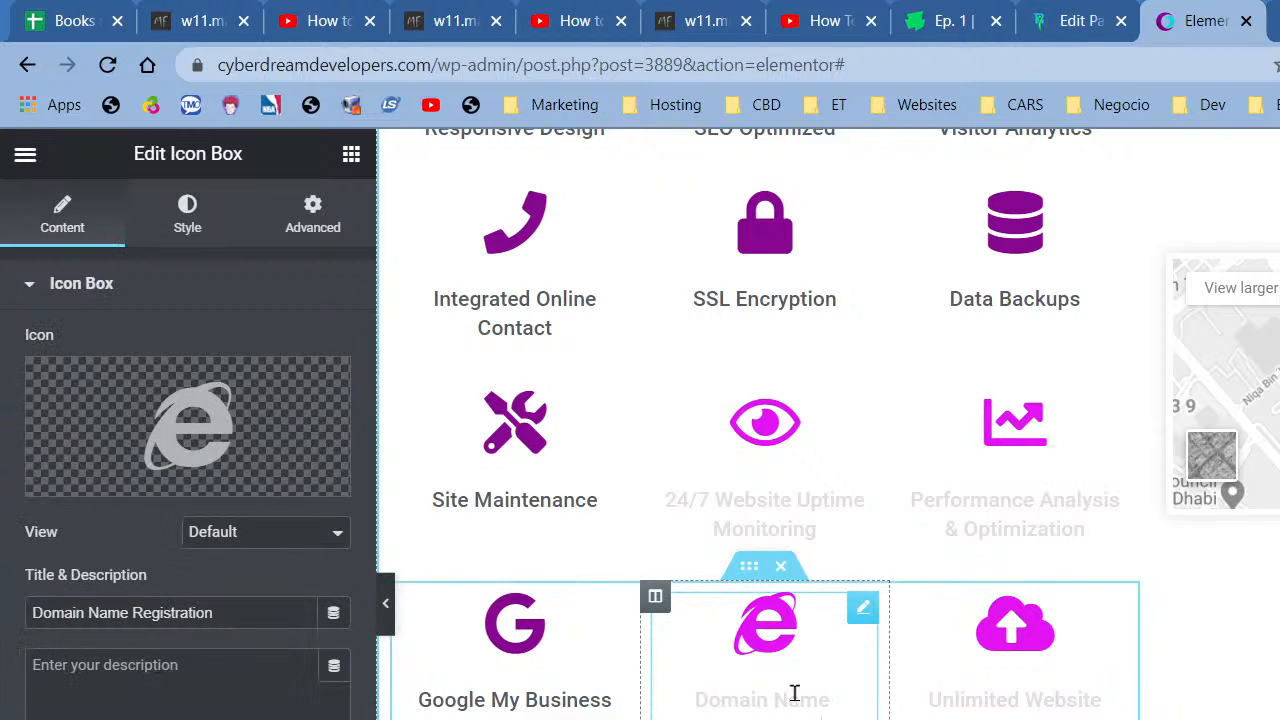
right_click(794, 696)
left_click(870, 719)
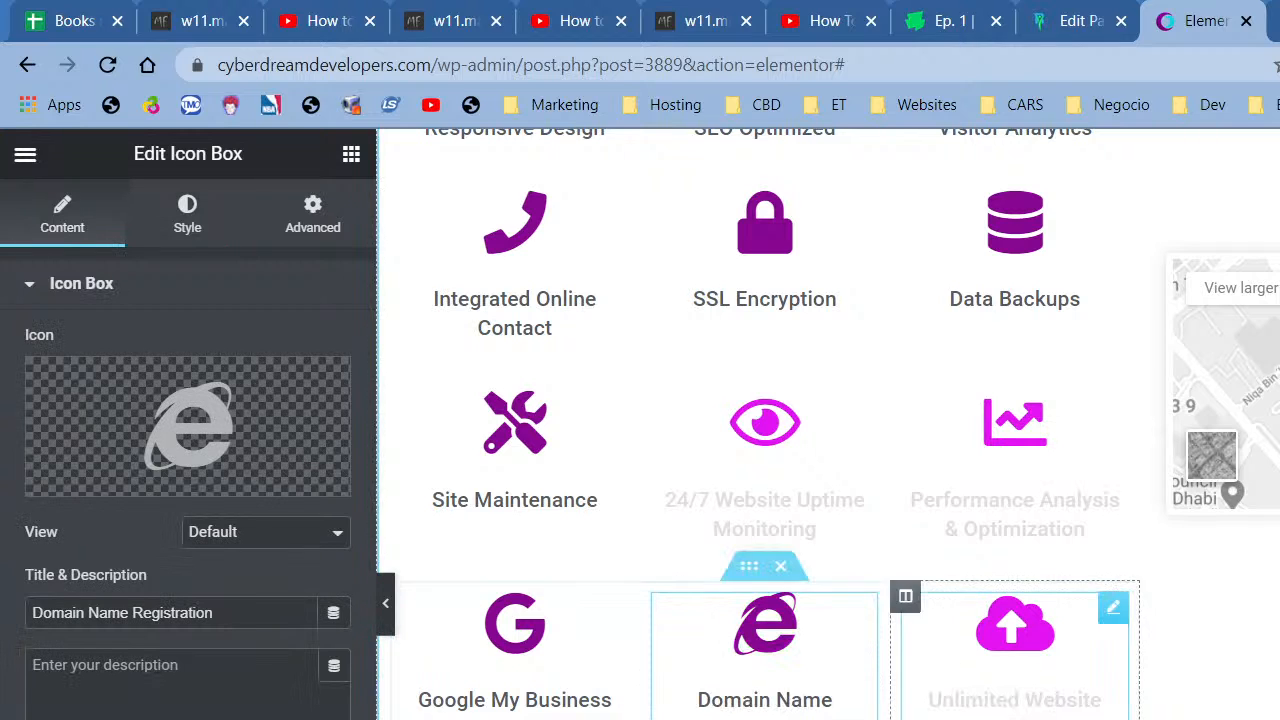
Paste the copied style onto the Unlimited Website, Performance Analysis & Optimization and 24/7 Website Uptime Monitoring icon boxes.
right_click(1050, 698)
key("Escape")
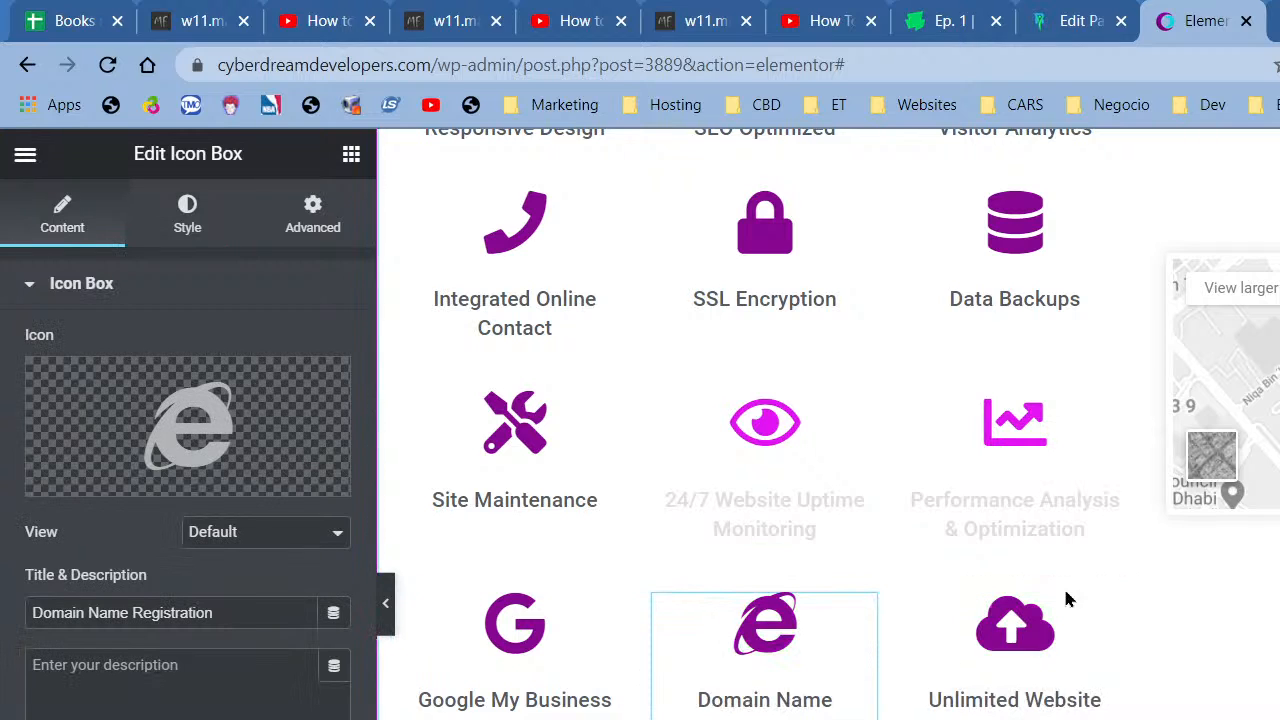
right_click(1030, 484)
left_click(1112, 660)
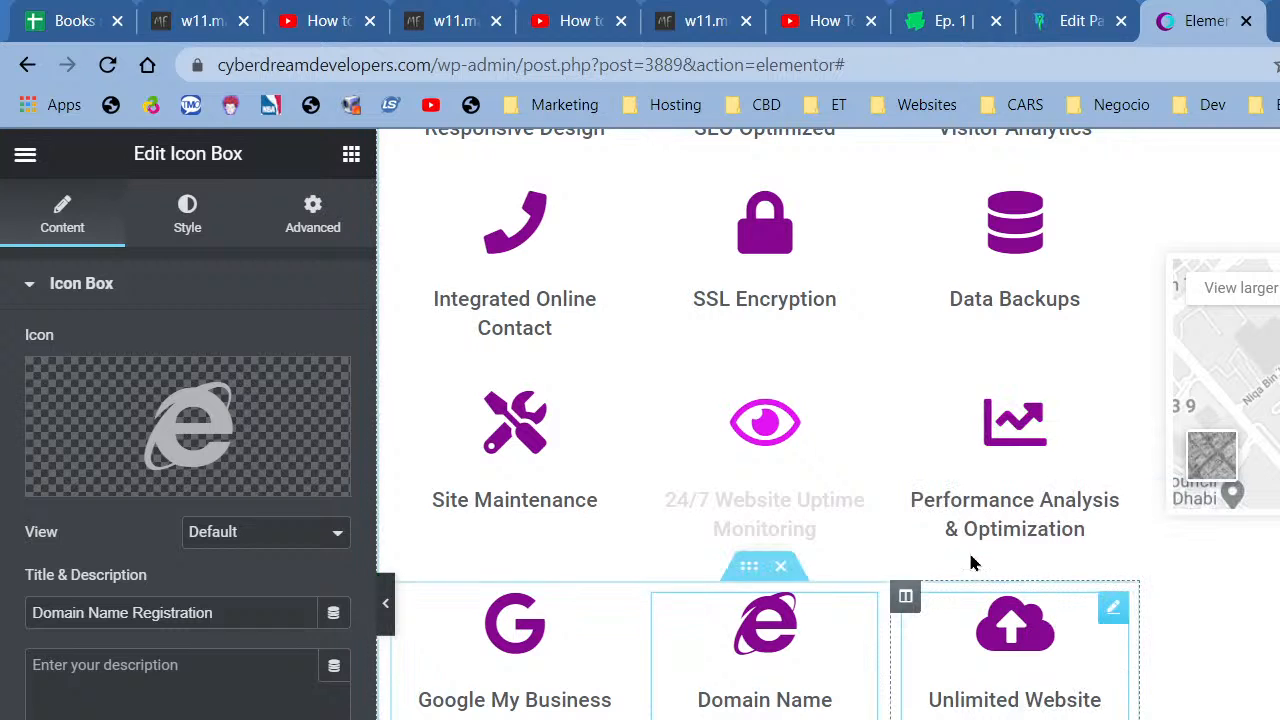
right_click(842, 486)
left_click(948, 652)
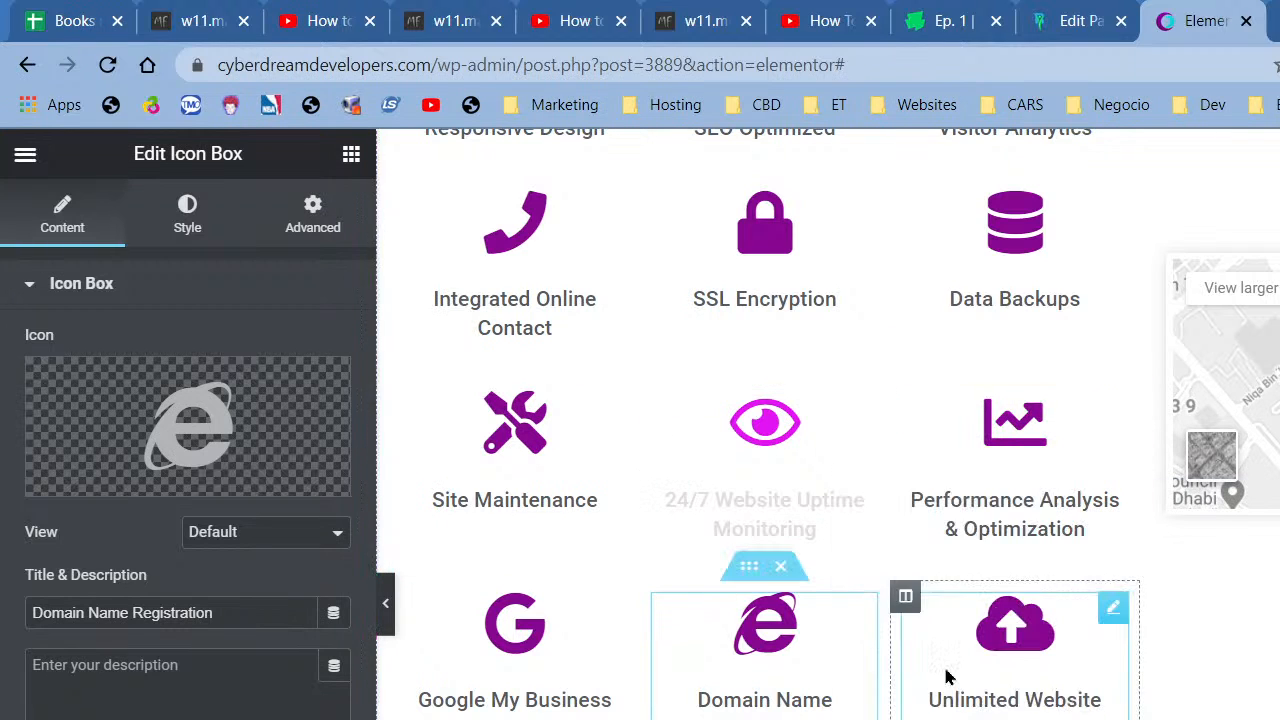
scroll(946, 674, "up", 3)
scroll(948, 660, "up", 3)
scroll(948, 660, "down", 5)
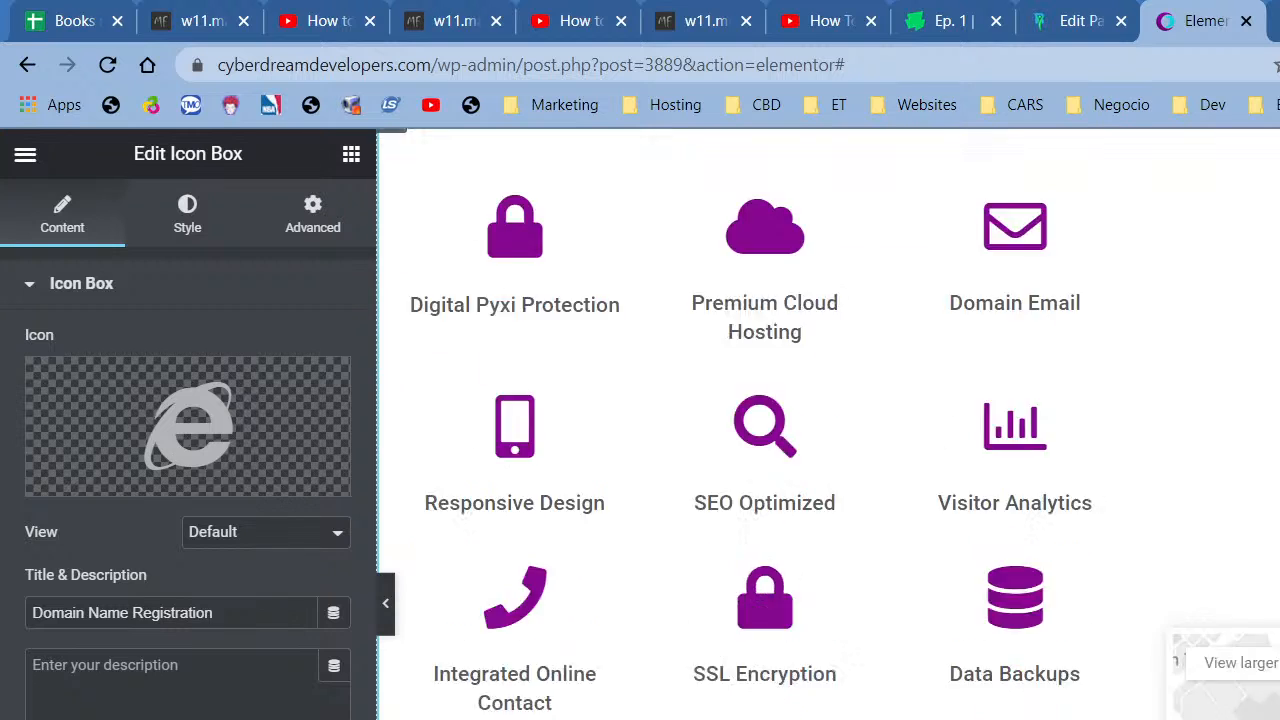
scroll(948, 660, "up", 2)
scroll(828, 424, "up", 2)
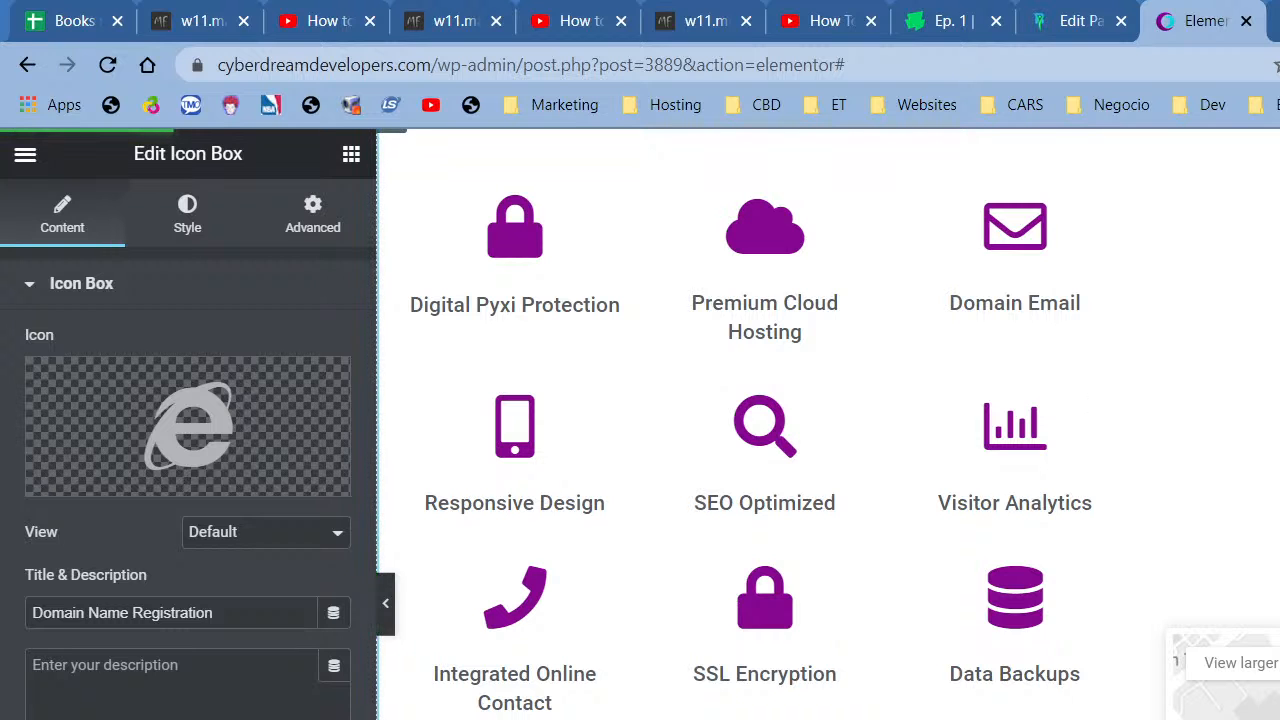
Open undraw.co in a new browser tab and go to its illustrations library.
key("ctrl+t")
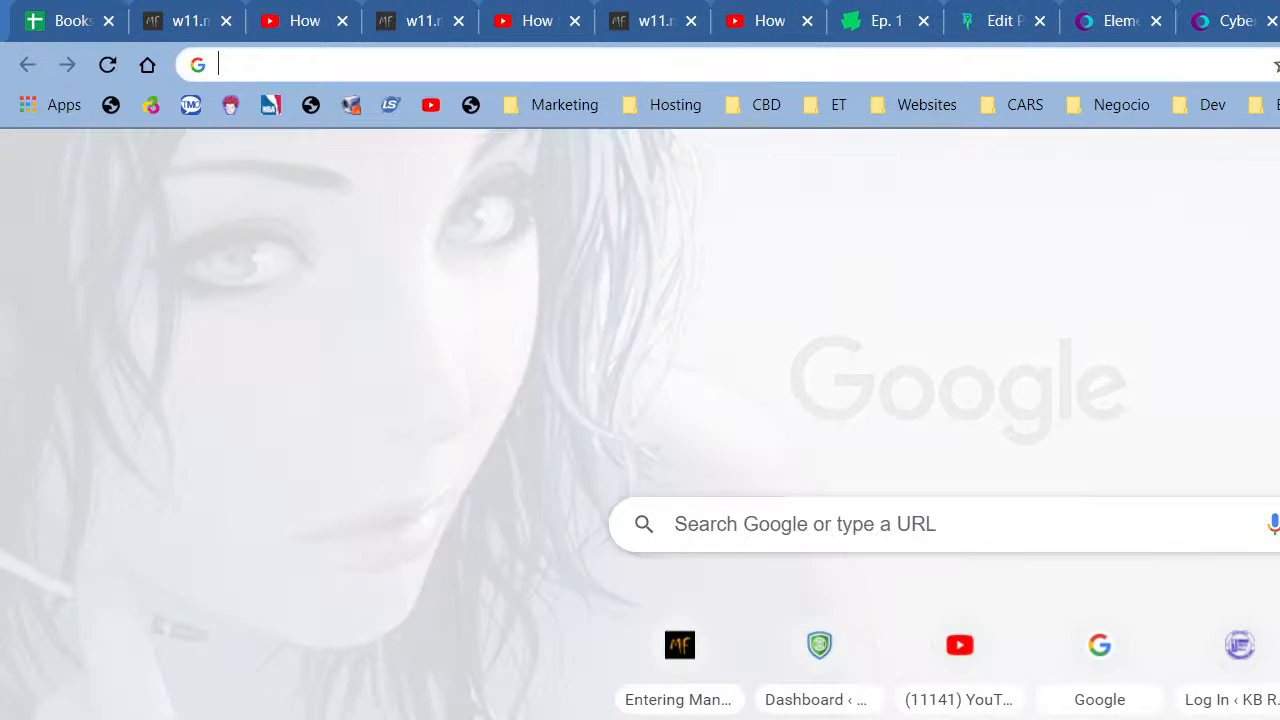
type("undraw.co")
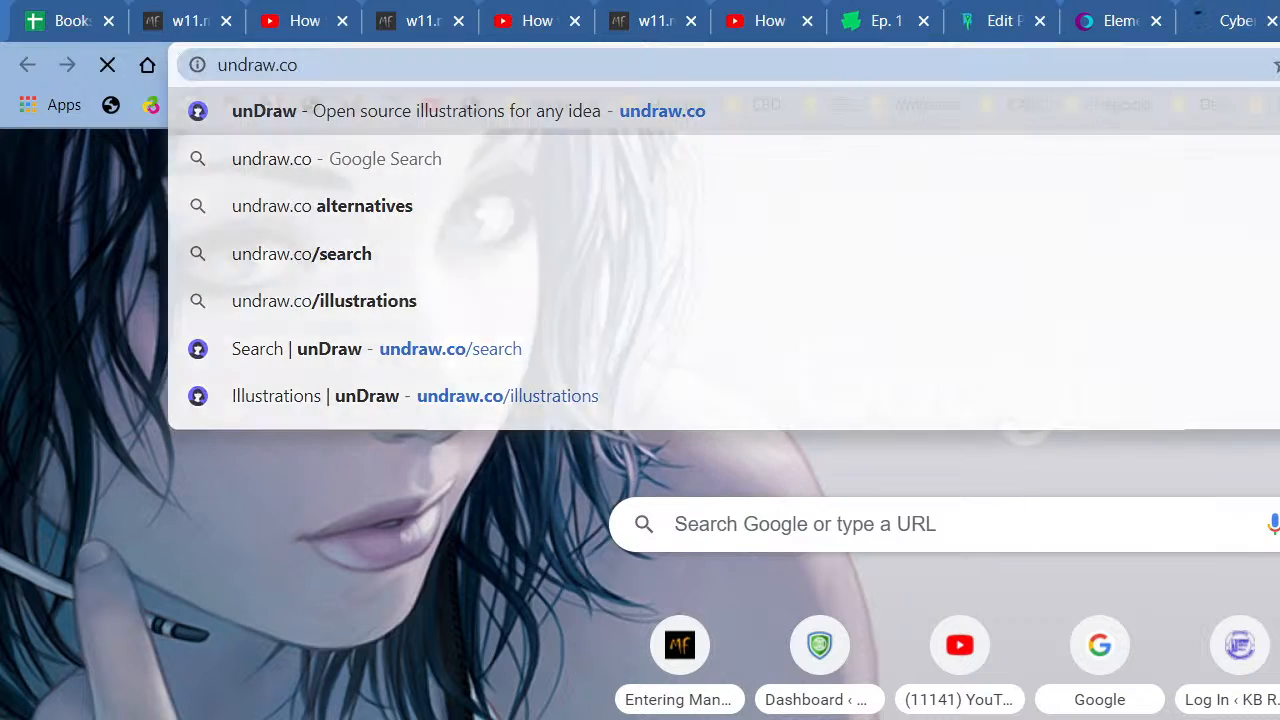
key("Return")
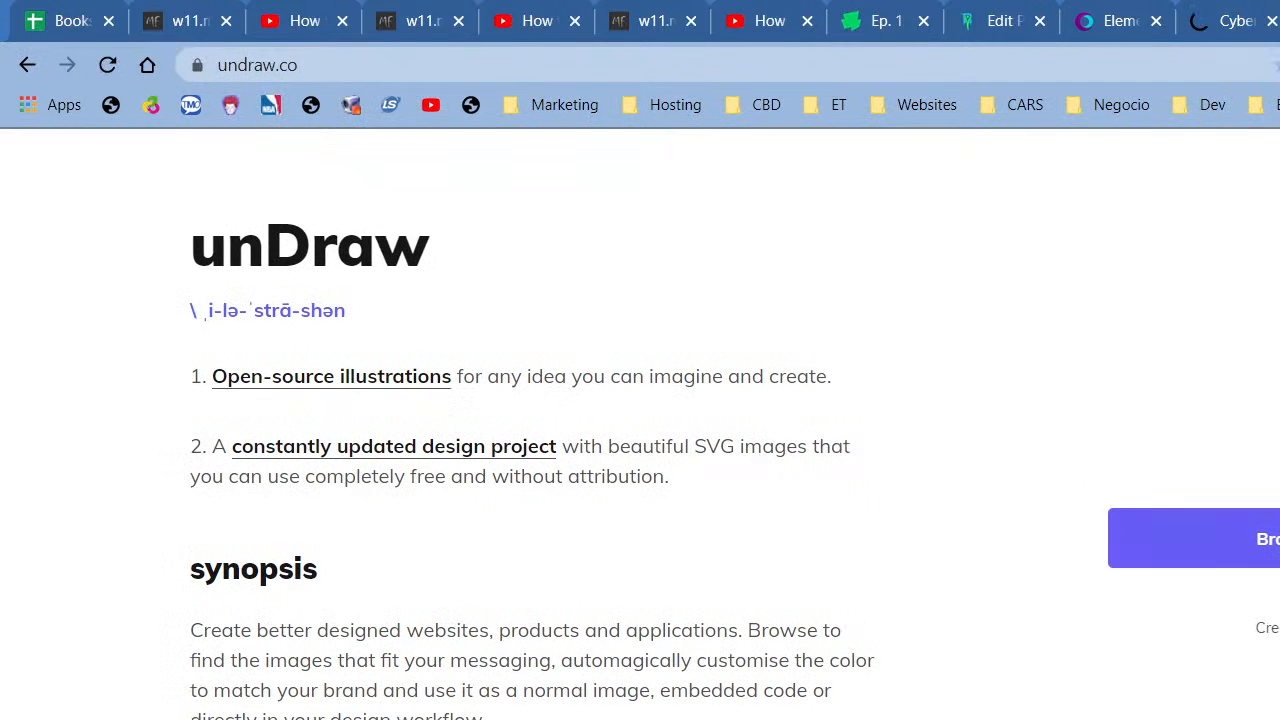
left_click(1233, 546)
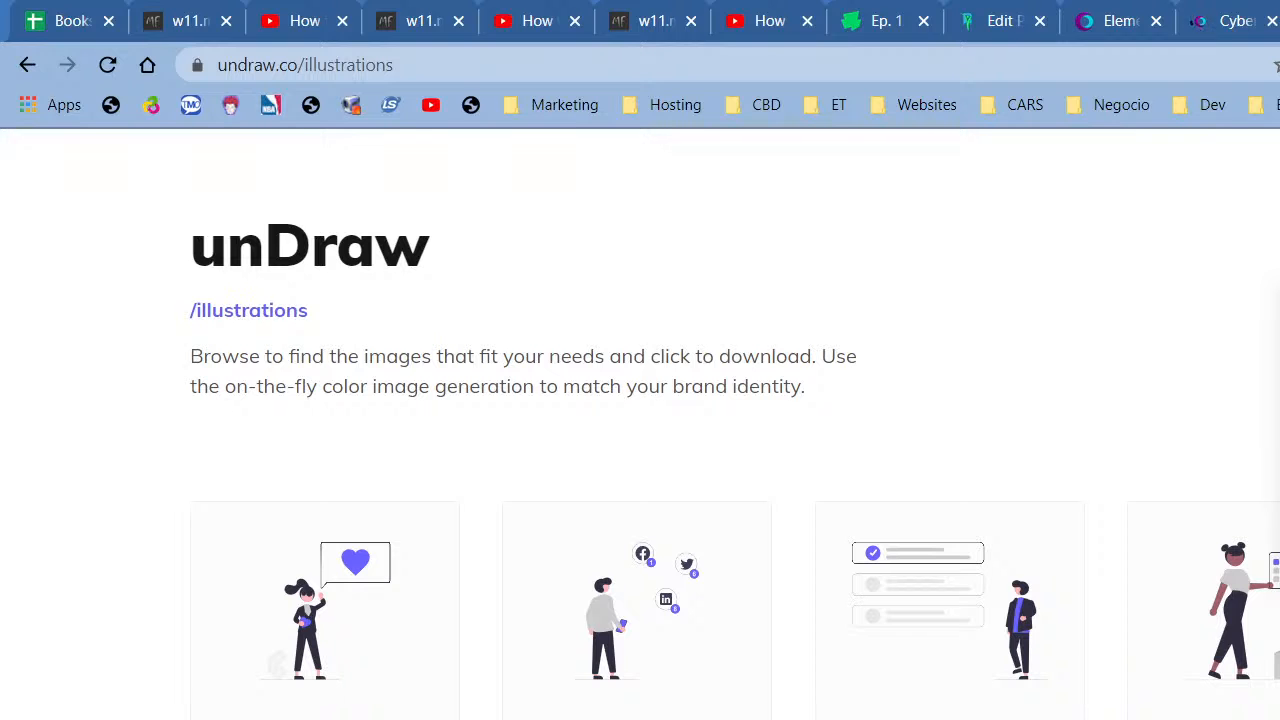
Switch back to the Elementor editor and open the style settings of the Integrated Online Contact icon box.
key("ctrl+shift+Tab")
key("ctrl+shift+Tab")
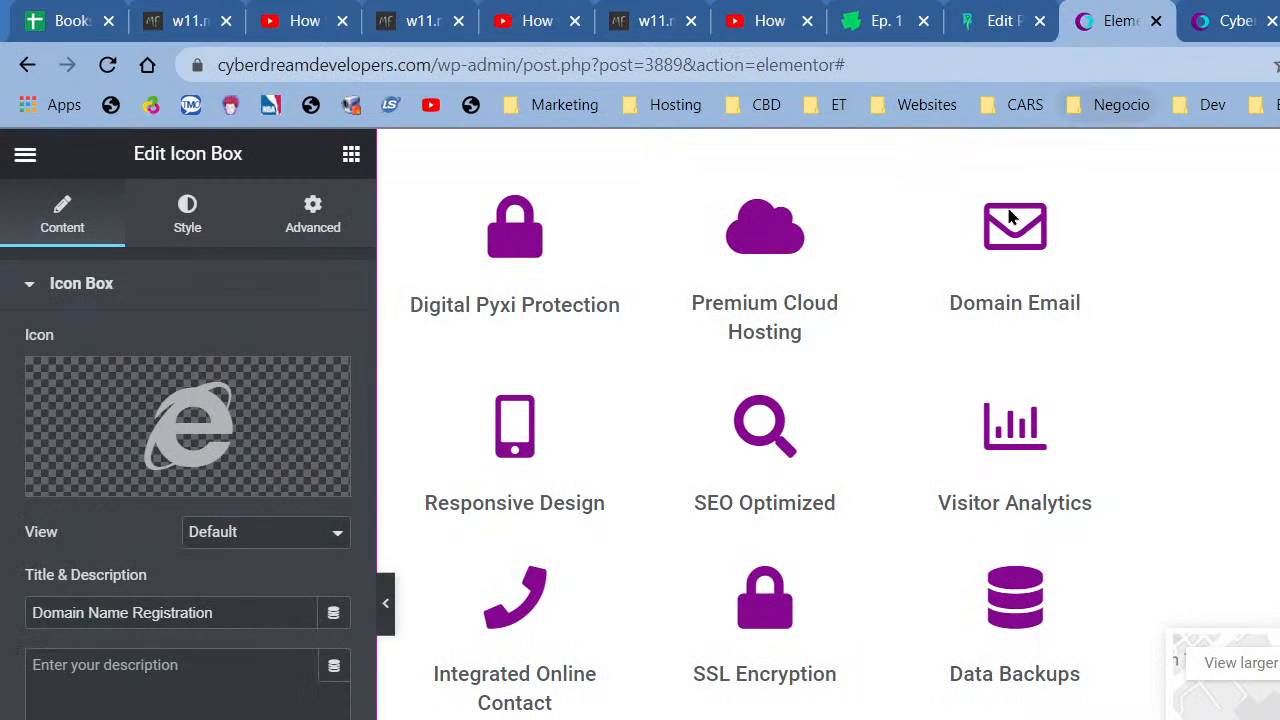
left_click(527, 587)
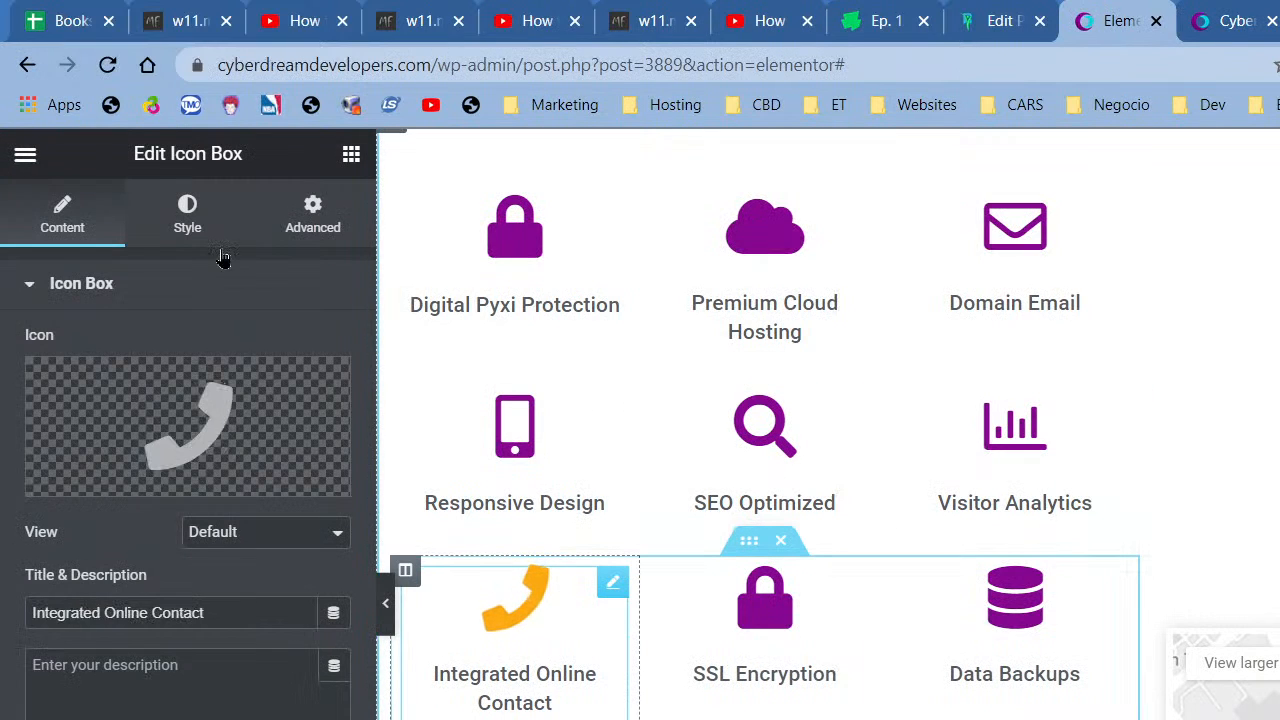
left_click(188, 215)
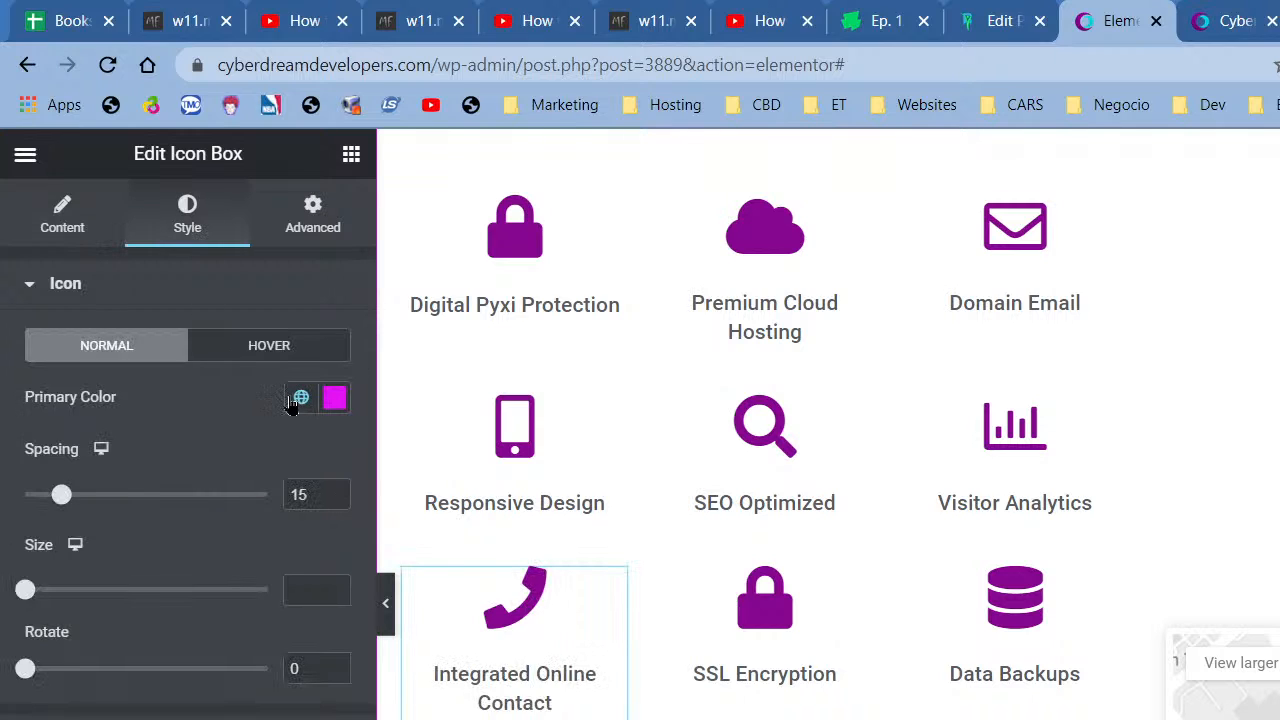
Try the global Primary color #2A092D and a bright magenta global color on the Integrated Online Contact icon.
left_click(300, 398)
scroll(155, 705, "down", 15)
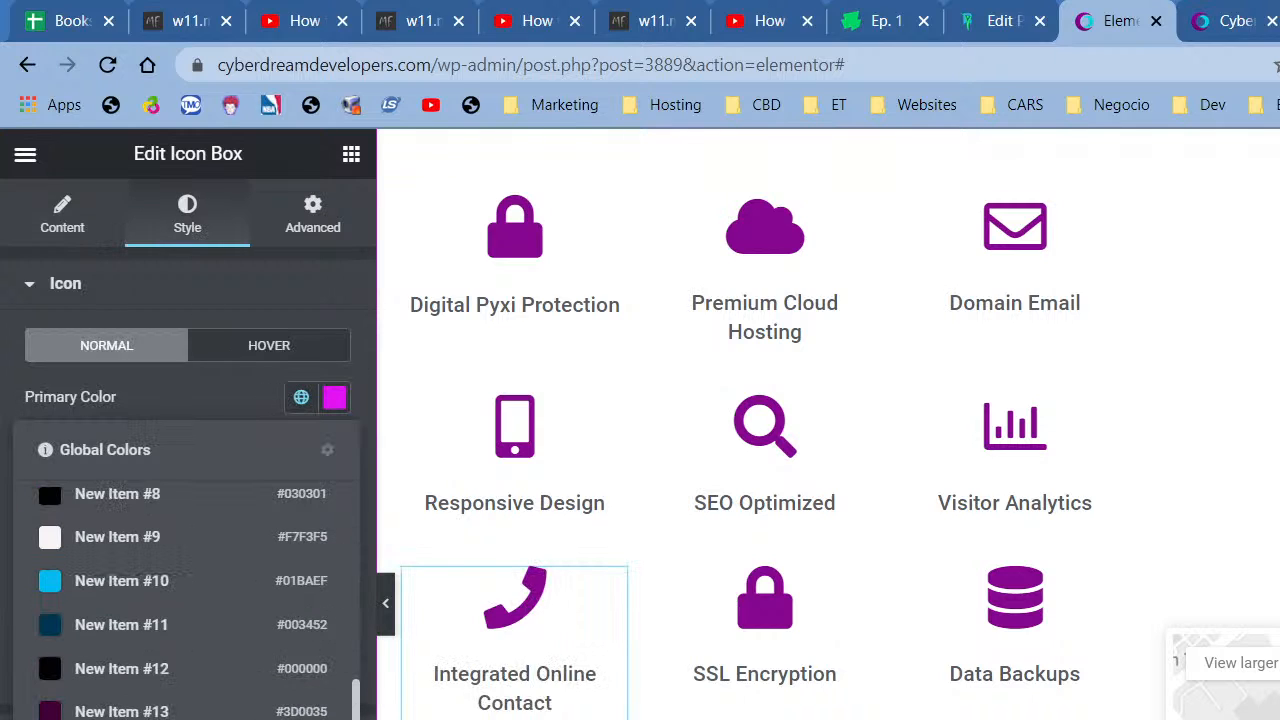
scroll(178, 600, "up", 15)
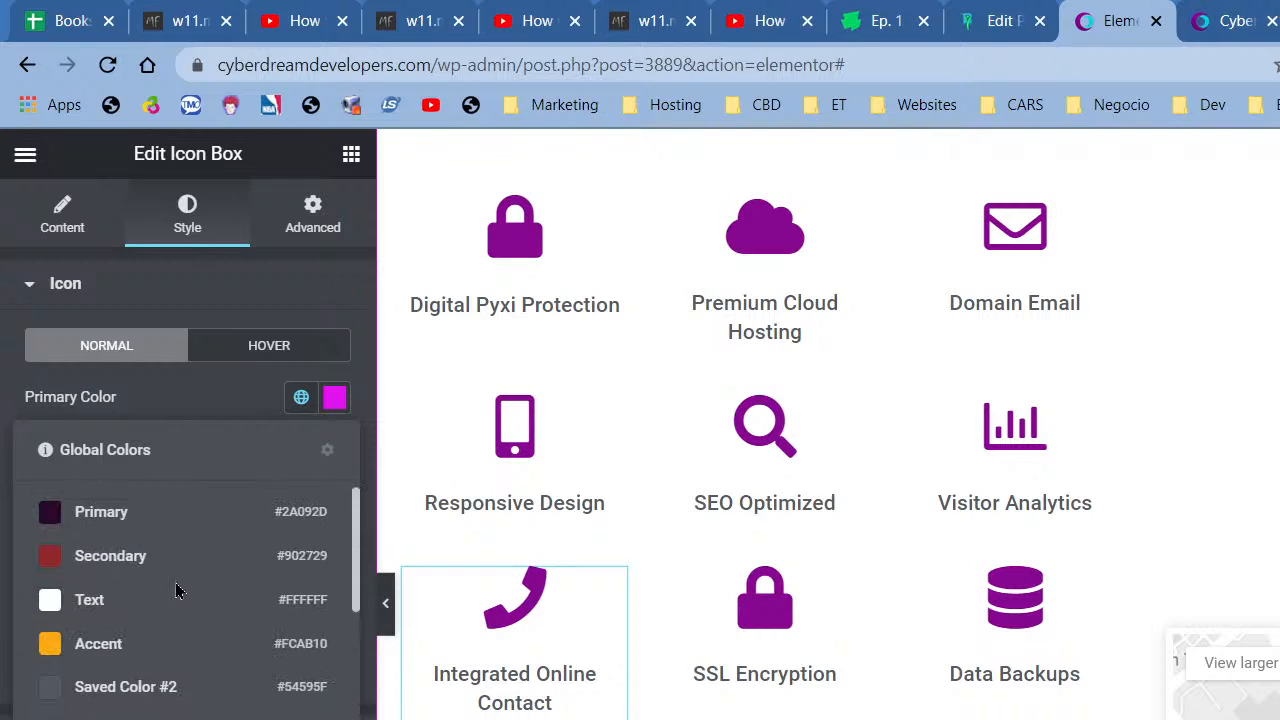
left_click(298, 518)
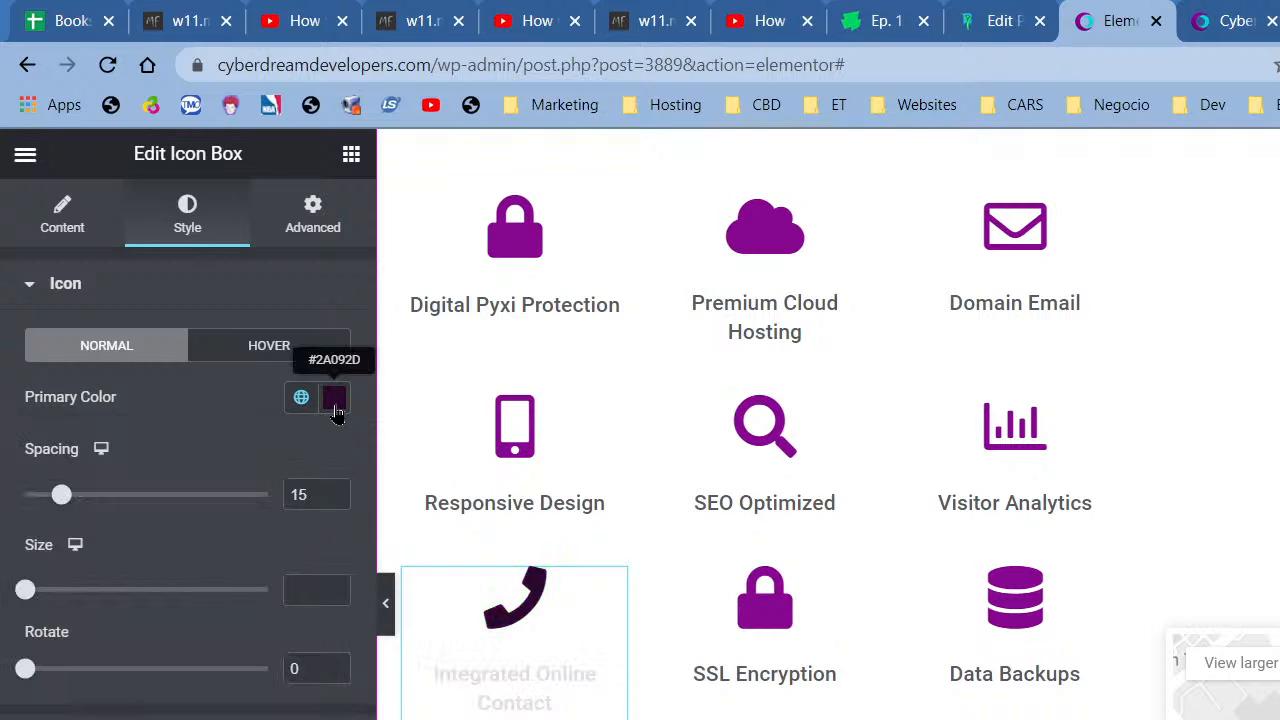
left_click(334, 400)
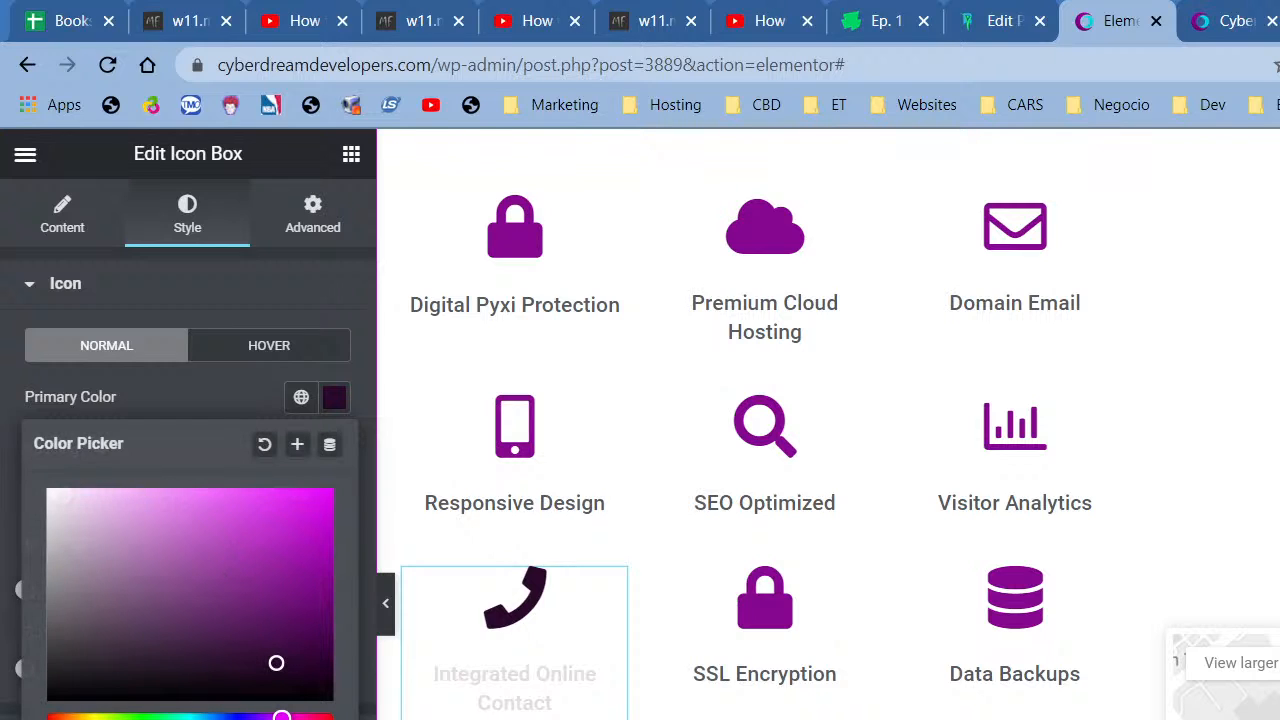
left_click(301, 397)
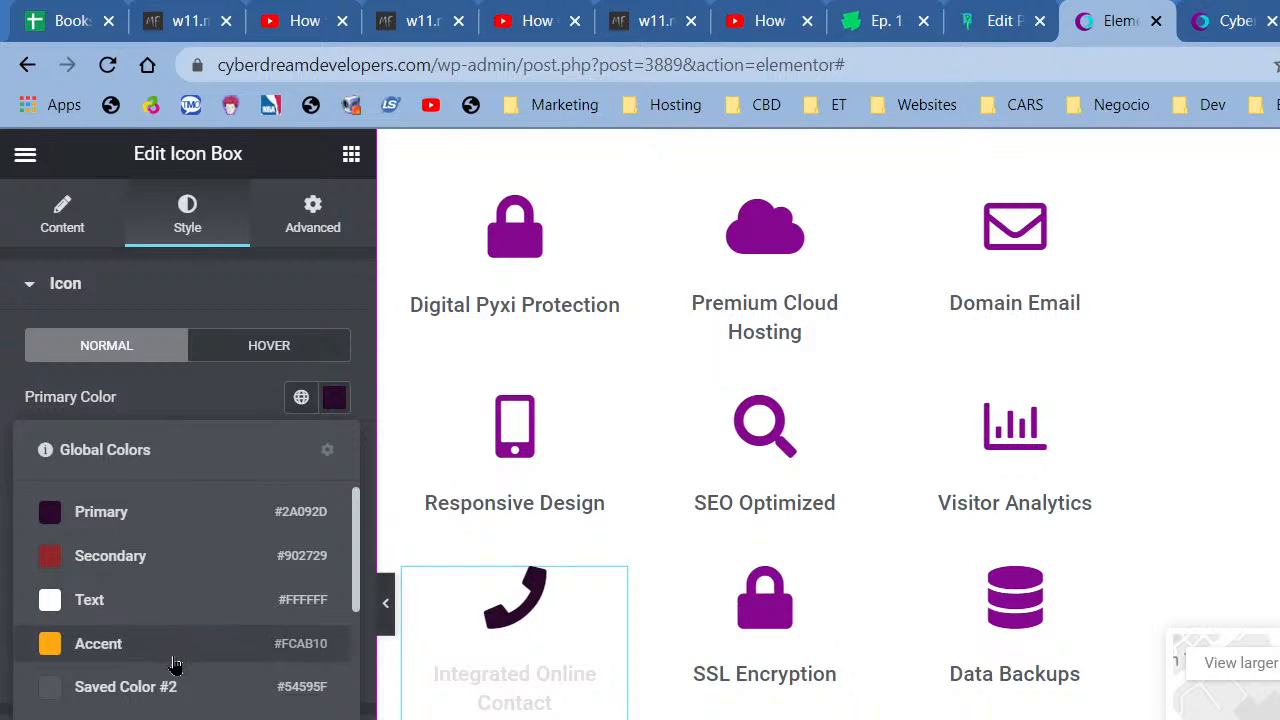
scroll(175, 665, "down", 5)
left_click(200, 716)
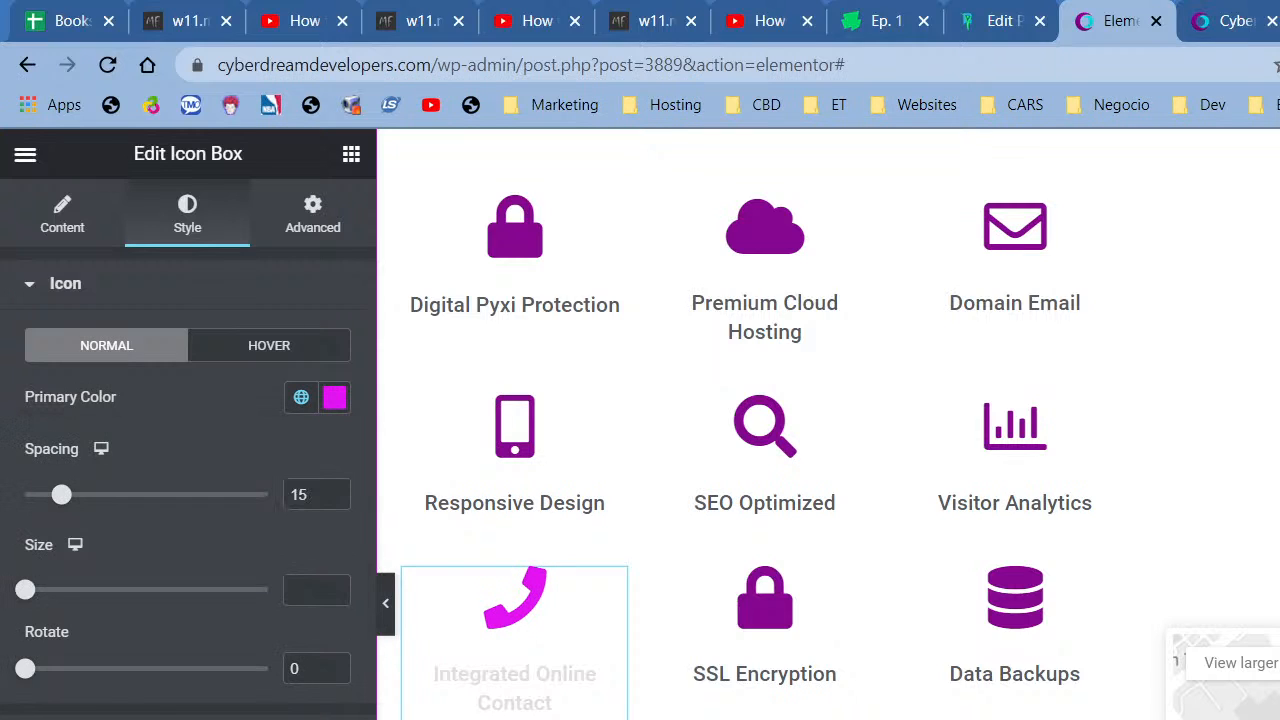
Set the Integrated Online Contact icon's primary color to the global Saved Color #24 (#860790).
left_click(303, 399)
scroll(228, 680, "down", 3)
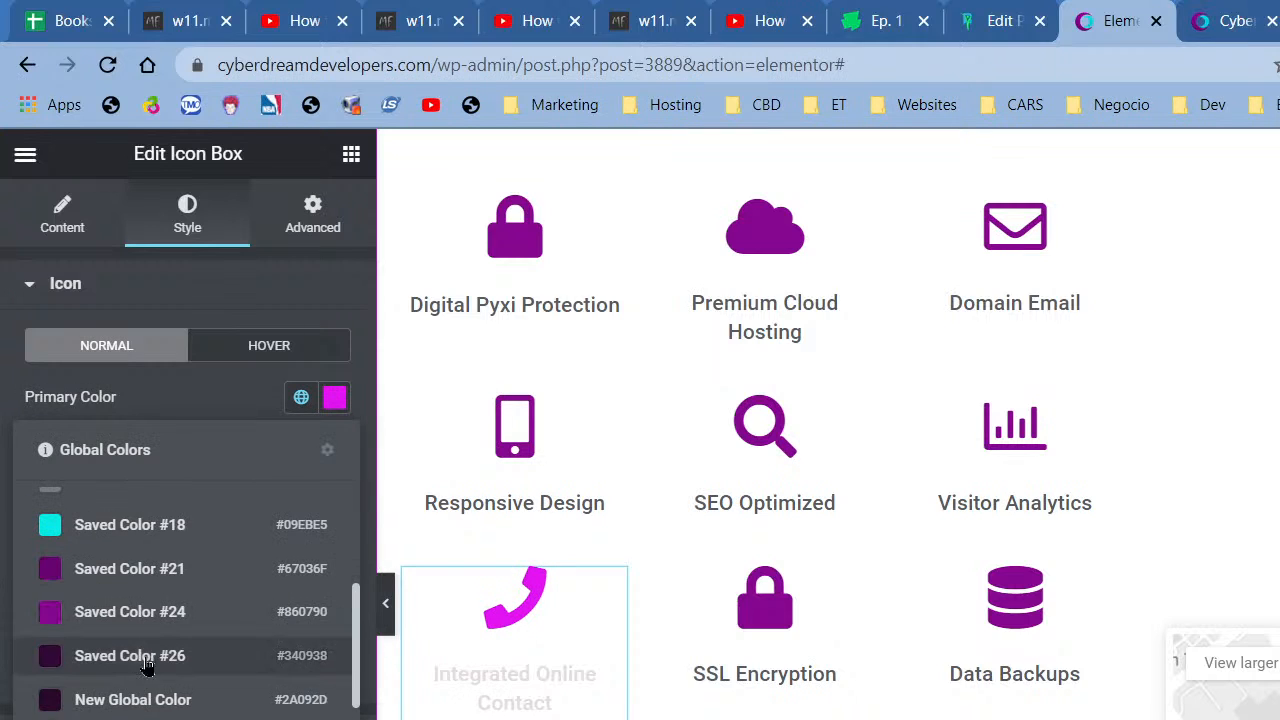
left_click(130, 611)
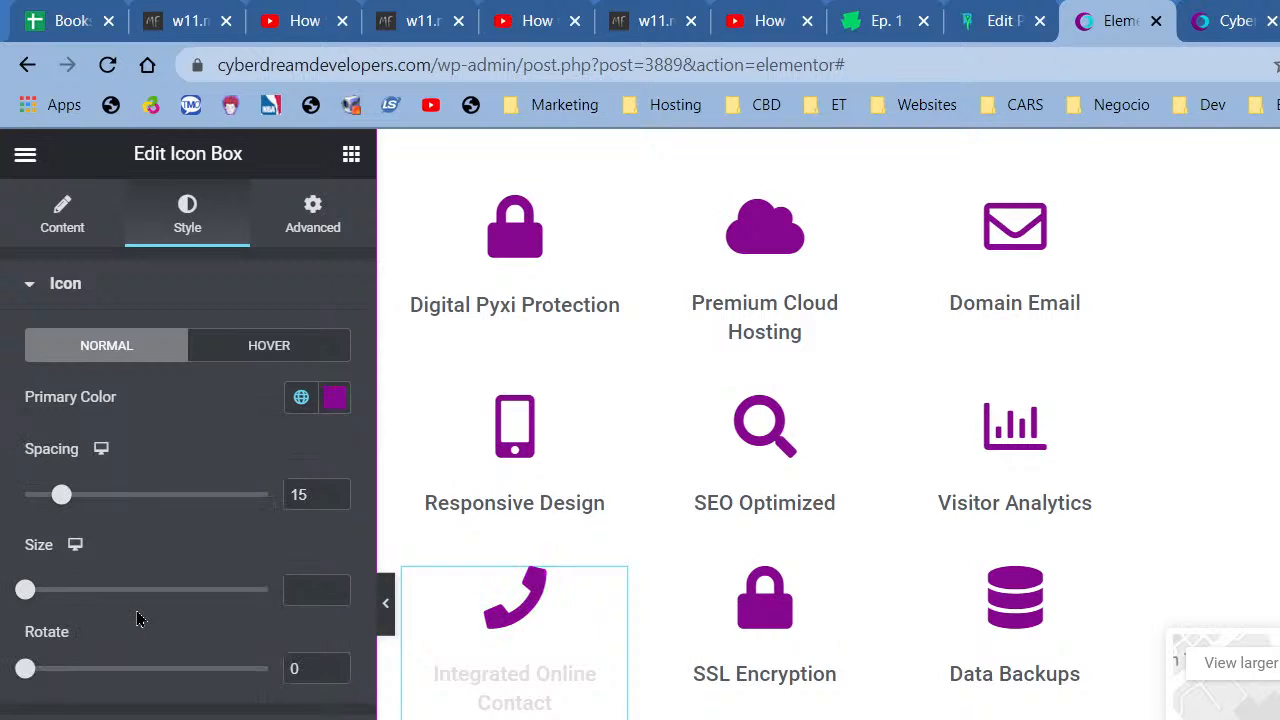
Copy the purple icon color's code and apply it as the illustration color on the unDraw page.
left_click(335, 398)
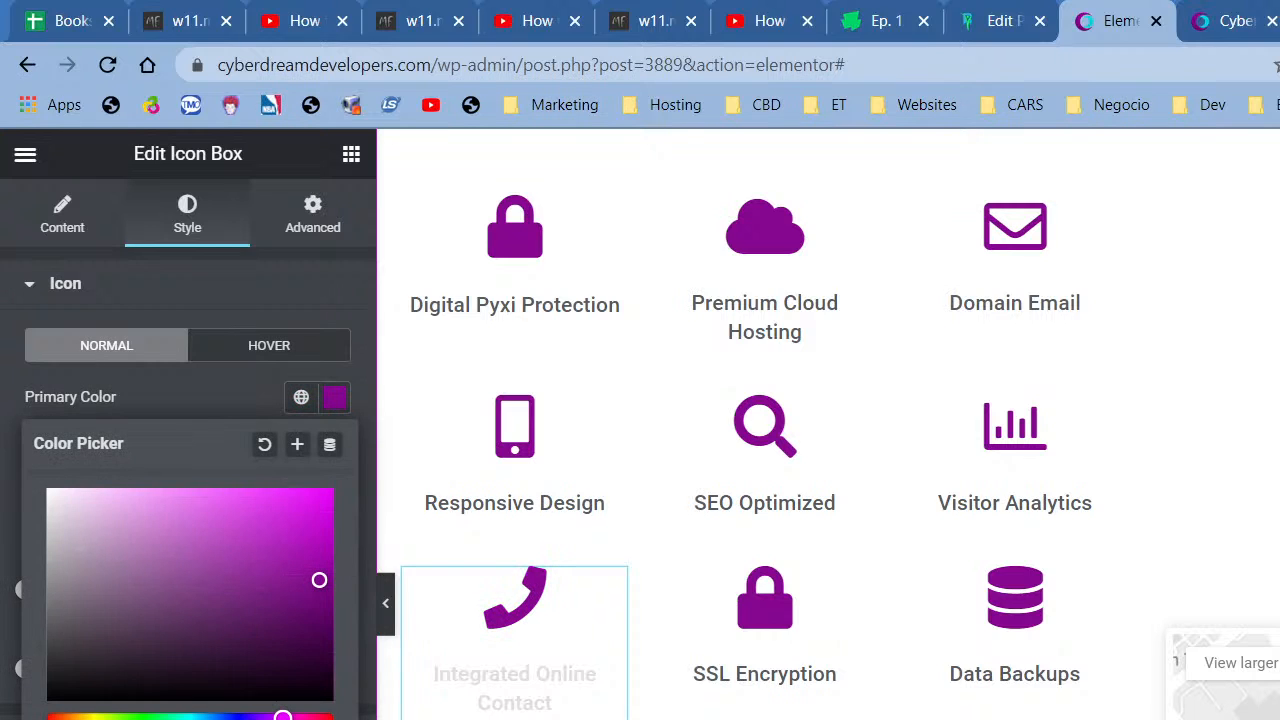
right_click(162, 715)
left_click(242, 410)
left_click(1279, 21)
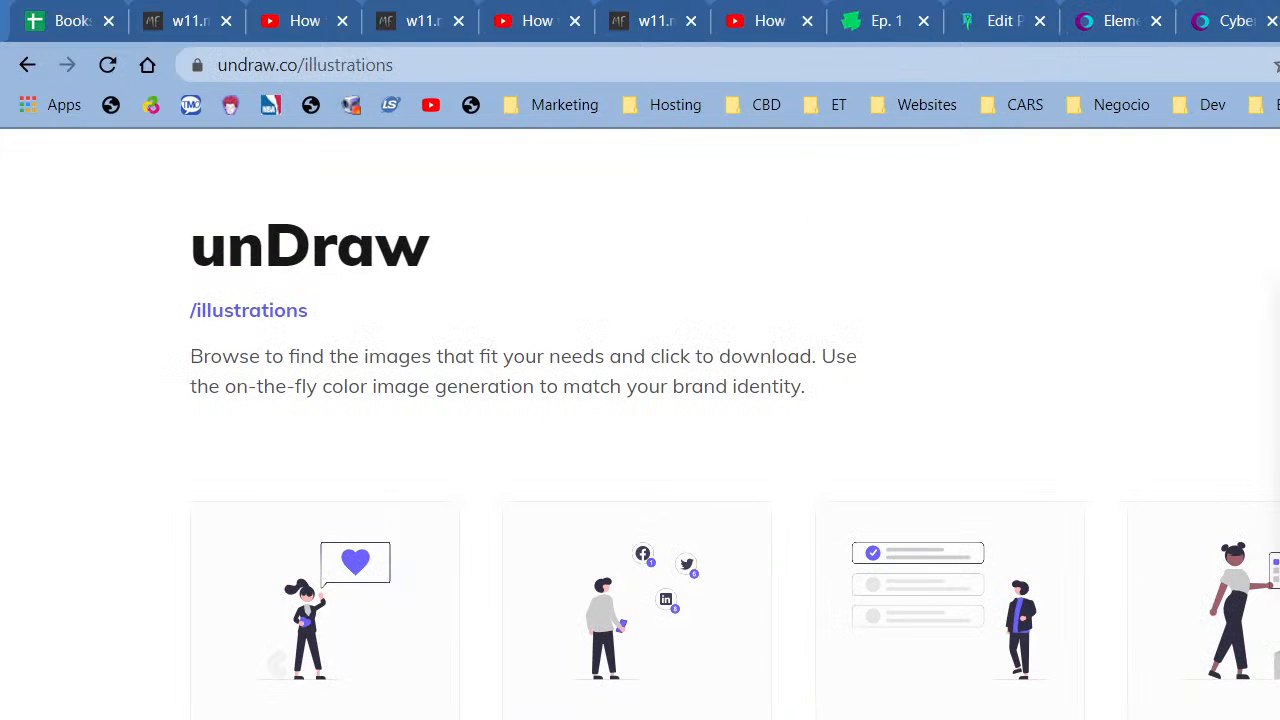
key("ctrl+v")
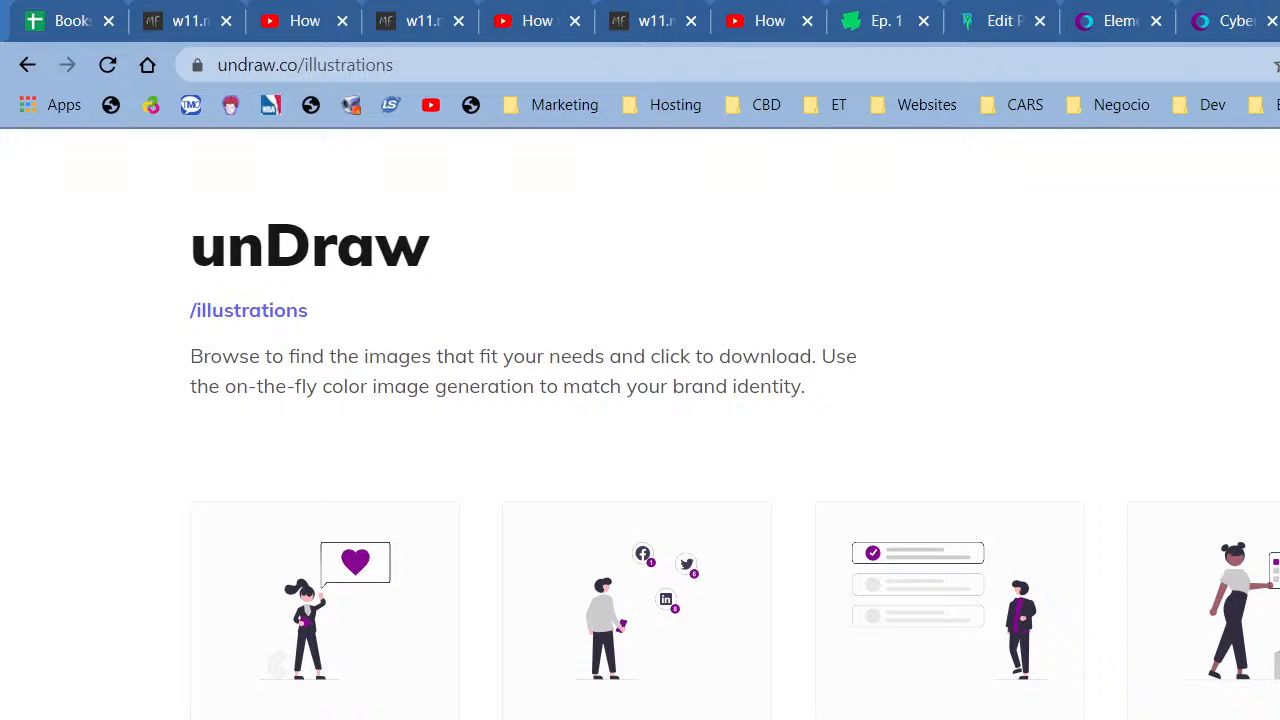
Search unDraw for "business" and look through the resulting illustrations.
left_click(1279, 170)
left_click(1024, 472)
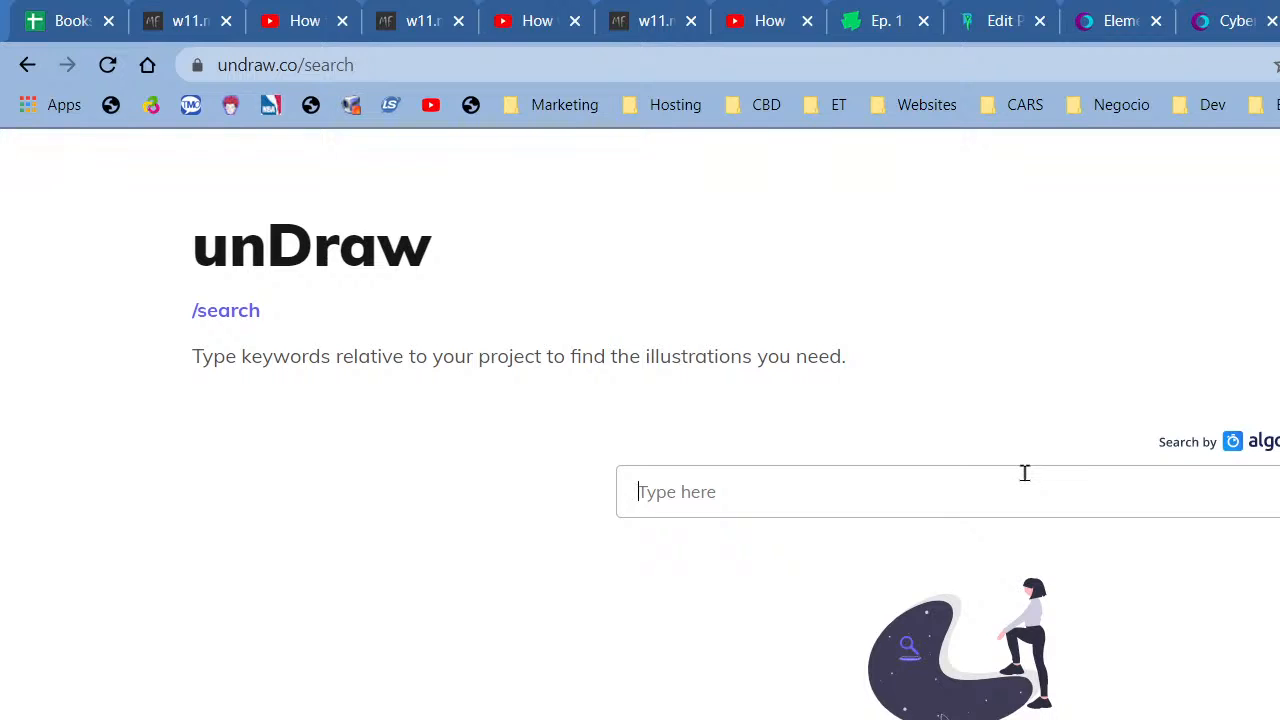
type("business")
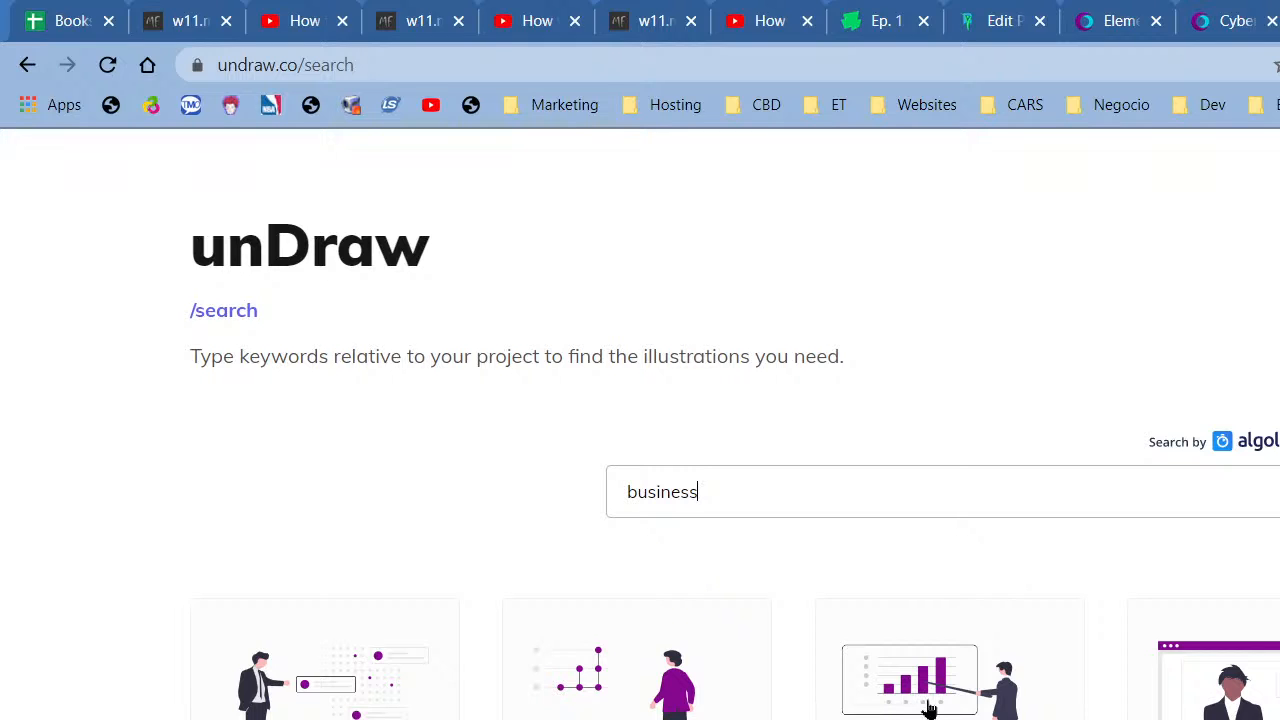
scroll(928, 707, "down", 1)
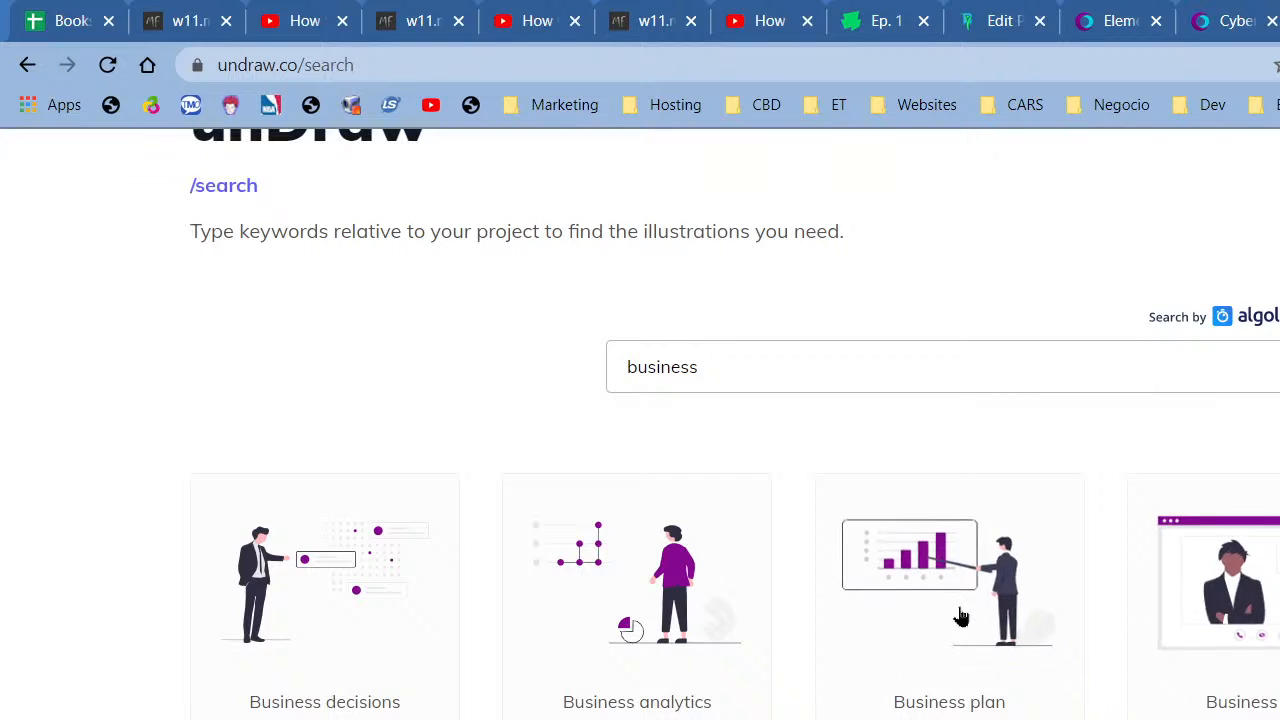
scroll(960, 614, "down", 4)
scroll(960, 614, "down", 2)
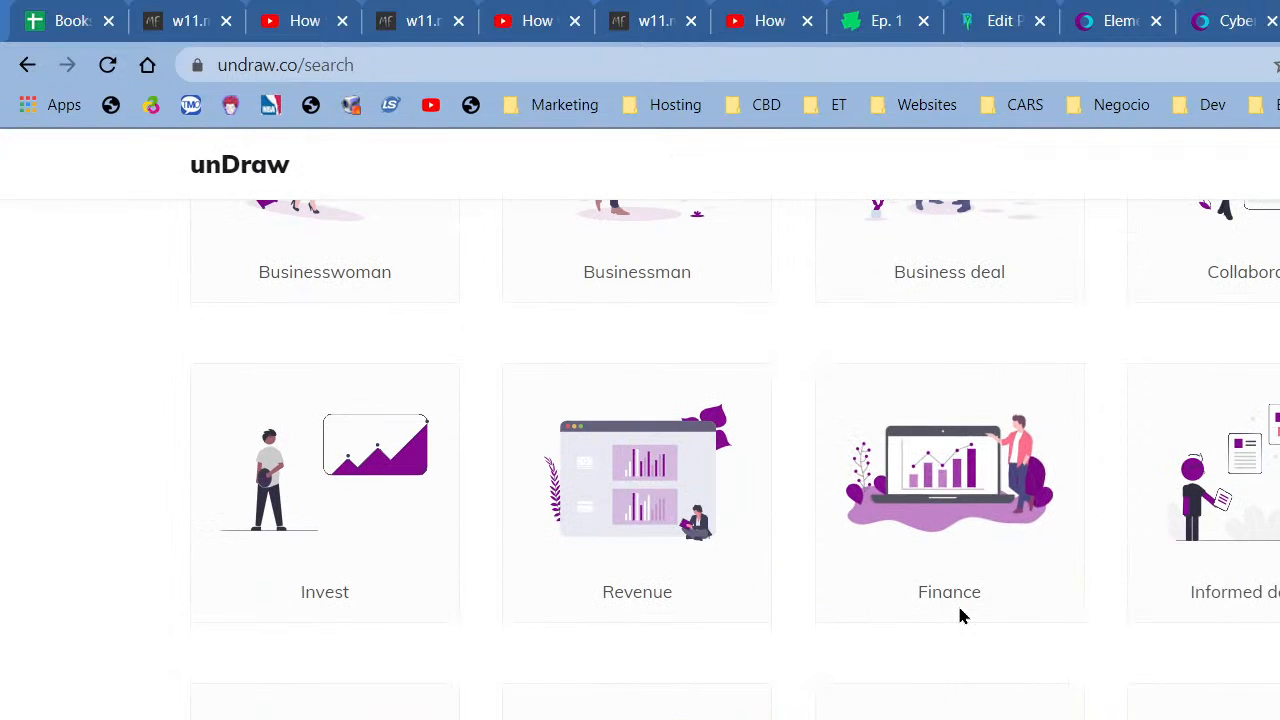
Download the Finance illustration as a PNG into the Images folder under CBD Videos, Live Streams, CBD Redesign.
left_click(958, 606)
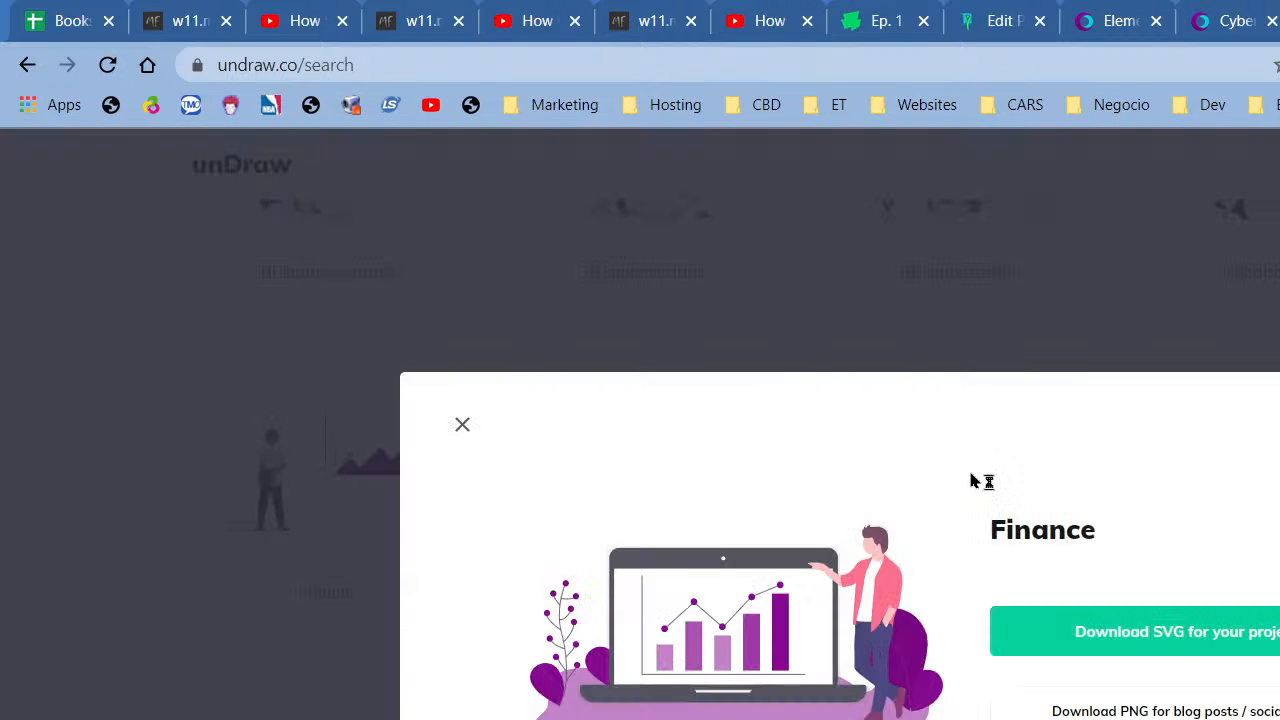
left_click(1262, 711)
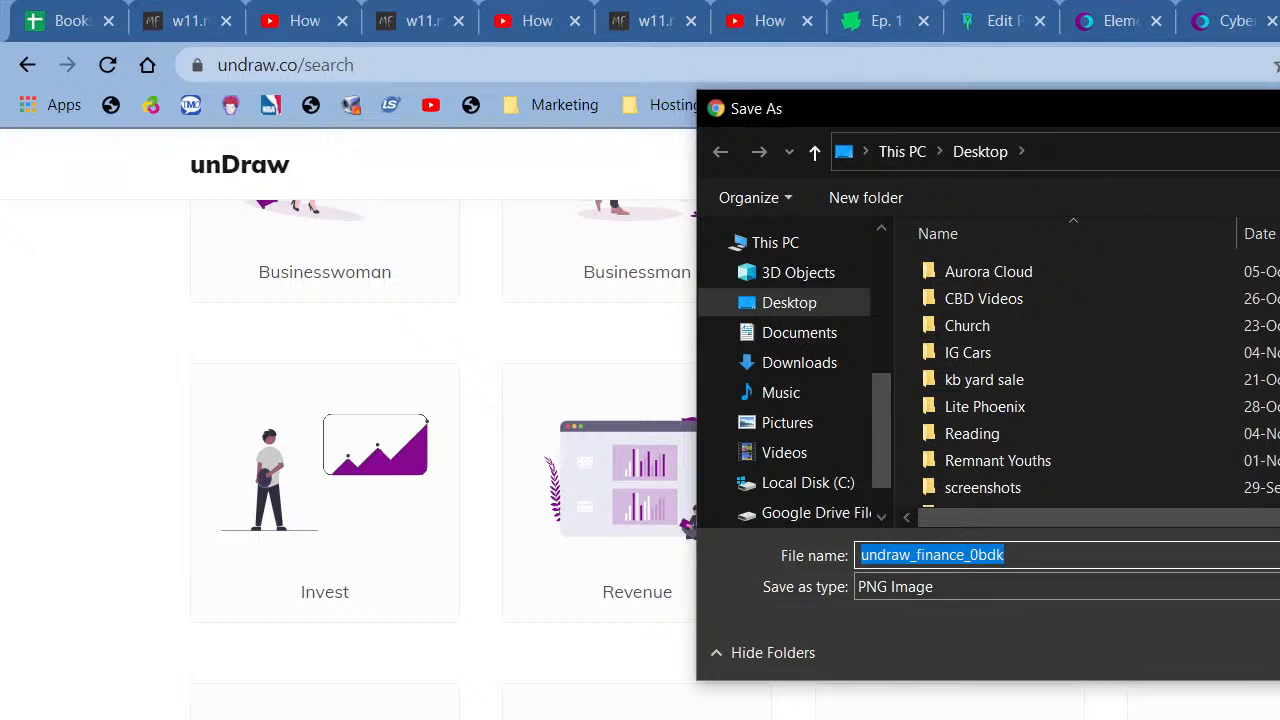
double_click(1013, 316)
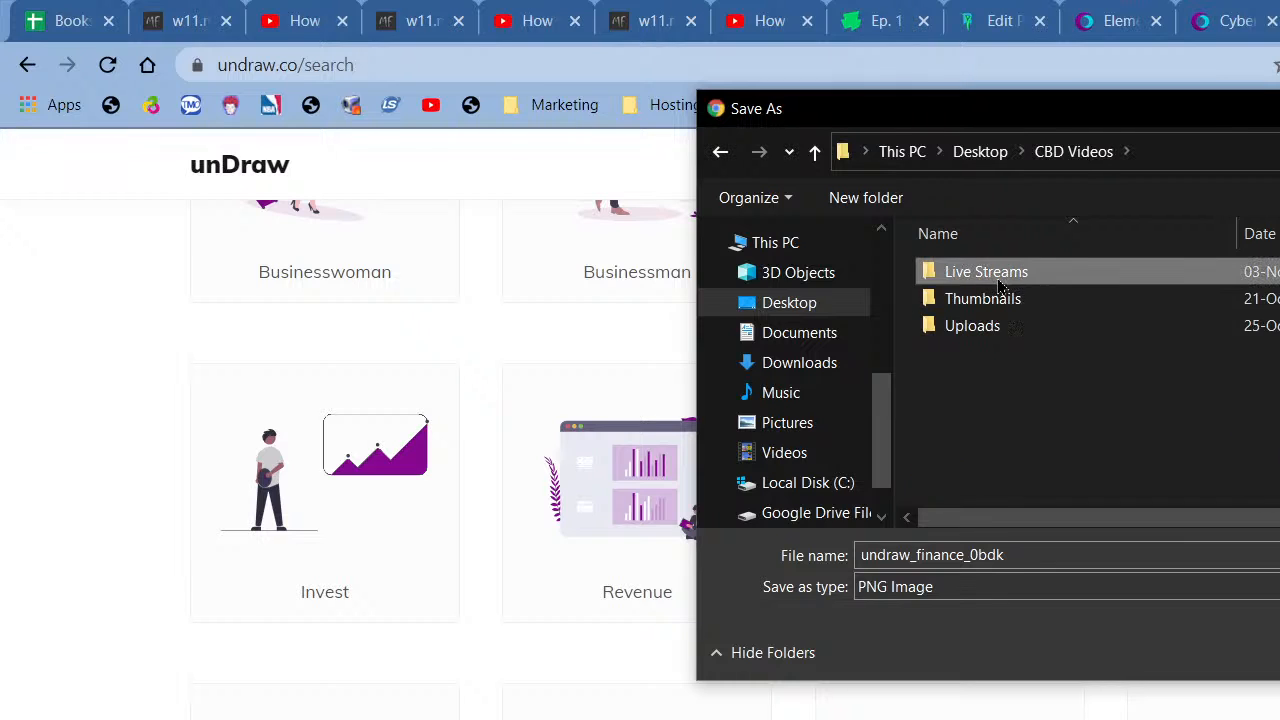
double_click(998, 283)
double_click(1000, 300)
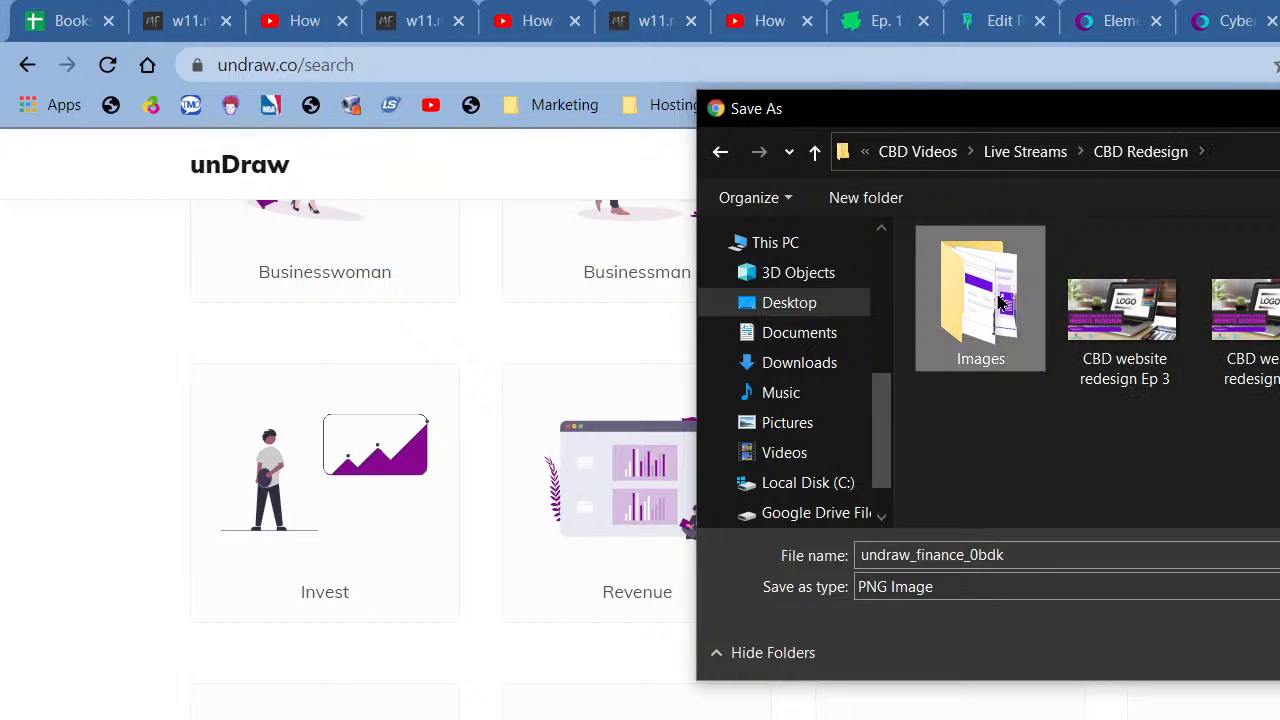
double_click(998, 300)
key("Return")
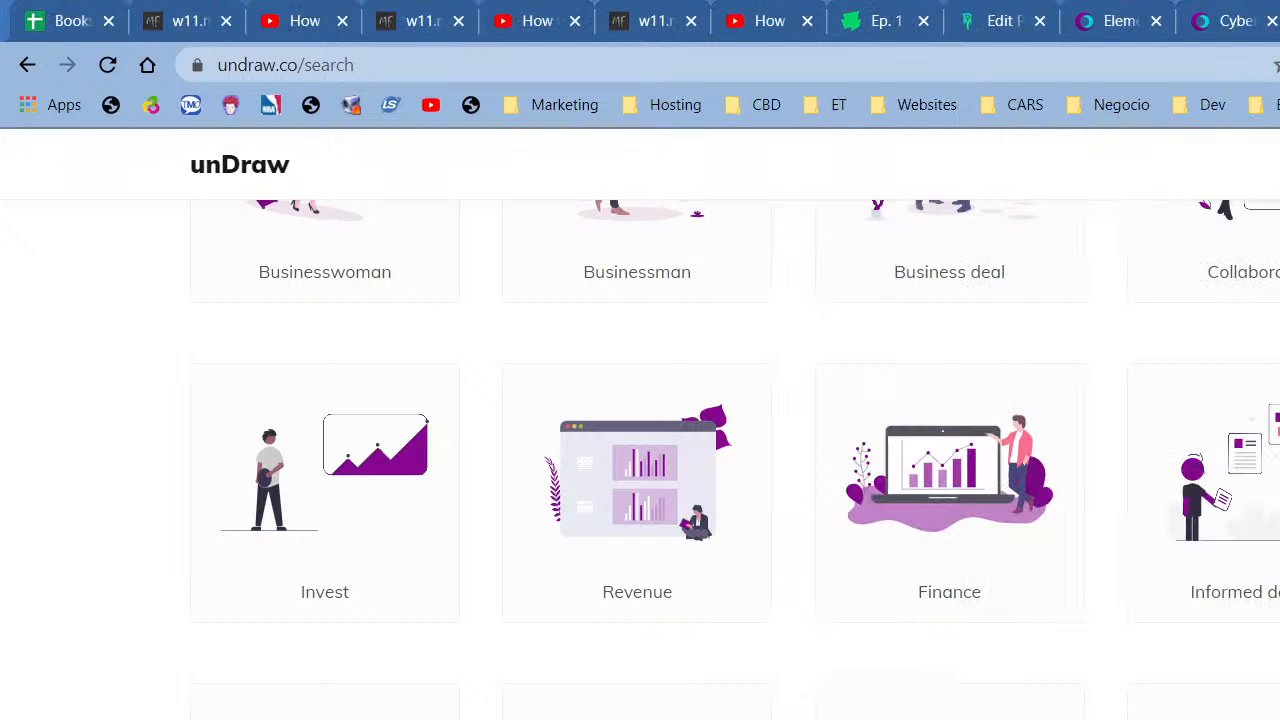
Return to the Elementor editor and add an Image widget beside the feature icon boxes.
left_click(1245, 14)
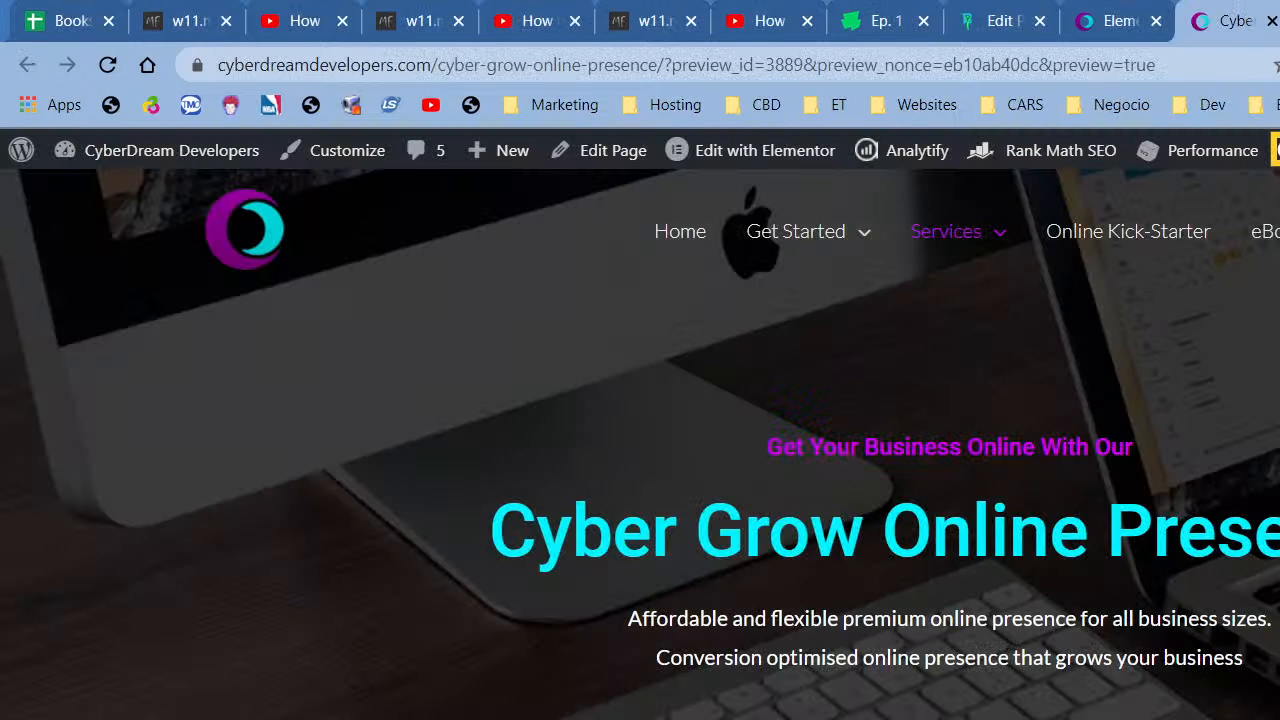
left_click(1143, 28)
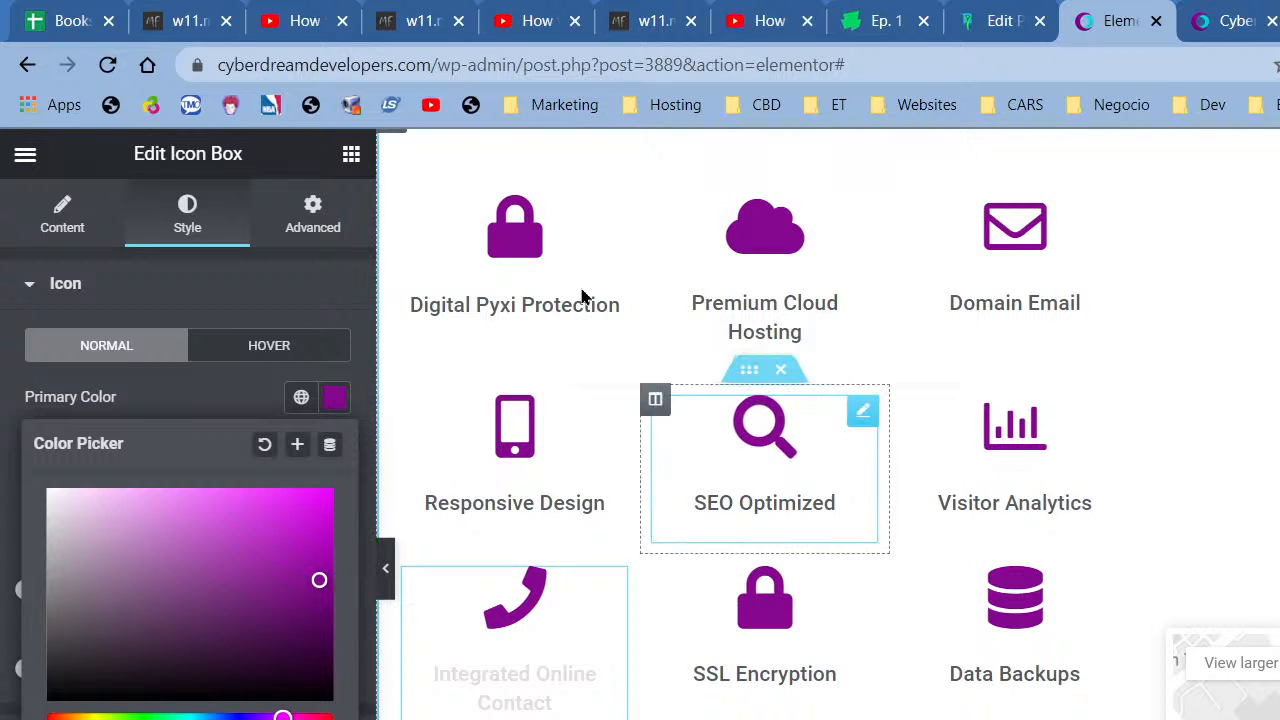
left_click(403, 180)
left_click(351, 154)
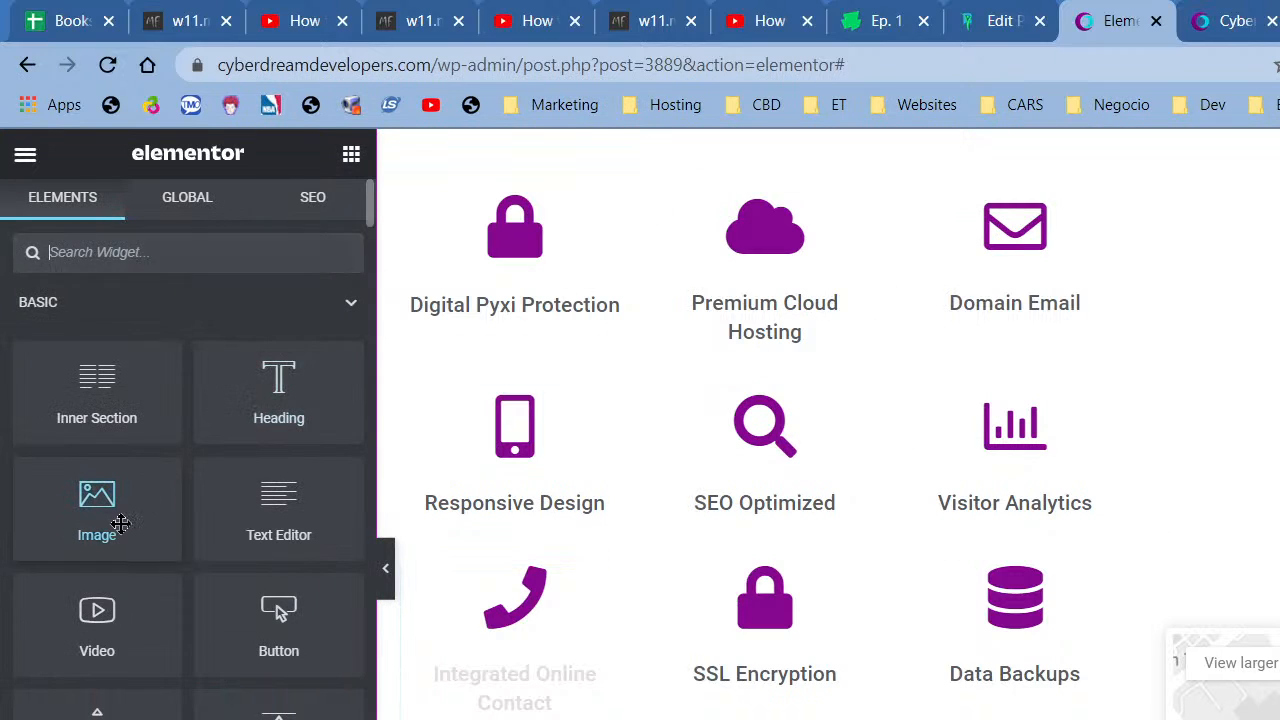
left_click_drag(120, 524, 1134, 691)
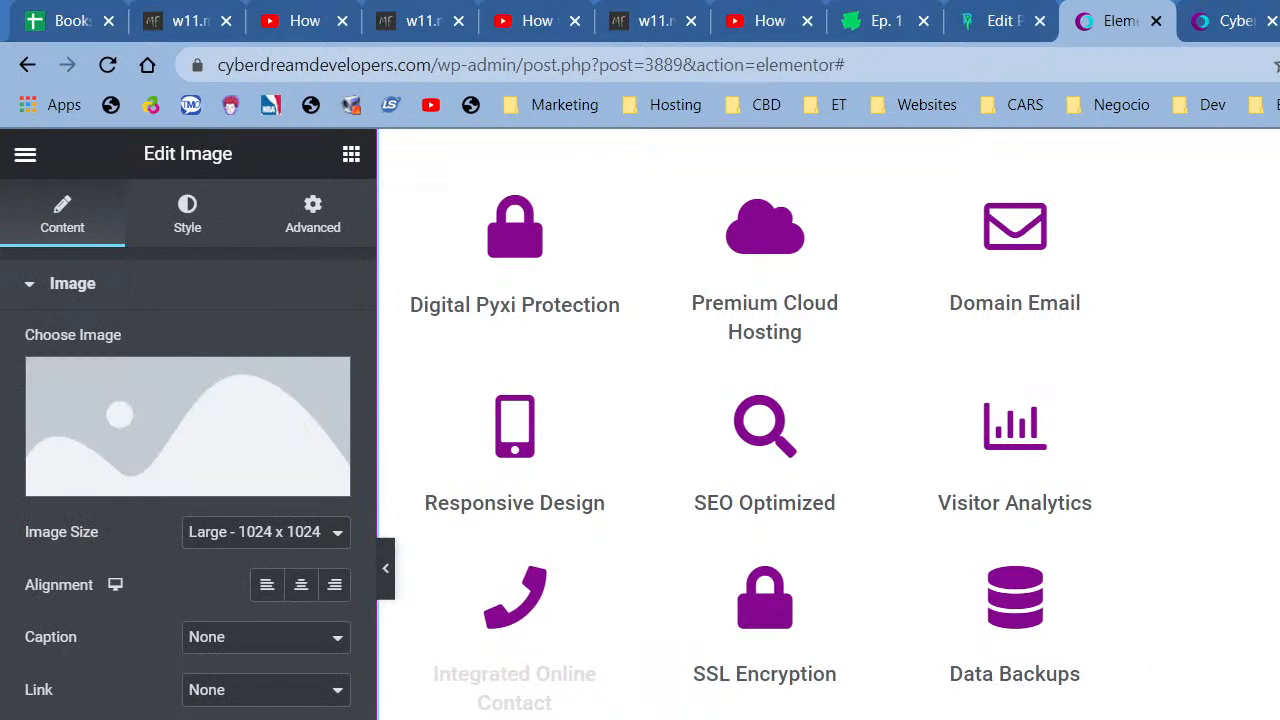
Upload the downloaded Finance illustration to the media library and insert it into the Image widget.
left_click(120, 404)
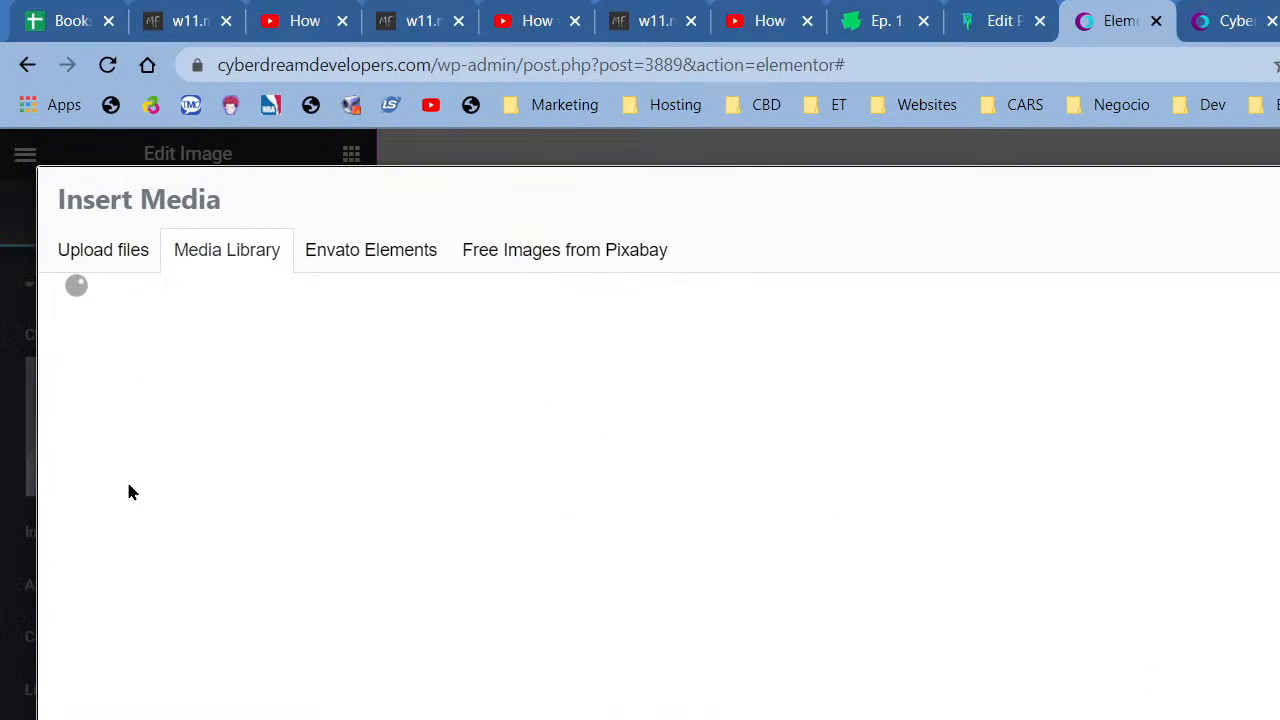
left_click_drag(349, 719, 350, 705)
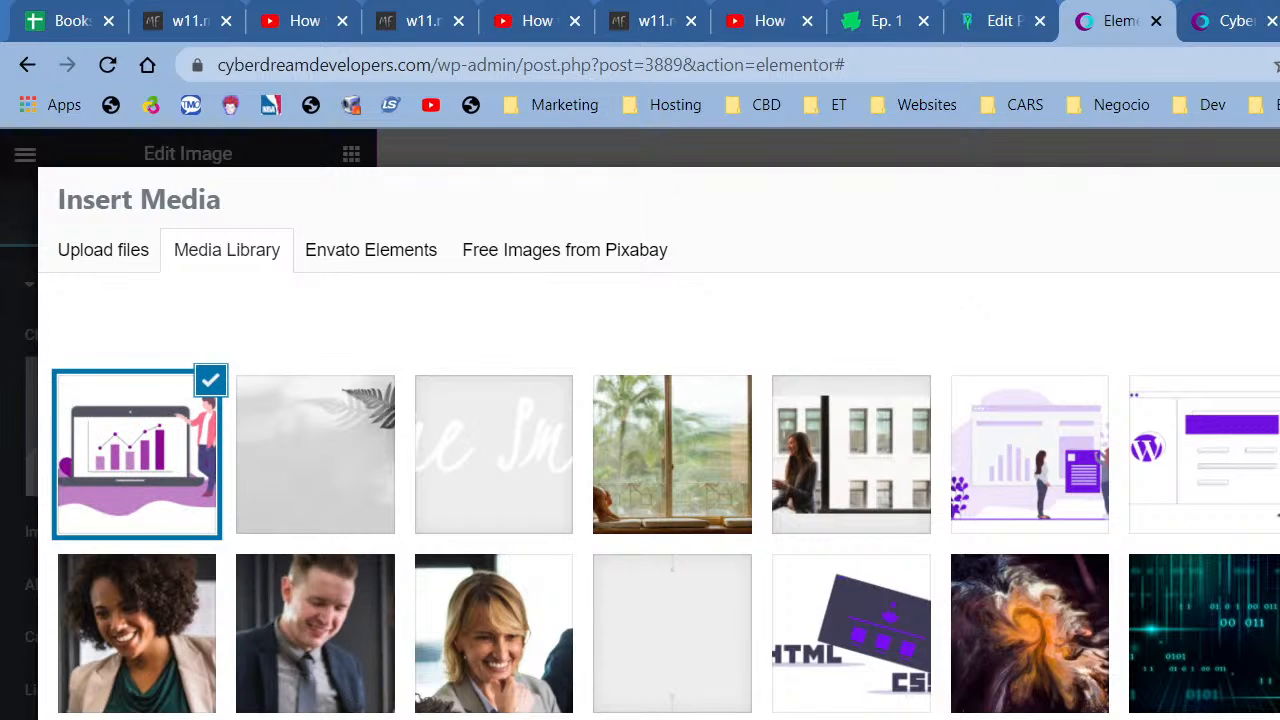
left_click(1275, 715)
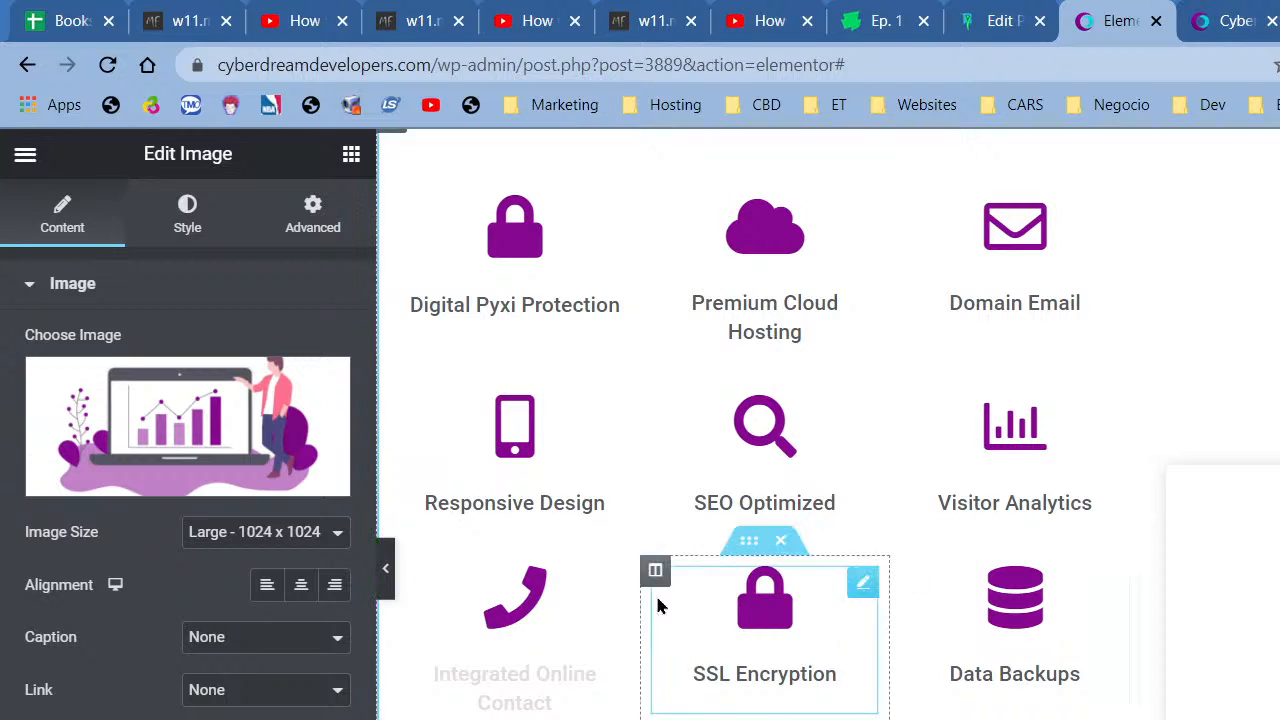
Reset the CSS filters of the Finance image to restore its original colors.
left_click(200, 229)
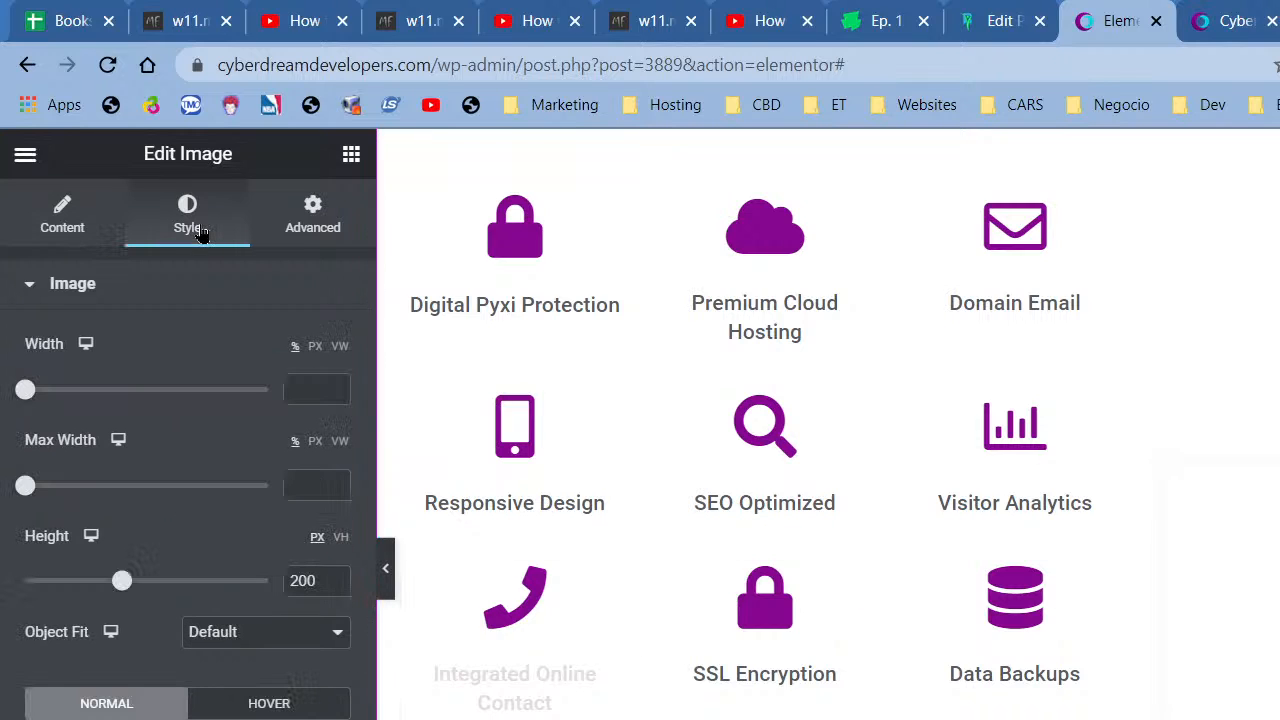
scroll(240, 487, "down", 3)
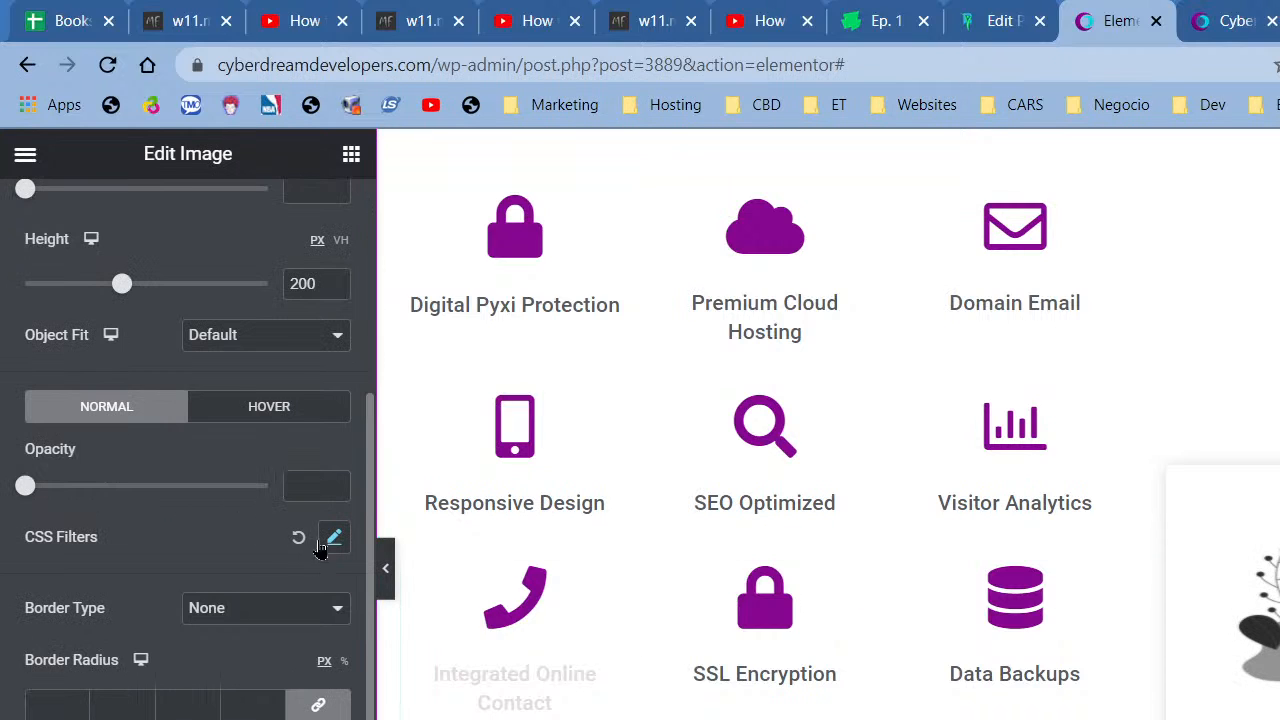
left_click(298, 537)
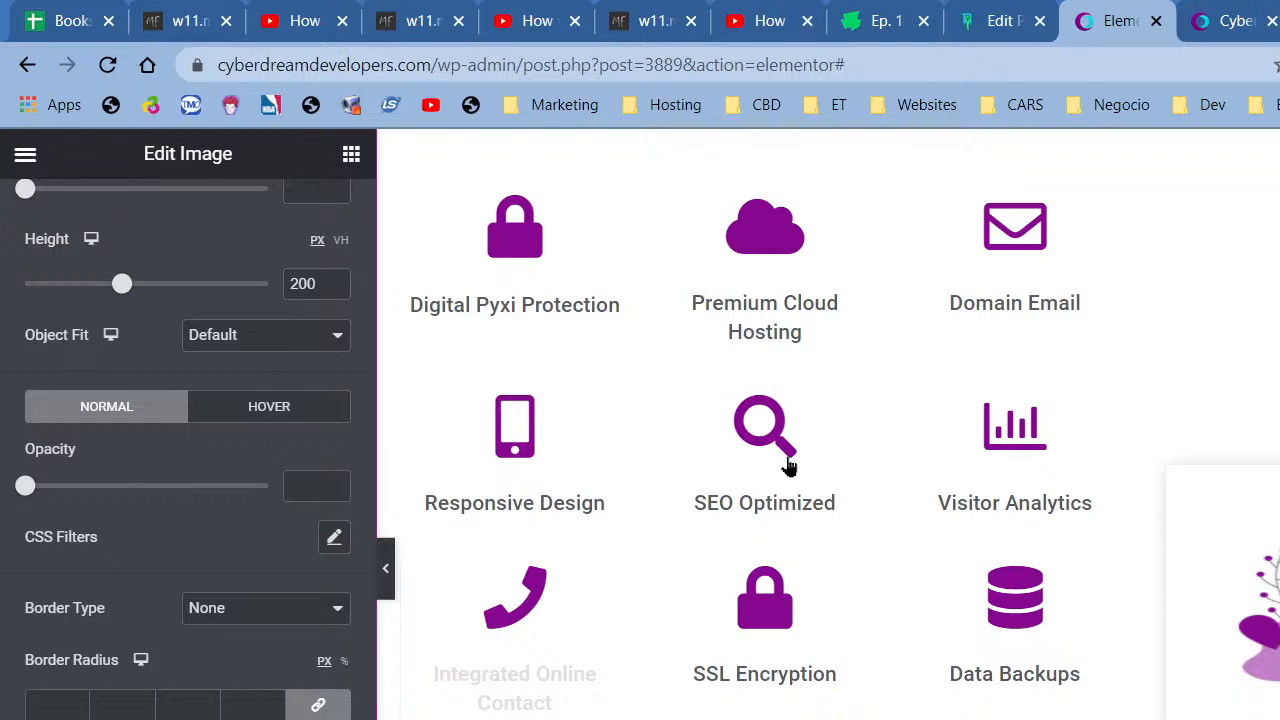
Add a fresh Image widget beside the feature icon boxes and insert the purple Finance illustration from the media library.
left_click(353, 157)
left_click_drag(97, 505, 1014, 534)
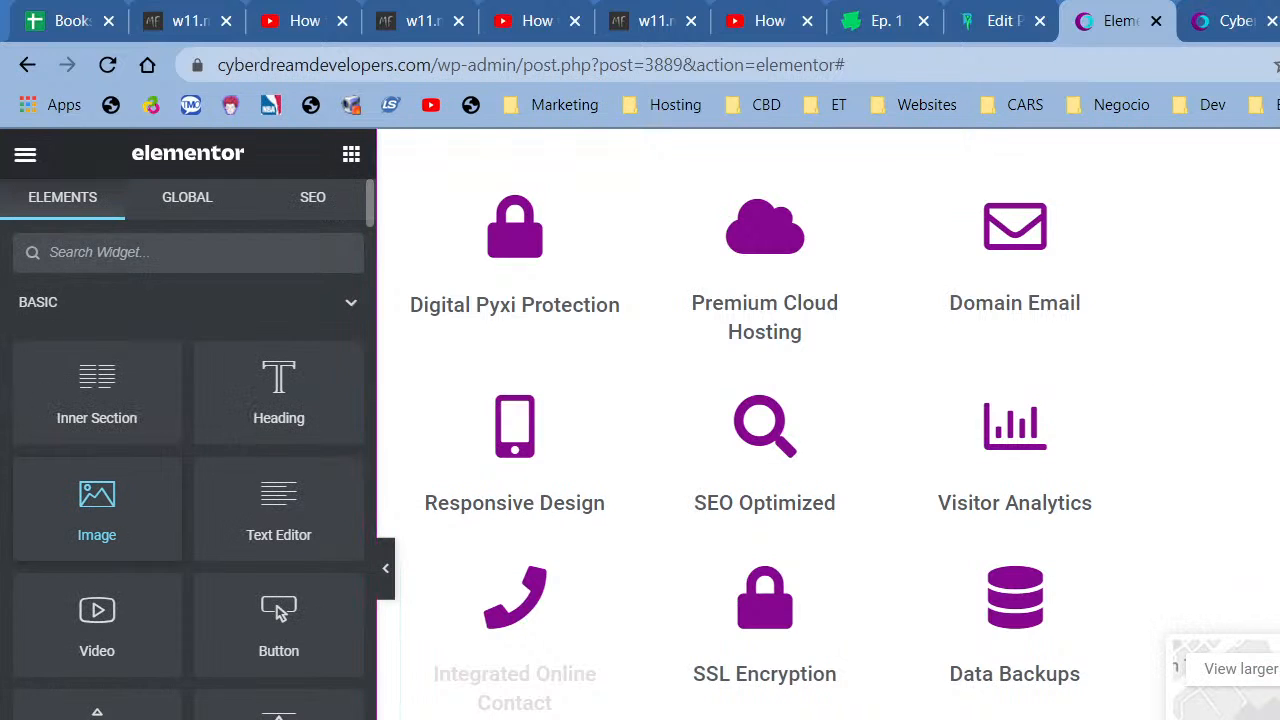
left_click(195, 401)
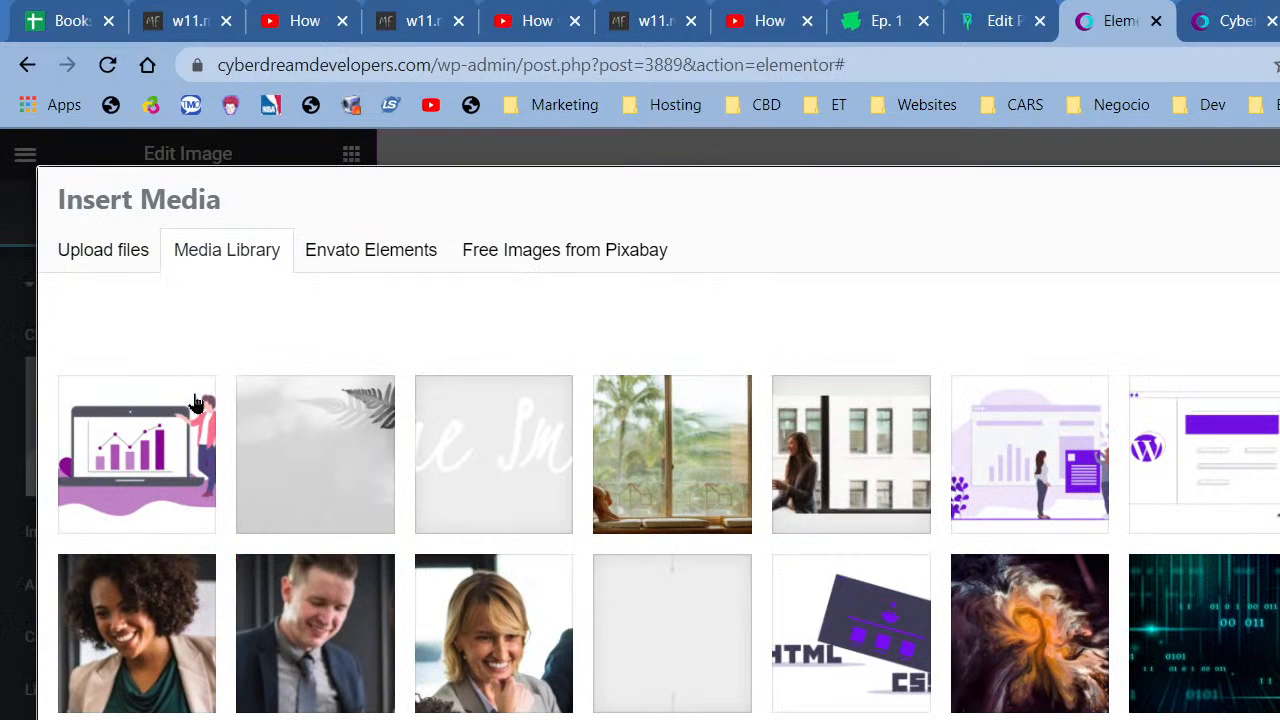
left_click(195, 401)
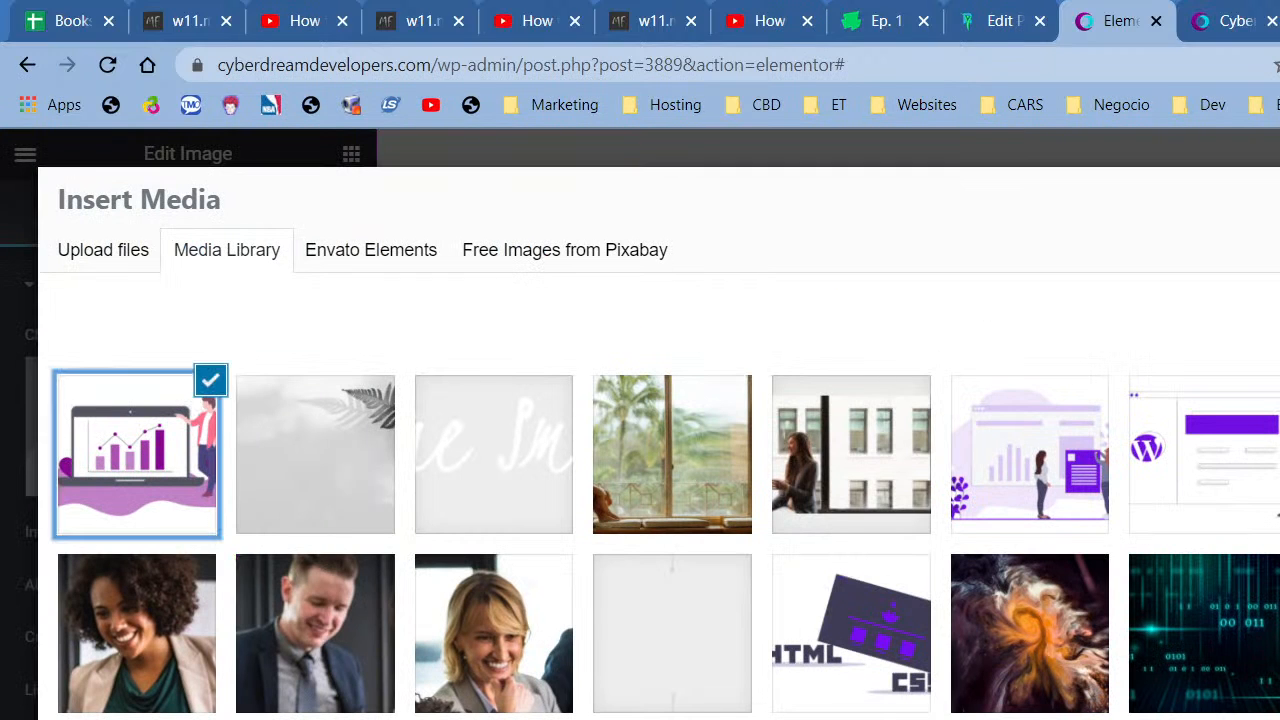
left_click(1279, 719)
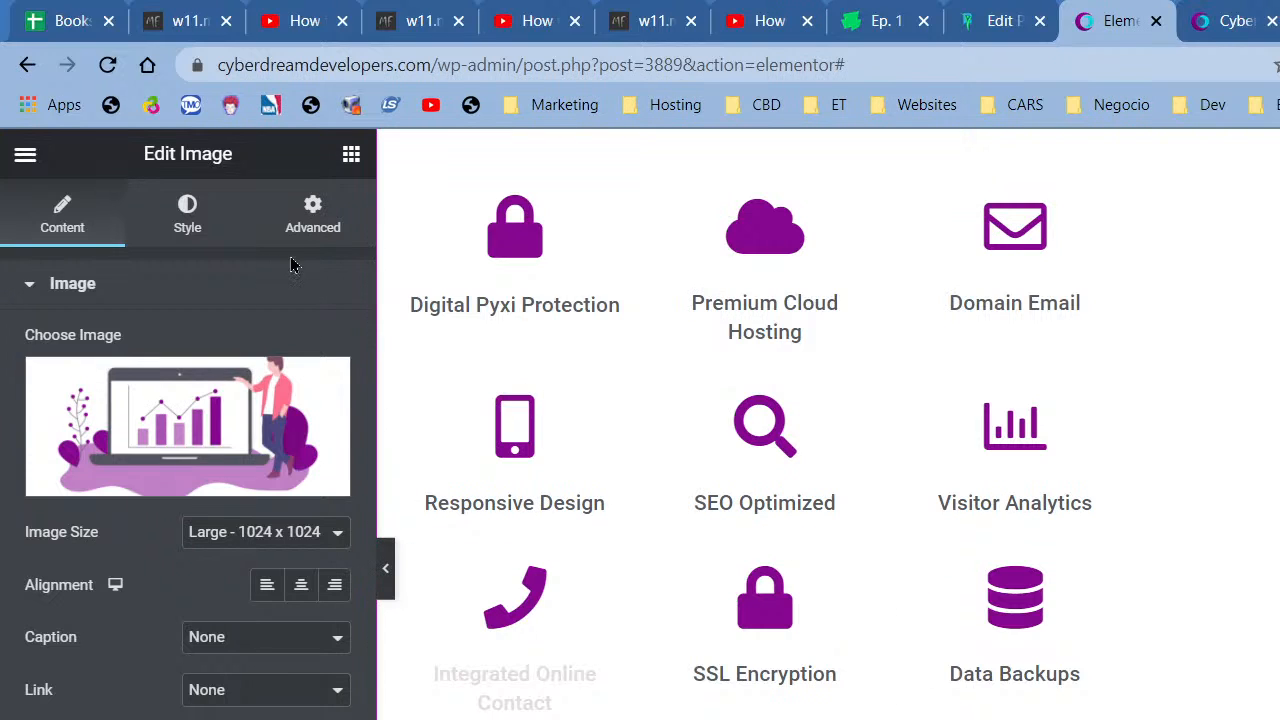
left_click(305, 220)
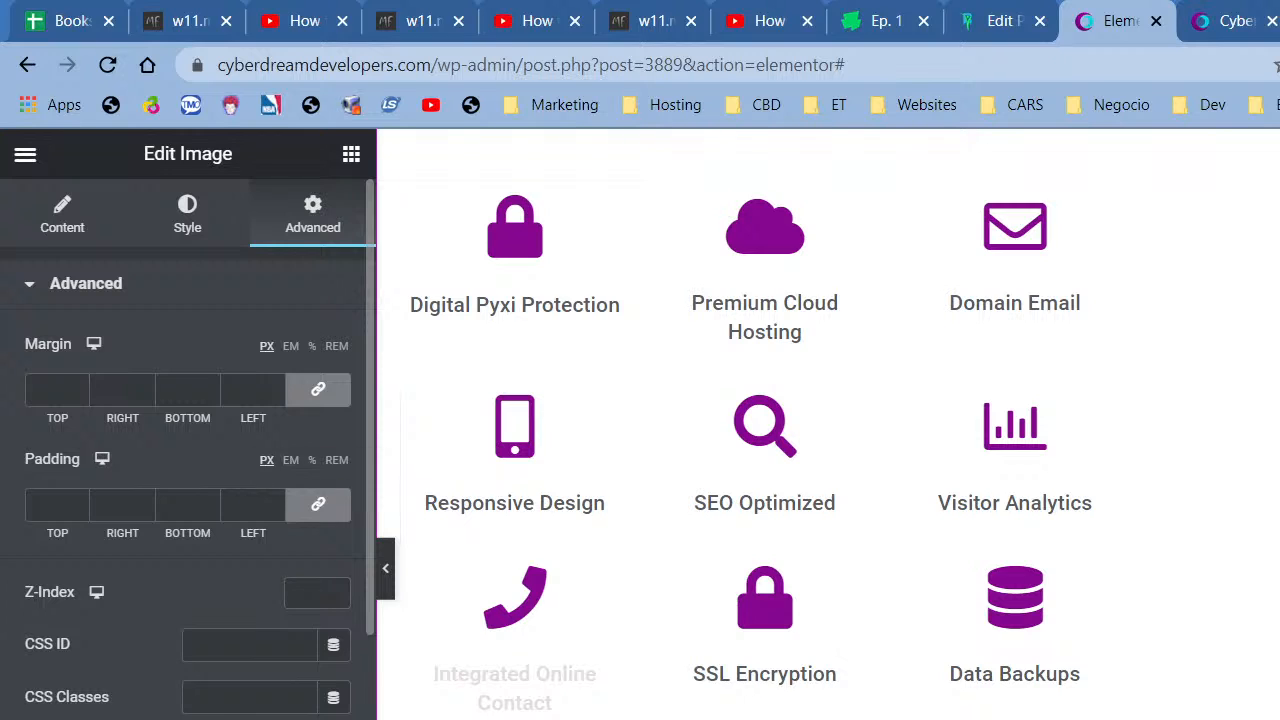
scroll(188, 450, "down", 5)
scroll(188, 450, "up", 2)
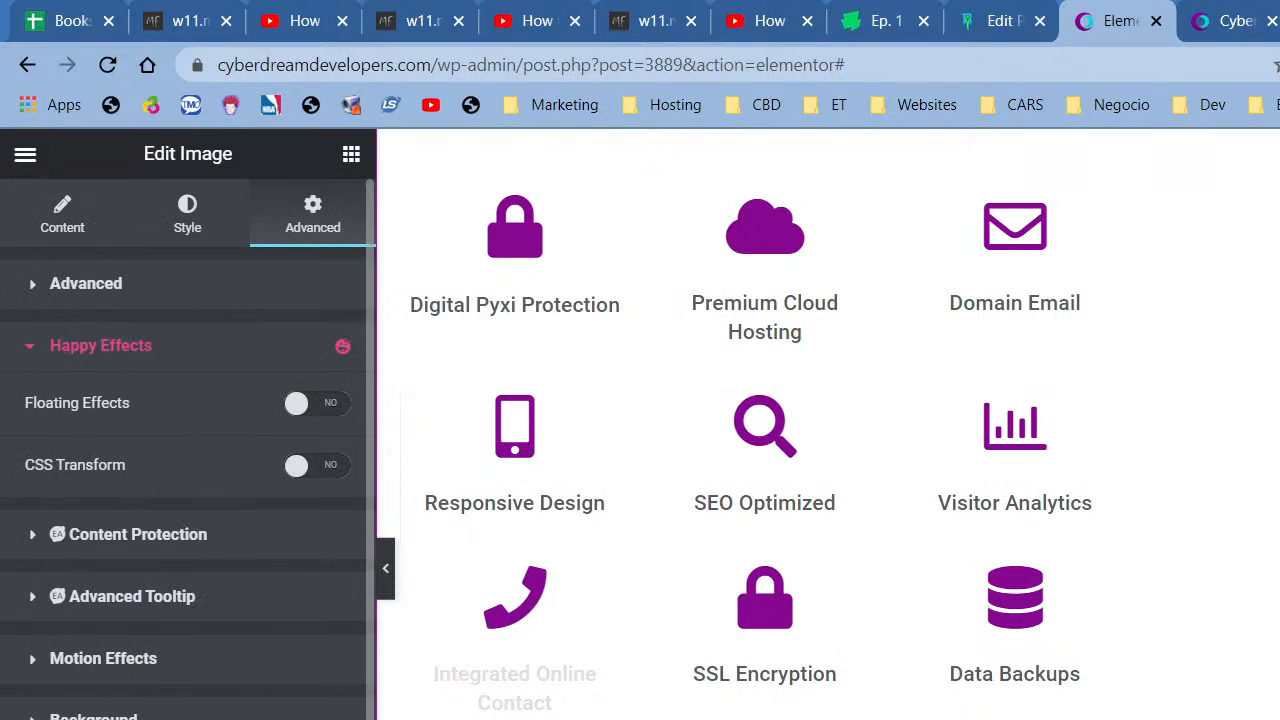
left_click(309, 466)
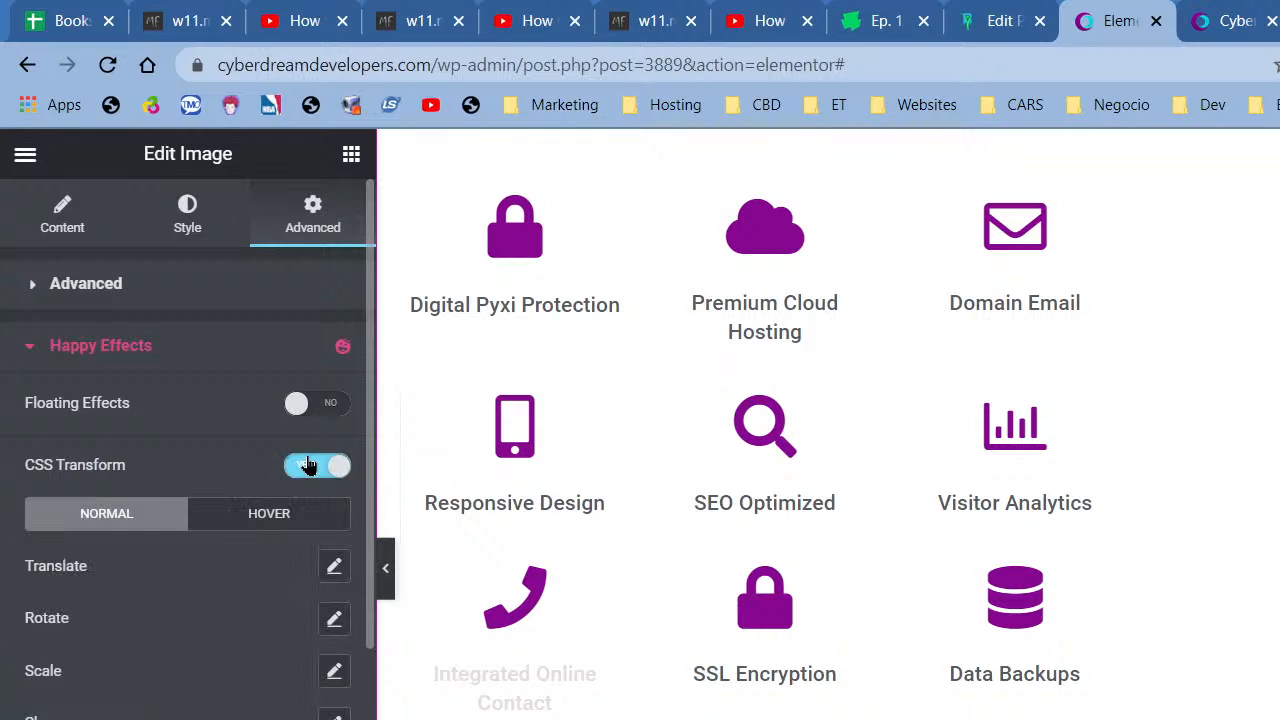
left_click(309, 466)
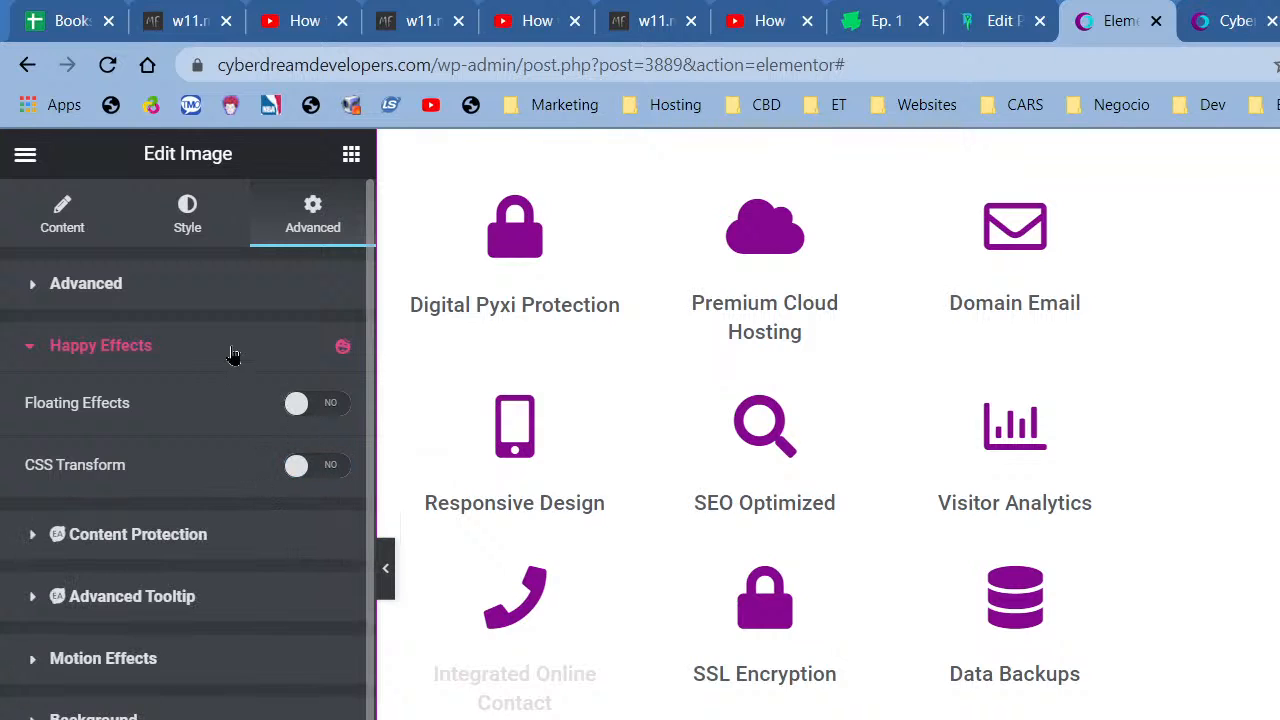
Unlink the Finance image's margin and padding values and set its Z-Index to 1.
left_click(222, 300)
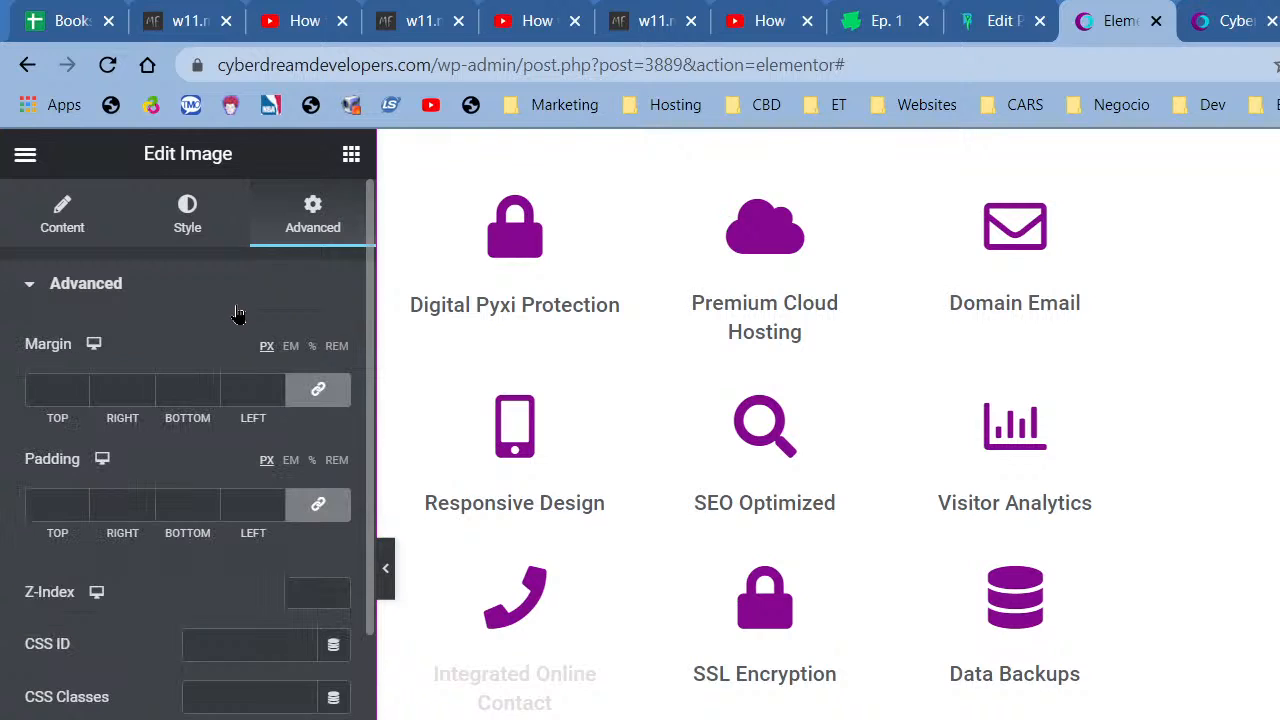
left_click(345, 508)
left_click(336, 398)
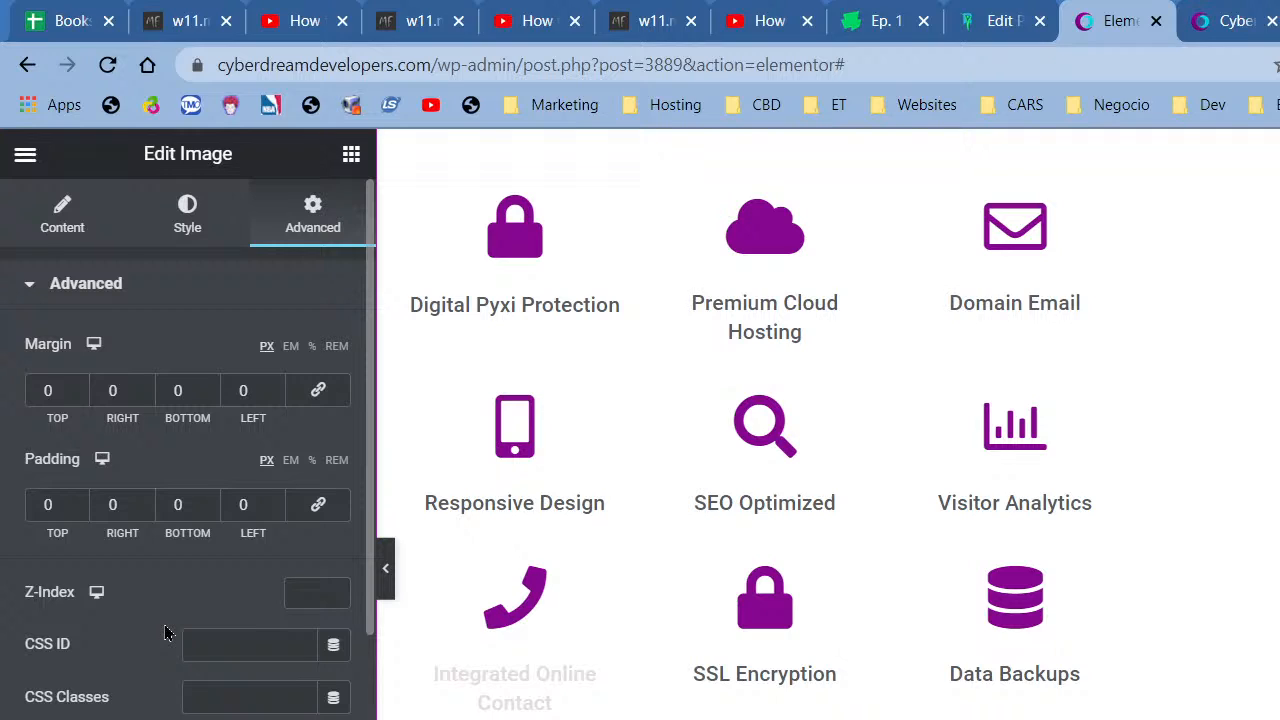
left_click(326, 593)
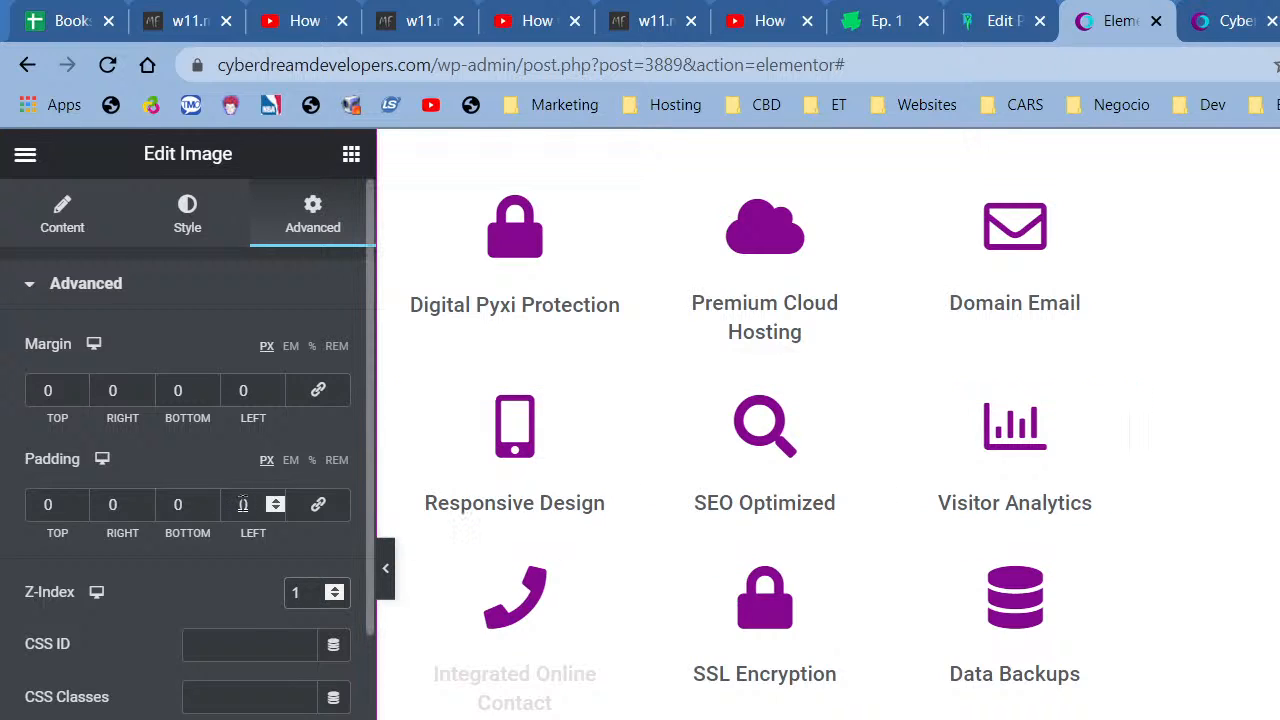
Set the Finance image's left margin to -80 px.
double_click(250, 391)
type("0")
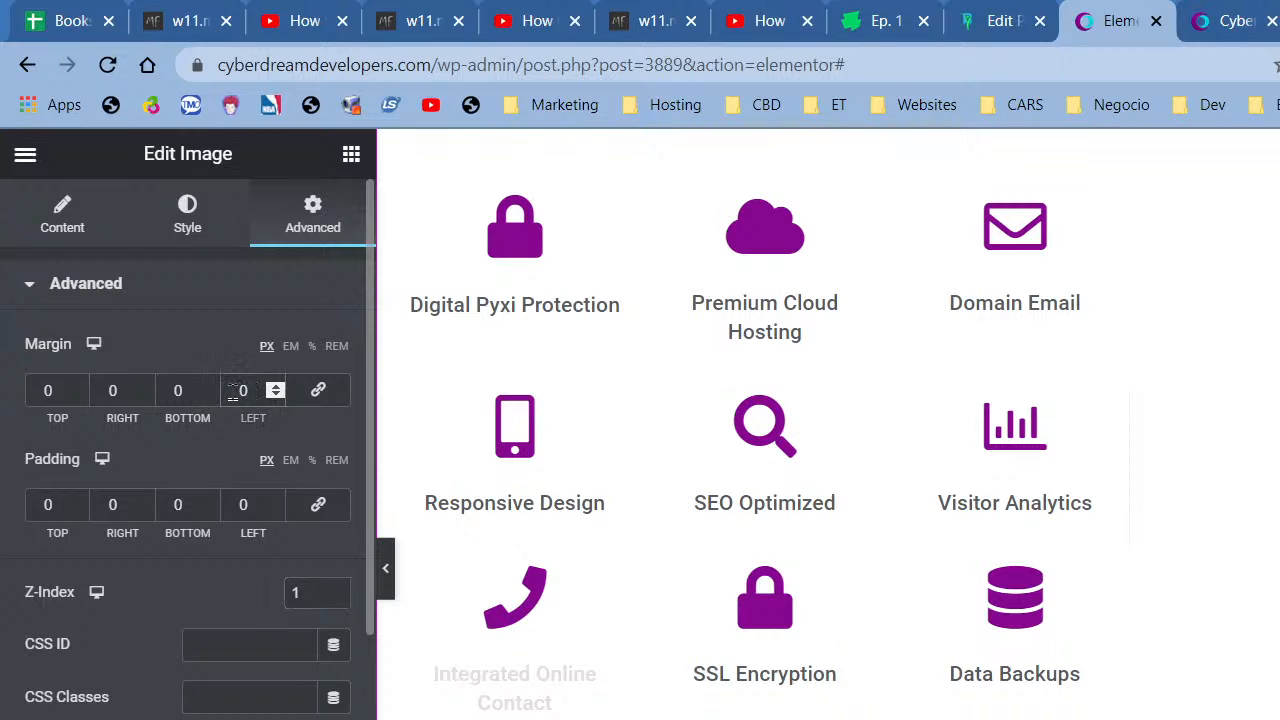
type("5")
type("-8")
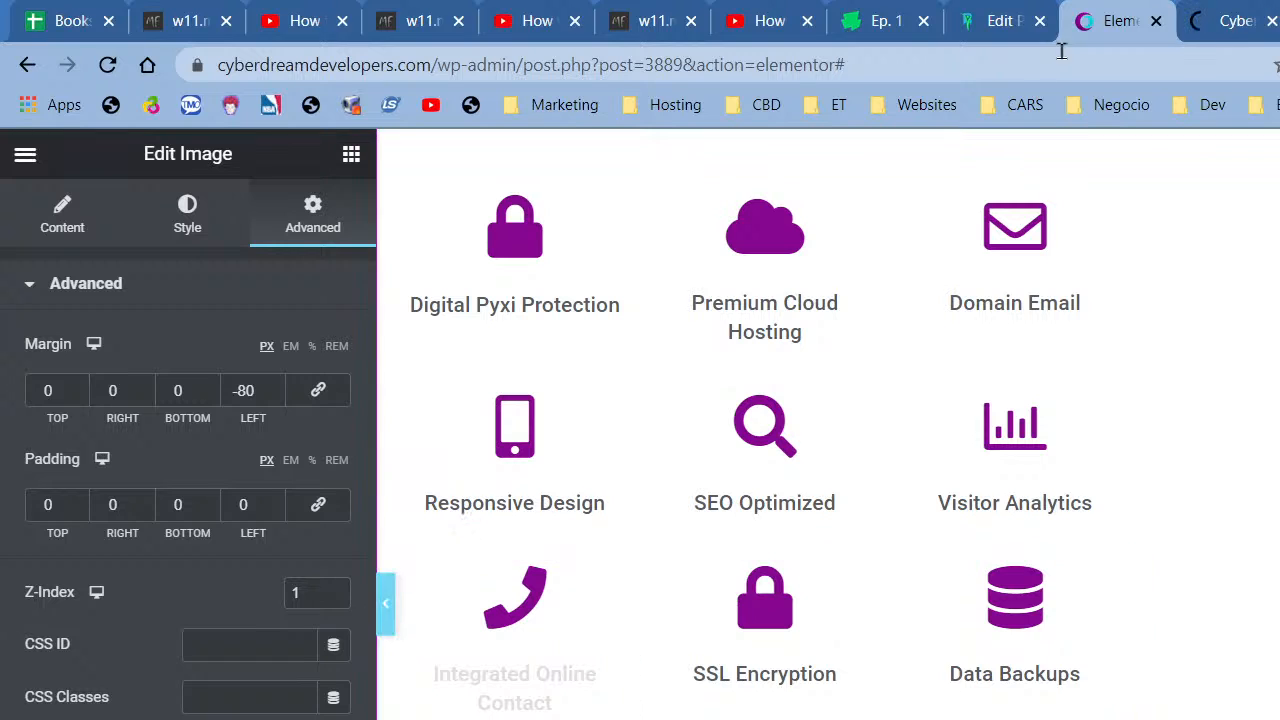
Switch to the page preview and review the sections down to the feature icons and the Finance illustration.
left_click(1264, 9)
scroll(1158, 530, "down", 10)
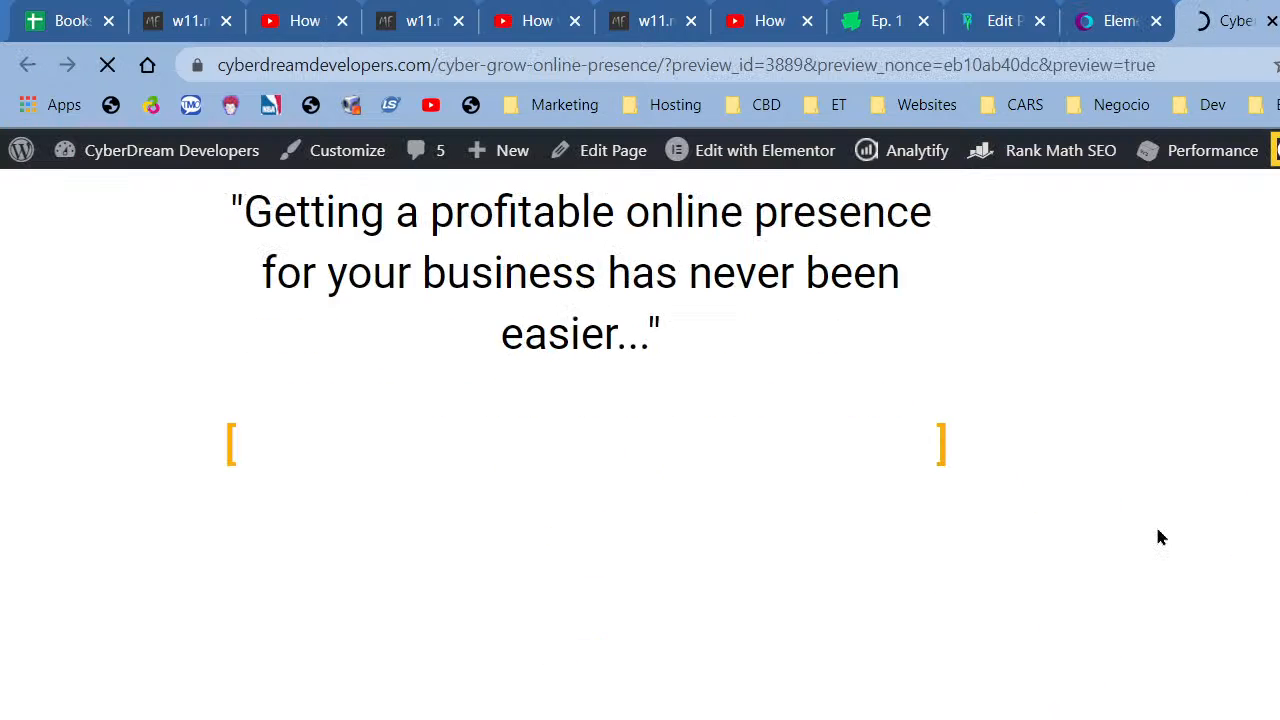
scroll(1160, 537, "down", 6)
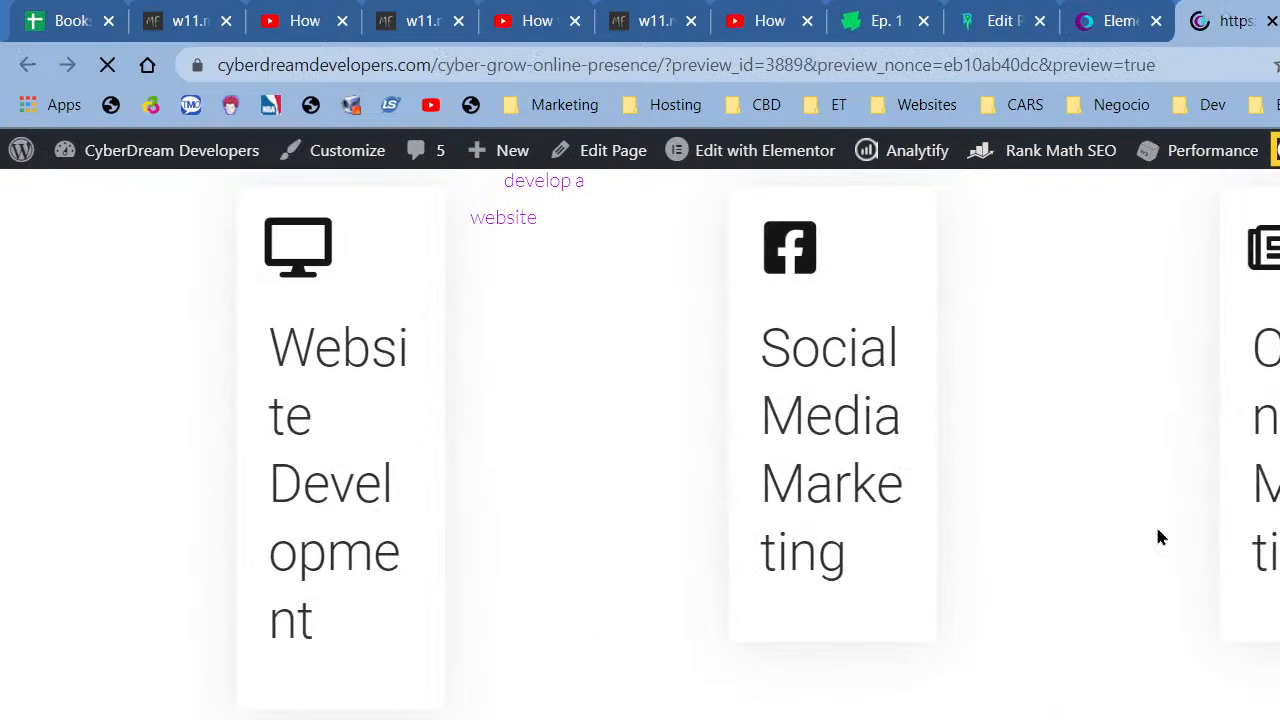
scroll(1157, 539, "down", 6)
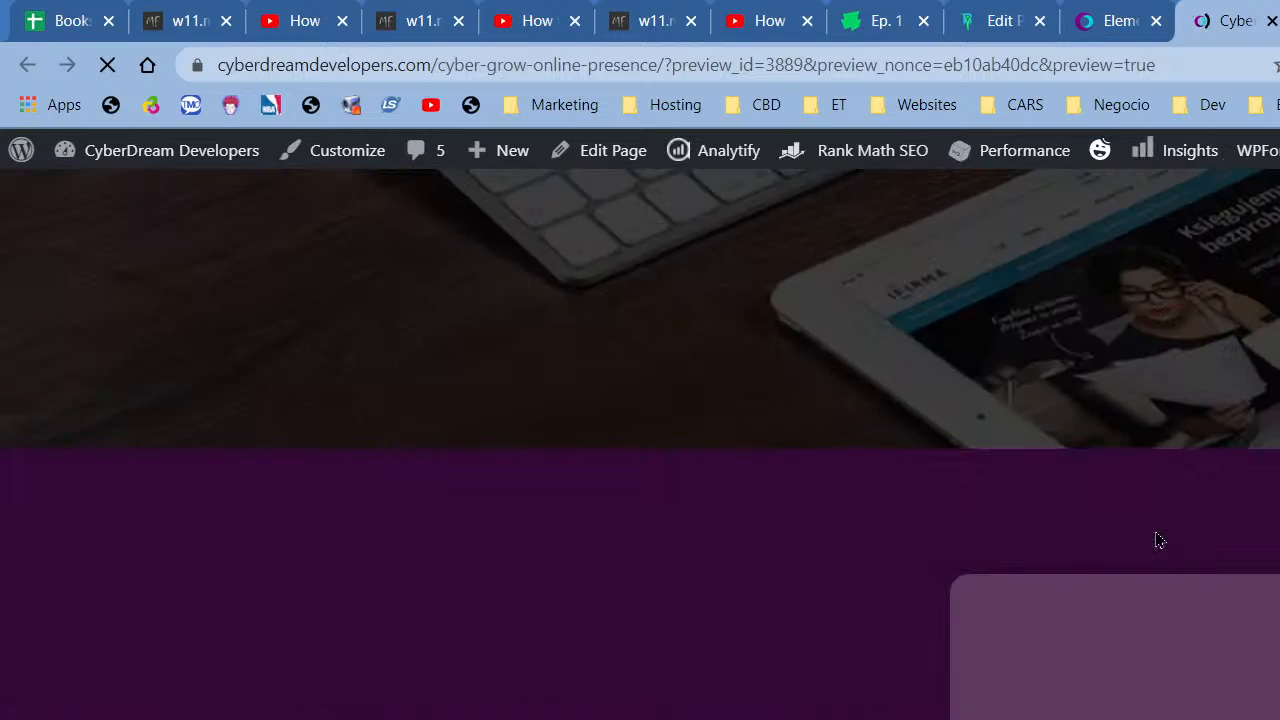
scroll(1158, 540, "down", 4)
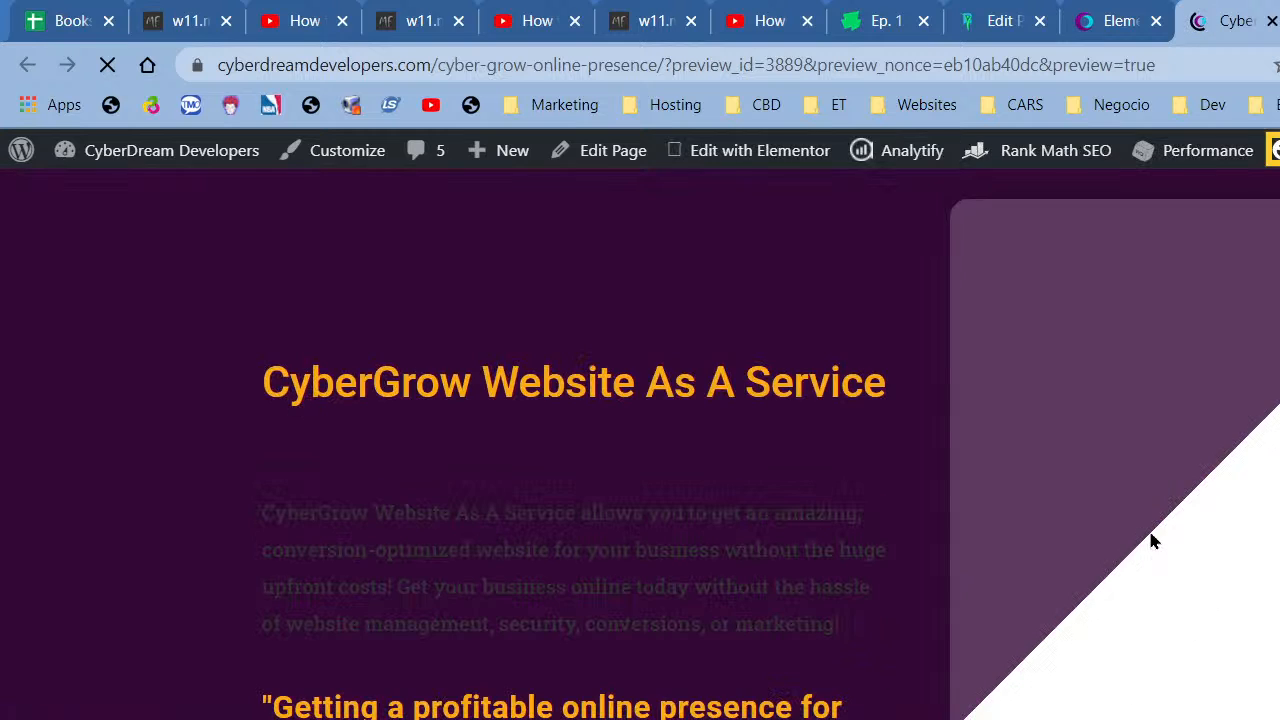
scroll(1150, 540, "down", 1)
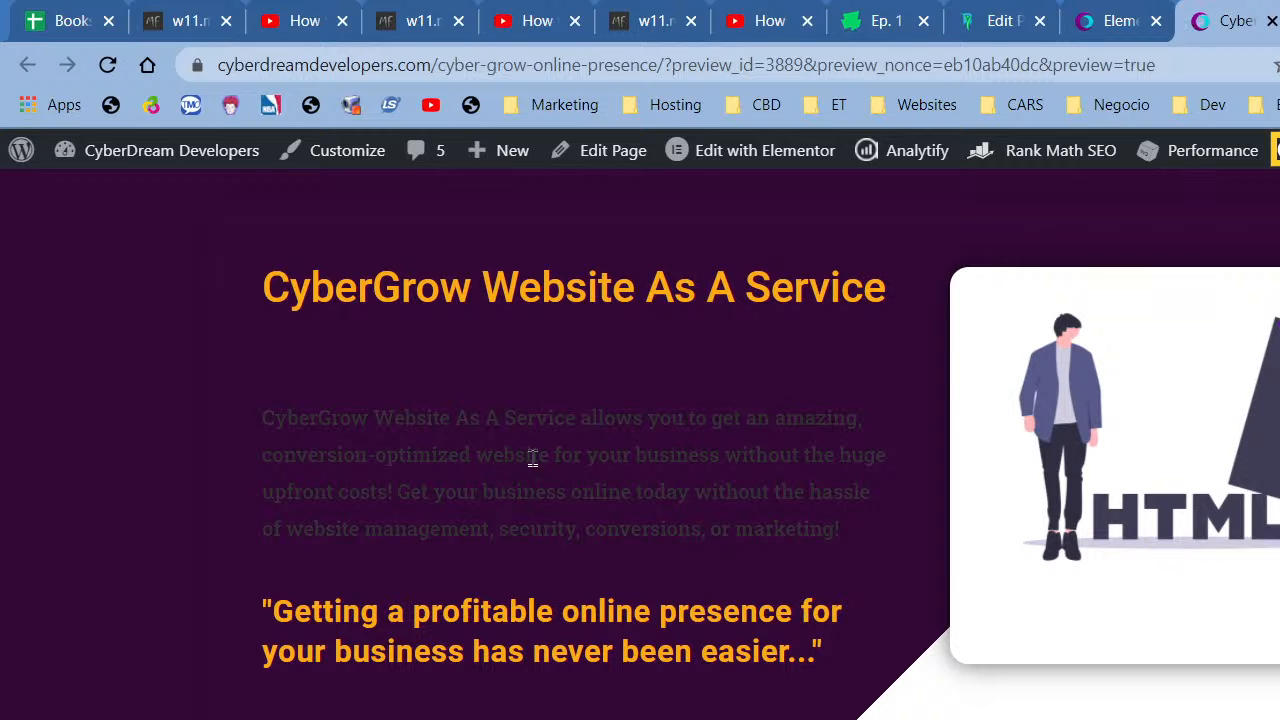
scroll(518, 478, "down", 10)
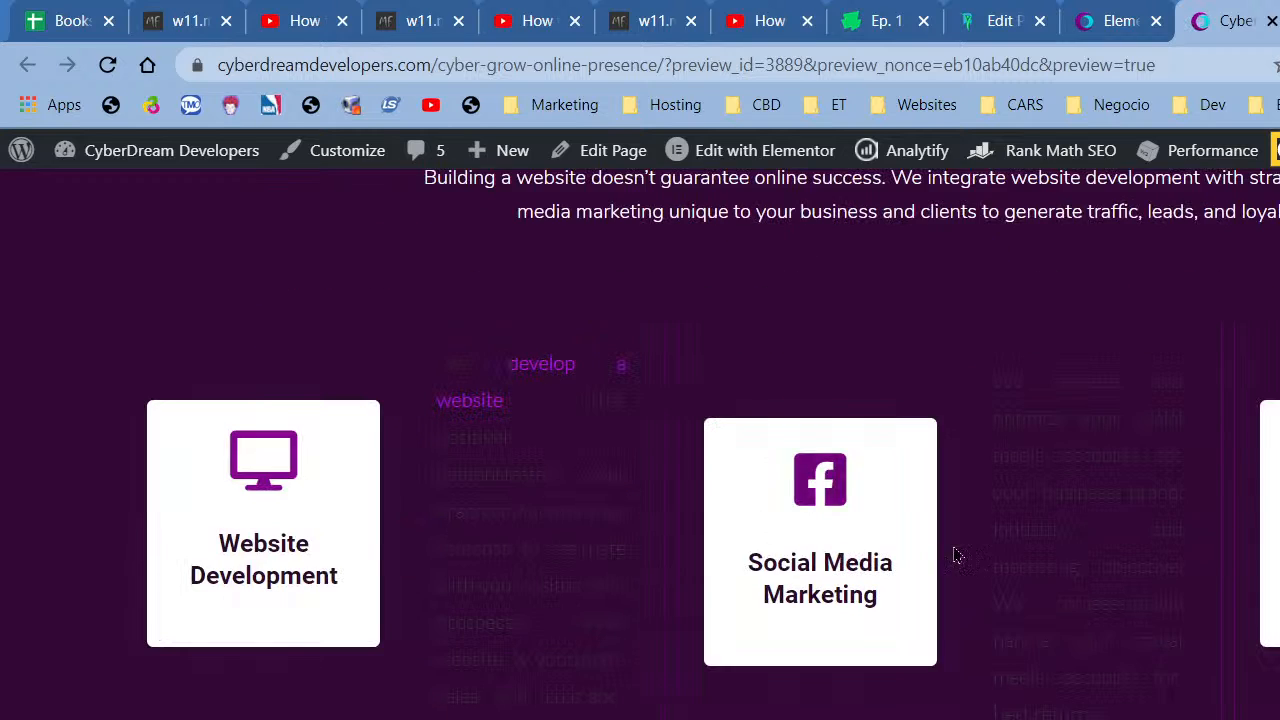
scroll(962, 553, "down", 3)
scroll(792, 564, "up", 2)
scroll(1266, 523, "down", 10)
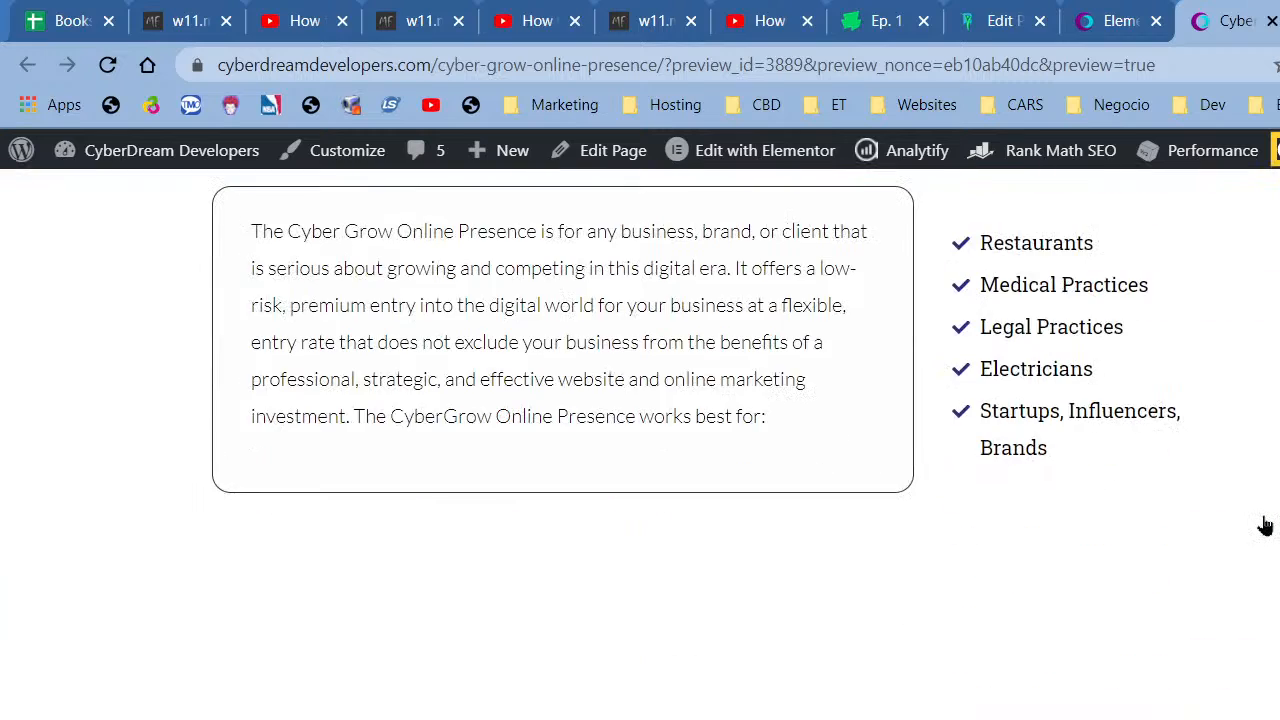
scroll(1266, 523, "down", 15)
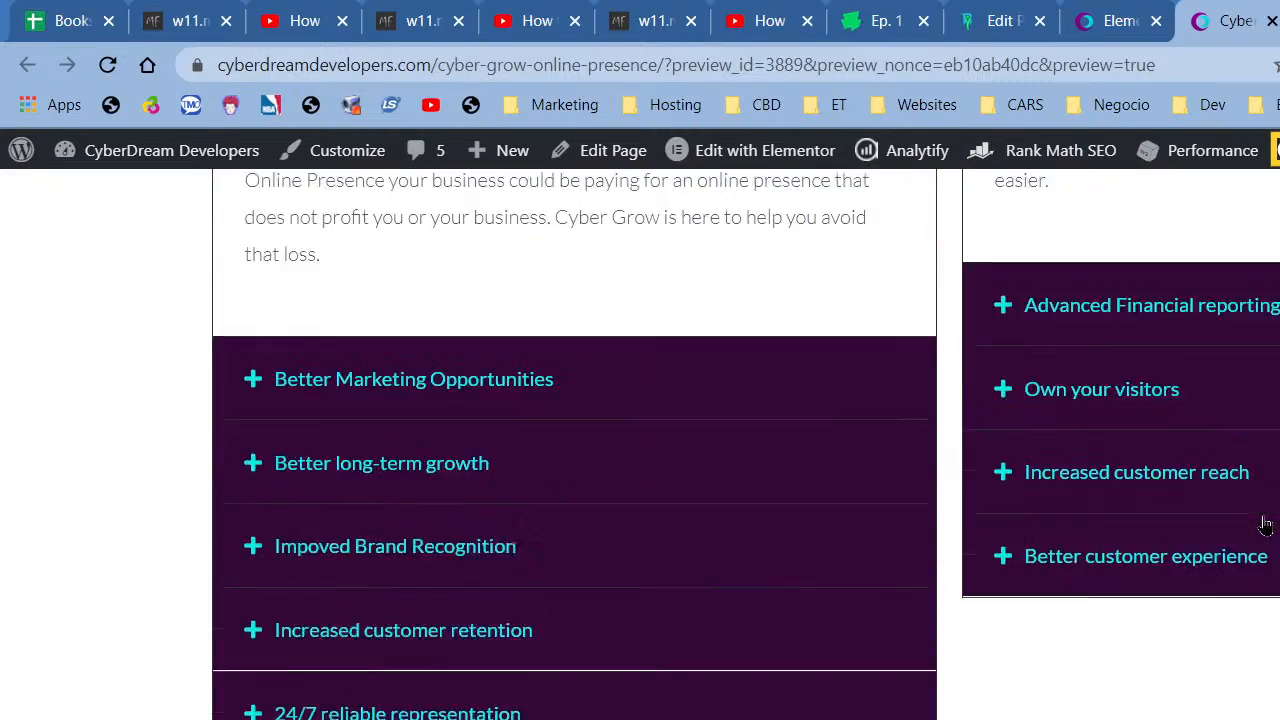
scroll(1264, 516, "down", 10)
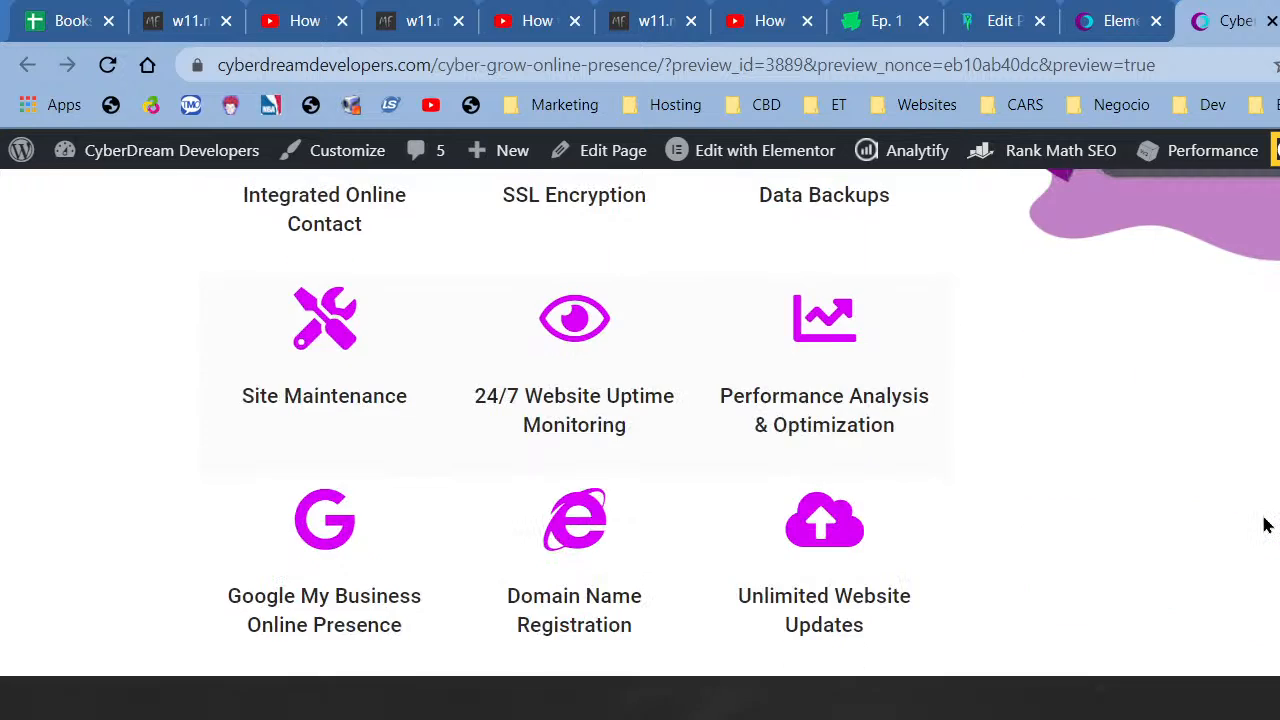
scroll(1264, 523, "up", 5)
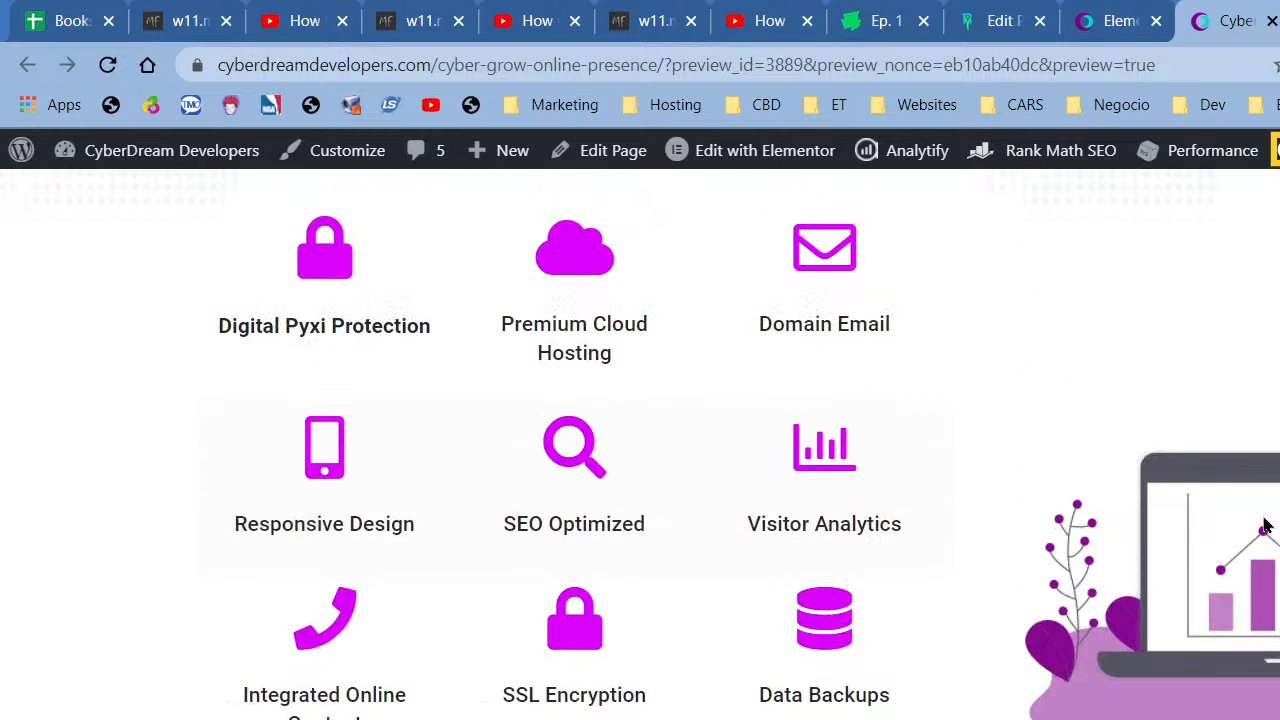
Return to the Elementor editor and examine the feature section's layout at full width with the settings panel temporarily hidden.
left_click(1150, 12)
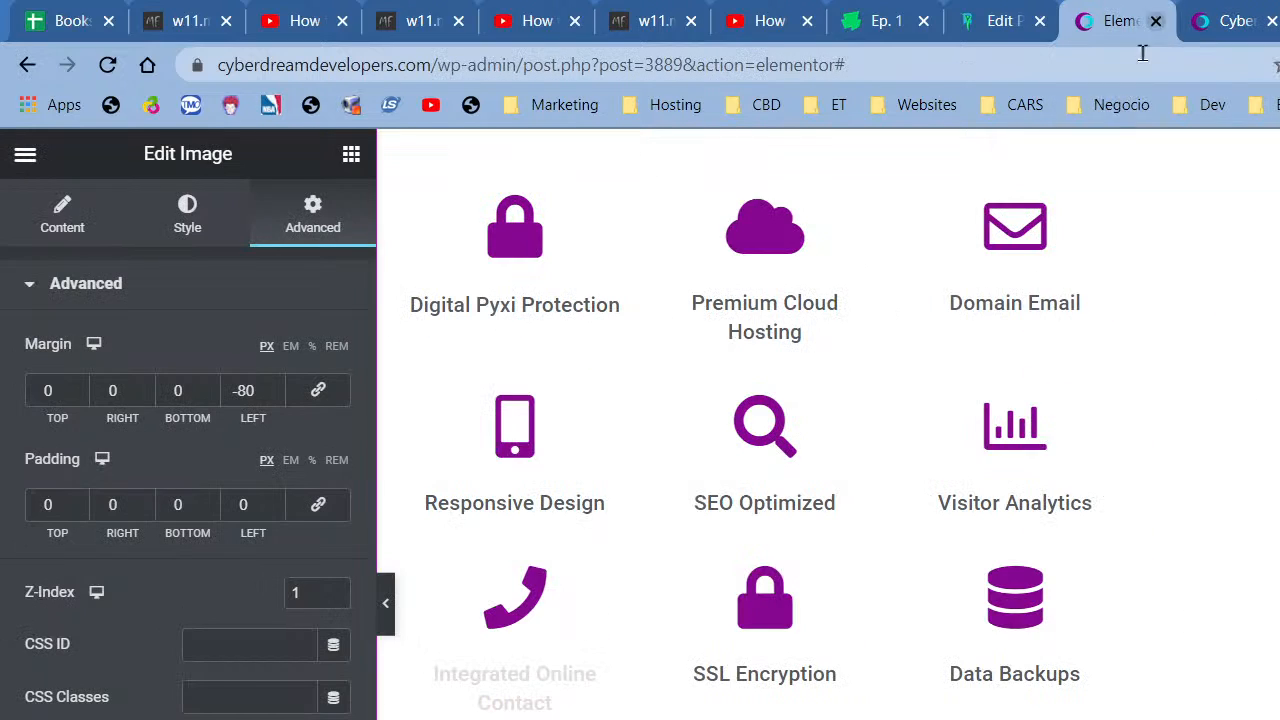
left_click(393, 618)
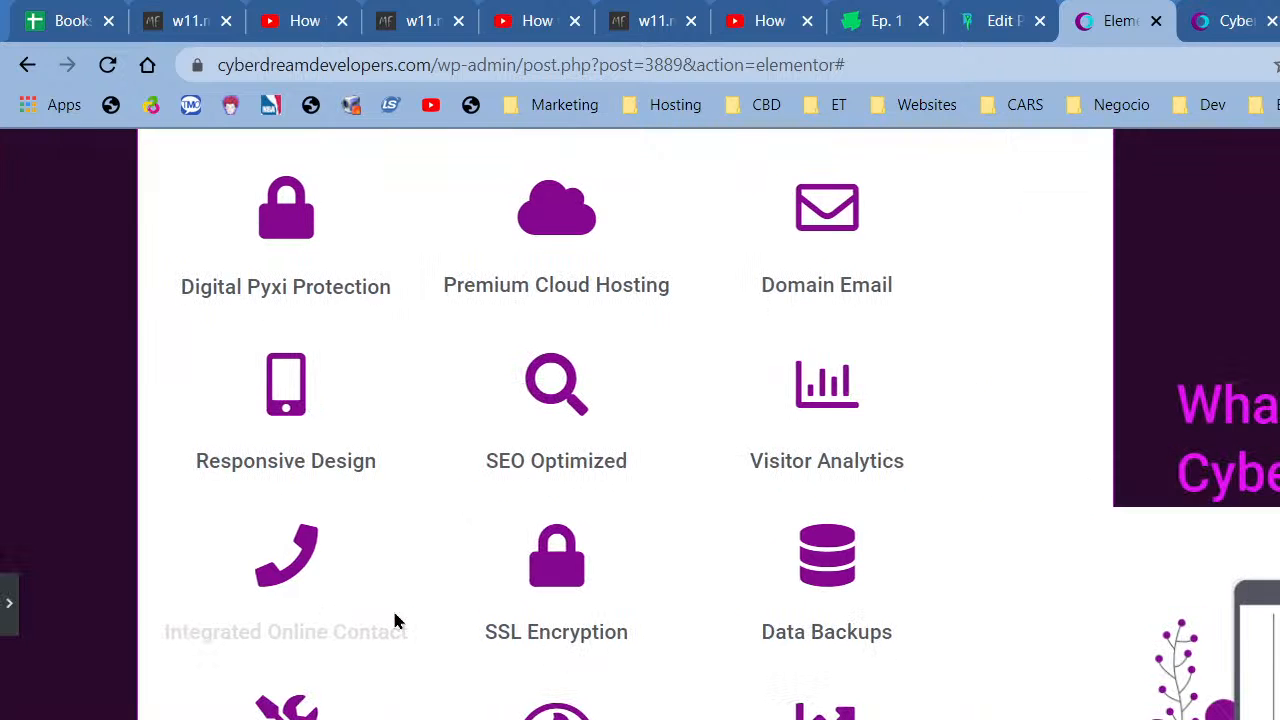
scroll(590, 675, "up", 4)
scroll(590, 675, "down", 5)
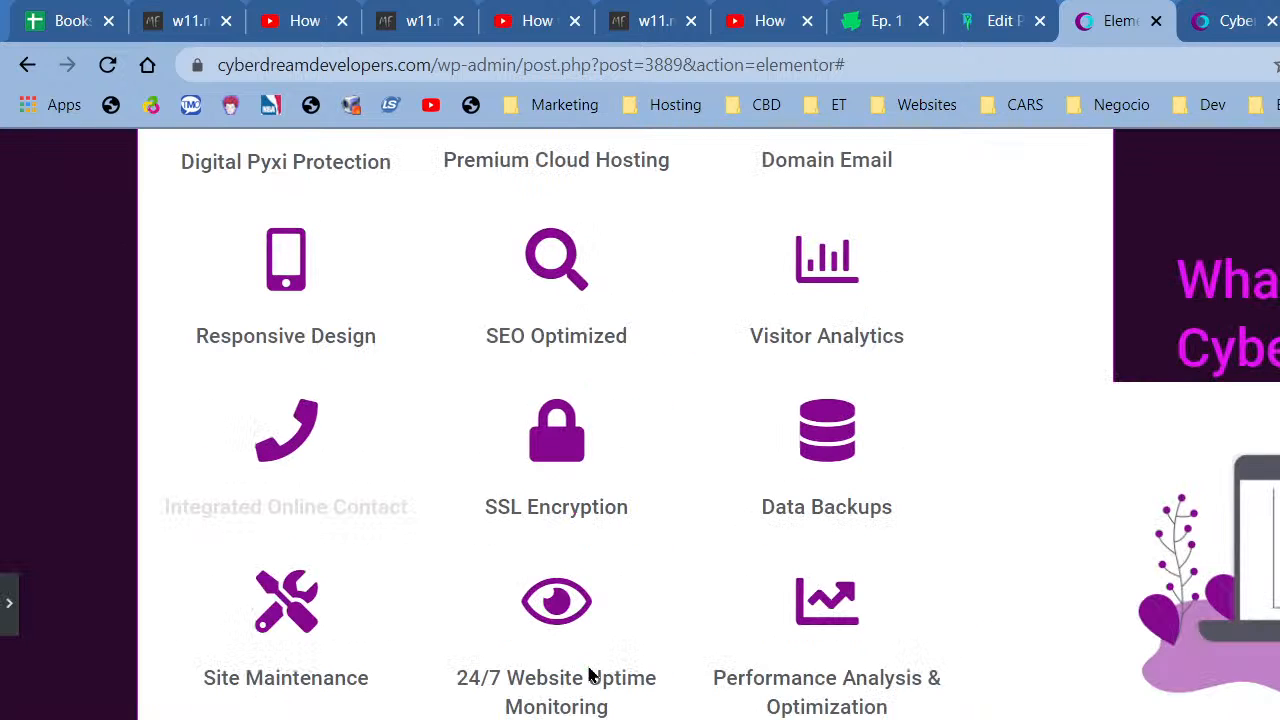
scroll(640, 424, "up", 3)
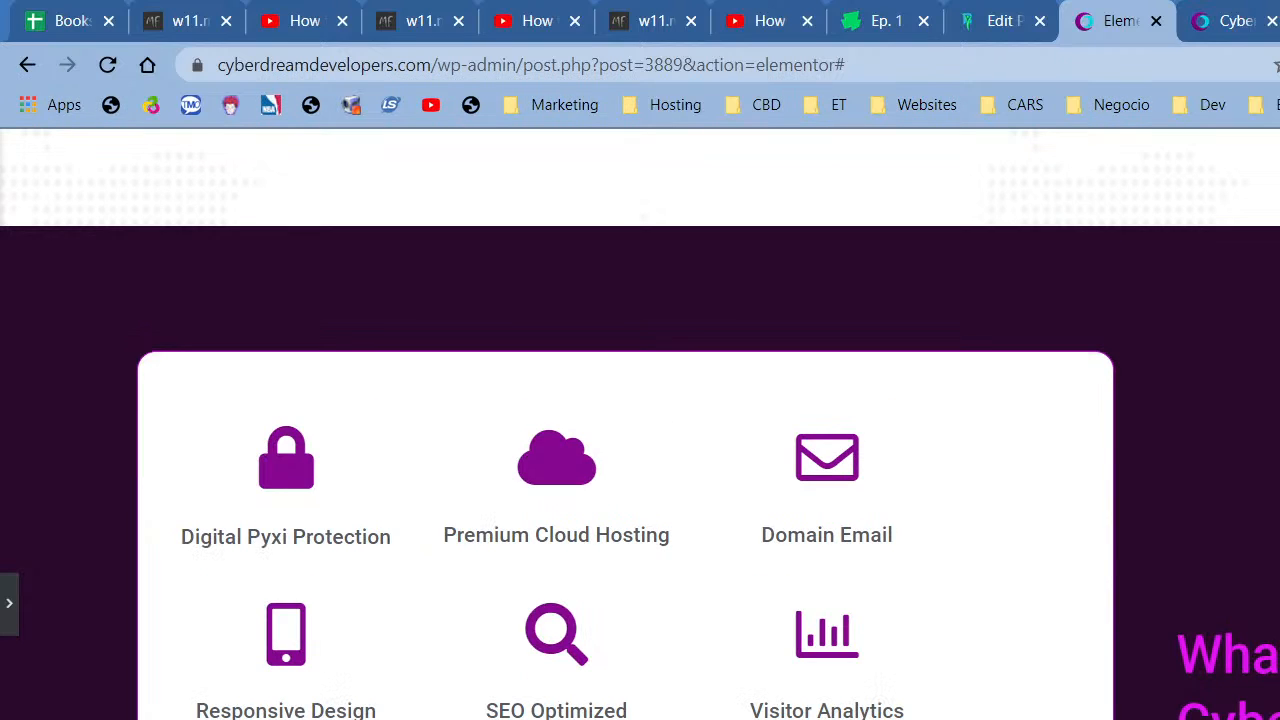
scroll(997, 509, "down", 2)
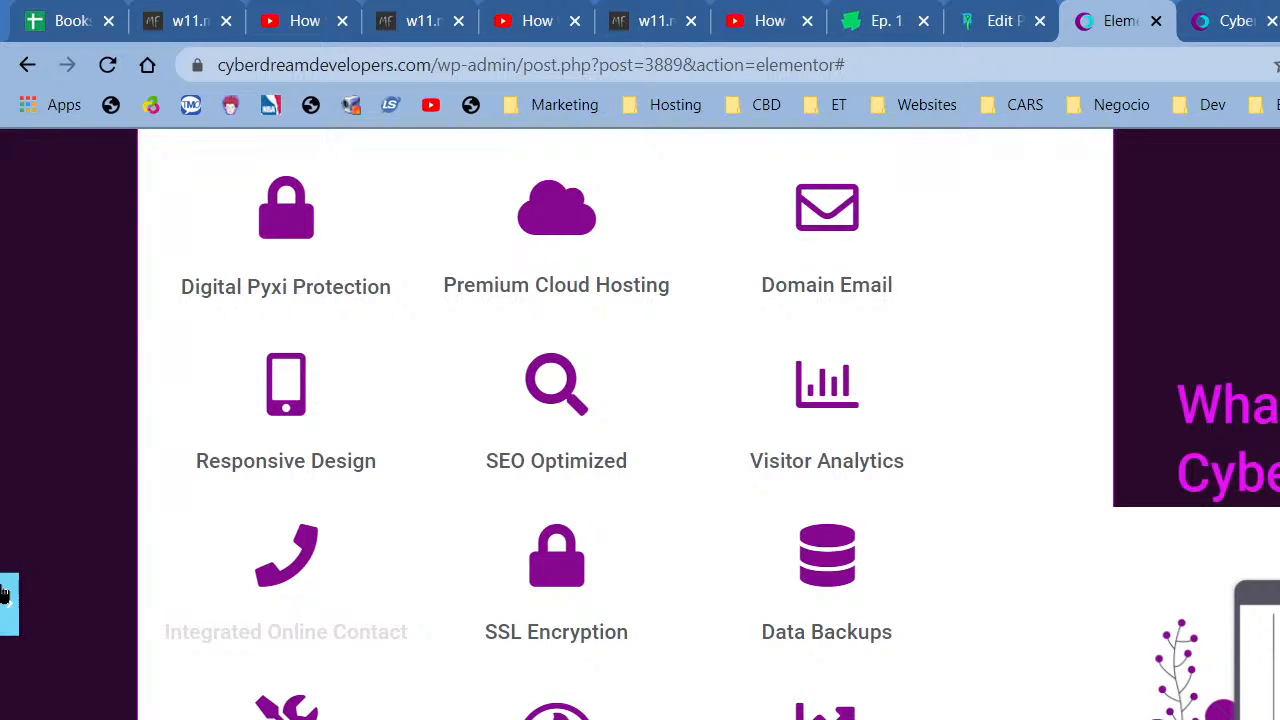
left_click(367, 607)
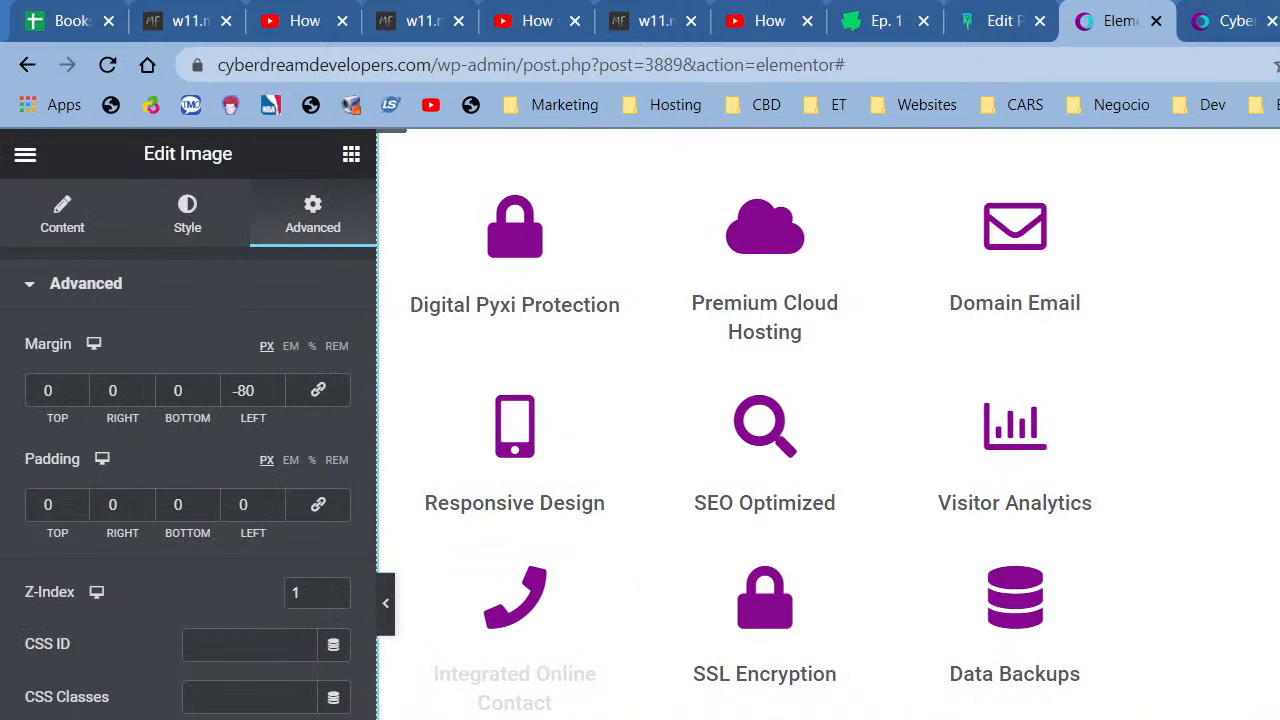
left_click(178, 215)
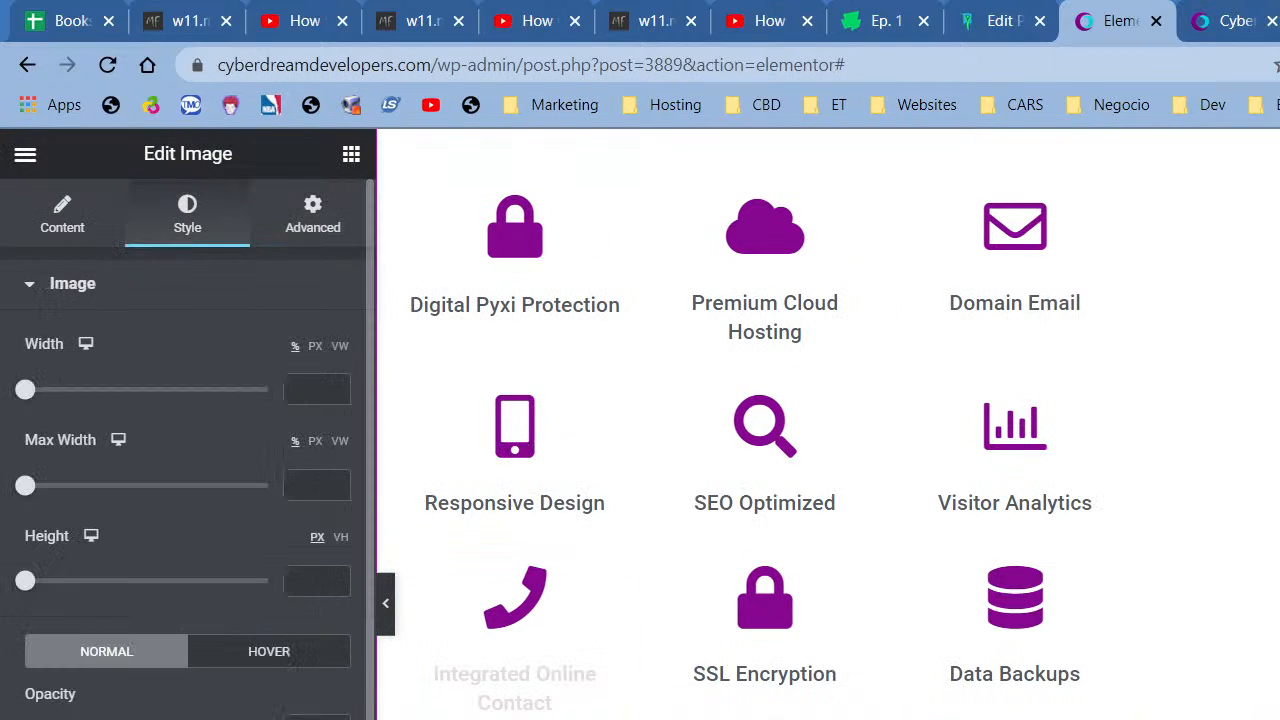
scroll(200, 377, "down", 2)
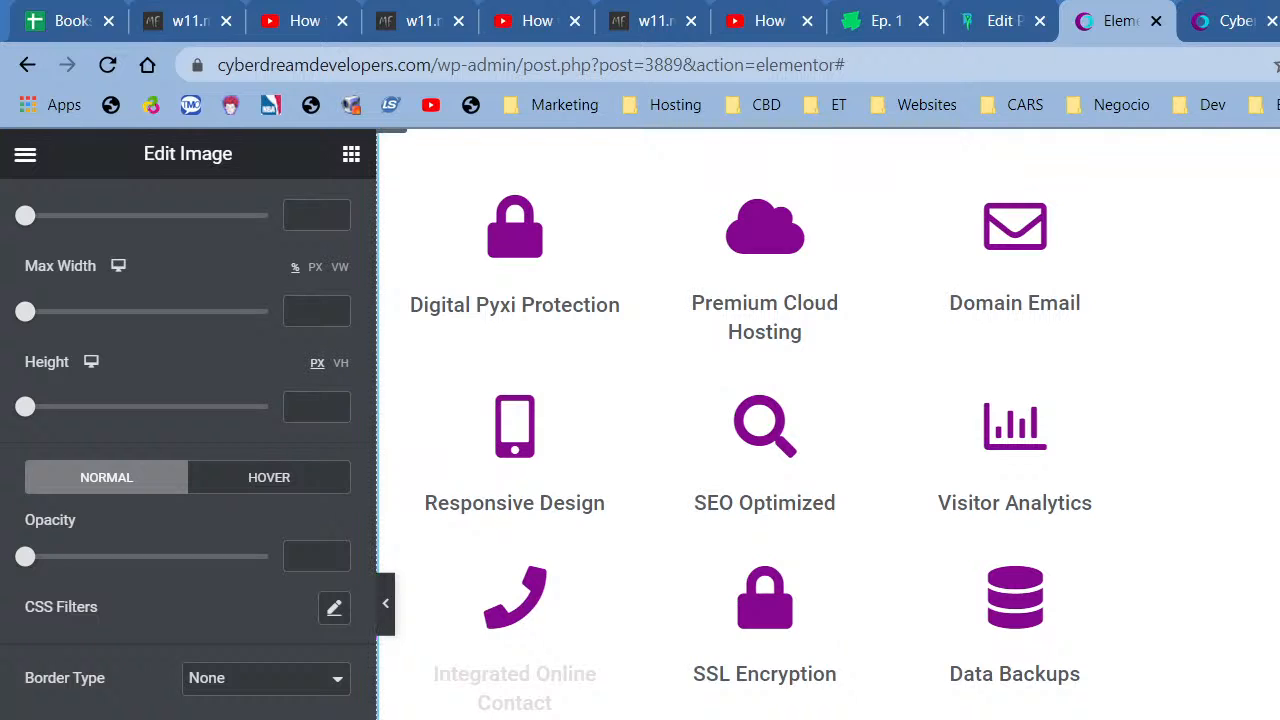
Add a two-column section above the dark feature section and delete its second column, leaving one full-width column.
scroll(828, 424, "up", 3)
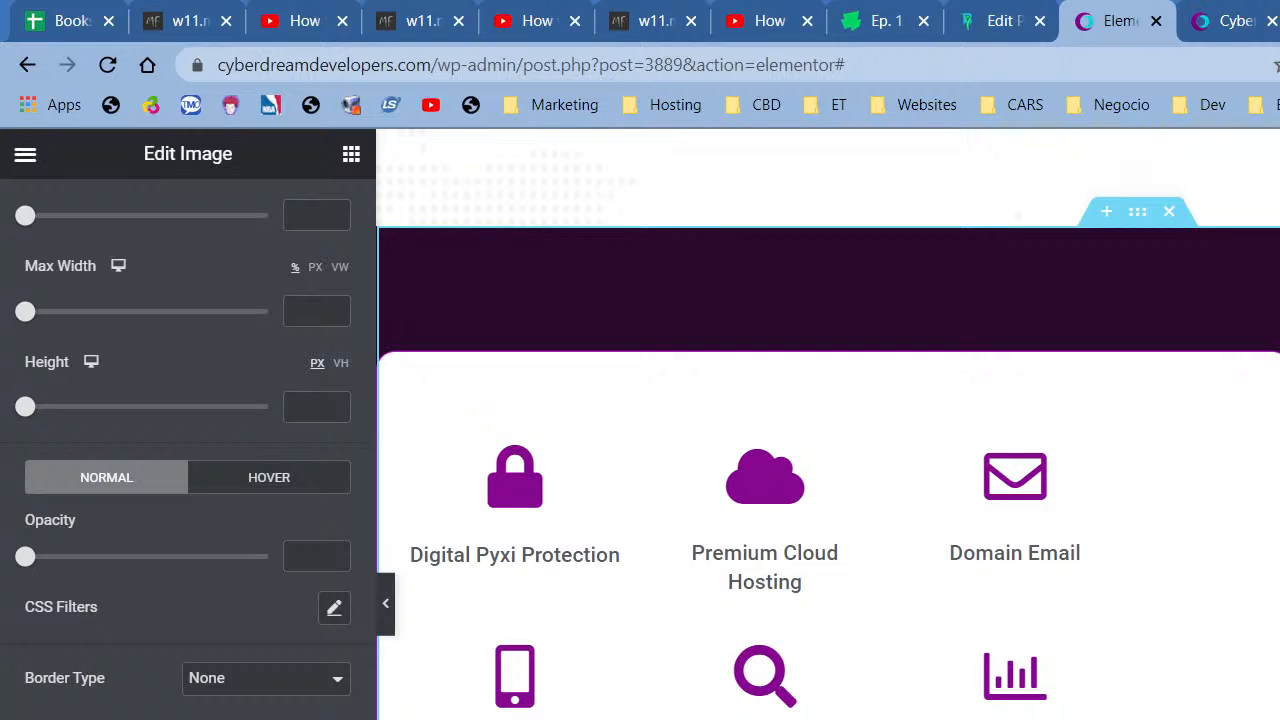
left_click(1106, 211)
left_click(1063, 360)
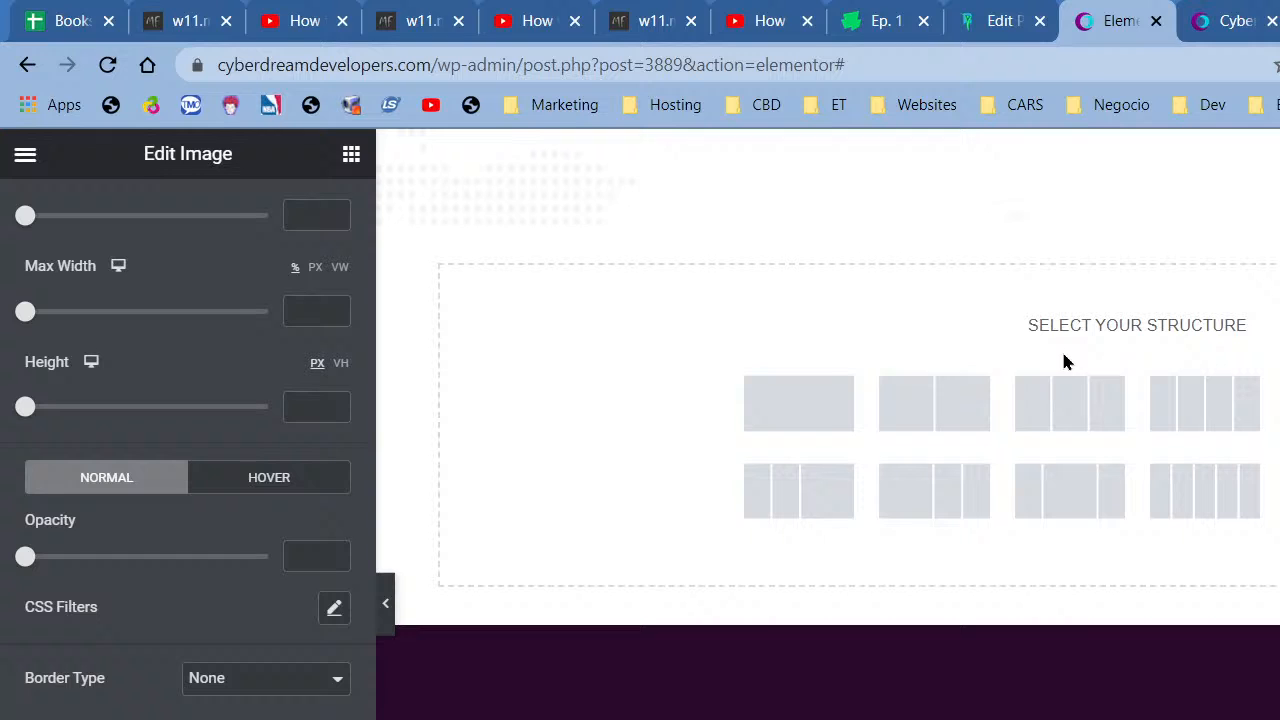
left_click(868, 408)
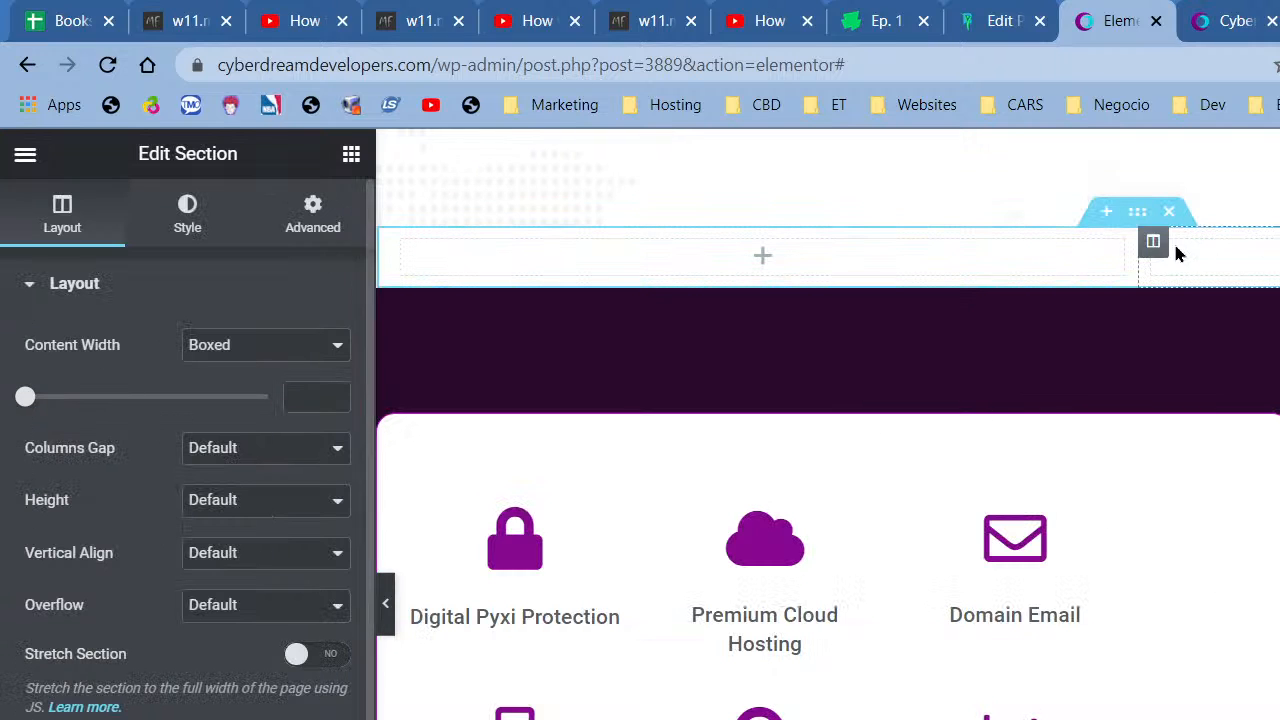
right_click(1160, 248)
left_click(1220, 598)
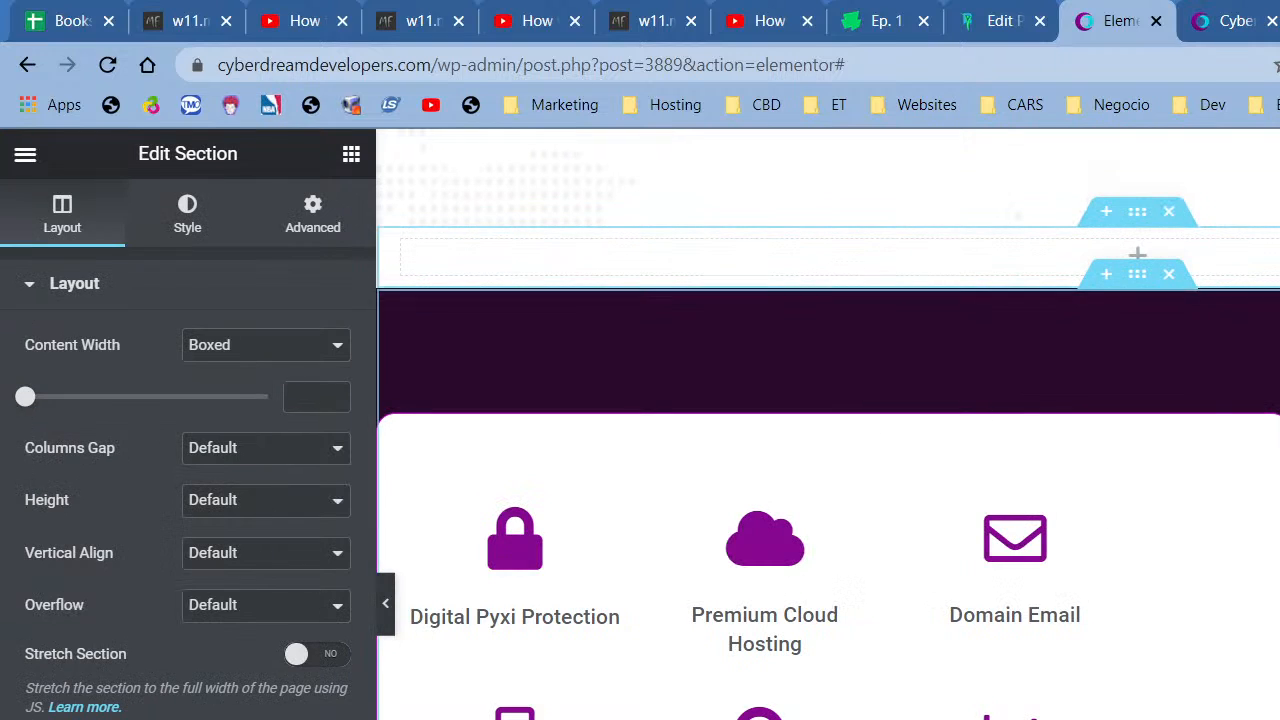
Place the "What You Get In A Cyber Grow Website" heading in the new section and format it as a centered H4.
left_click_drag(1137, 253, 1058, 251)
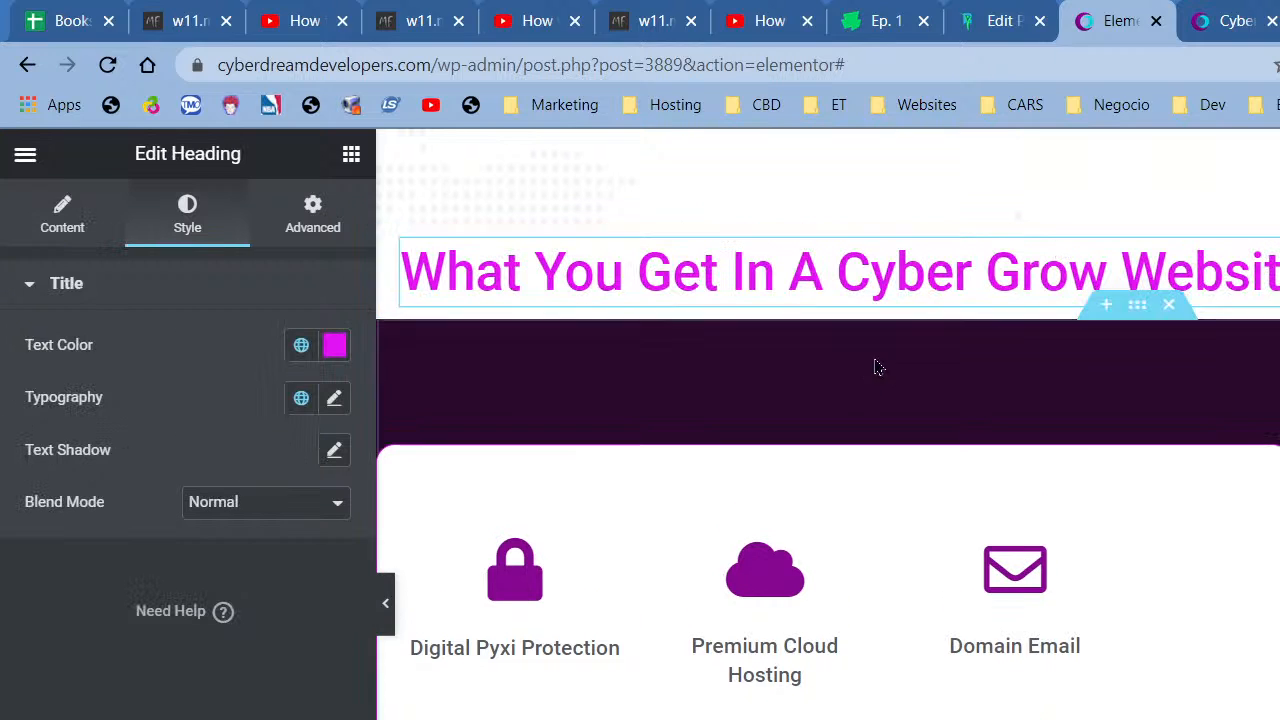
left_click(62, 243)
left_click(267, 700)
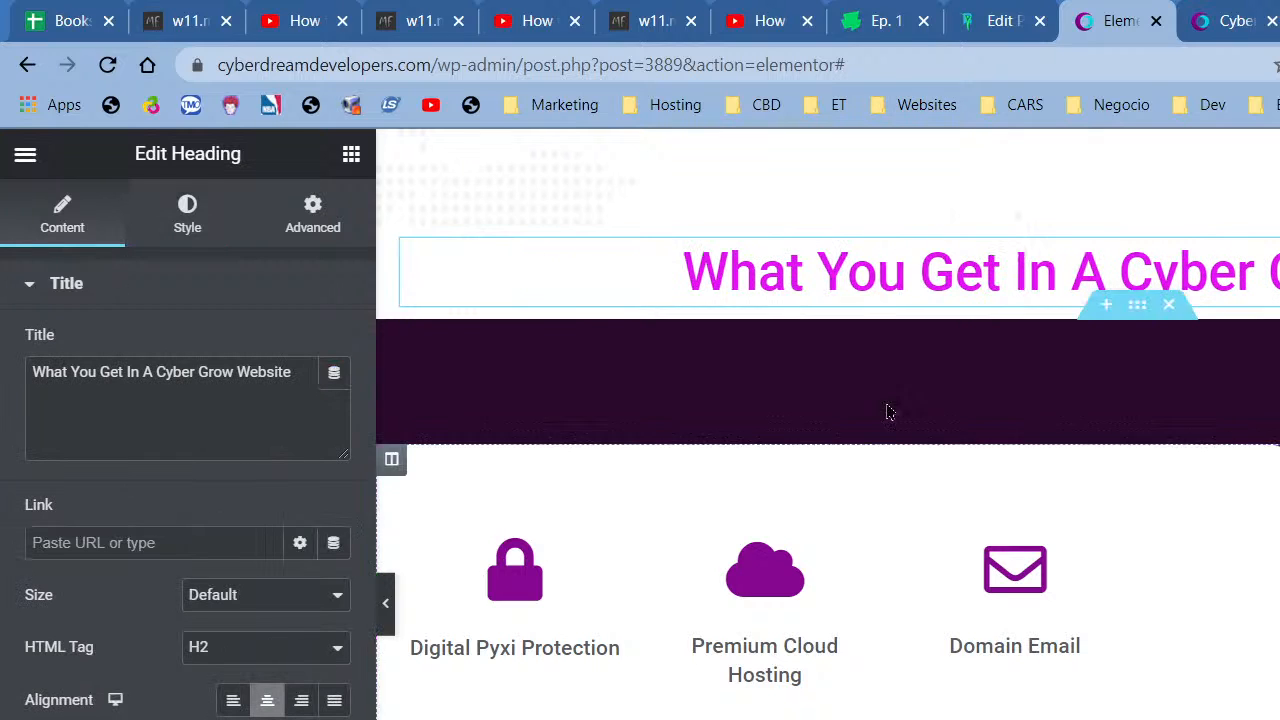
left_click(207, 650)
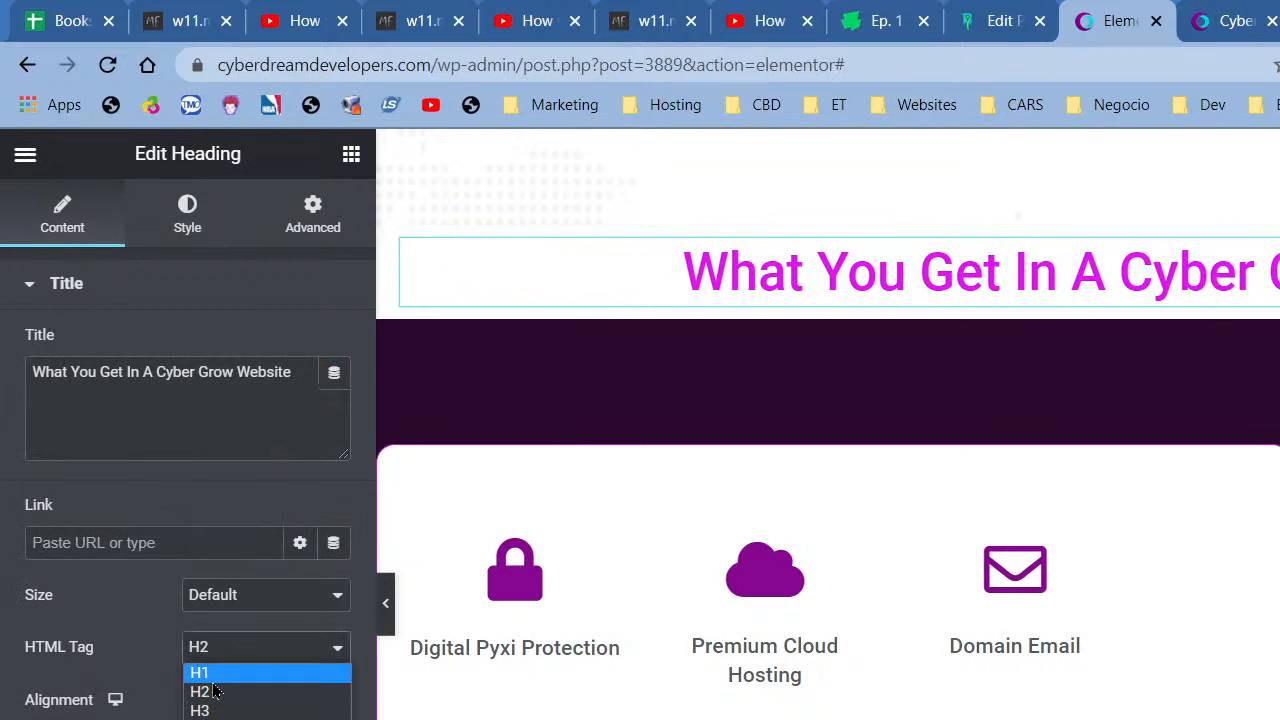
left_click(215, 719)
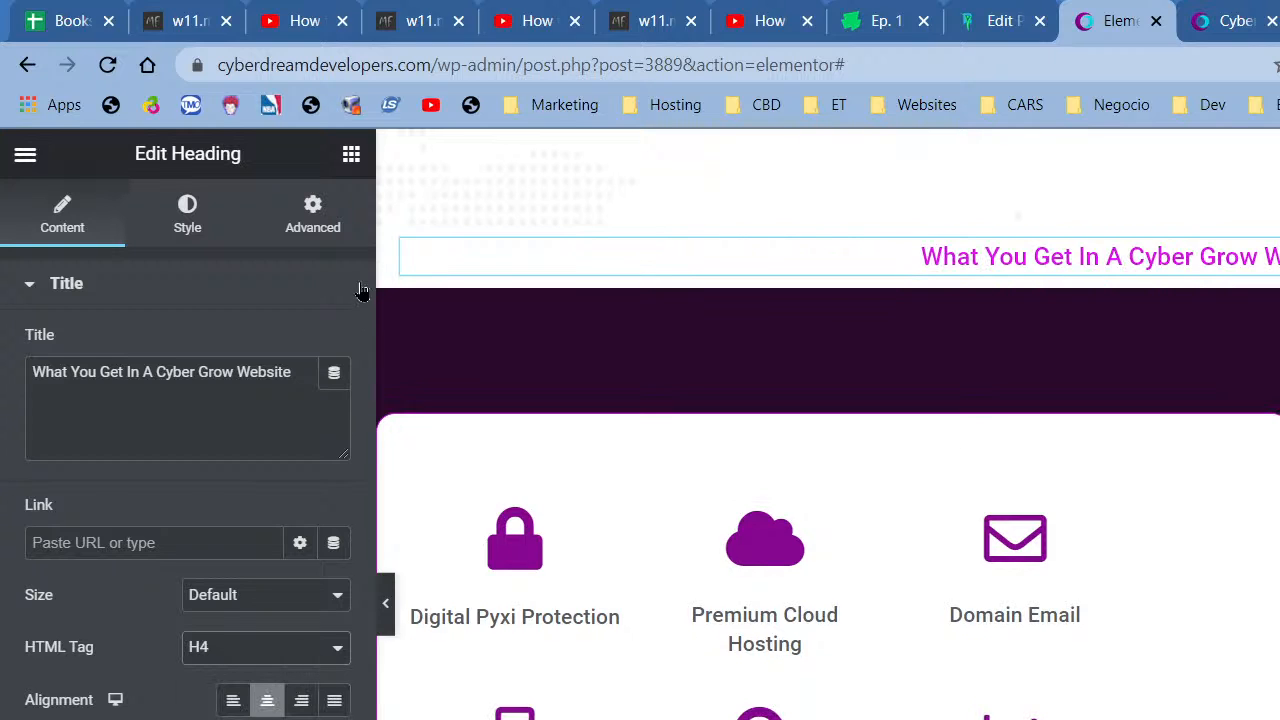
Insert a Heading widget above the "What You Get In A Cyber Grow Website" heading and replace its placeholder title with "CyberGrow".
left_click(345, 155)
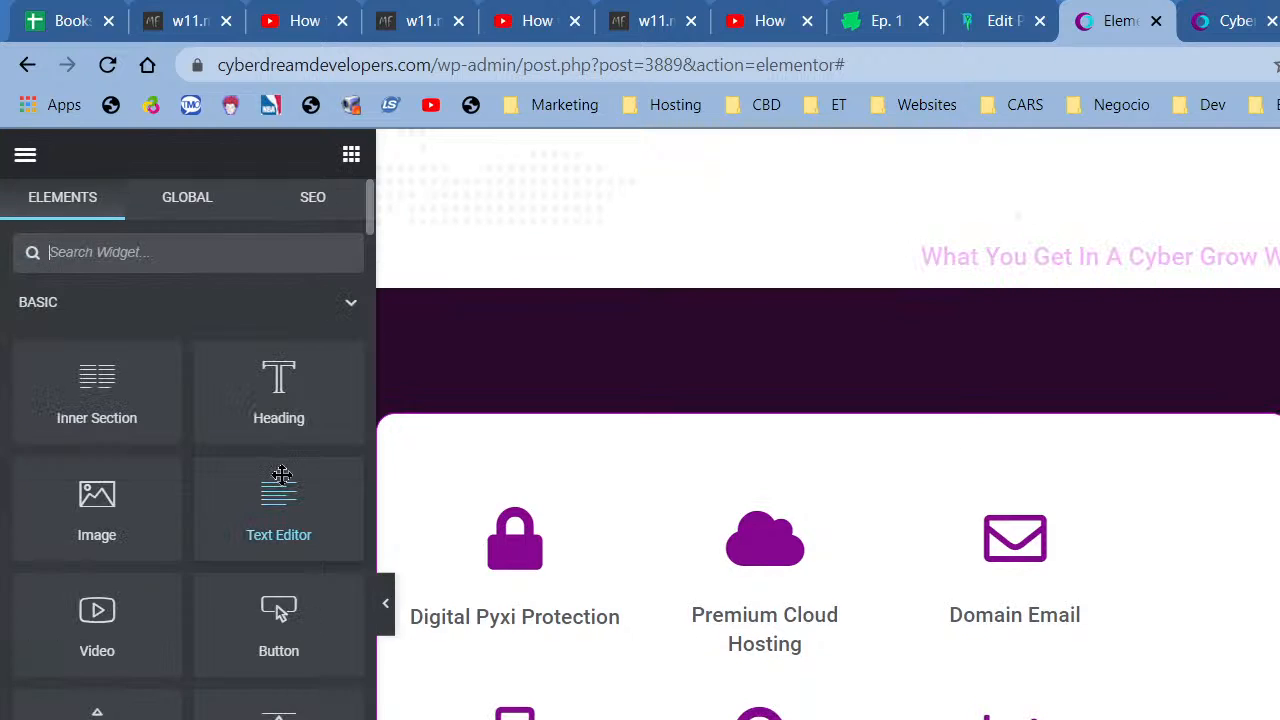
left_click_drag(288, 420, 1160, 256)
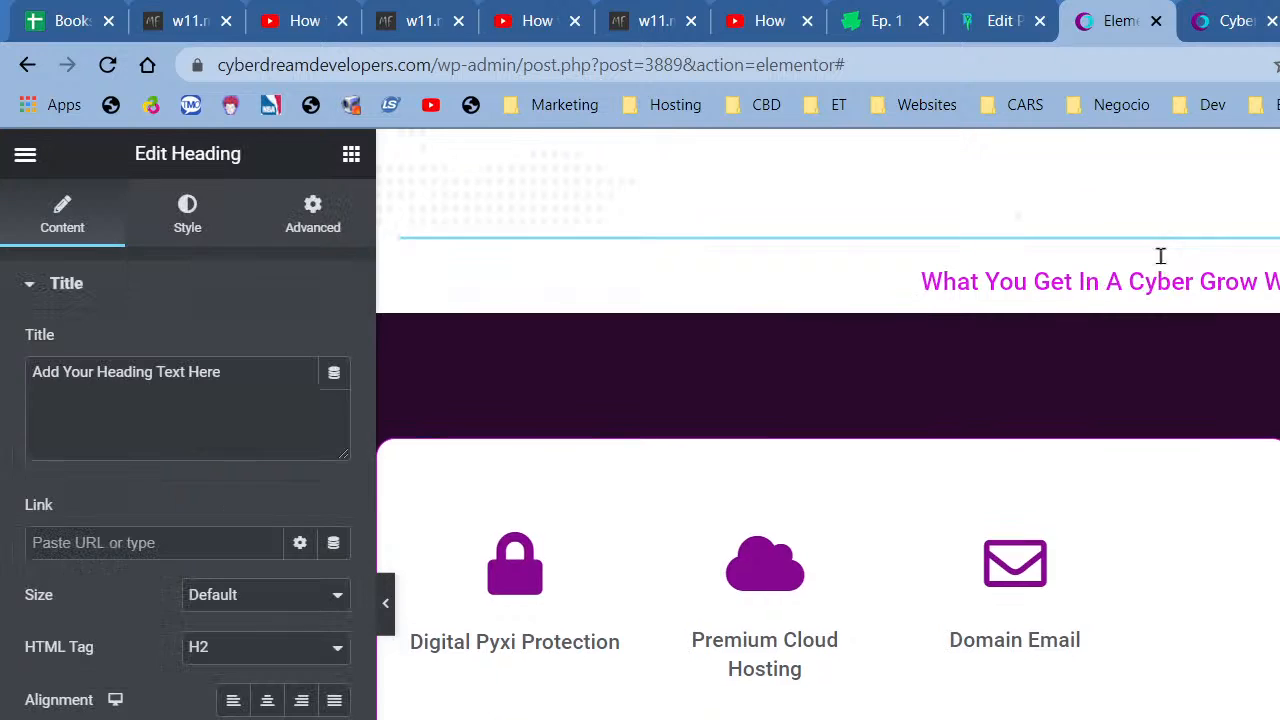
triple_click(269, 393)
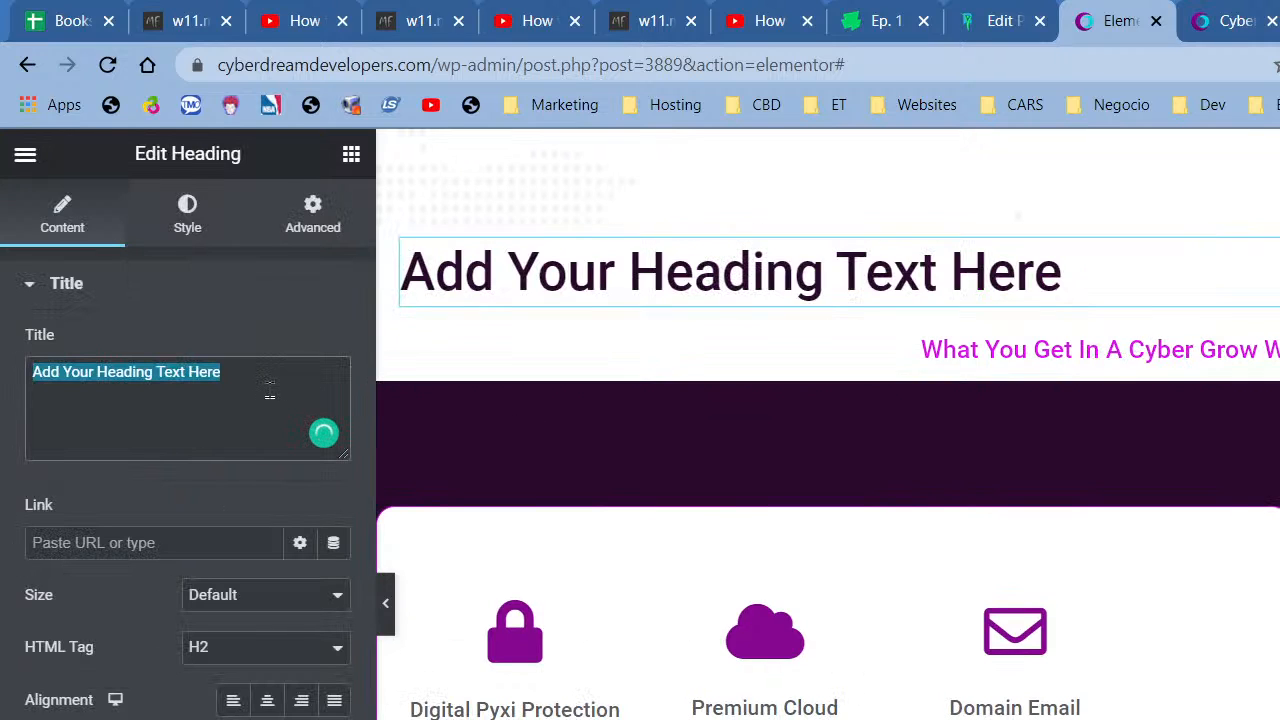
type("CyberGrow ")
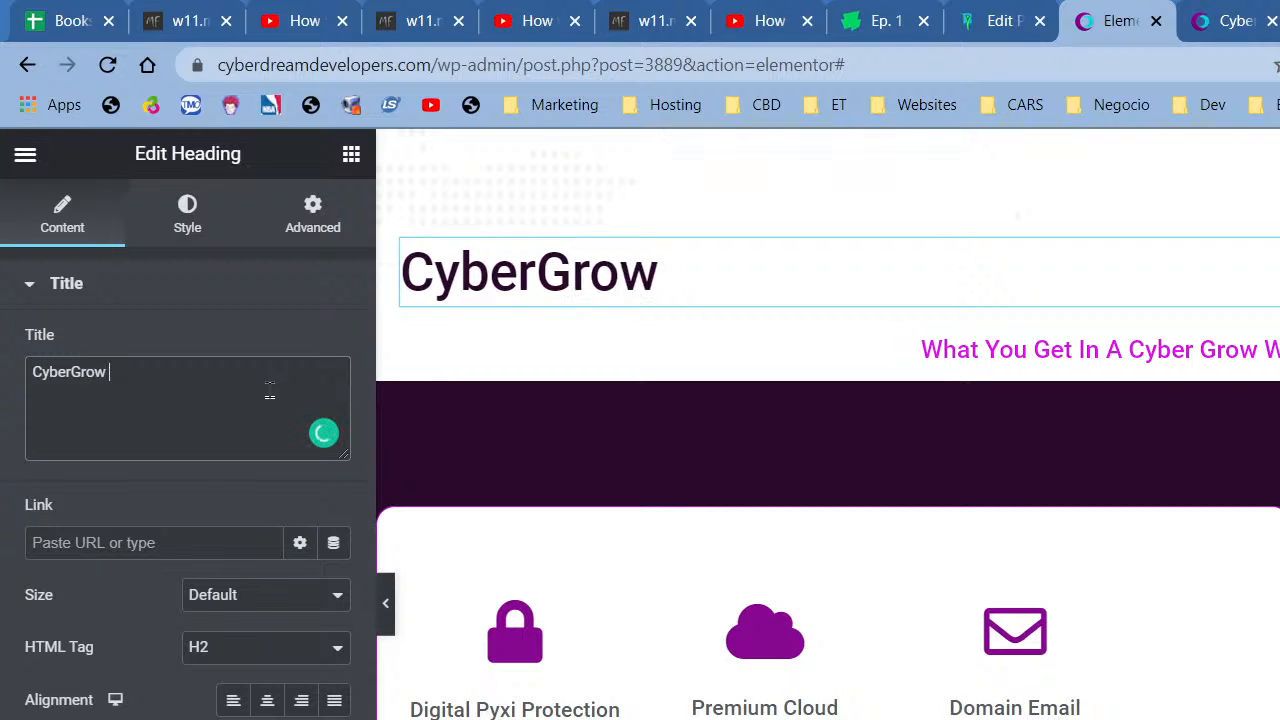
type("Featu")
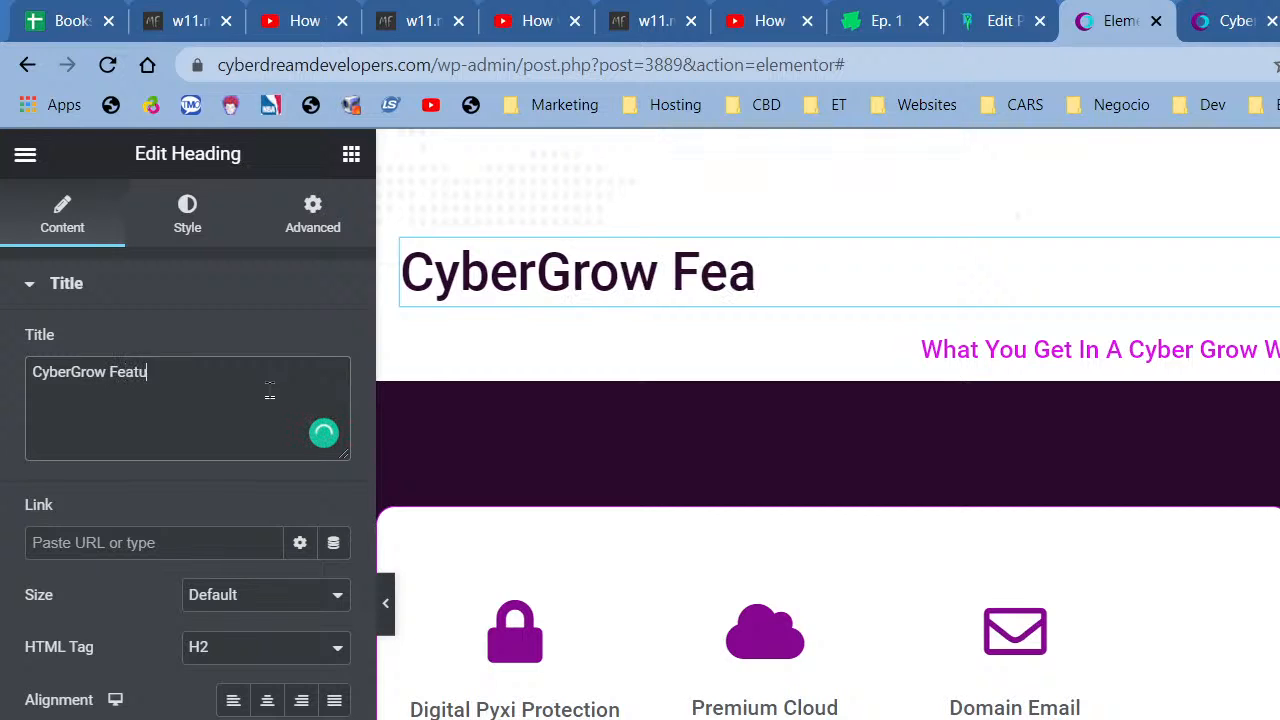
type("res Built TO g")
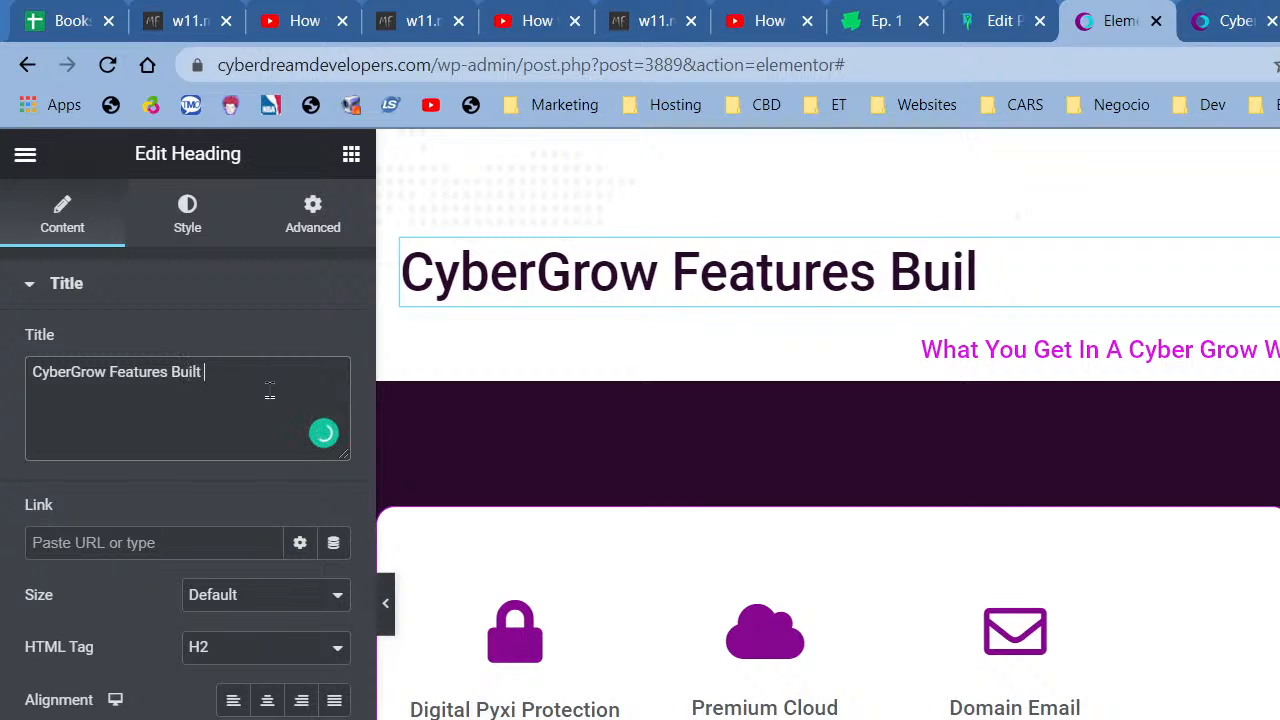
key("BackSpace")
key("BackSpace")
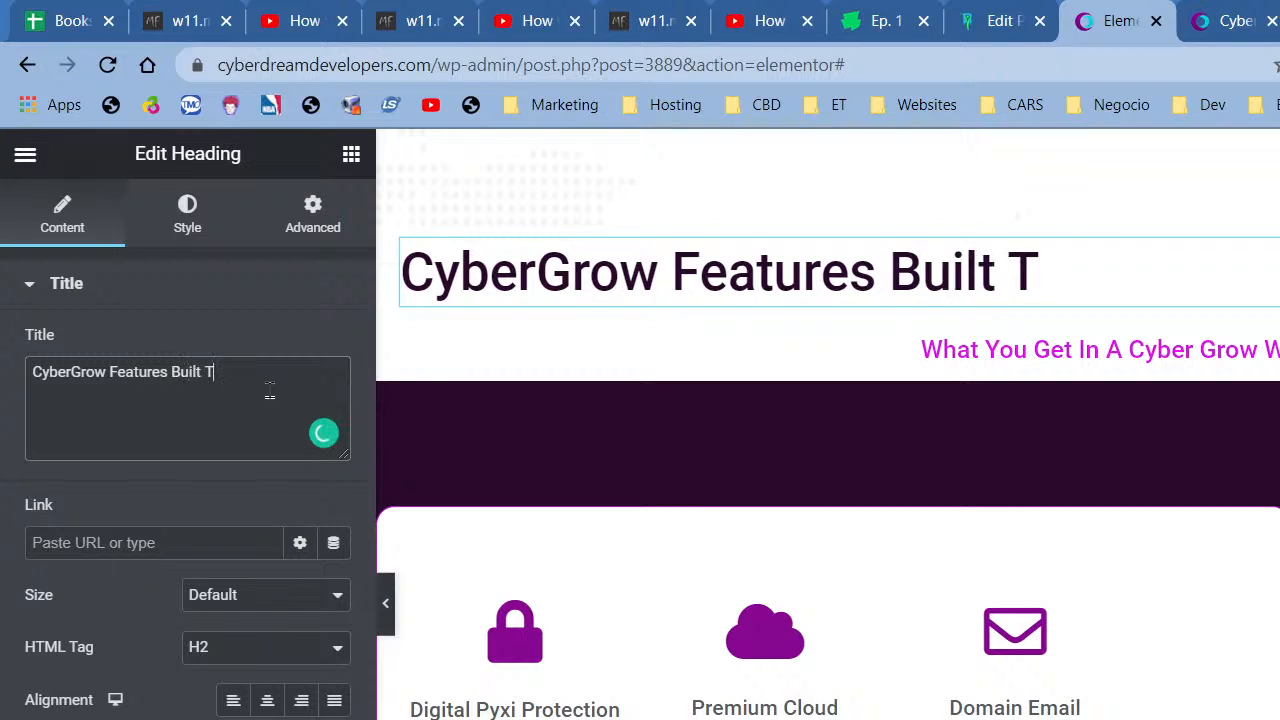
key("BackSpace")
key("BackSpace")
key("BackSpace")
key("BackSpace")
key("BackSpace")
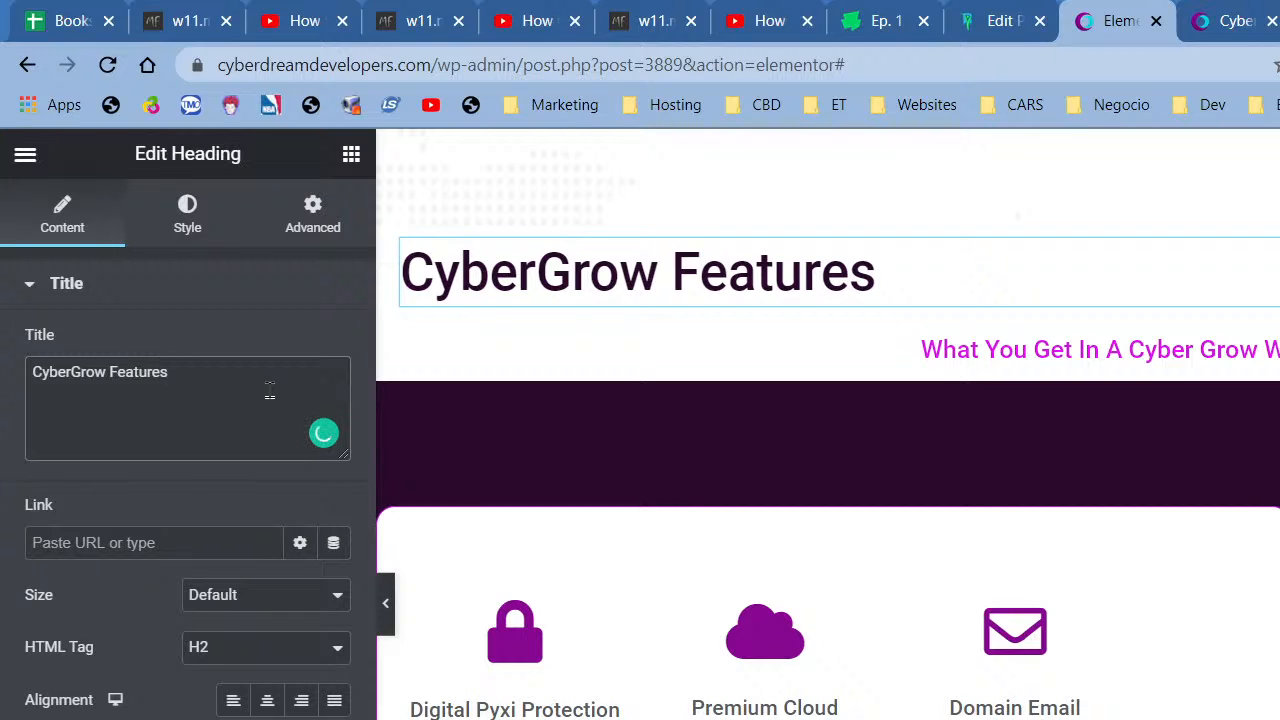
key("BackSpace")
key("BackSpace")
key("BackSpace")
key("BackSpace")
key("BackSpace")
key("BackSpace")
key("BackSpace")
key("BackSpace")
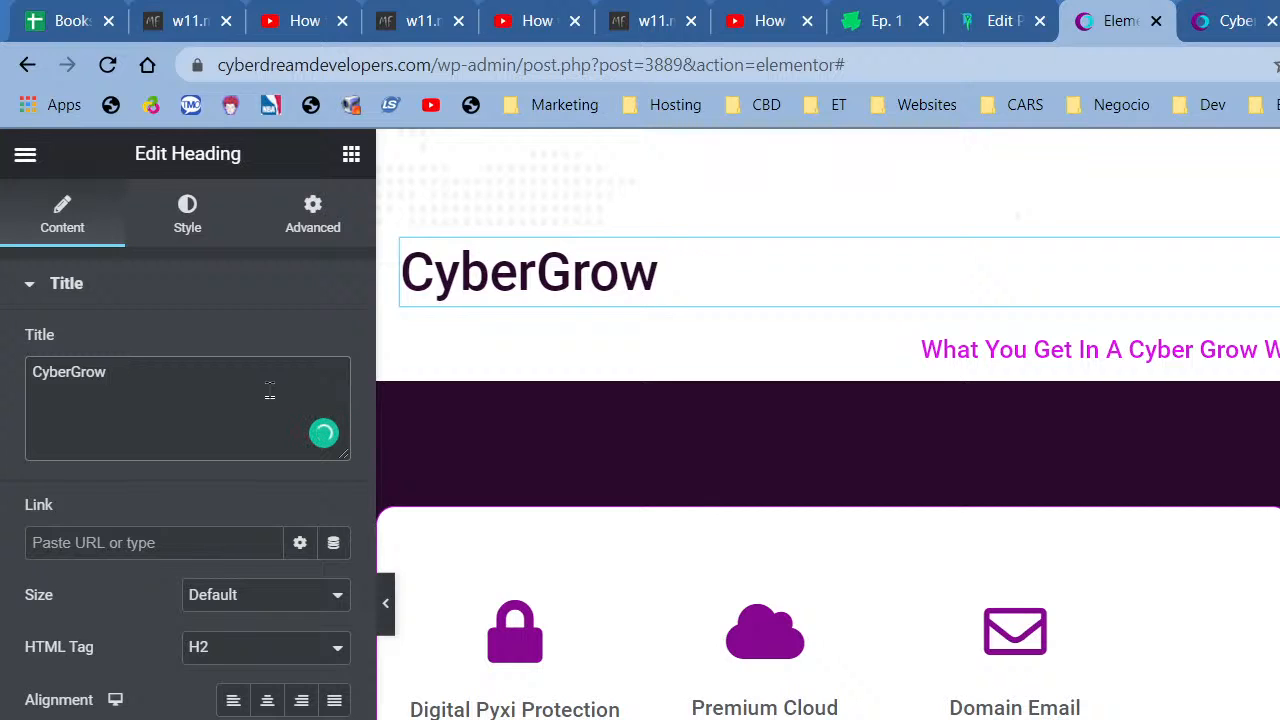
Complete the new heading's title as "CyberGrow To Grow Your Business Online" and center it.
type("To Grow")
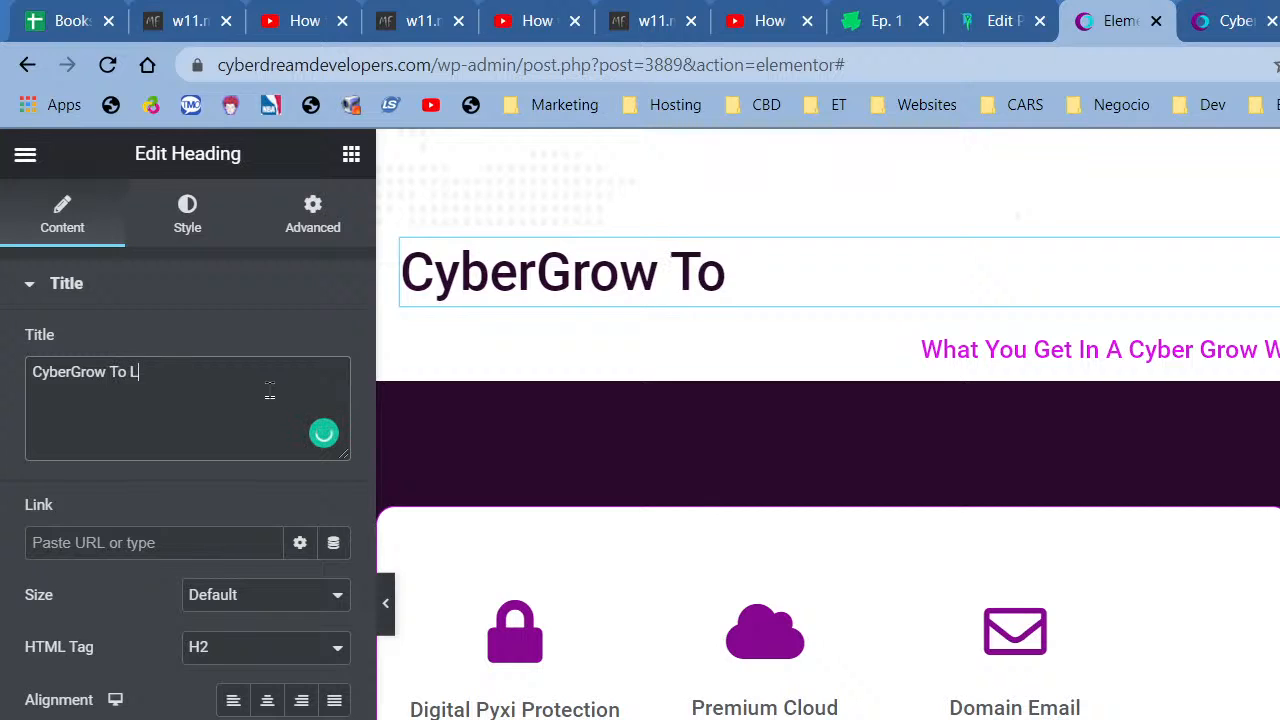
type(" YOur")
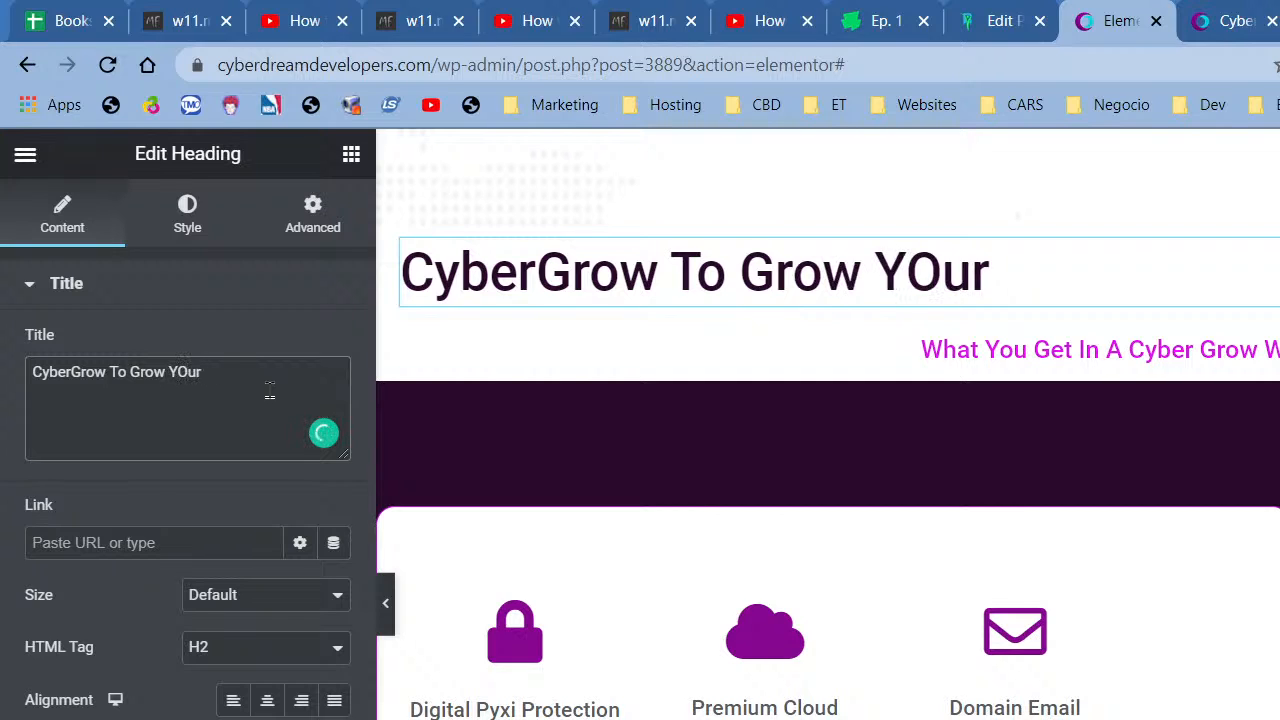
key("BackSpace")
key("BackSpace")
key("BackSpace")
type("our Business")
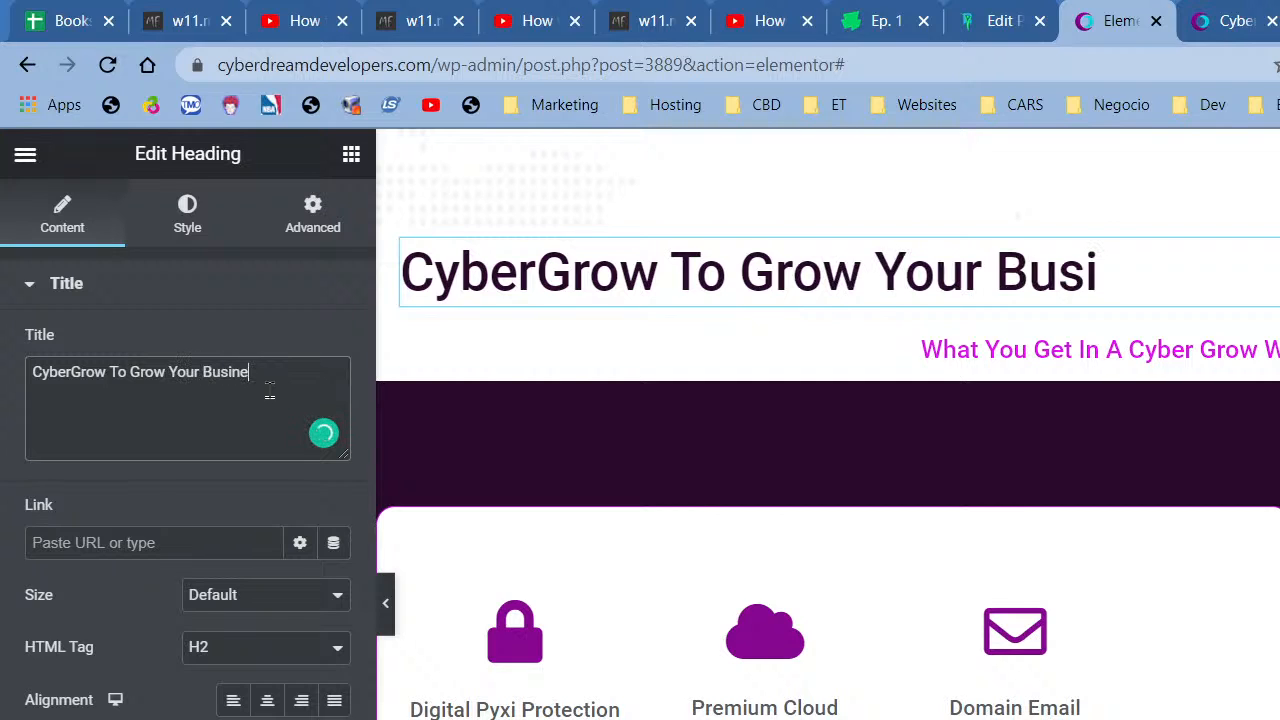
type("nline")
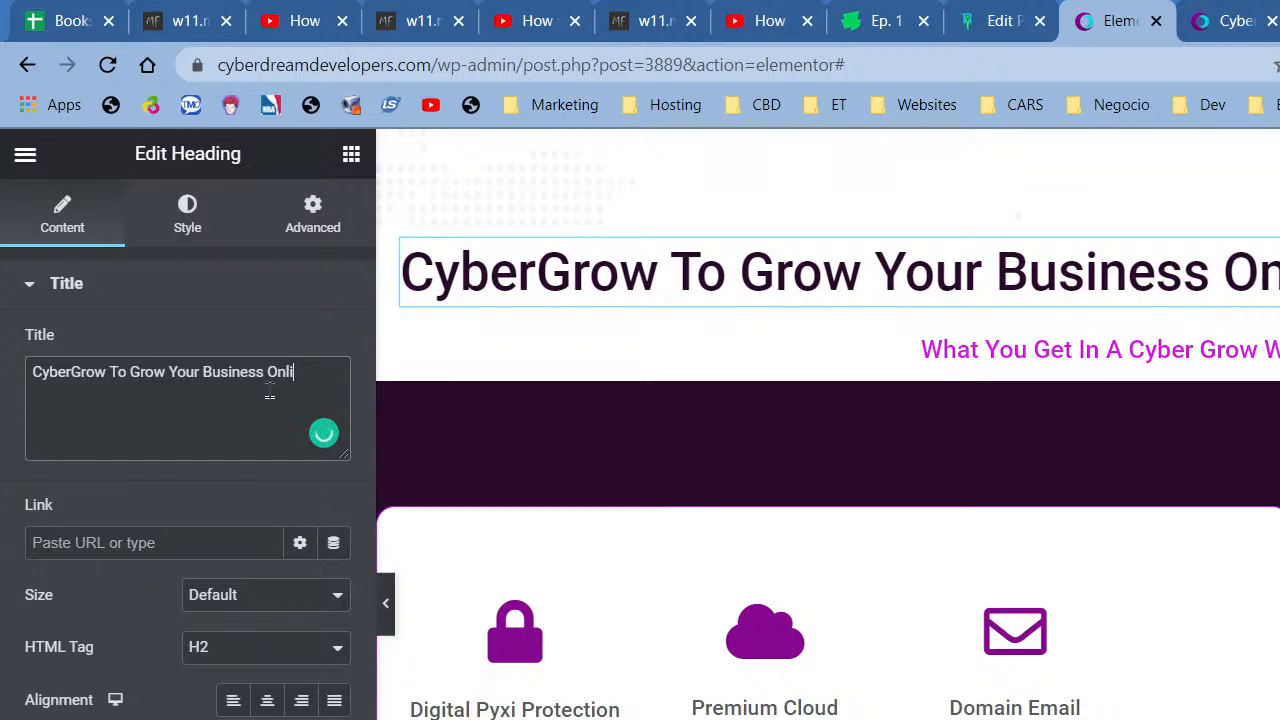
left_click(267, 703)
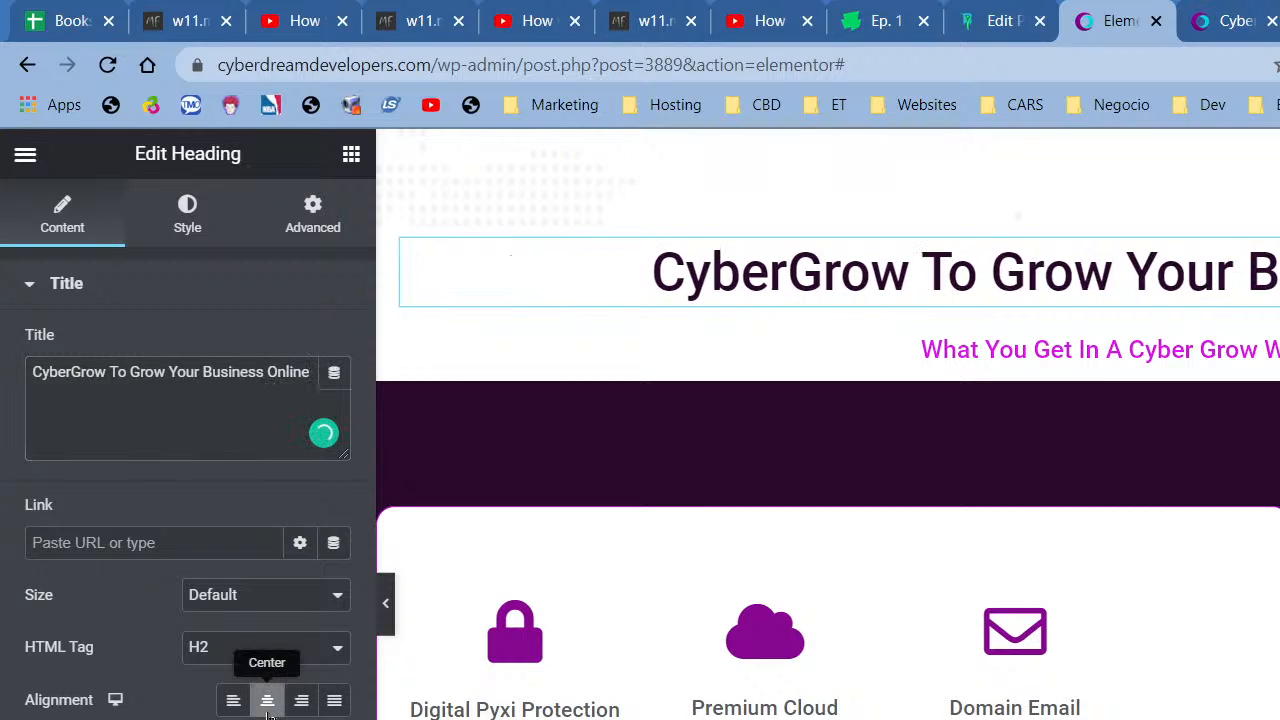
Set the new heading section's padding to 70 px top and 60 px bottom, with the sides unlinked at 0.
right_click(1136, 211)
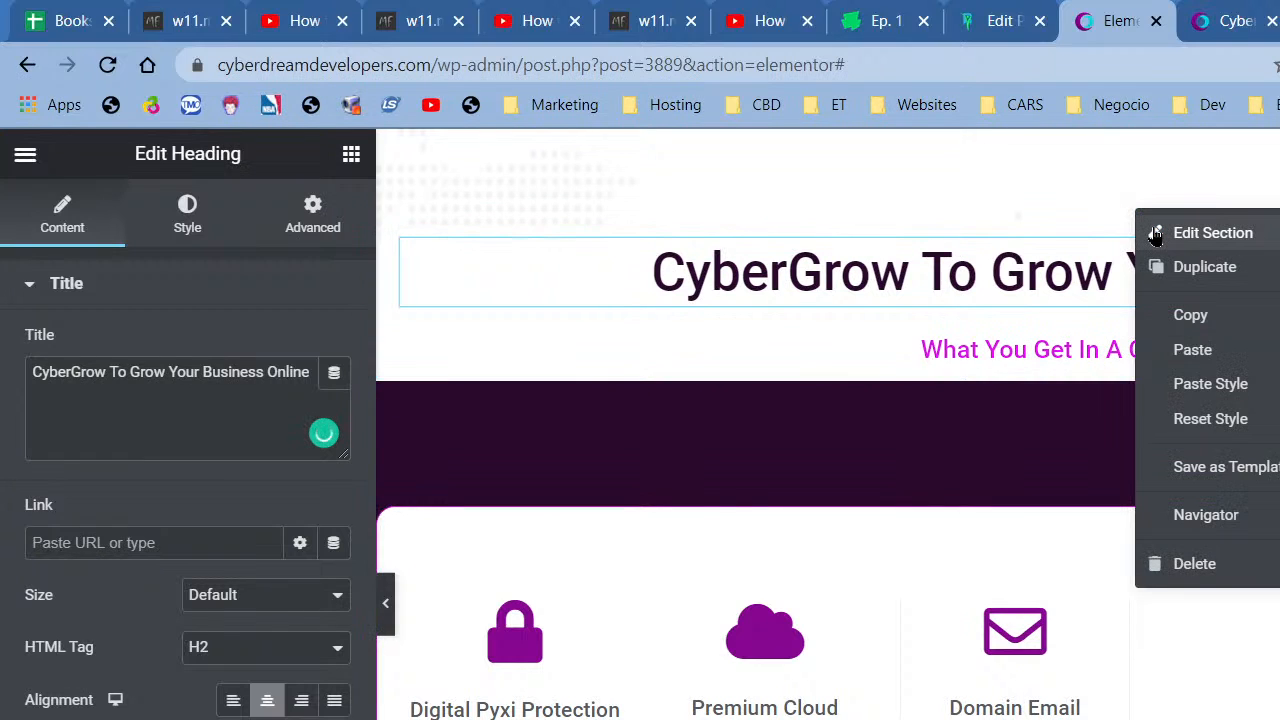
left_click(1155, 234)
left_click(340, 234)
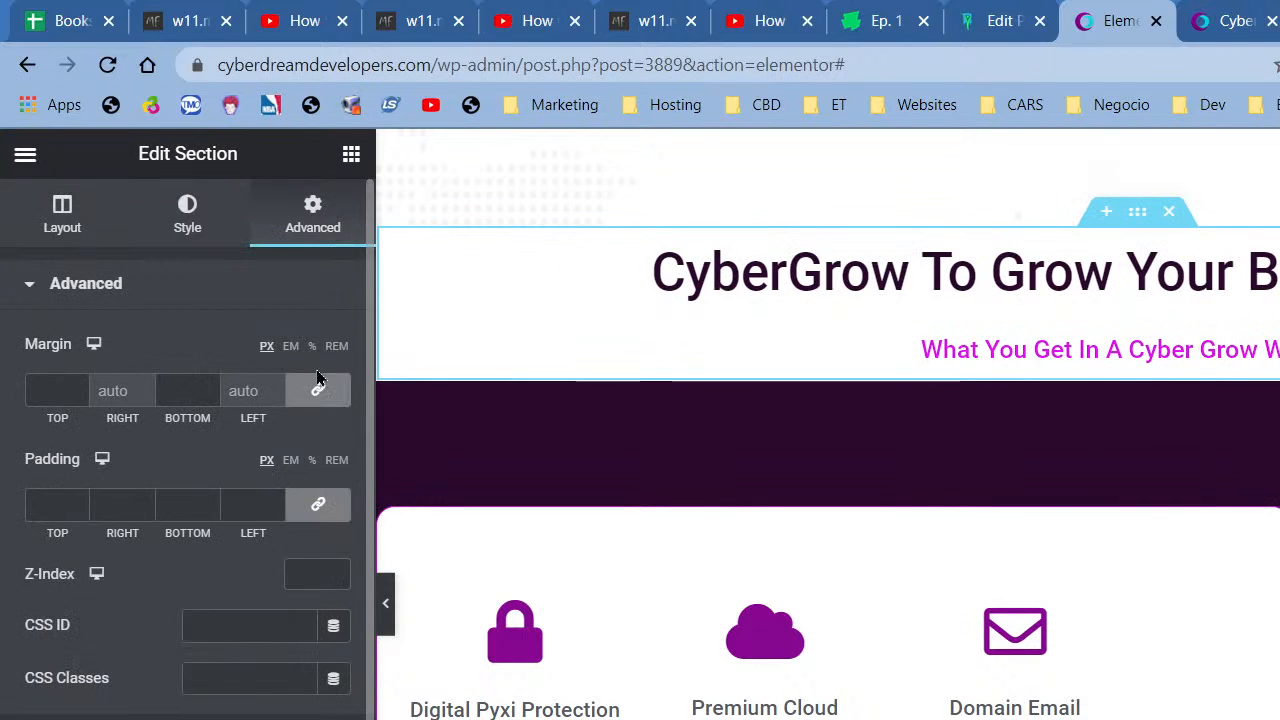
left_click(314, 504)
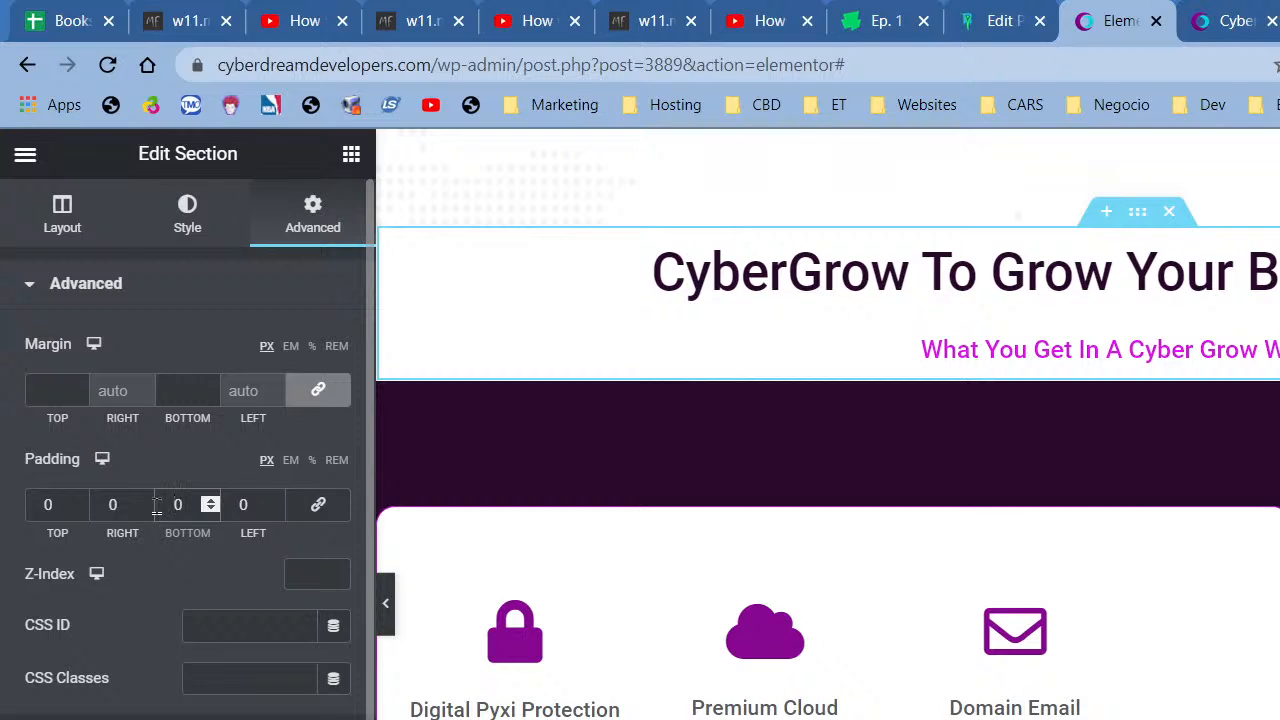
left_click(160, 505)
type("60")
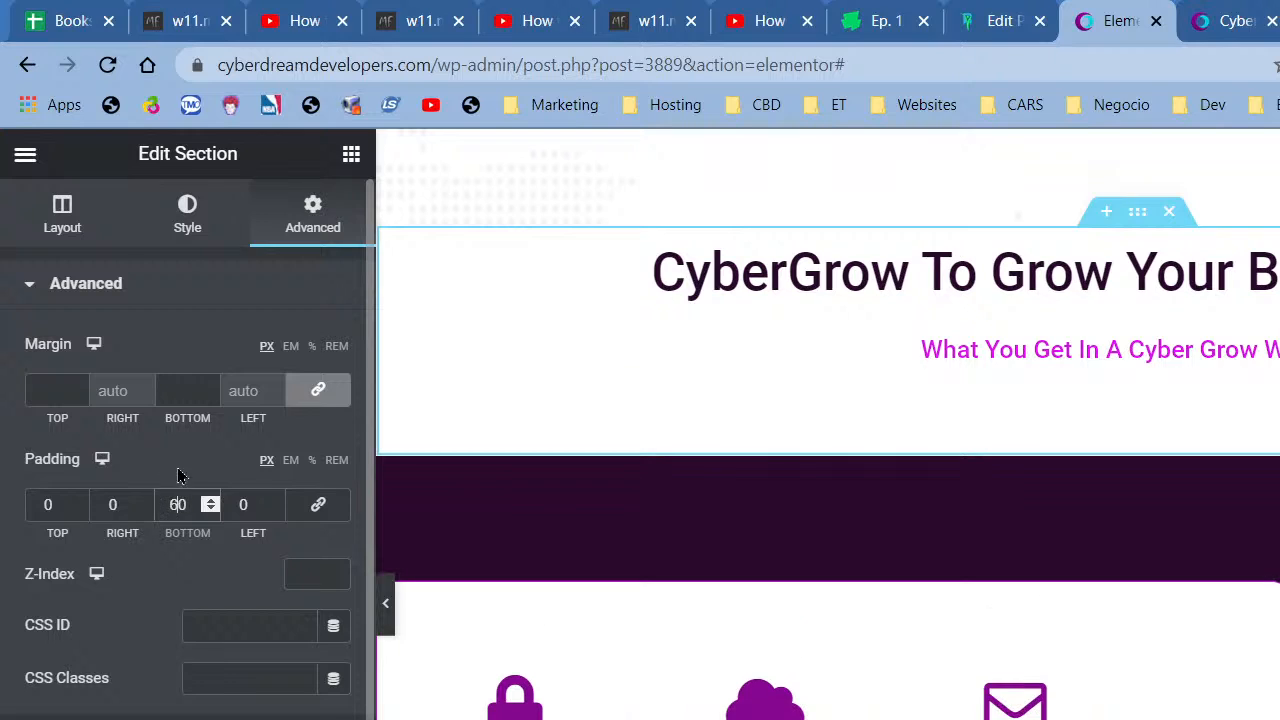
left_click(38, 505)
type("70")
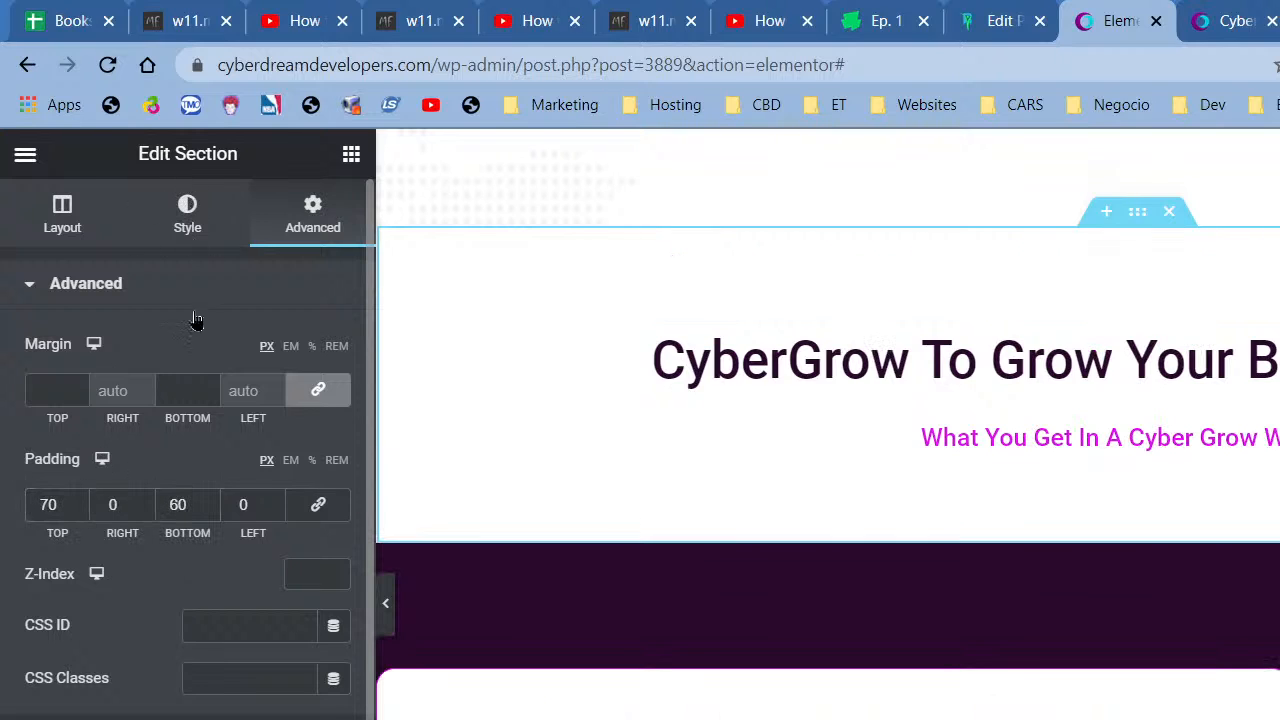
Give the new heading section a Classic background in the global Primary color #2A092D.
left_click(187, 215)
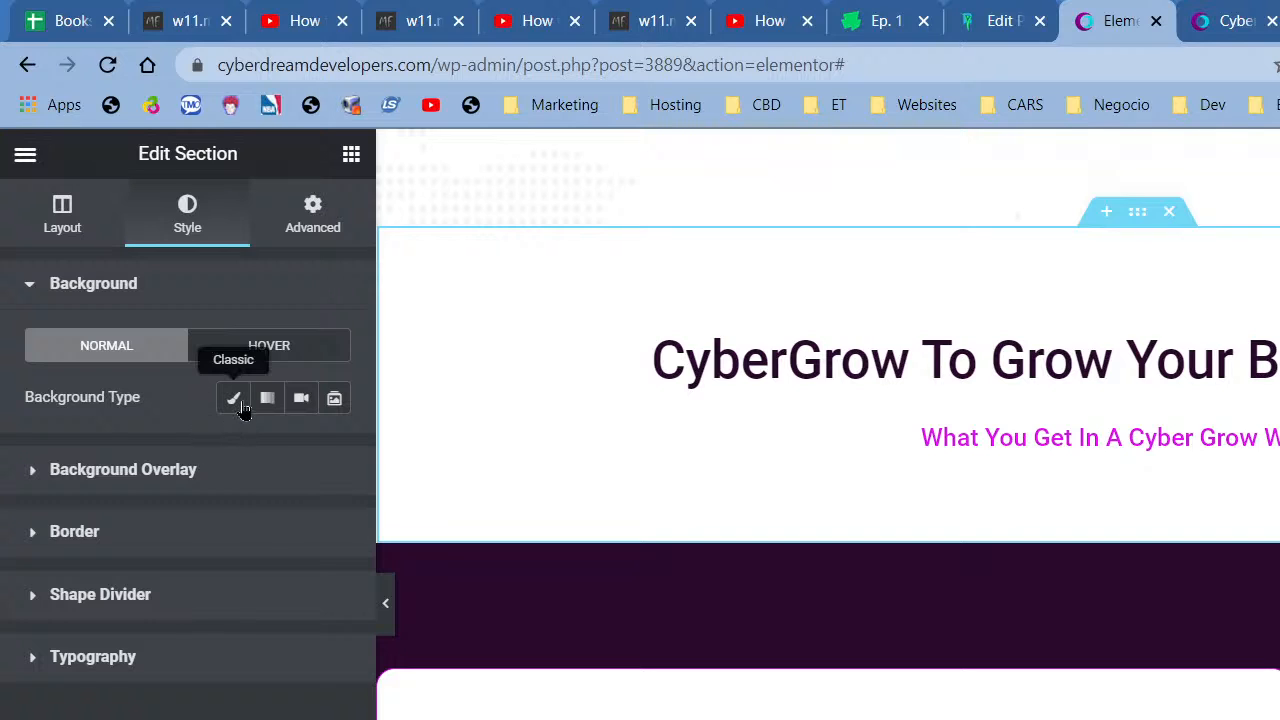
left_click(238, 402)
left_click(300, 449)
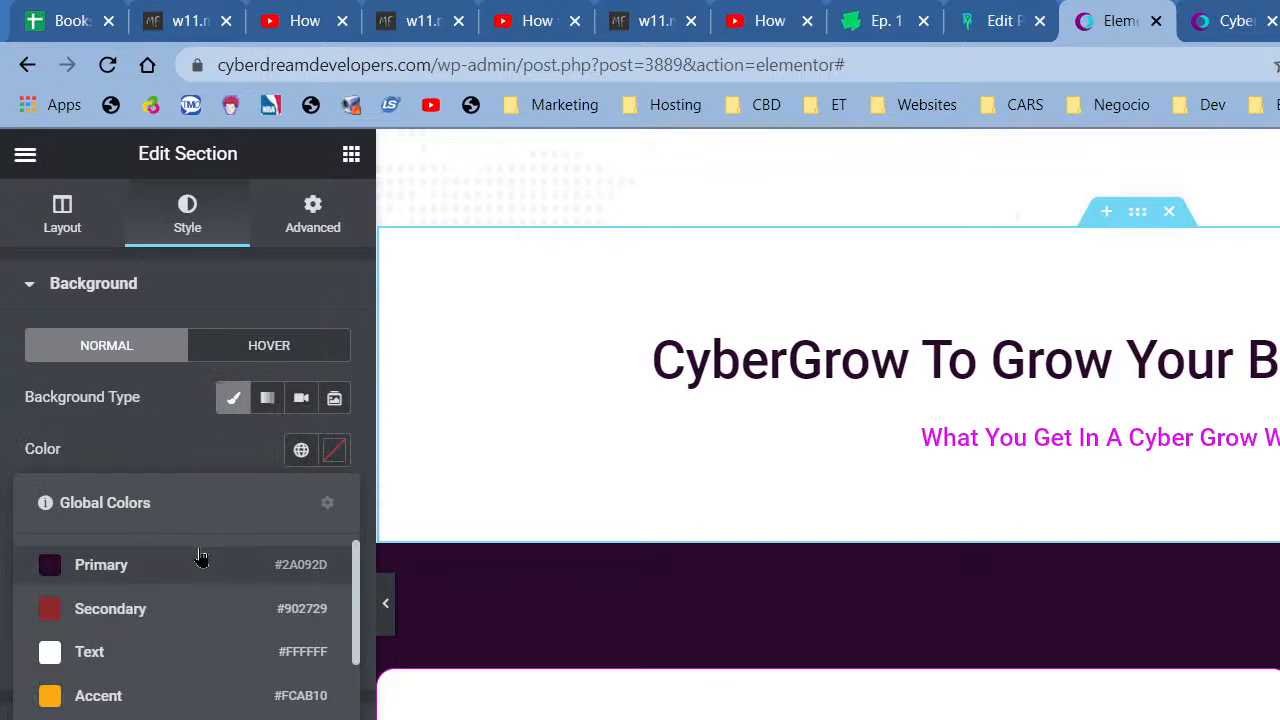
left_click(200, 562)
Set the "CyberGrow To Grow Your Business Online" heading's text color to the global Text color, white #FFFFFF.
left_click(412, 324)
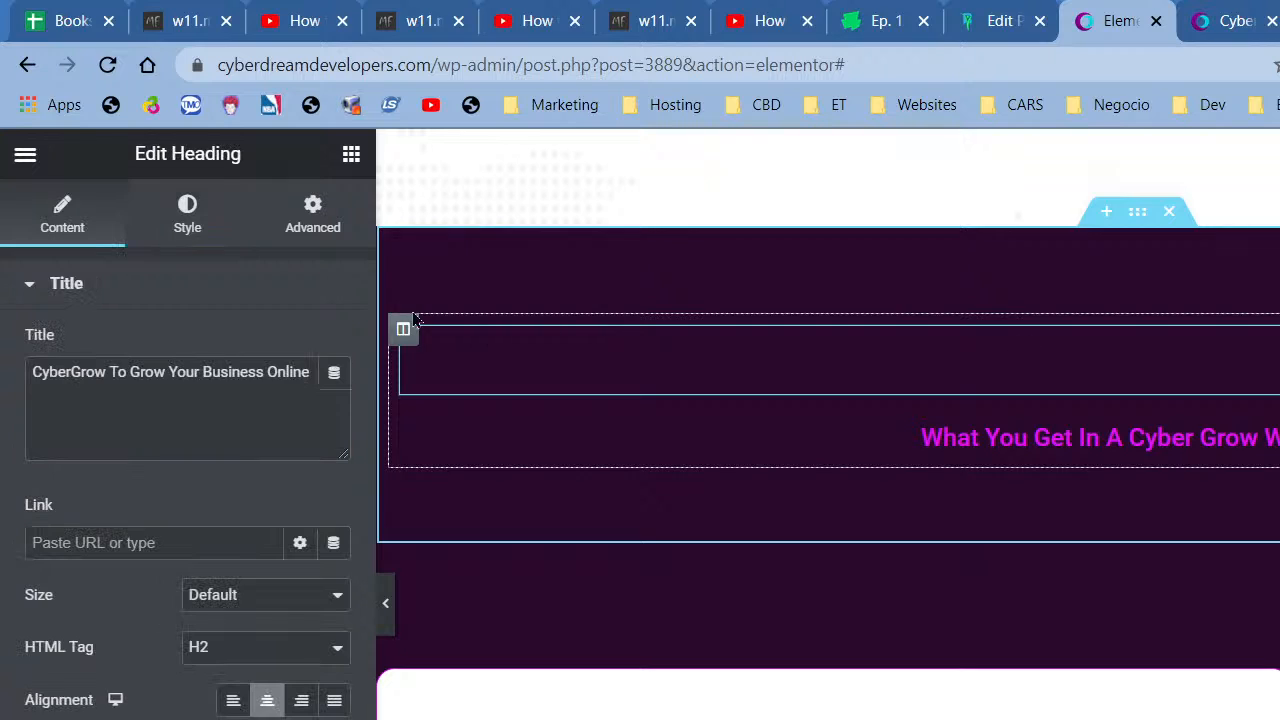
left_click(178, 212)
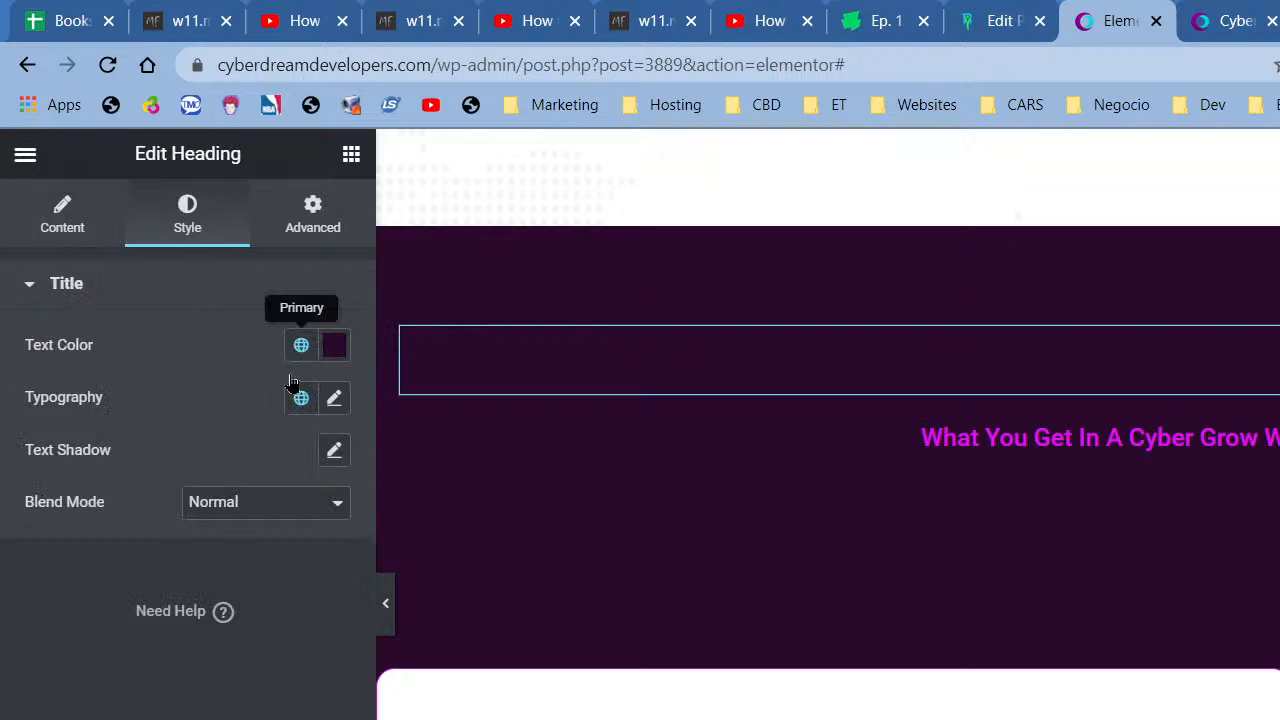
left_click(301, 345)
left_click(180, 553)
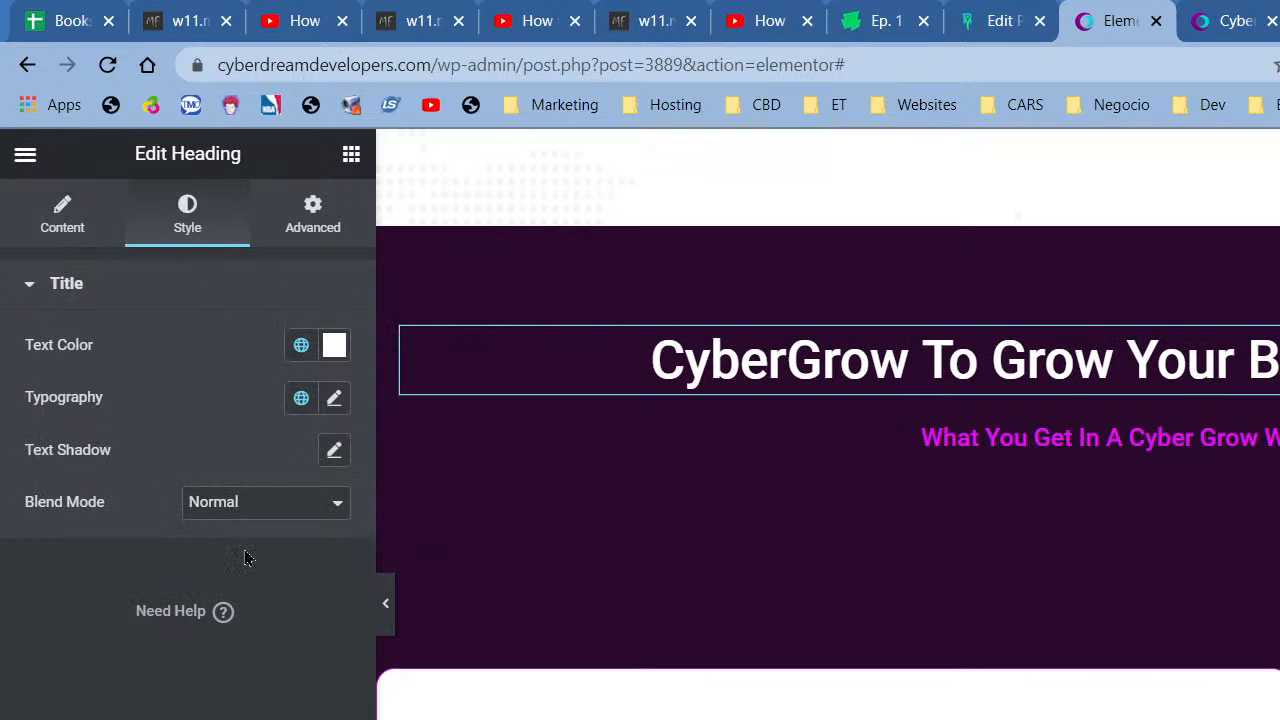
Change the "What You Get In A Cyber Grow Website" heading's text color to the off-white saved global color.
left_click(914, 450)
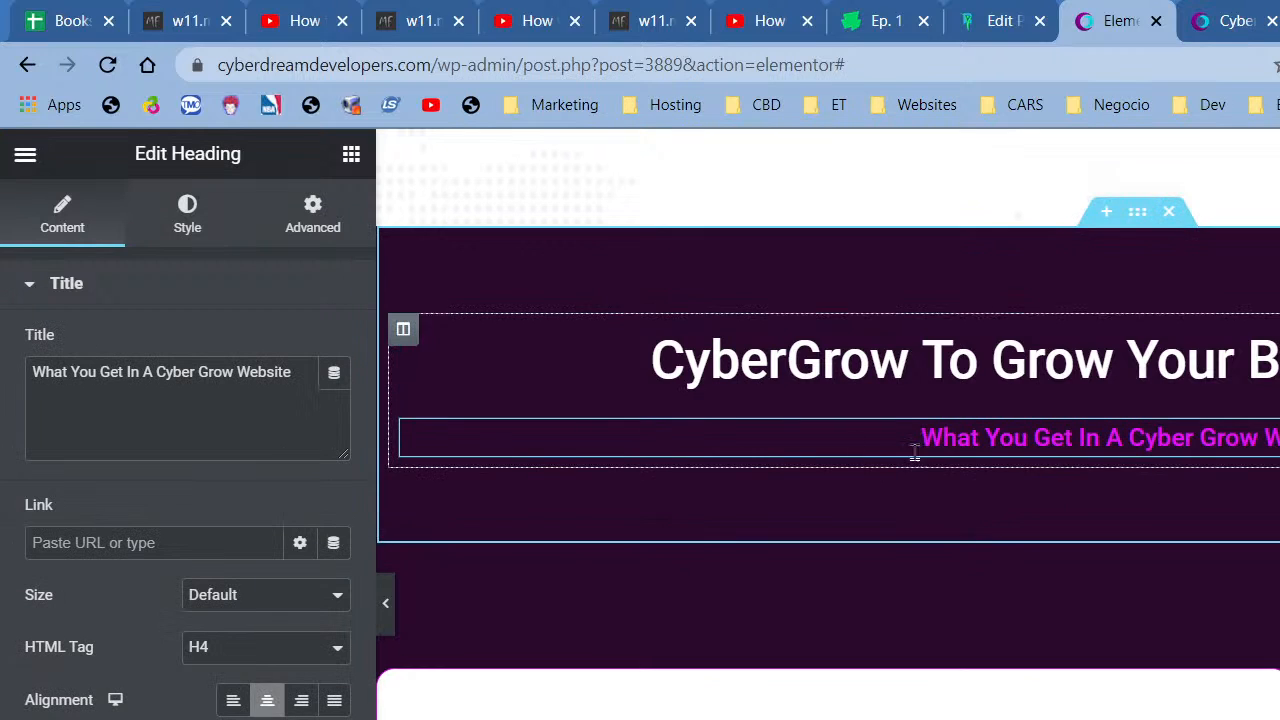
left_click(190, 232)
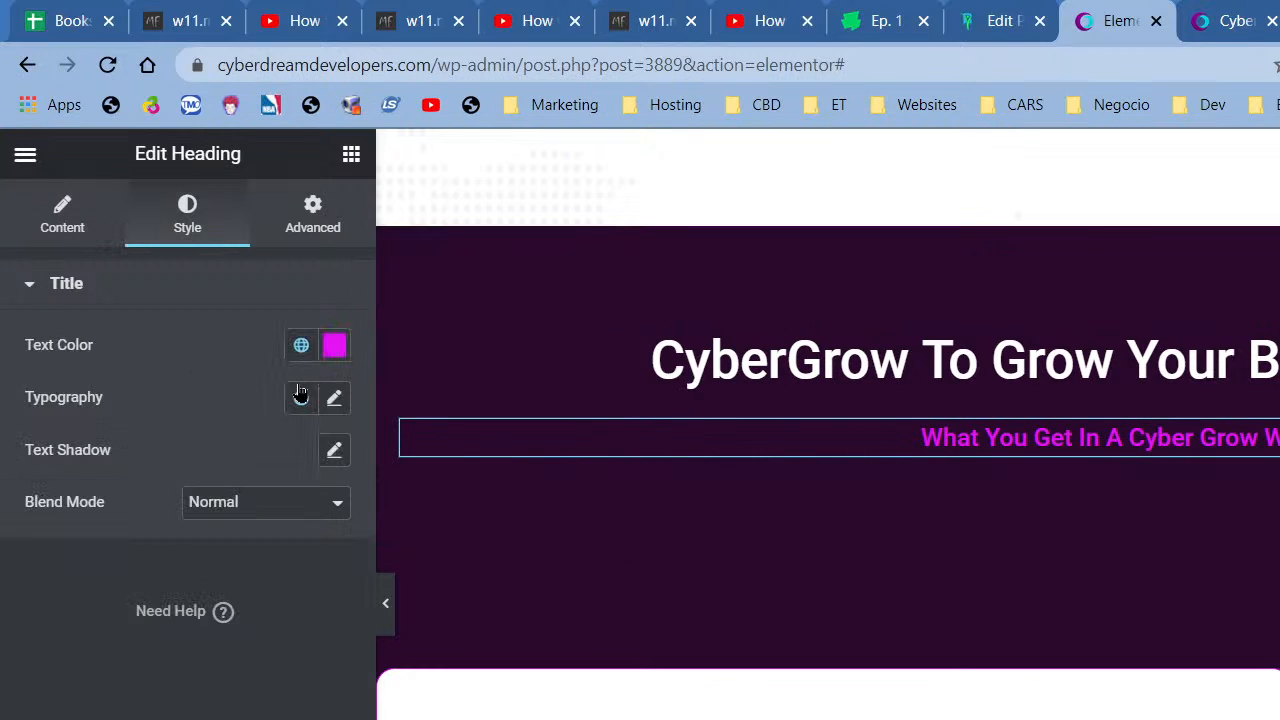
left_click(301, 345)
scroll(206, 600, "down", 2)
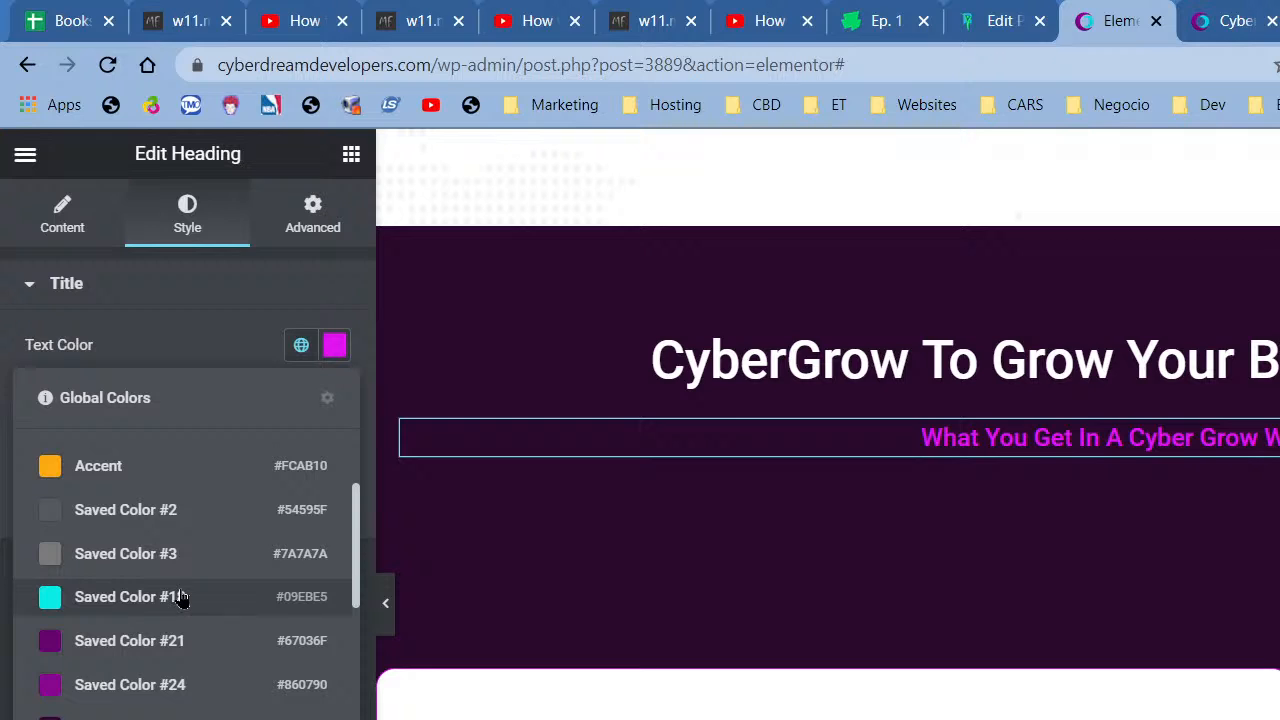
scroll(176, 596, "down", 3)
left_click(137, 612)
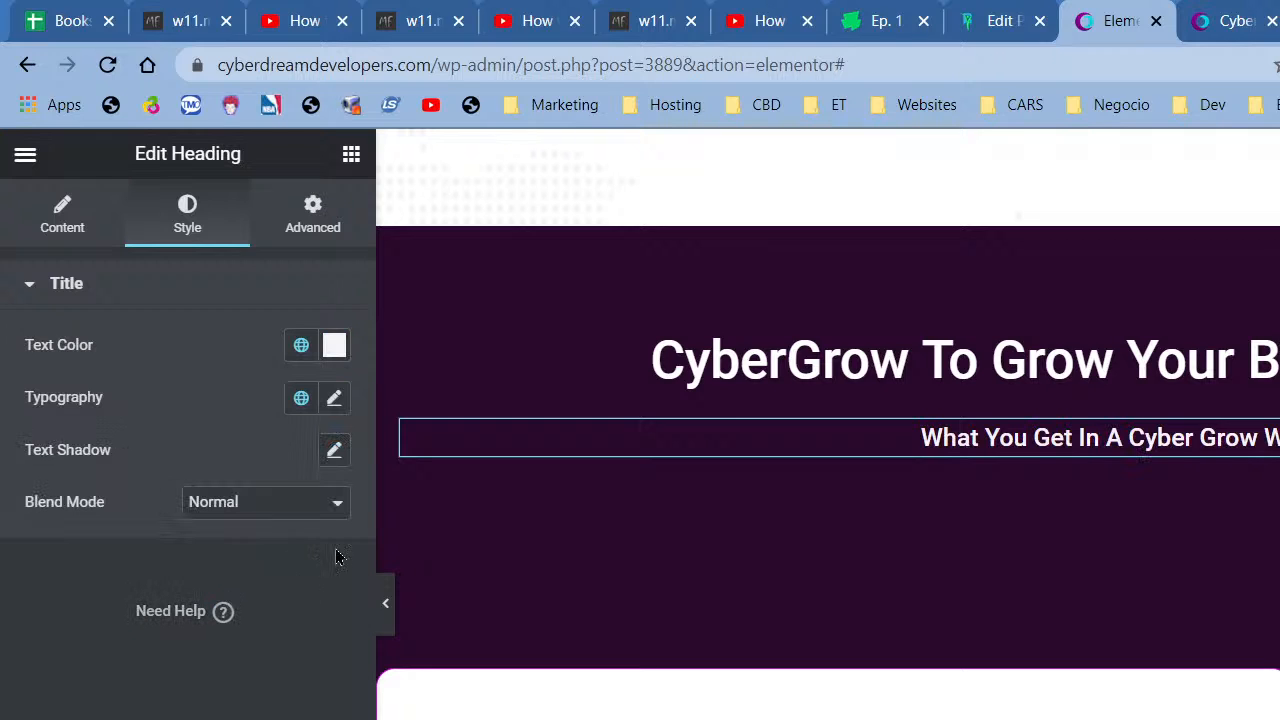
Hide the settings panel and examine the spacing between the new headings and the white feature box at full width.
left_click(386, 612)
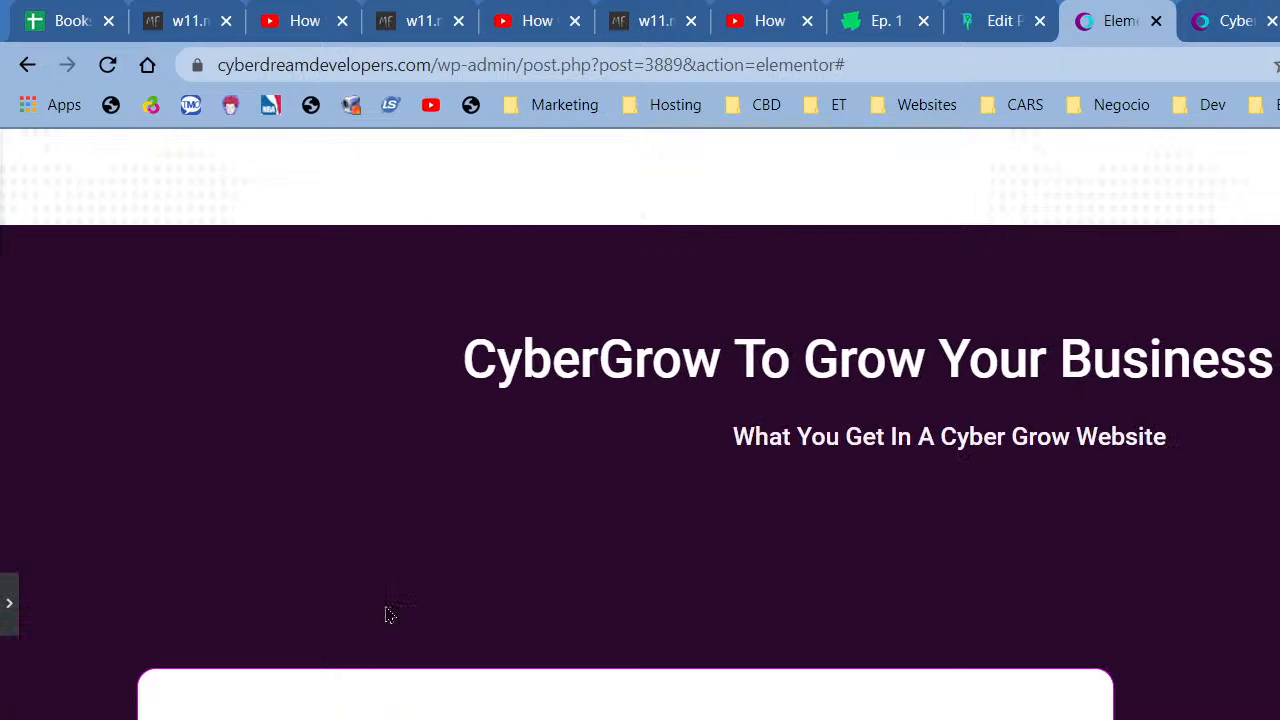
scroll(537, 557, "down", 2)
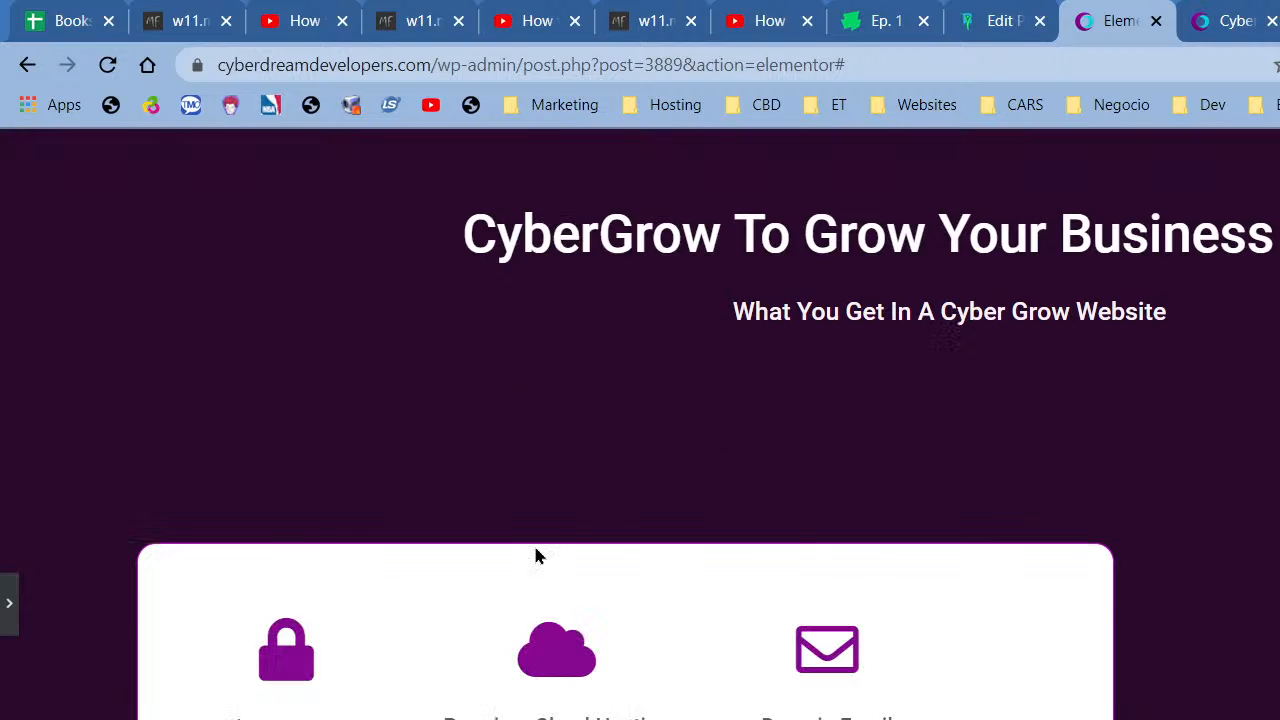
scroll(680, 520, "up", 1)
scroll(966, 463, "down", 1)
scroll(960, 490, "up", 2)
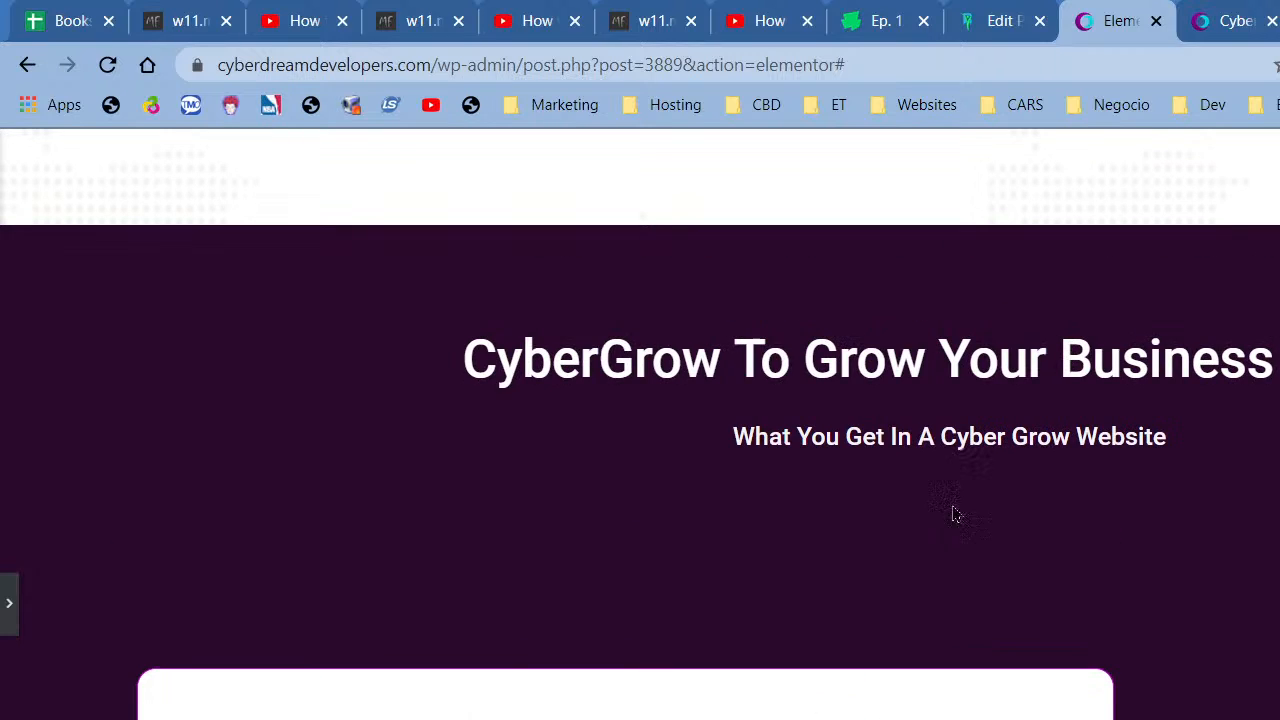
Set the dark heading section's bottom padding to 10 px and preview the gap above the white feature box at full width.
scroll(983, 615, "down", 1)
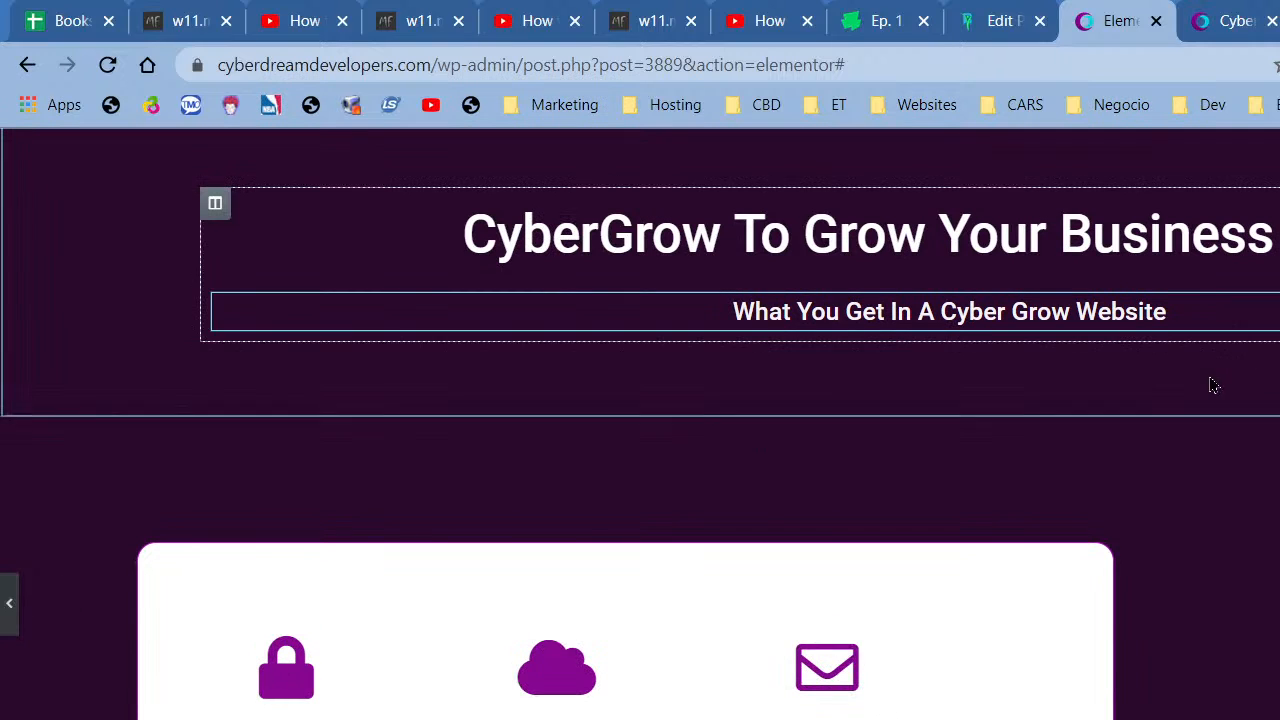
left_click(1160, 318)
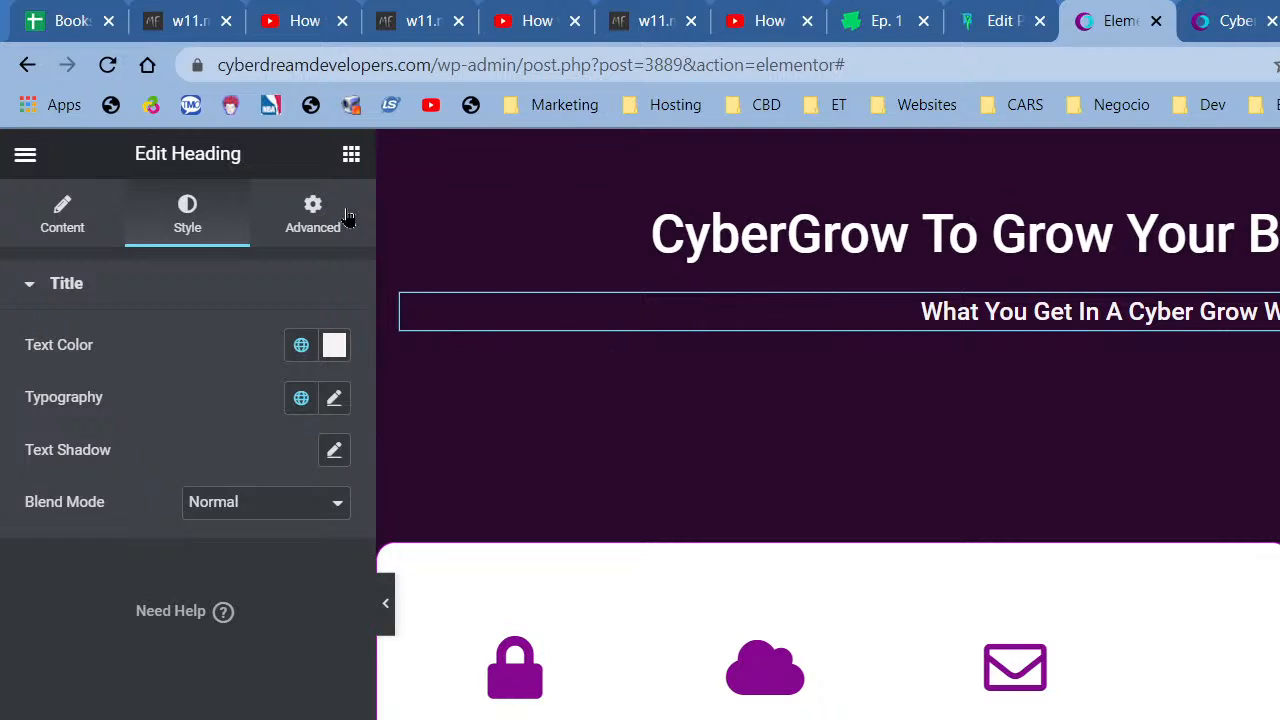
left_click(313, 215)
scroll(1166, 240, "up", 1)
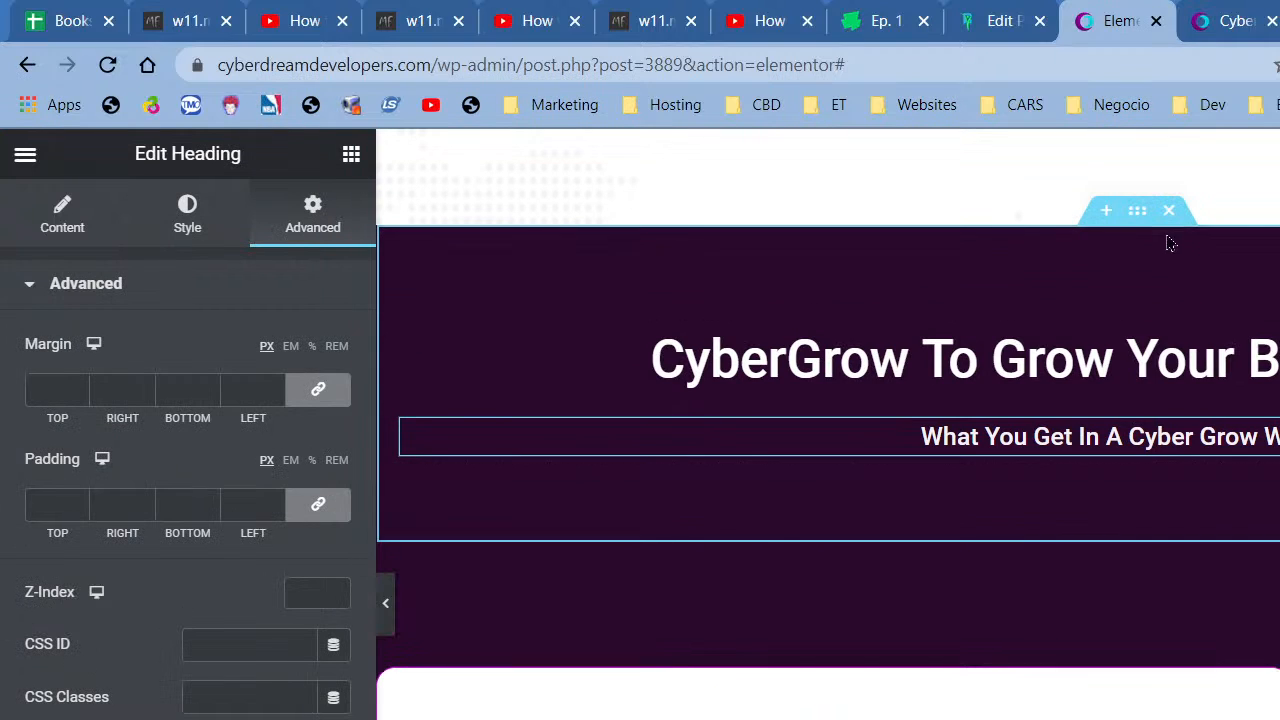
right_click(1137, 215)
left_click(1205, 240)
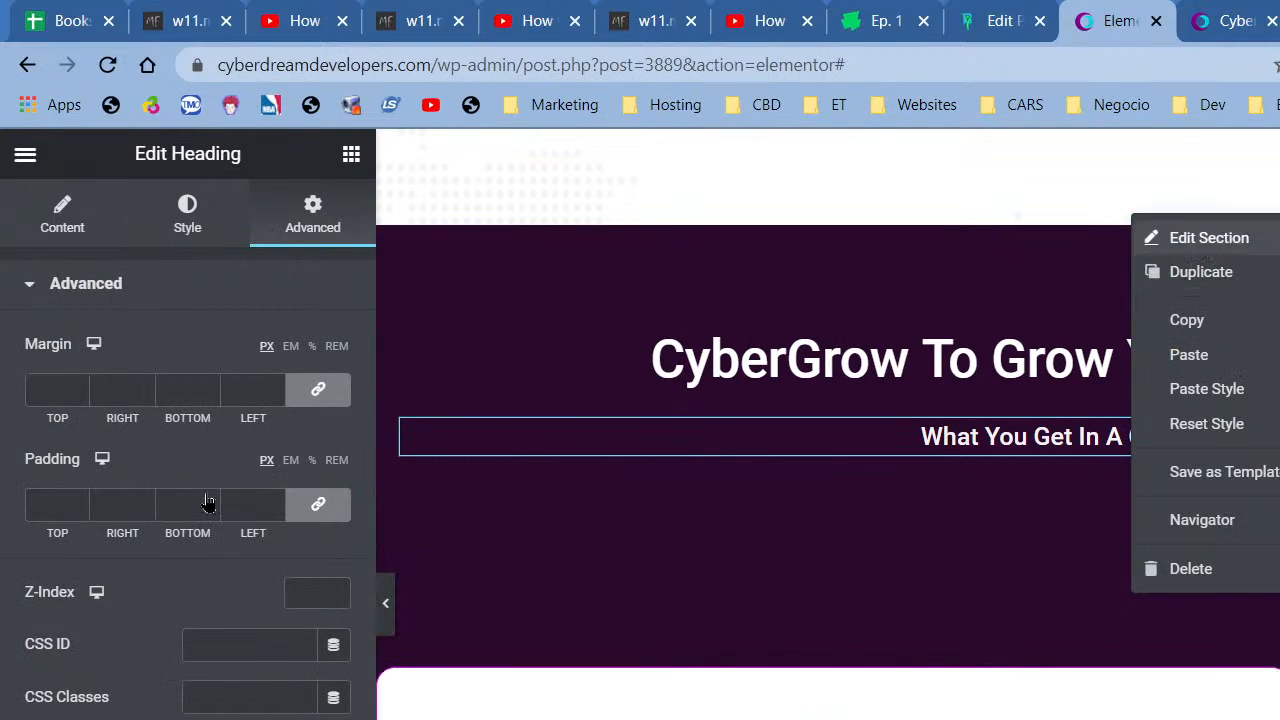
left_click(309, 222)
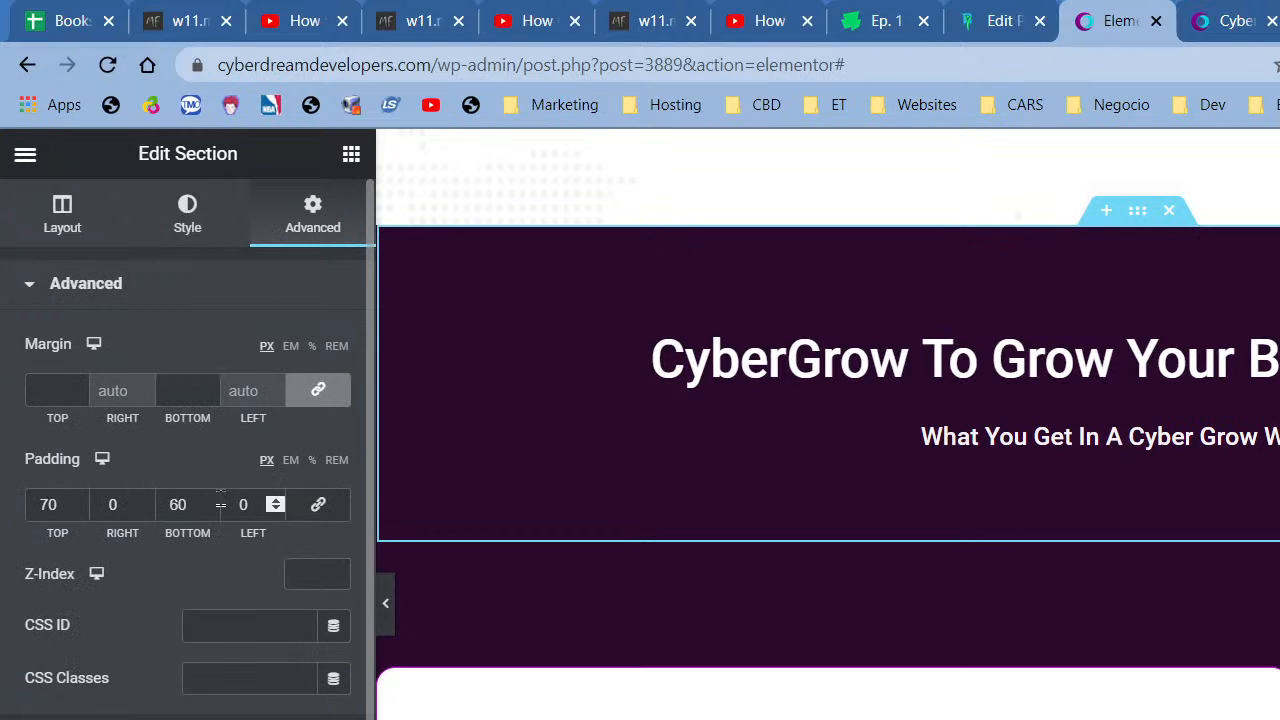
double_click(178, 504)
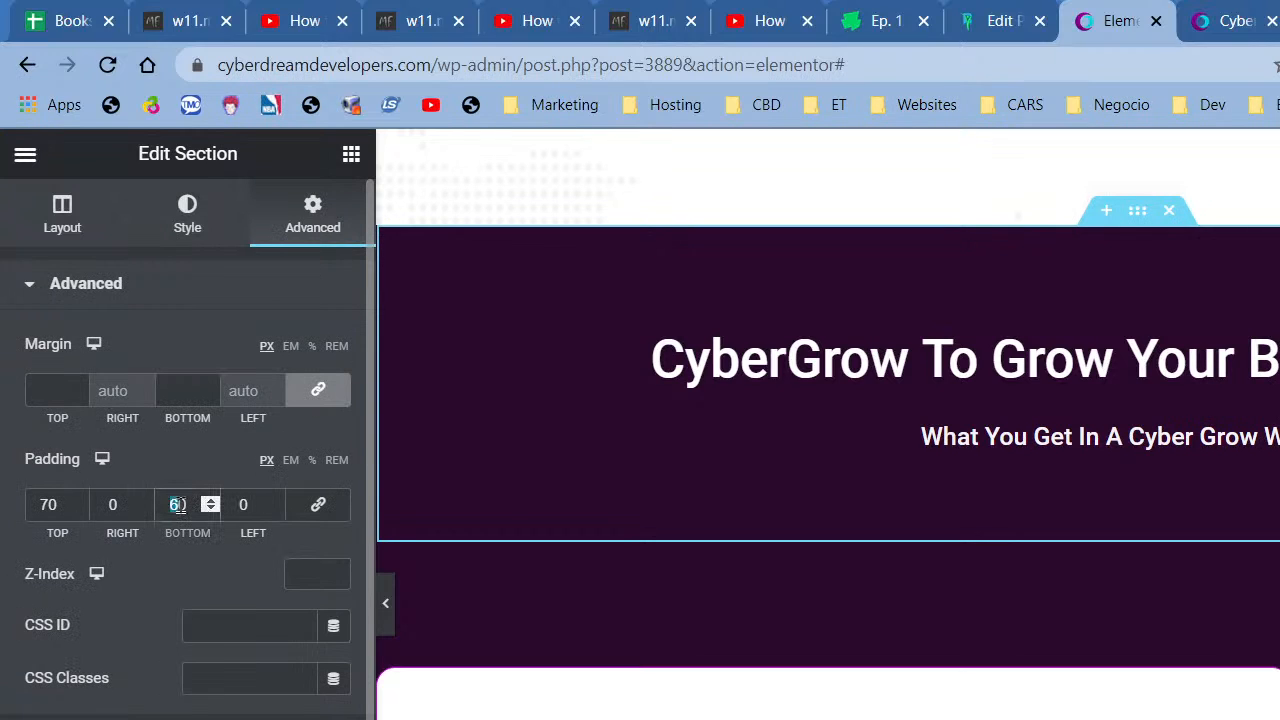
type("10")
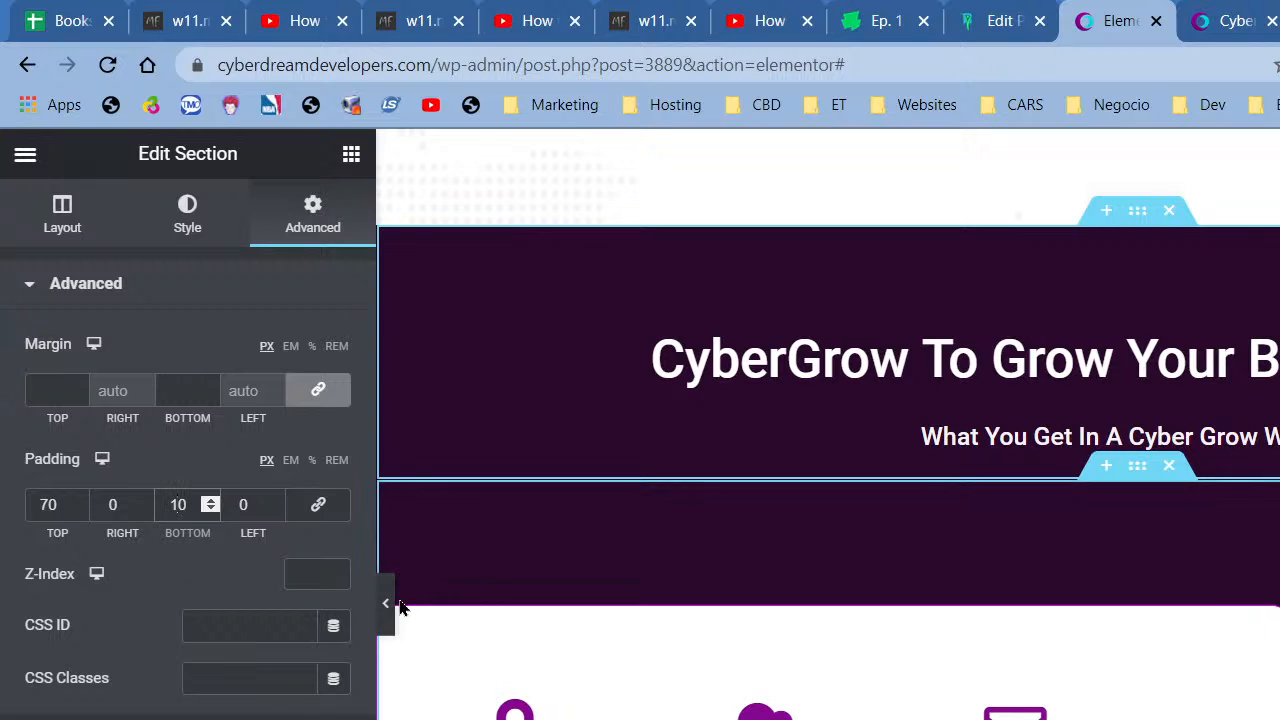
left_click(389, 605)
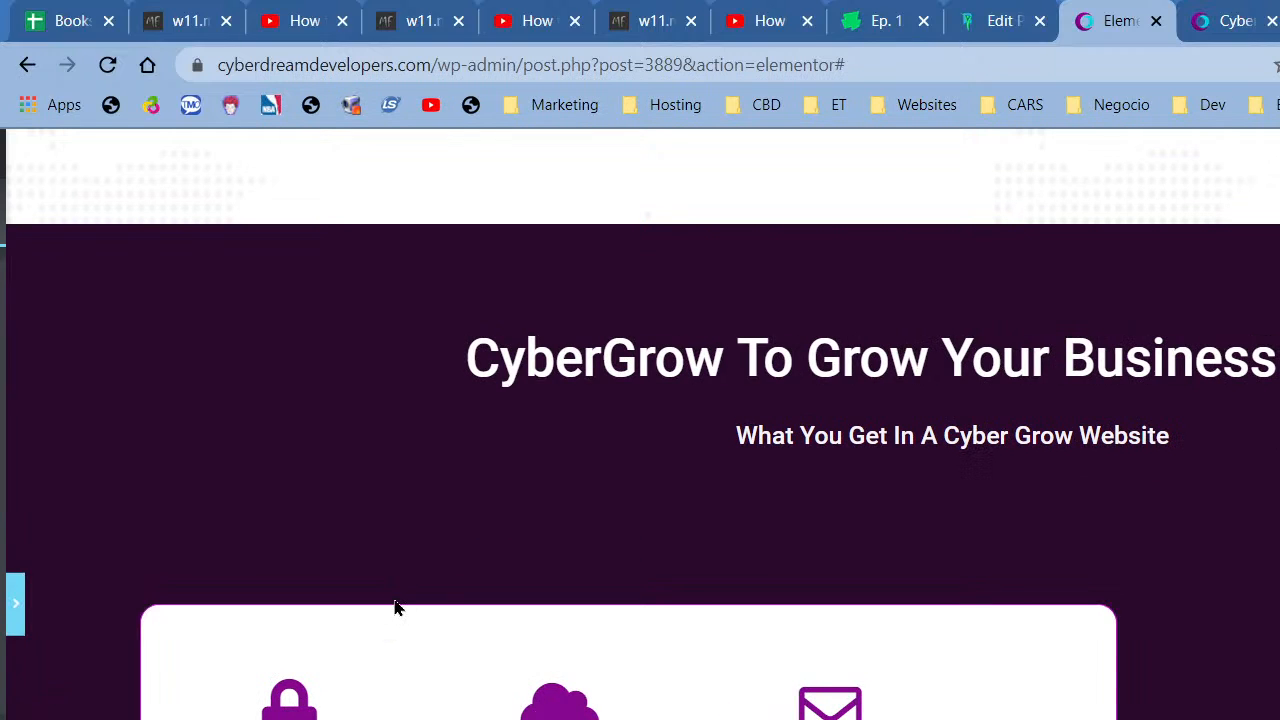
scroll(709, 457, "down", 1)
scroll(709, 457, "up", 2)
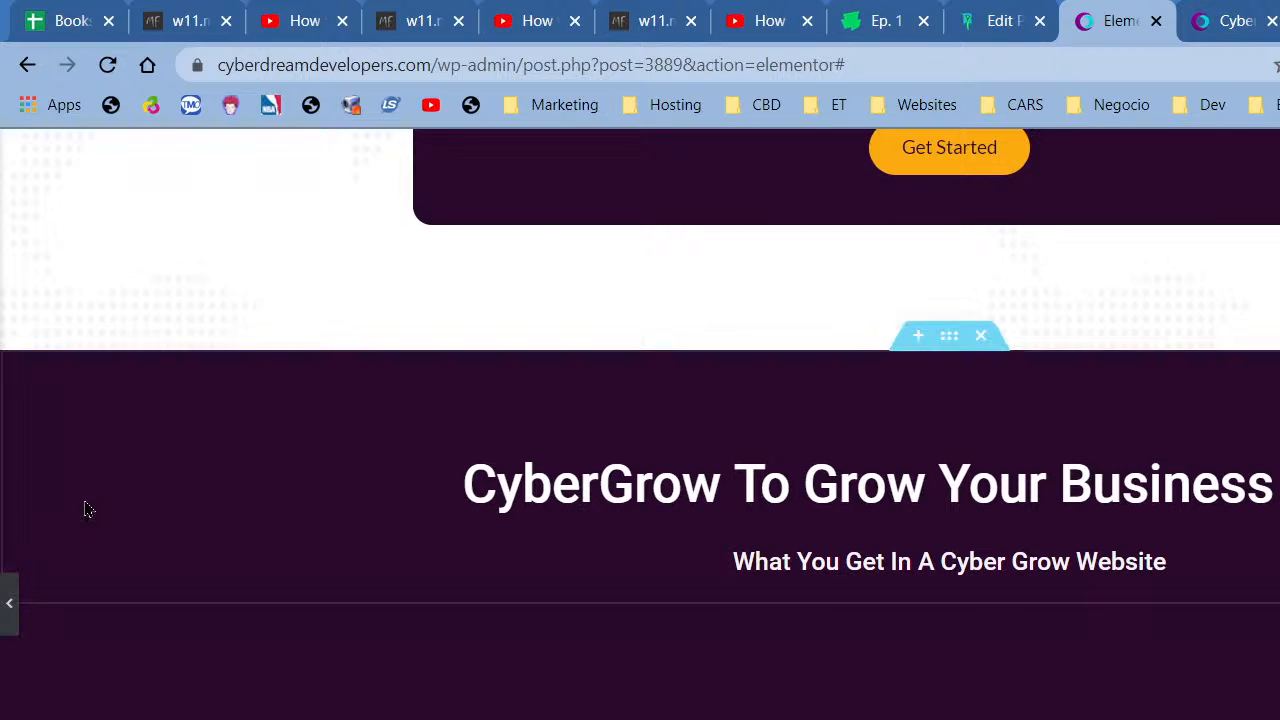
Set the heading section's padding to 100 px at the top and 0 px at the bottom, then preview it at full width.
left_click(66, 500)
left_click(27, 506)
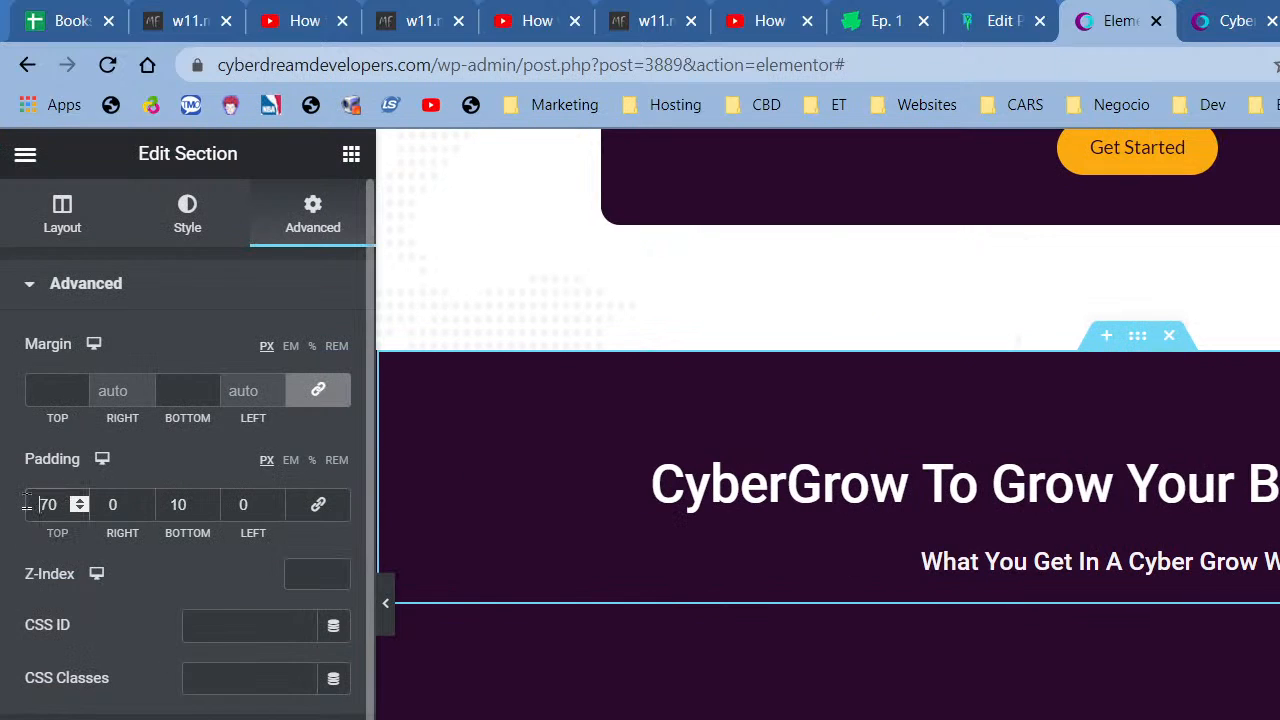
left_click_drag(28, 503, 58, 503)
type("100")
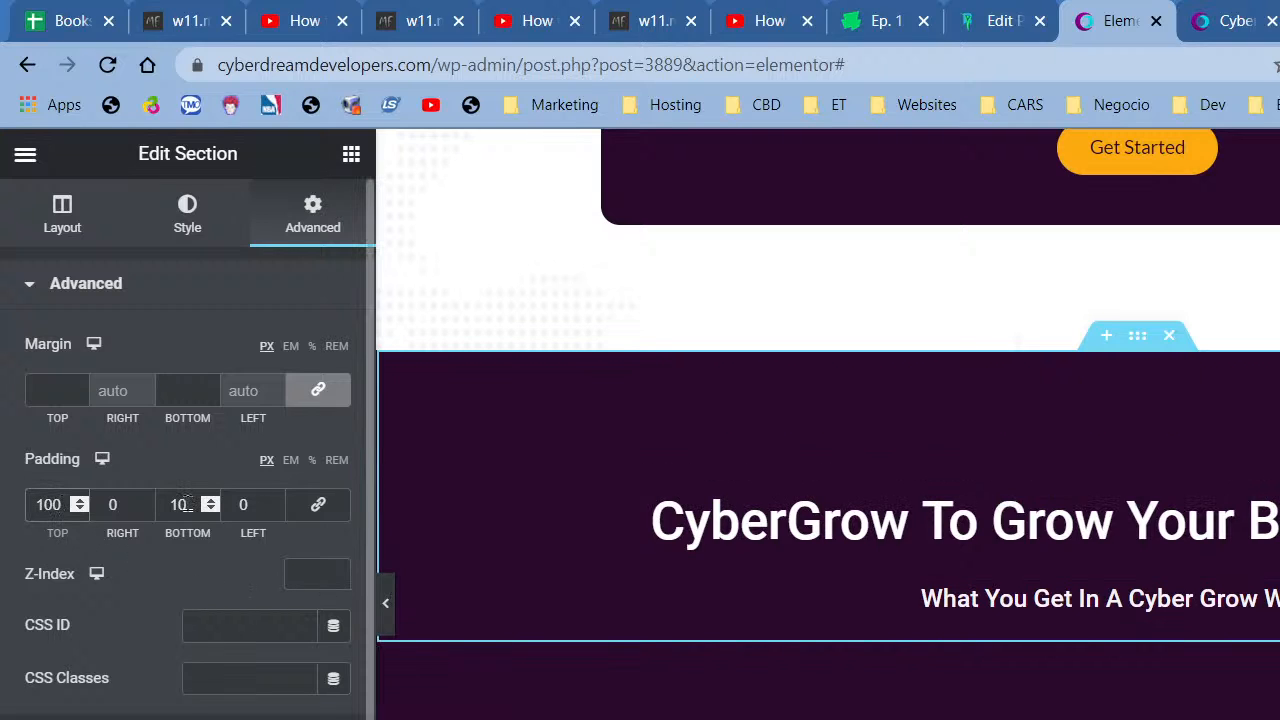
left_click_drag(192, 504, 168, 498)
type("0")
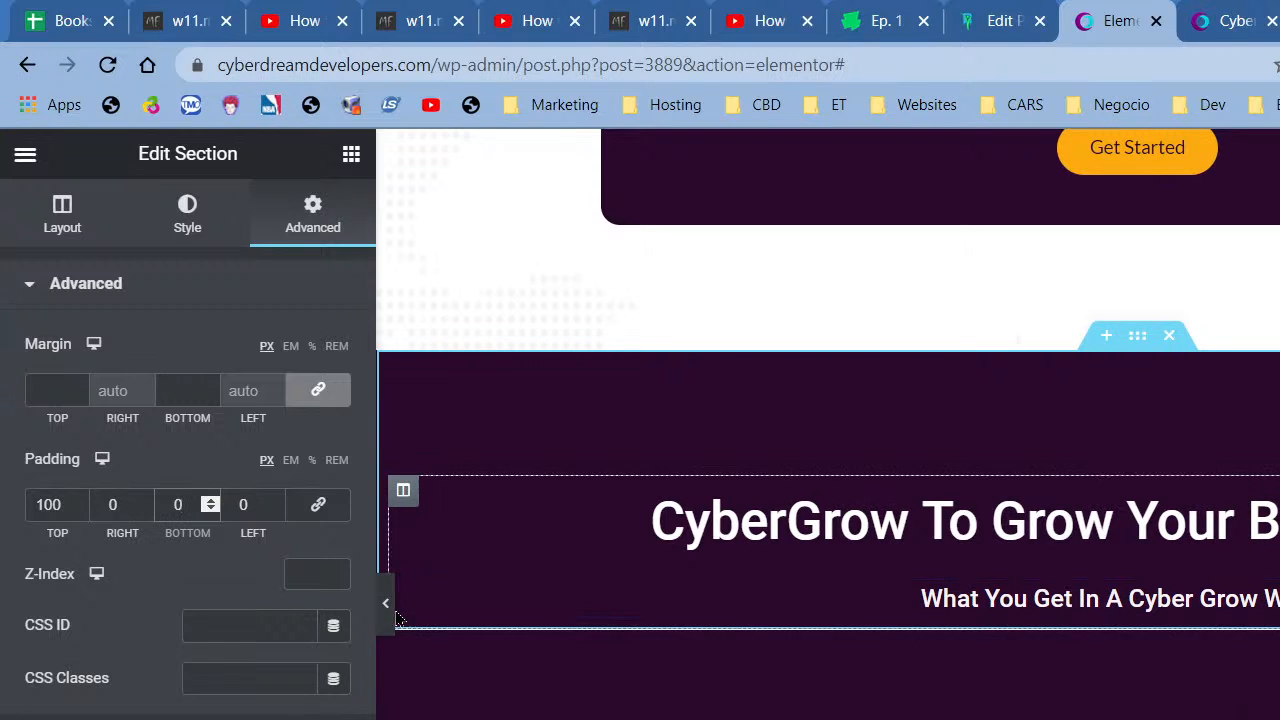
left_click(386, 605)
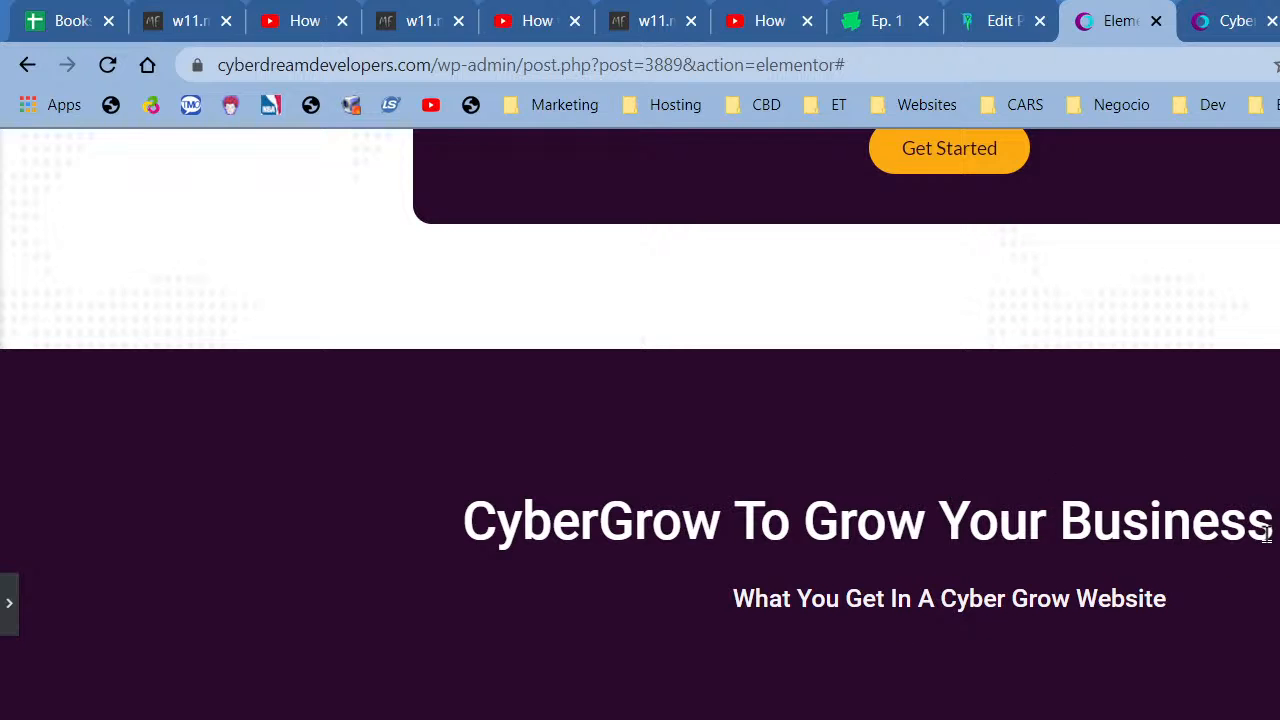
scroll(1266, 533, "down", 2)
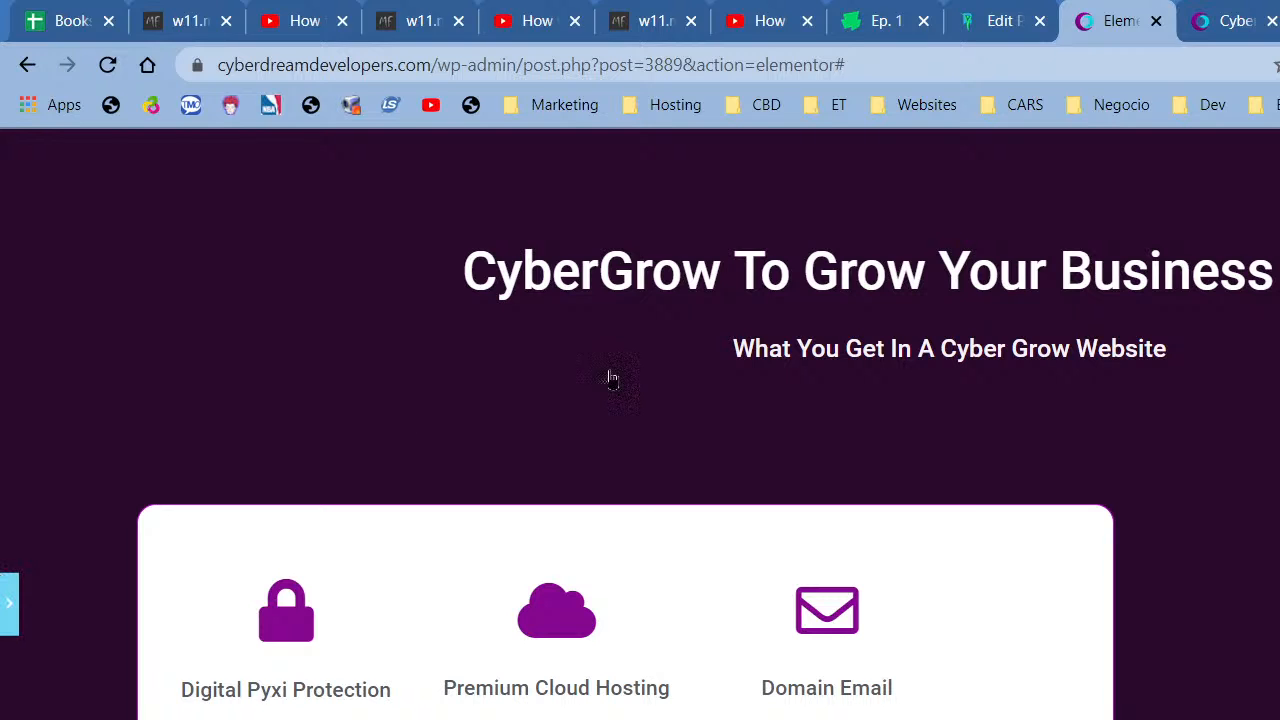
Replace the subheading "What You Get In A Cyber Grow Website" with "Every CyberGrow WaaS Client Gets These Awesome Perks".
left_click(845, 355)
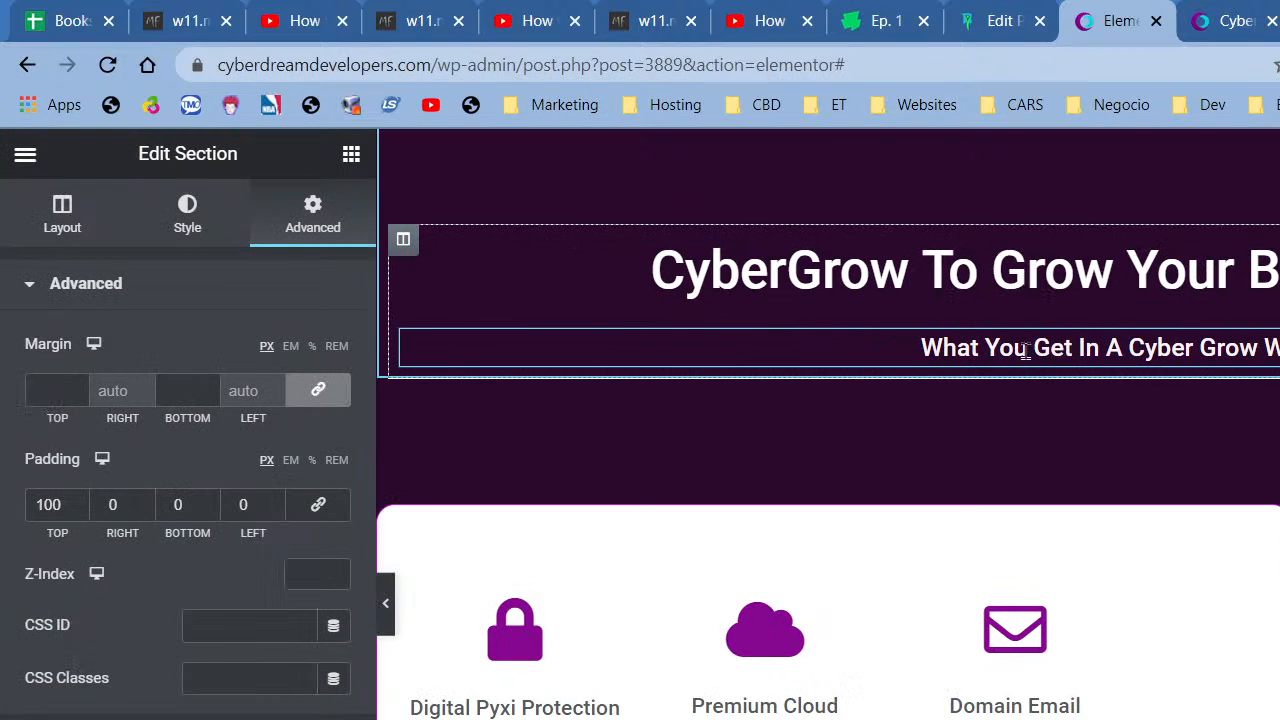
left_click(1066, 347)
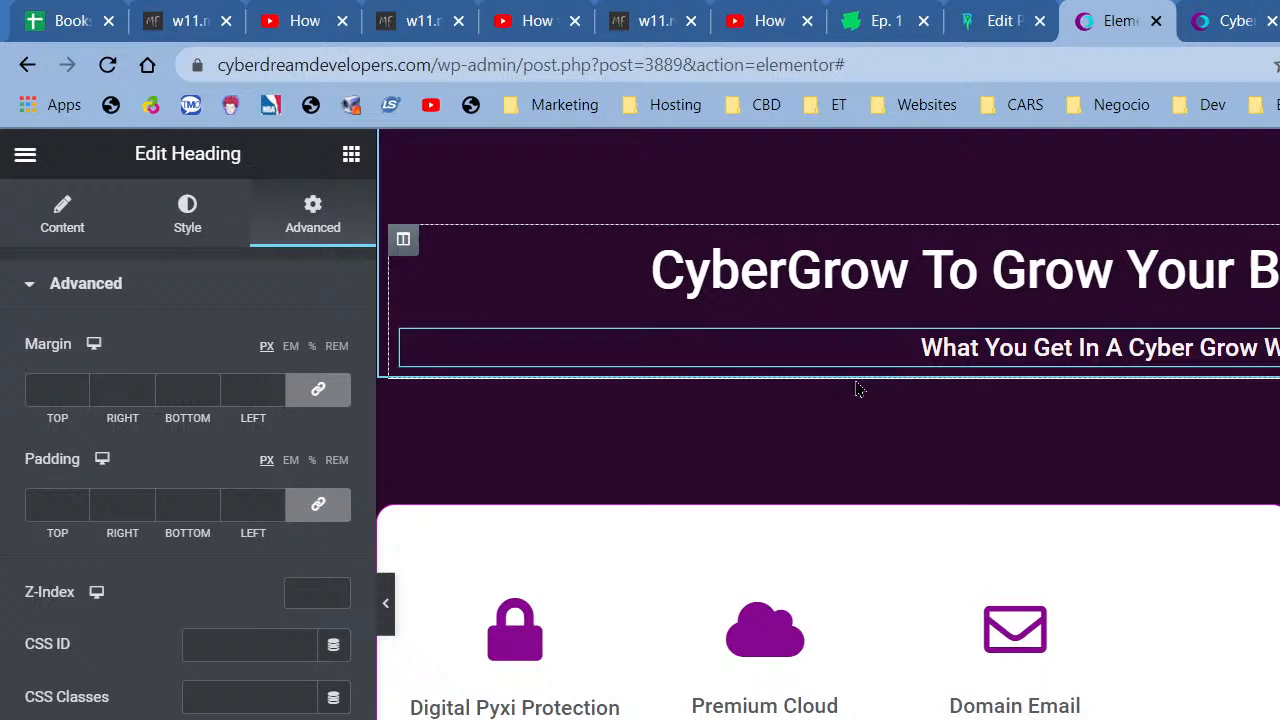
left_click(88, 216)
triple_click(240, 421)
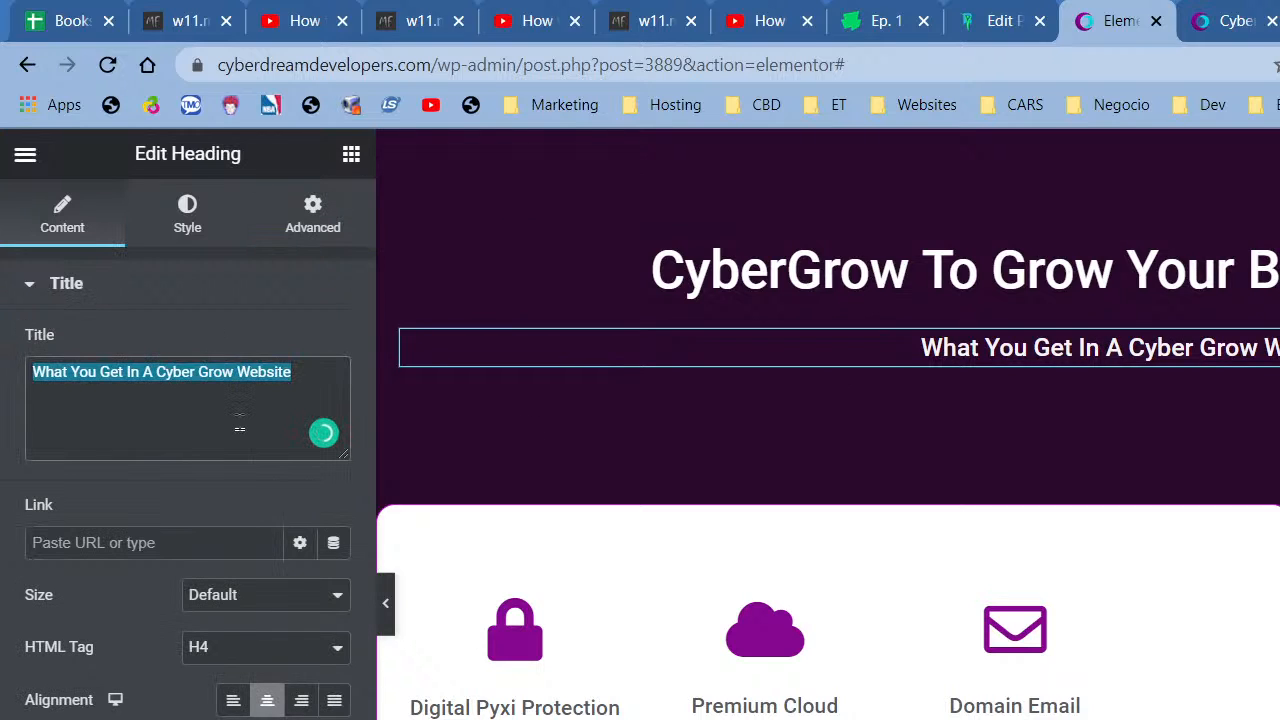
type("Every ")
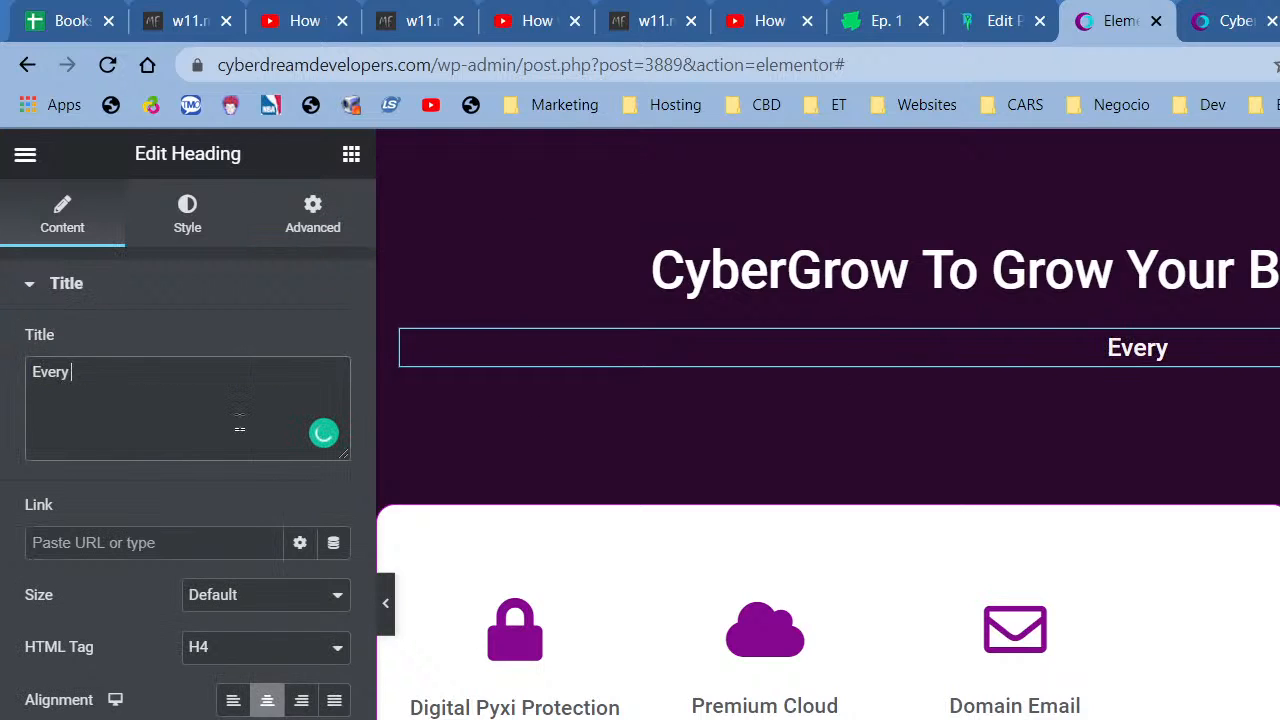
type("CyberR")
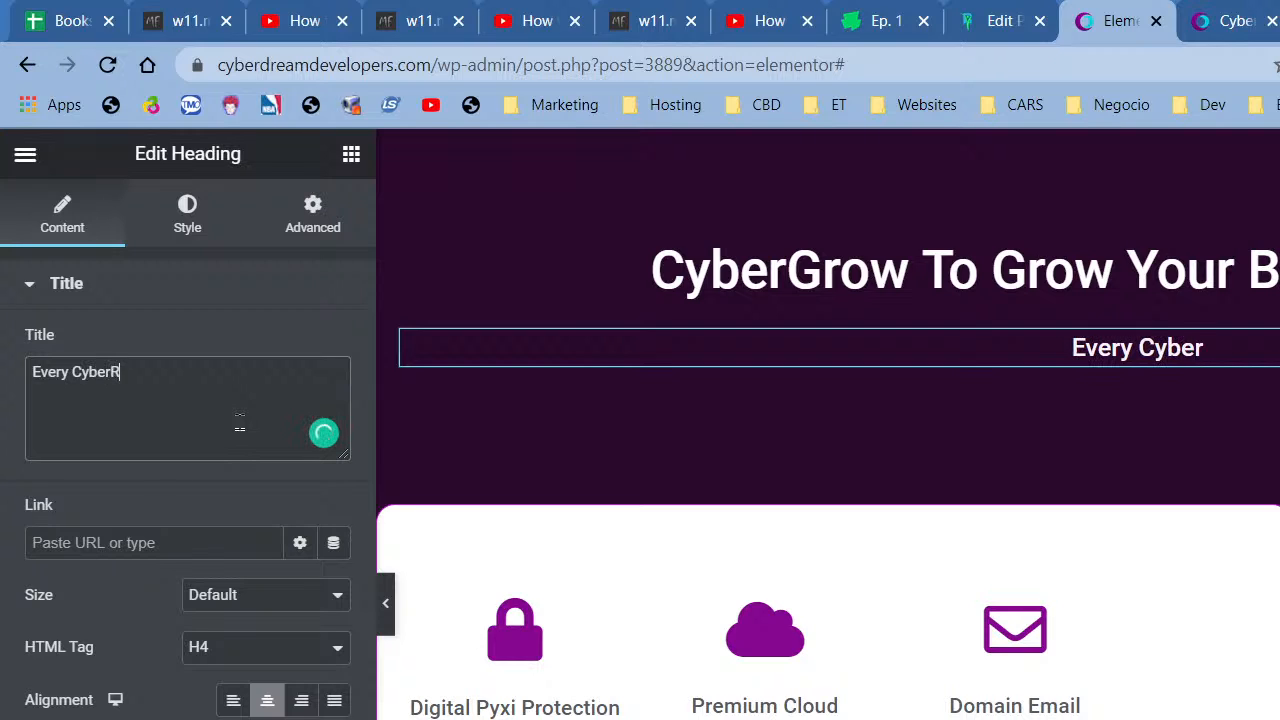
key("BackSpace")
type("Grow Wa")
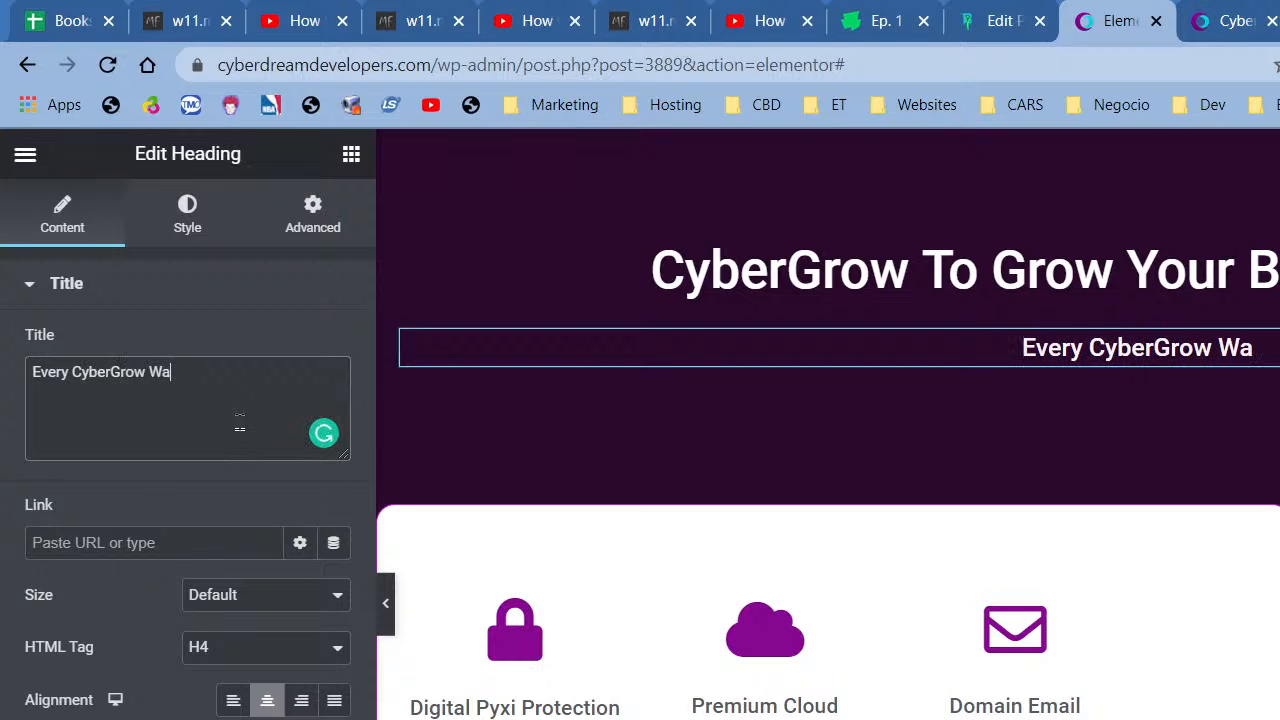
type("aS Client ")
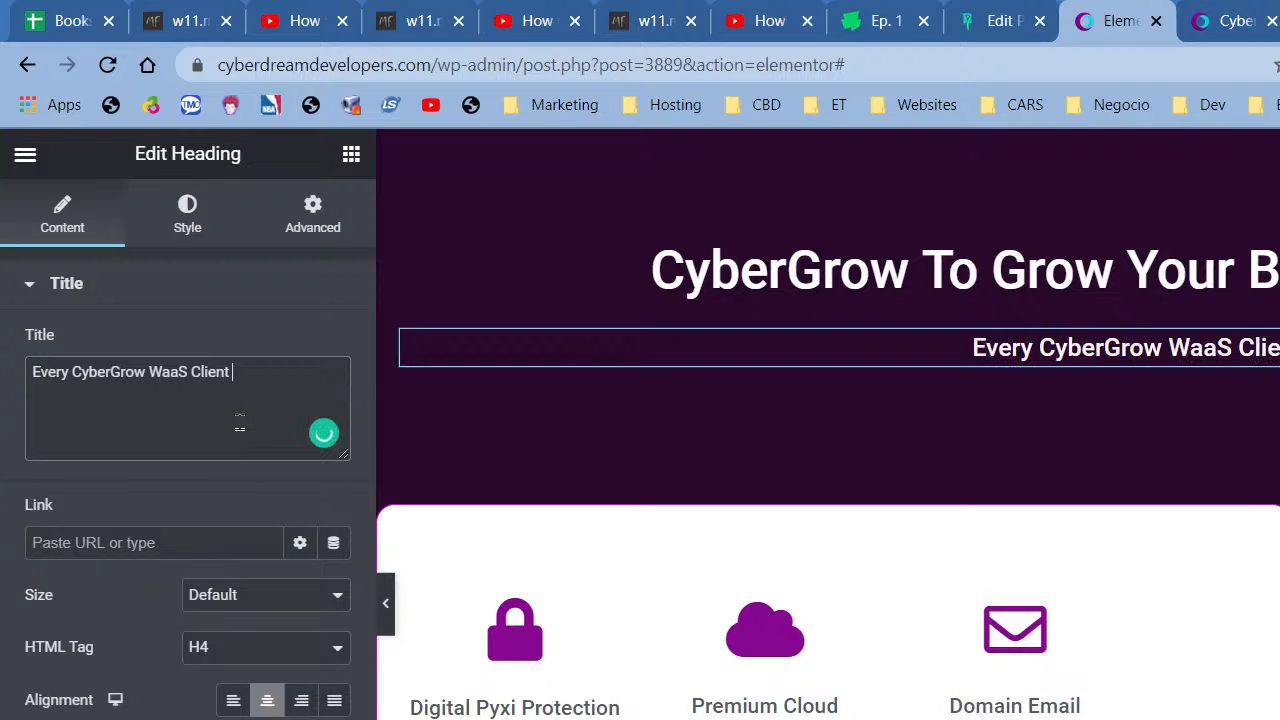
type("Gets")
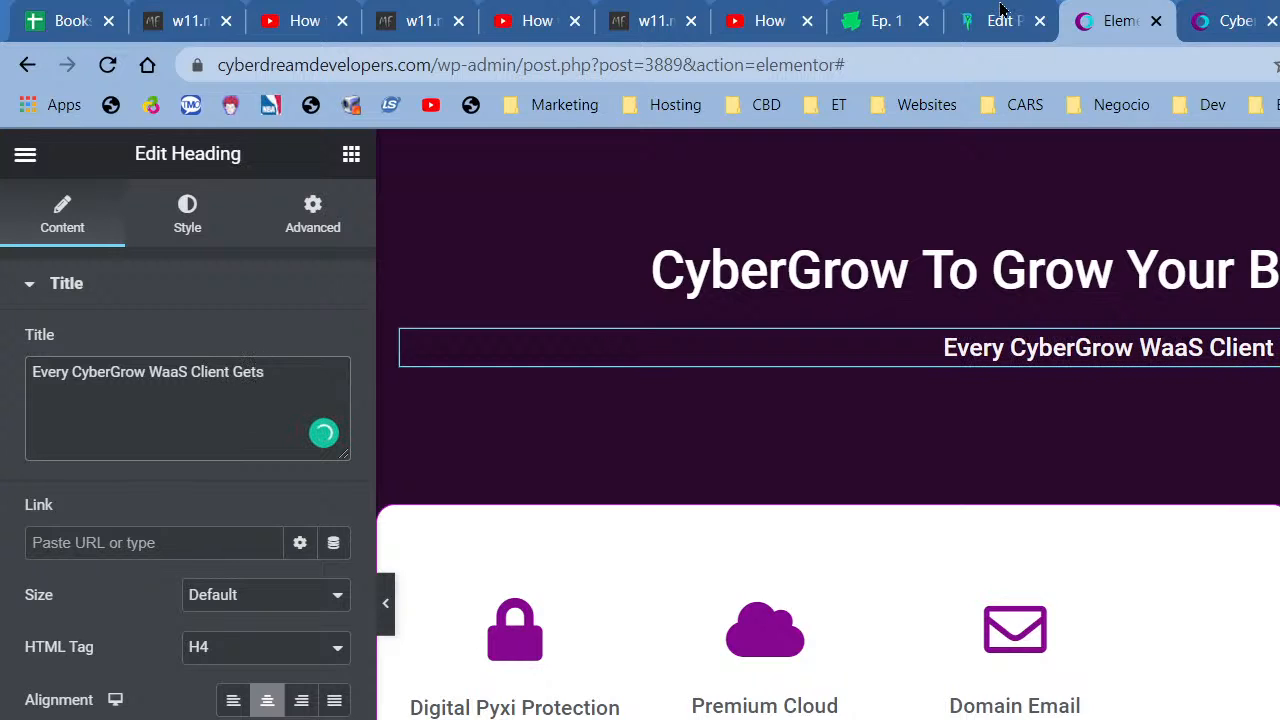
type(" These Awa")
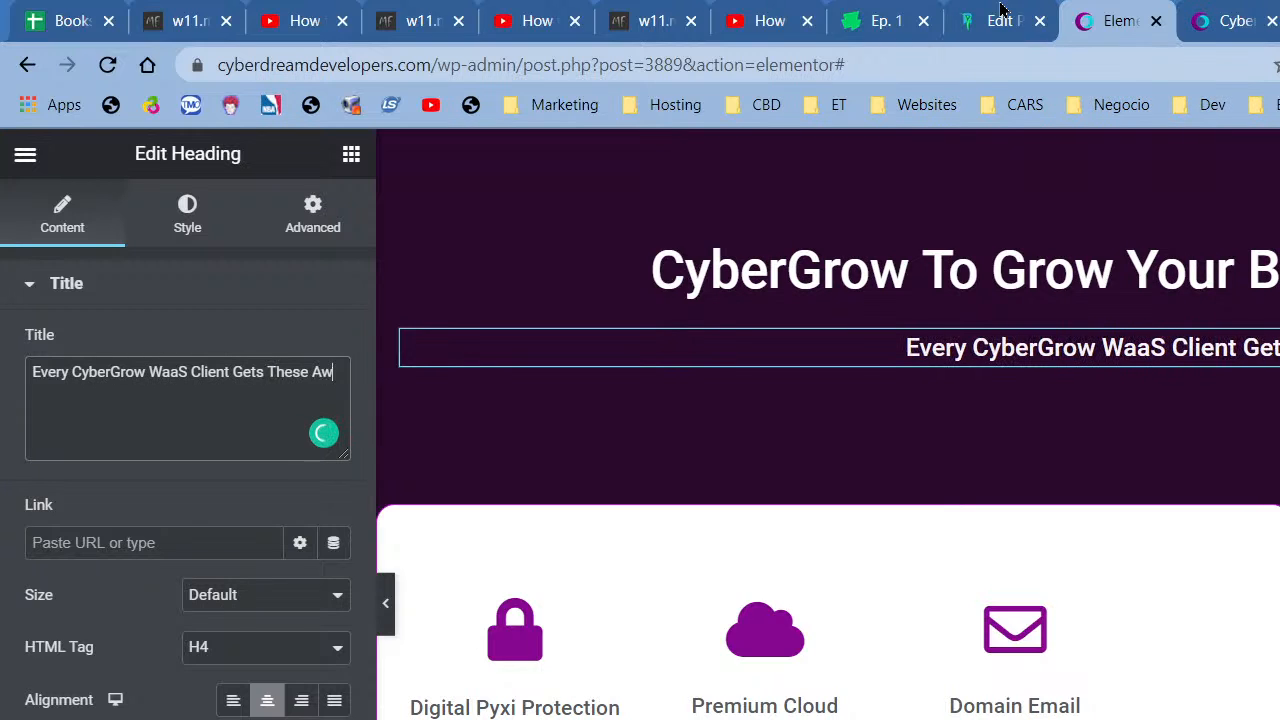
key("BackSpace")
type("esome ")
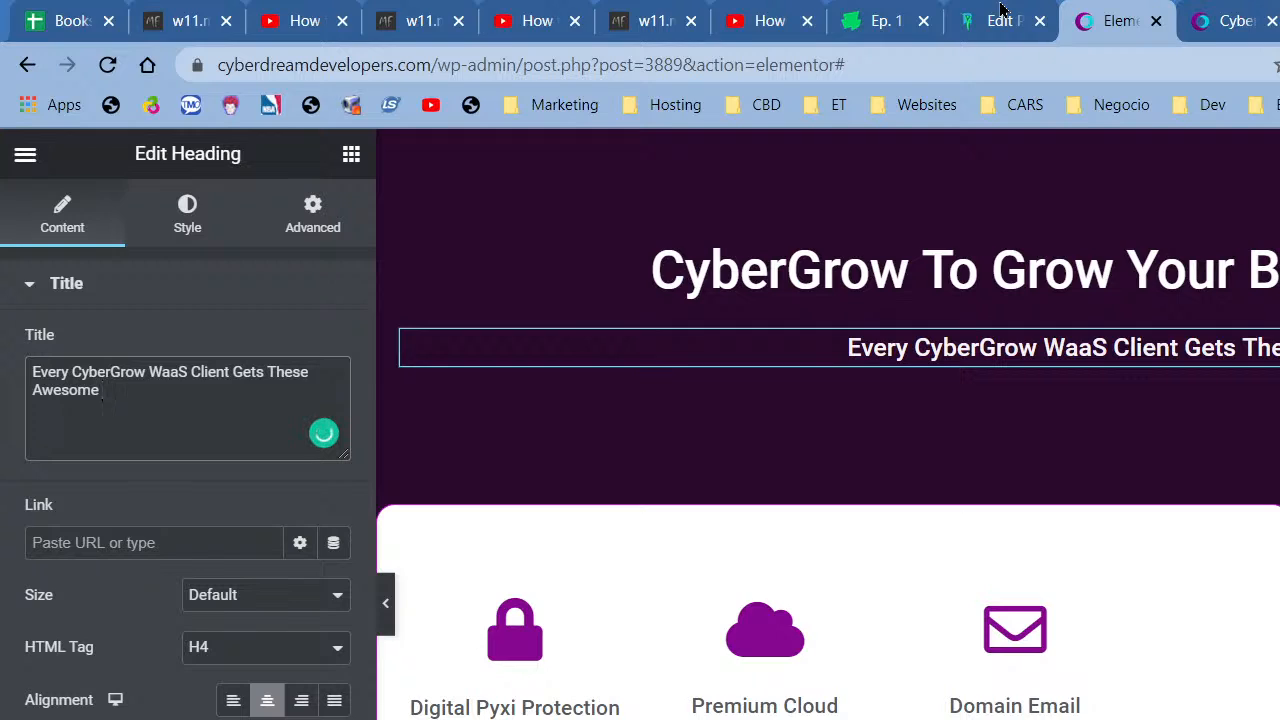
type("Perks")
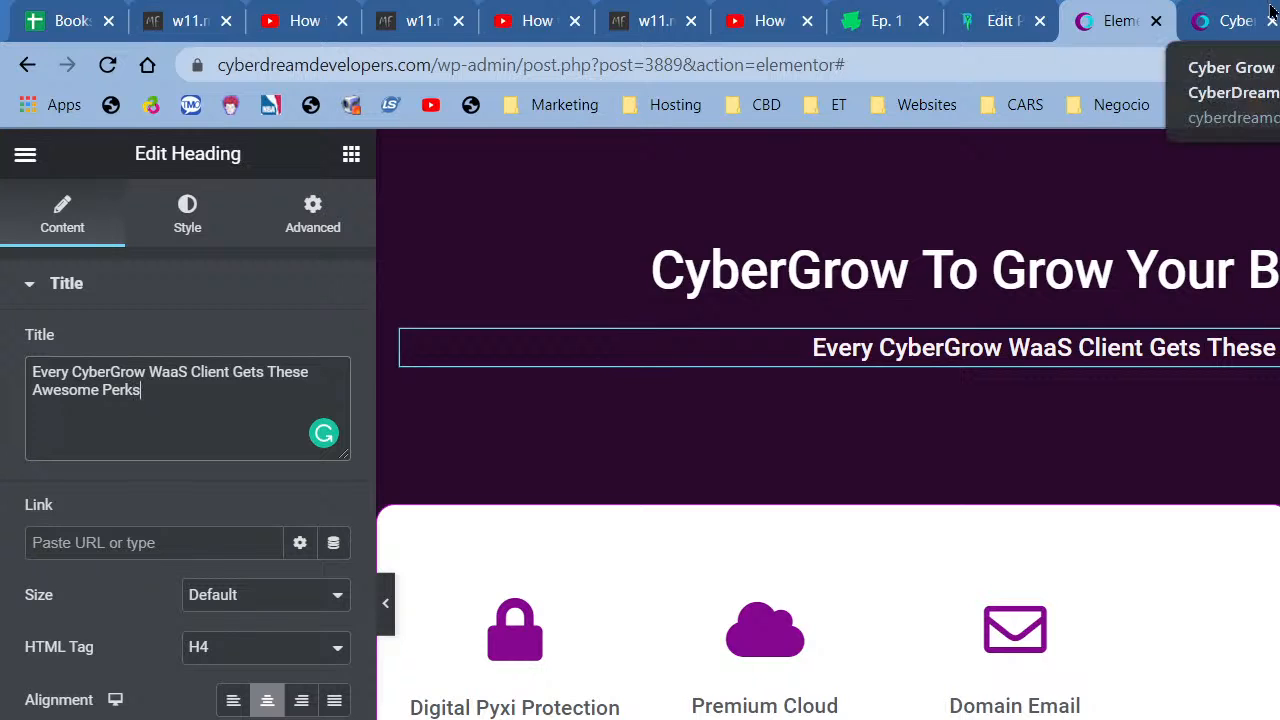
Examine the heading section and the feature box below it, both at full width and with the settings panel shown.
scroll(1000, 370, "down", 10)
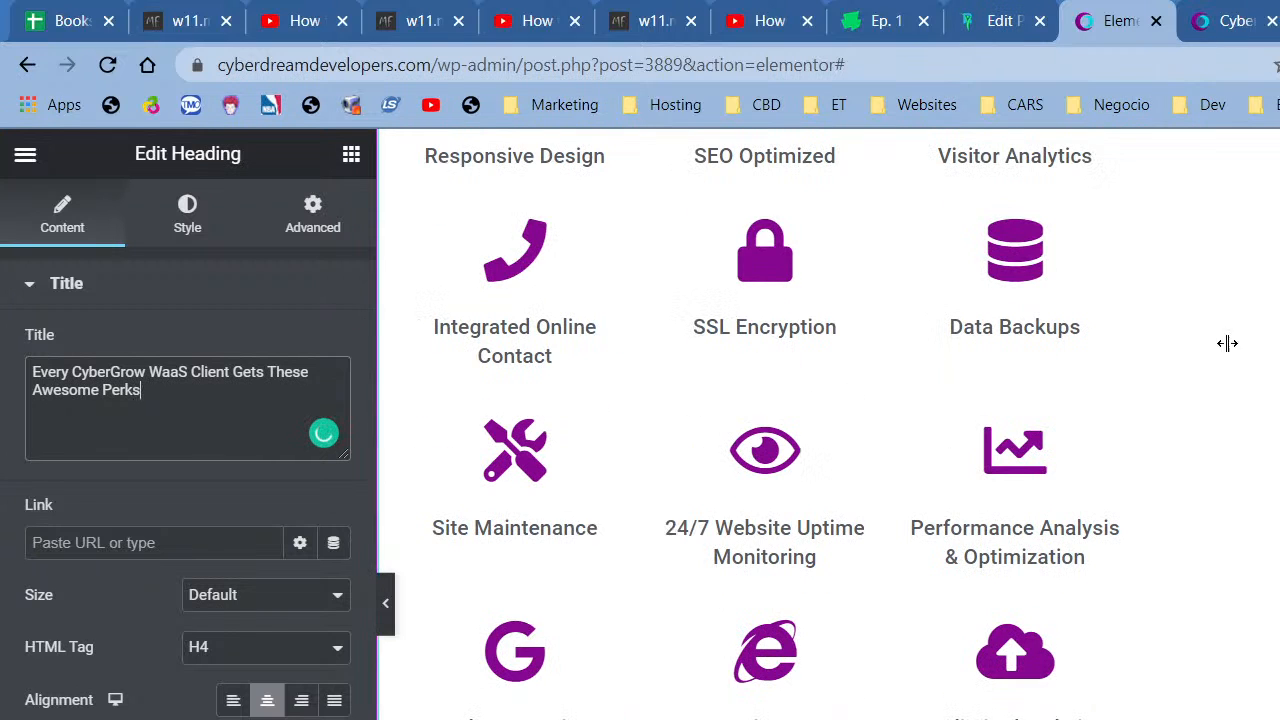
scroll(1086, 417, "up", 6)
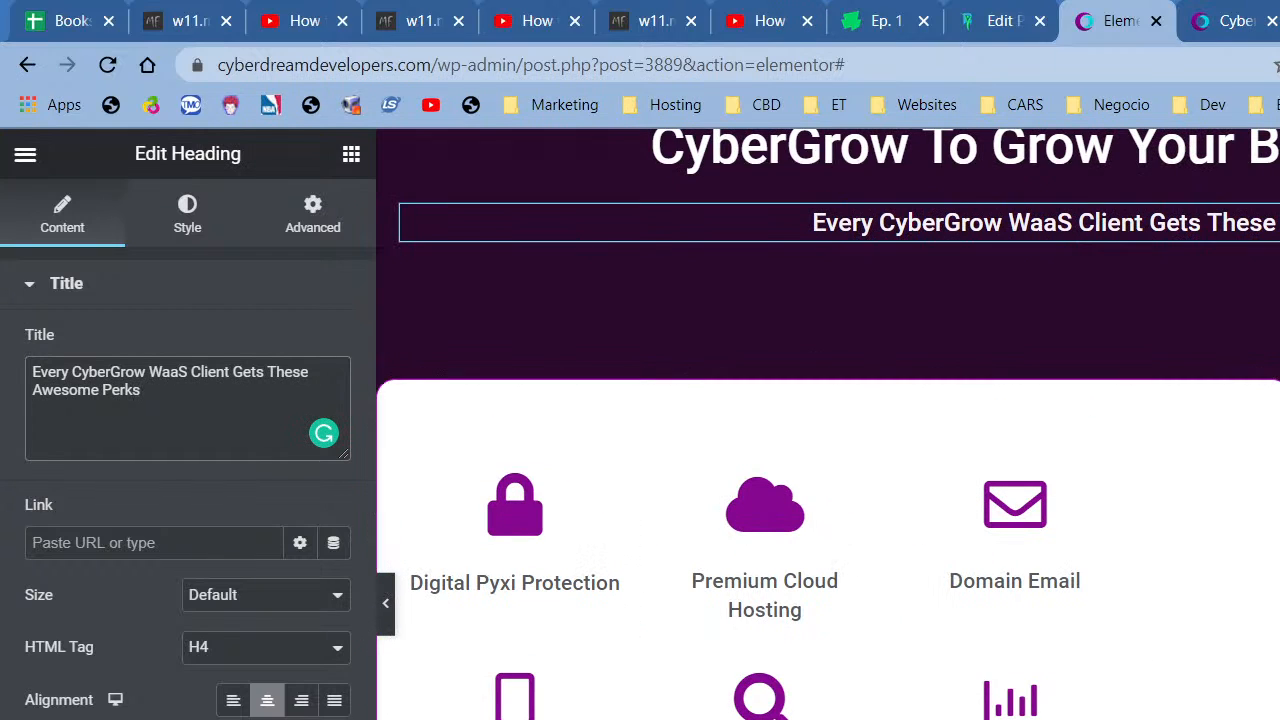
left_click(385, 603)
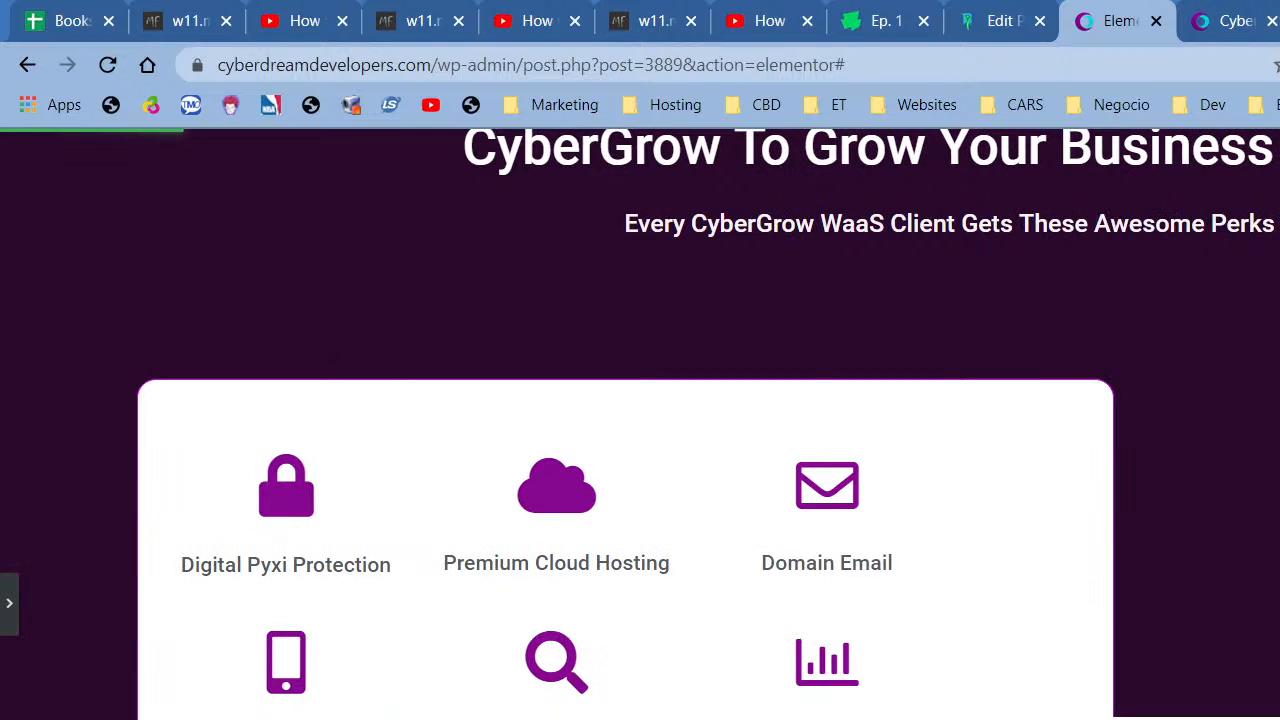
scroll(1222, 548, "up", 5)
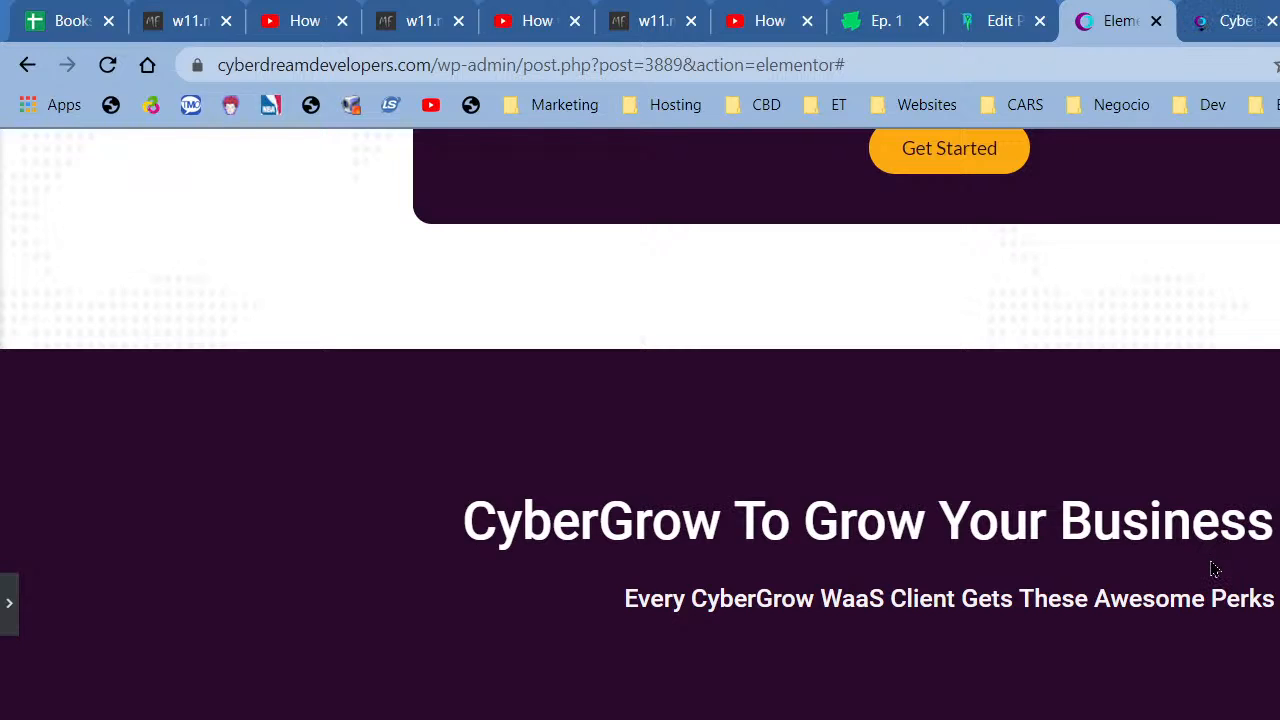
scroll(1212, 566, "down", 4)
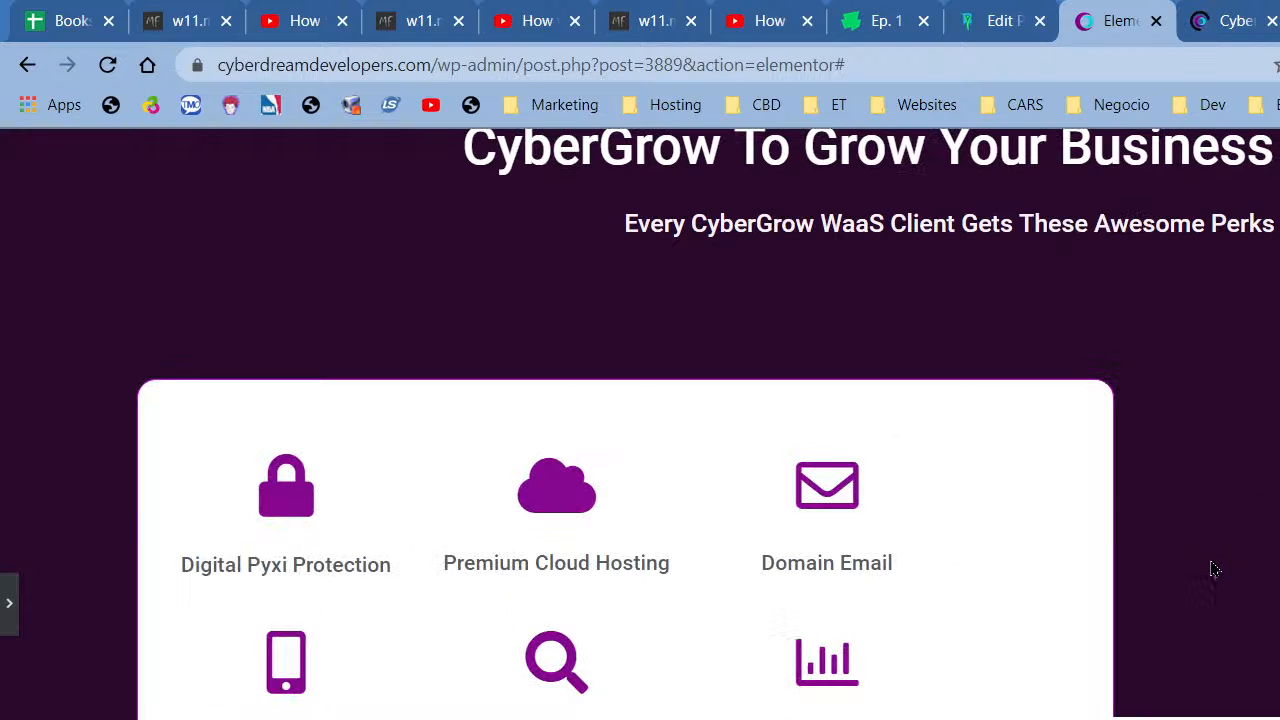
scroll(1212, 566, "up", 2)
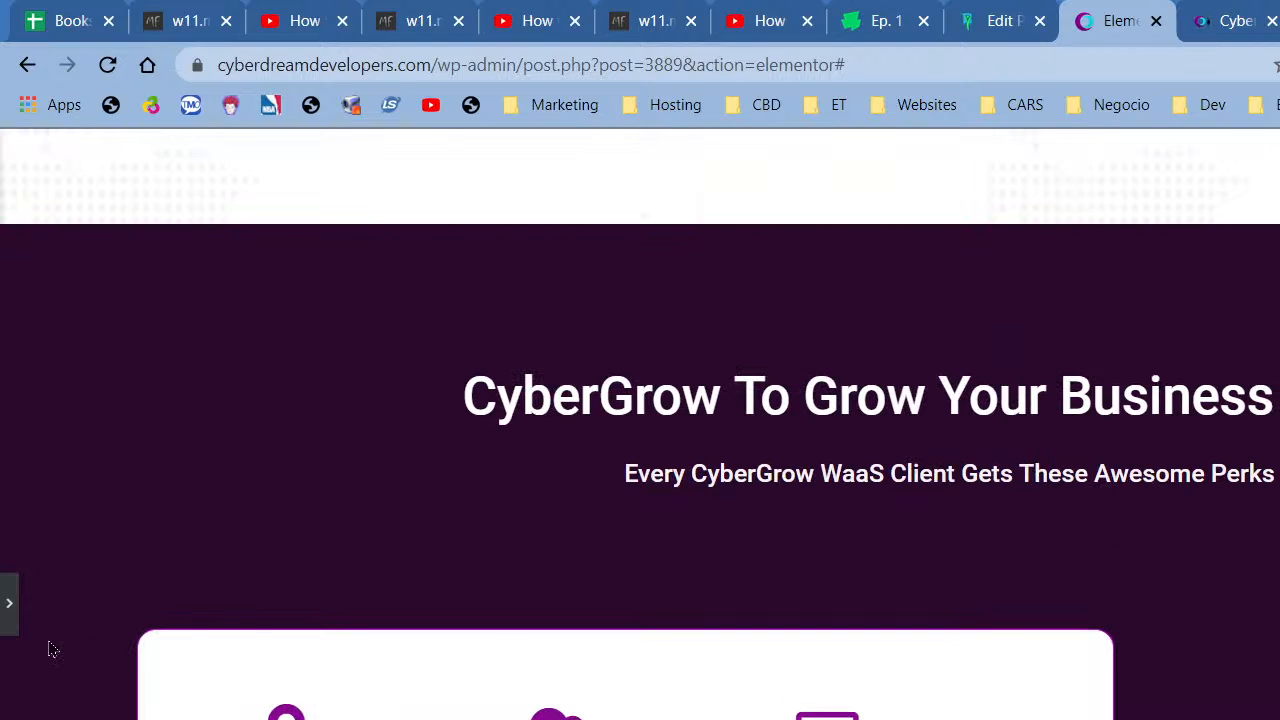
left_click(9, 604)
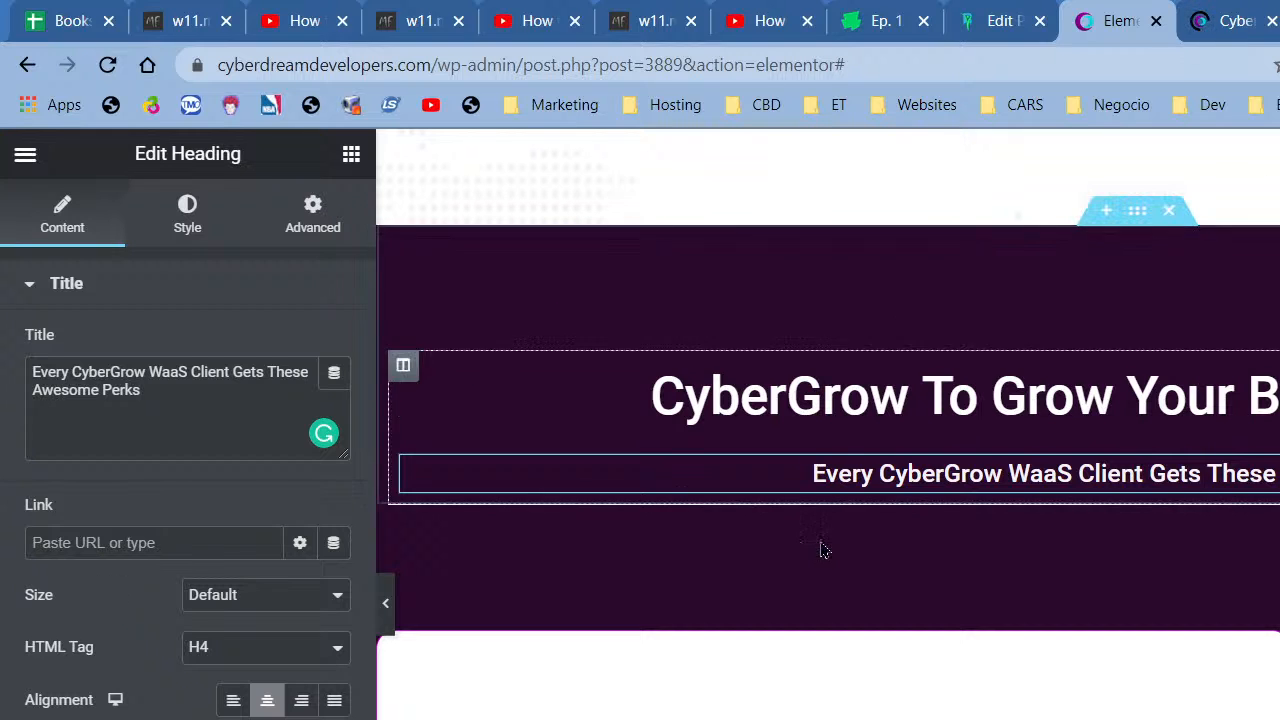
scroll(825, 550, "down", 6)
scroll(845, 590, "down", 2)
scroll(845, 590, "down", 2)
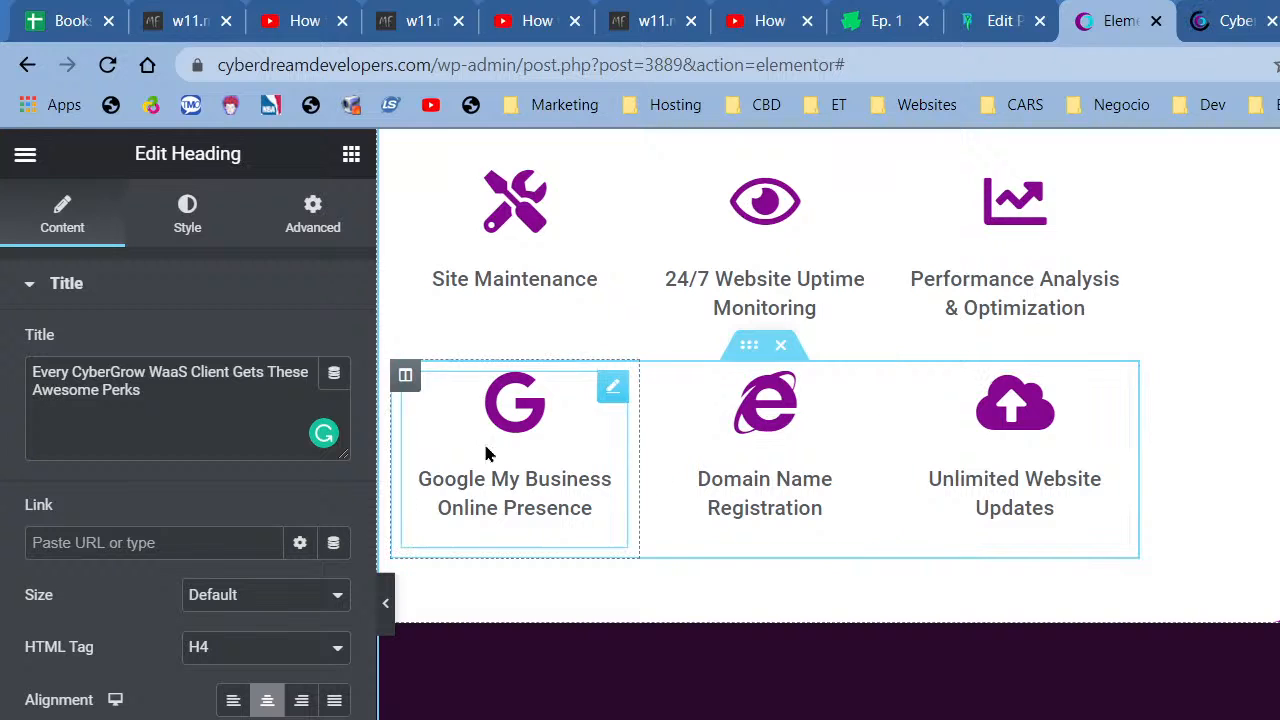
scroll(829, 605, "up", 10)
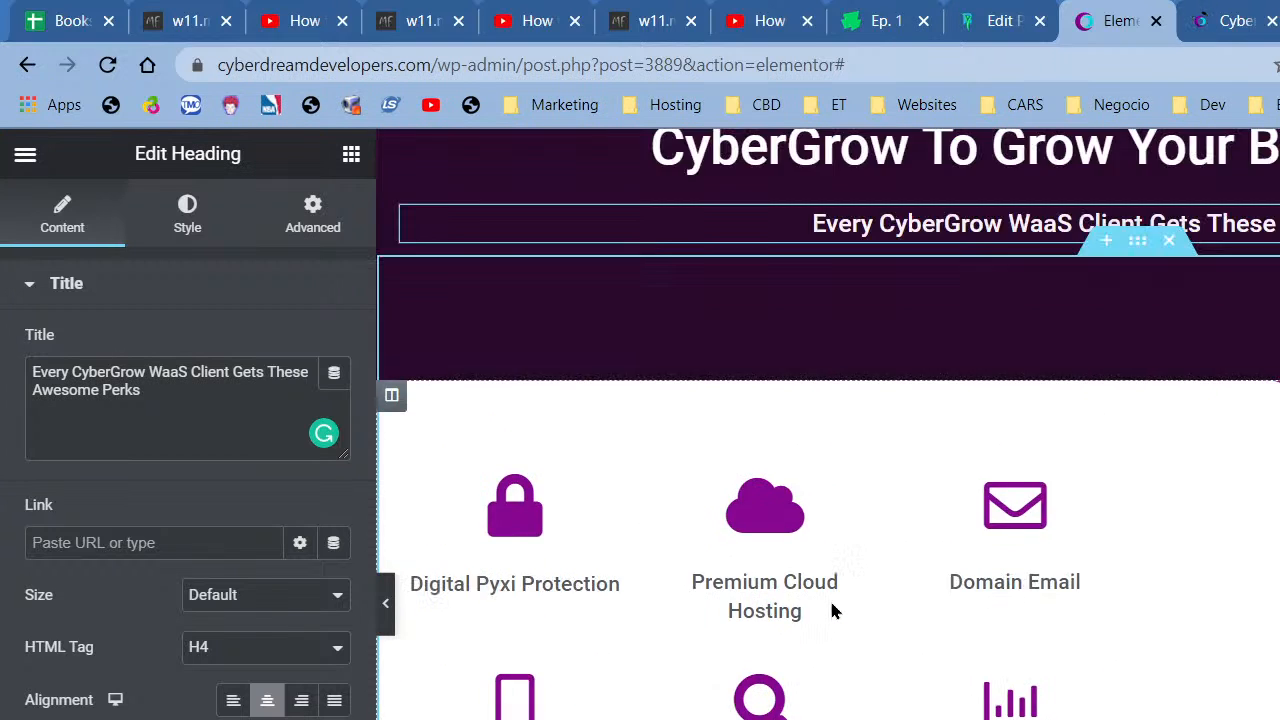
Reword the dark section's main heading as "CyberGrow Features that bring Online Success".
key("ctrl+a")
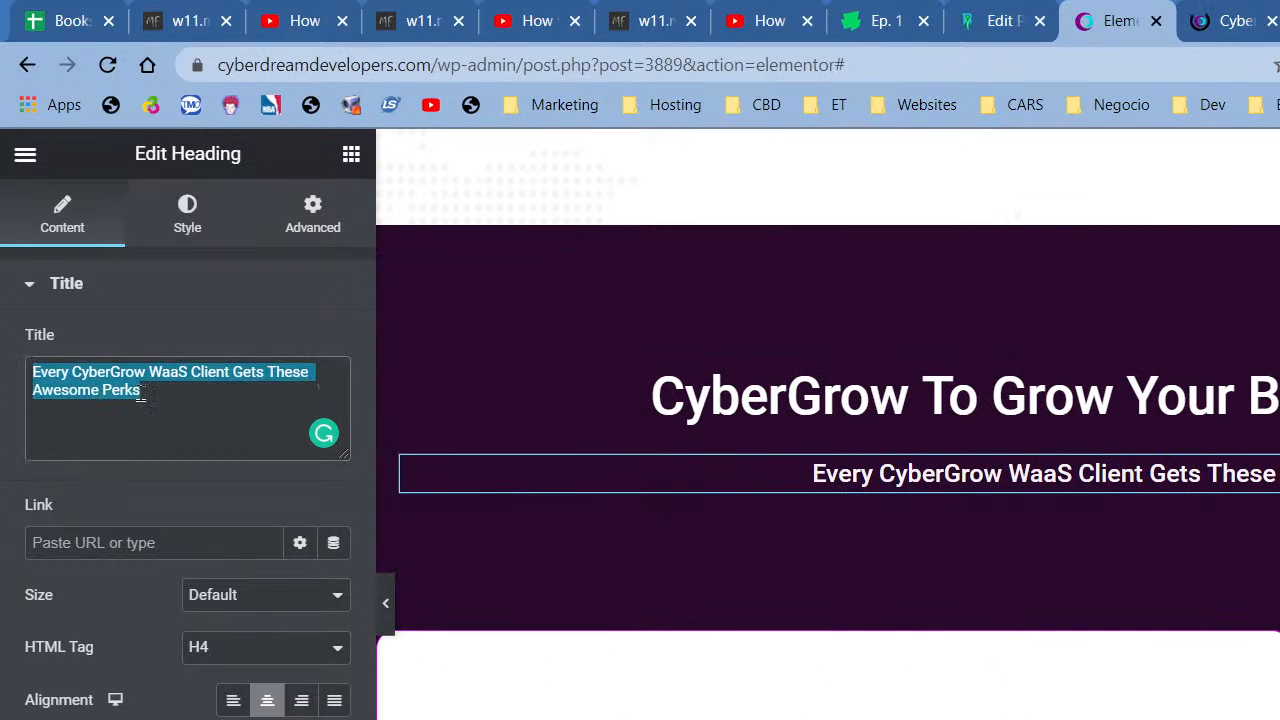
left_click(500, 403)
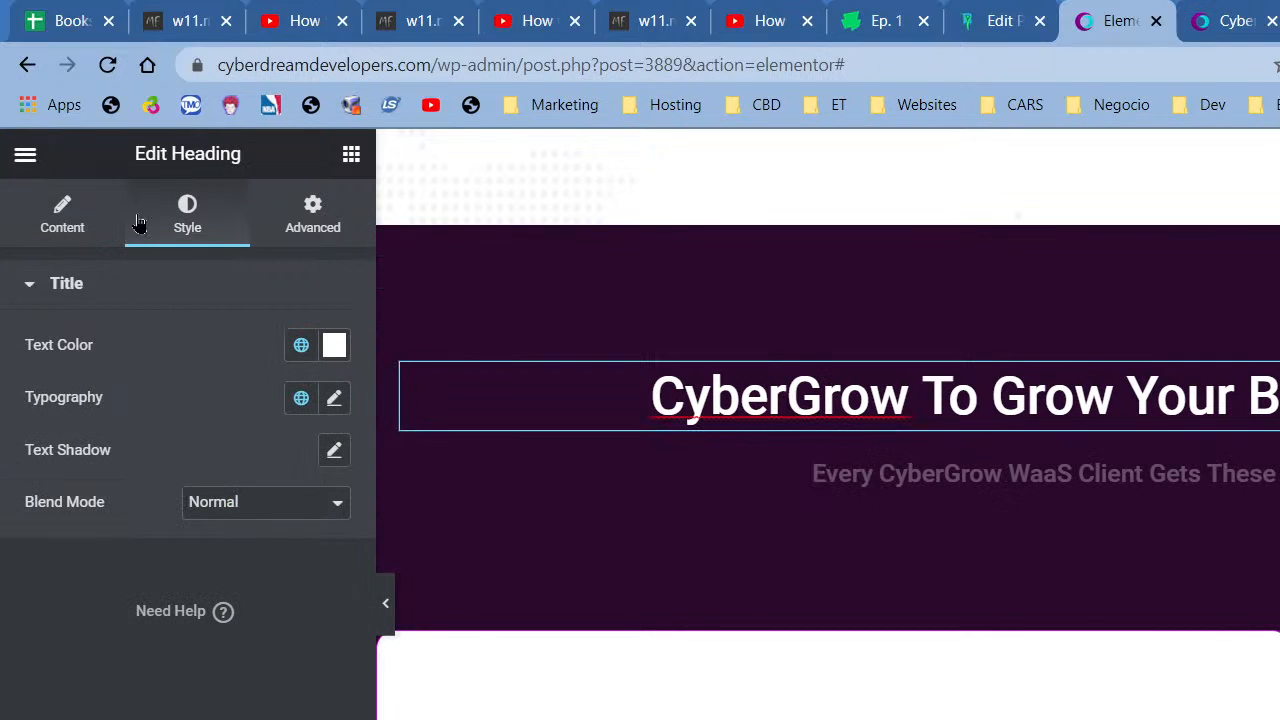
left_click(58, 210)
left_click(203, 428)
key("ctrl+a")
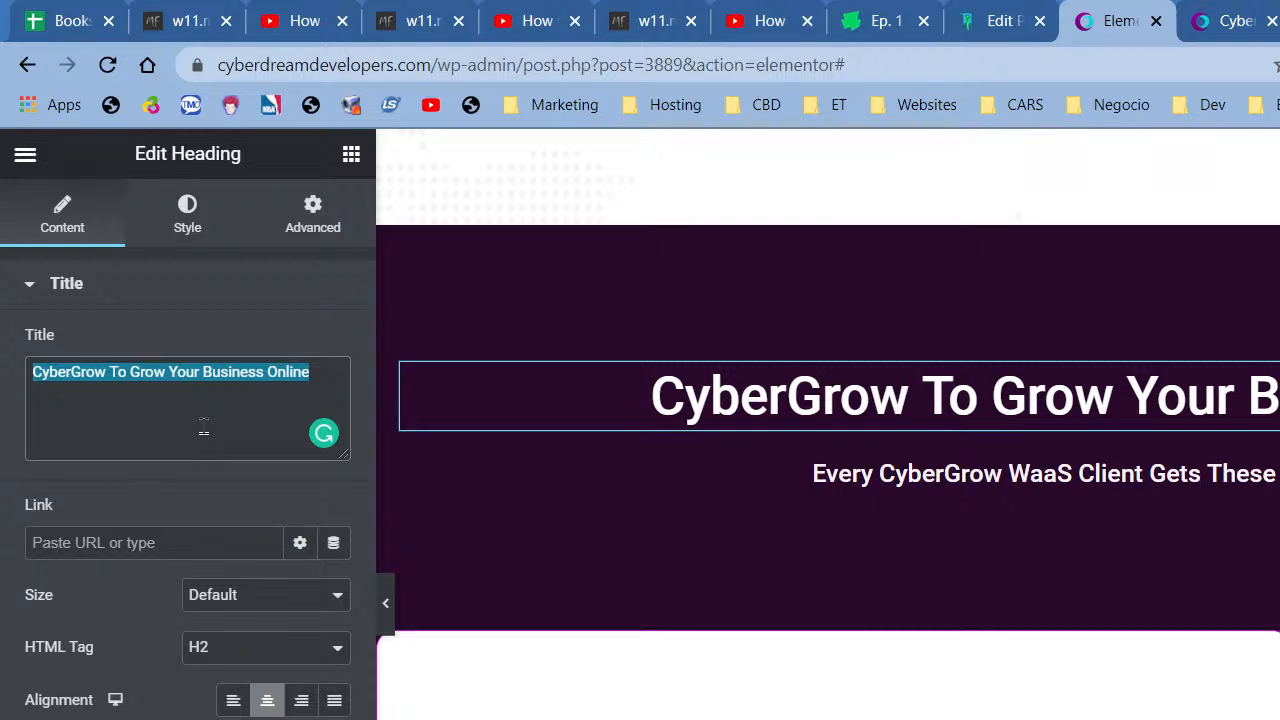
left_click(203, 430)
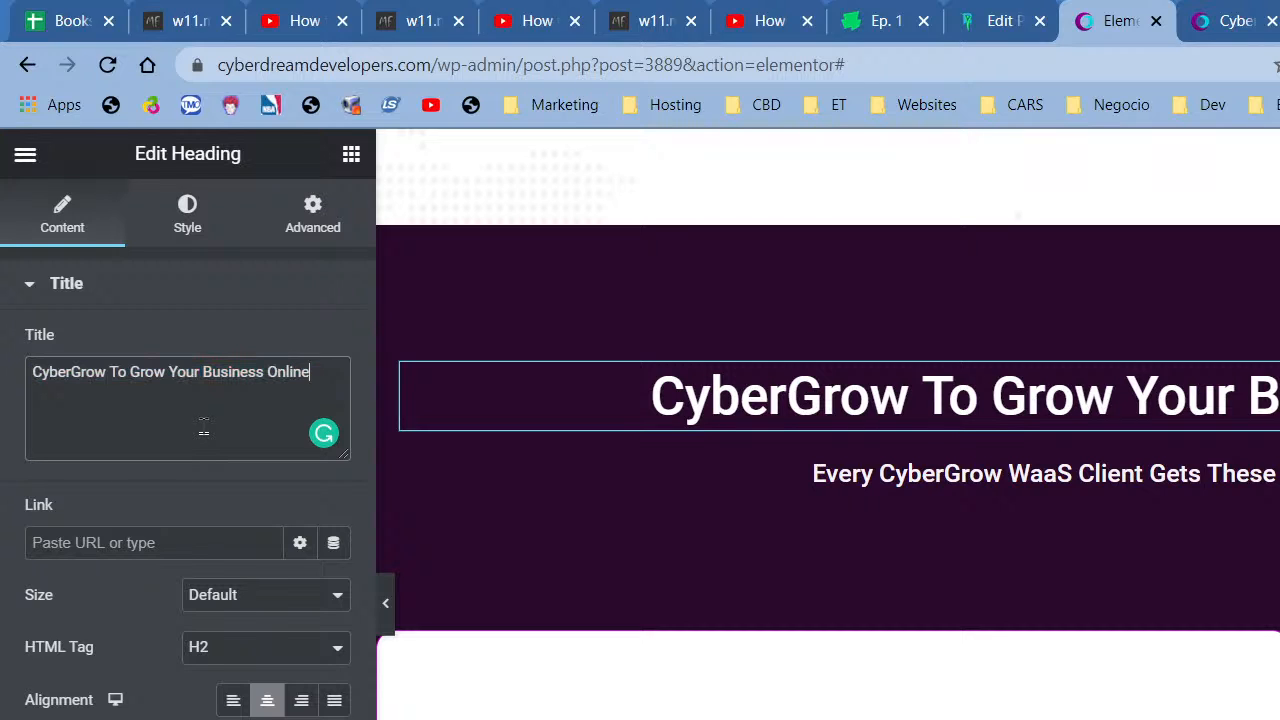
key("BackSpace")
key("BackSpace")
key("BackSpace")
key("BackSpace")
key("BackSpace")
key("BackSpace")
key("BackSpace")
key("BackSpace")
key("BackSpace")
key("BackSpace")
key("BackSpace")
key("BackSpace")
key("BackSpace")
key("BackSpace")
key("BackSpace")
key("BackSpace")
key("BackSpace")
key("BackSpace")
key("BackSpace")
key("BackSpace")
key("BackSpace")
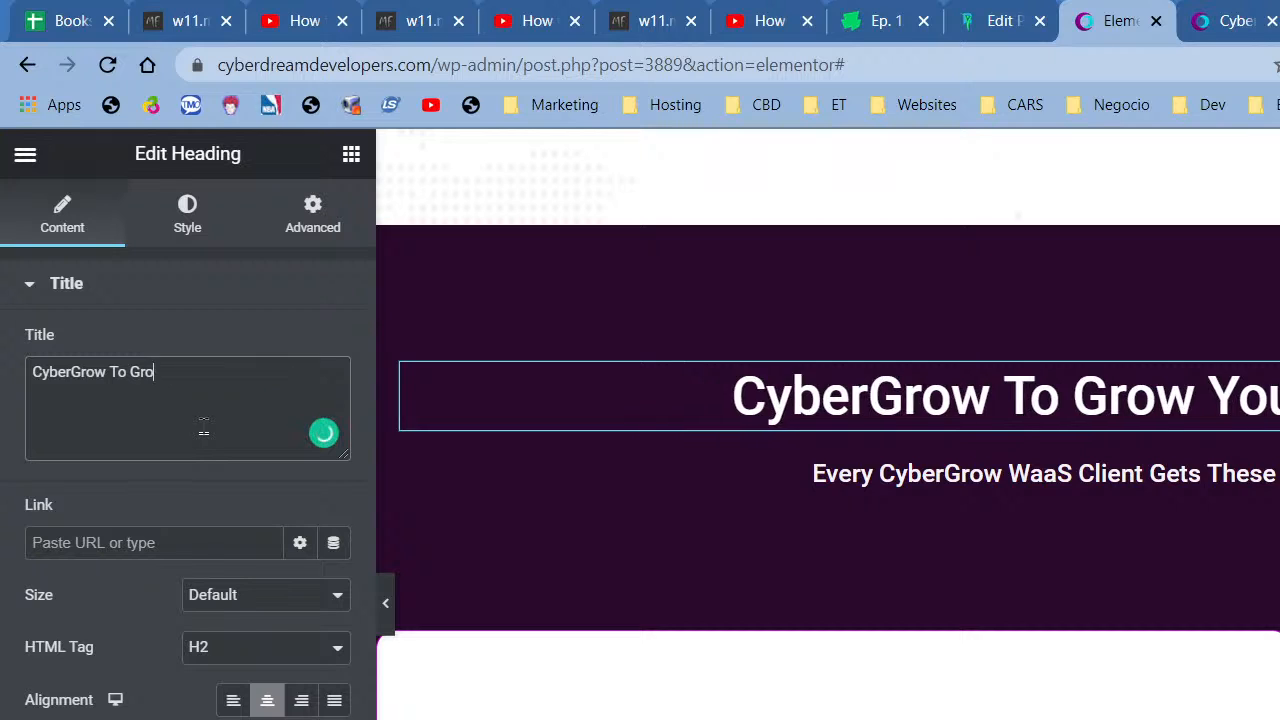
type("F")
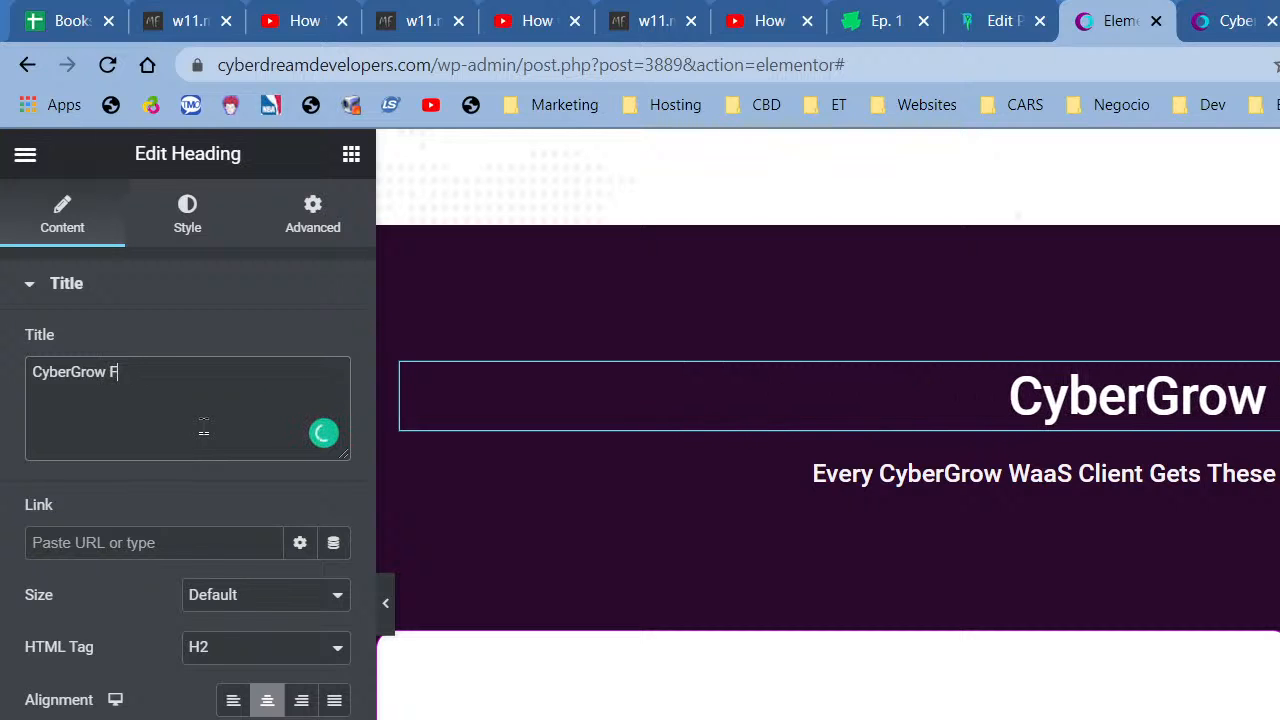
type("eatures that ")
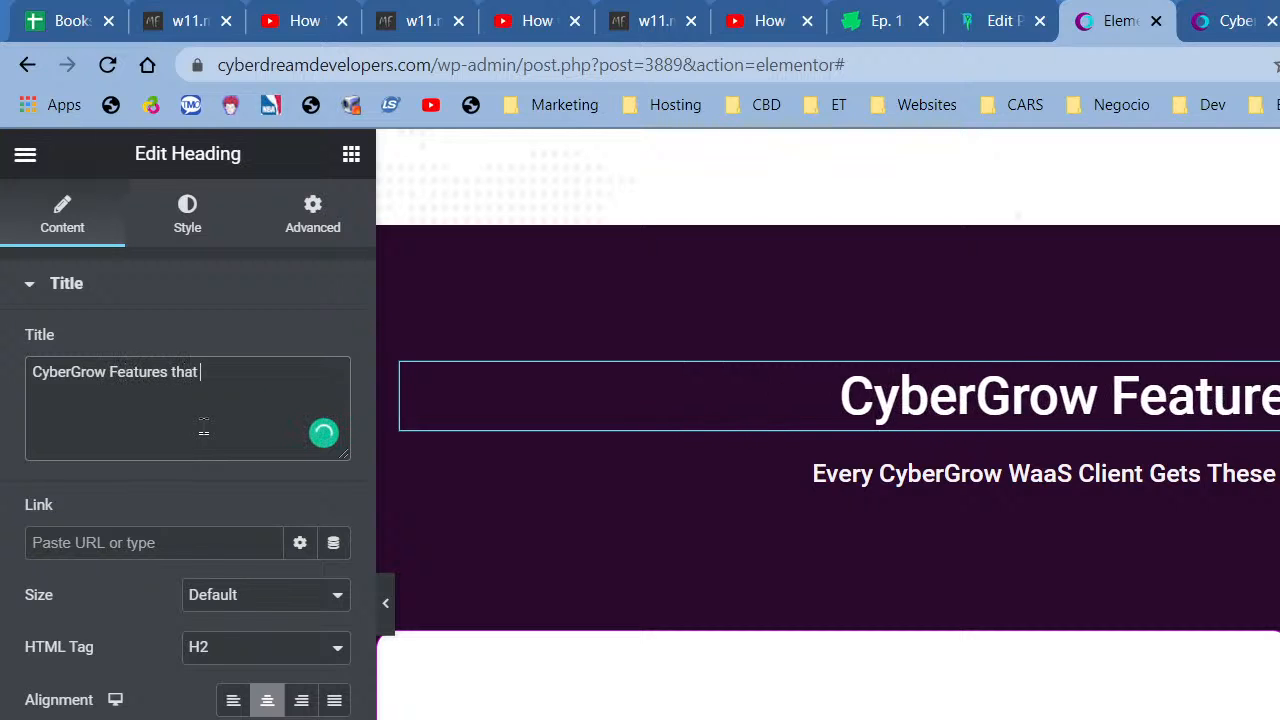
type("bring Succe")
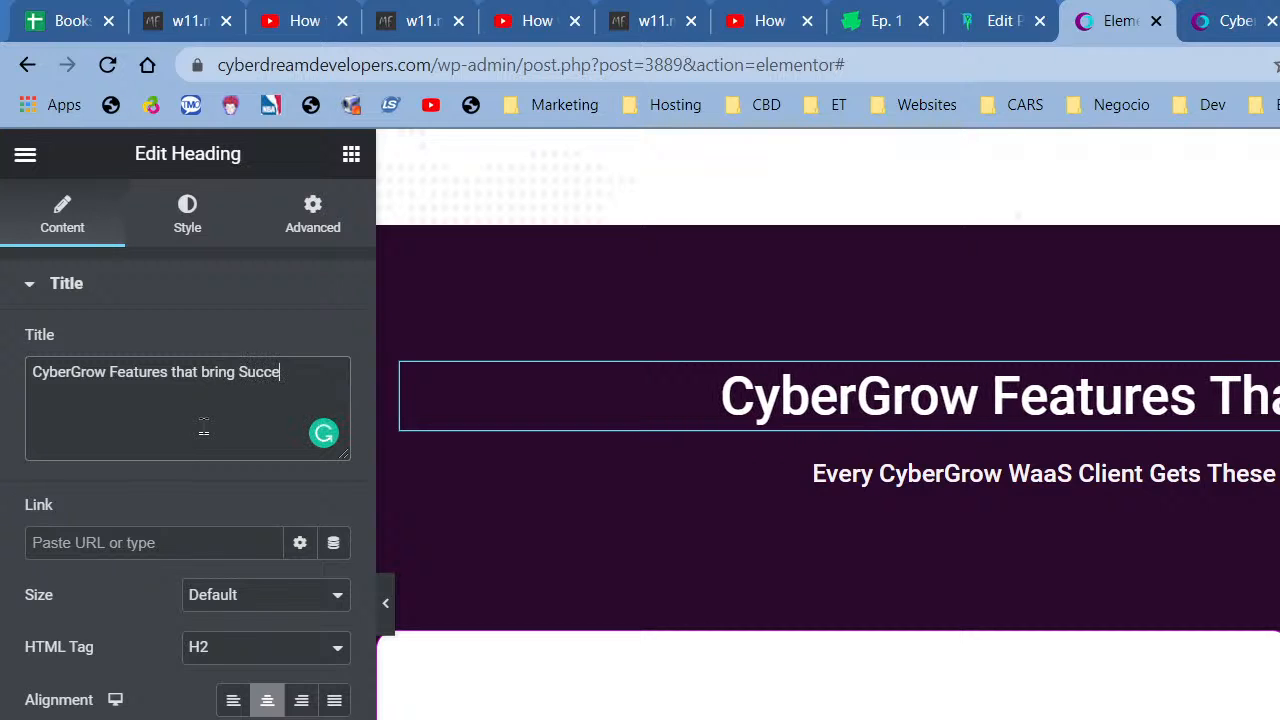
type("ss")
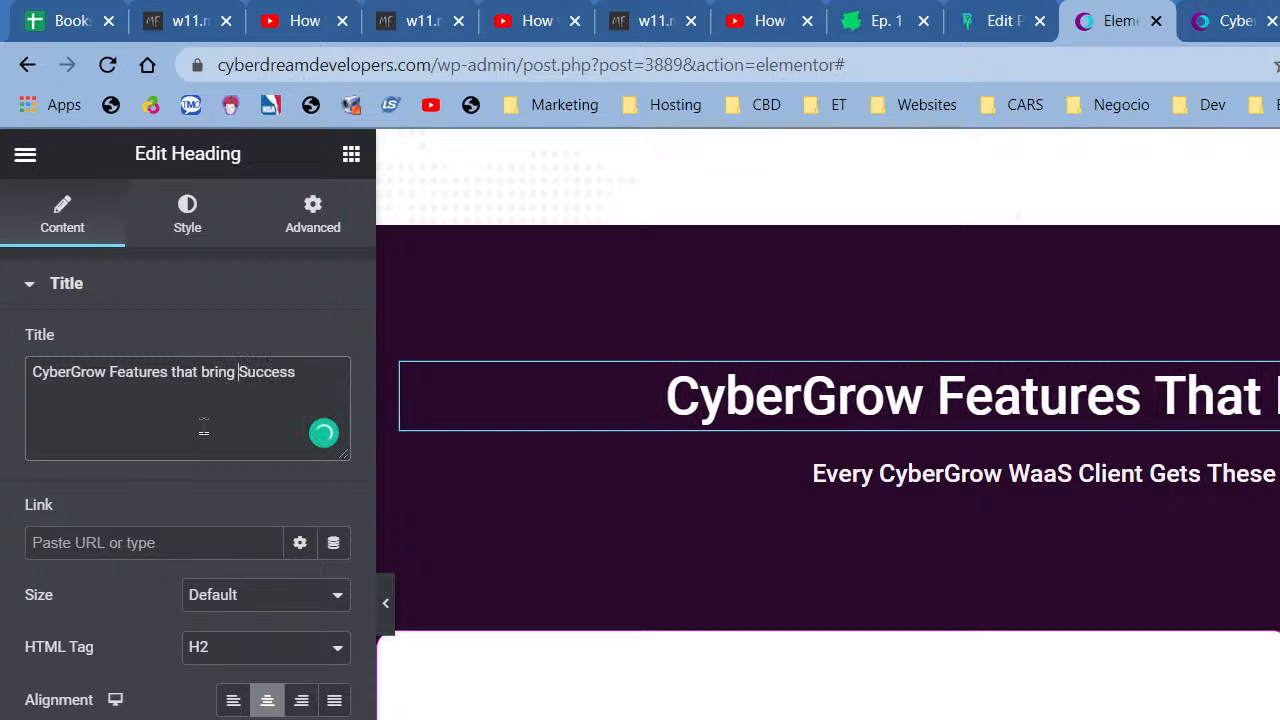
type("Online")
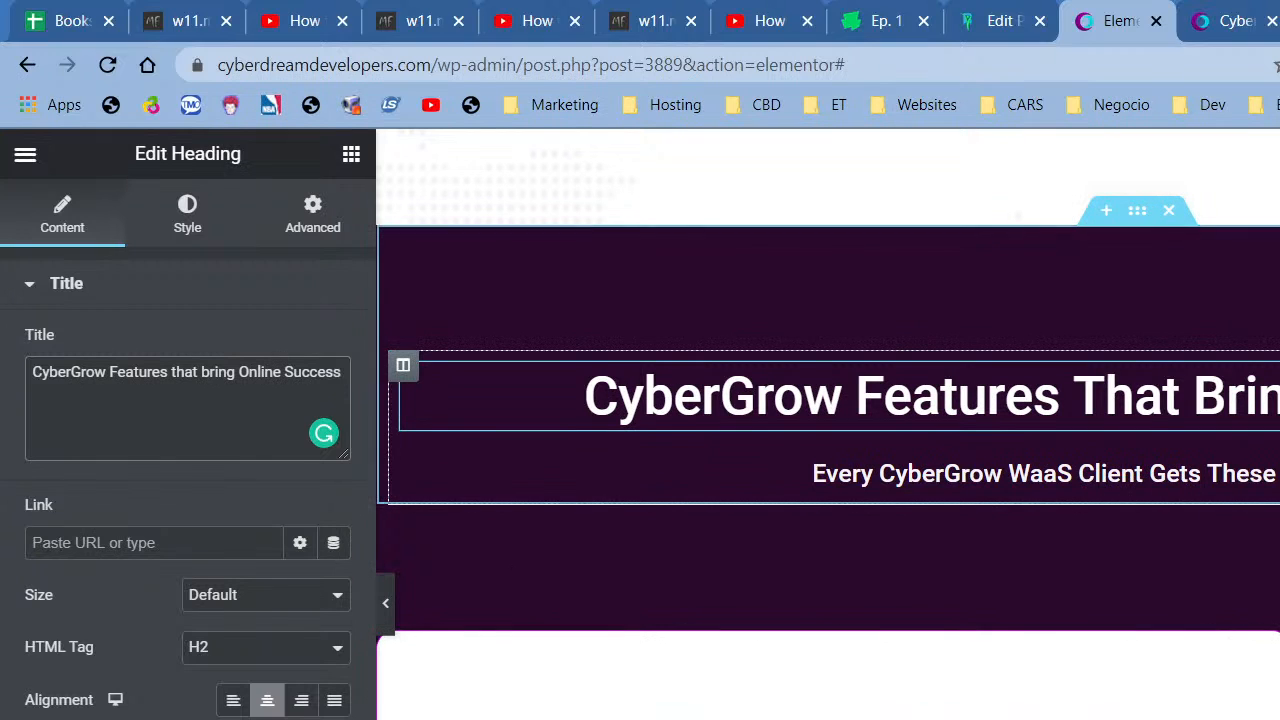
Reword the subheading as "Every CyberGrow WaaS Client Gets These Awesome Services to grow their business online".
left_click(660, 474)
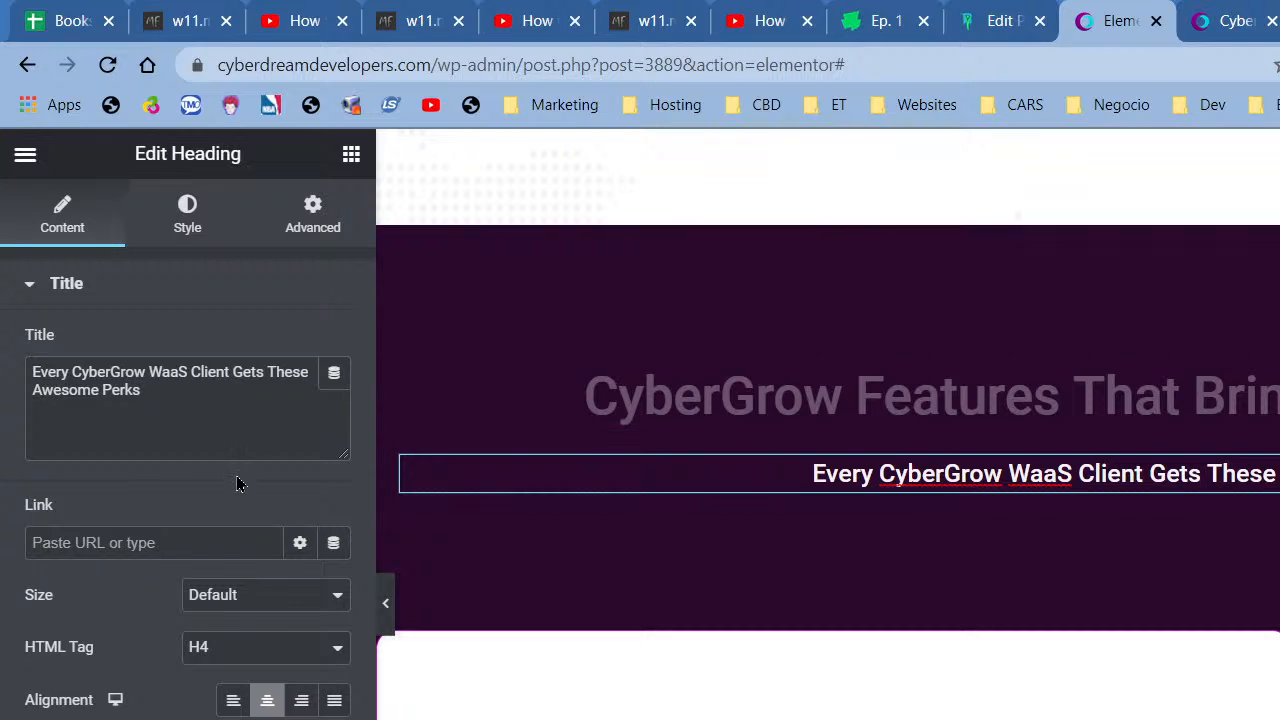
double_click(207, 456)
type("S")
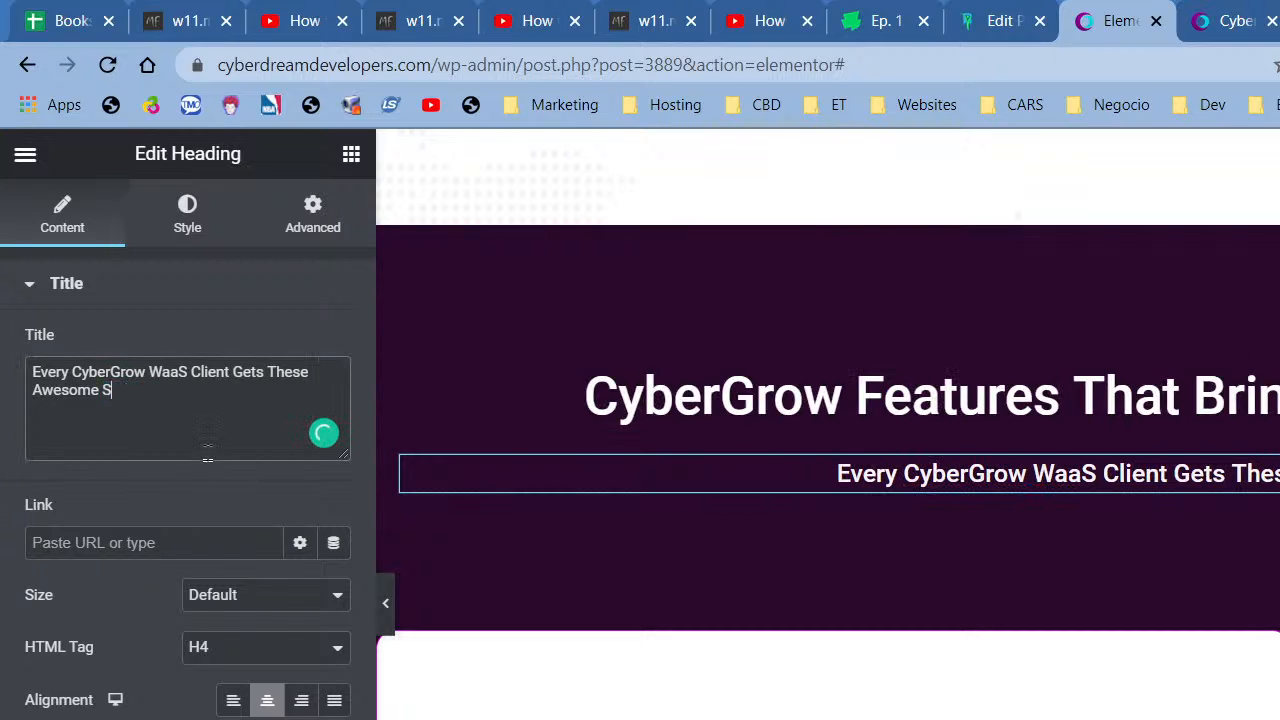
type("ervice")
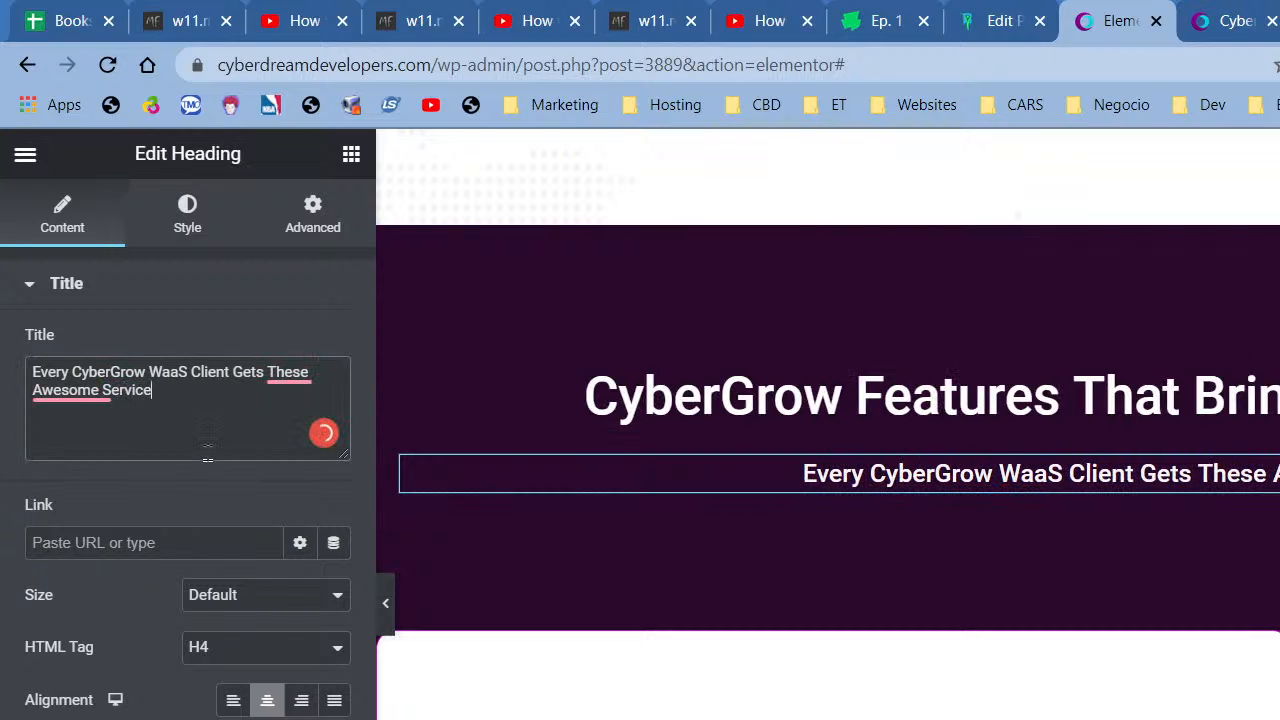
type("s ")
type("to grow th")
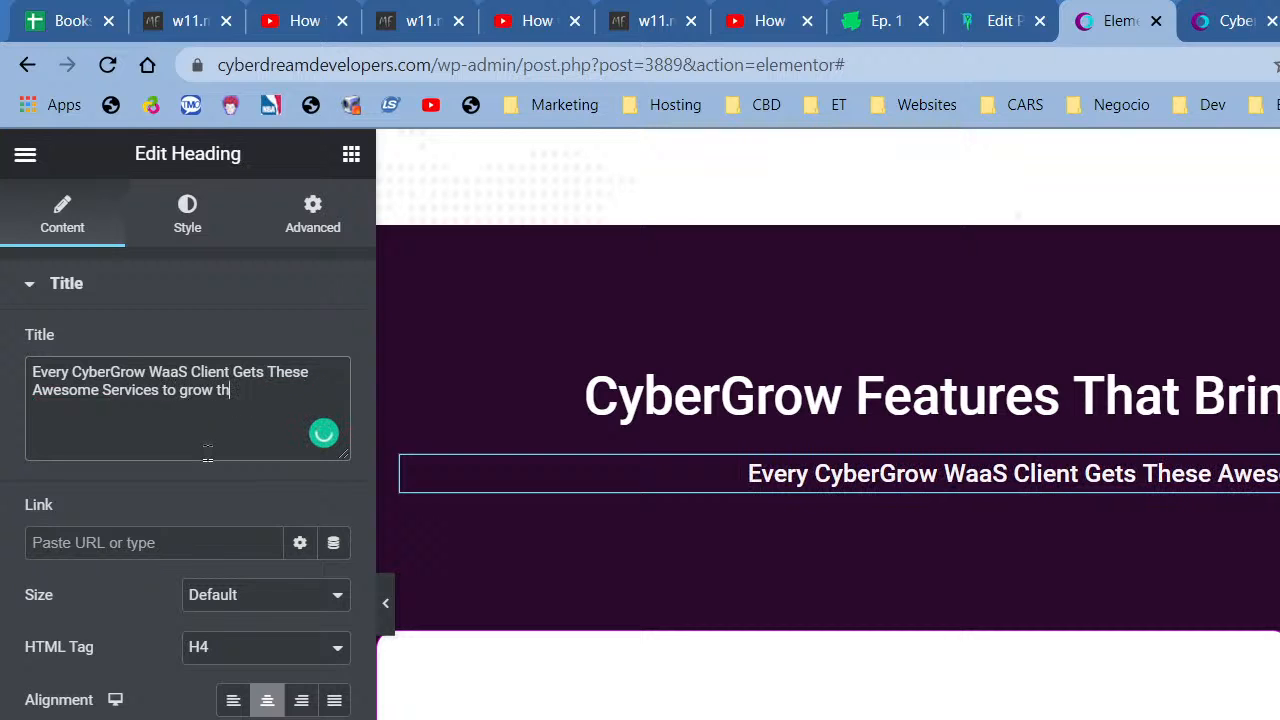
type("eir business online")
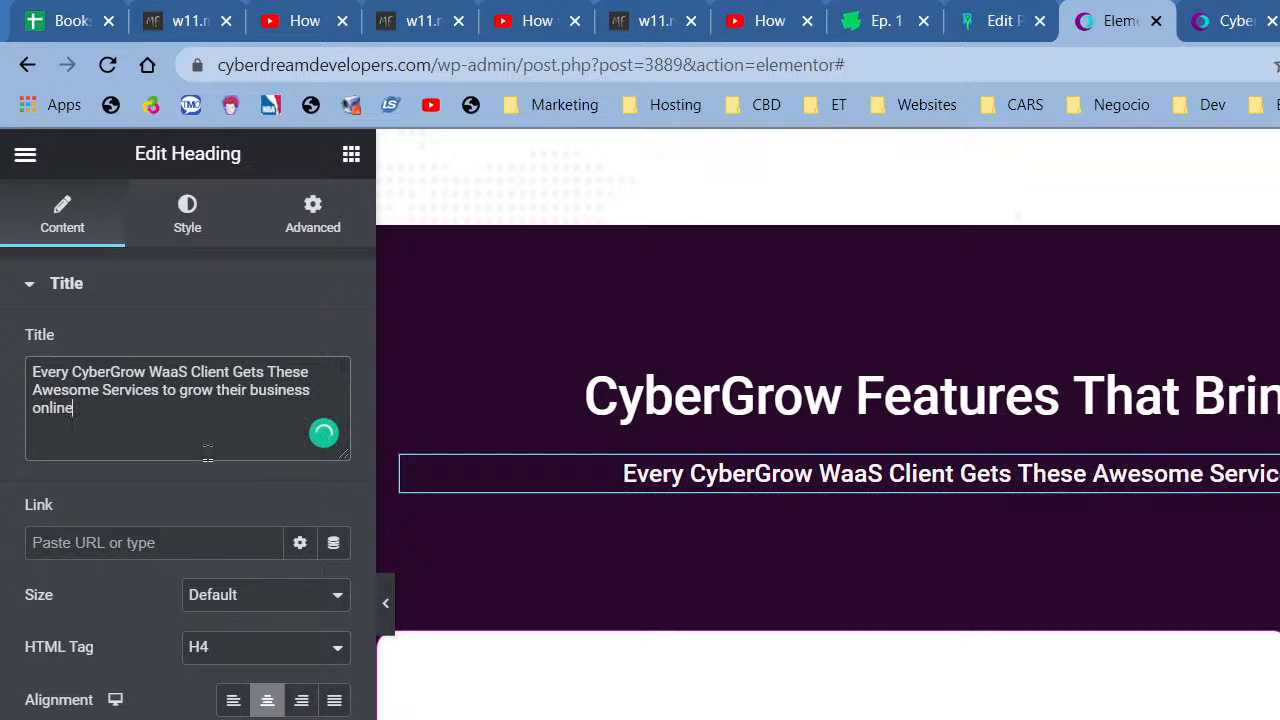
Copy the subheading's text and delete its heading widget from the dark section.
key("ctrl+a")
key("ctrl+c")
key("BackSpace")
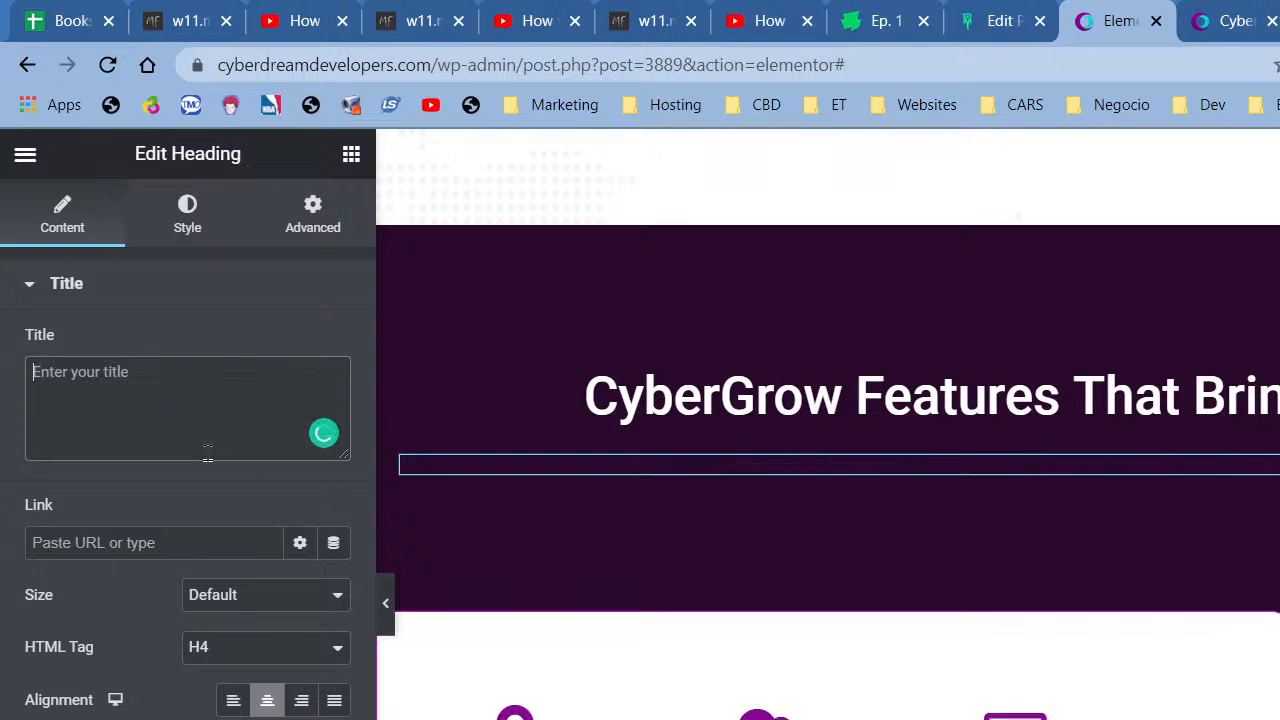
right_click(617, 468)
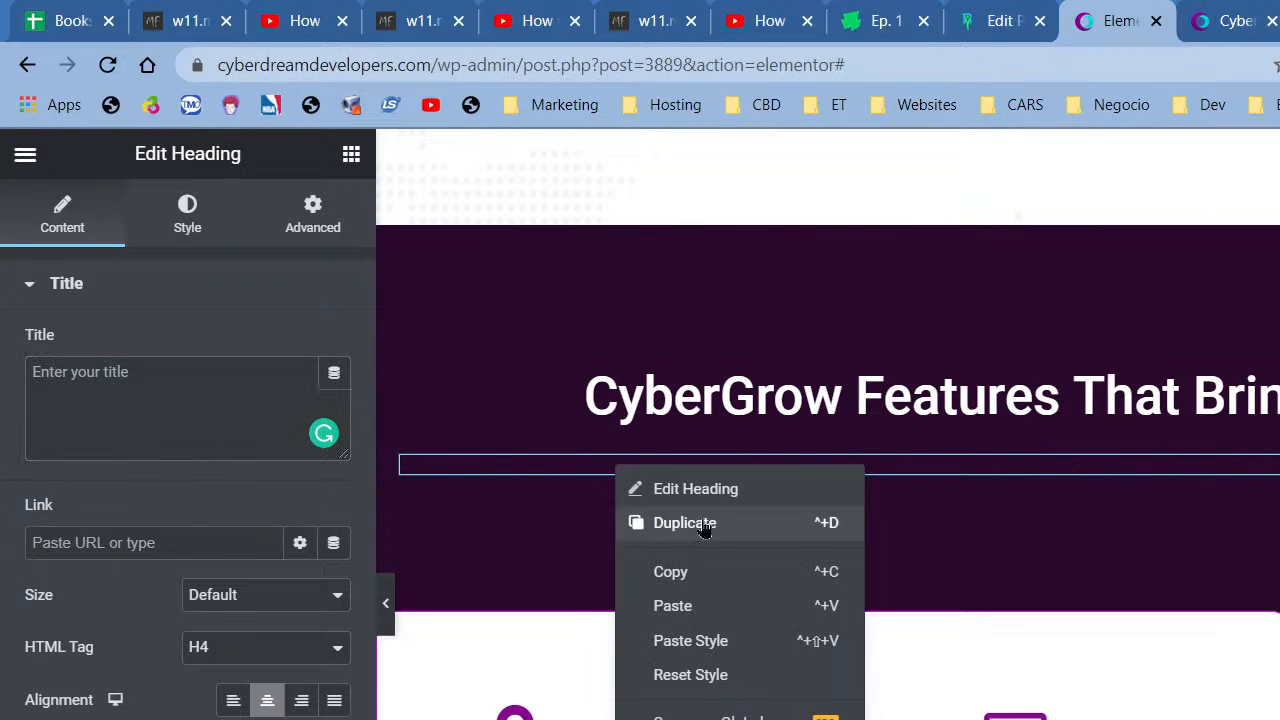
key("Delete")
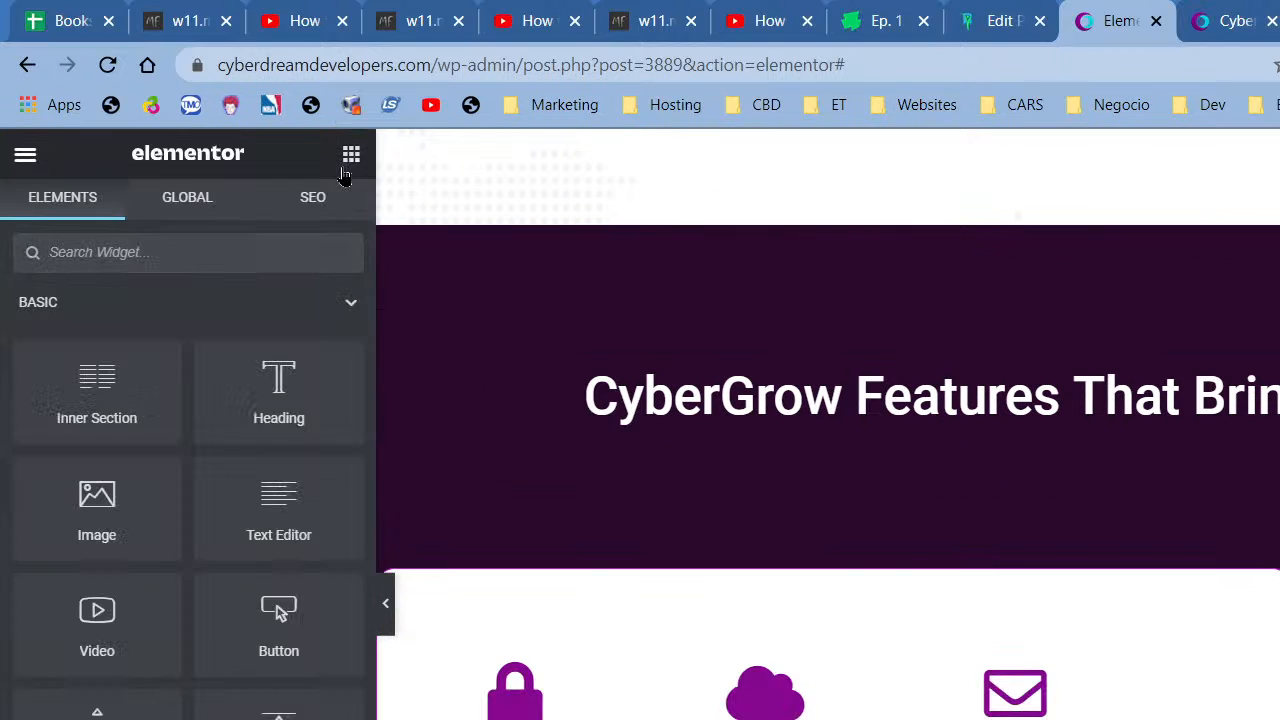
Add a Text Editor widget below the main heading, replace its placeholder with the copied subheading text and center it.
left_click_drag(289, 494, 691, 480)
key("ctrl+a")
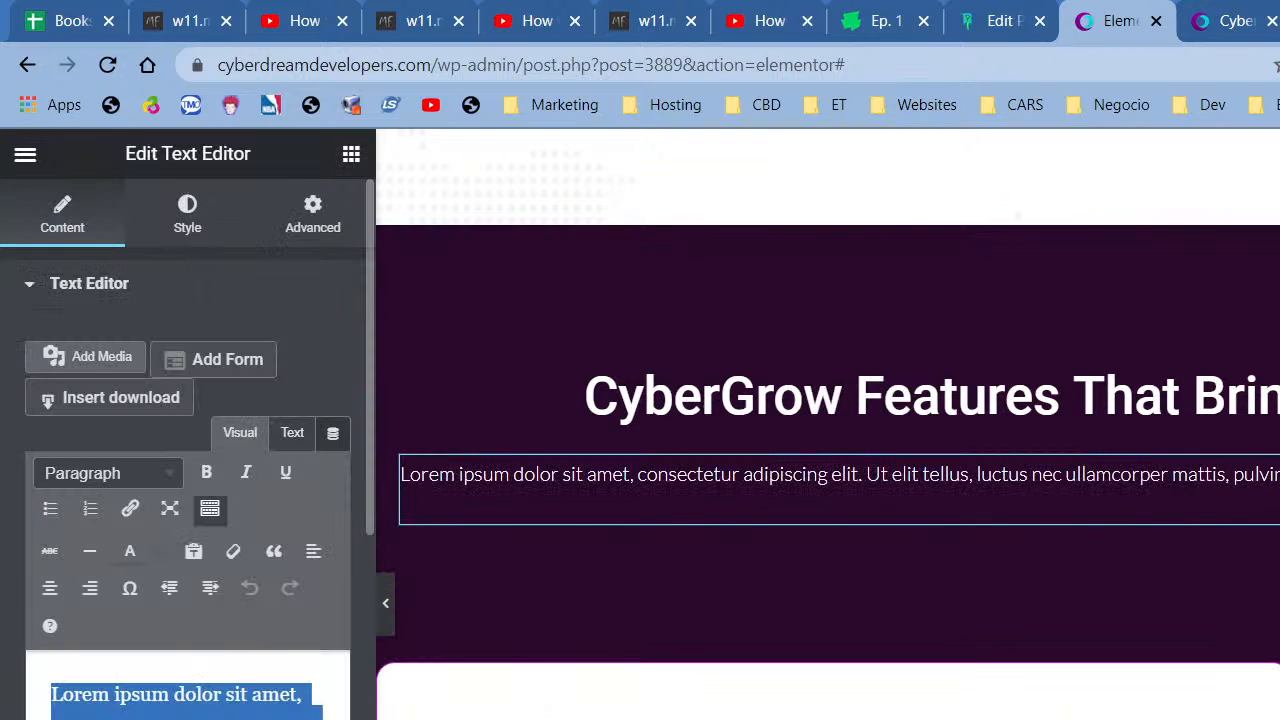
key("ctrl+v")
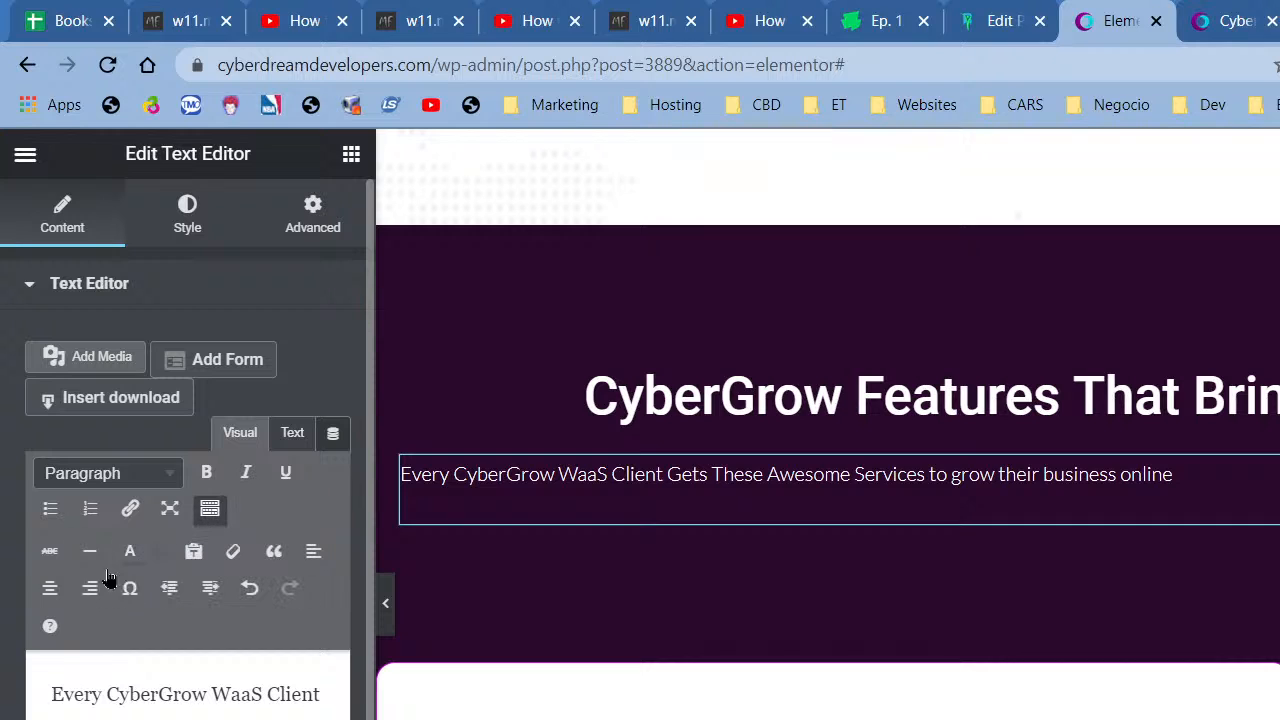
left_click(50, 588)
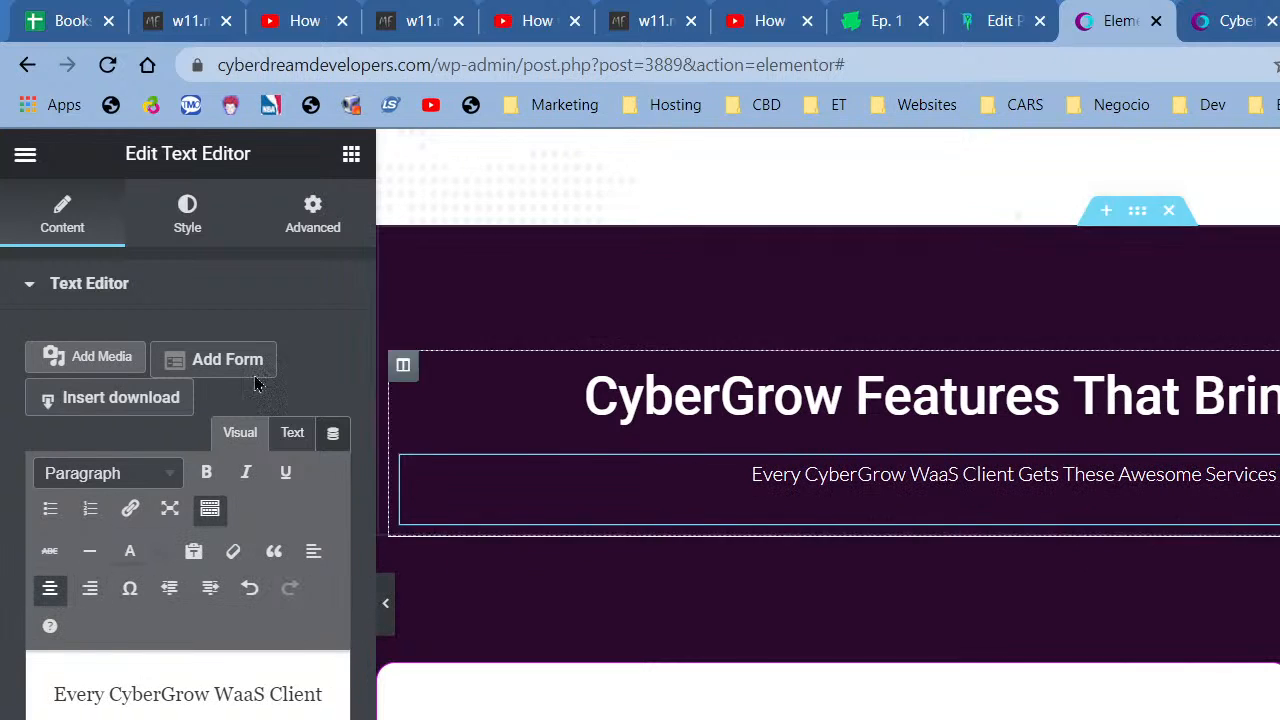
Set the subheading text's typography to weight 400 and size 18 px.
left_click(185, 227)
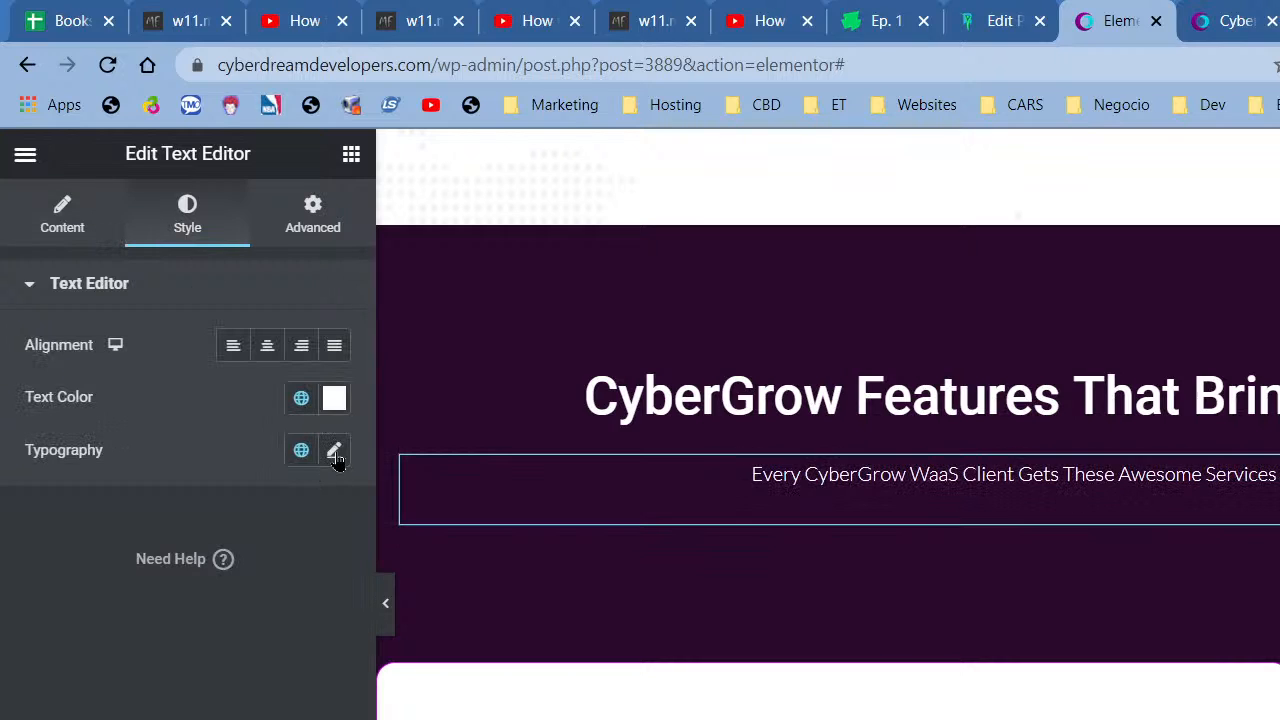
left_click(334, 450)
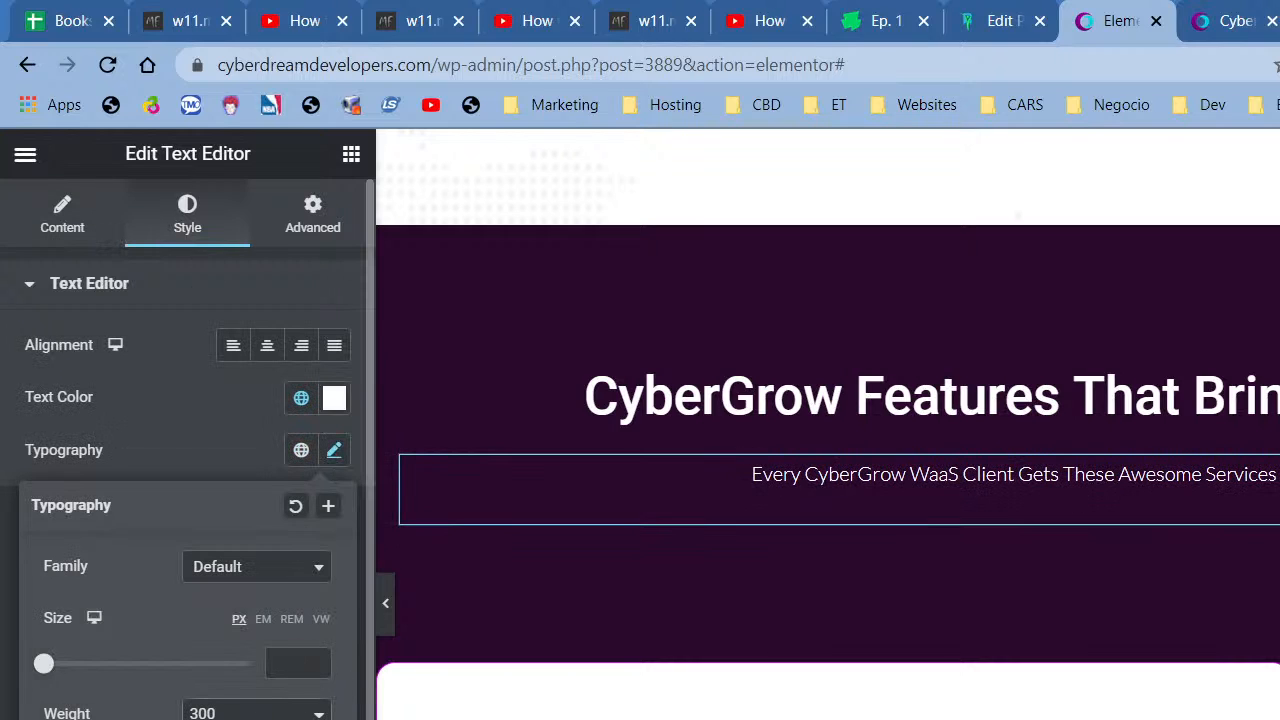
left_click(300, 717)
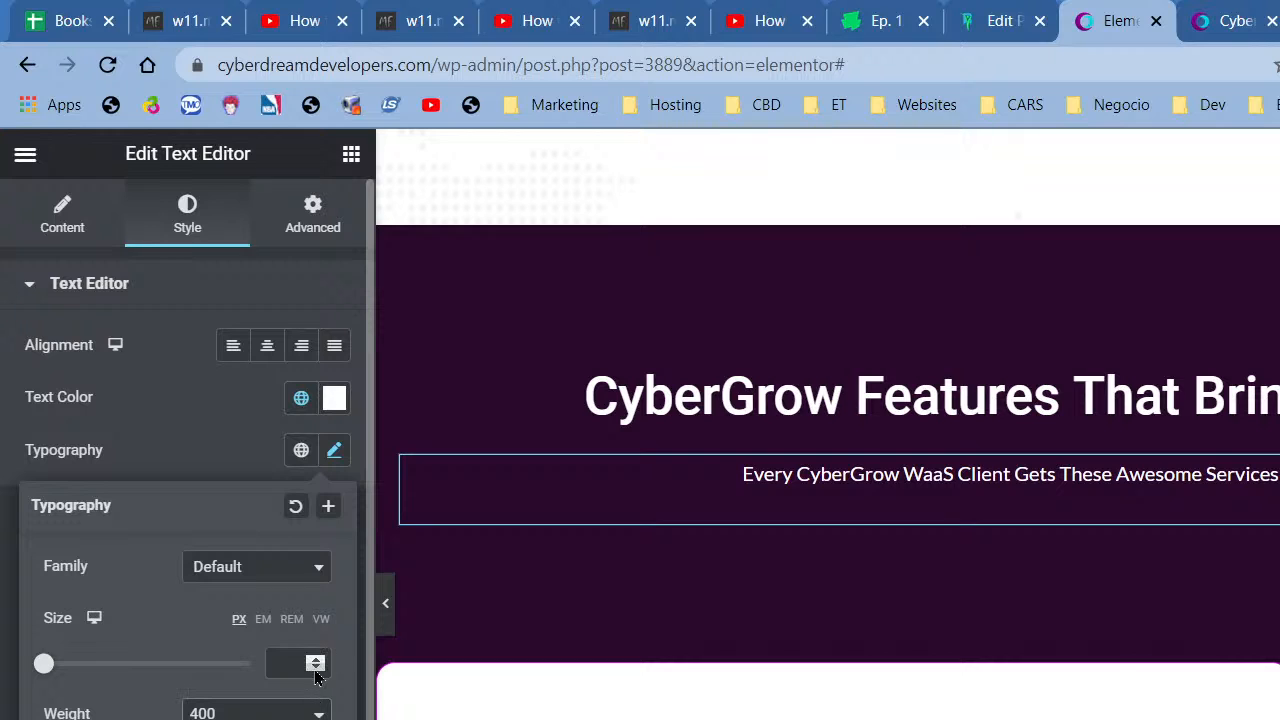
left_click(320, 662)
left_click(320, 662)
left_click(320, 662)
left_click(320, 662)
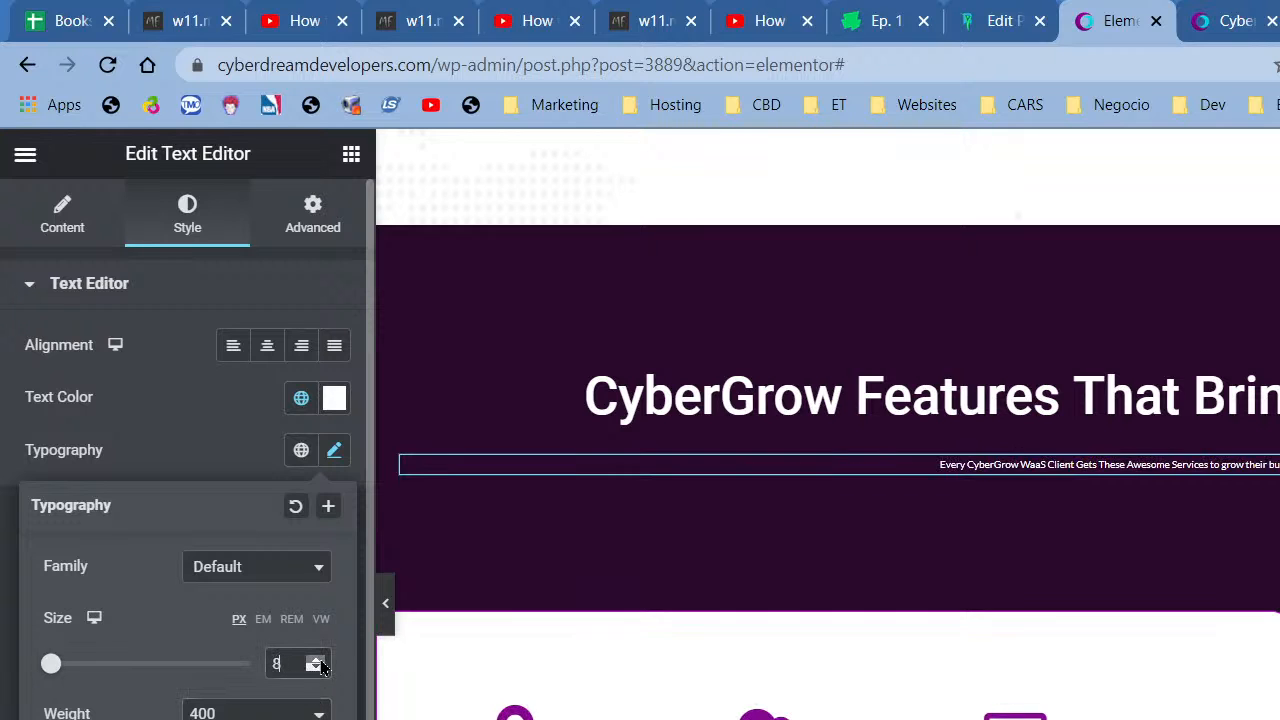
left_click(320, 662)
left_click(320, 662)
left_click(320, 662)
left_click(320, 662)
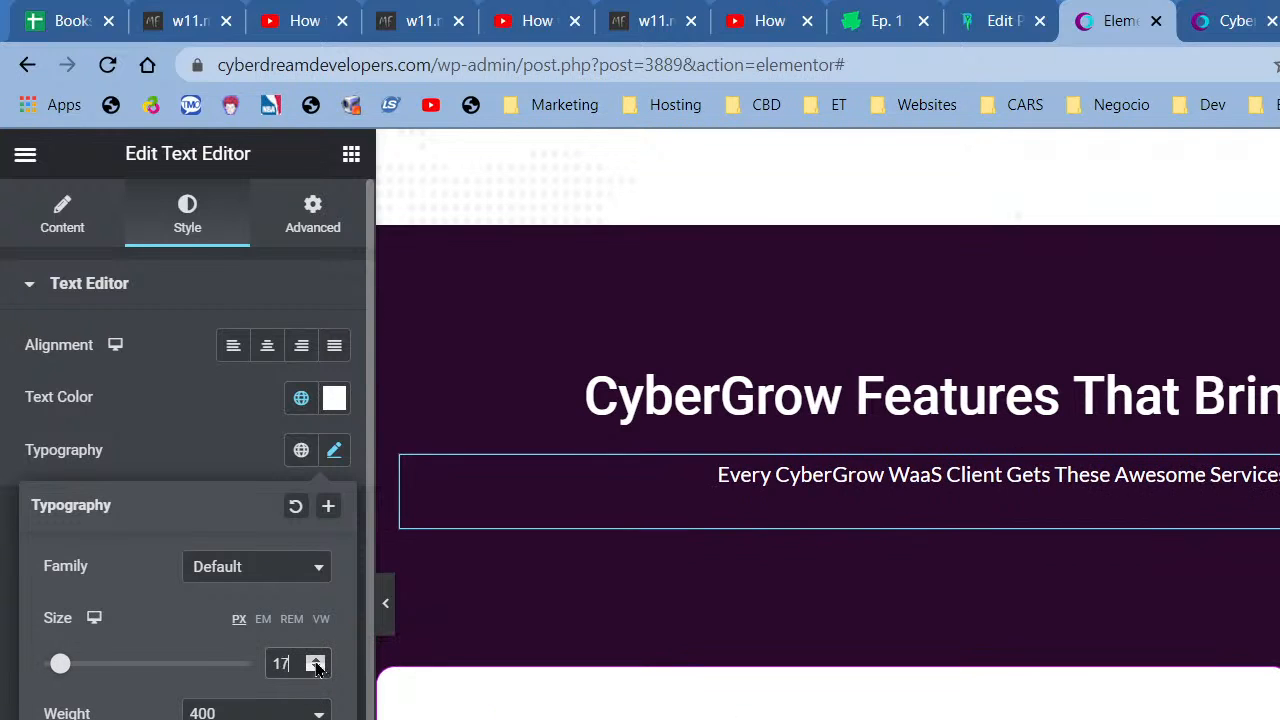
left_click(316, 662)
left_click(316, 662)
left_click(317, 671)
left_click(318, 662)
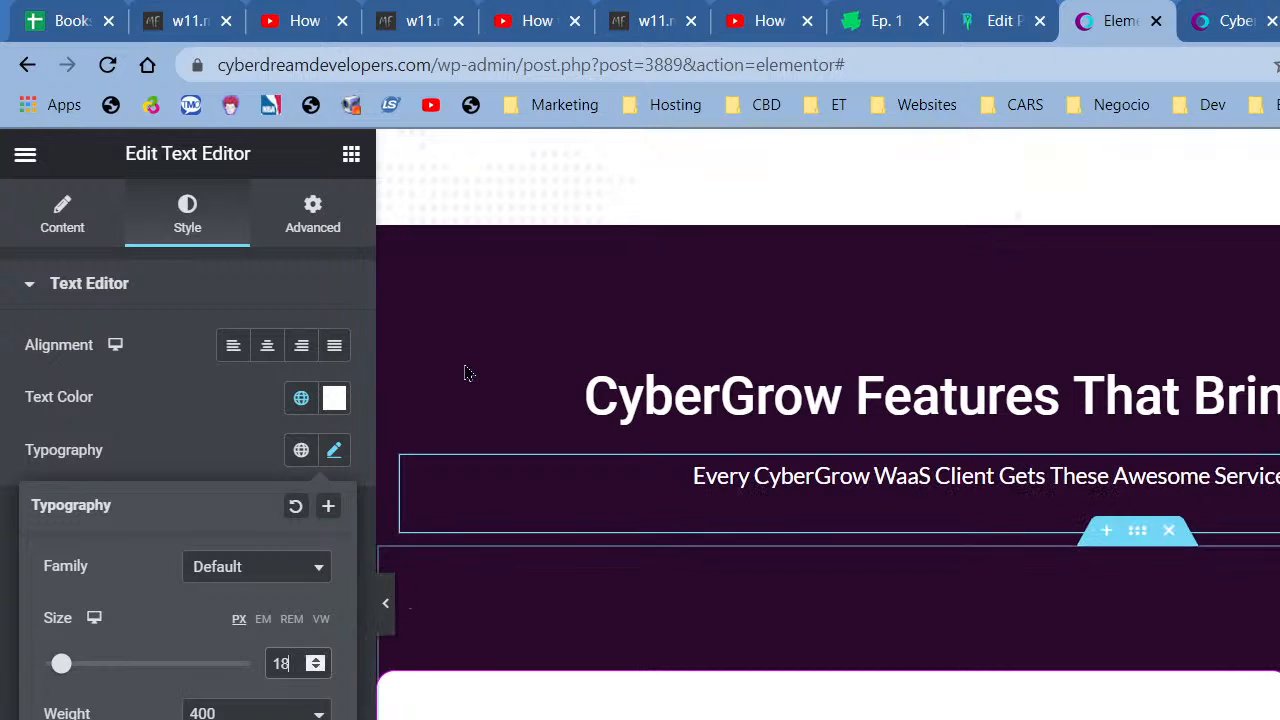
left_click(491, 323)
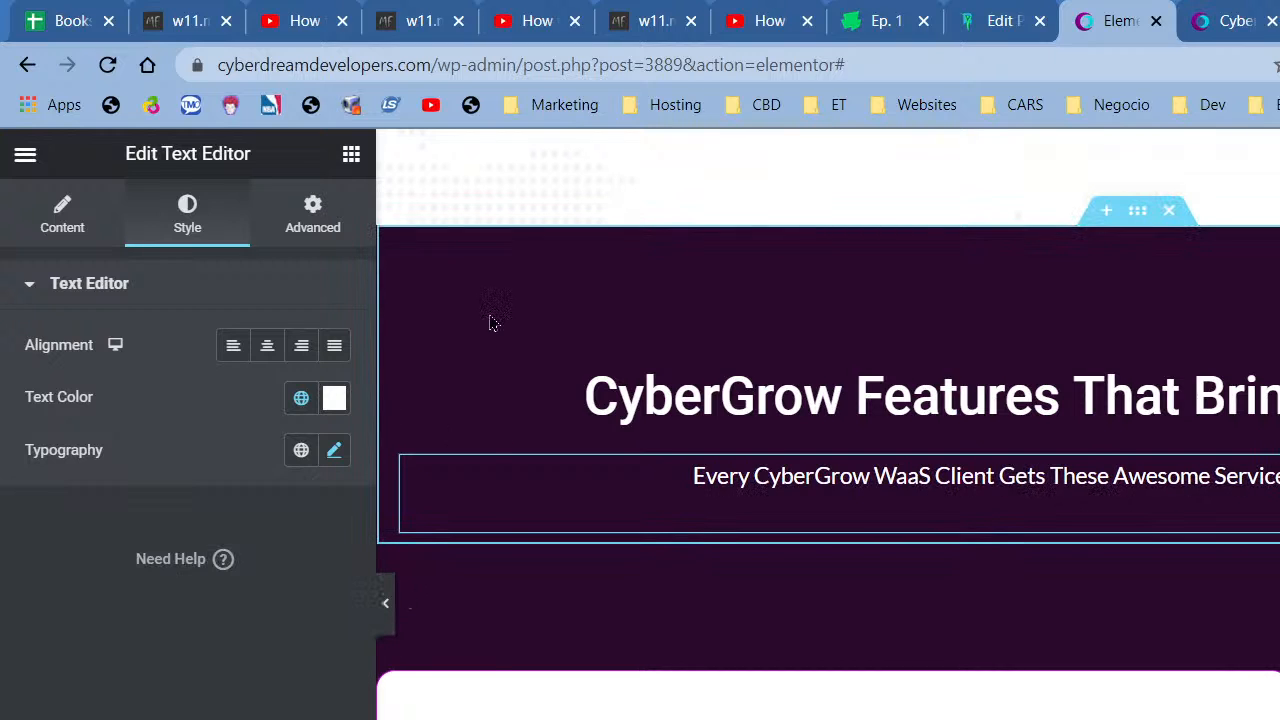
Preview the feature icons and the reworded heading section at full width in the editor.
scroll(490, 323, "down", 6)
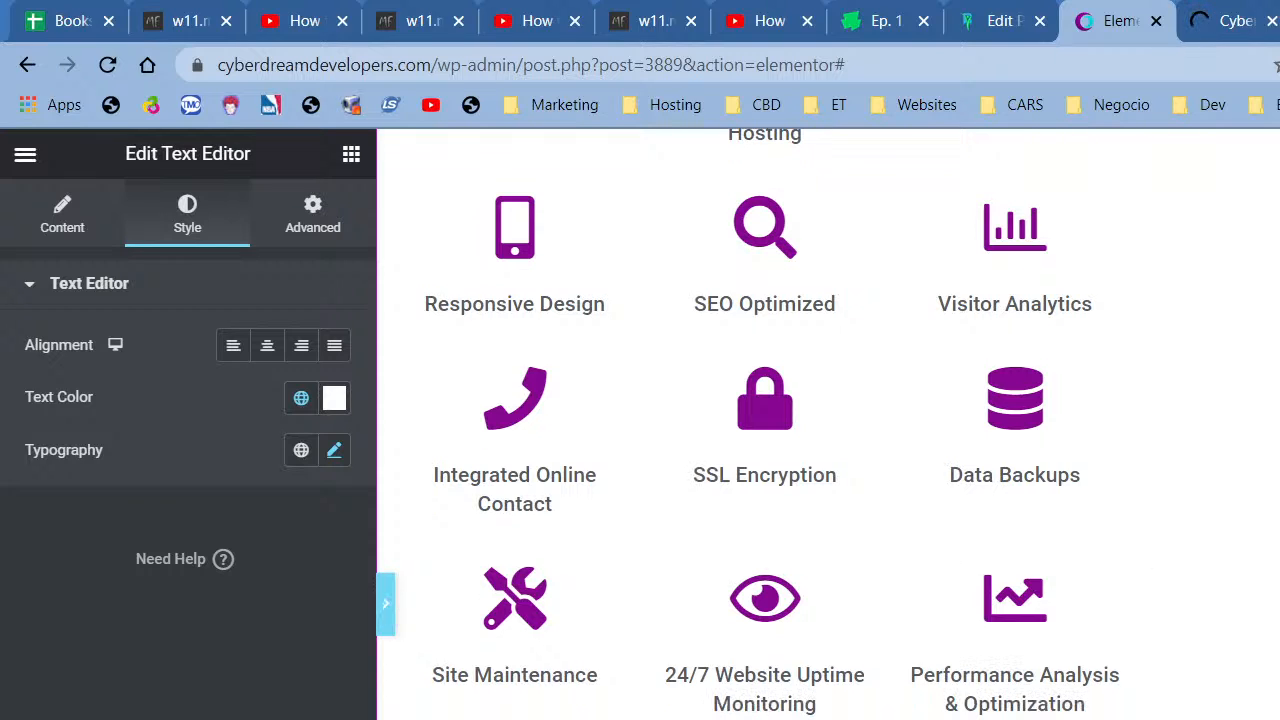
left_click(386, 612)
scroll(640, 424, "up", 5)
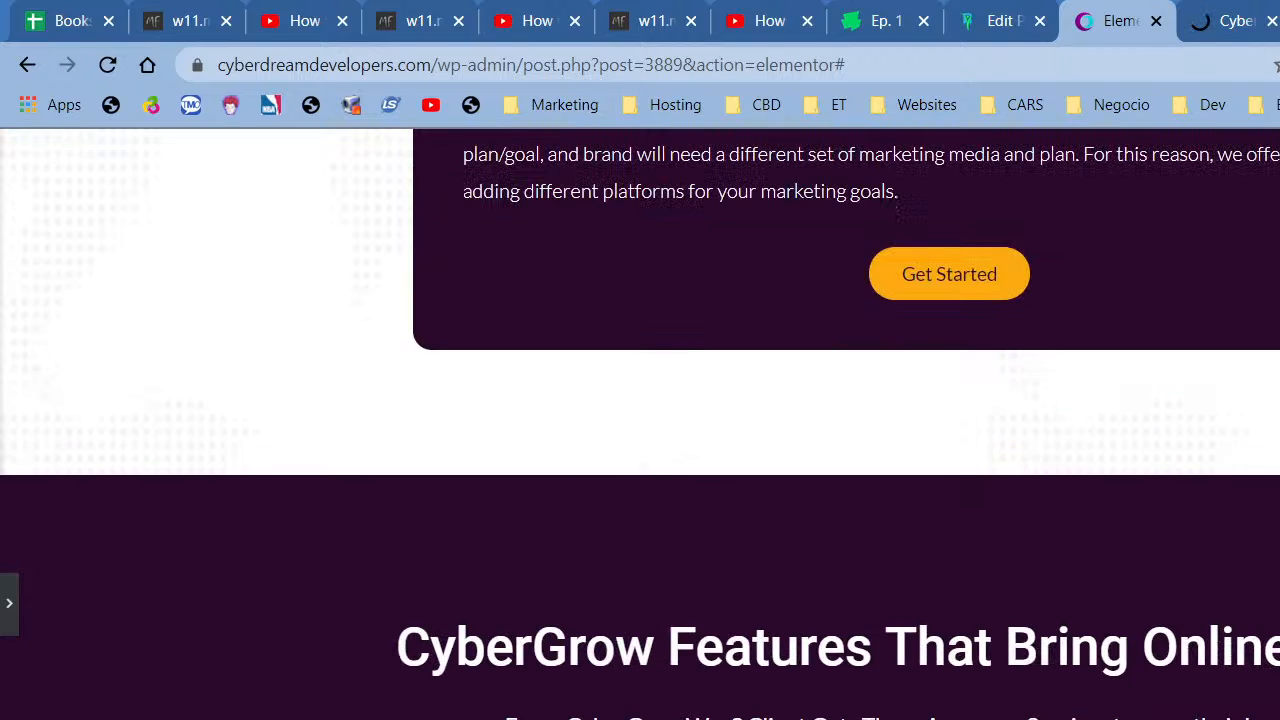
scroll(640, 424, "up", 2)
scroll(640, 424, "down", 5)
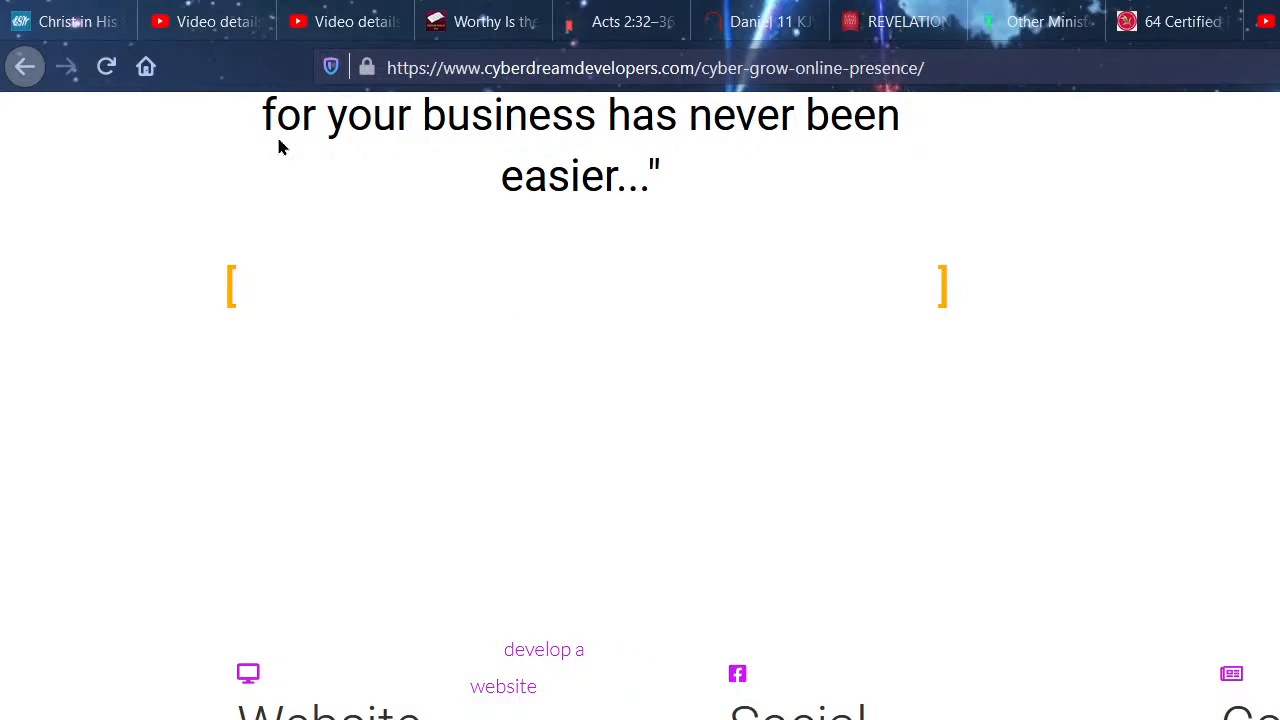
Reload the published cyber-grow-online-presence page in the other browser and examine its feature icon section.
left_click(106, 66)
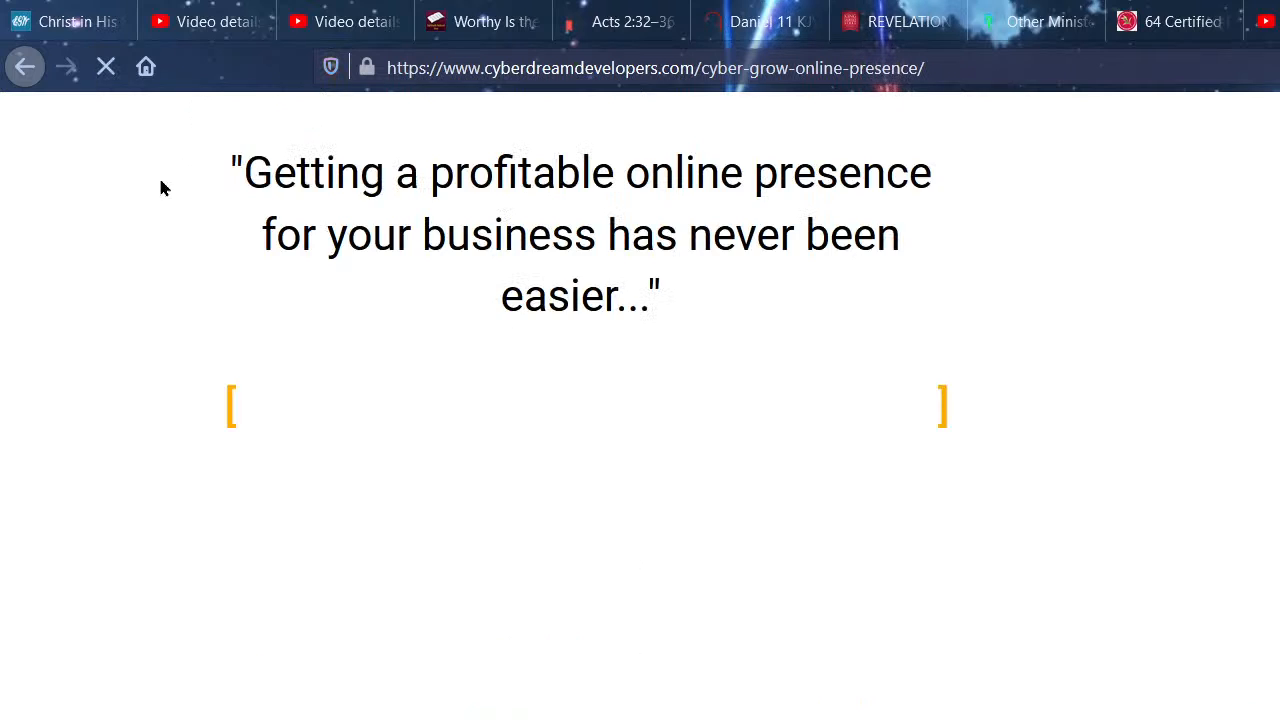
scroll(165, 188, "down", 2)
scroll(837, 443, "down", 5)
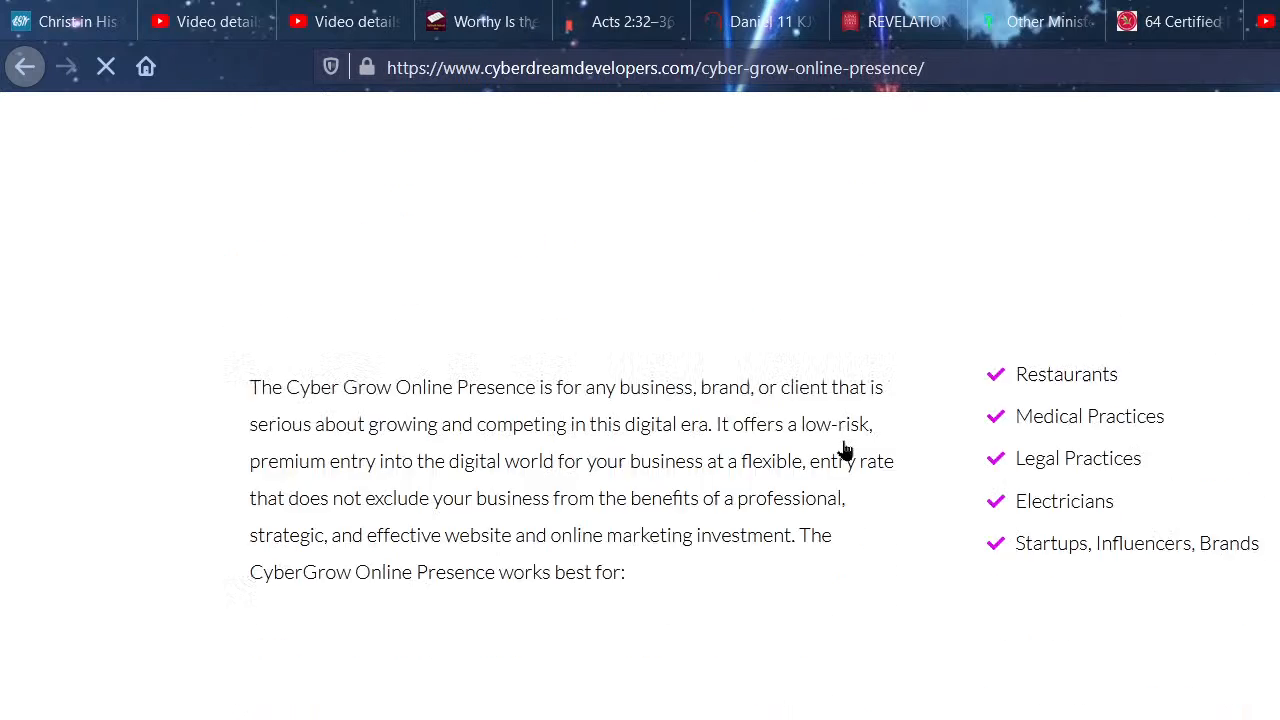
scroll(917, 397, "down", 5)
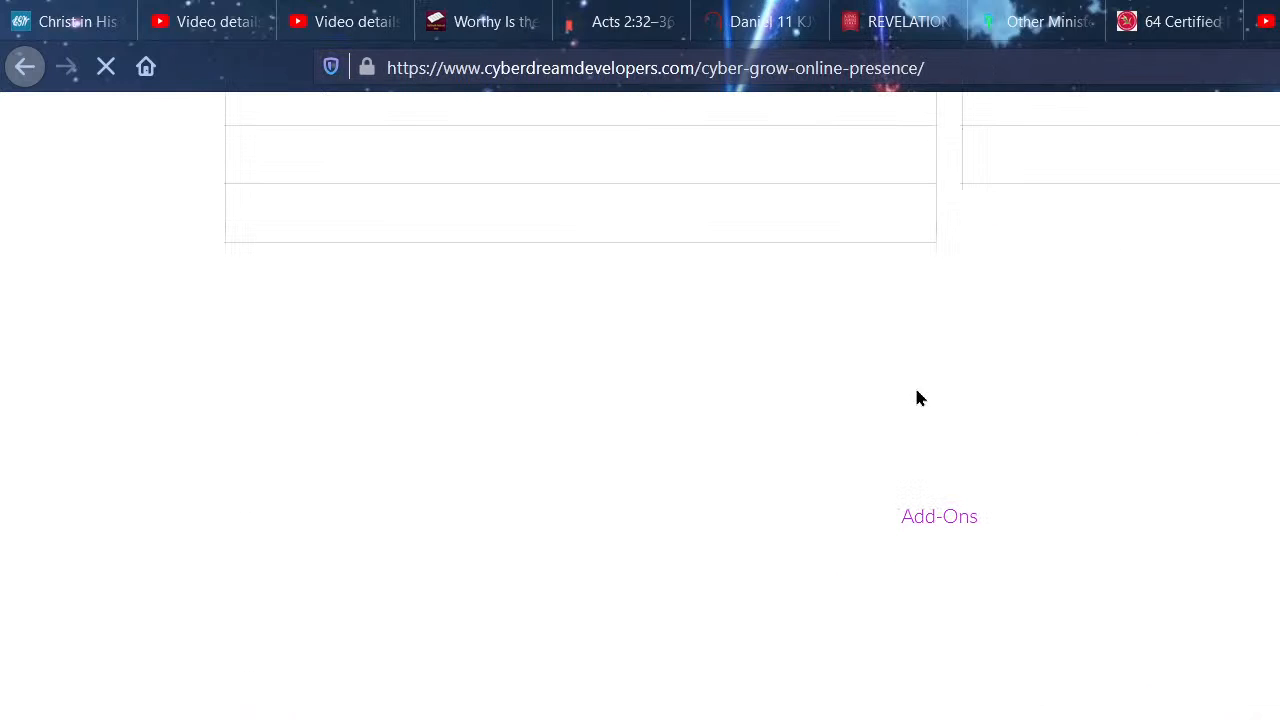
scroll(920, 398, "down", 8)
scroll(920, 398, "up", 10)
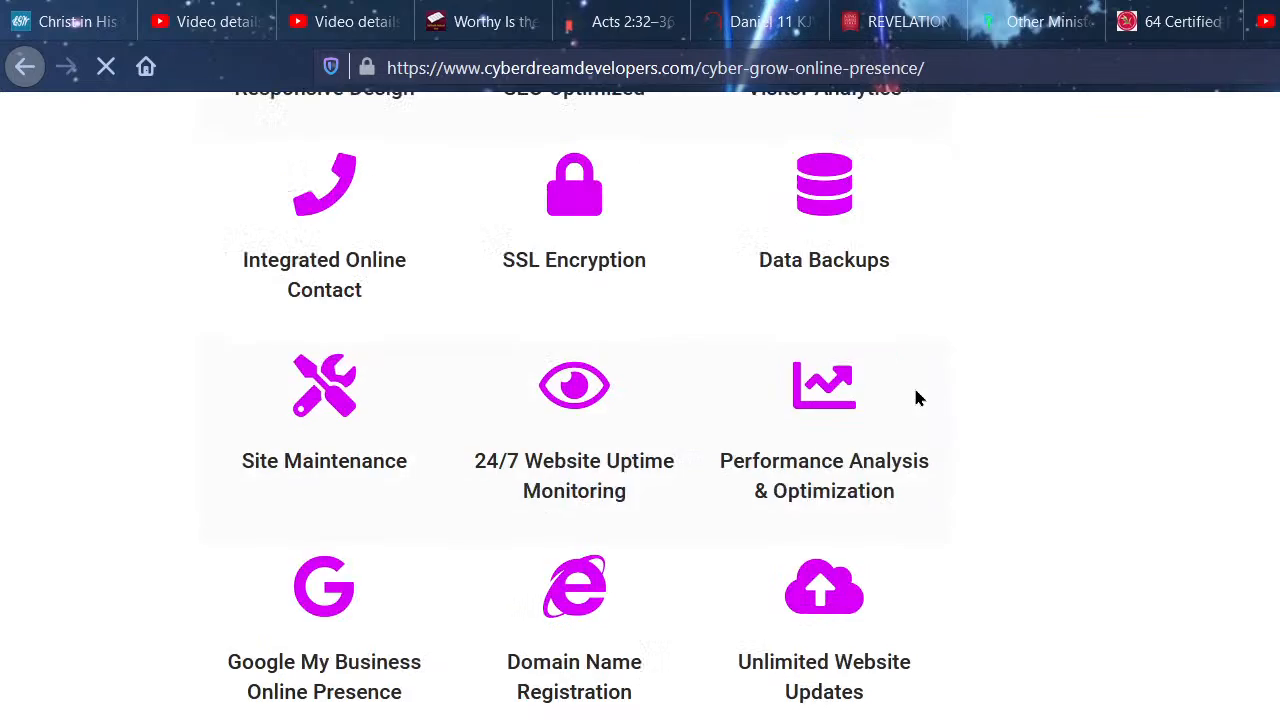
Return to the Elementor editor, open its WordPress exit link in a new tab and show the site's Pages list.
key("alt+Tab")
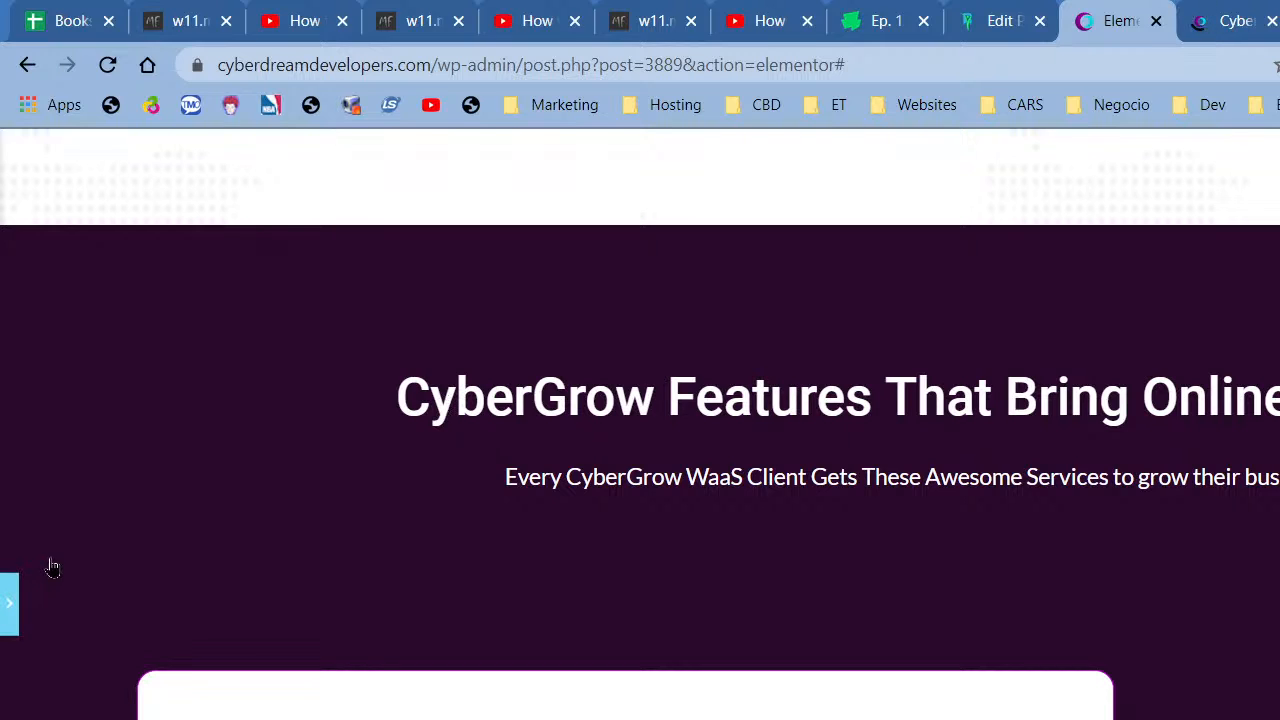
left_click(10, 603)
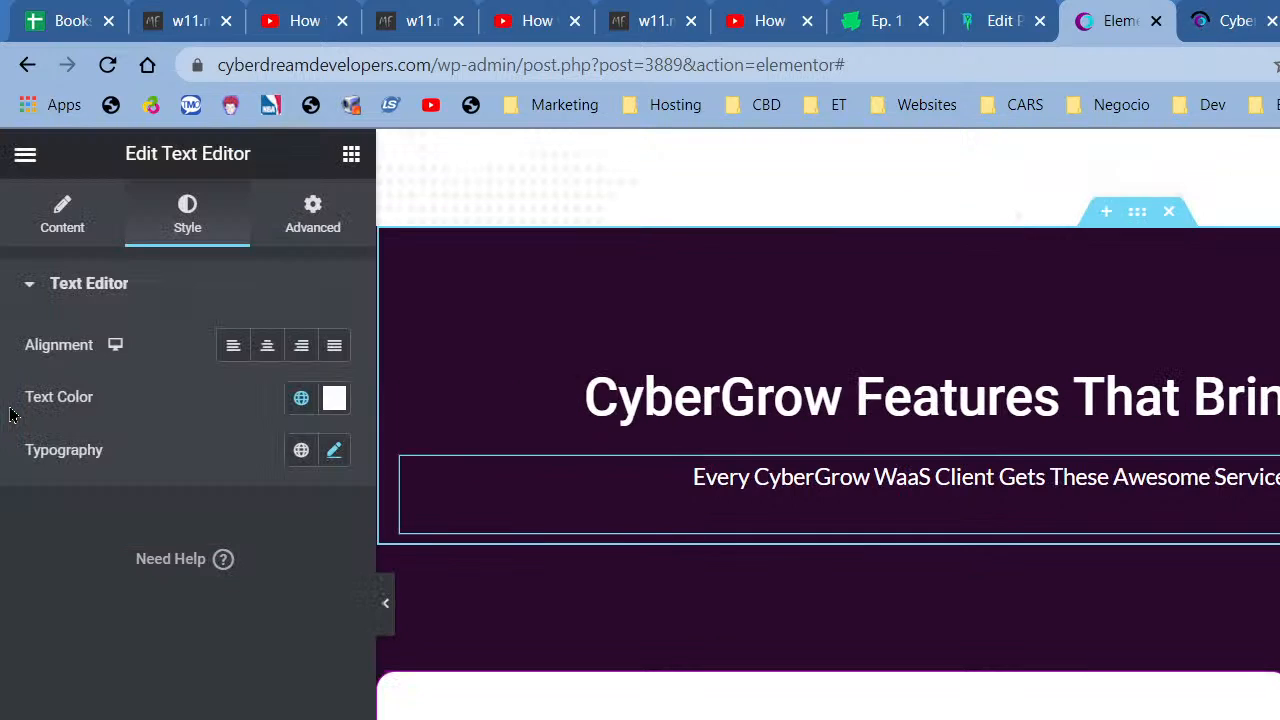
left_click(25, 155)
right_click(108, 583)
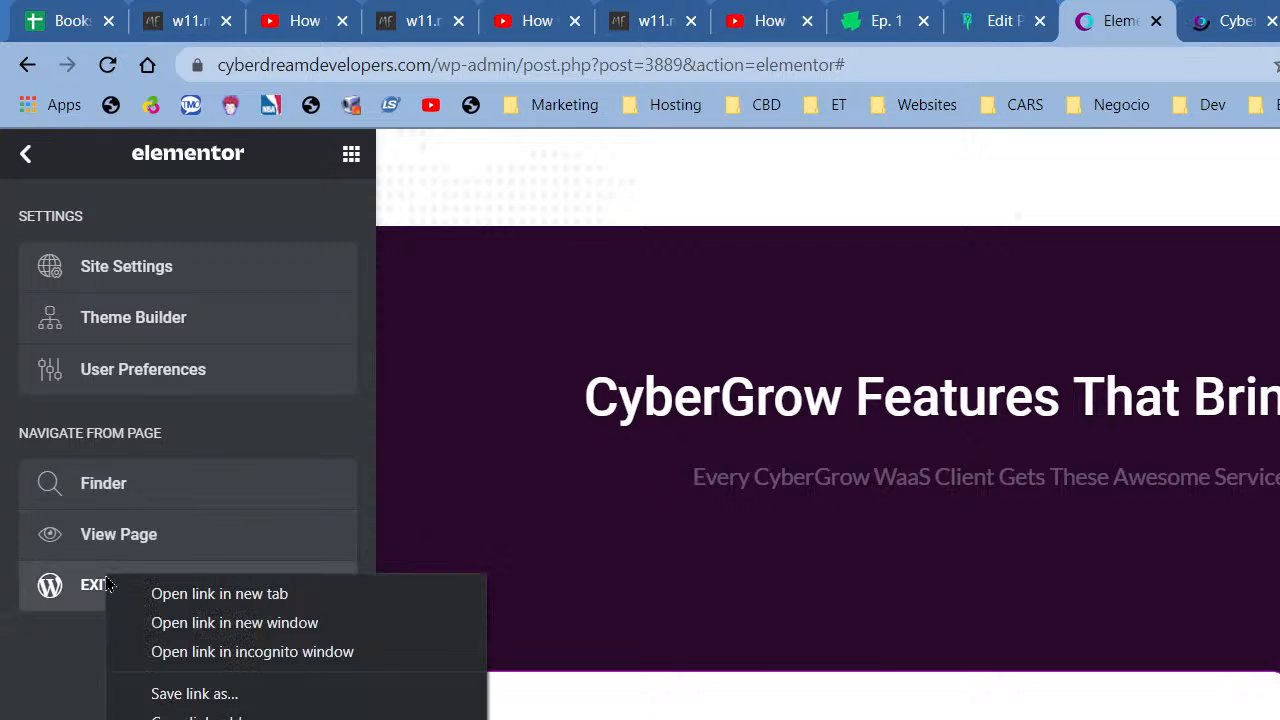
left_click(267, 600)
left_click(1168, 20)
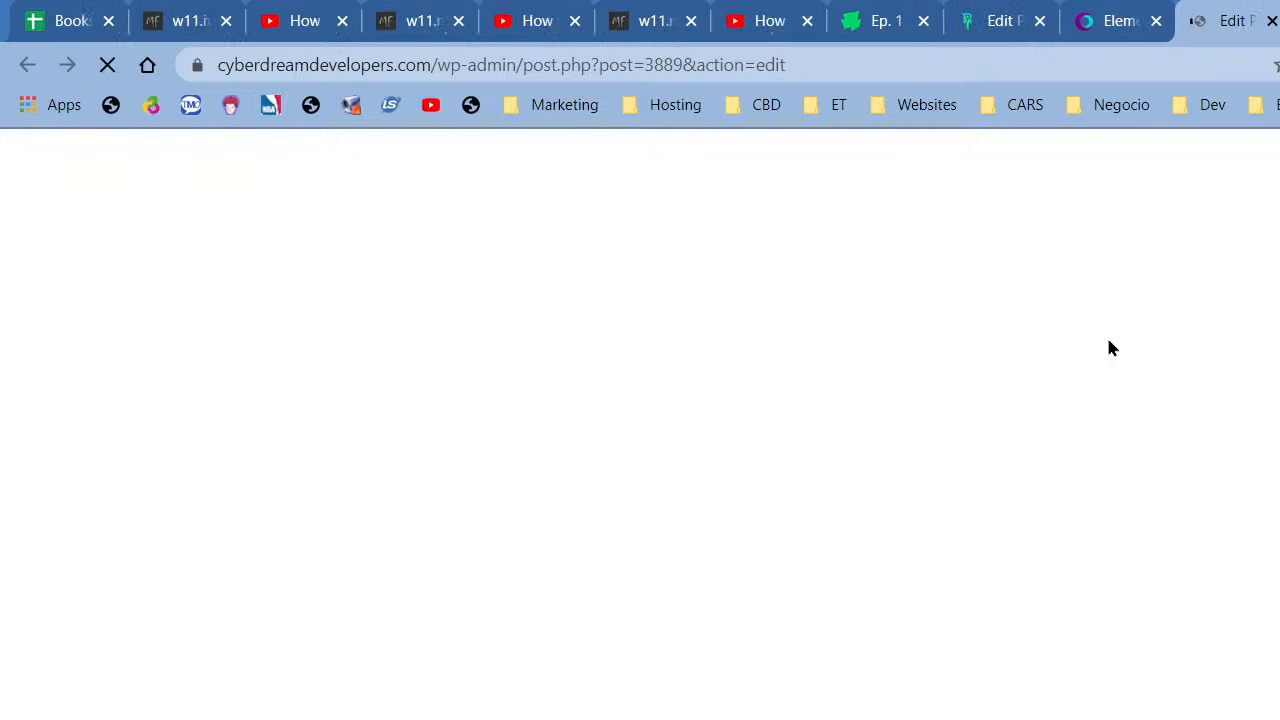
left_click(37, 166)
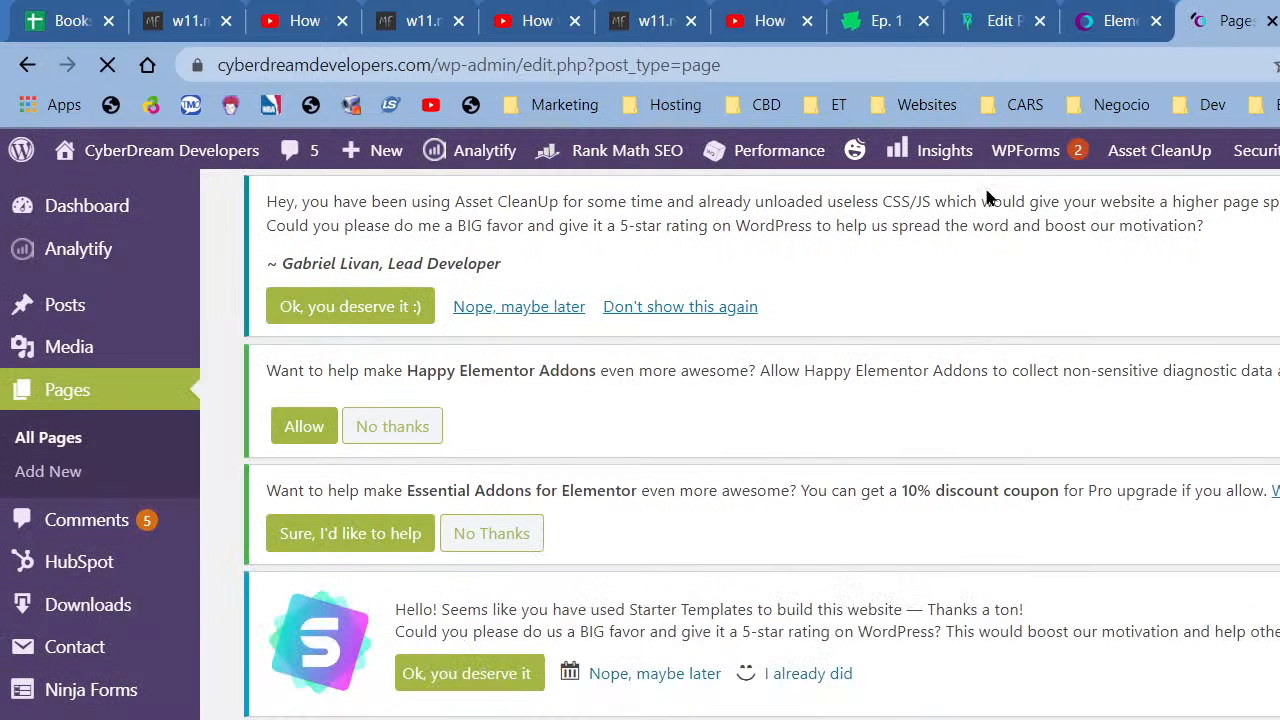
Purge all of the site's caches from the WordPress admin.
mouse_move(773, 166)
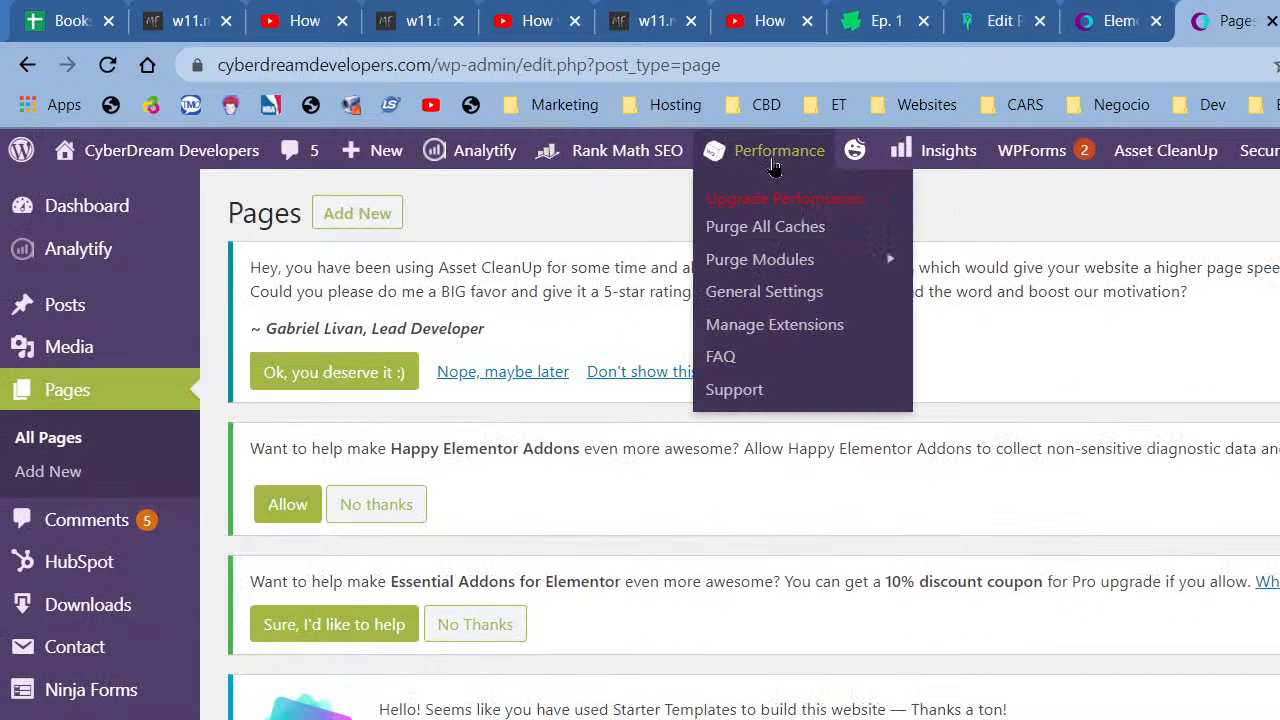
left_click(773, 224)
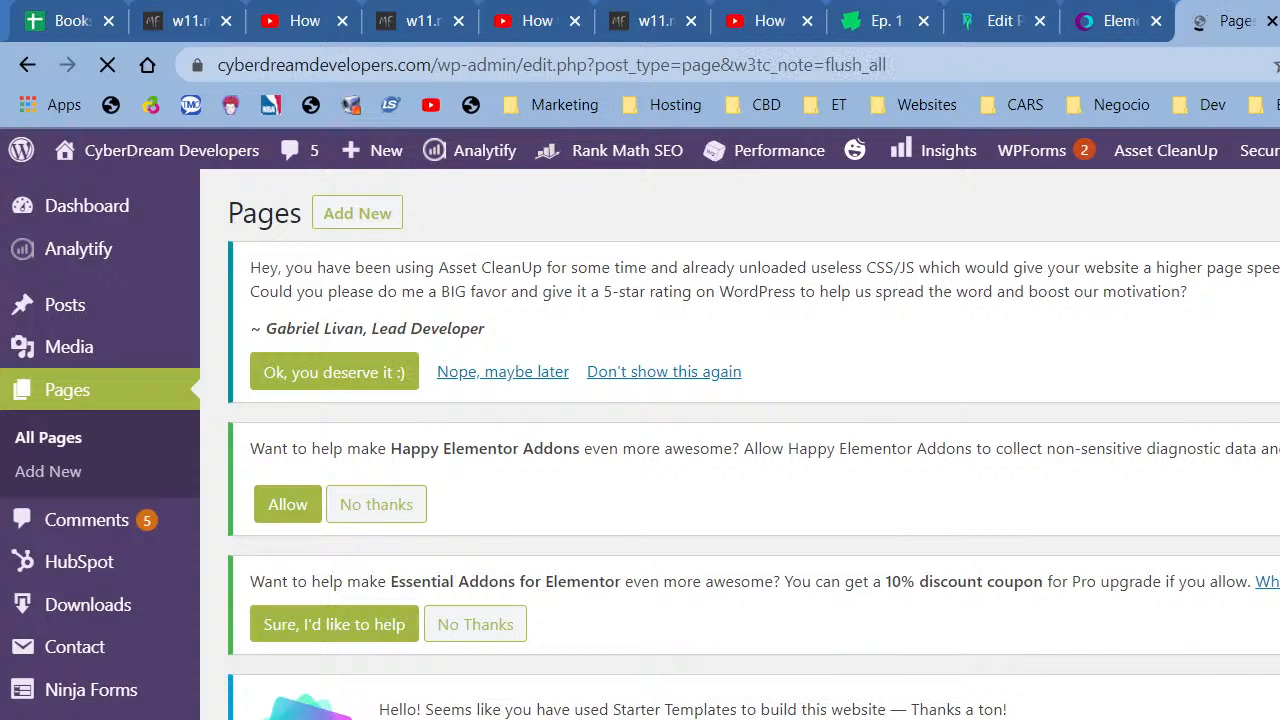
scroll(640, 445, "down", 3)
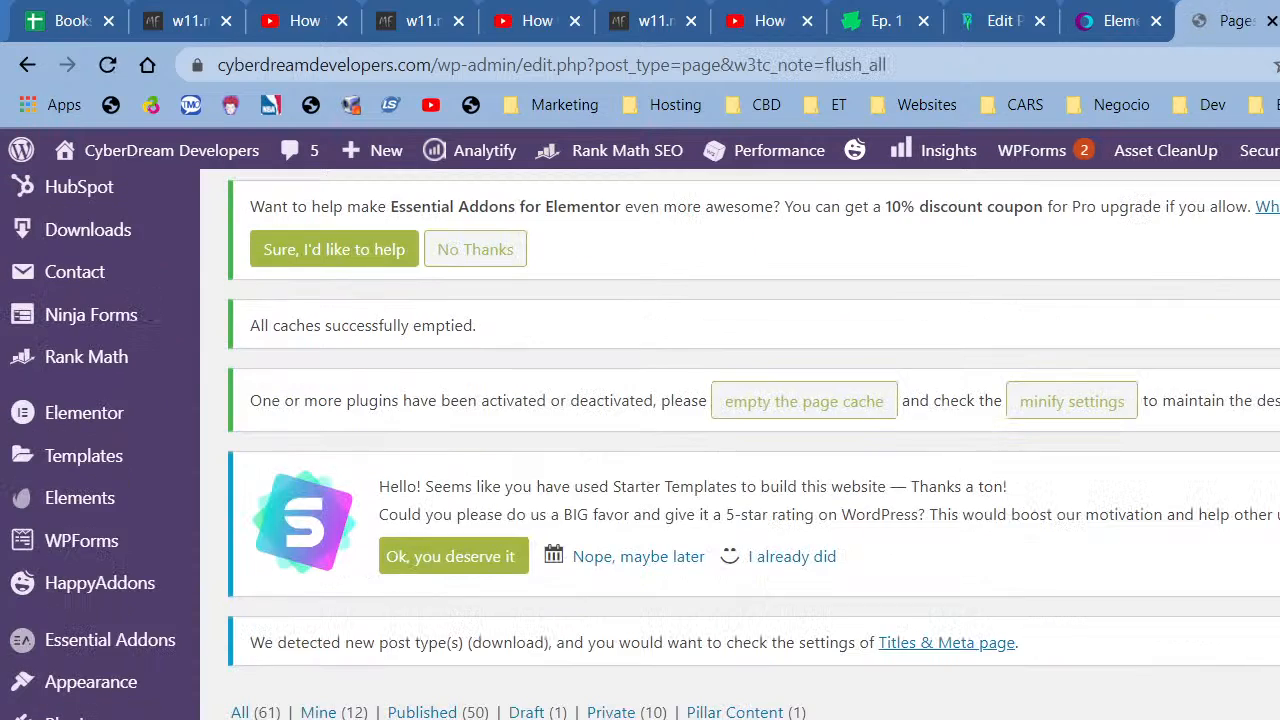
scroll(150, 690, "up", 3)
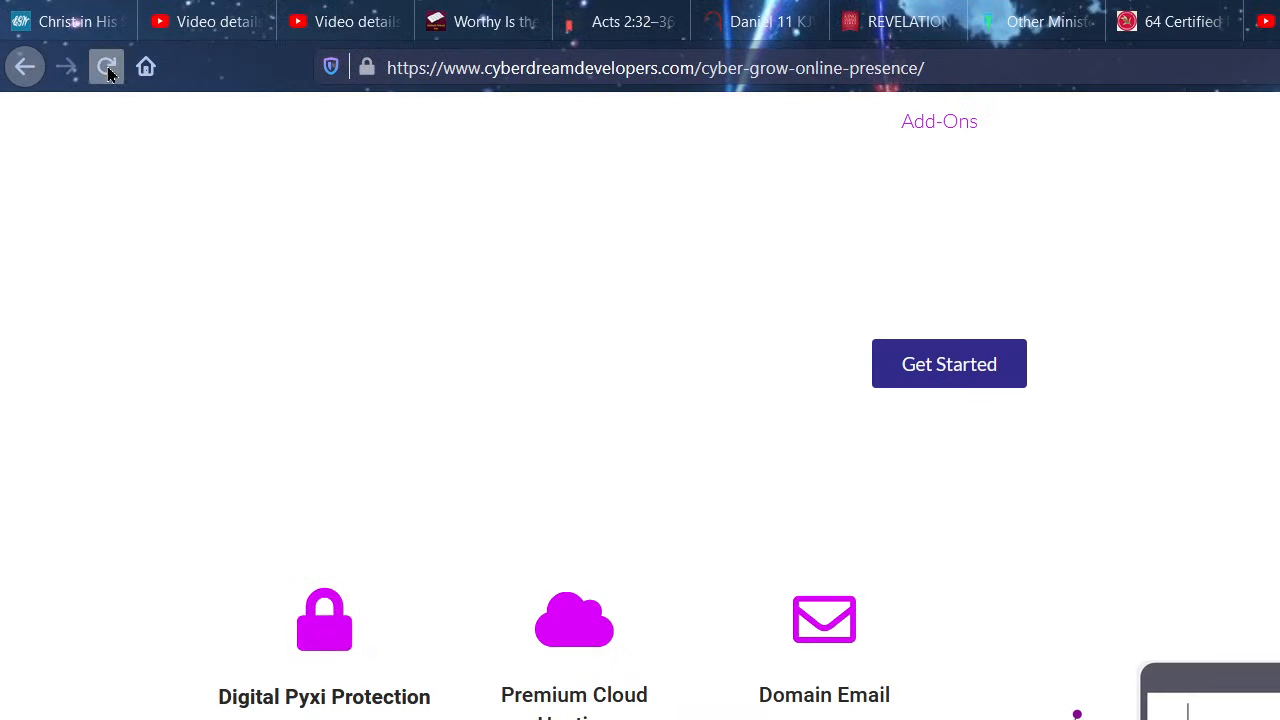
Reload the published cyber-grow-online-presence page in the other browser and look through it from the feature icons upward.
left_click(107, 68)
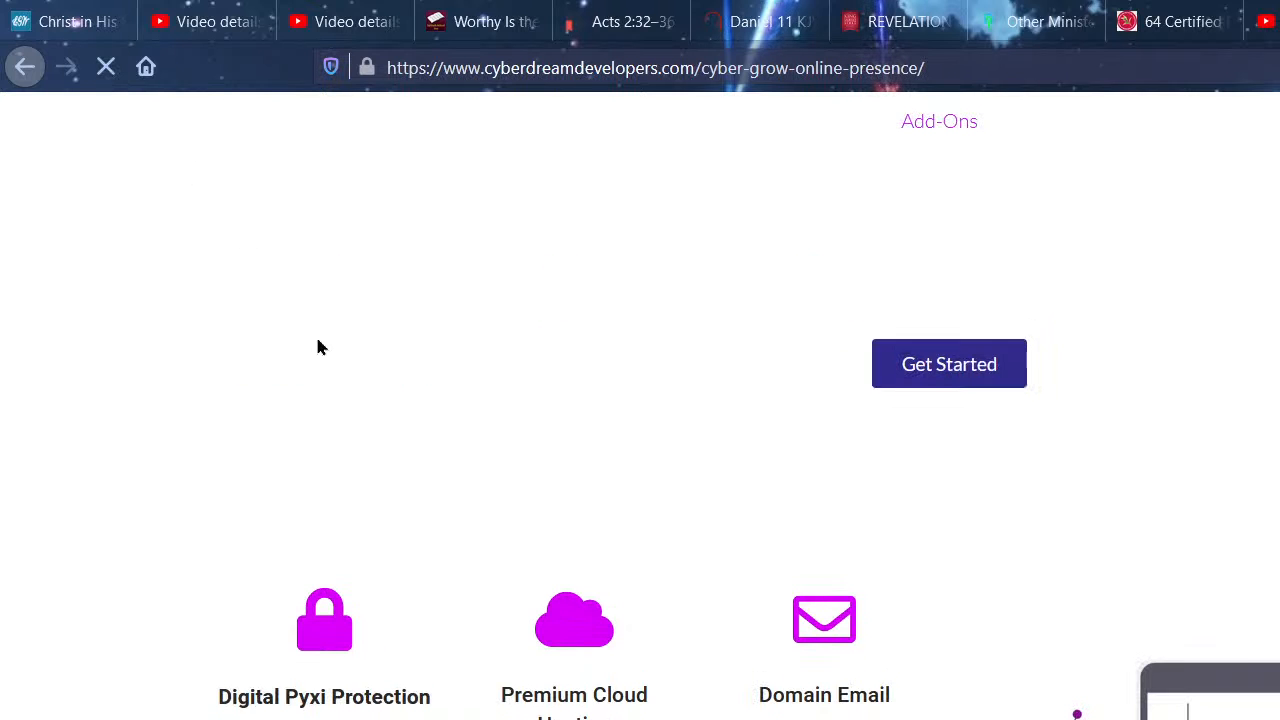
scroll(620, 600, "down", 10)
scroll(620, 603, "up", 15)
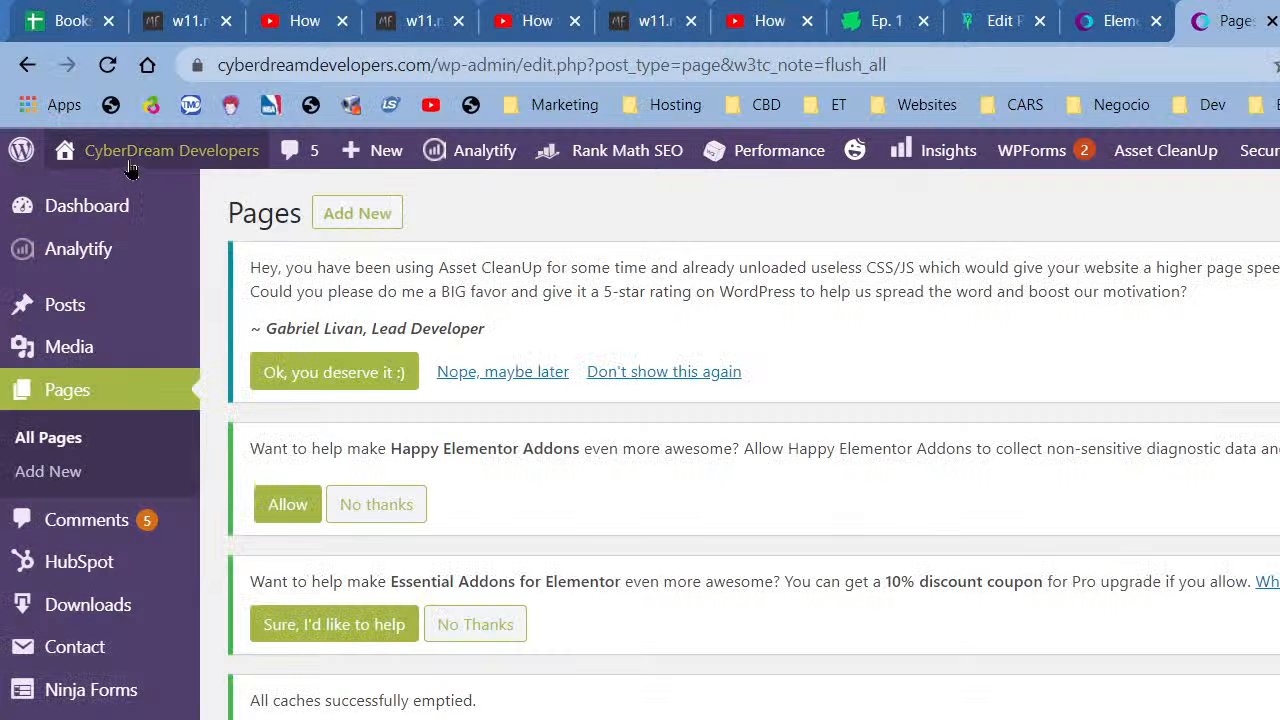
Open the CyberDream Developers home page from the WordPress admin in an incognito window and look over it.
mouse_move(124, 169)
right_click(100, 192)
left_click(345, 260)
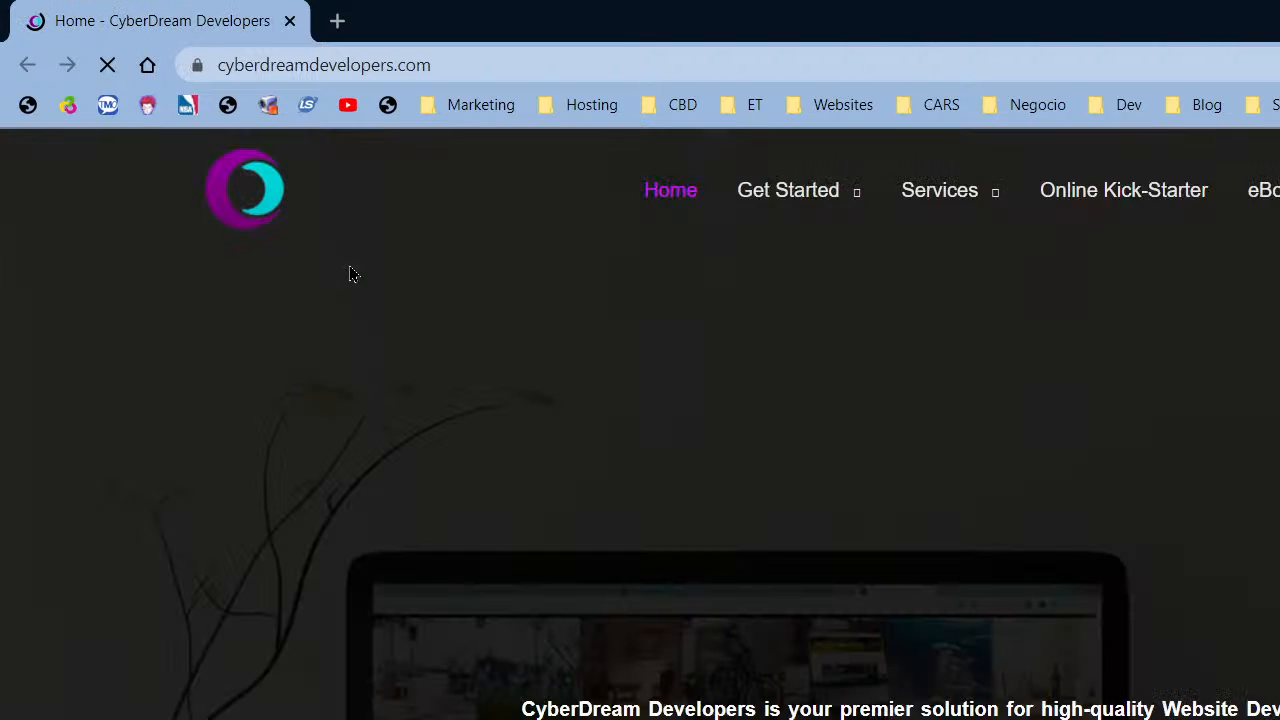
scroll(640, 320, "down", 5)
scroll(680, 333, "down", 3)
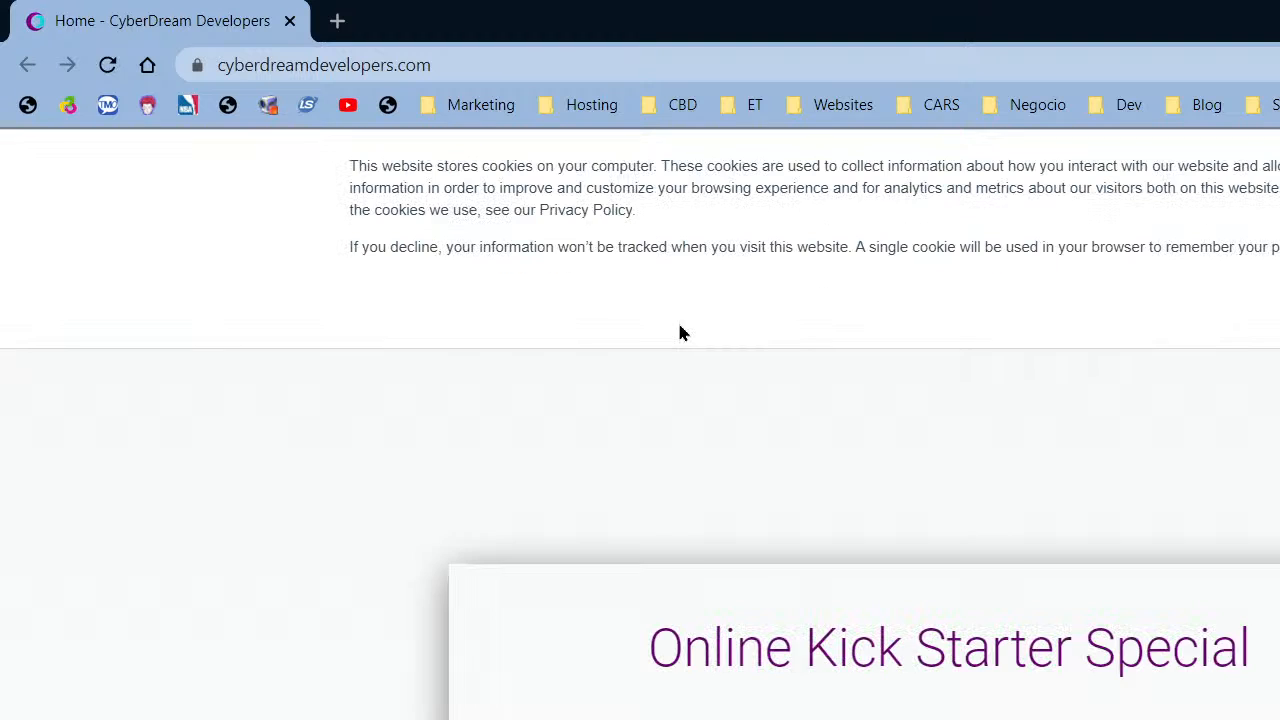
scroll(640, 400, "up", 8)
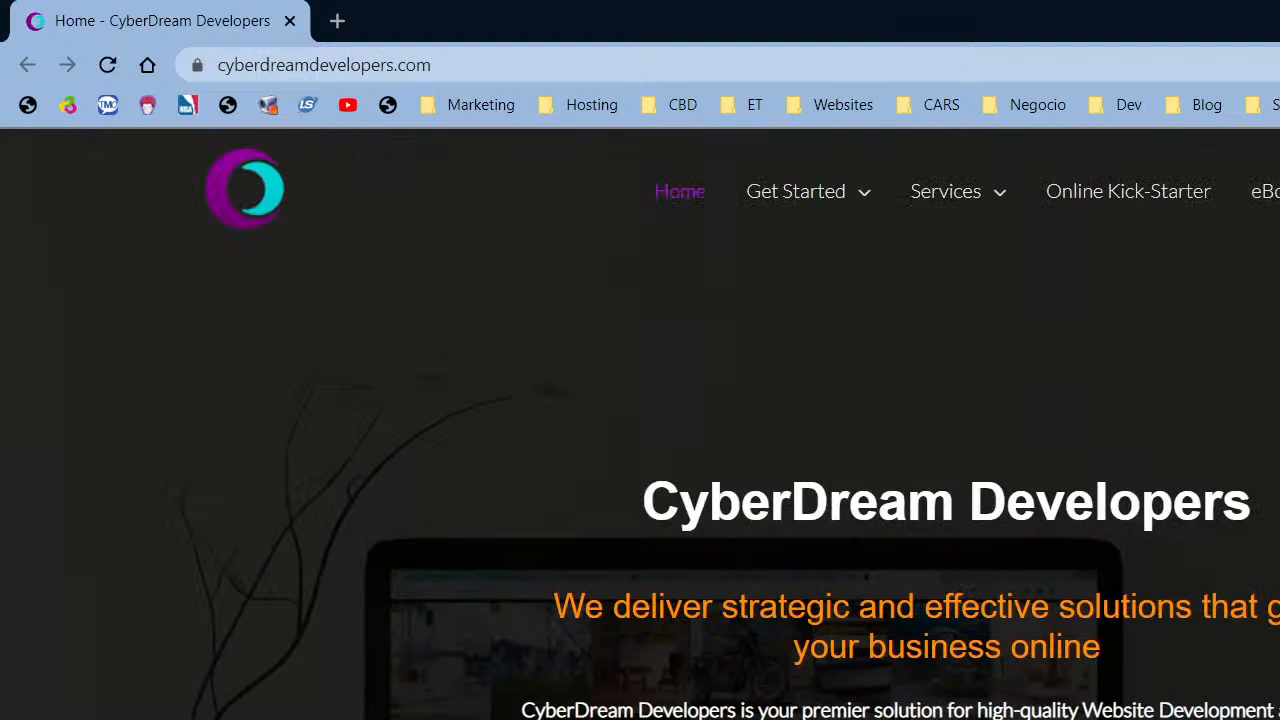
Go to the Cyber Grow Online Presence service page in the incognito window and examine its feature icon section.
mouse_move(985, 203)
mouse_move(986, 323)
left_click(1248, 326)
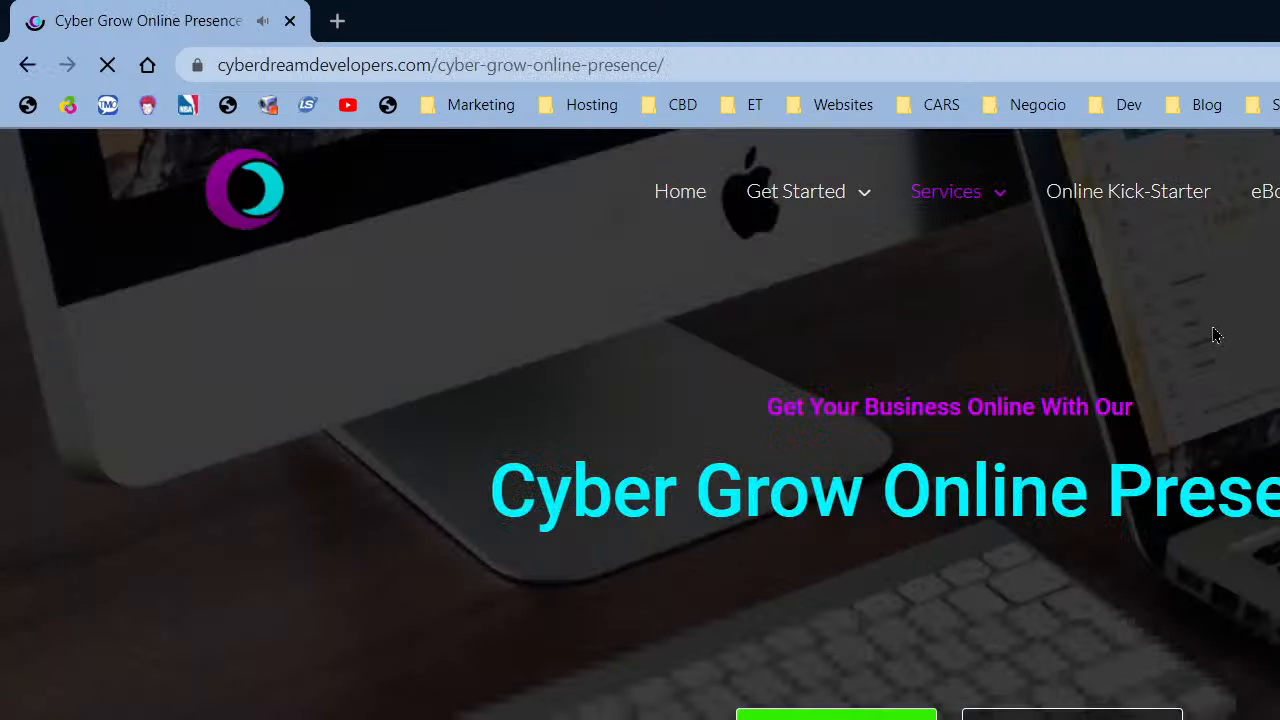
scroll(1208, 328, "down", 8)
scroll(1206, 337, "down", 1)
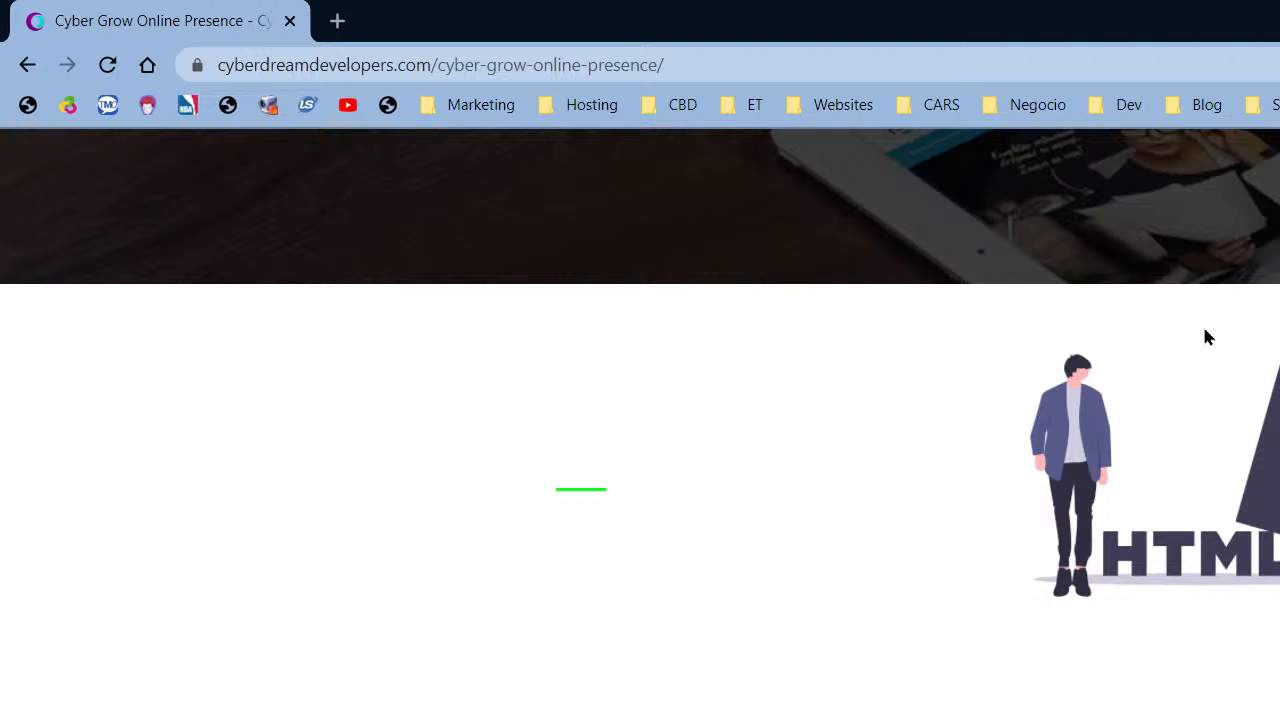
scroll(1206, 337, "down", 10)
scroll(1180, 346, "down", 15)
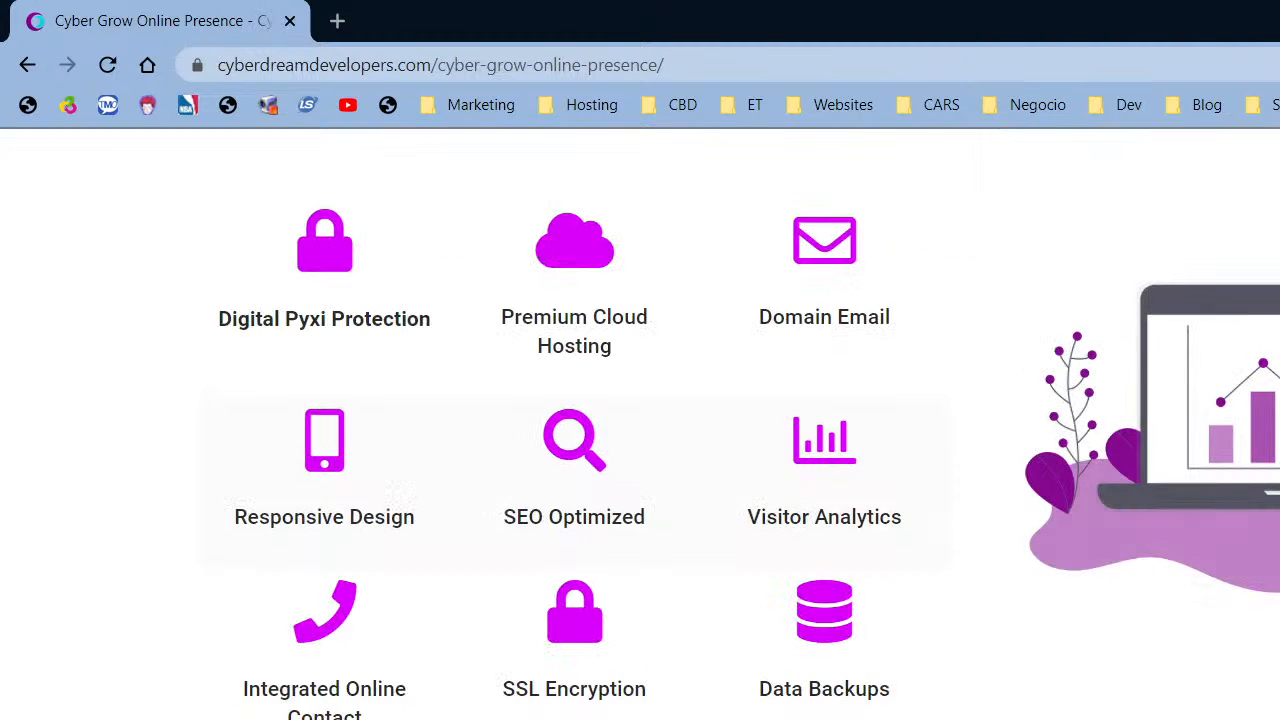
Return to the WordPress admin, open the installed plugins list and update the Elementor plugin to version 3.0.13.
key("alt+Tab")
scroll(194, 640, "down", 3)
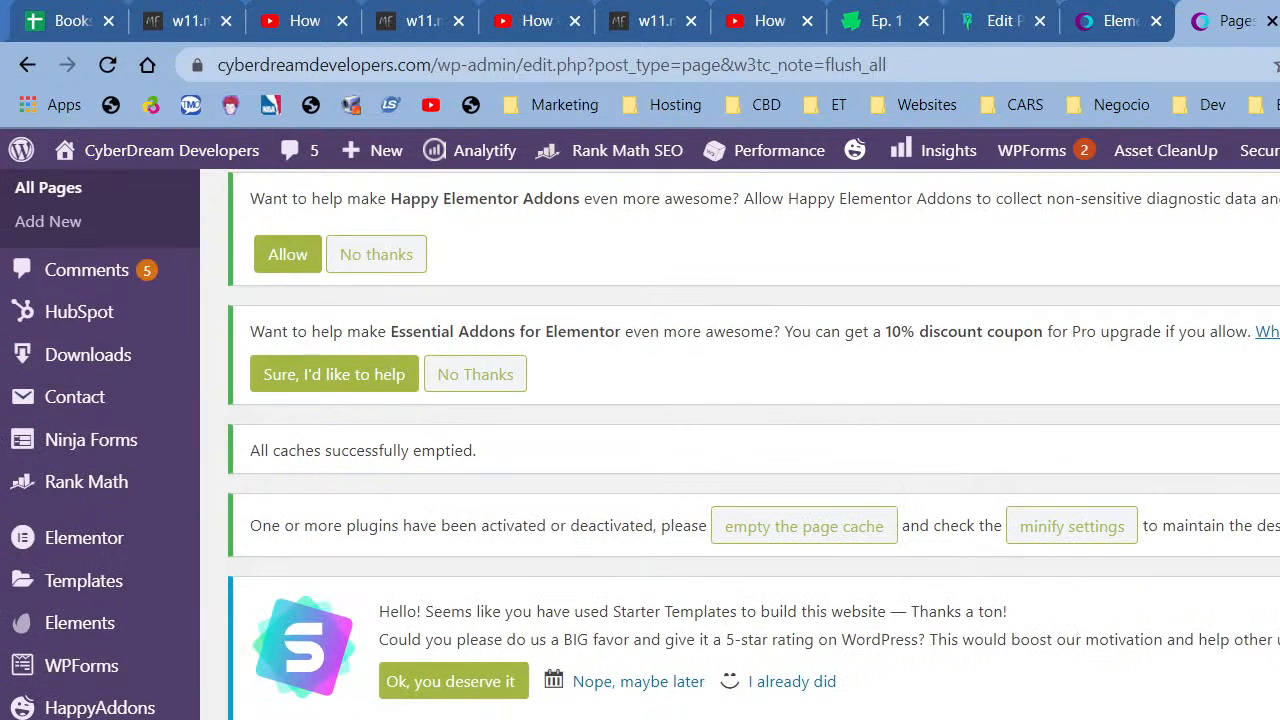
scroll(120, 650, "down", 3)
mouse_move(180, 600)
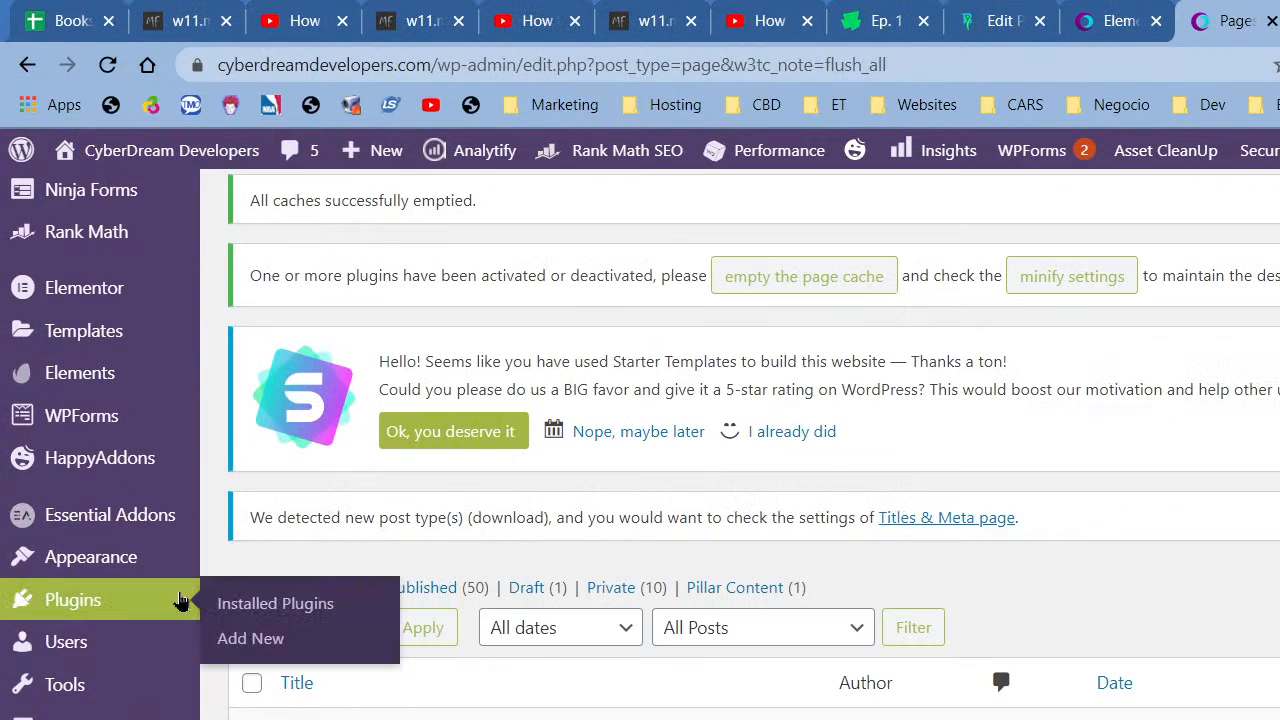
left_click(291, 605)
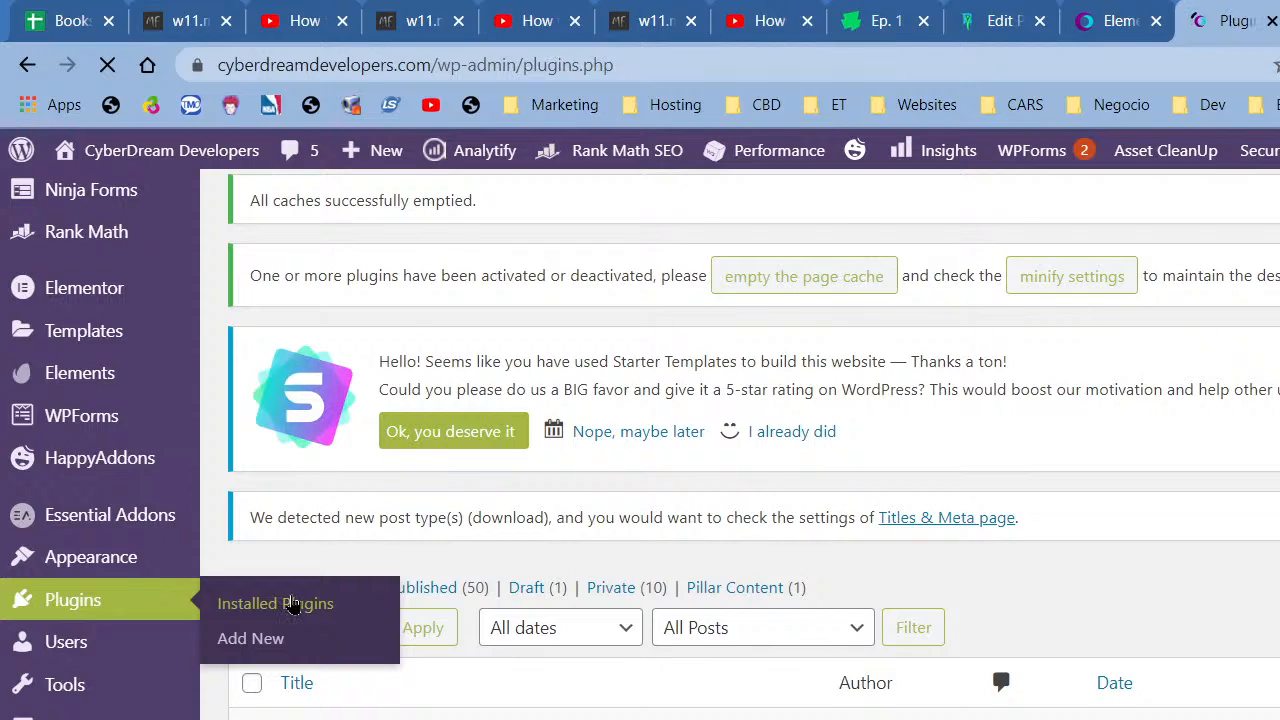
scroll(440, 520, "down", 15)
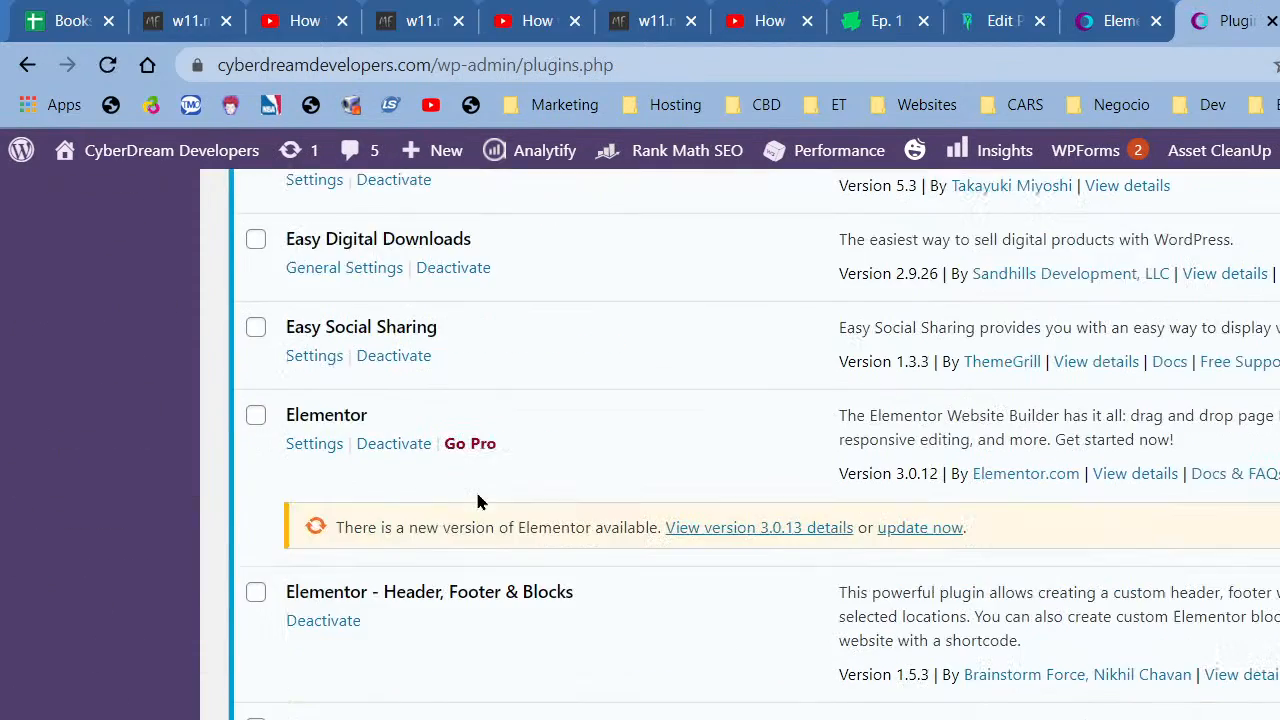
left_click(894, 530)
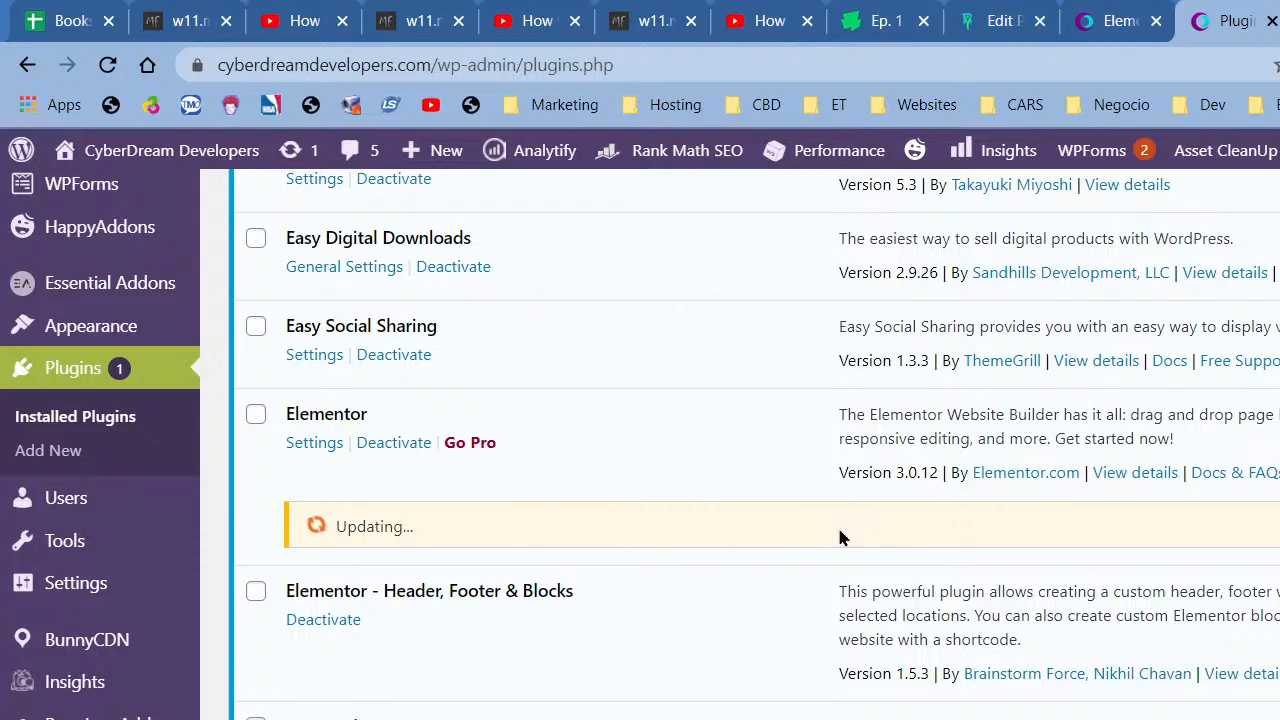
Deactivate the W3TC caching plugin near the end of the installed plugins list.
scroll(590, 475, "down", 5)
scroll(587, 479, "down", 12)
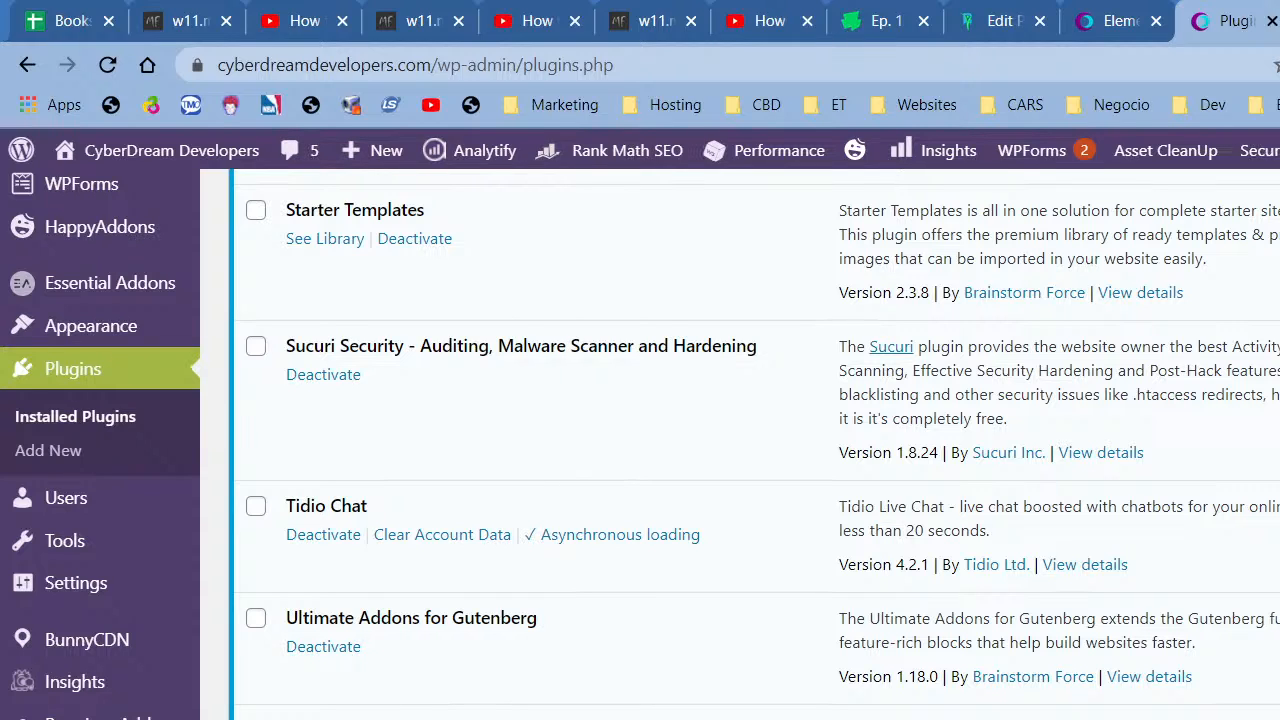
key("F5")
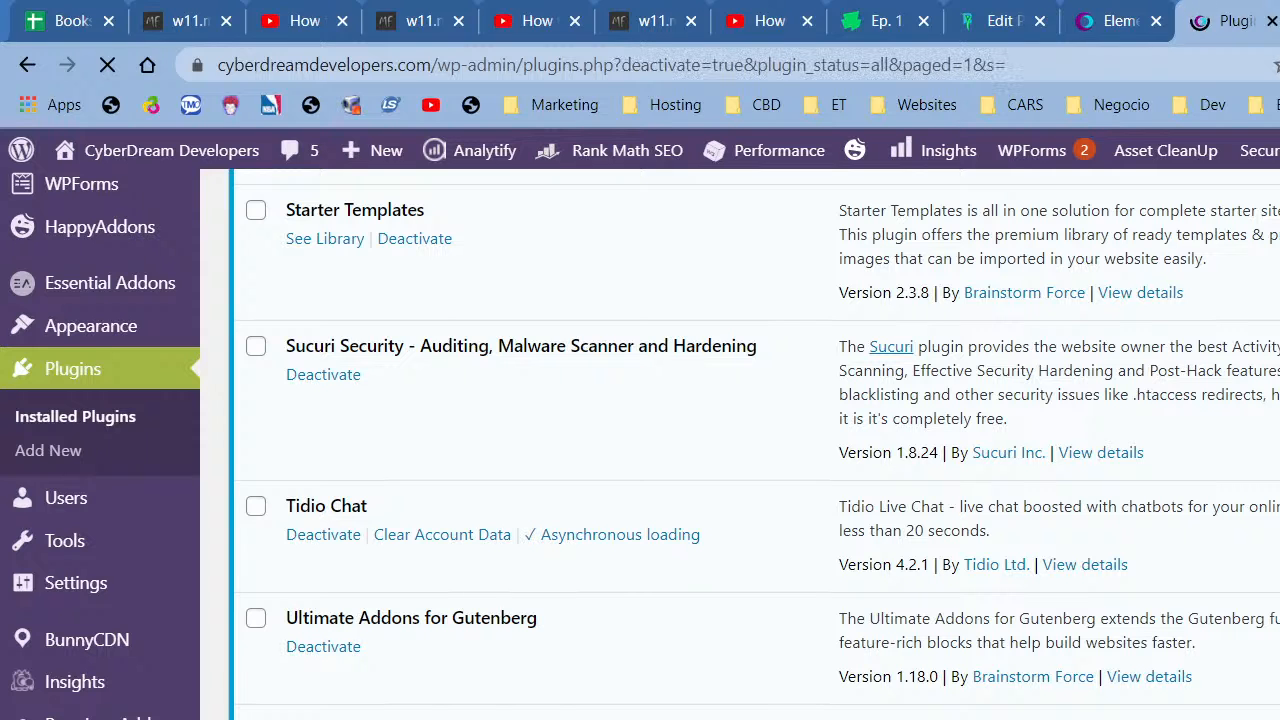
Look through the whole installed plugins list for other plugins that could affect caching or page display.
scroll(740, 445, "down", 5)
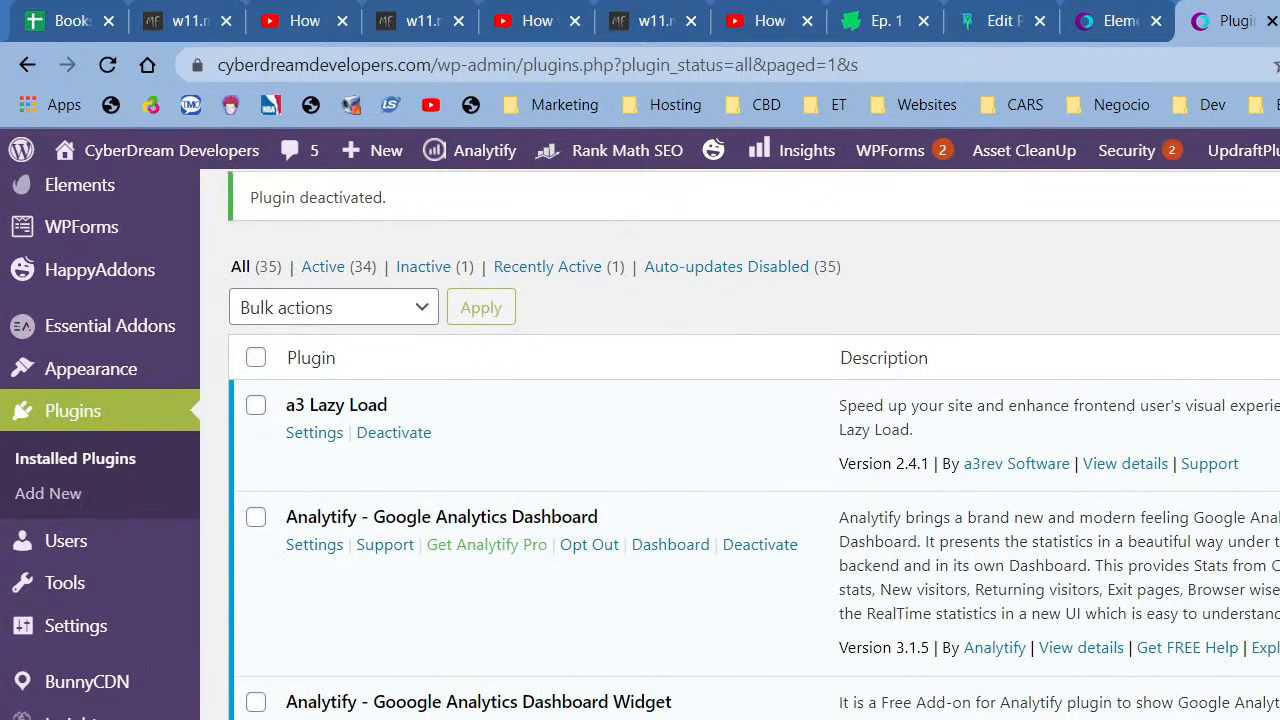
scroll(740, 445, "down", 2)
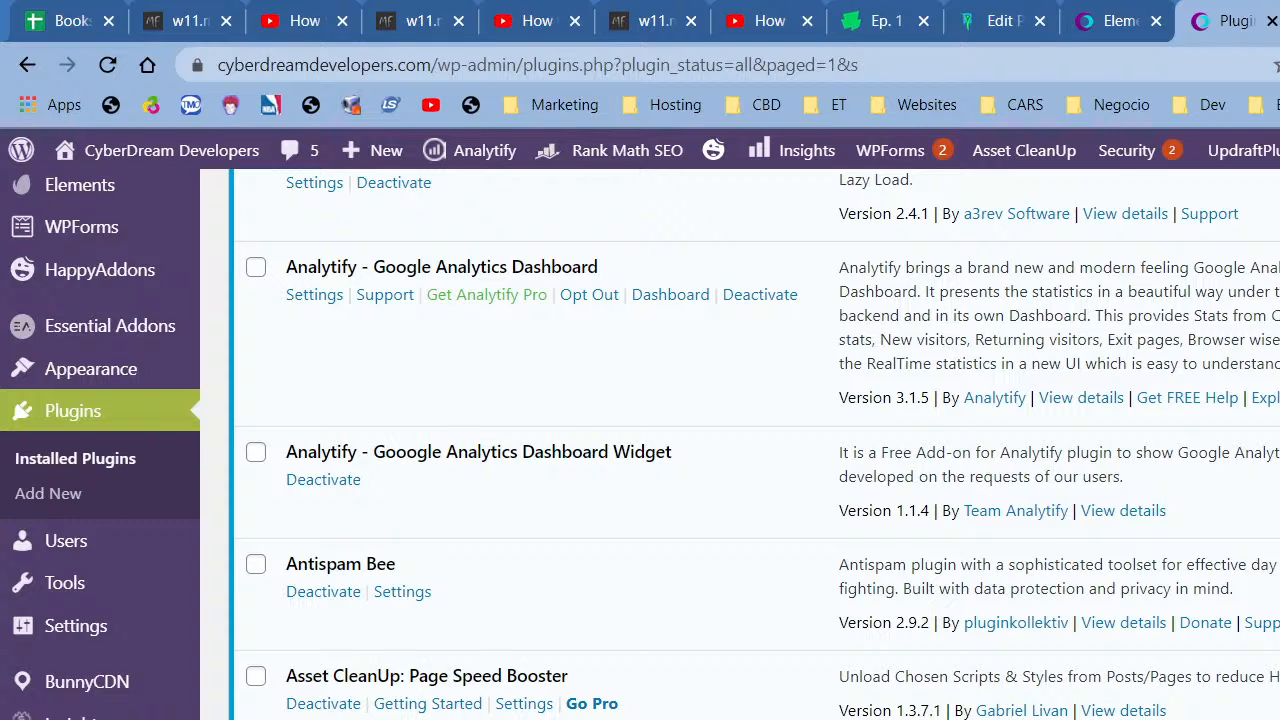
scroll(740, 445, "down", 5)
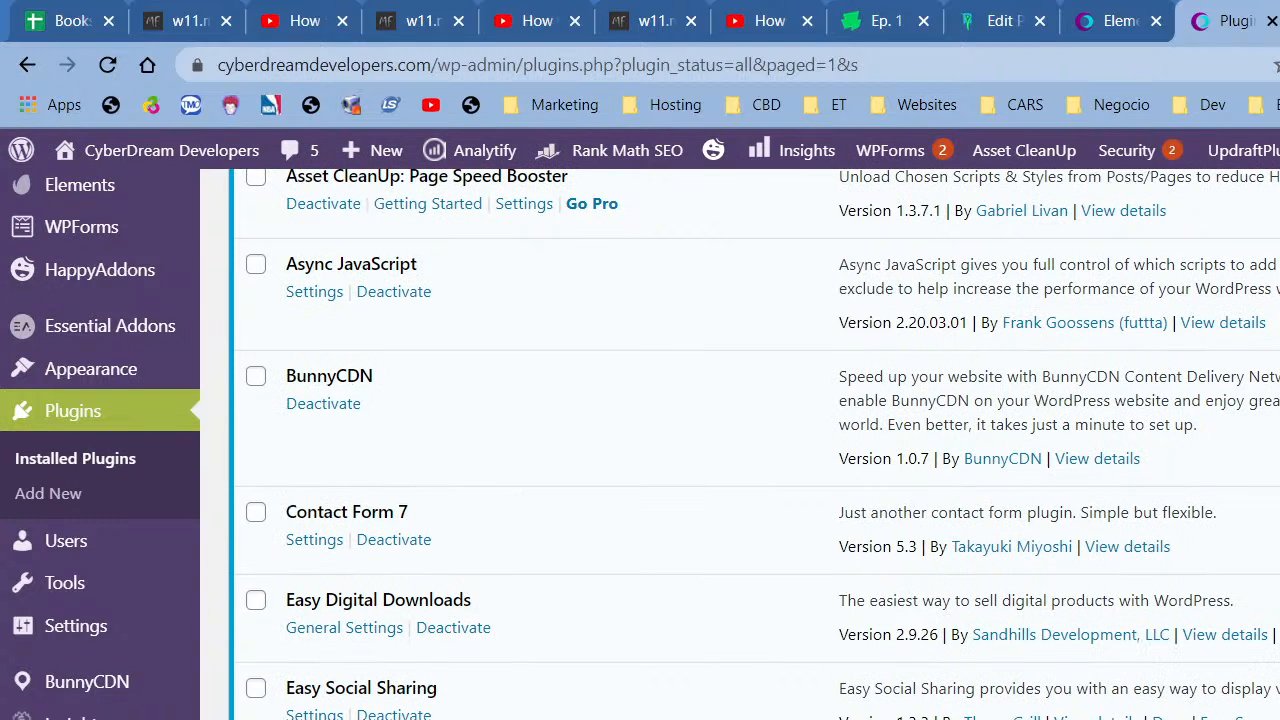
scroll(740, 445, "down", 2)
scroll(740, 445, "down", 3)
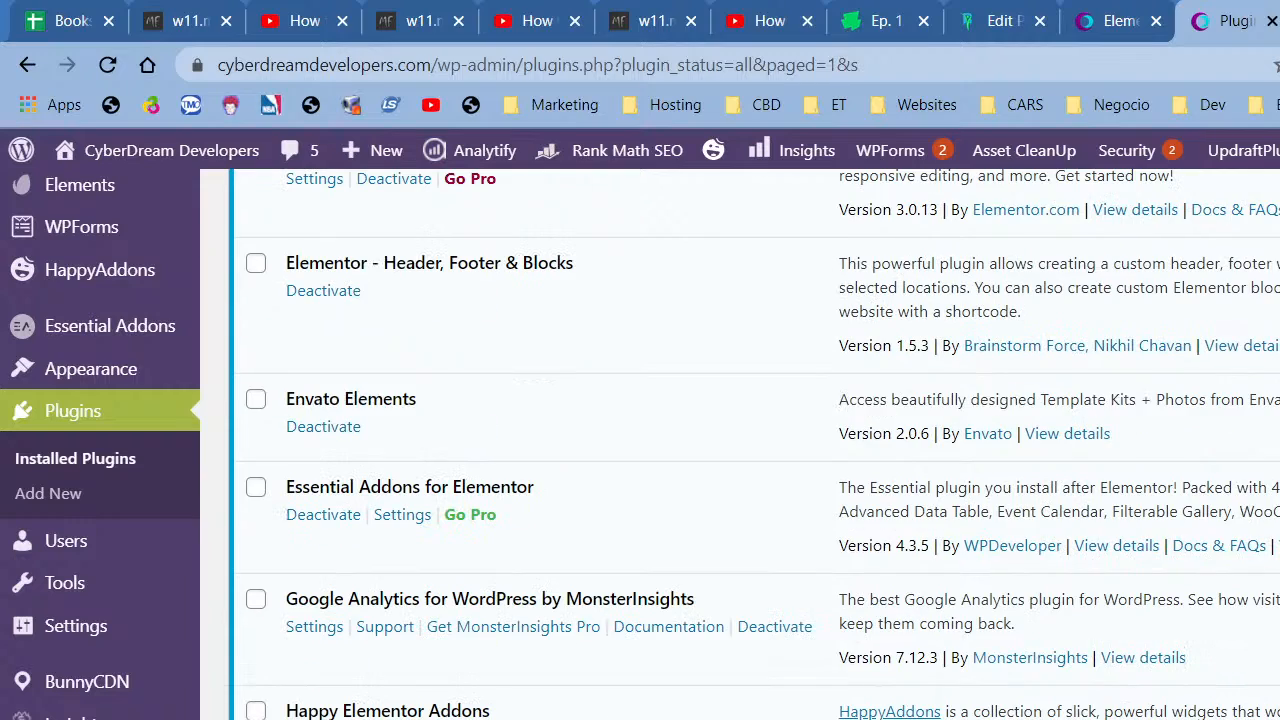
scroll(740, 445, "down", 2)
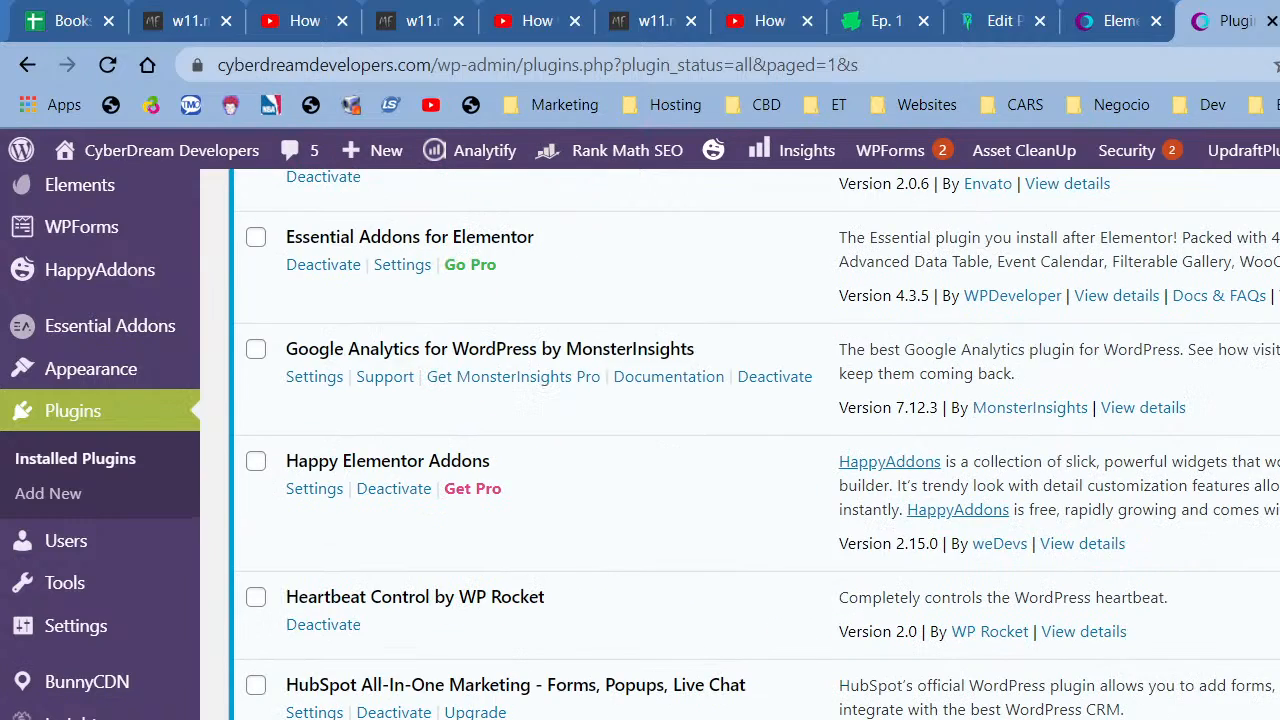
scroll(740, 445, "down", 1)
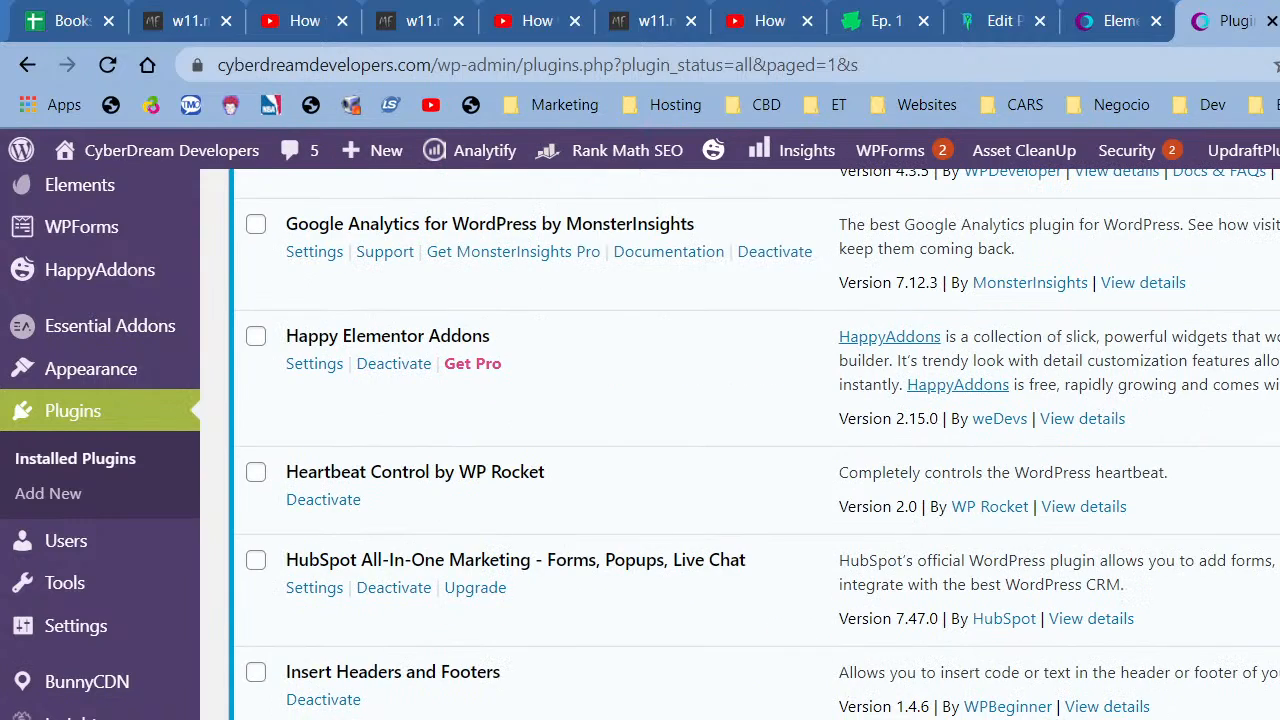
scroll(740, 445, "down", 3)
scroll(740, 445, "down", 2)
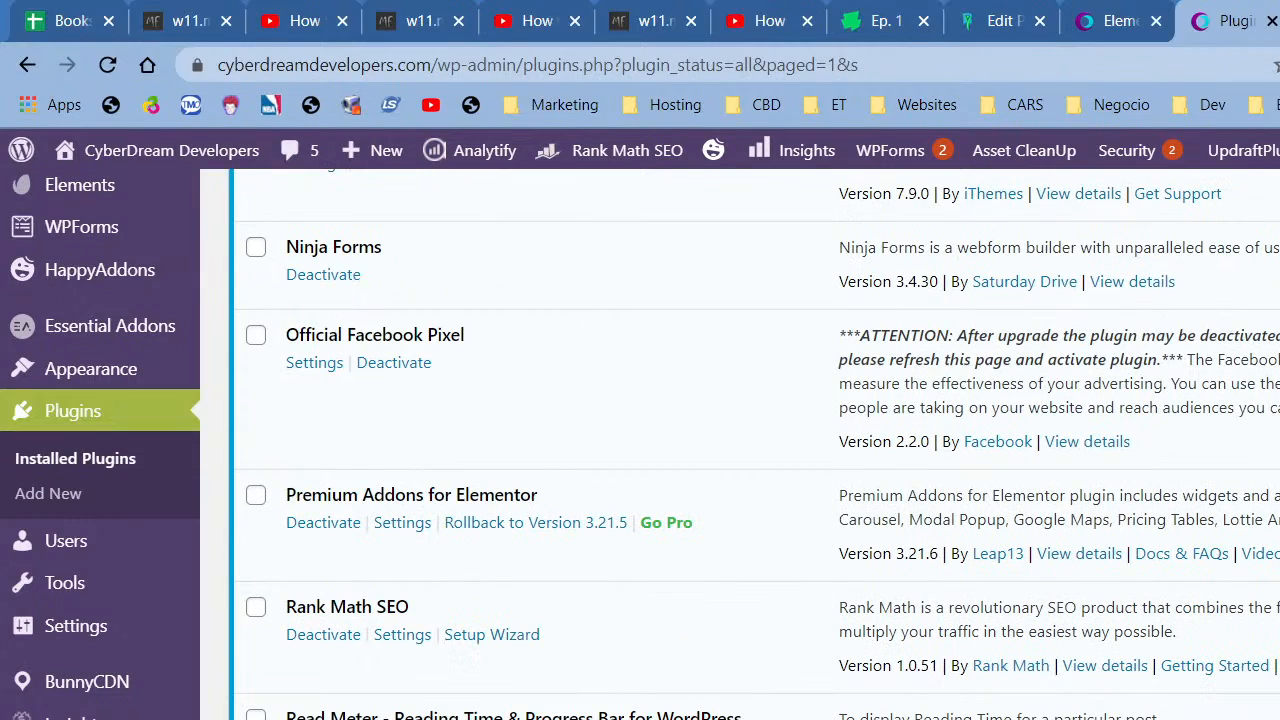
scroll(740, 445, "down", 3)
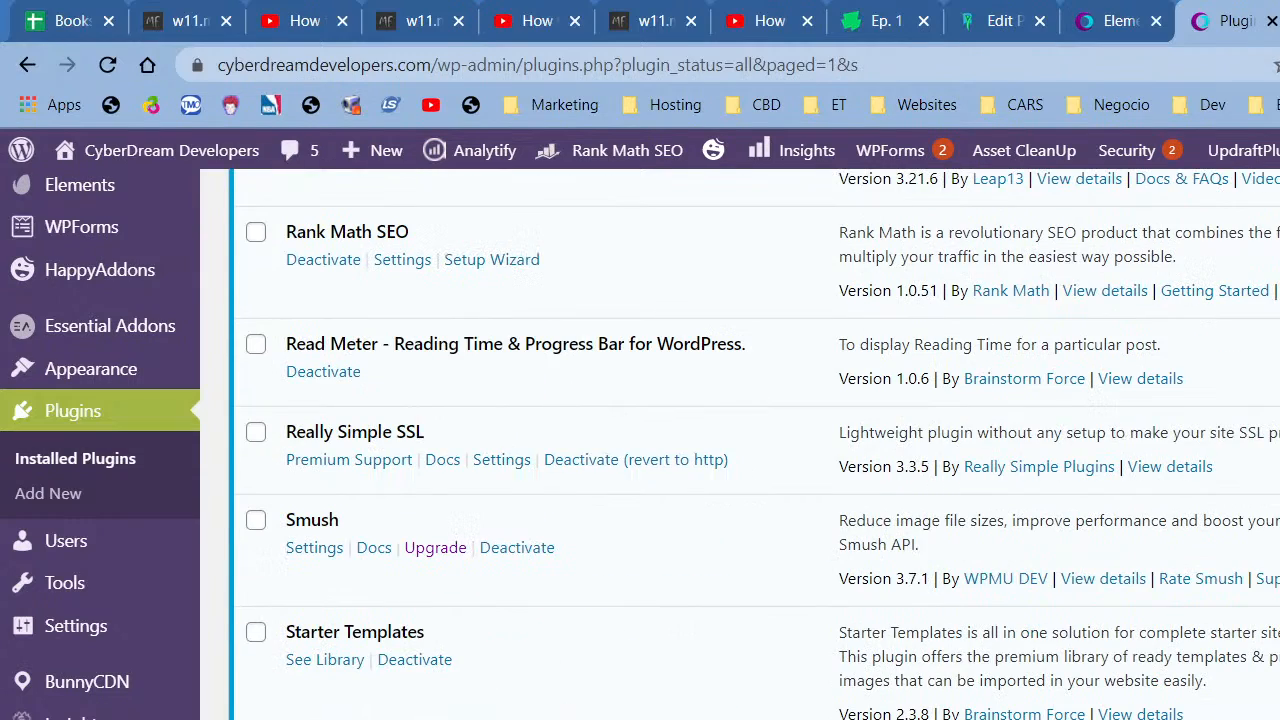
scroll(740, 445, "down", 4)
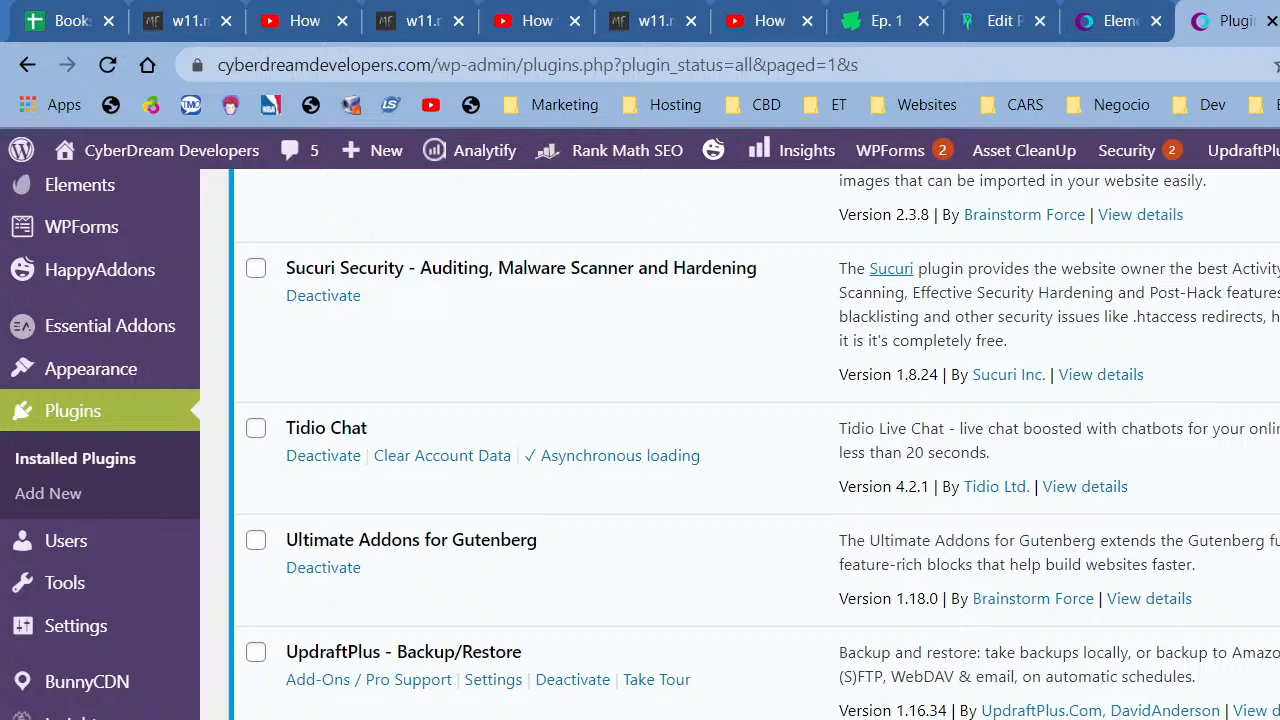
scroll(740, 445, "down", 3)
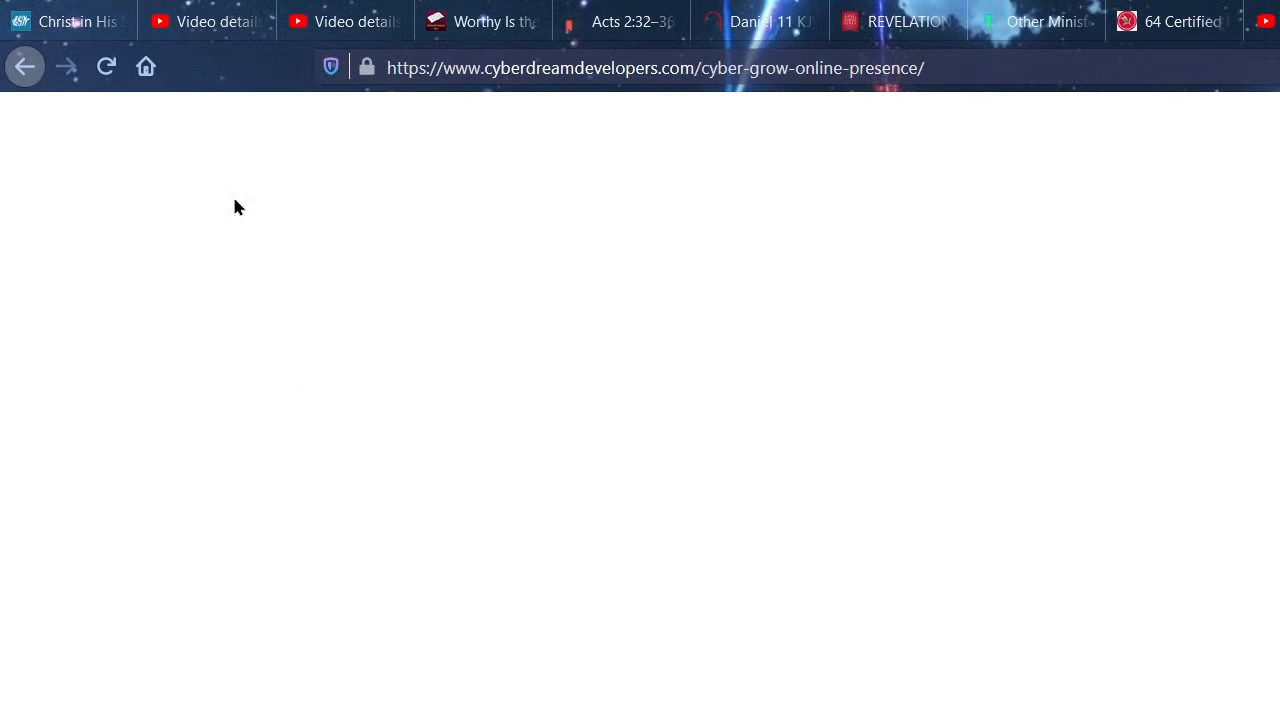
Reload the Cyber Grow Online Presence page in Firefox and in the incognito window, and compare how its sections display.
left_click(106, 66)
scroll(658, 446, "up", 14)
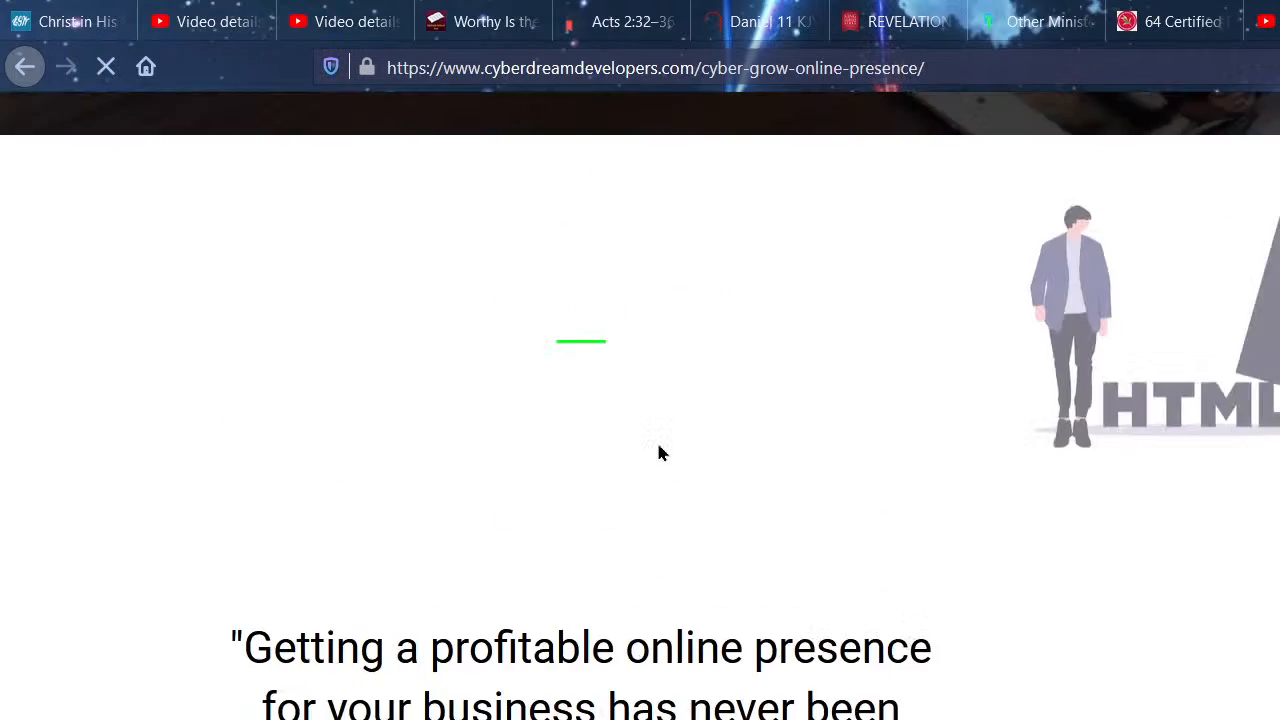
scroll(658, 446, "up", 7)
scroll(418, 236, "down", 7)
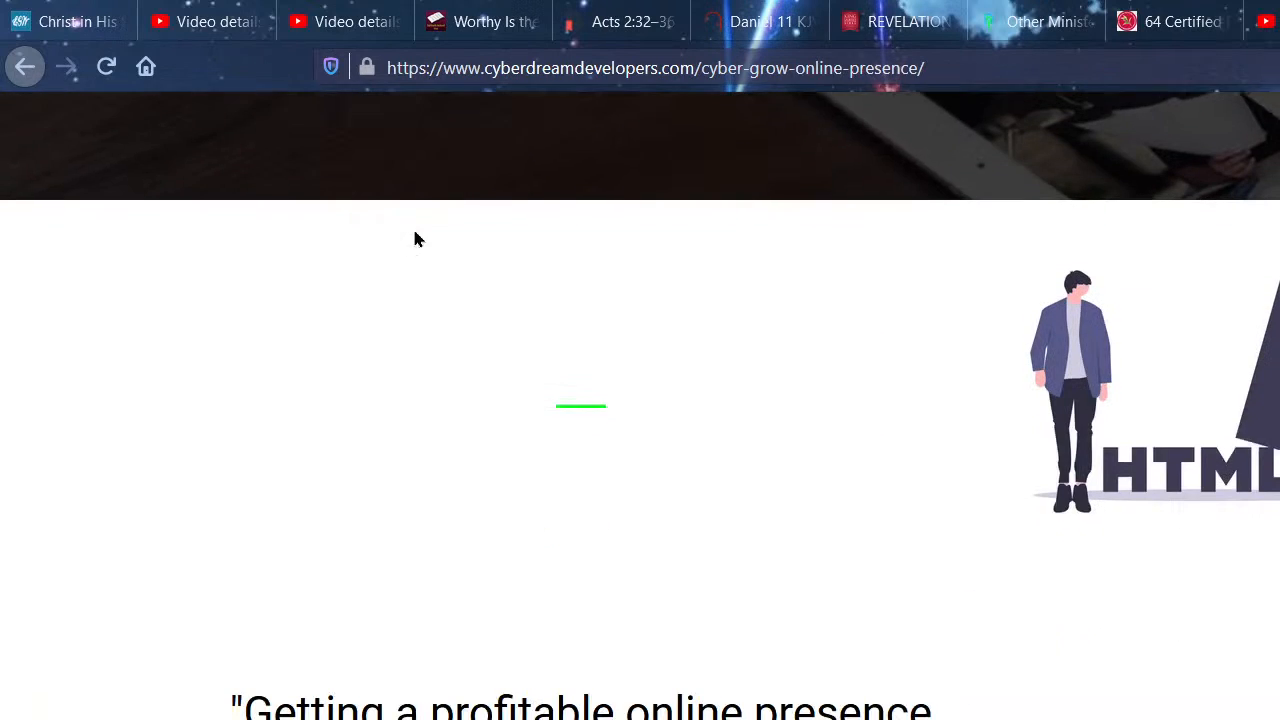
scroll(418, 239, "down", 3)
left_click(110, 84)
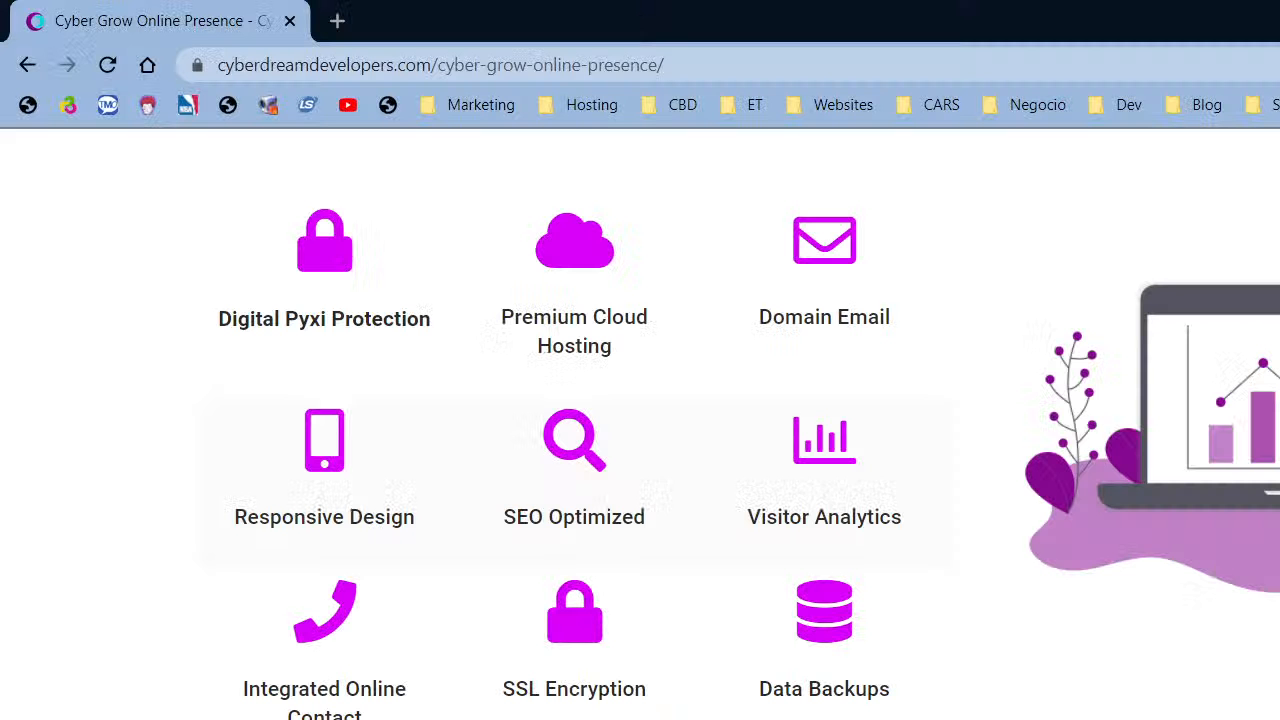
left_click(113, 70)
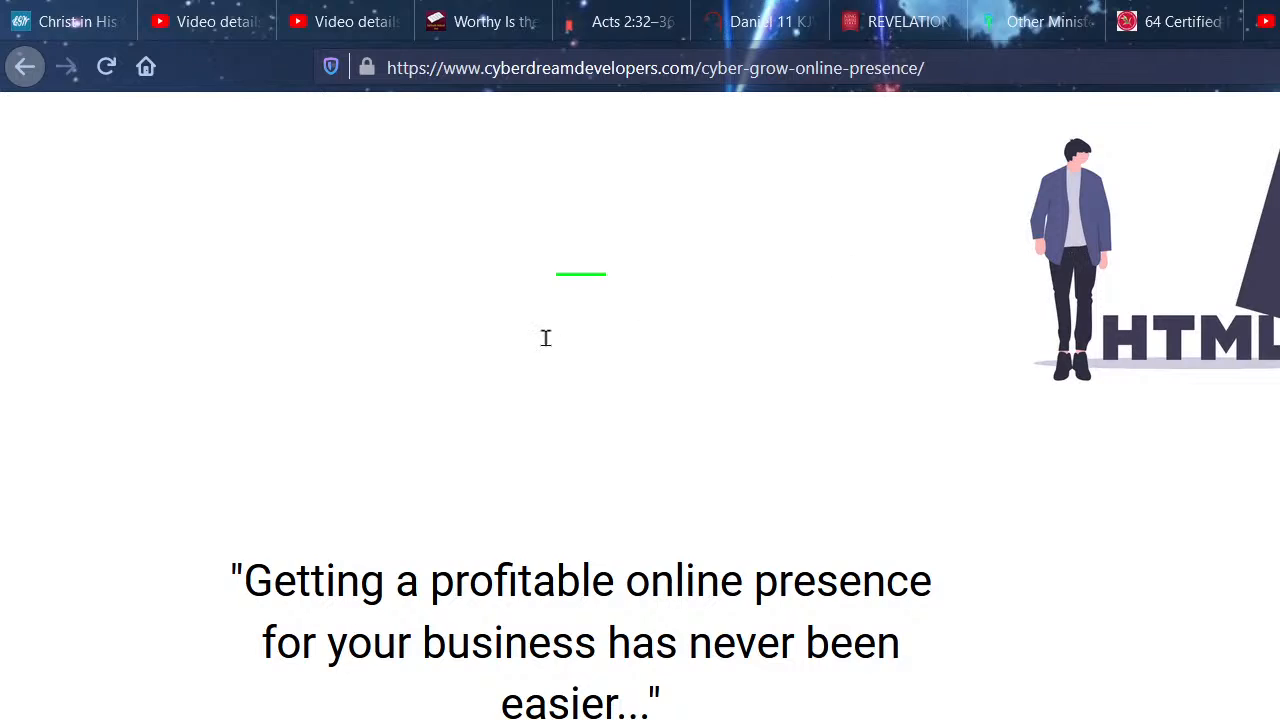
scroll(966, 100, "up", 5)
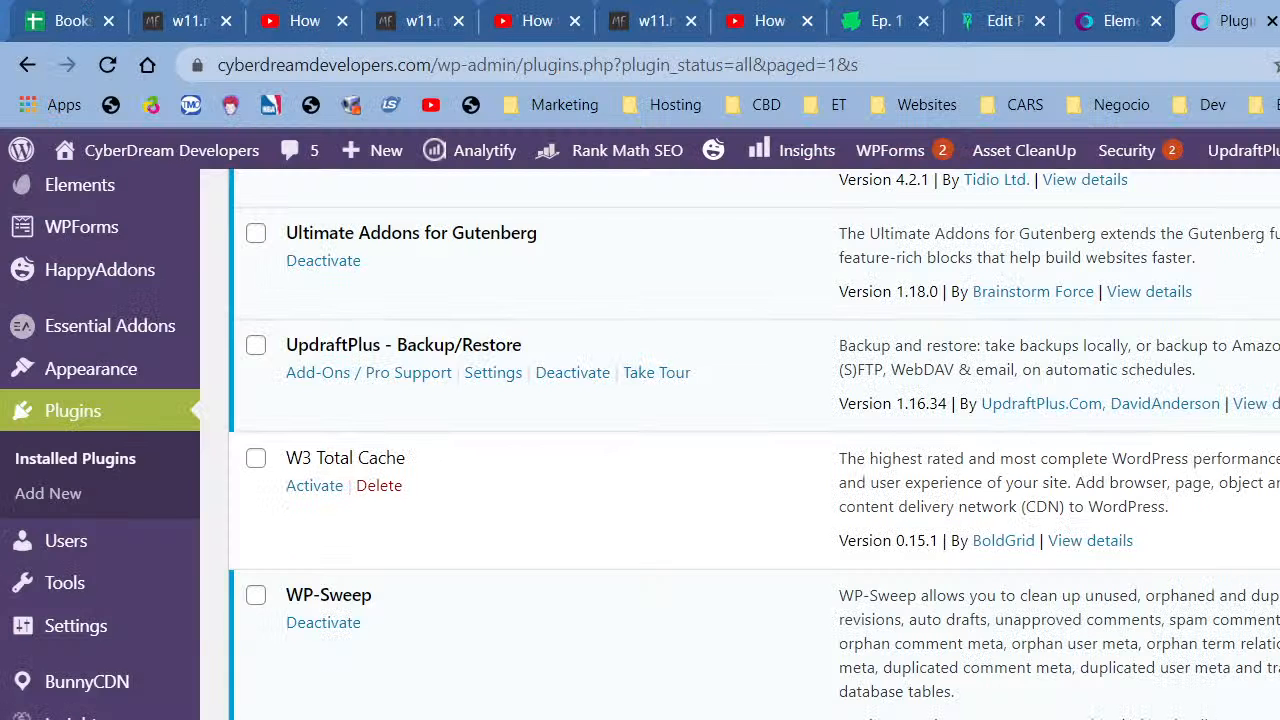
Open the site in a new incognito window, dismiss the cookie notice and go to the Cyber Grow page under Website Development services.
mouse_move(115, 145)
right_click(110, 190)
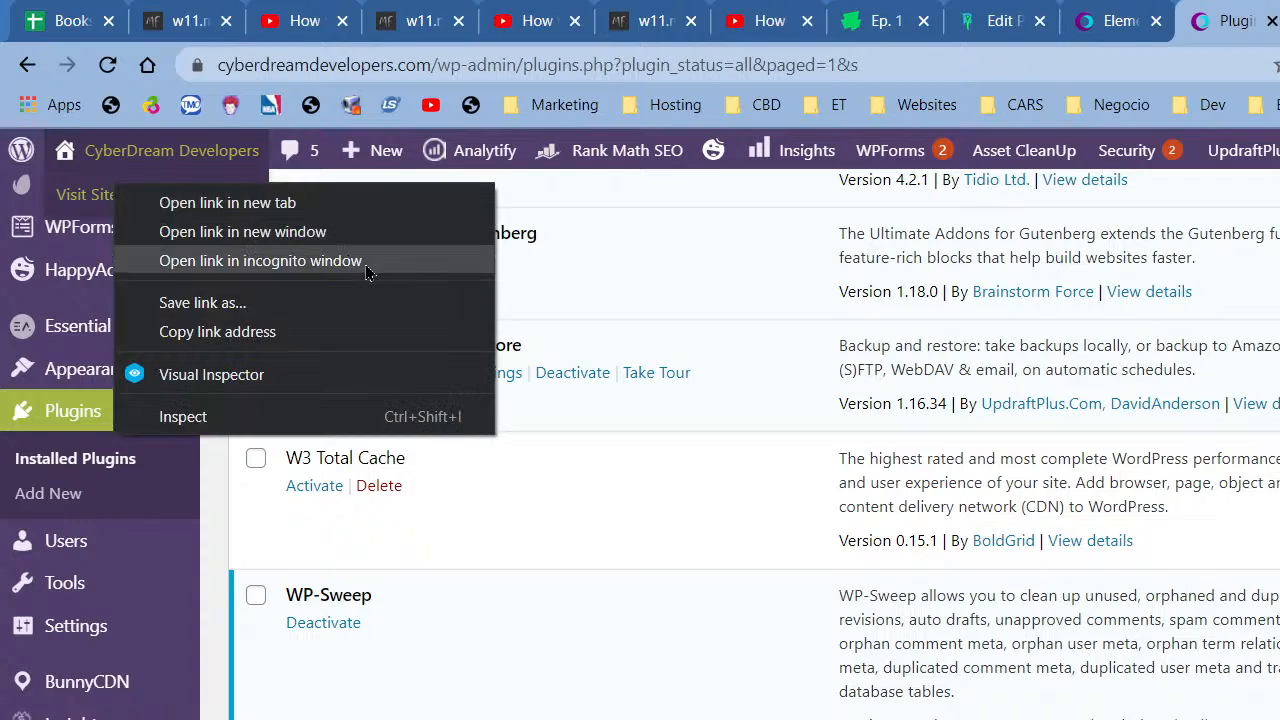
left_click(250, 263)
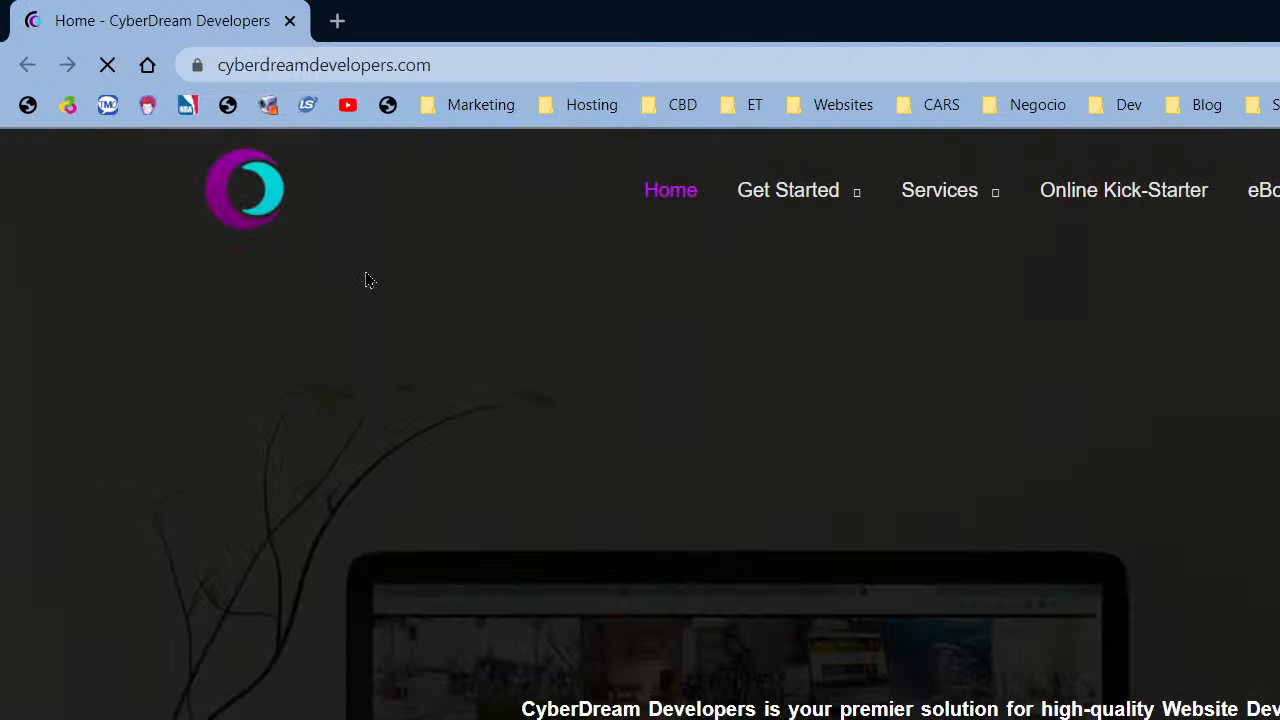
mouse_move(937, 215)
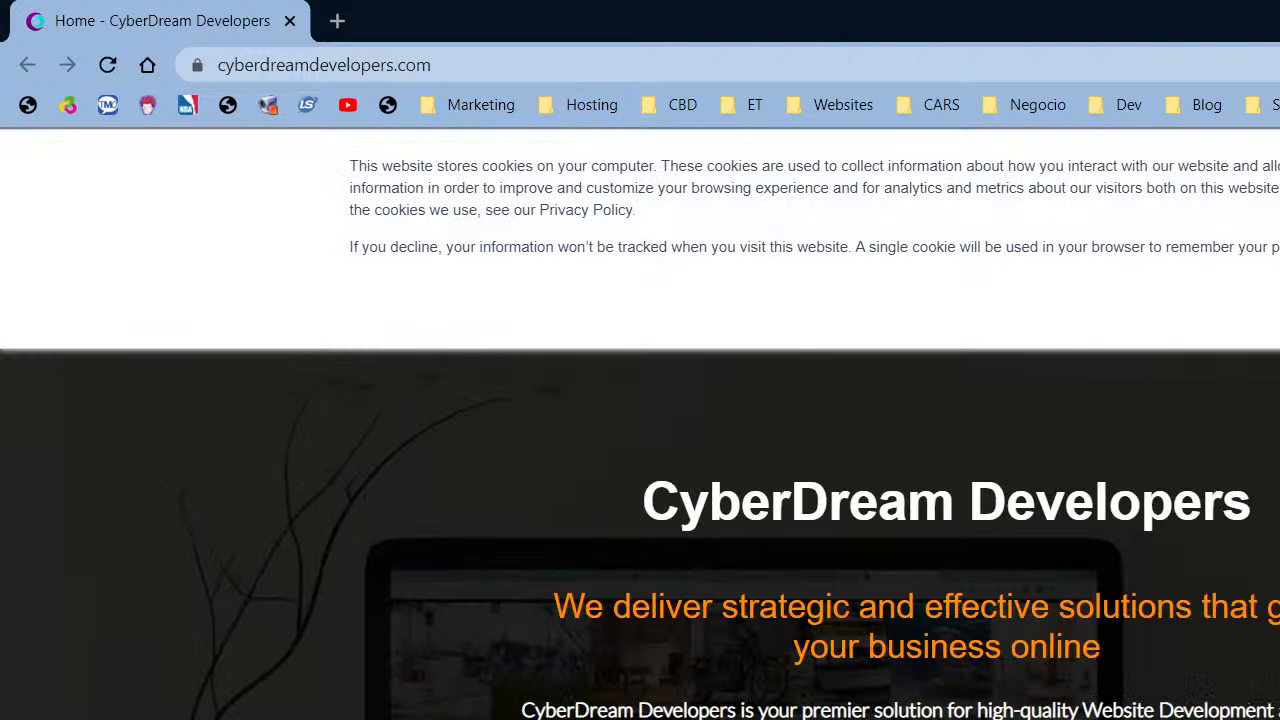
left_click(1278, 305)
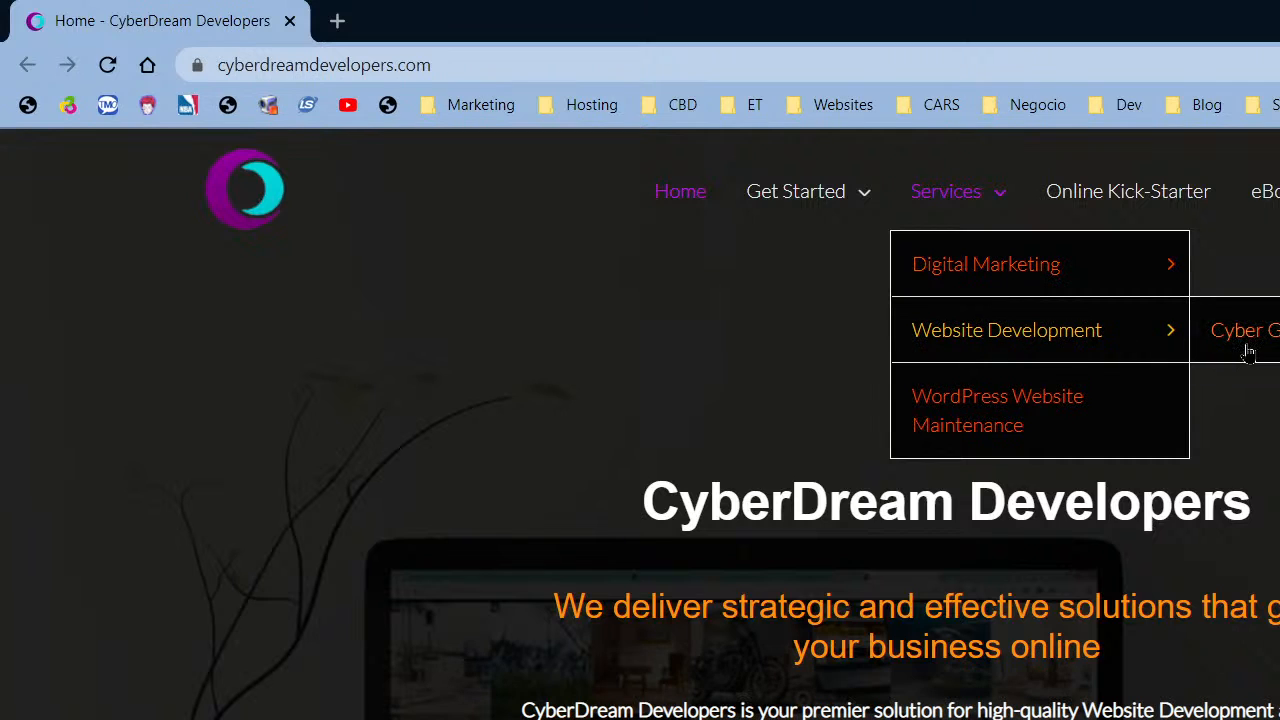
left_click(1245, 344)
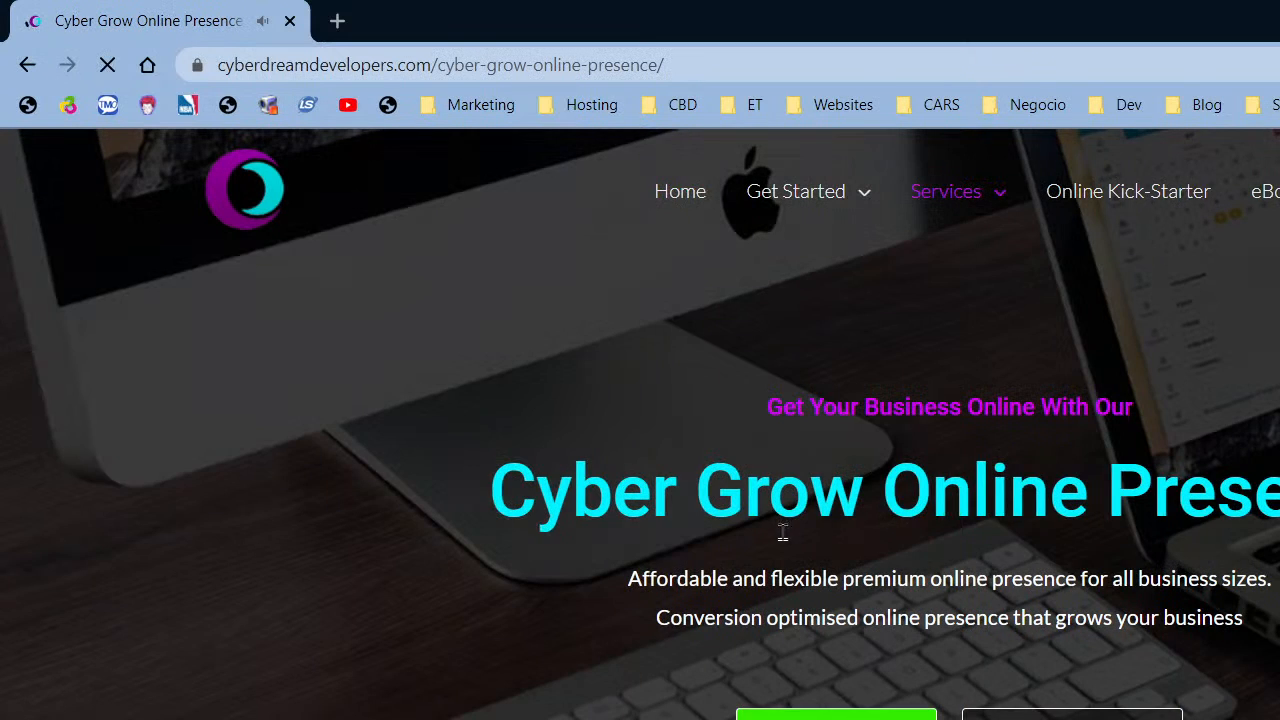
Examine the published page from the hero section through to the CyberGrow Features icon section for the restyled content.
scroll(778, 540, "down", 1)
scroll(767, 540, "down", 10)
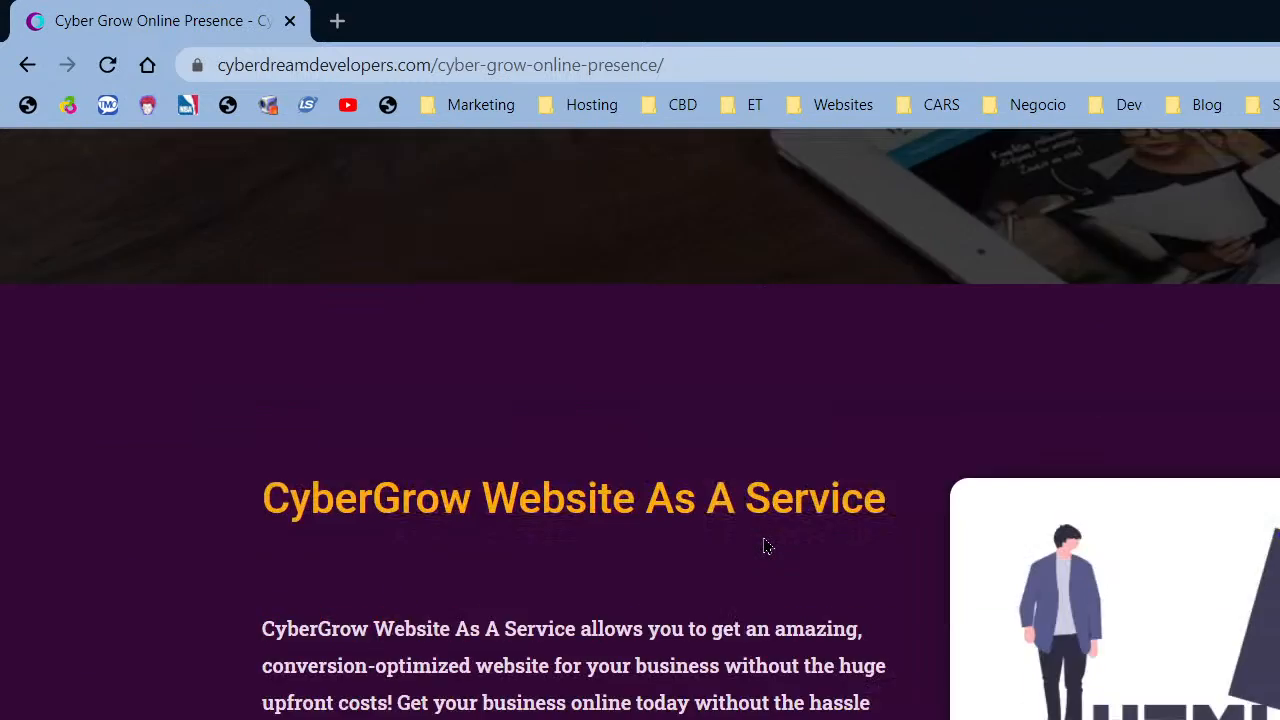
scroll(763, 545, "down", 9)
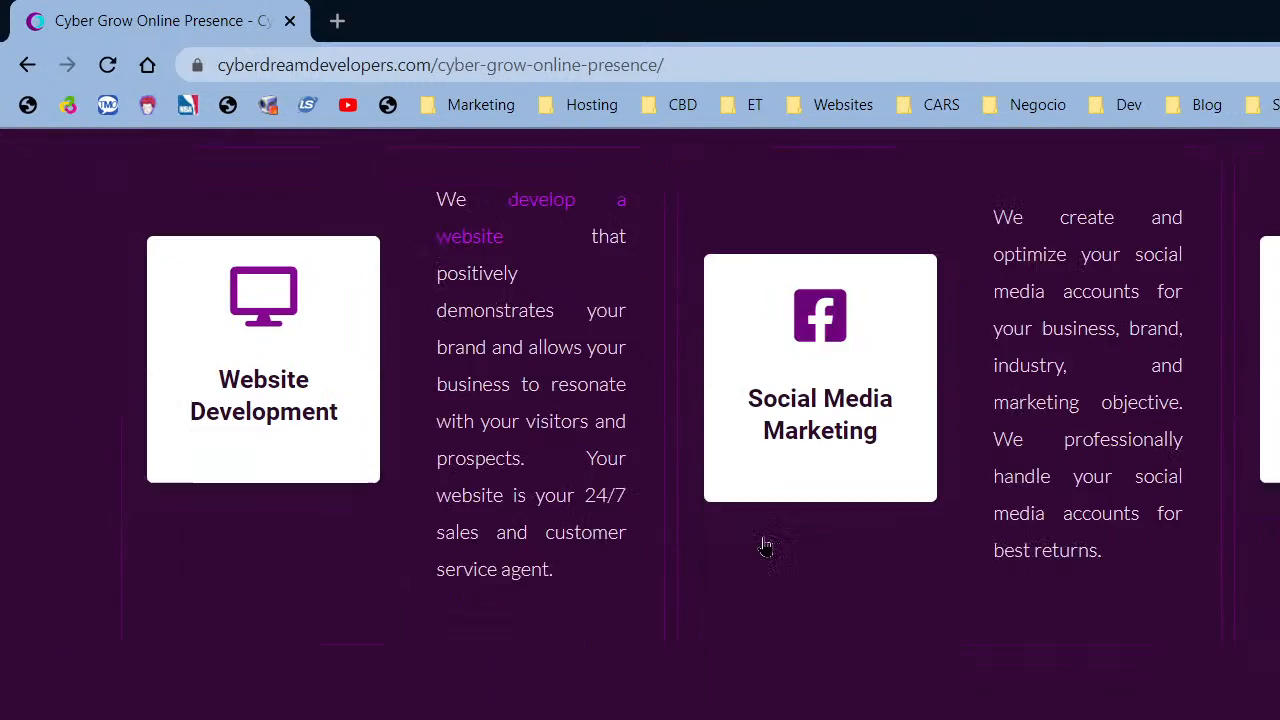
scroll(763, 545, "down", 4)
scroll(763, 545, "down", 15)
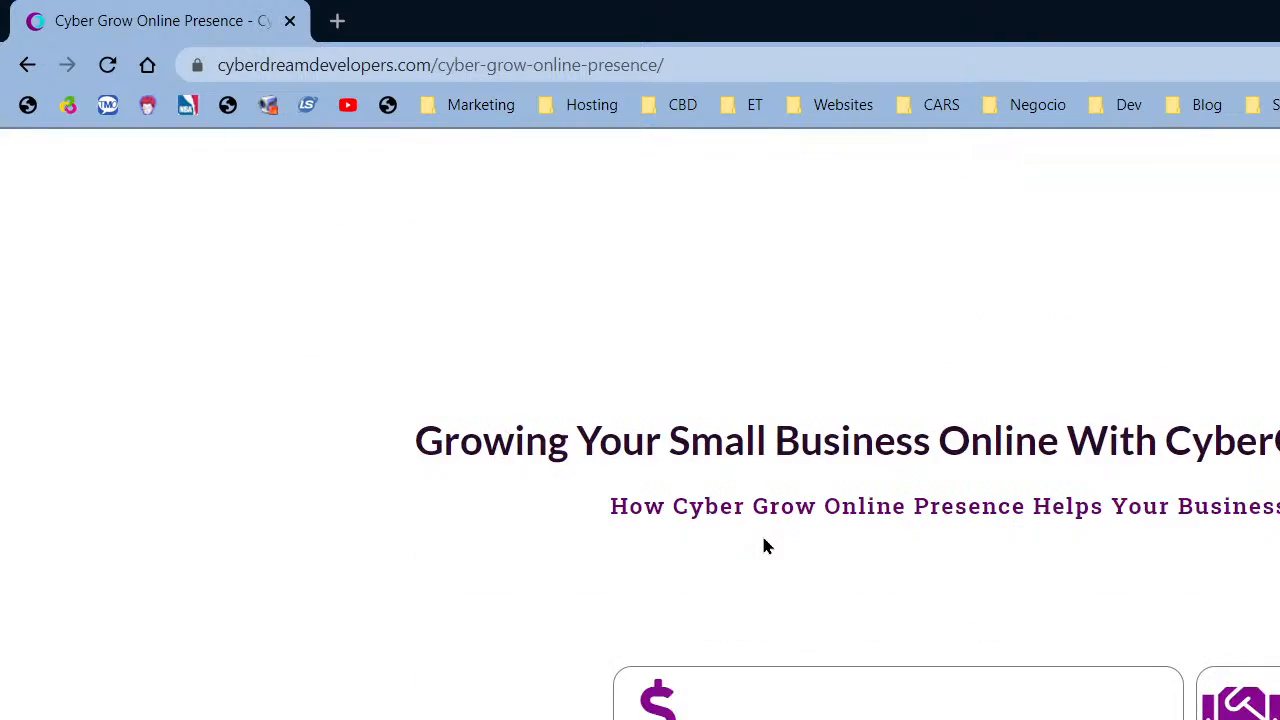
scroll(763, 545, "down", 15)
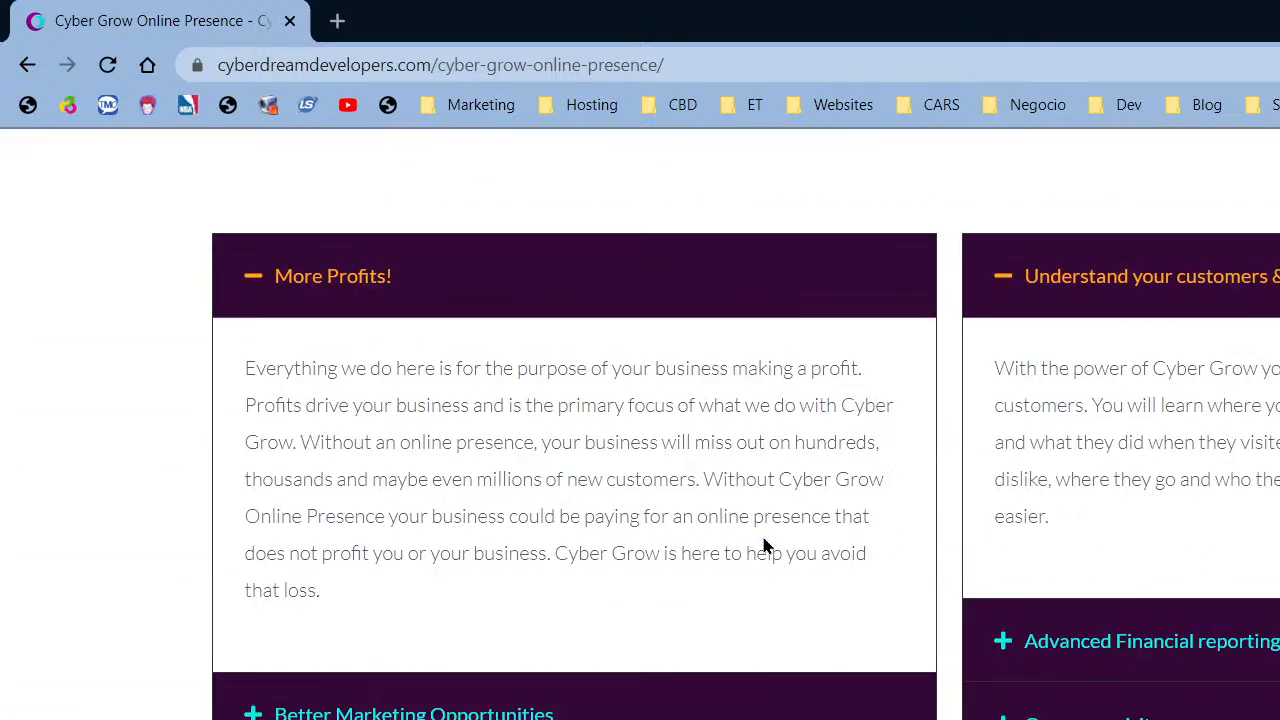
scroll(763, 545, "down", 11)
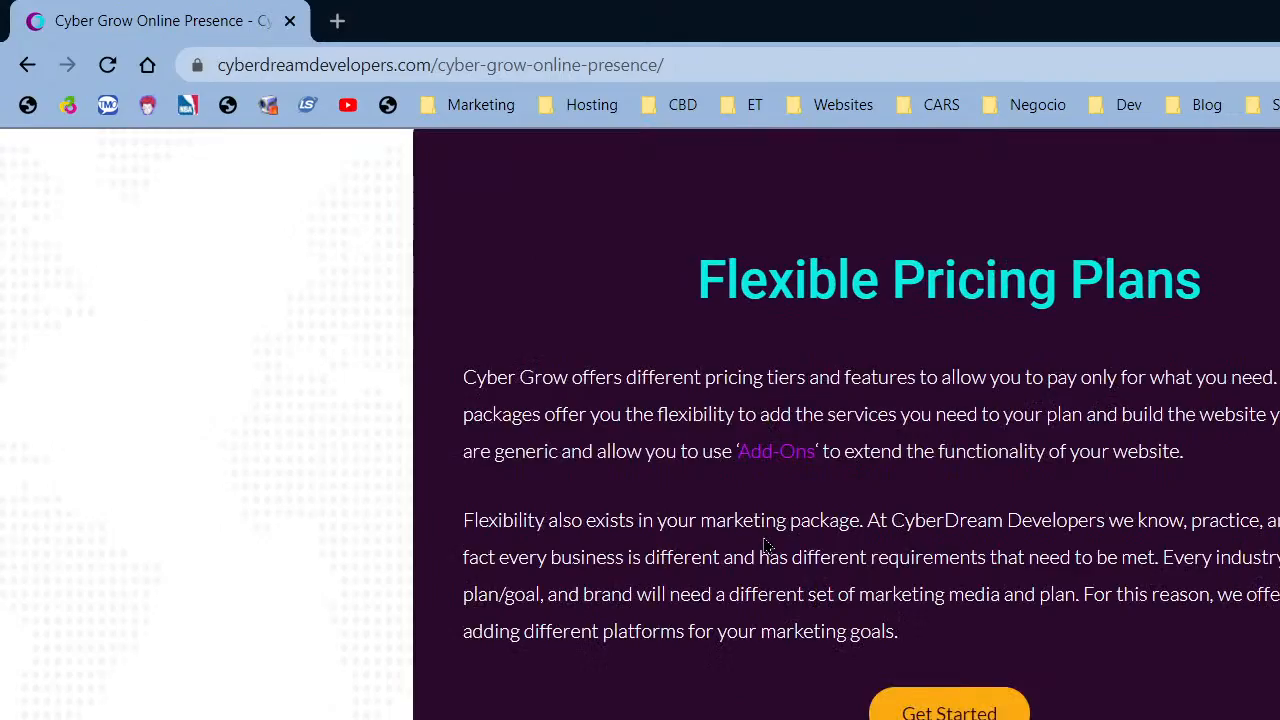
scroll(763, 537, "down", 1)
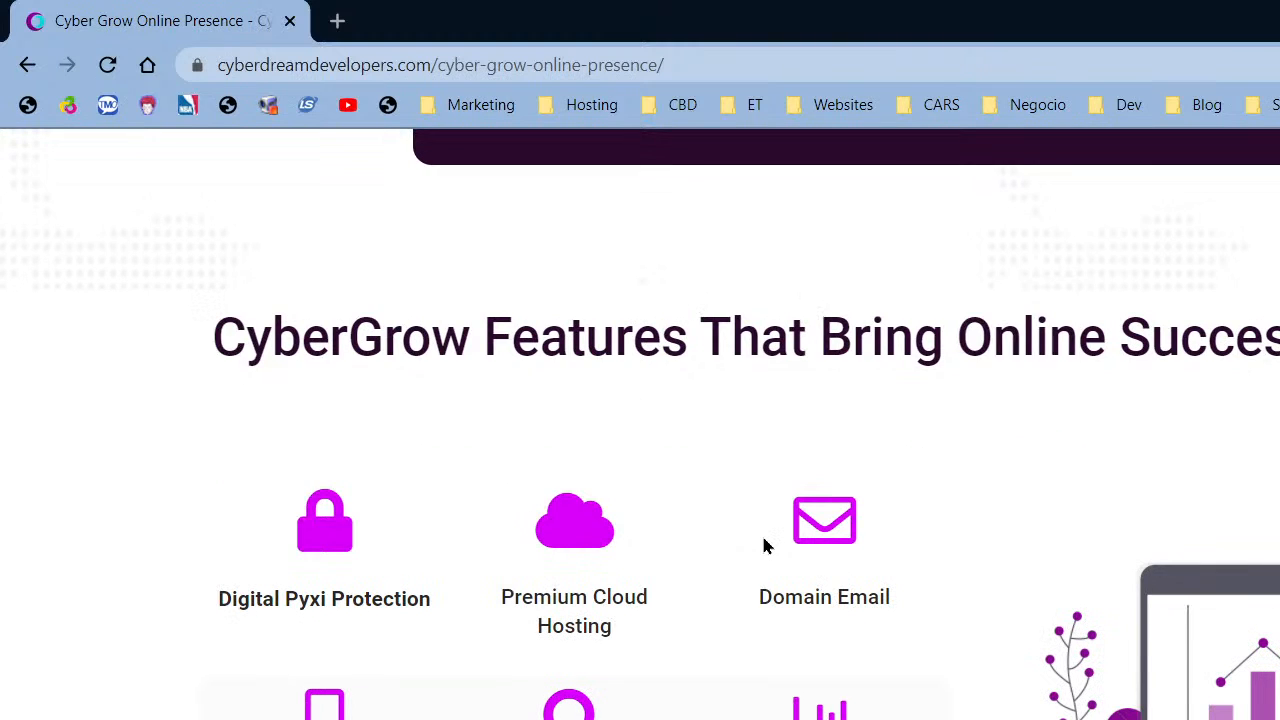
scroll(860, 528, "down", 2)
scroll(922, 530, "down", 3)
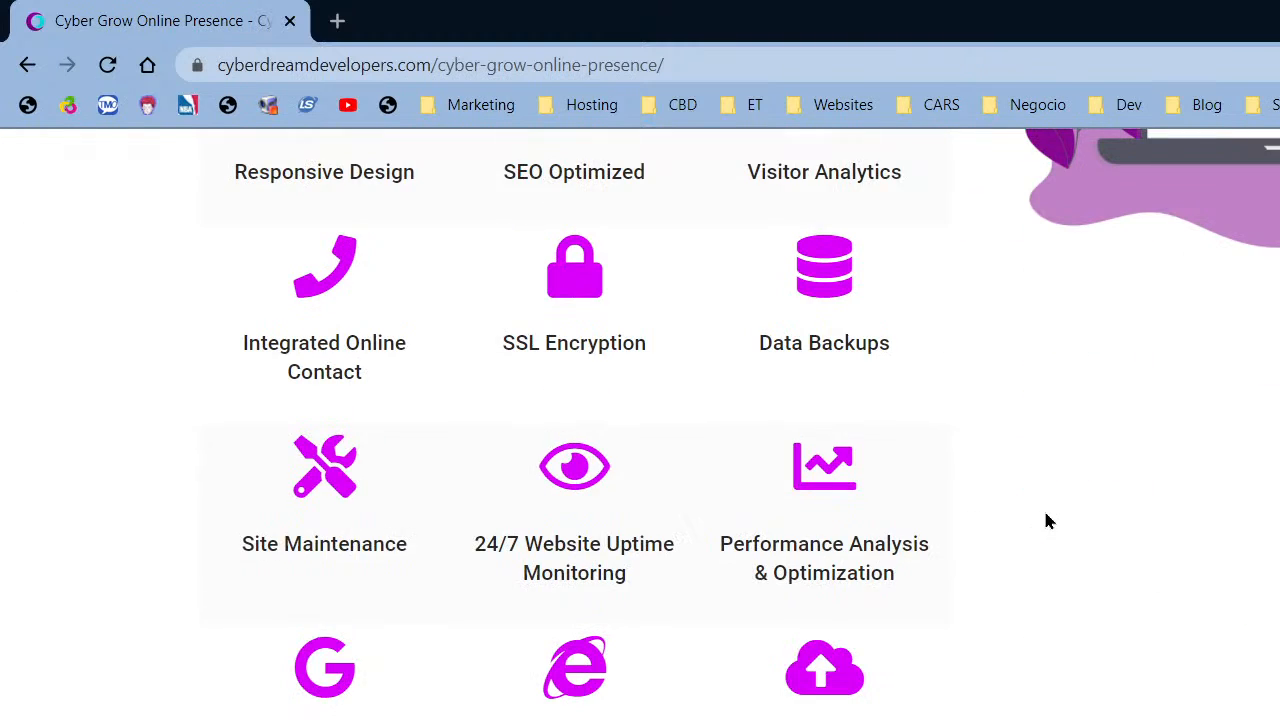
scroll(957, 518, "up", 3)
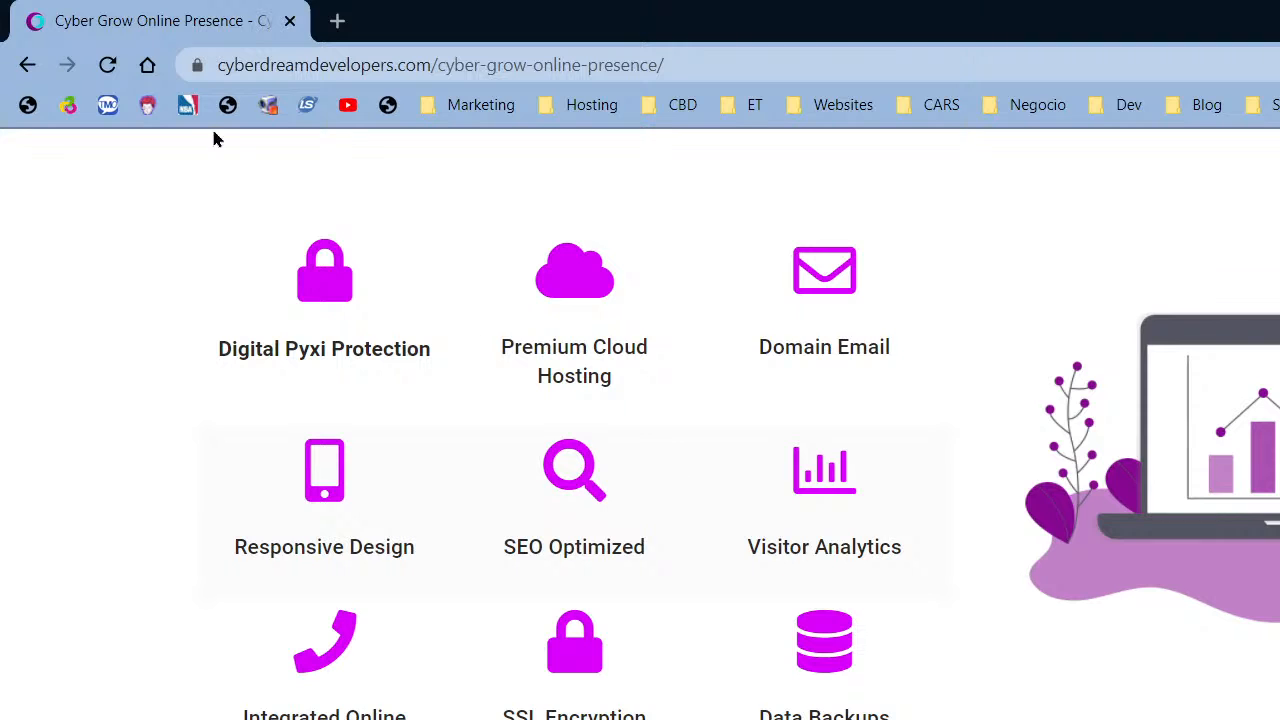
Reload the published page and review its full length, including the feature icons, pricing plans and closing call-to-action sections.
left_click(110, 62)
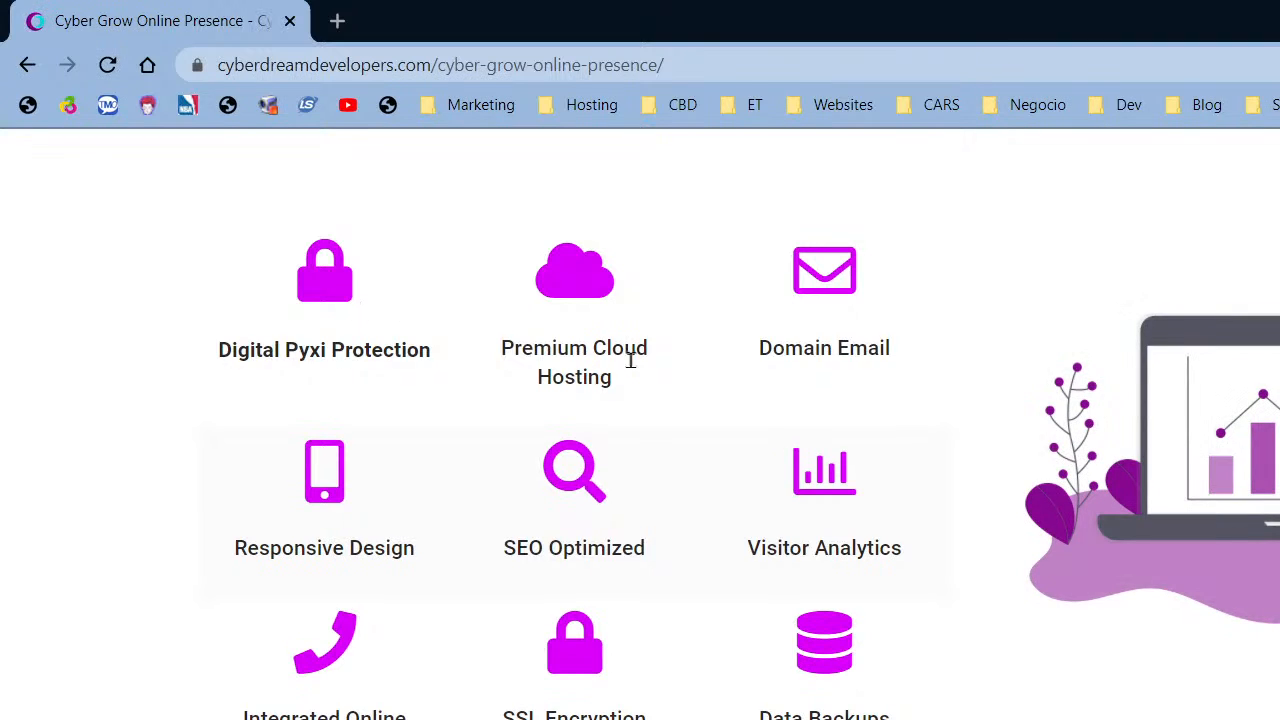
scroll(640, 364, "down", 5)
scroll(740, 480, "up", 9)
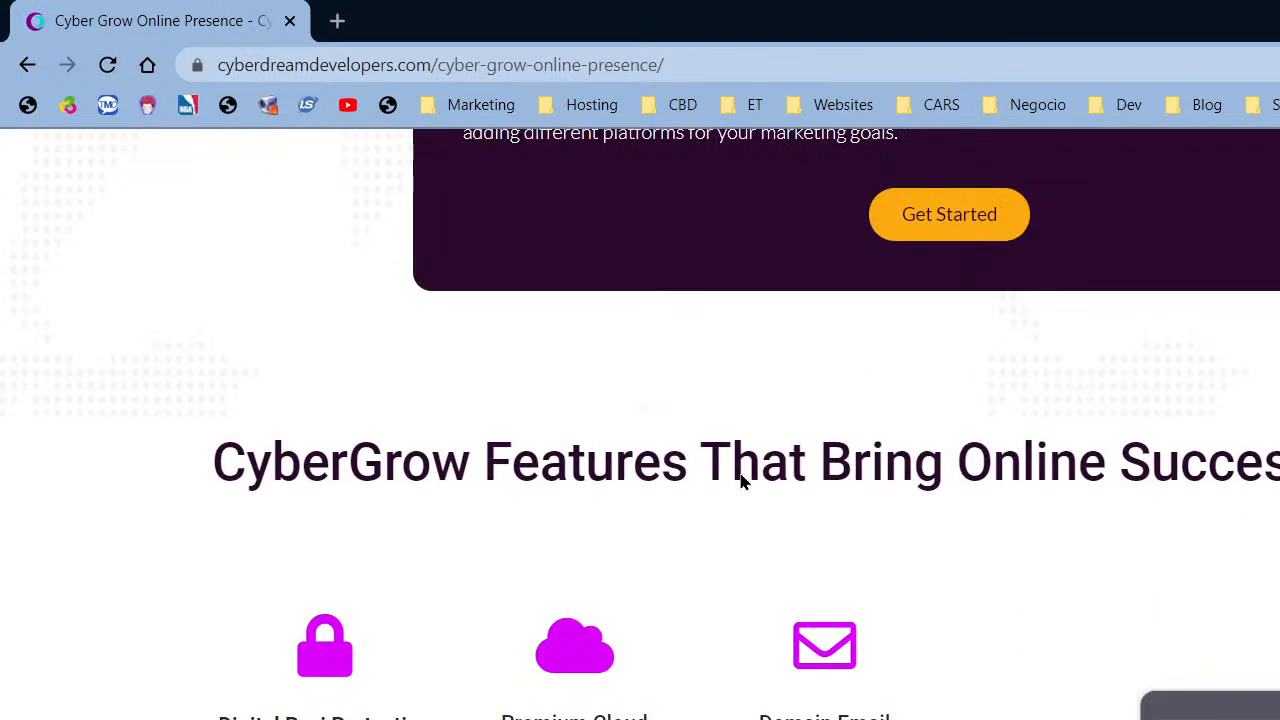
scroll(740, 480, "up", 15)
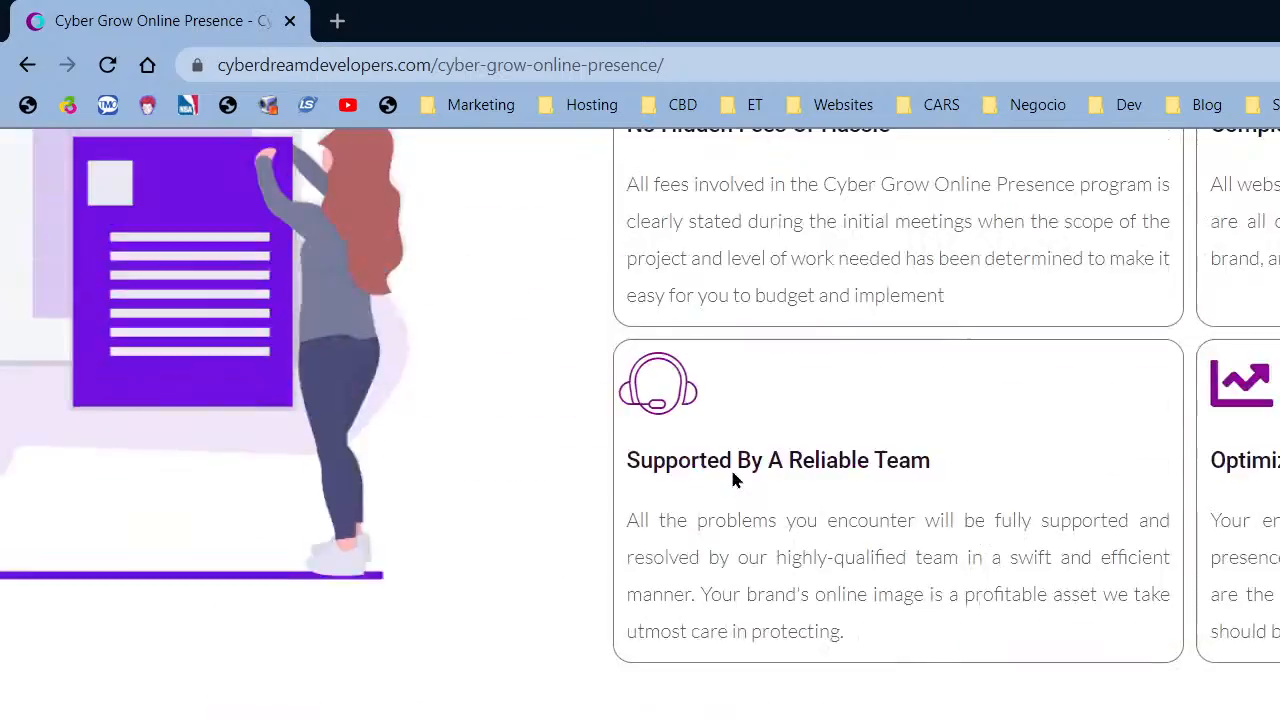
scroll(730, 470, "up", 20)
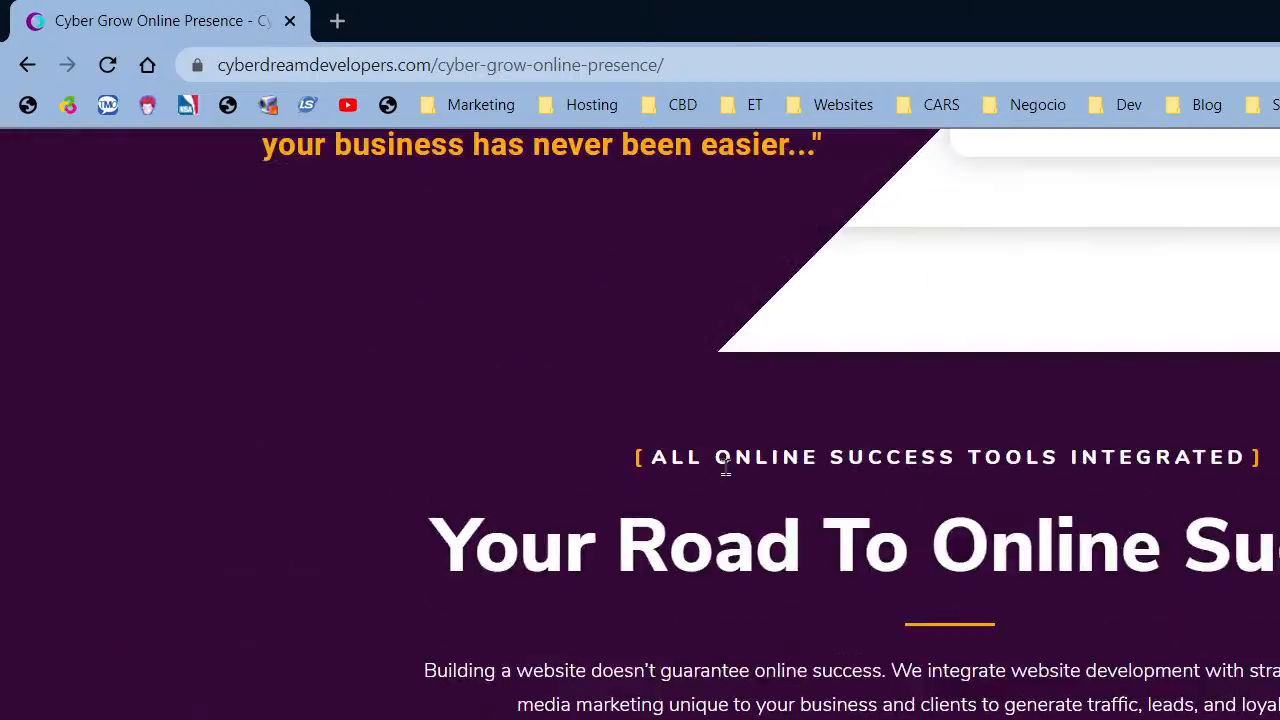
scroll(725, 465, "up", 6)
scroll(723, 474, "down", 12)
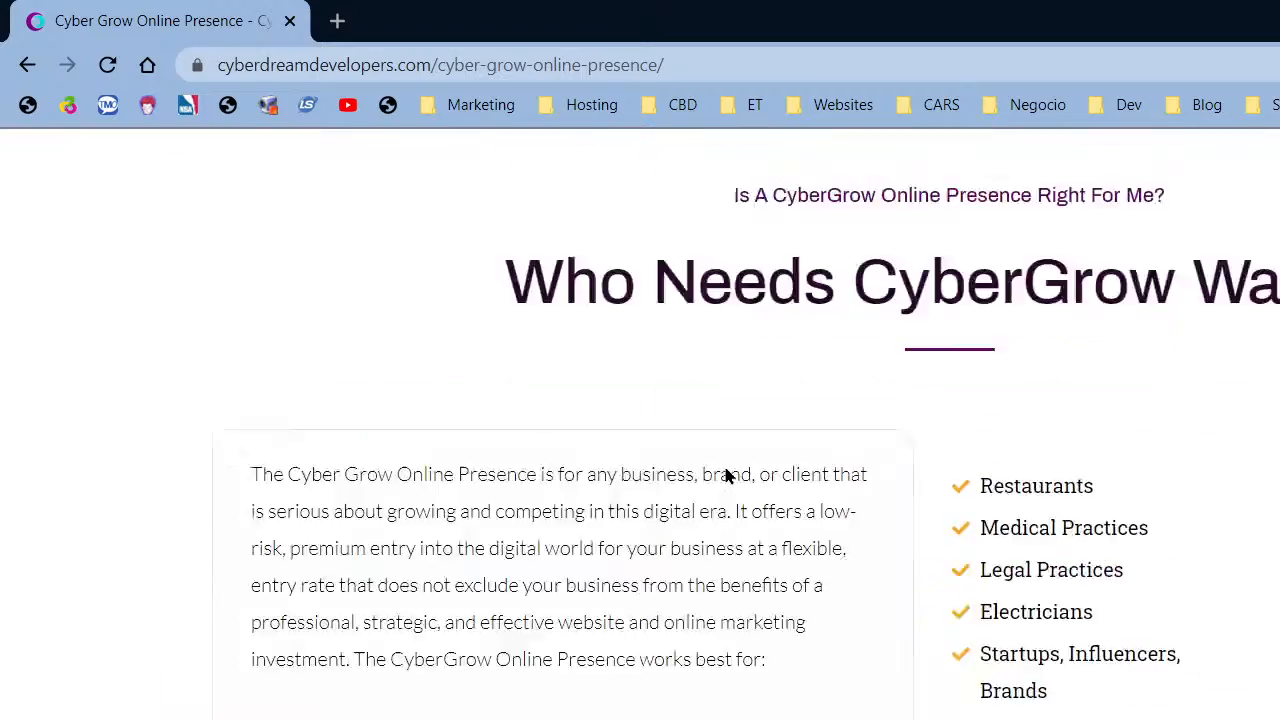
scroll(725, 470, "down", 15)
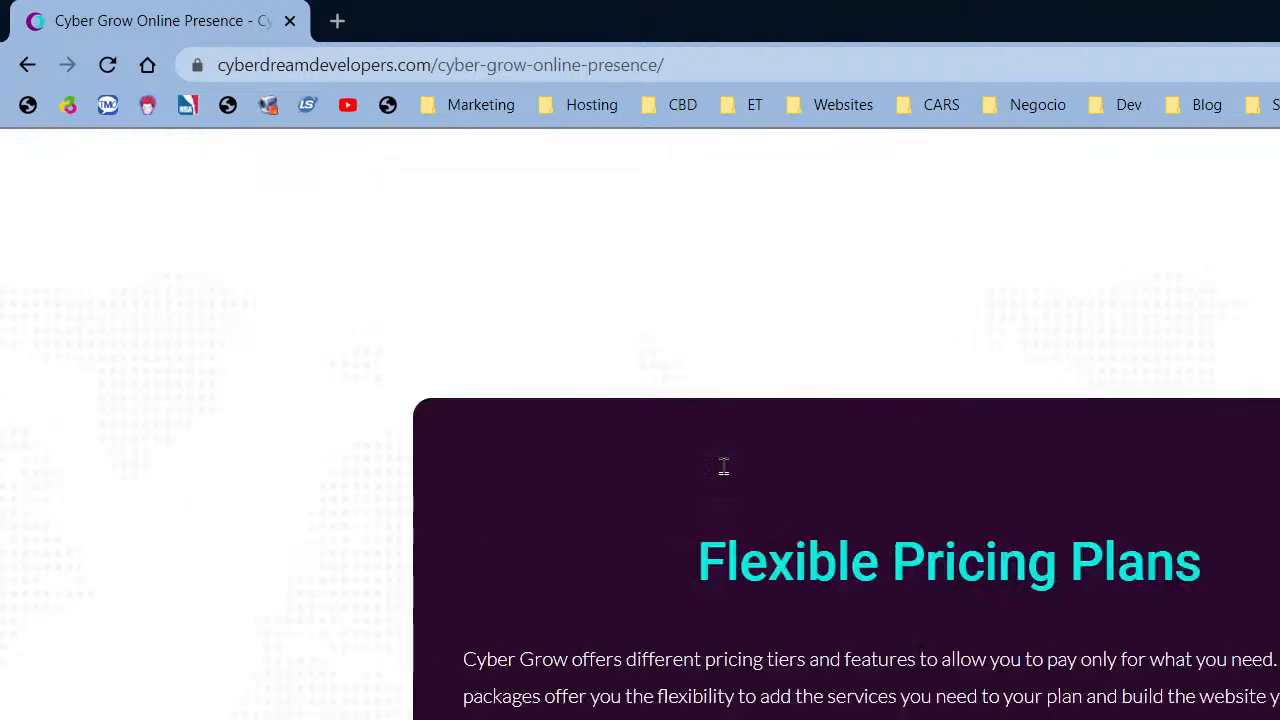
scroll(724, 466, "down", 5)
scroll(104, 408, "down", 20)
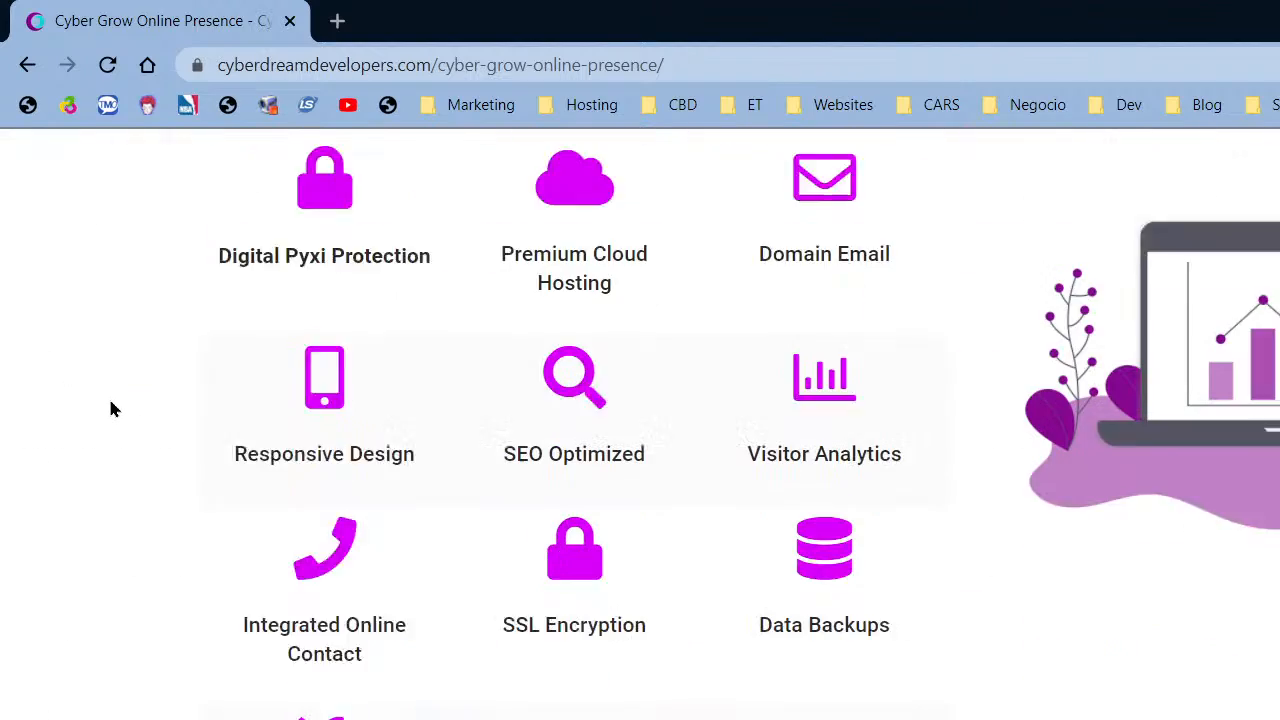
scroll(112, 408, "down", 20)
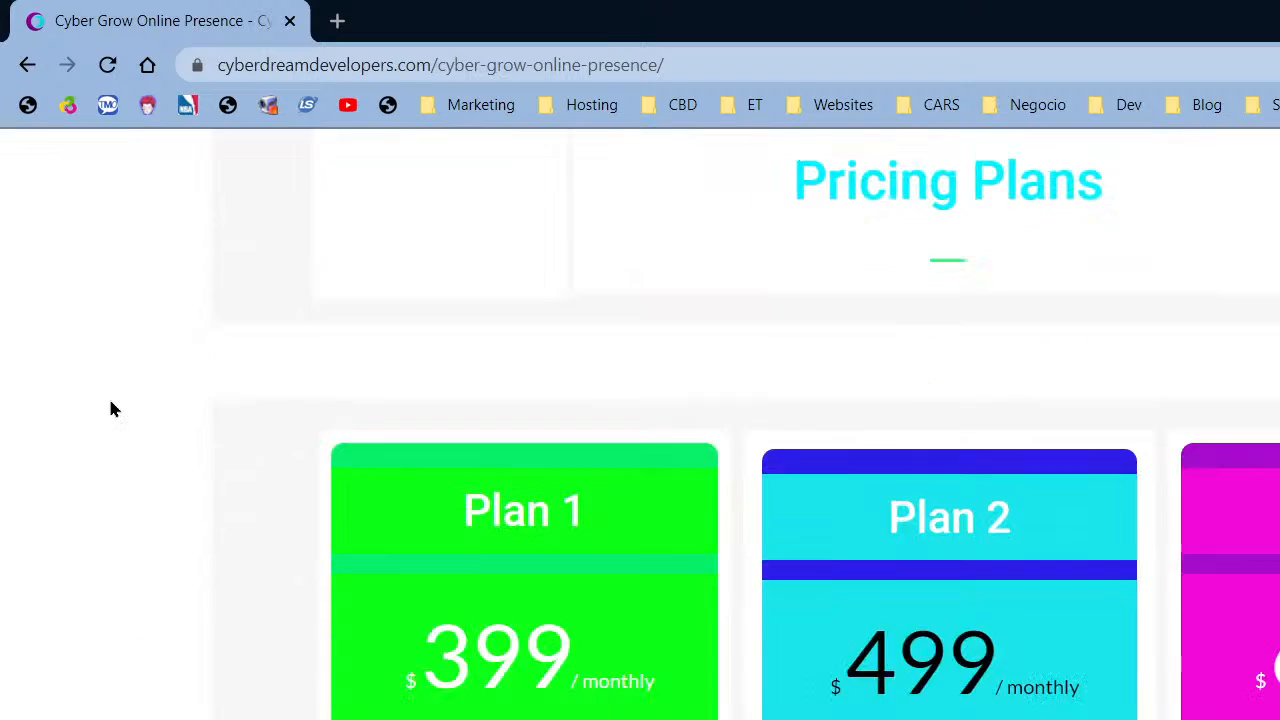
scroll(110, 408, "down", 15)
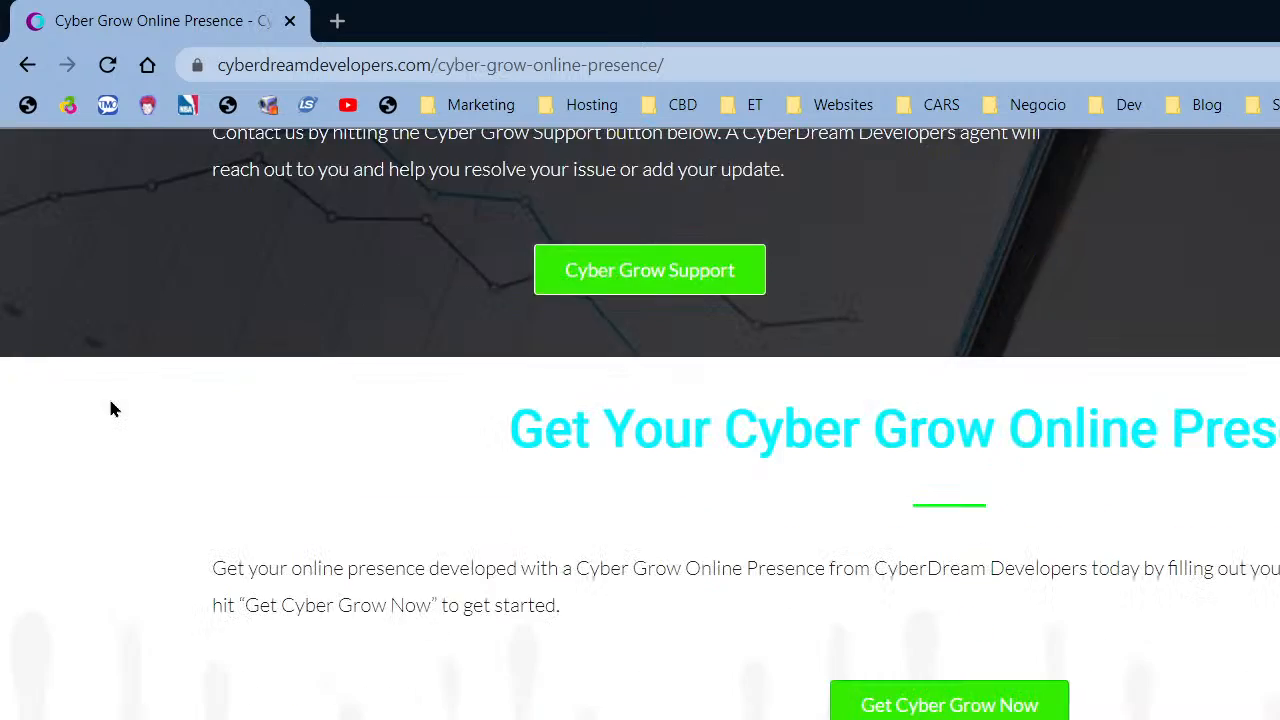
scroll(112, 402, "up", 1)
scroll(113, 405, "up", 20)
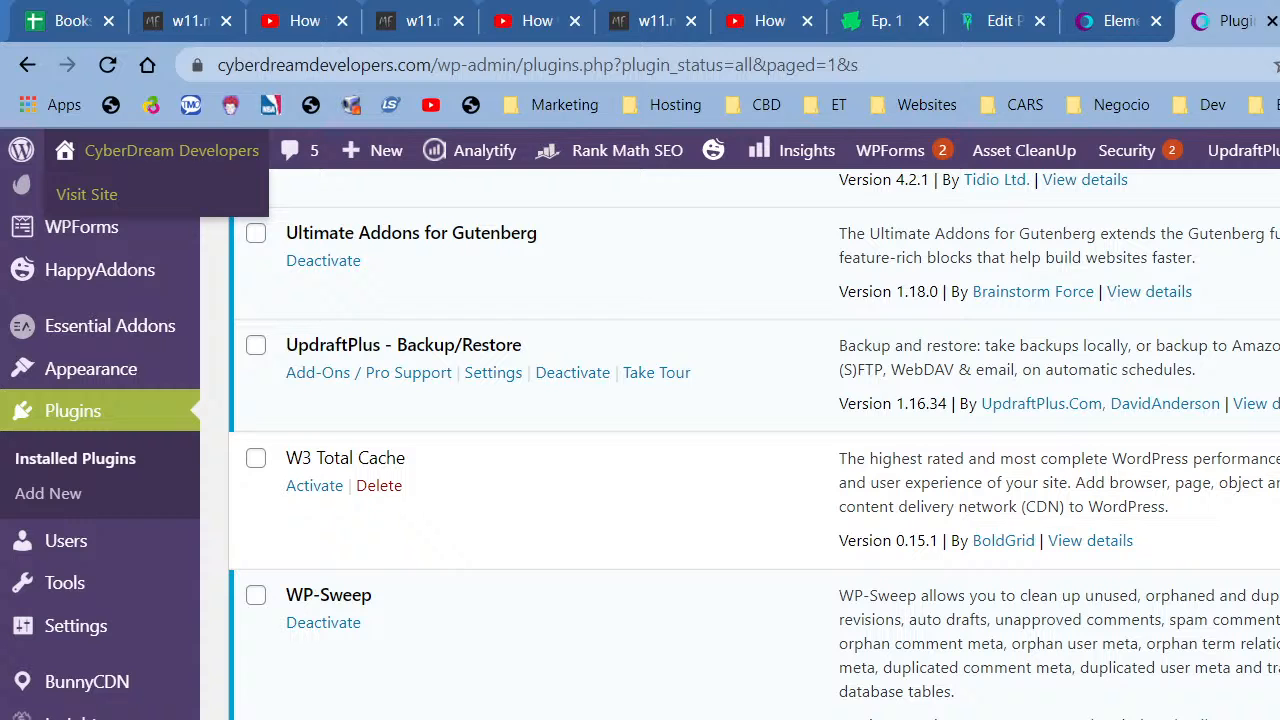
Return to the page's Elementor editor and examine the package cards, plan tables and Additional Special Features section.
key("ctrl+t")
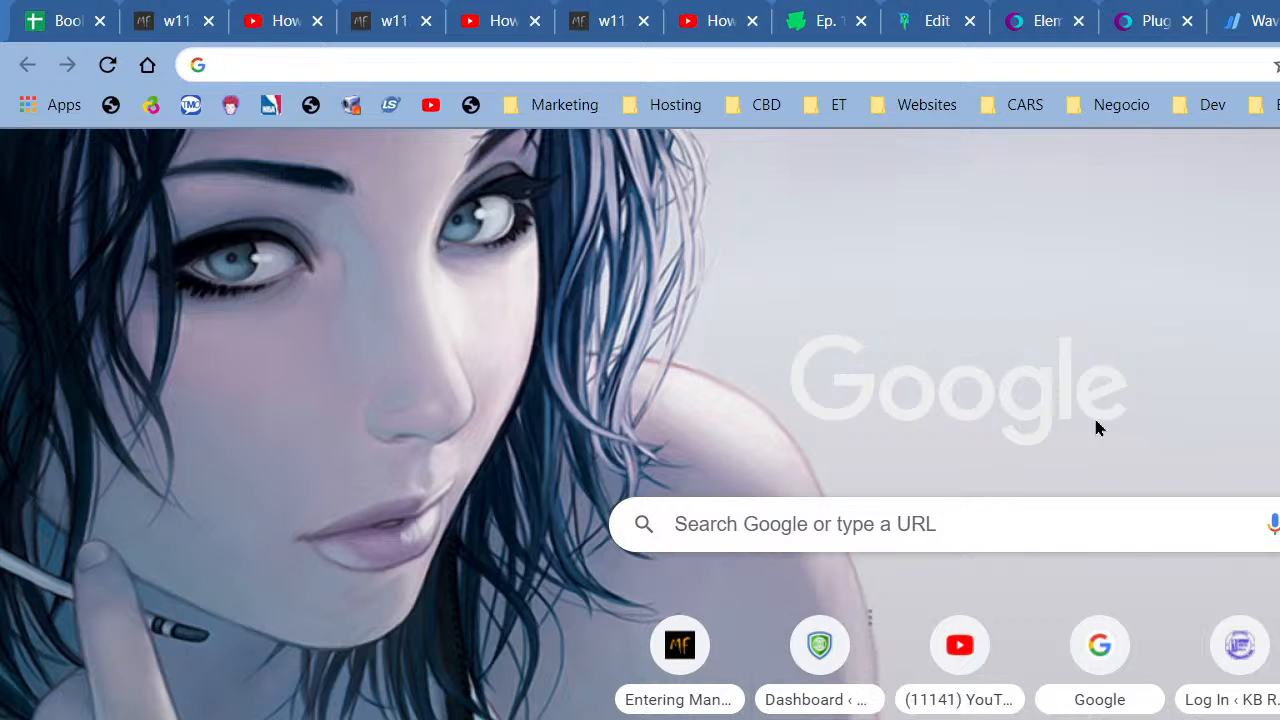
left_click(1176, 10)
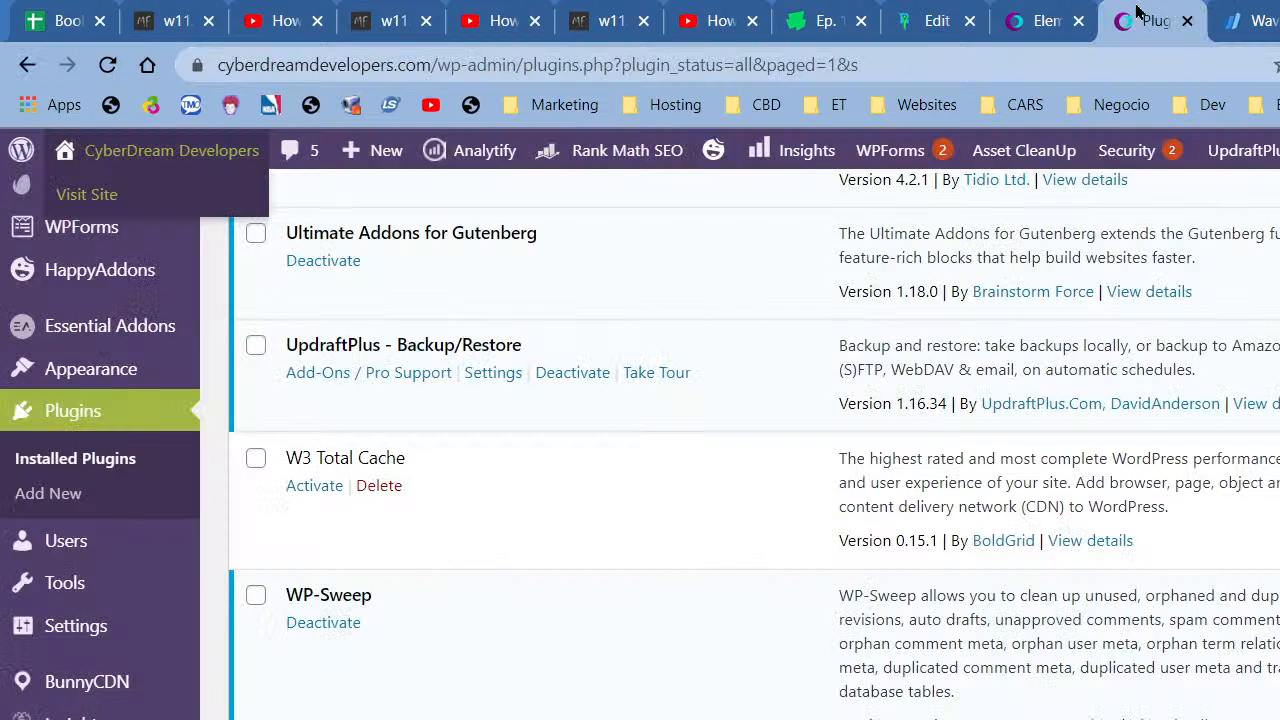
left_click(1066, 10)
scroll(868, 581, "down", 10)
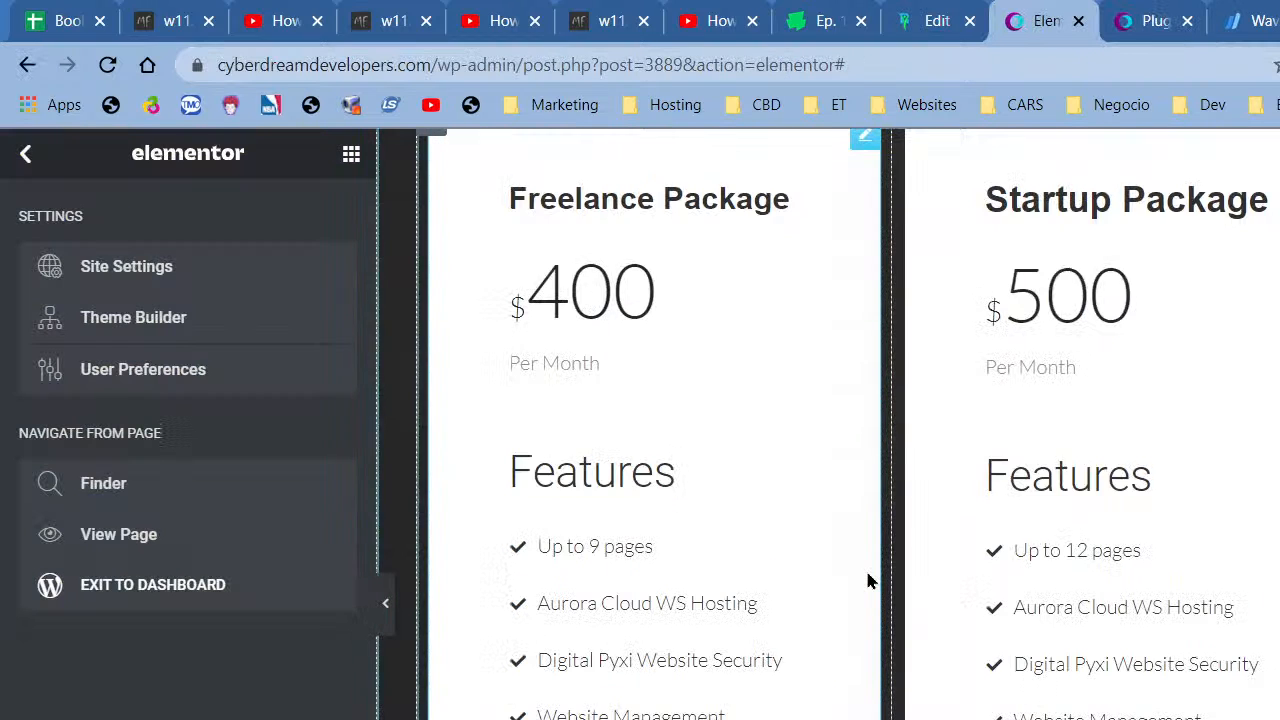
scroll(868, 581, "up", 5)
scroll(872, 568, "down", 8)
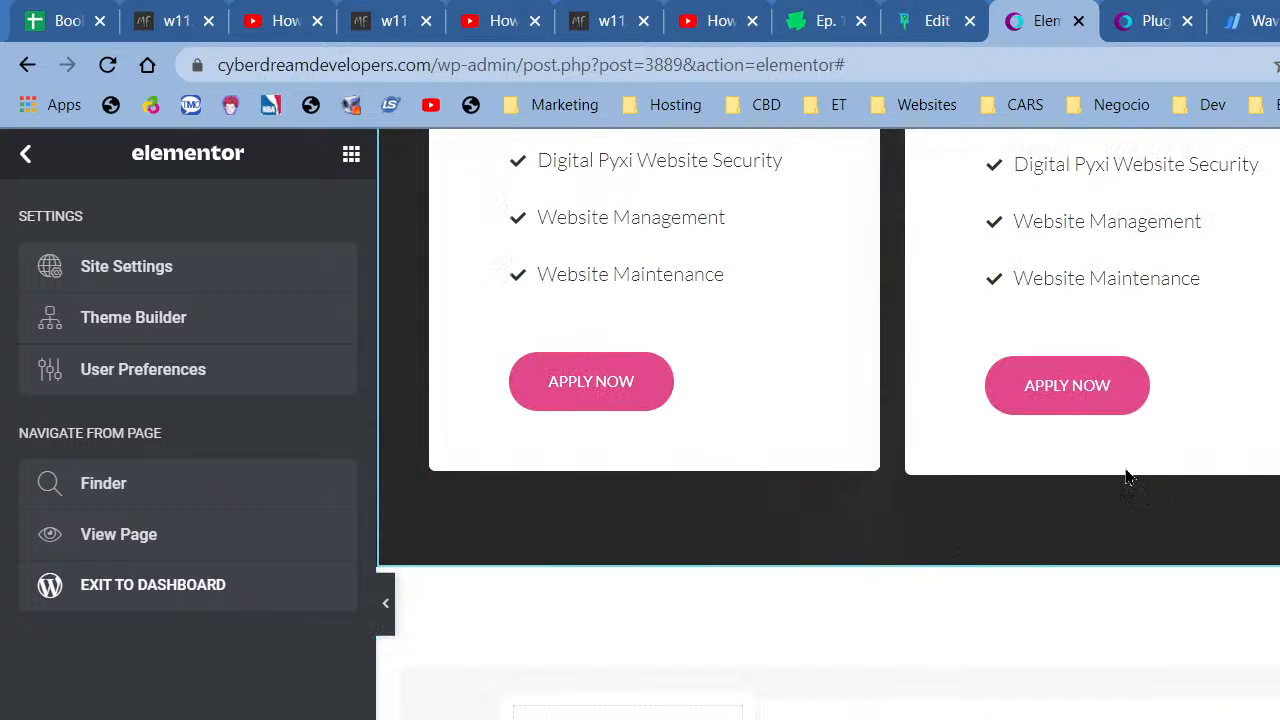
scroll(716, 308, "up", 5)
scroll(714, 308, "down", 15)
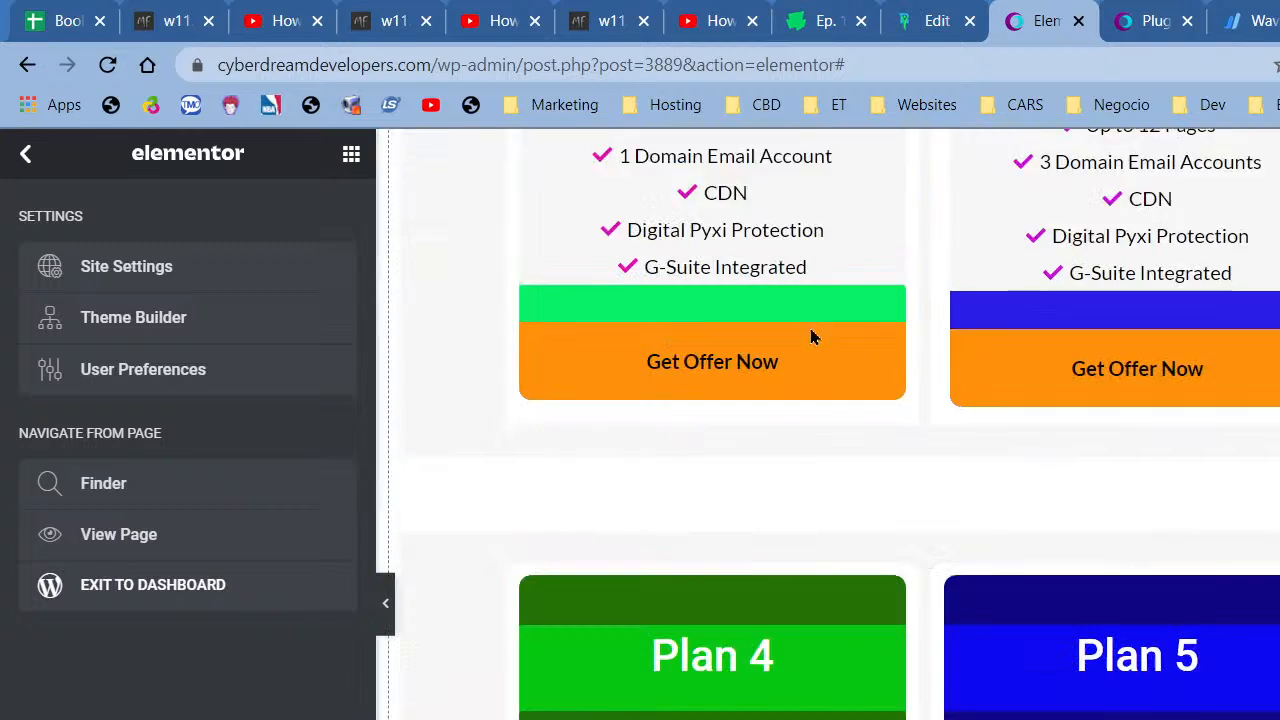
scroll(1251, 557, "down", 5)
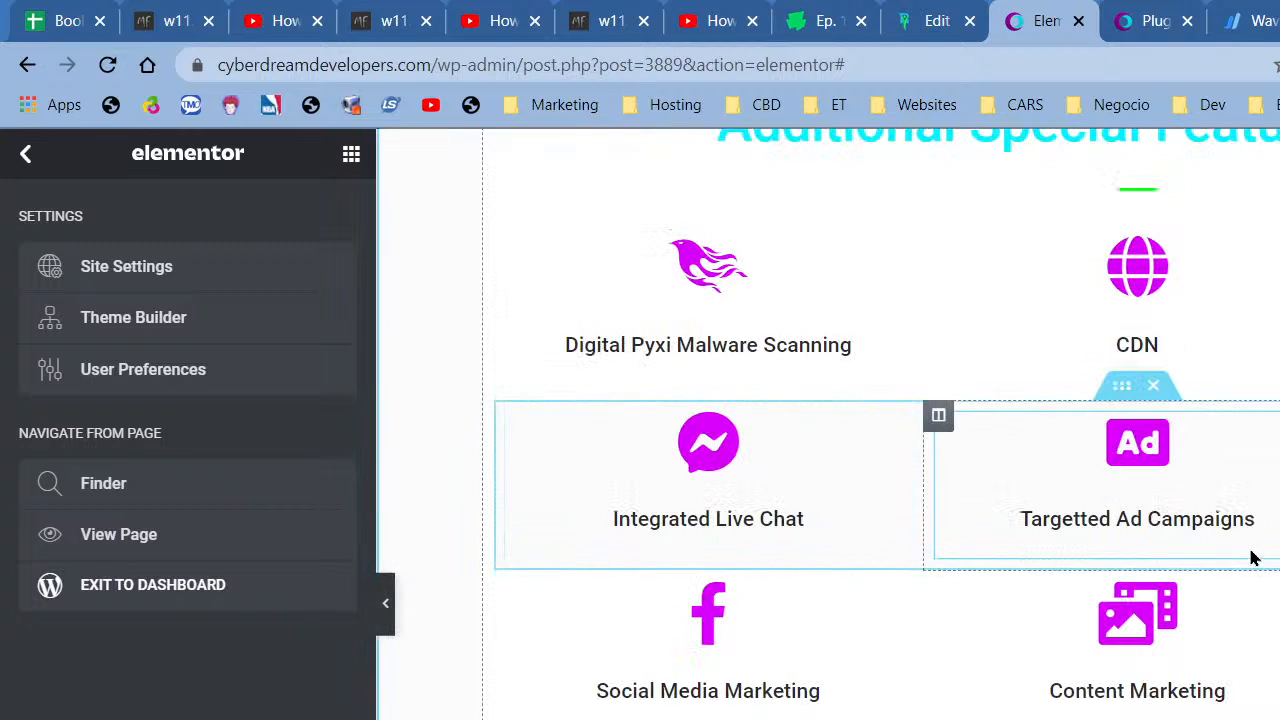
scroll(1251, 557, "up", 7)
scroll(1240, 570, "down", 3)
scroll(1235, 576, "down", 3)
scroll(1180, 550, "up", 10)
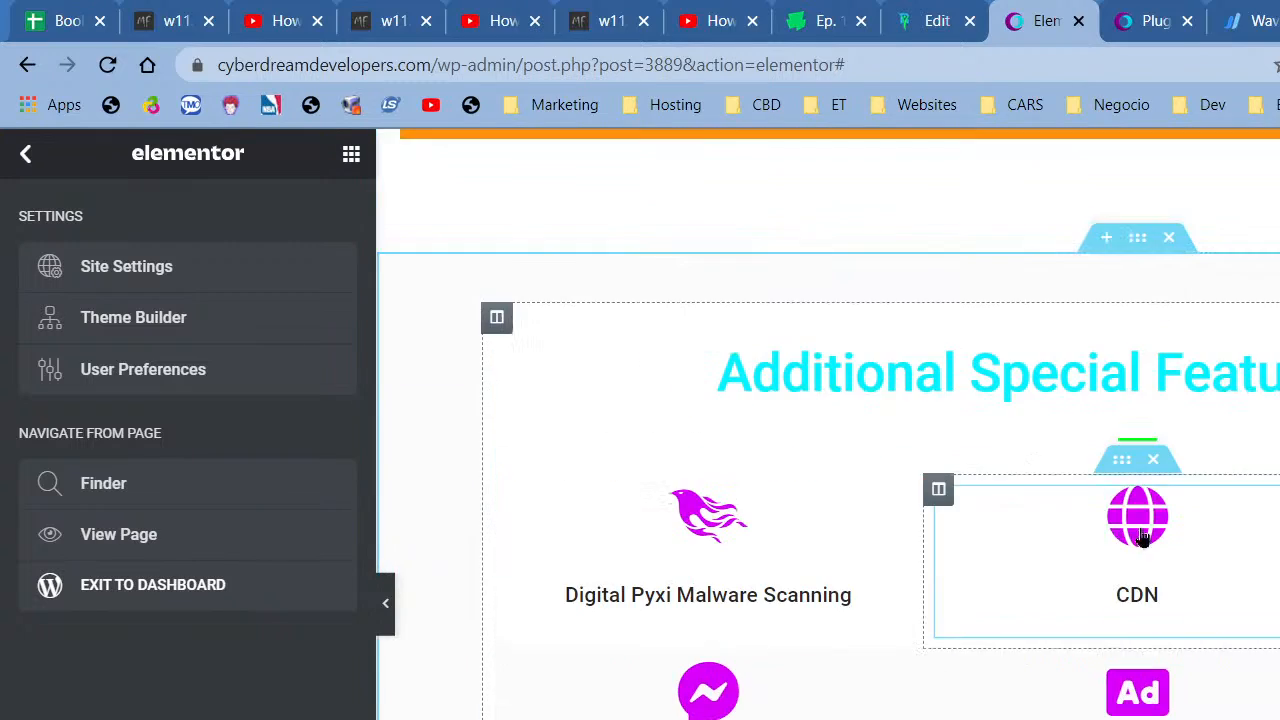
Examine the rest of the page in the editor, from the feature icons and pricing tables to the support and Get Cyber Grow sections and footer.
scroll(1135, 517, "up", 5)
scroll(1135, 517, "down", 15)
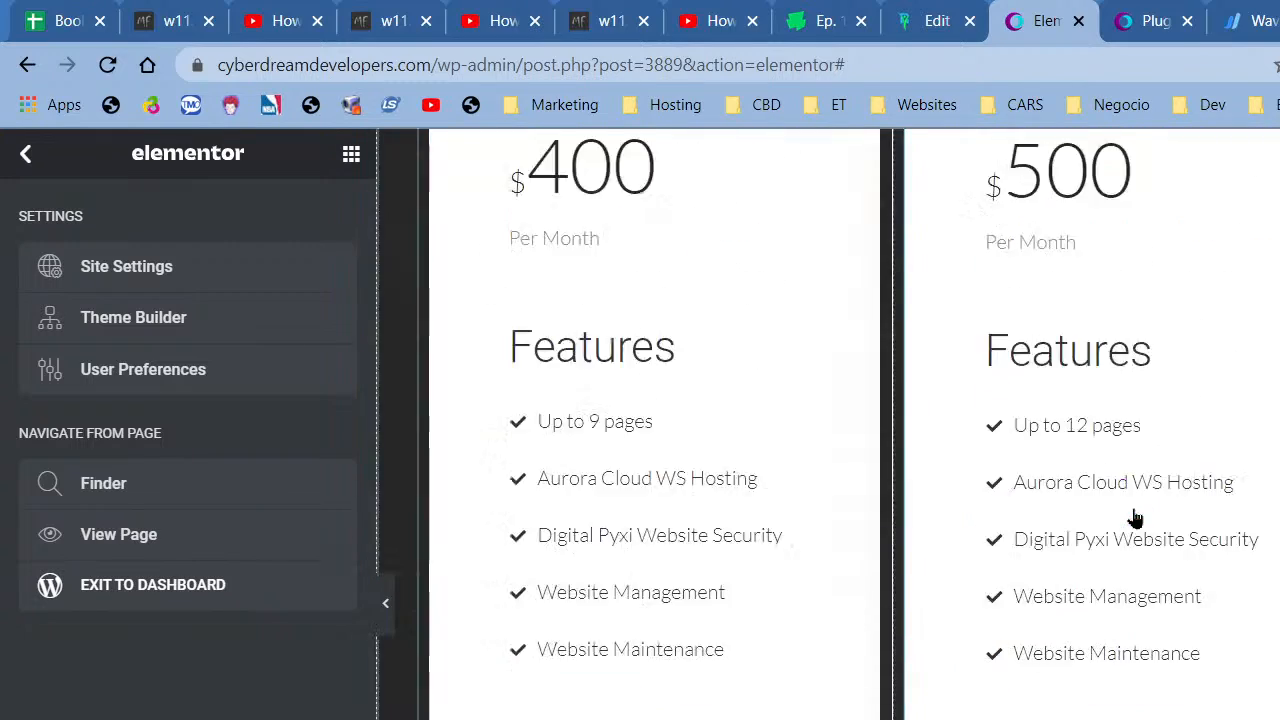
scroll(1135, 517, "up", 3)
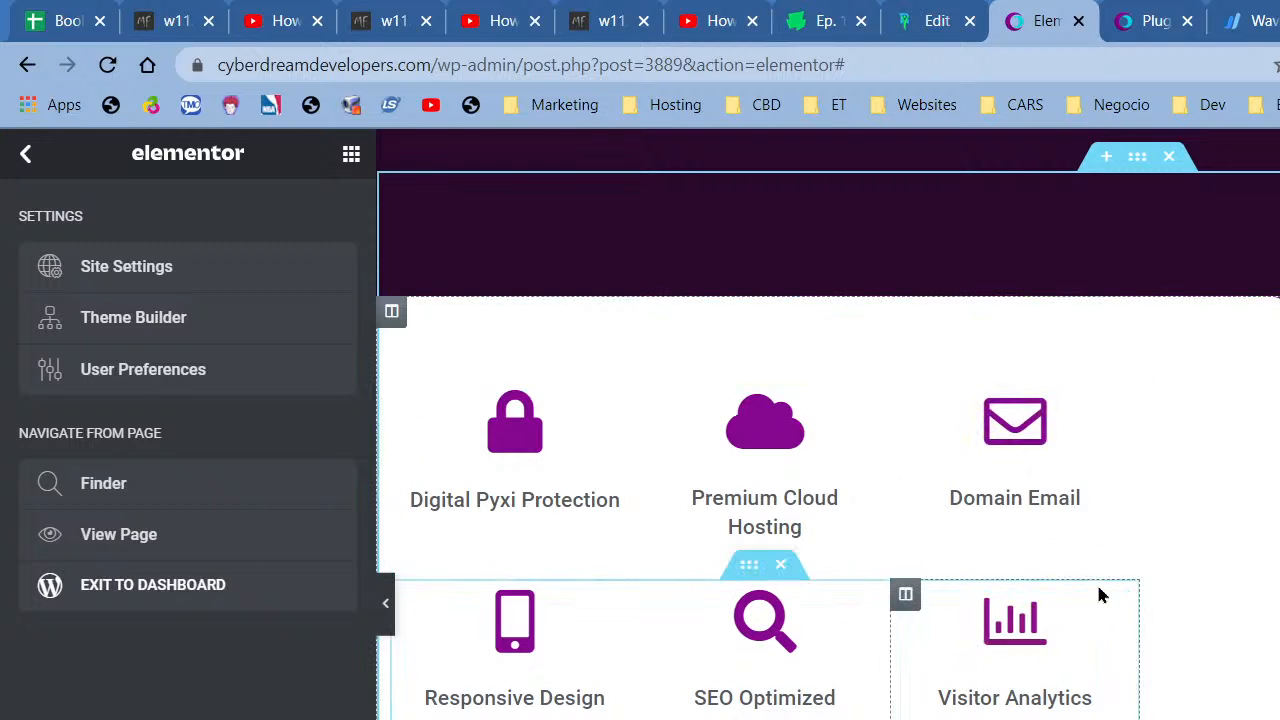
scroll(1114, 591, "up", 5)
scroll(1163, 555, "down", 15)
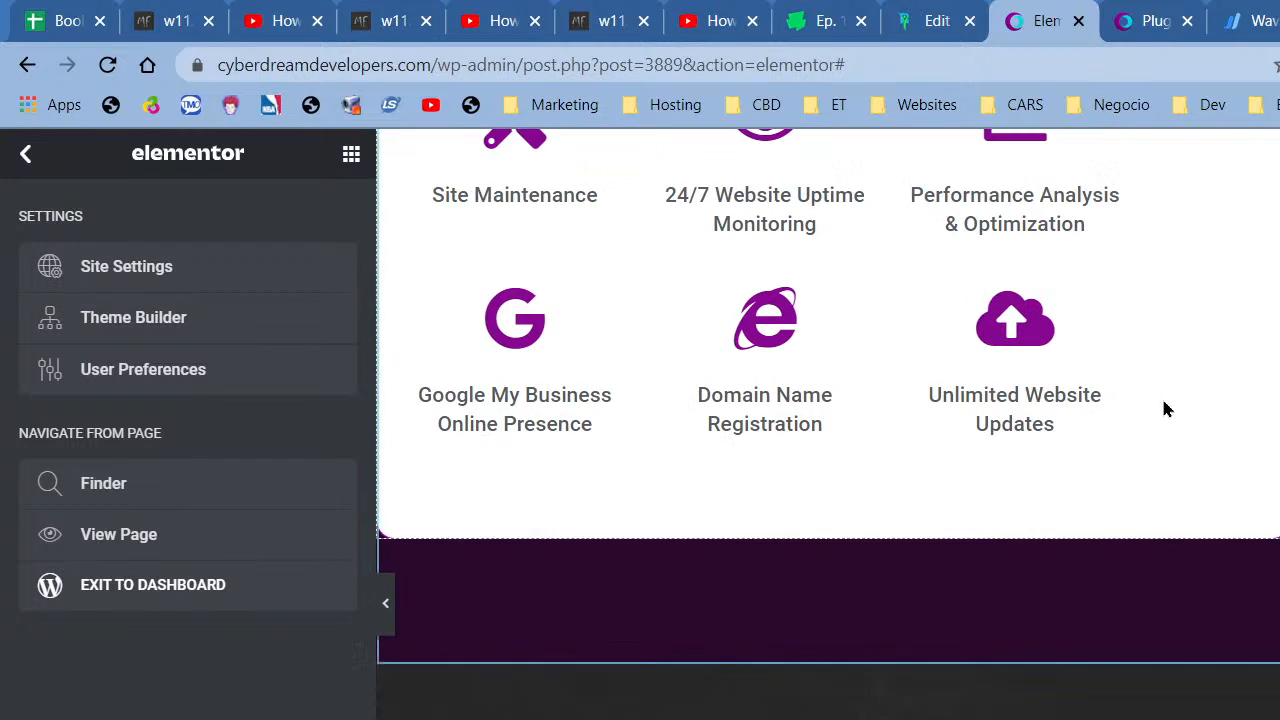
scroll(1228, 528, "down", 10)
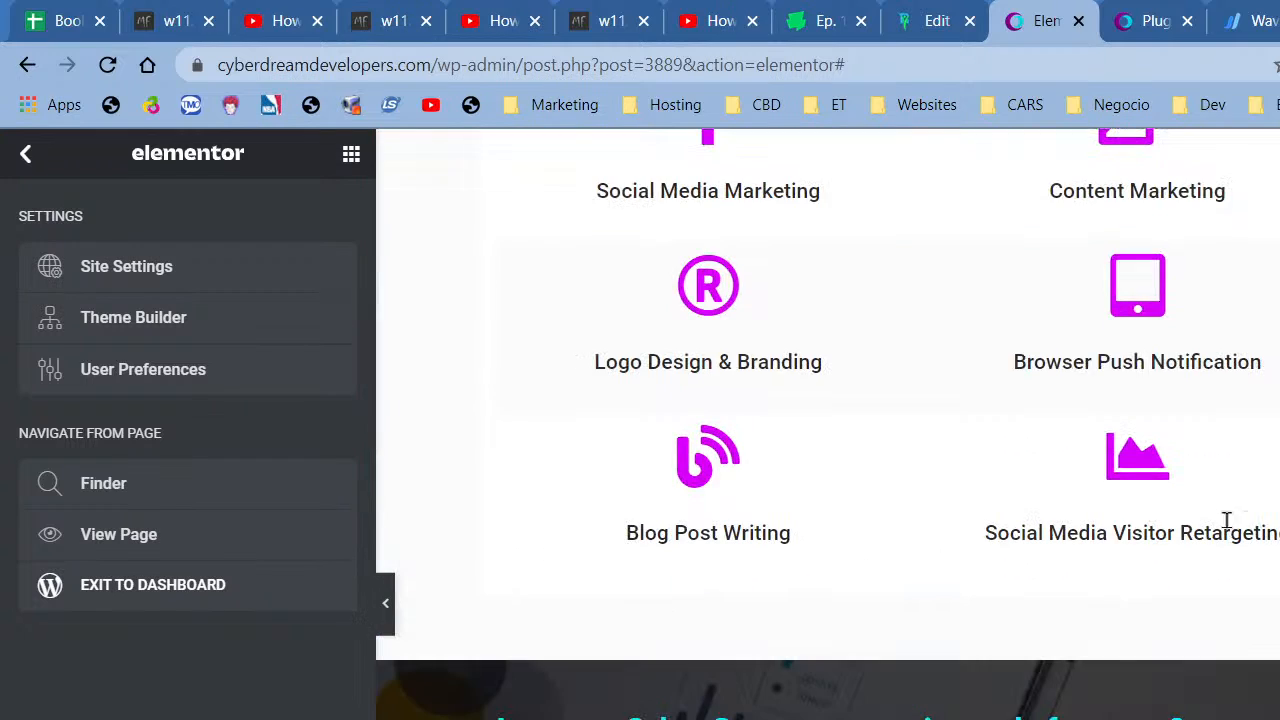
scroll(1117, 443, "up", 10)
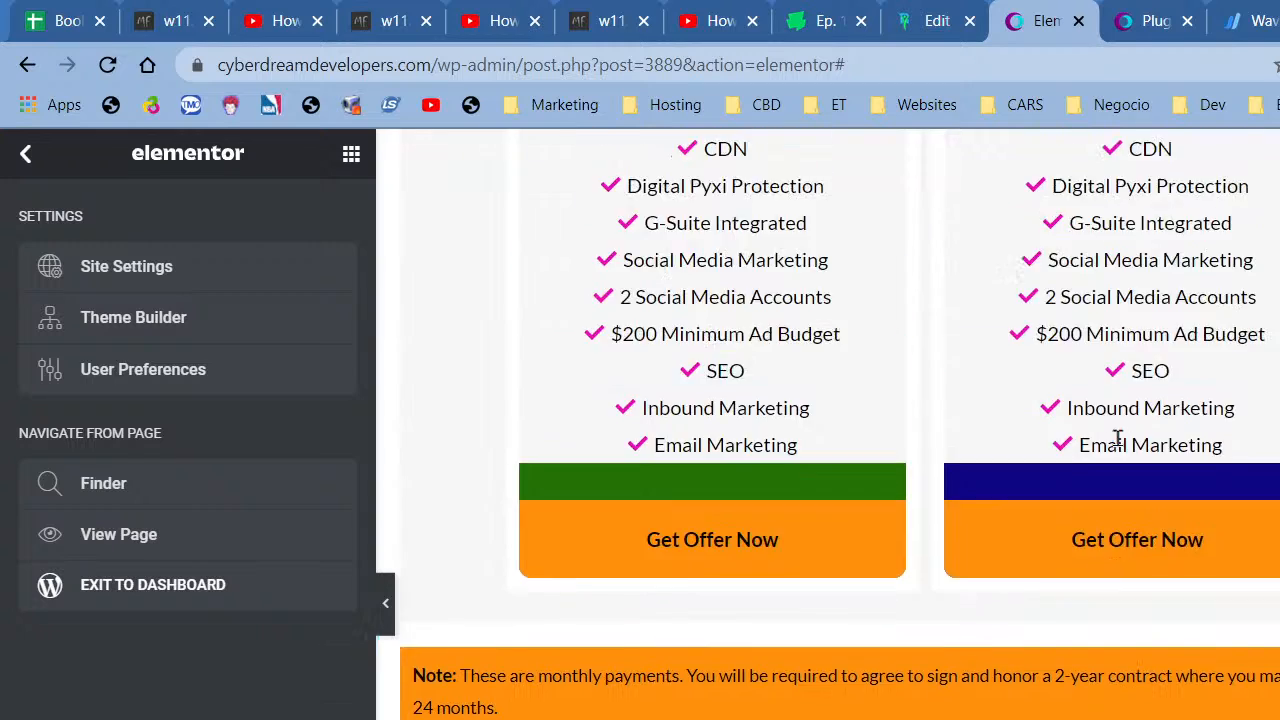
scroll(1143, 486, "up", 6)
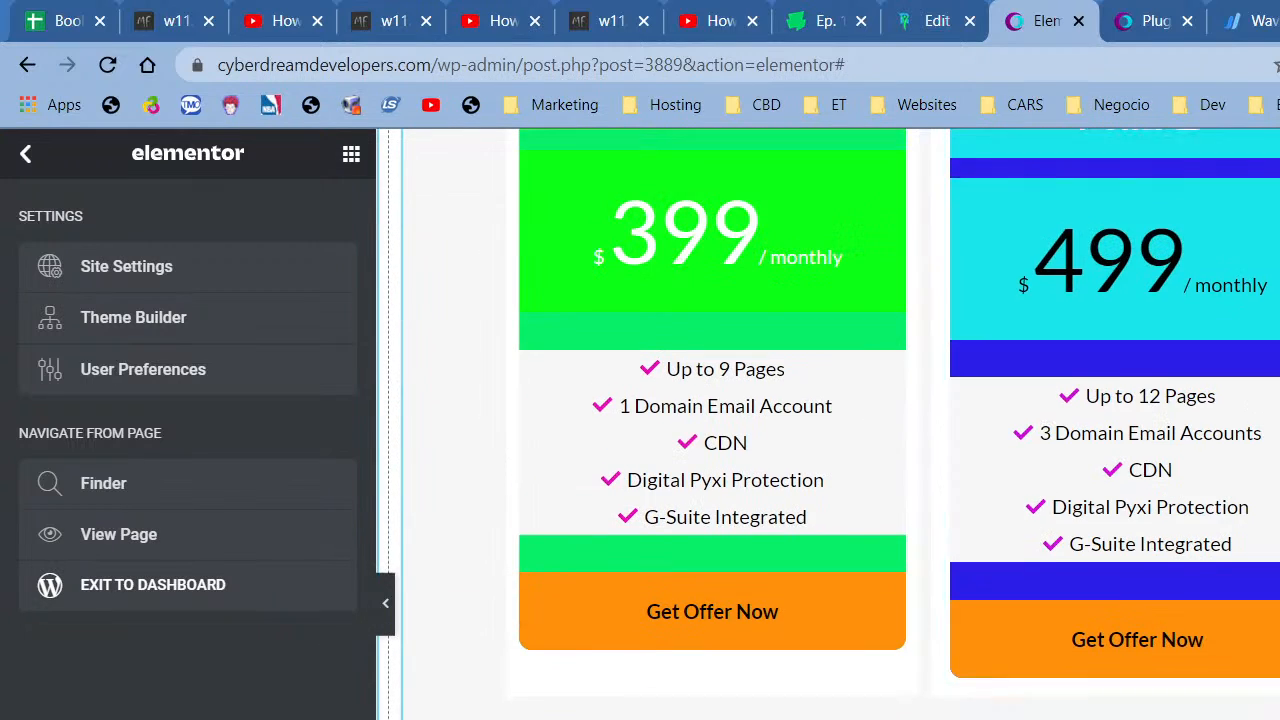
scroll(1191, 622, "down", 15)
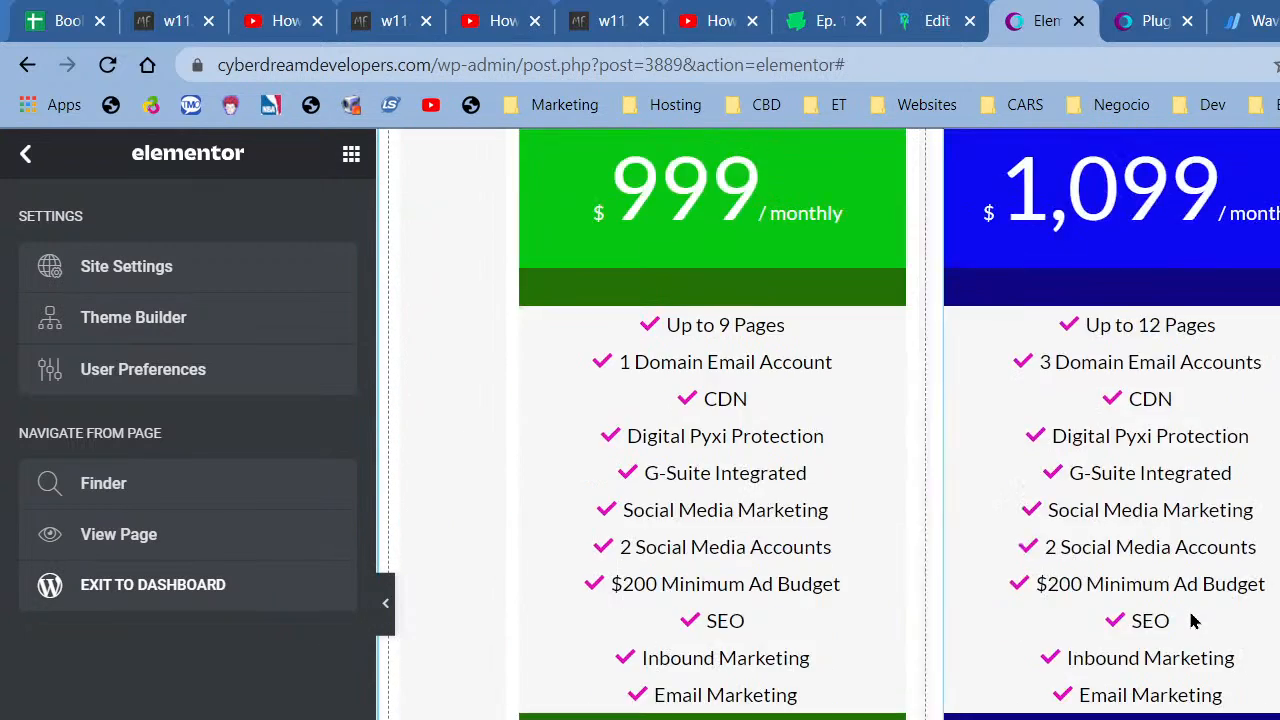
scroll(1134, 528, "down", 8)
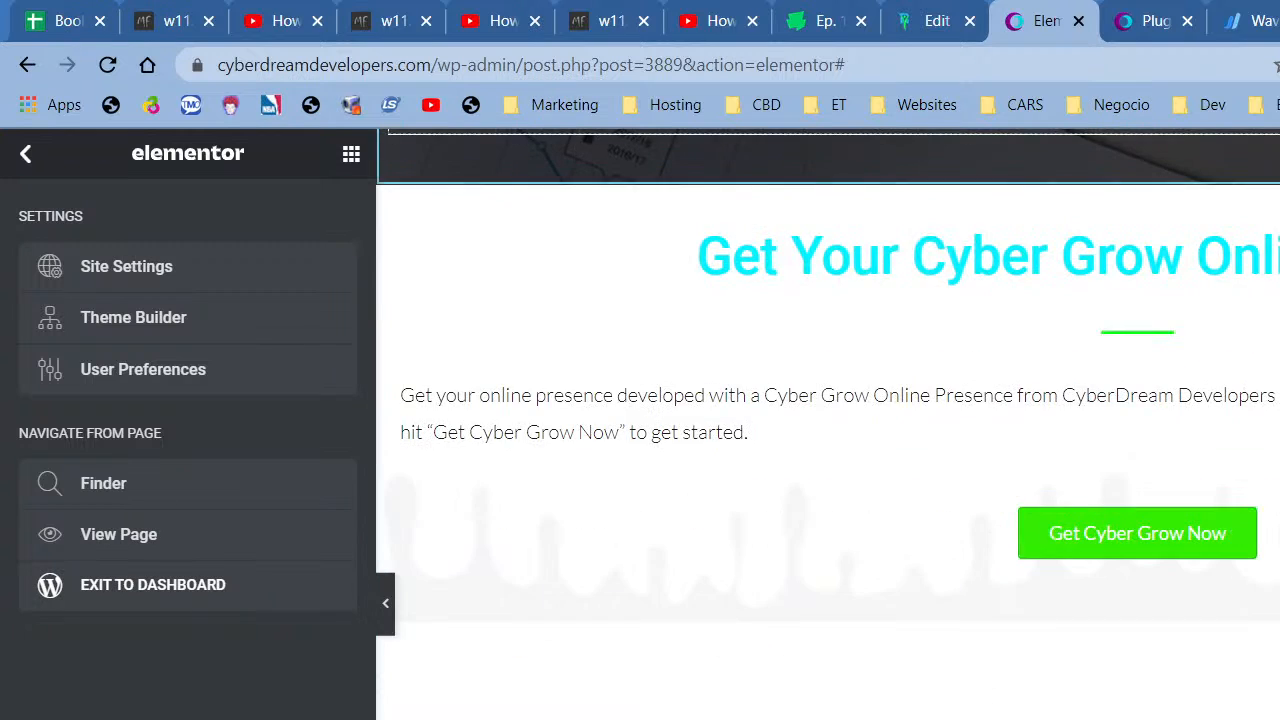
scroll(1134, 528, "up", 3)
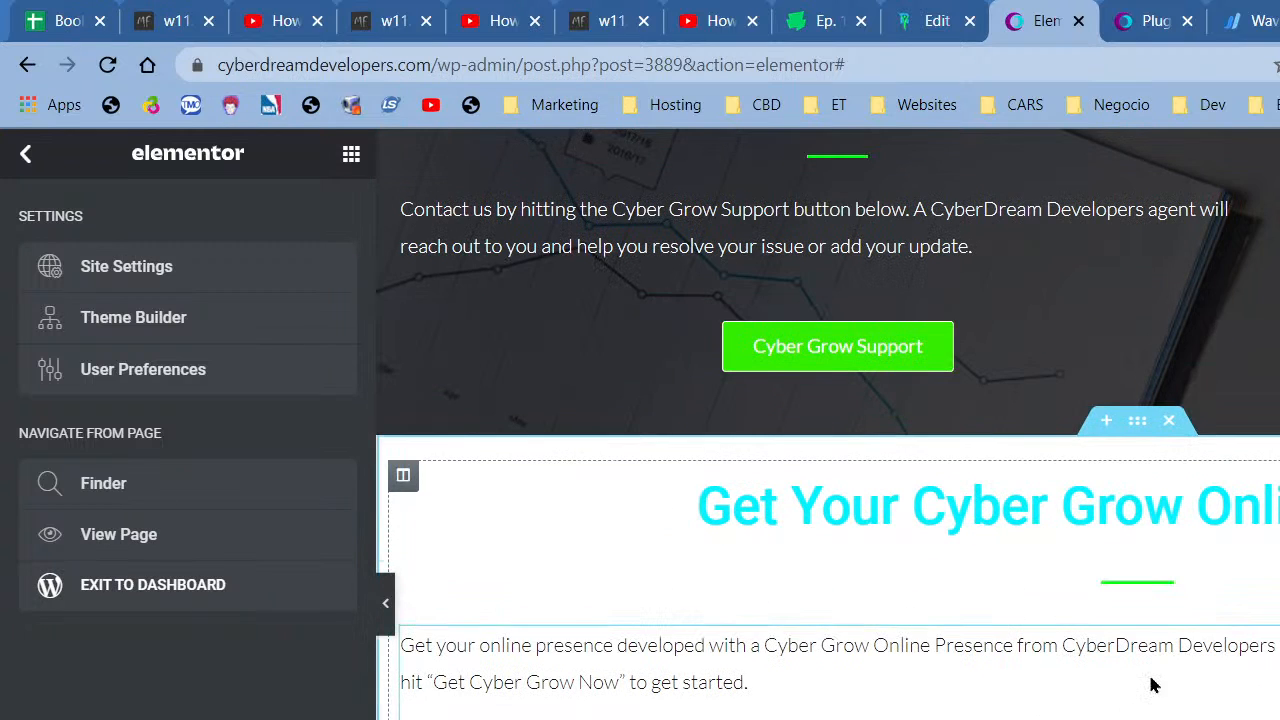
scroll(1151, 683, "up", 4)
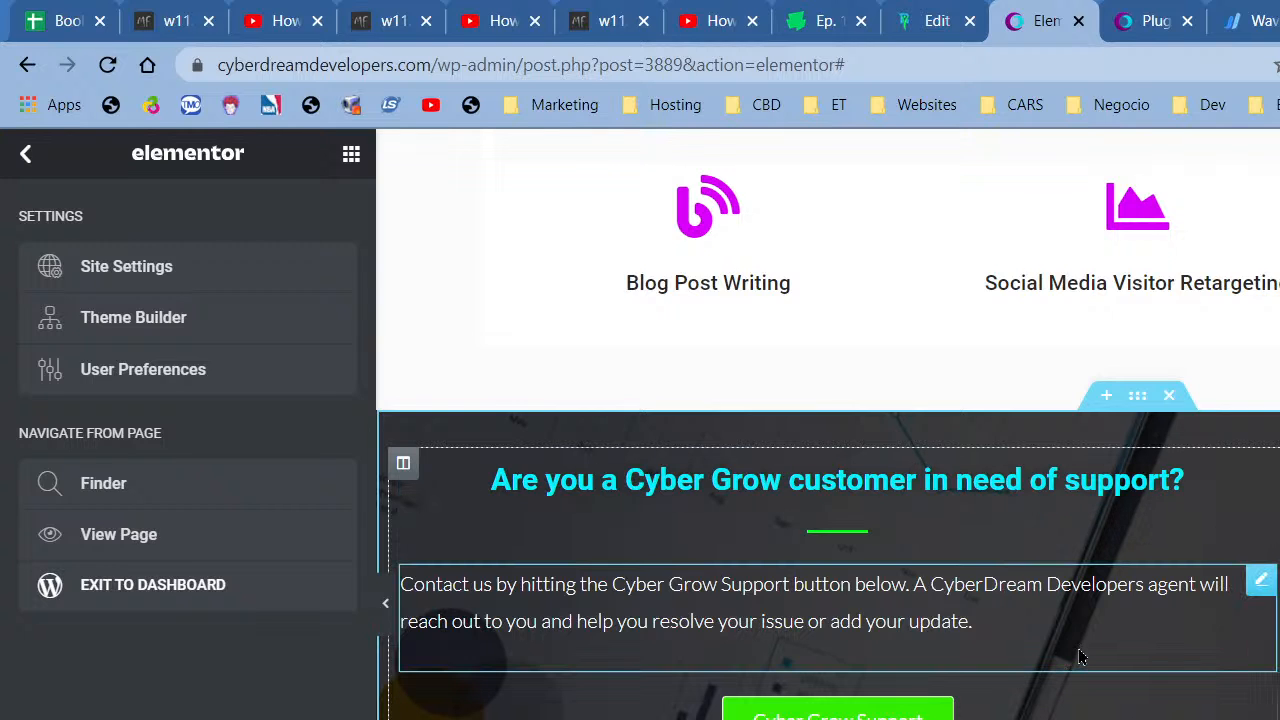
scroll(1220, 646, "down", 10)
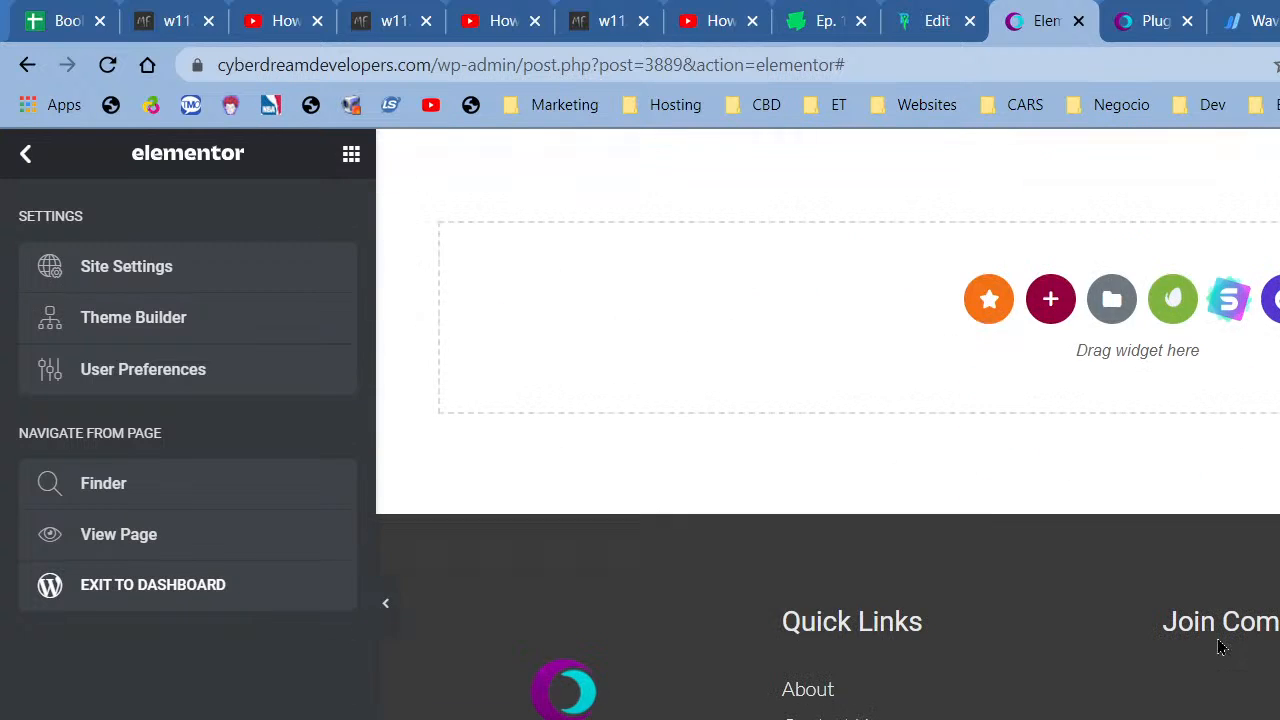